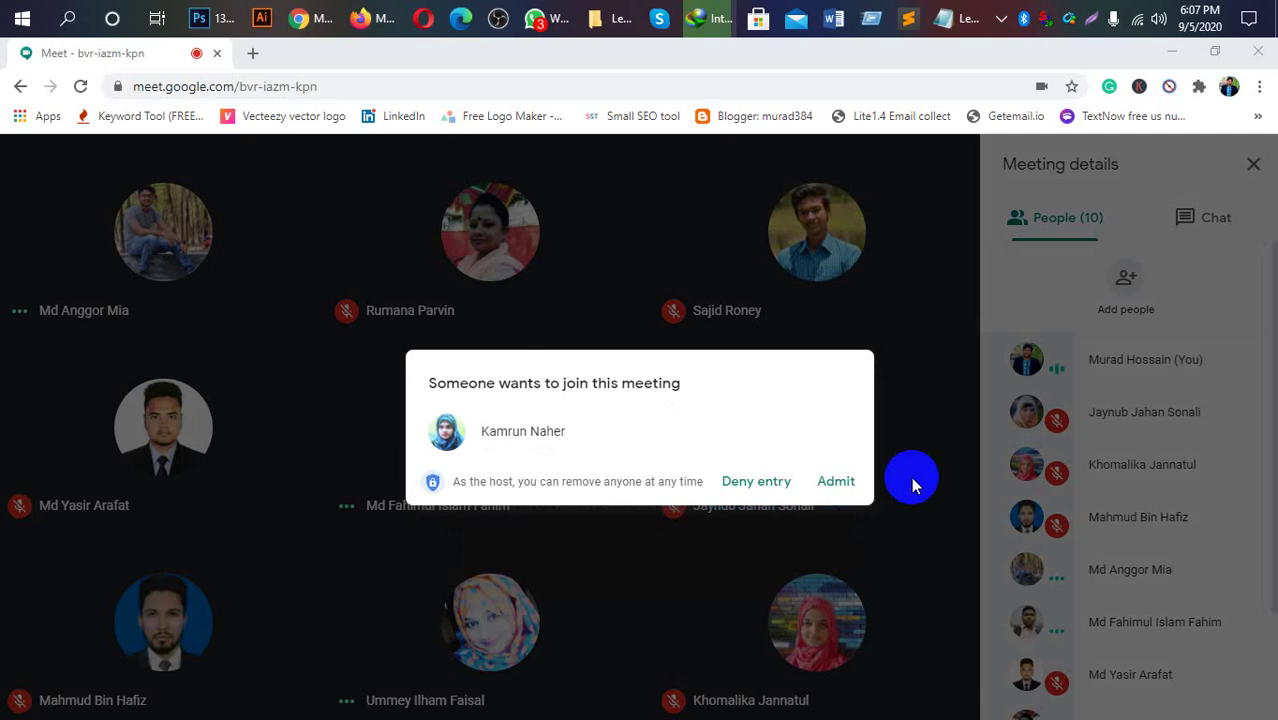
Admit the waiting participant to the Meet call and dismiss the Download complete notice.
left_click(836, 481)
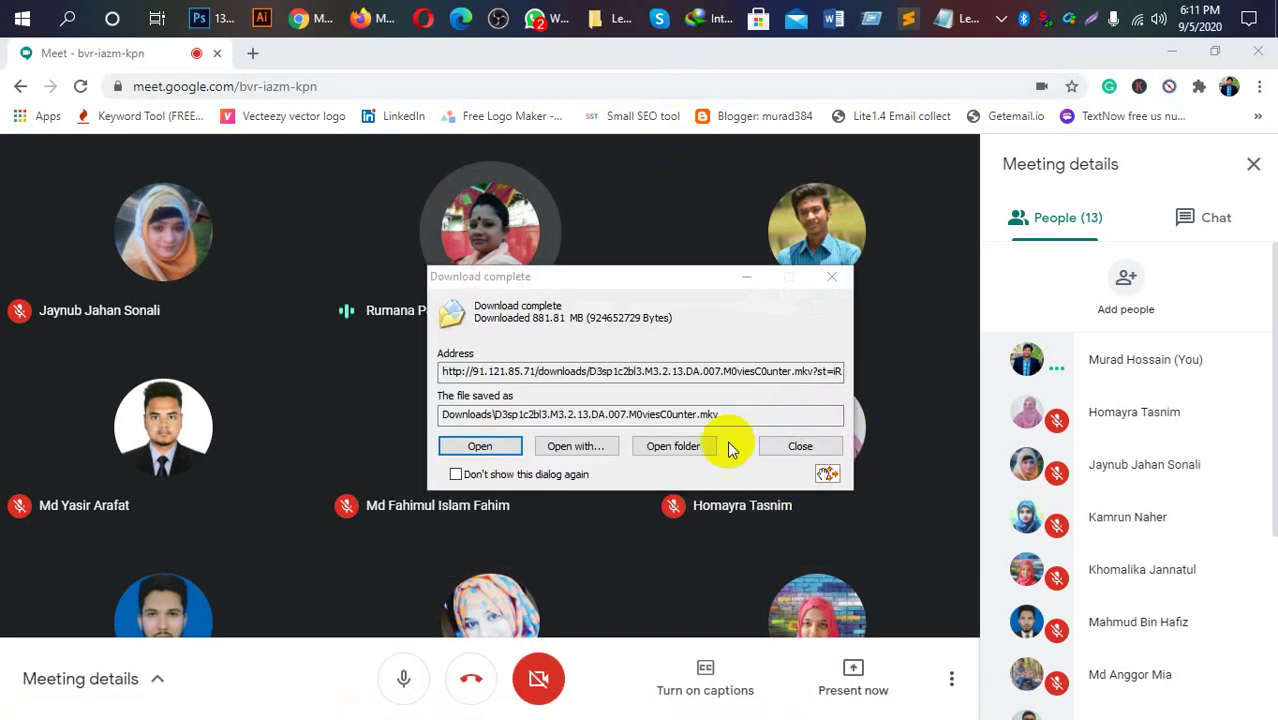
left_click(745, 276)
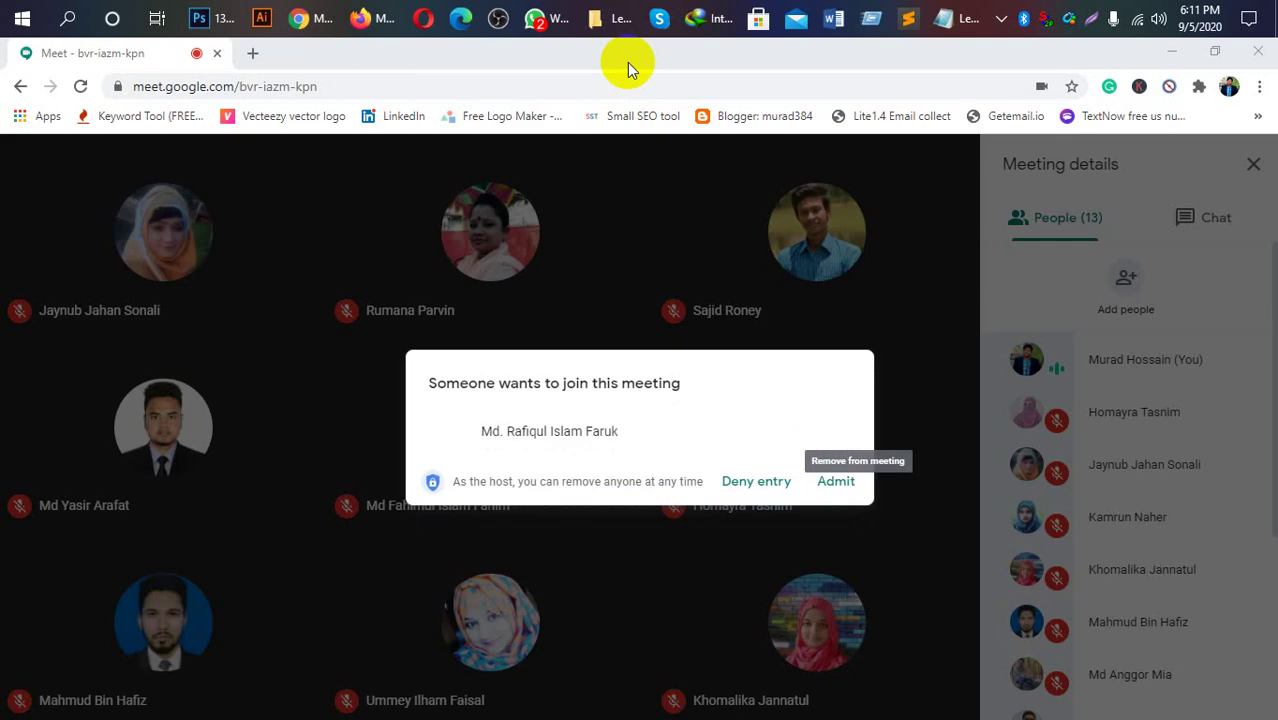
Admit the three remaining join requests so the call lists 34 people.
left_click(836, 481)
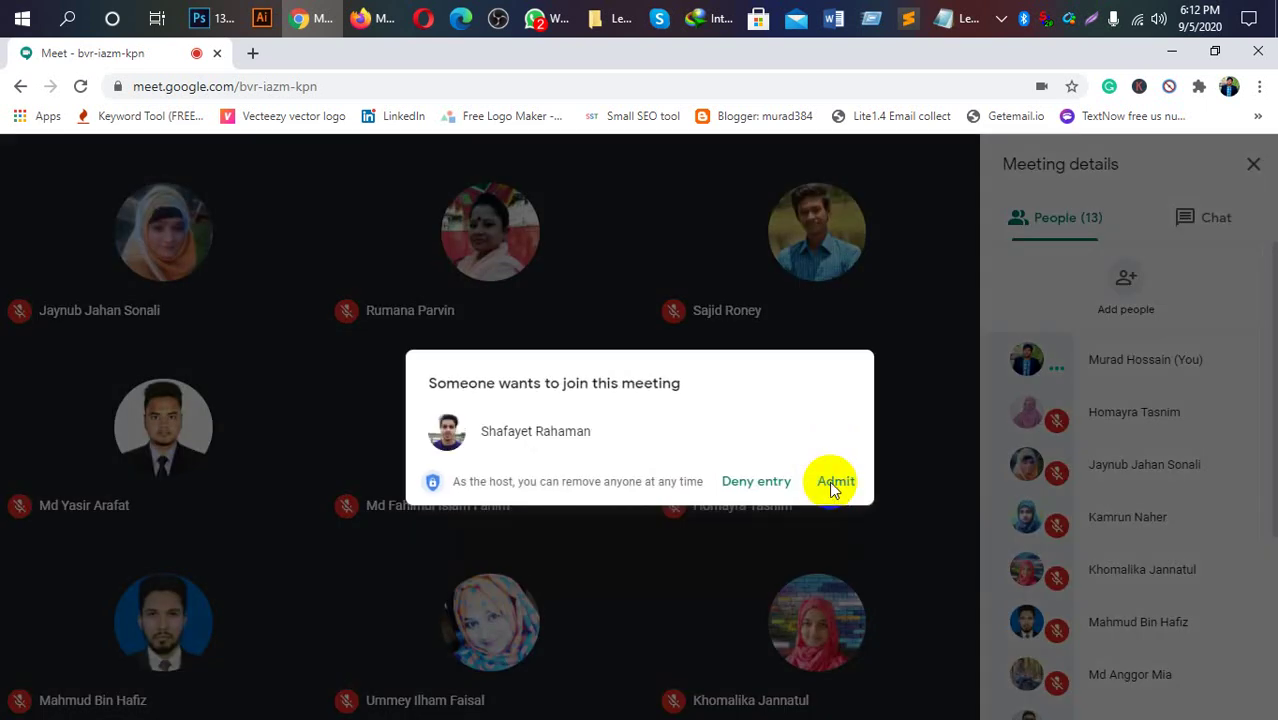
left_click(834, 484)
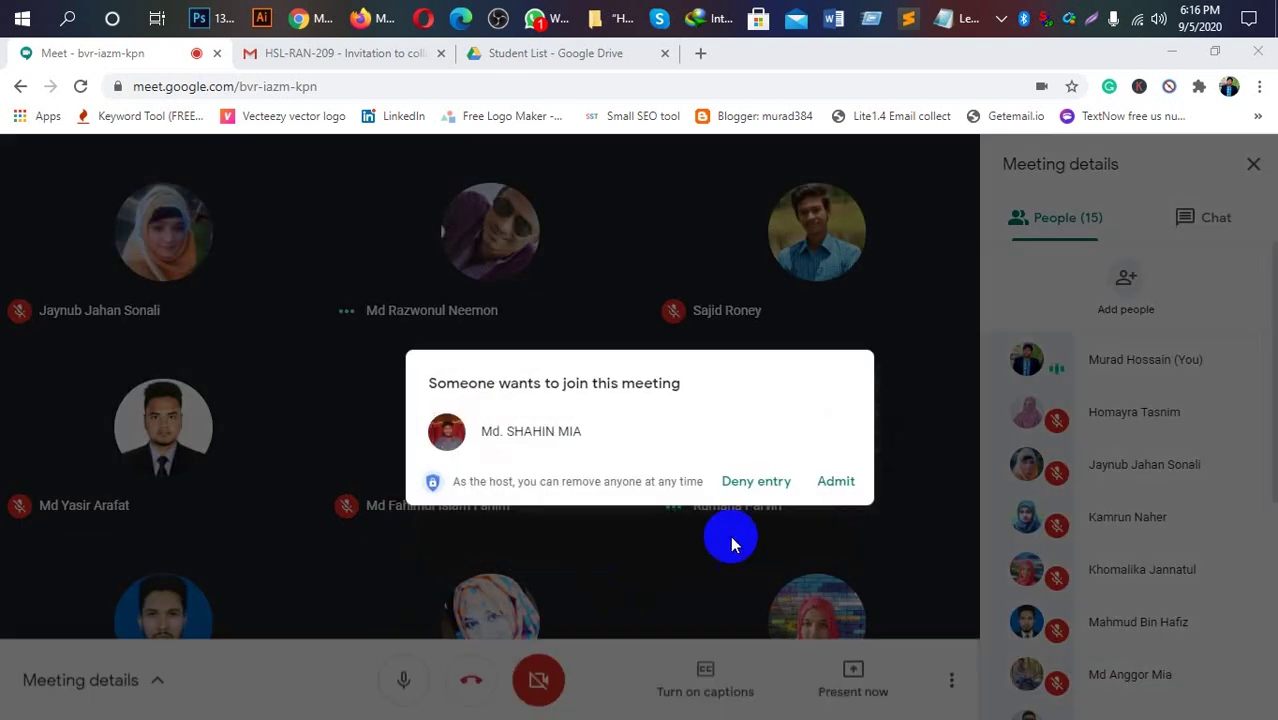
left_click(822, 490)
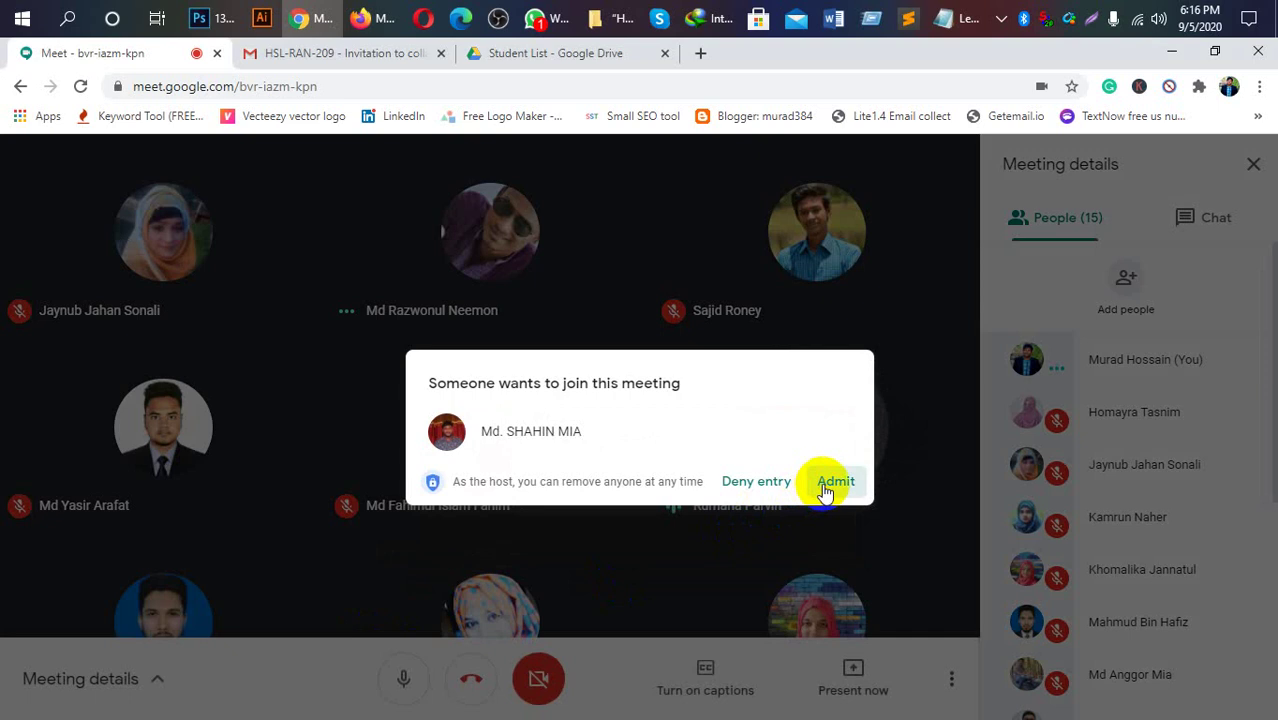
left_click(822, 490)
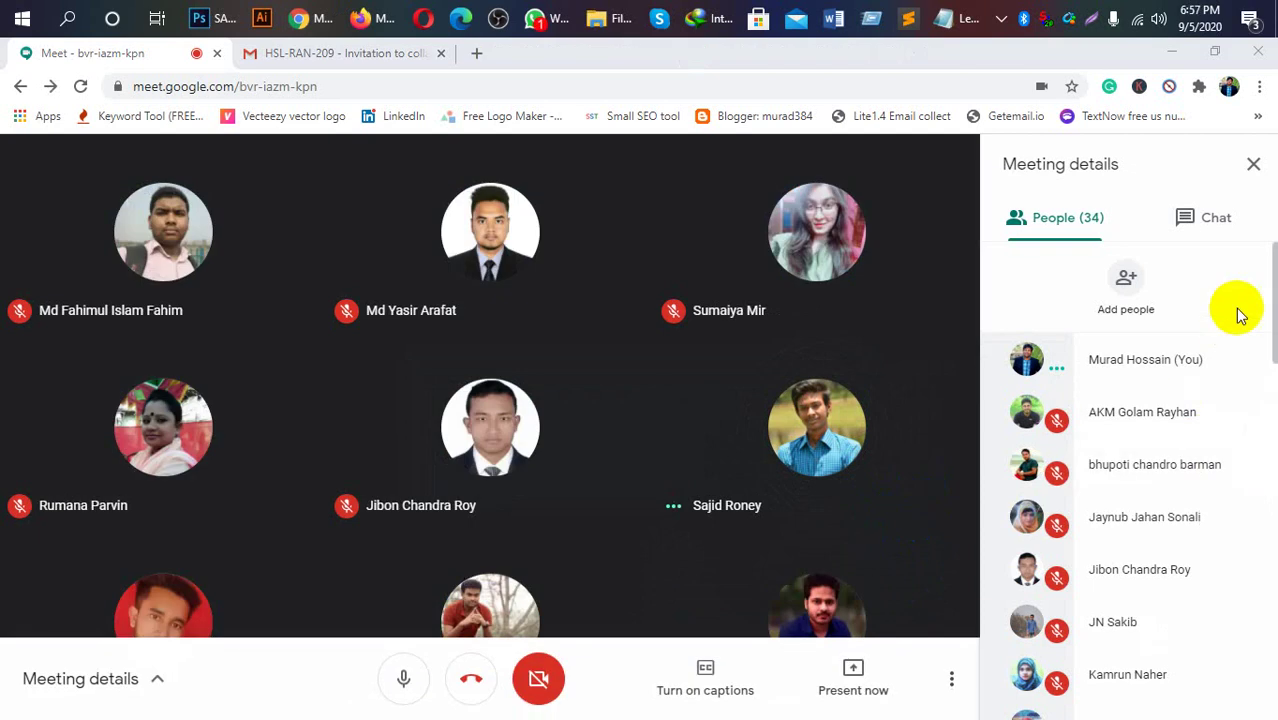
scroll(1235, 308, "down", 1)
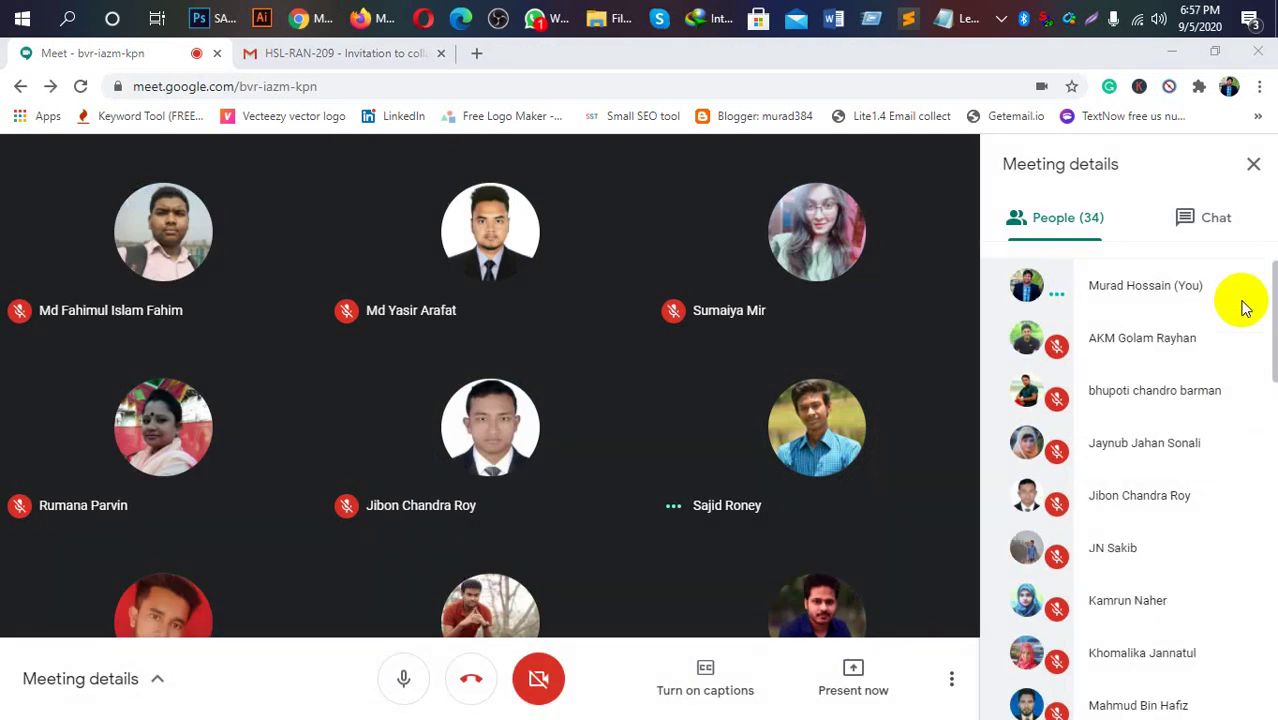
scroll(1245, 308, "down", 1)
scroll(1245, 308, "up", 1)
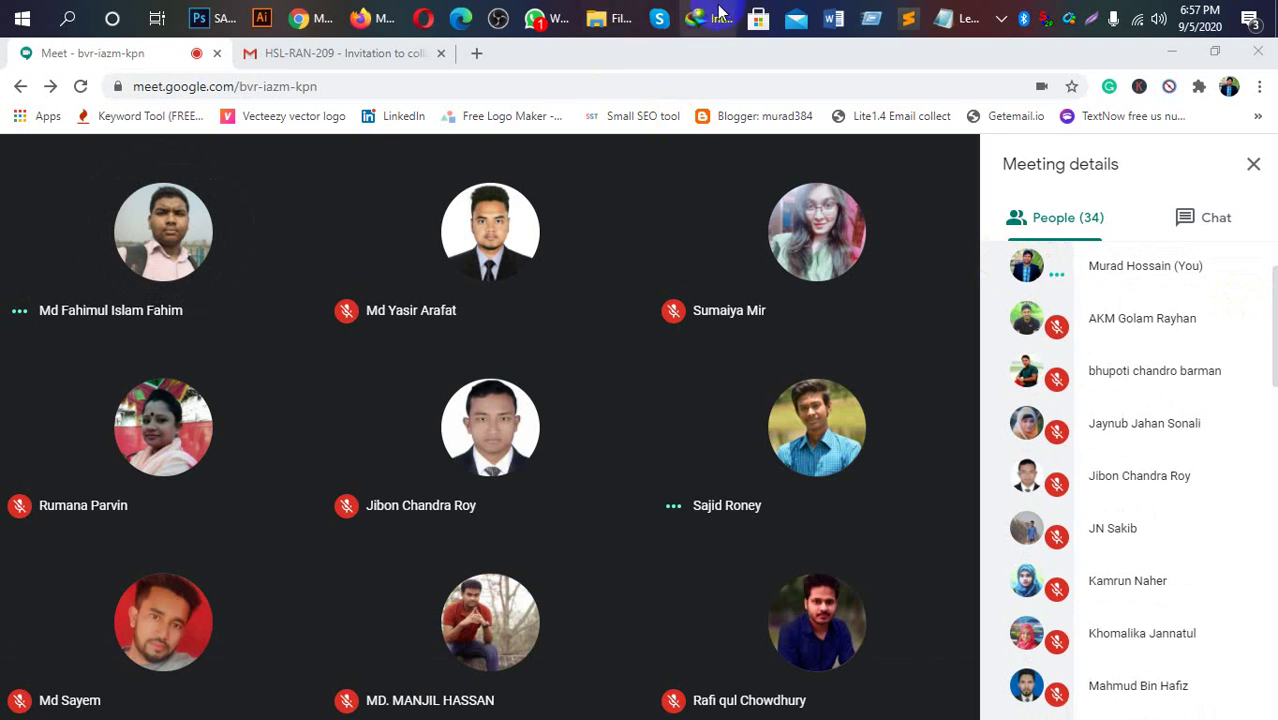
Share the entire screen in Meet and bring Photoshop's SAmple-1-Recovered.jpg to the front.
left_click(838, 678)
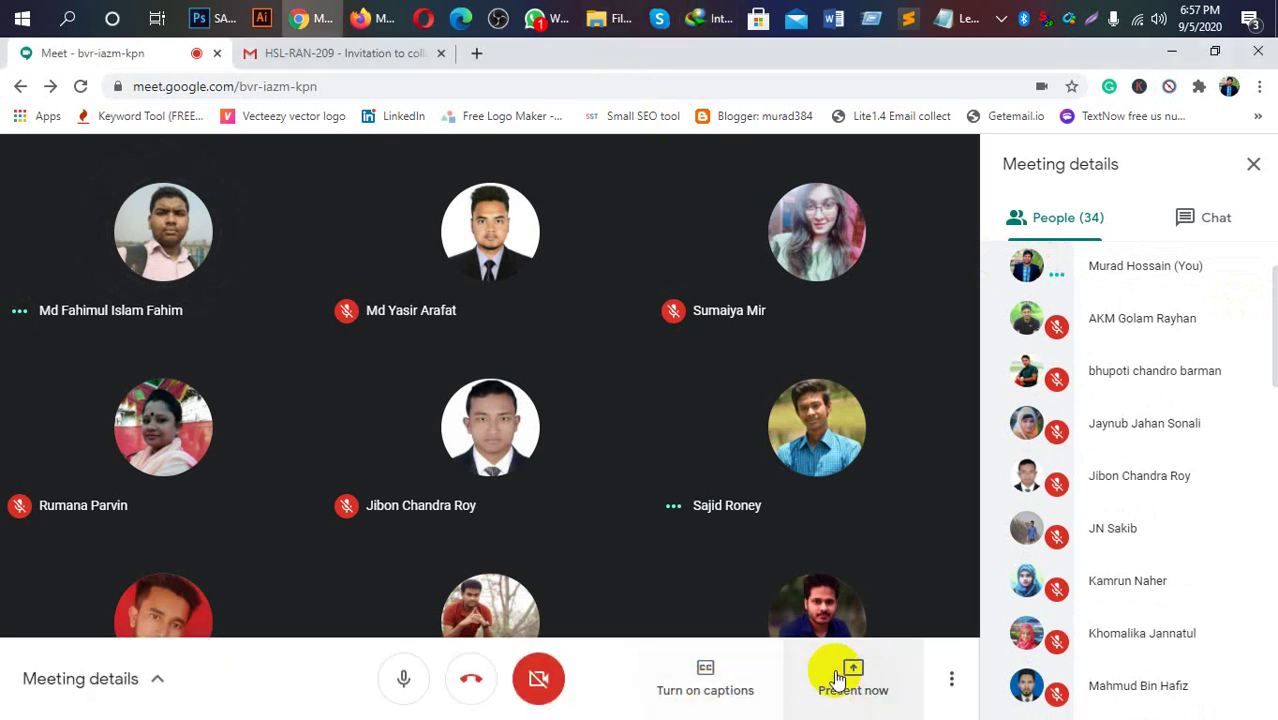
left_click(838, 678)
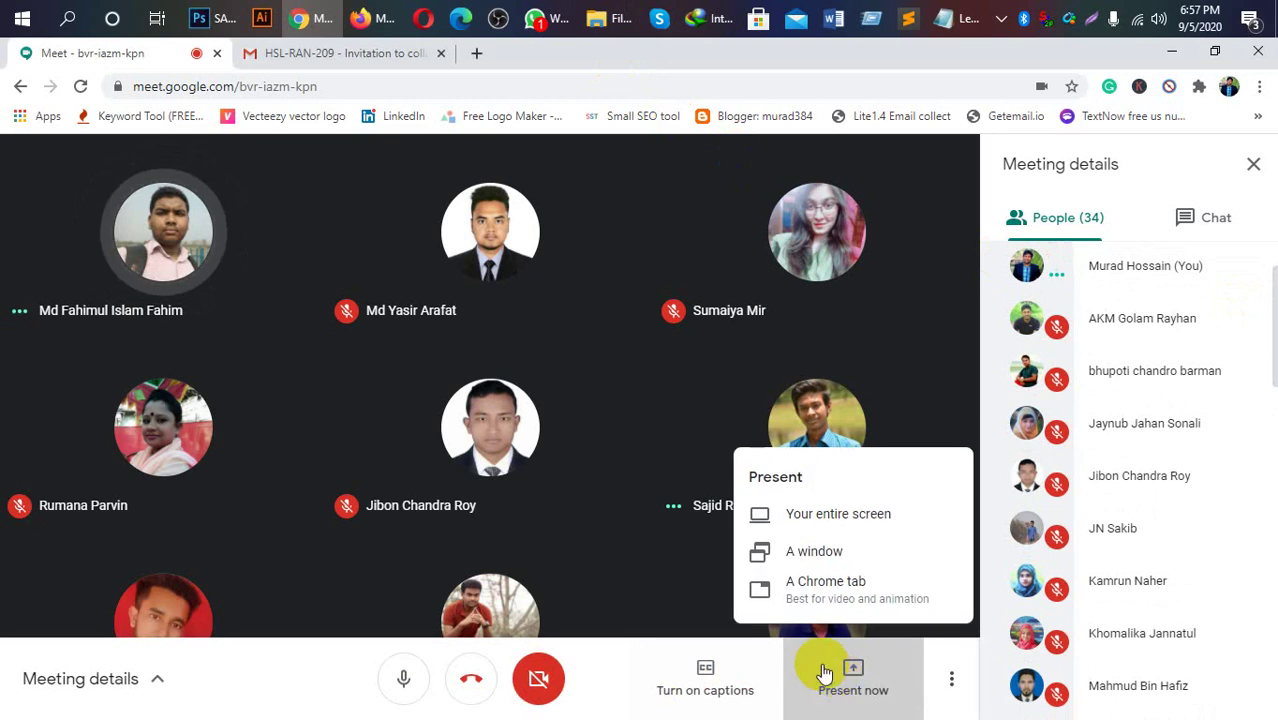
left_click(822, 515)
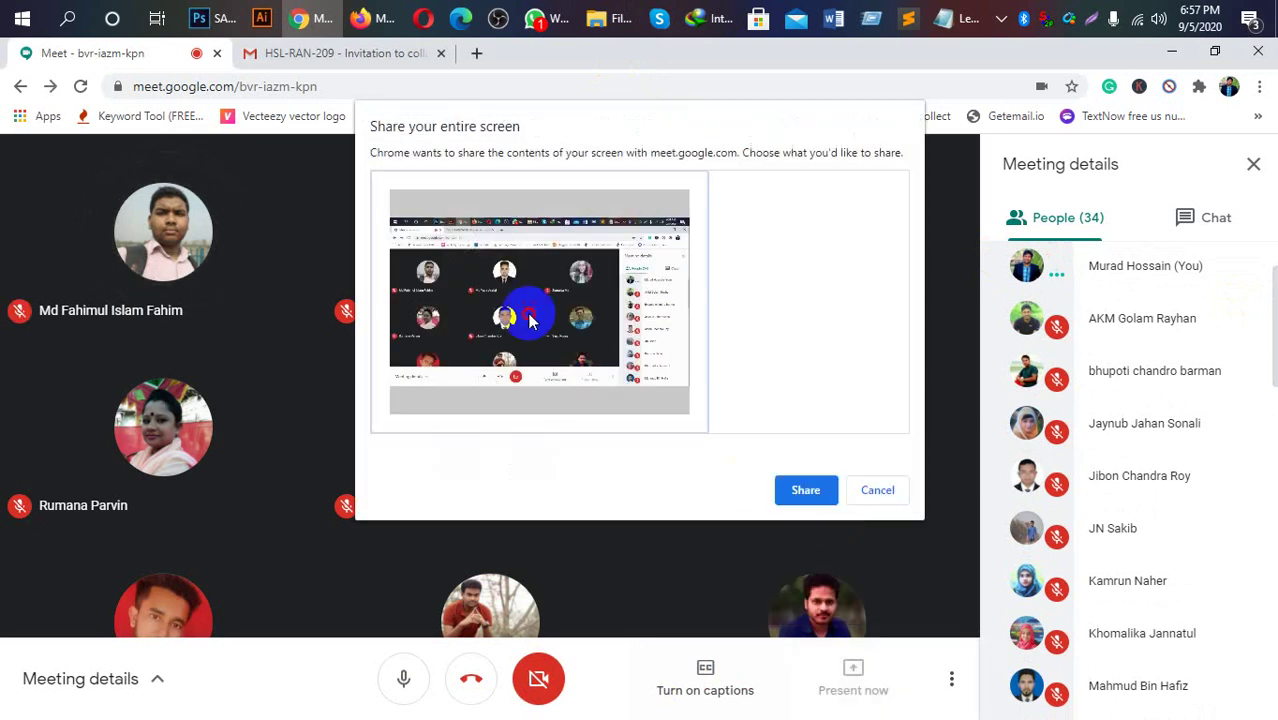
left_click(814, 496)
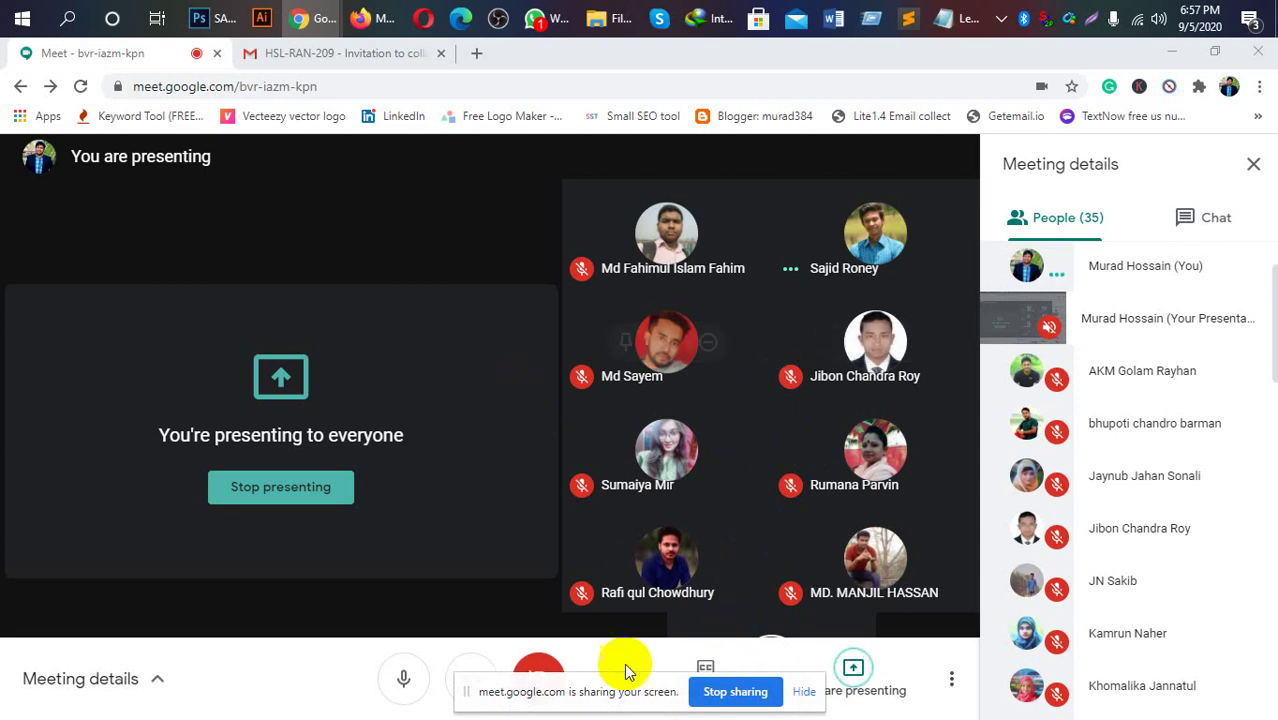
left_click_drag(618, 691, 618, 718)
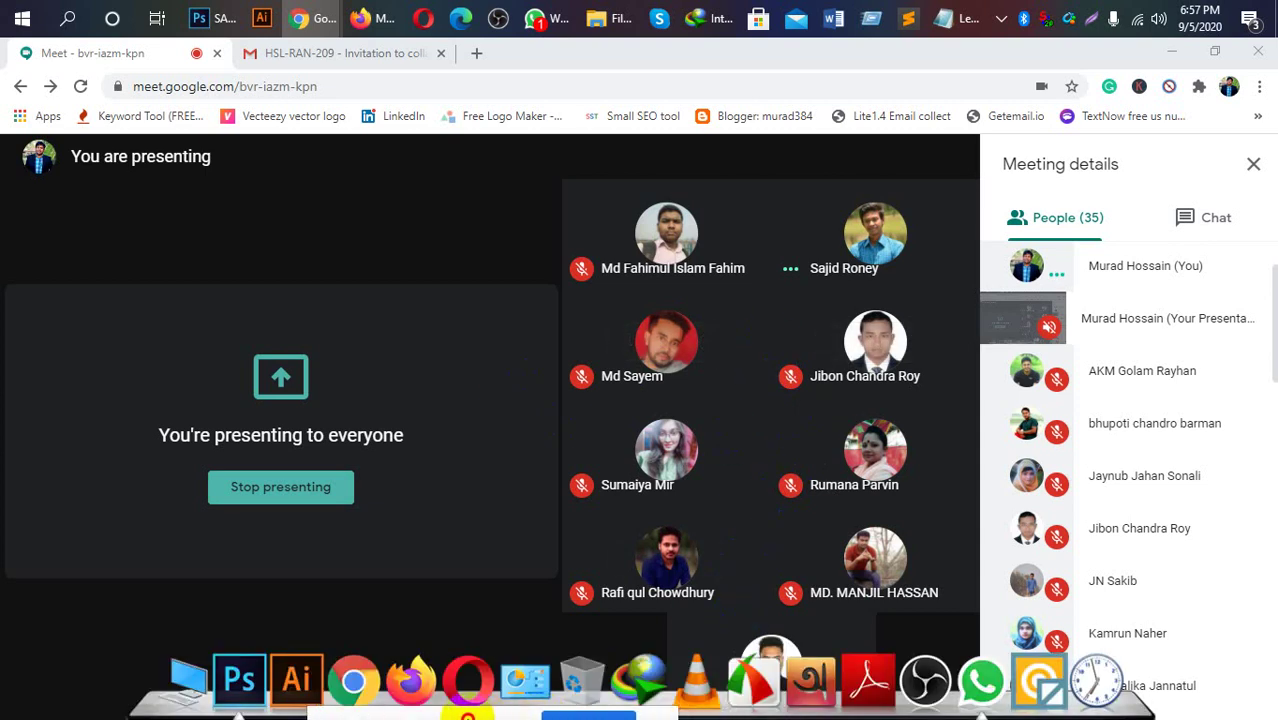
left_click(208, 22)
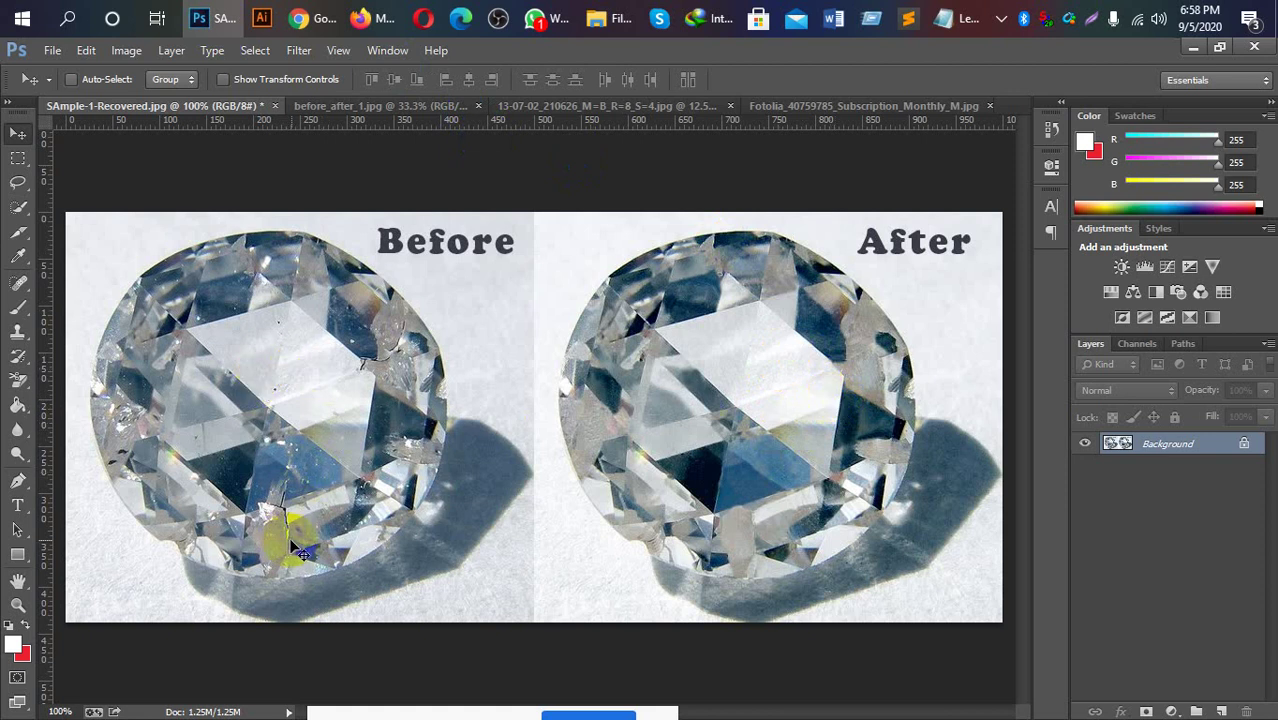
key("ctrl+plus")
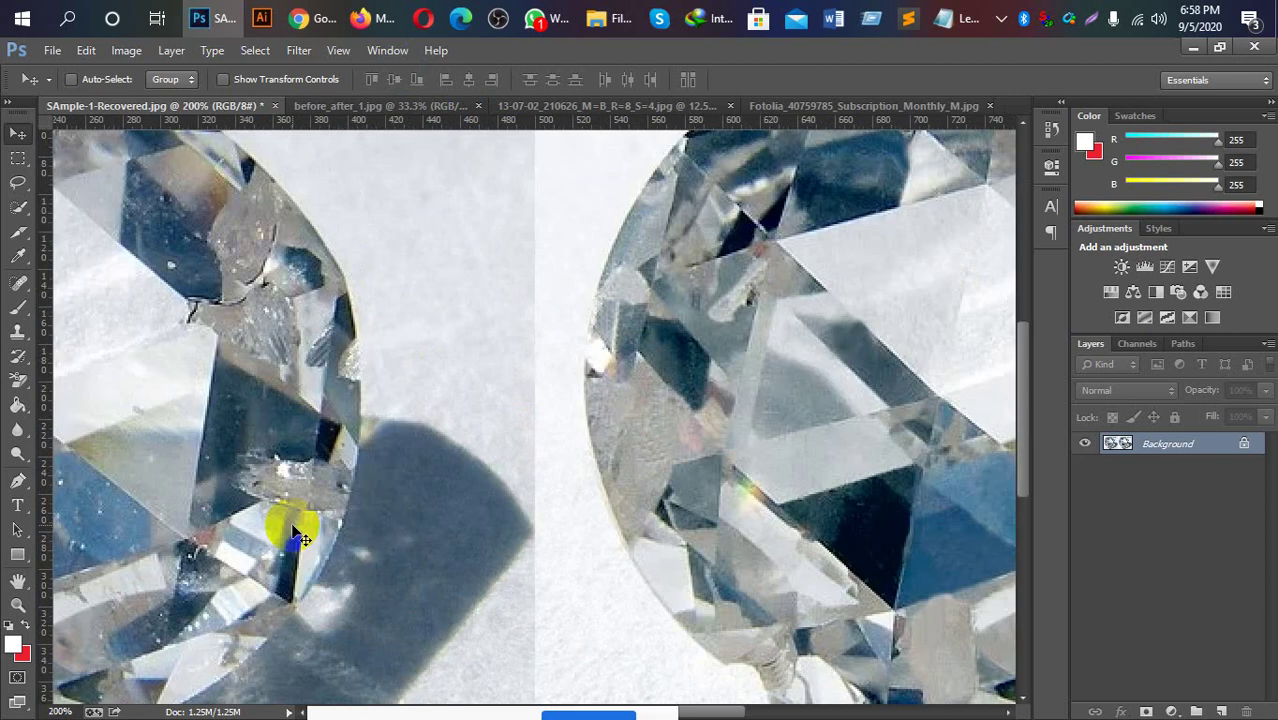
mouse_move(243, 513)
left_mouse_down()
mouse_move(408, 548)
mouse_move(458, 538)
left_mouse_up()
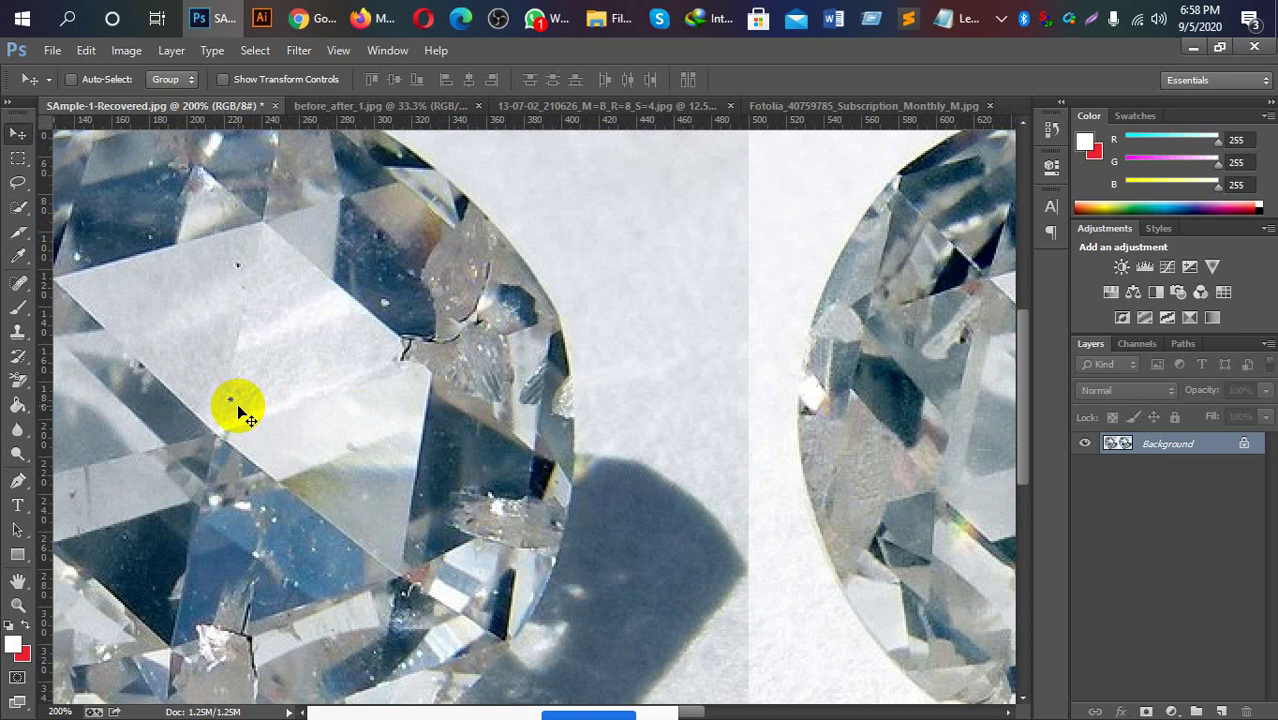
left_click_drag(764, 450, 528, 447)
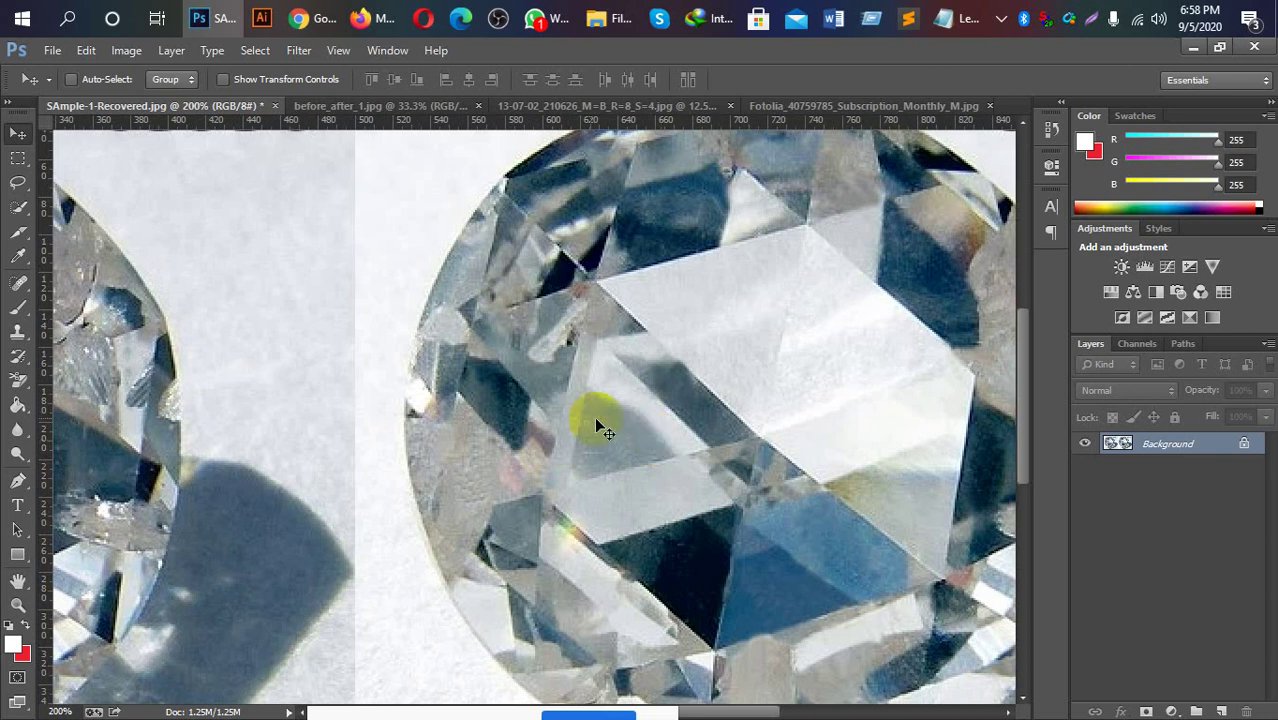
left_click_drag(408, 400, 788, 418)
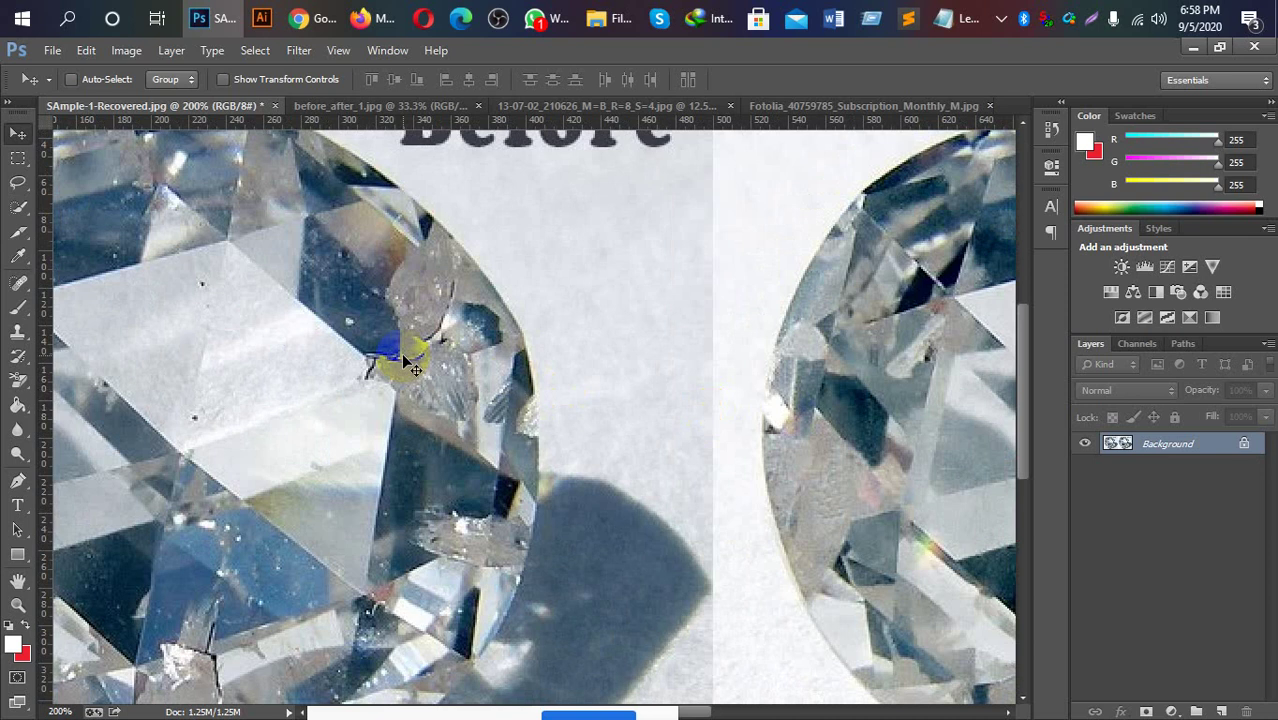
left_click_drag(970, 400, 605, 438)
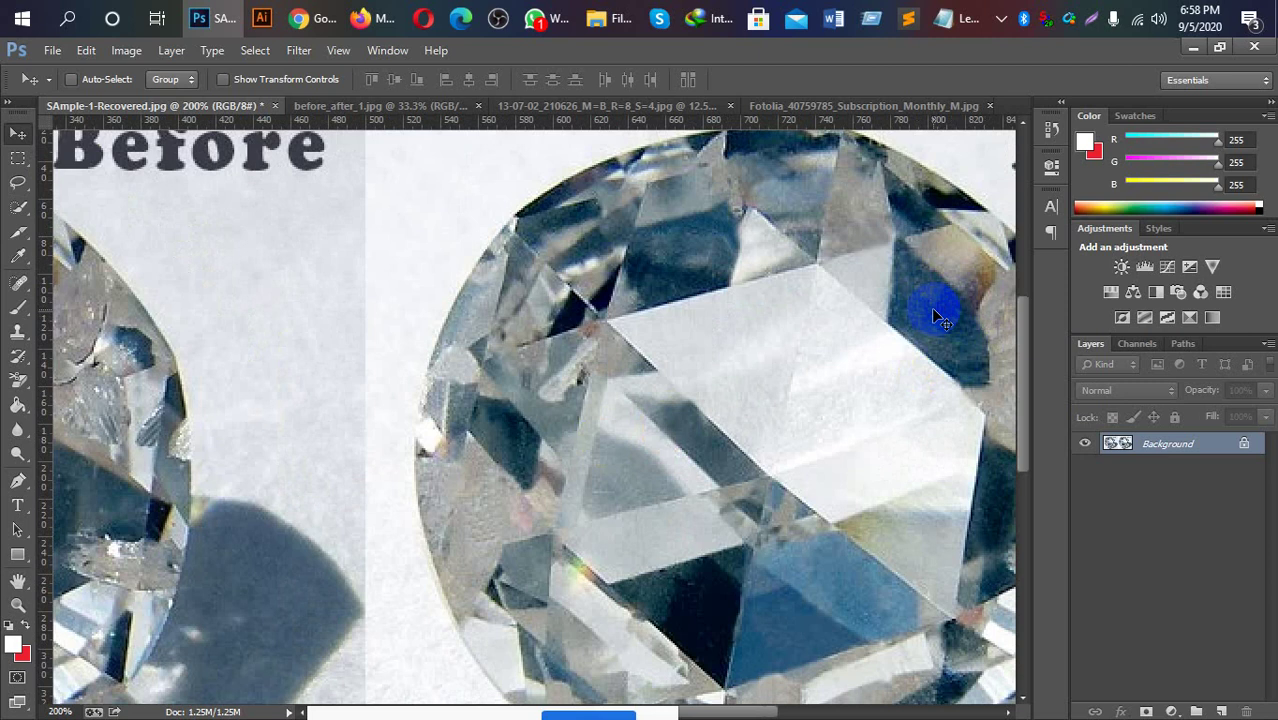
key("ctrl+minus")
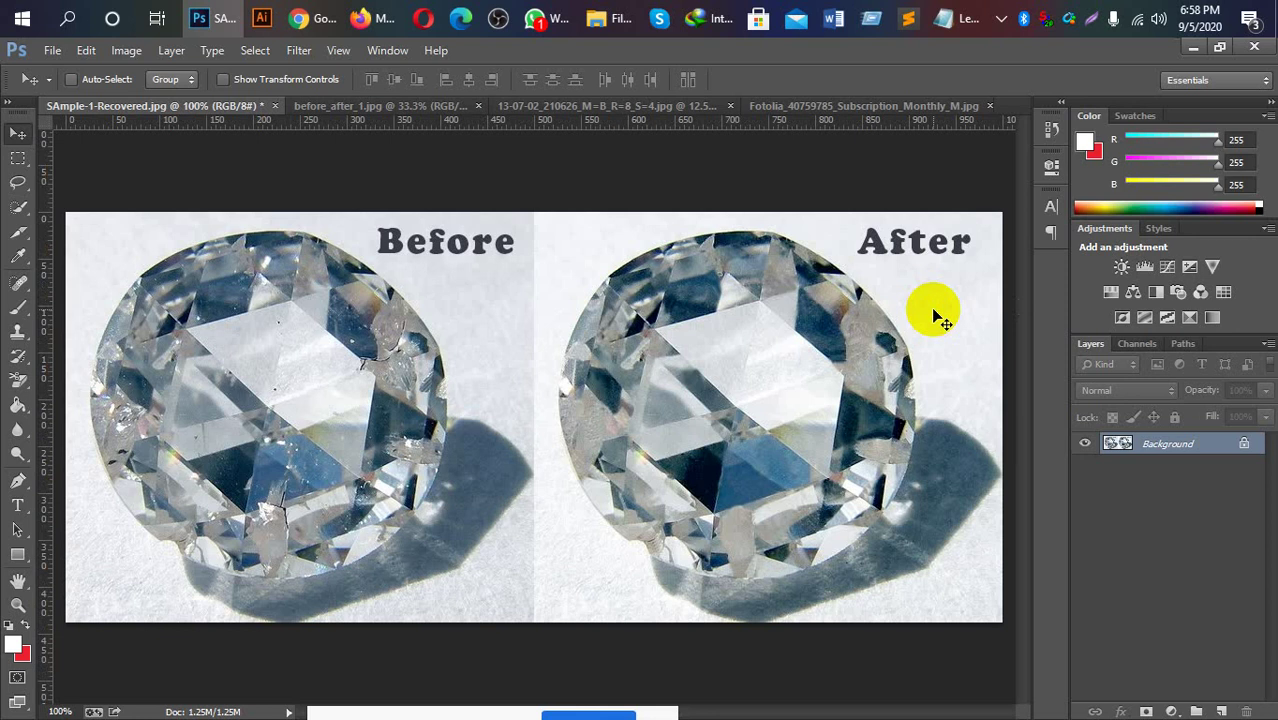
Inspect the left diamond at 200%, return to 100%, and pick the Rectangular Marquee.
key("ctrl+plus")
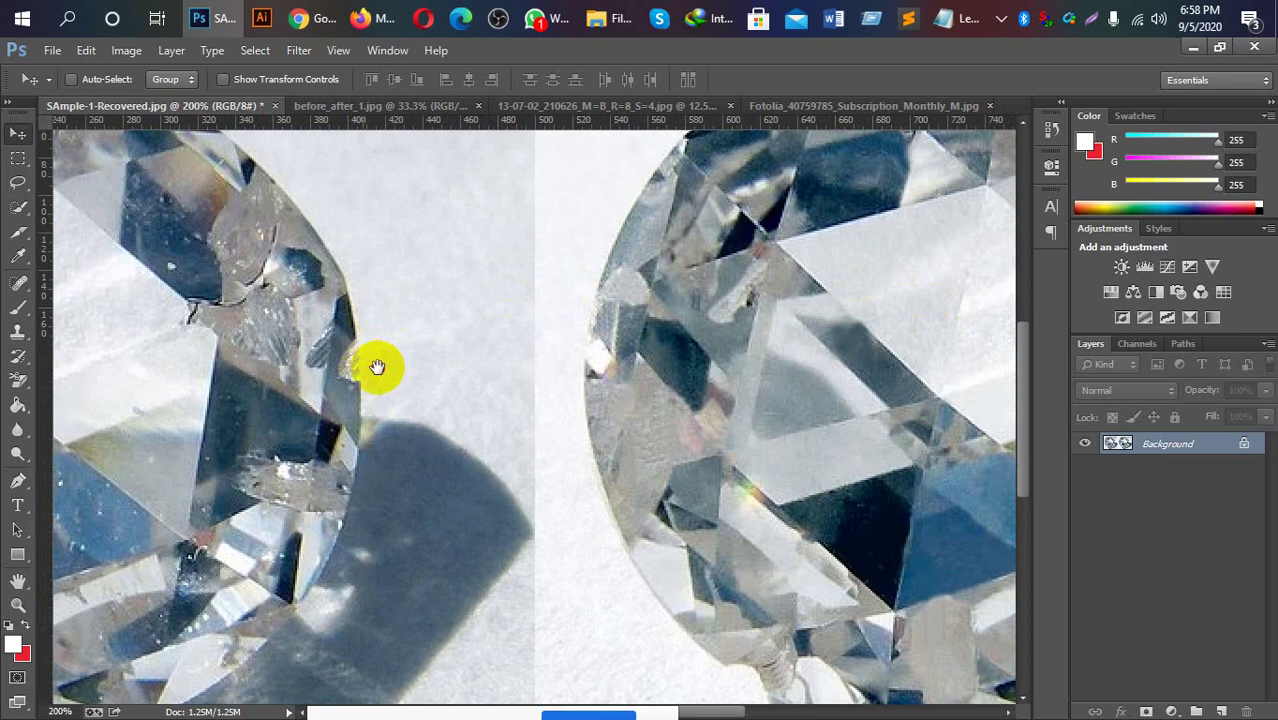
left_click_drag(372, 362, 400, 405)
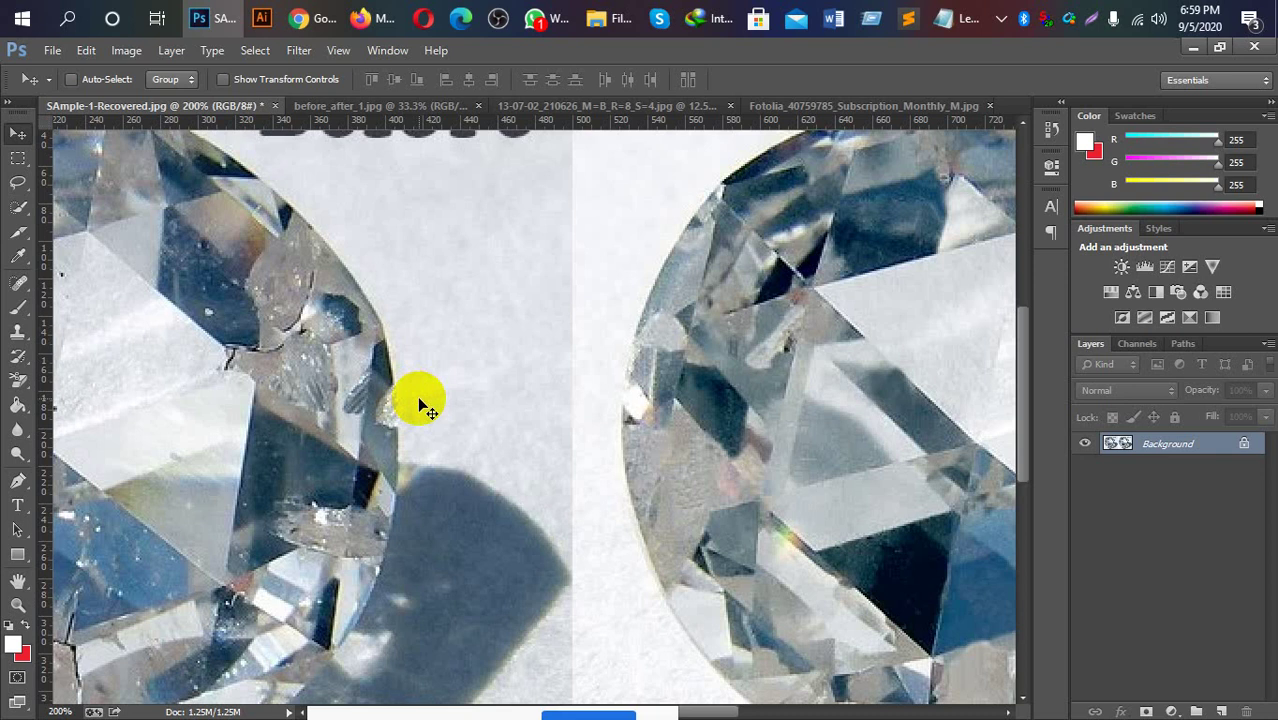
key("ctrl+minus")
key("m")
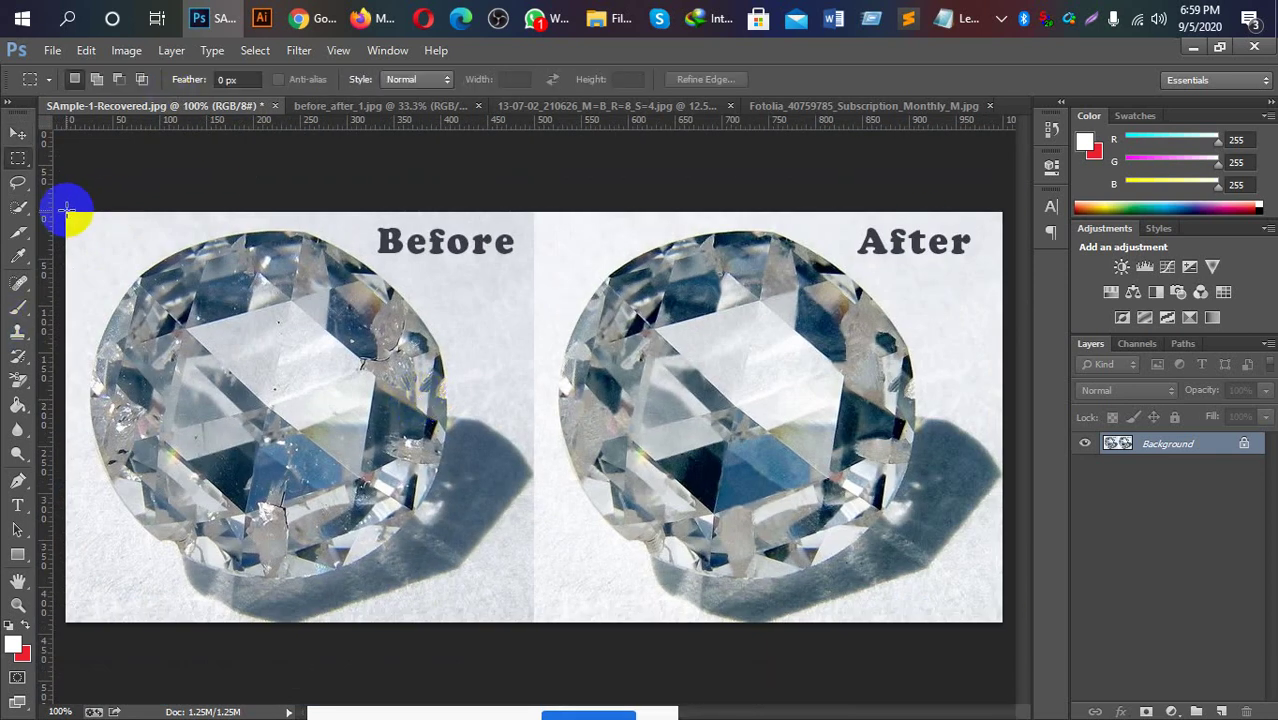
Marquee-select the left Before half and copy it onto Layer 1.
left_click_drag(66, 212, 539, 618)
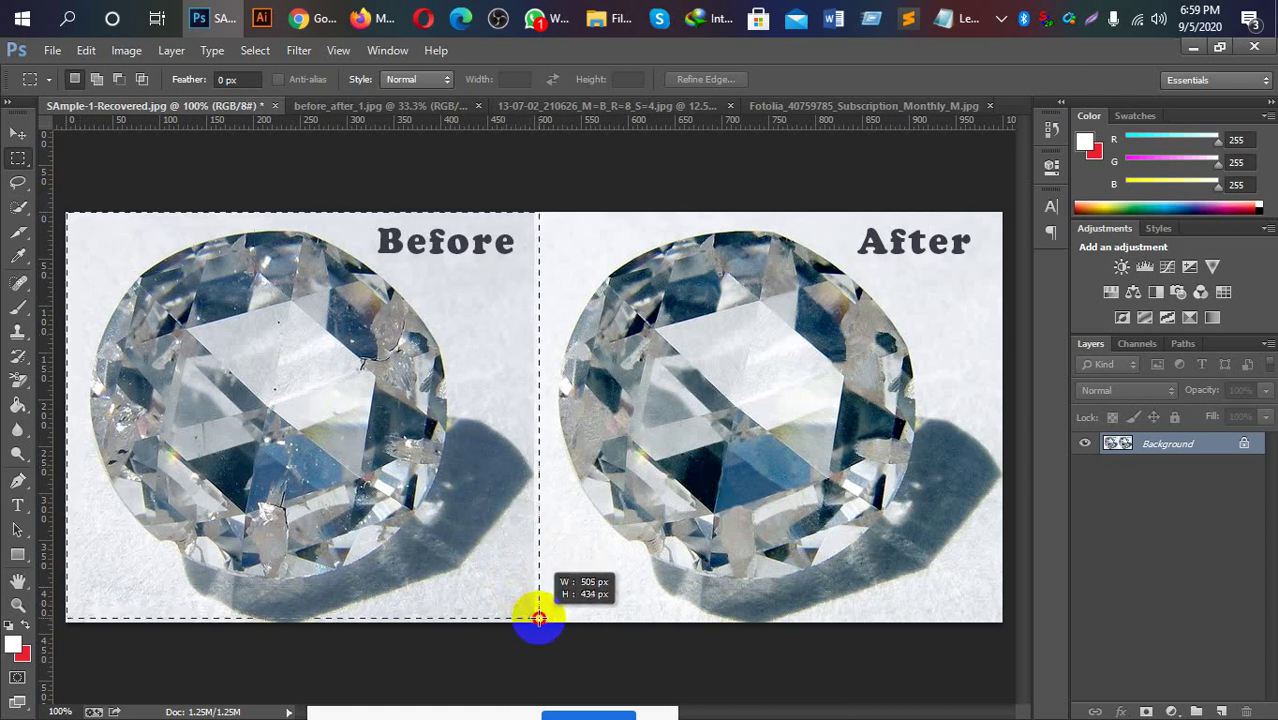
left_click_drag(539, 618, 534, 622)
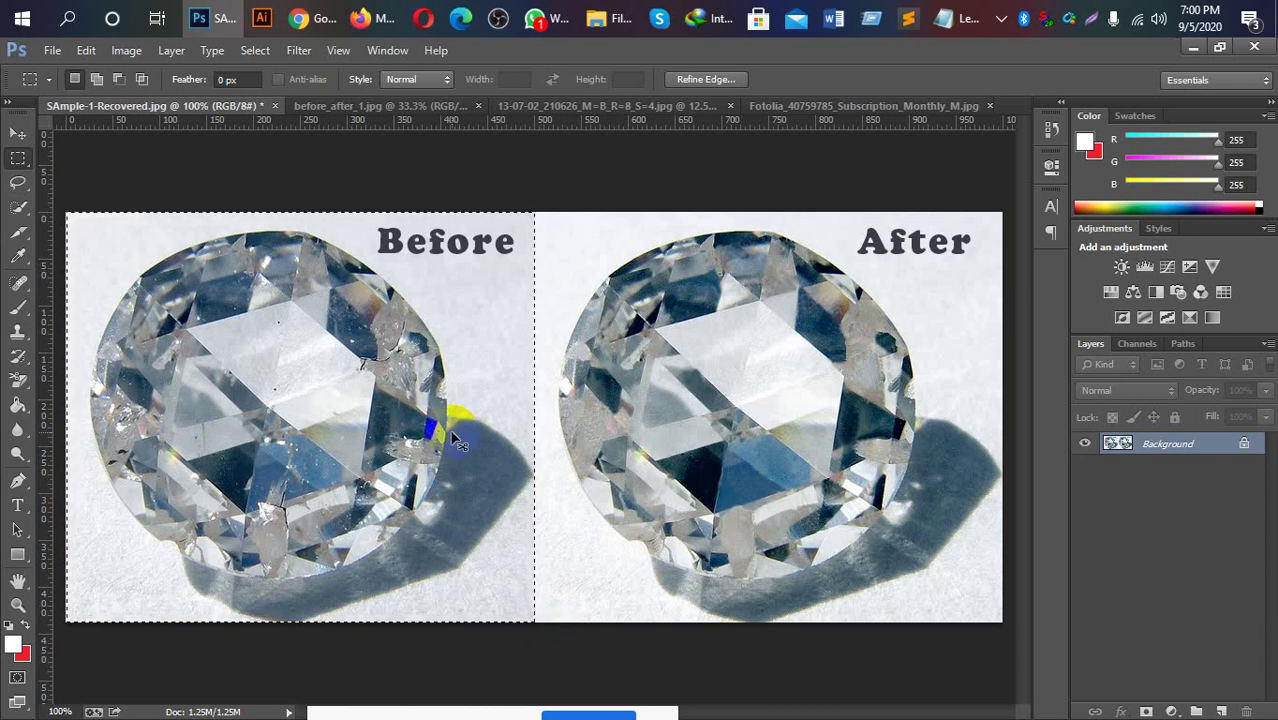
key("ctrl+j")
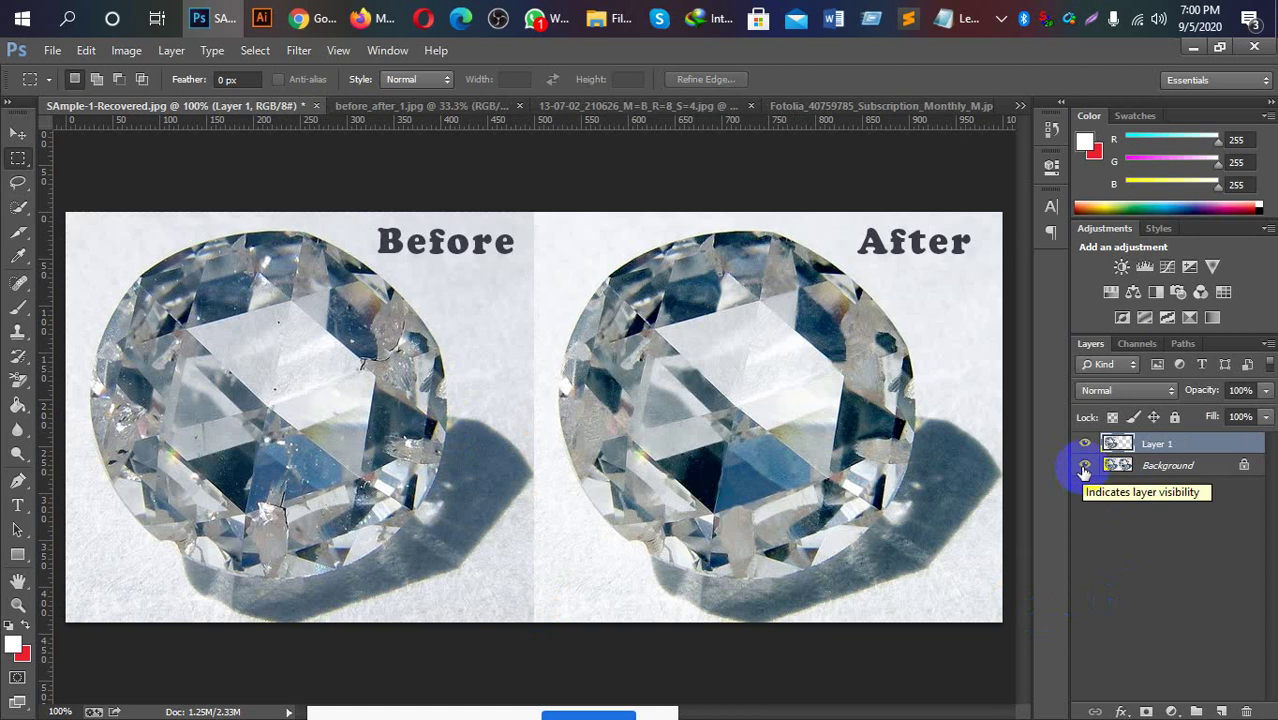
Add Layer 2 beneath Layer 1 and paint-bucket the After half white.
left_click(1221, 711)
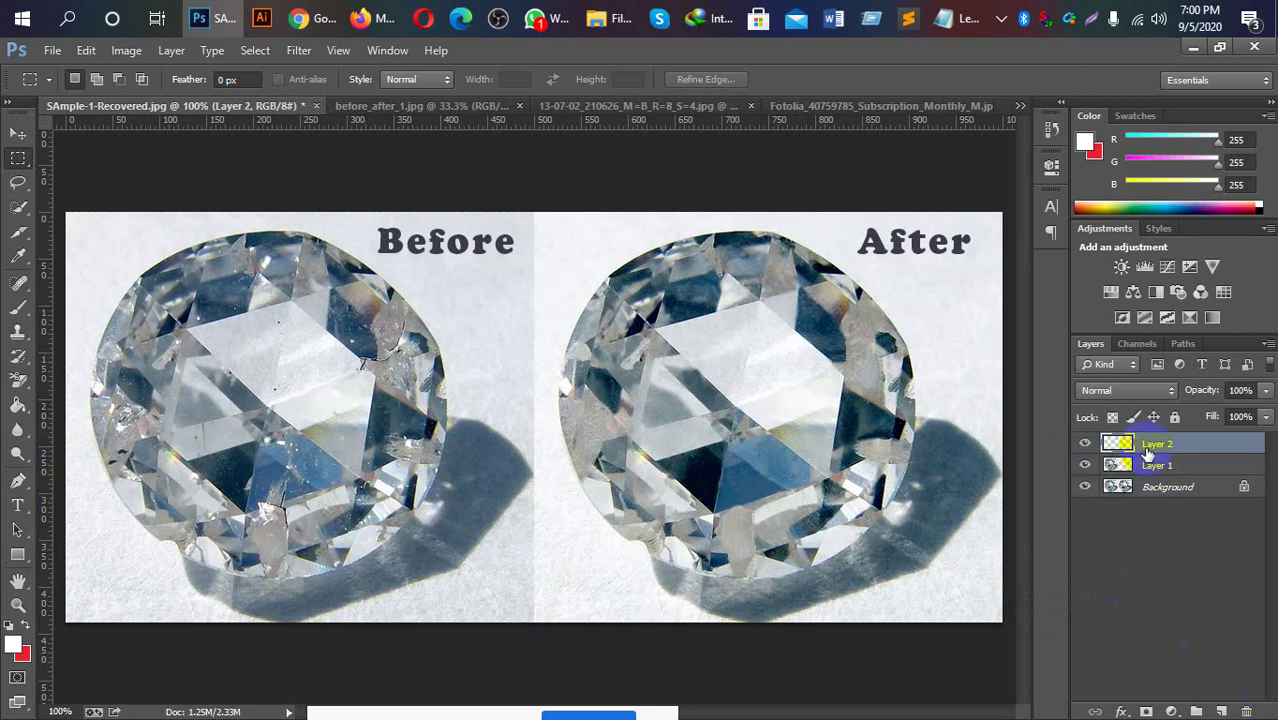
left_click_drag(1155, 444, 1150, 476)
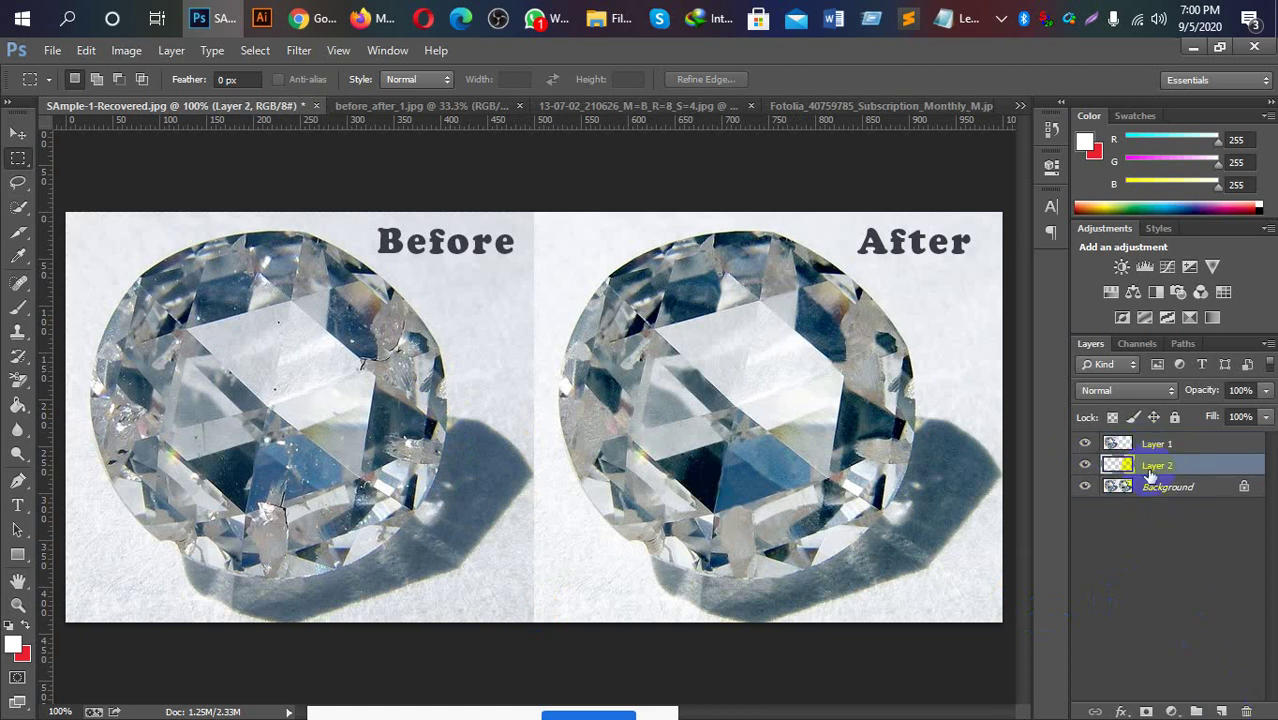
key("g")
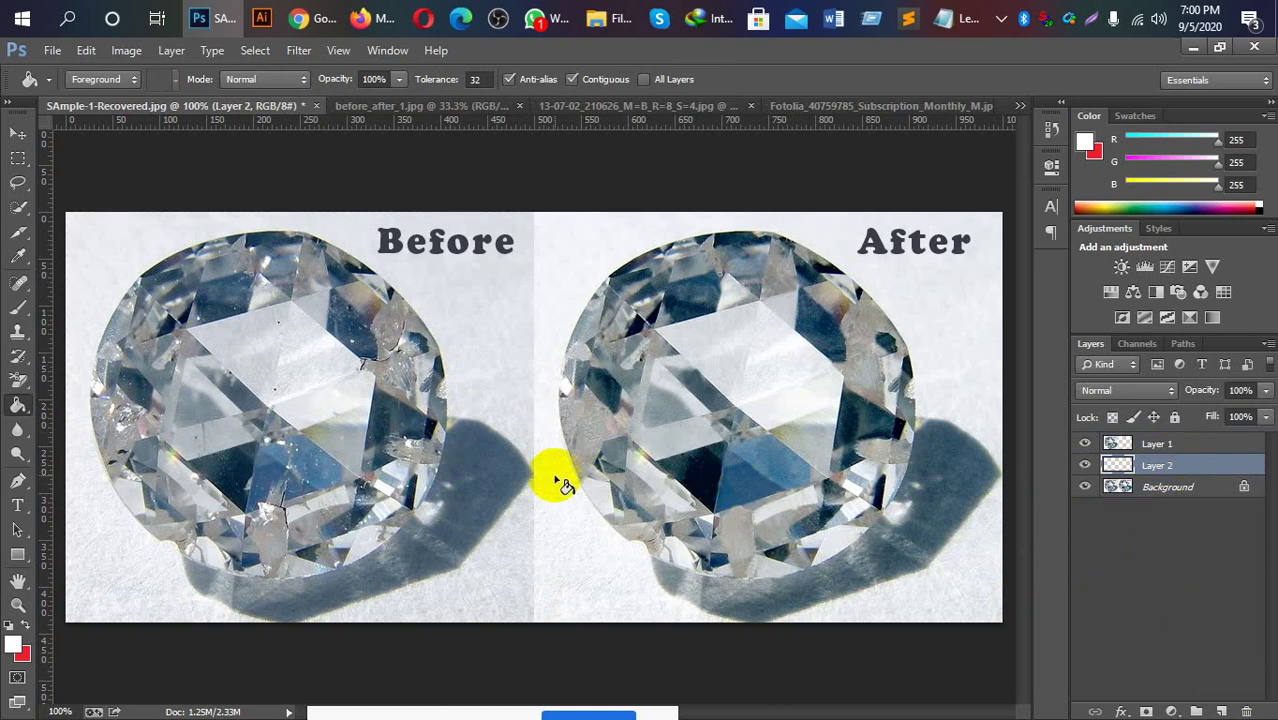
left_click(562, 485)
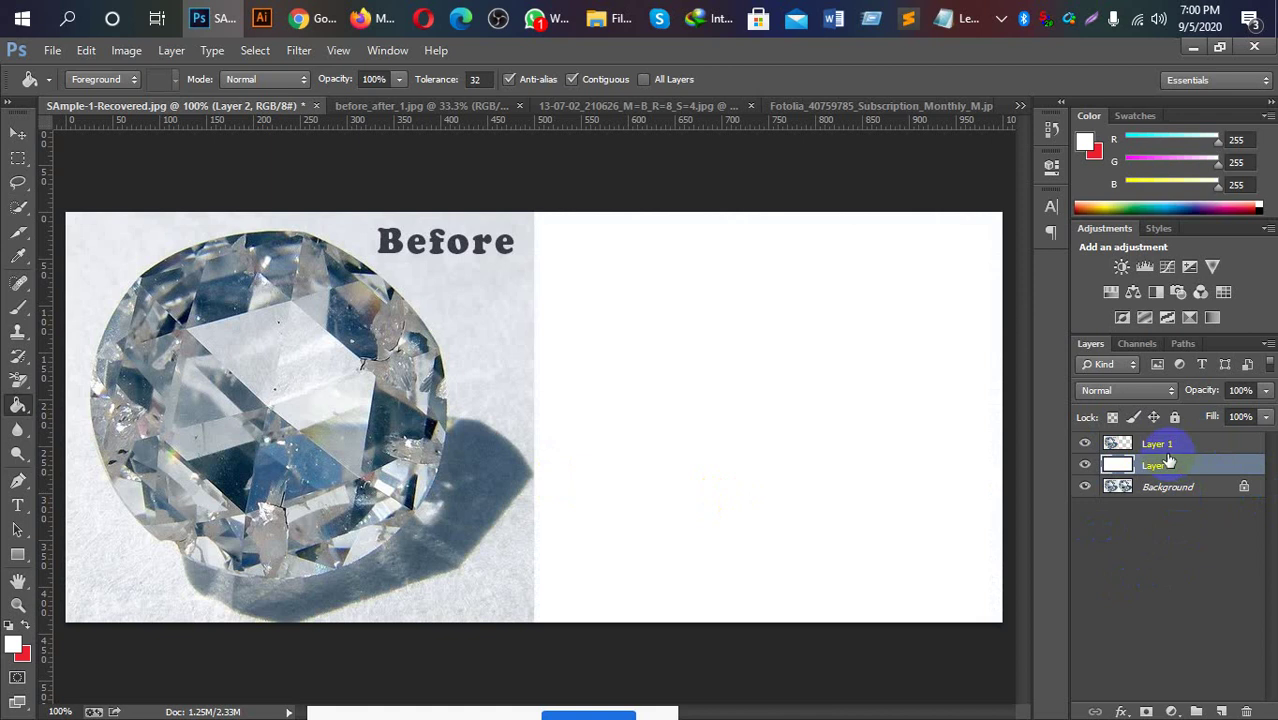
On Layer 1 at 400% zoom, set up the Clone Stamp with a 9 px brush.
left_click(1147, 445)
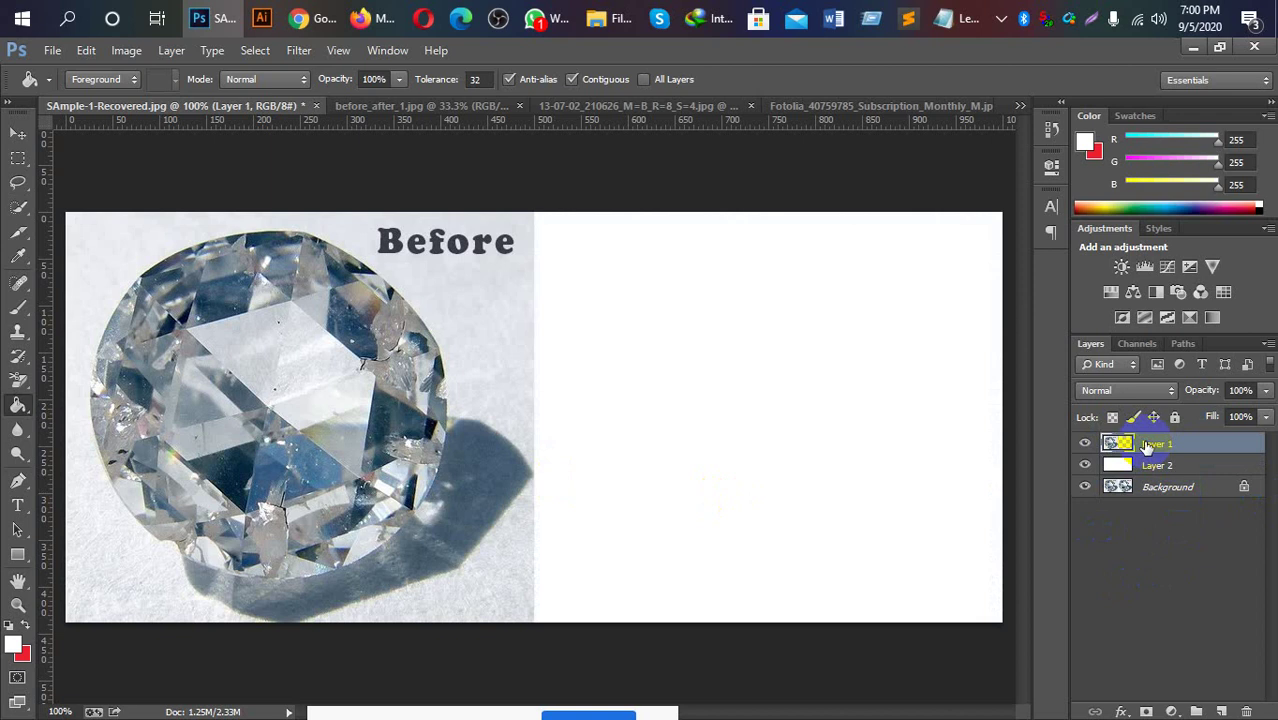
key("ctrl+plus")
key("ctrl+plus")
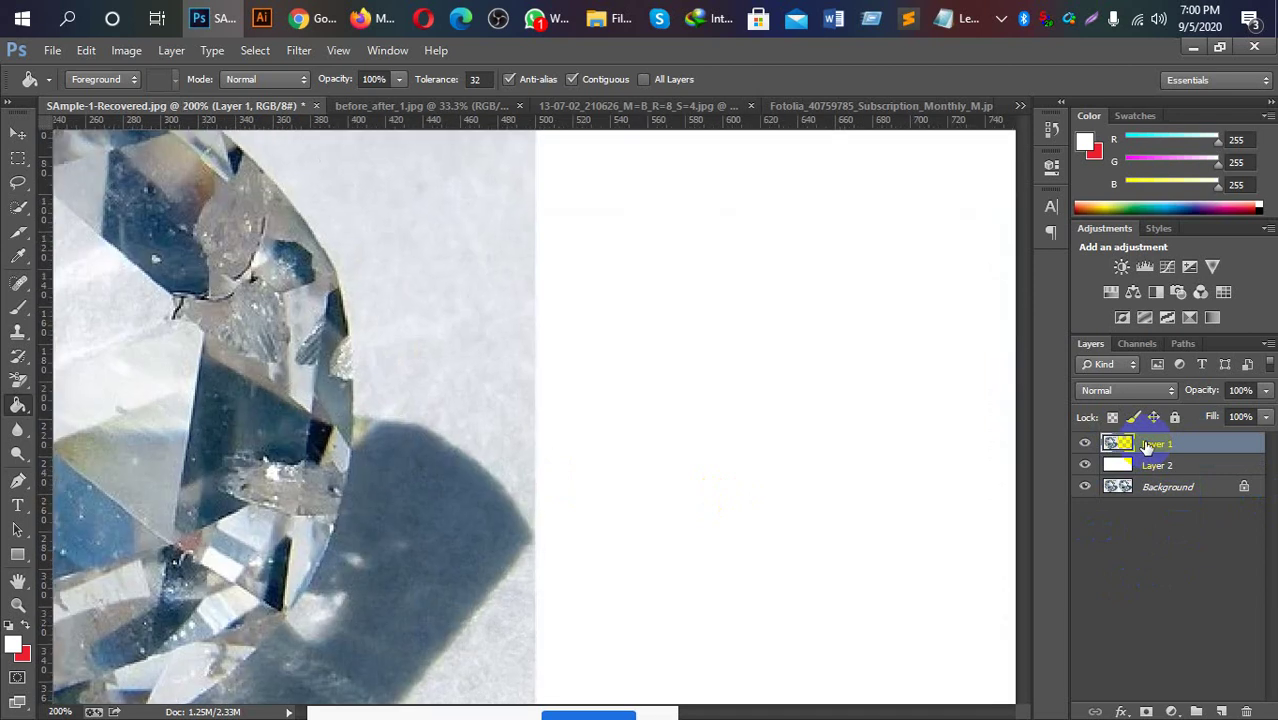
key("ctrl+plus")
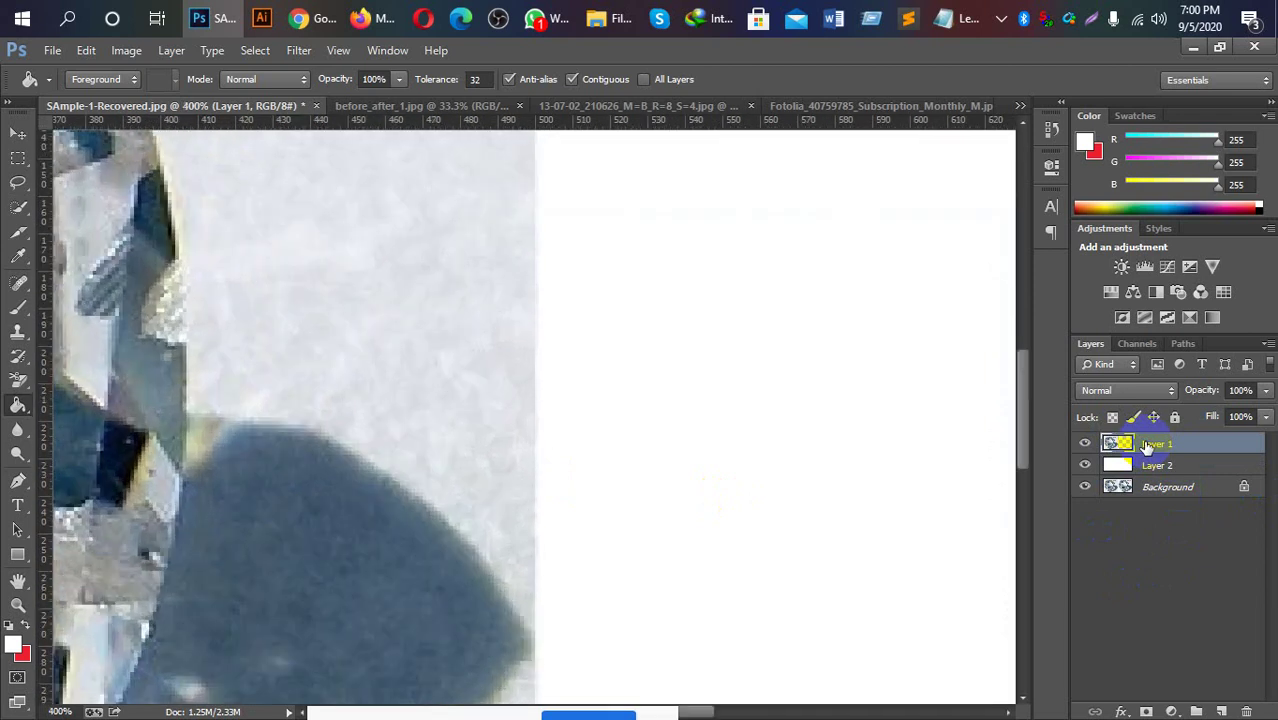
left_click_drag(271, 452, 576, 608)
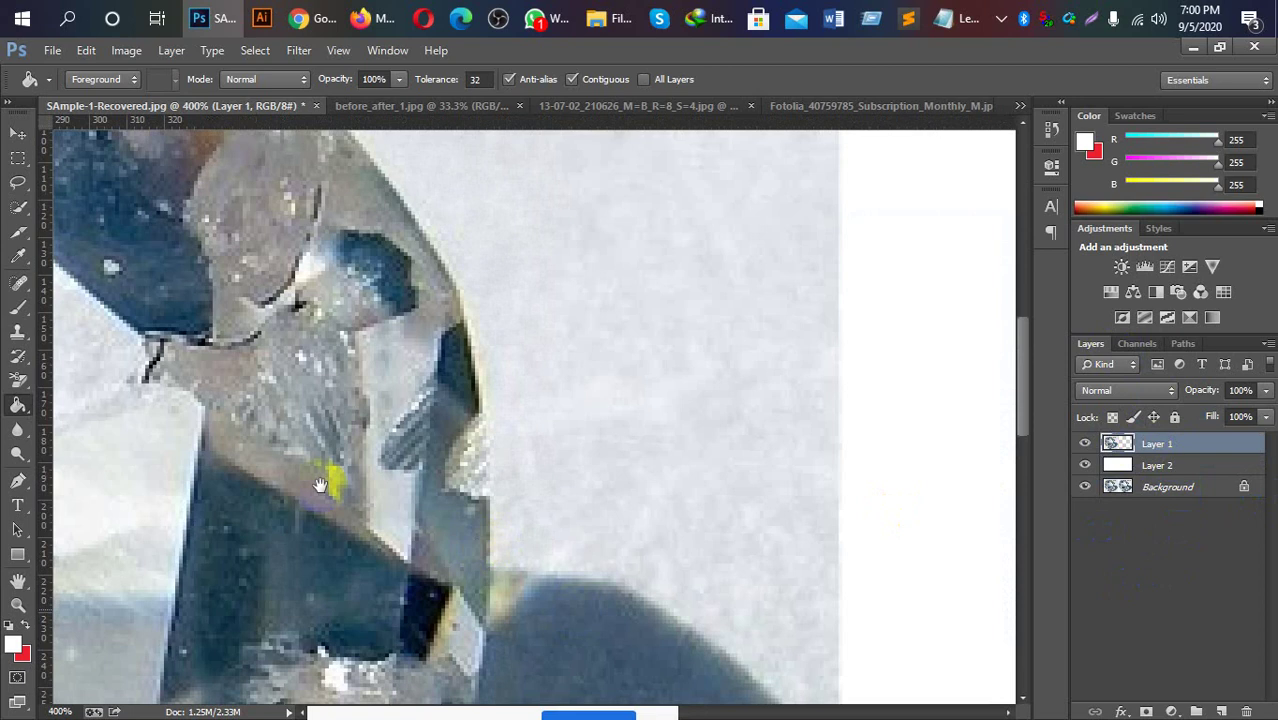
left_click_drag(319, 485, 428, 481)
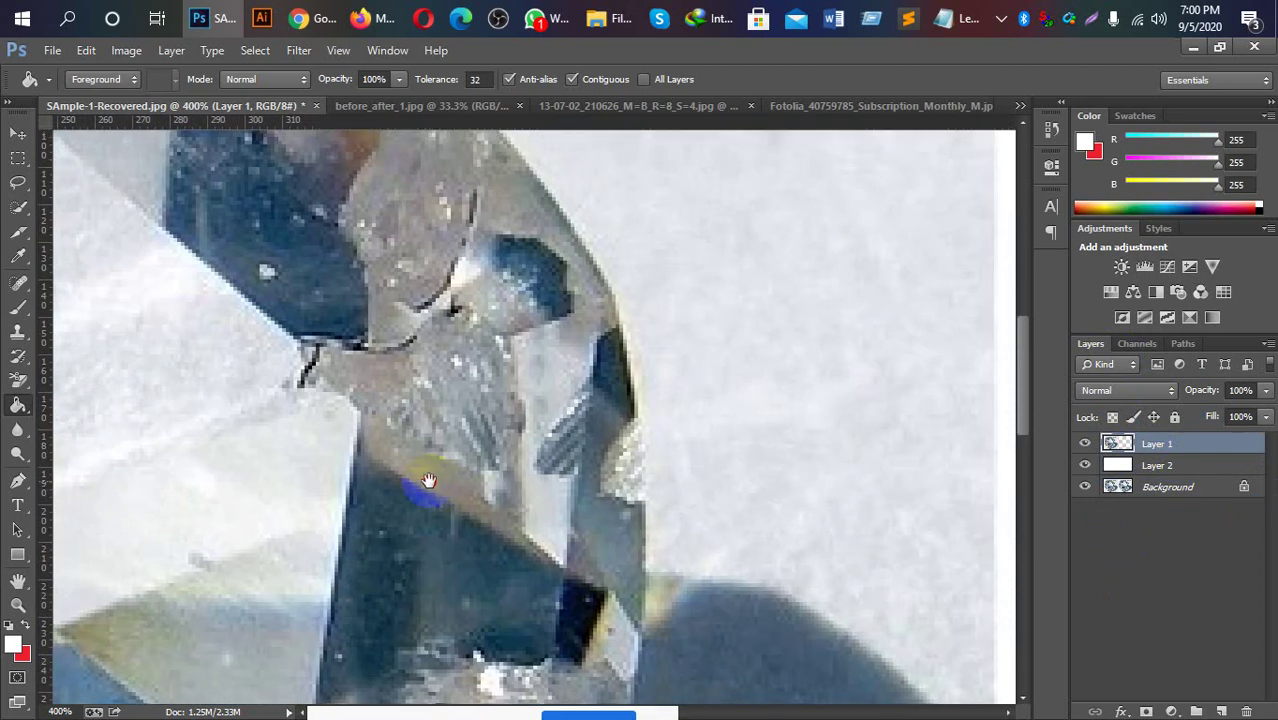
left_click(22, 339)
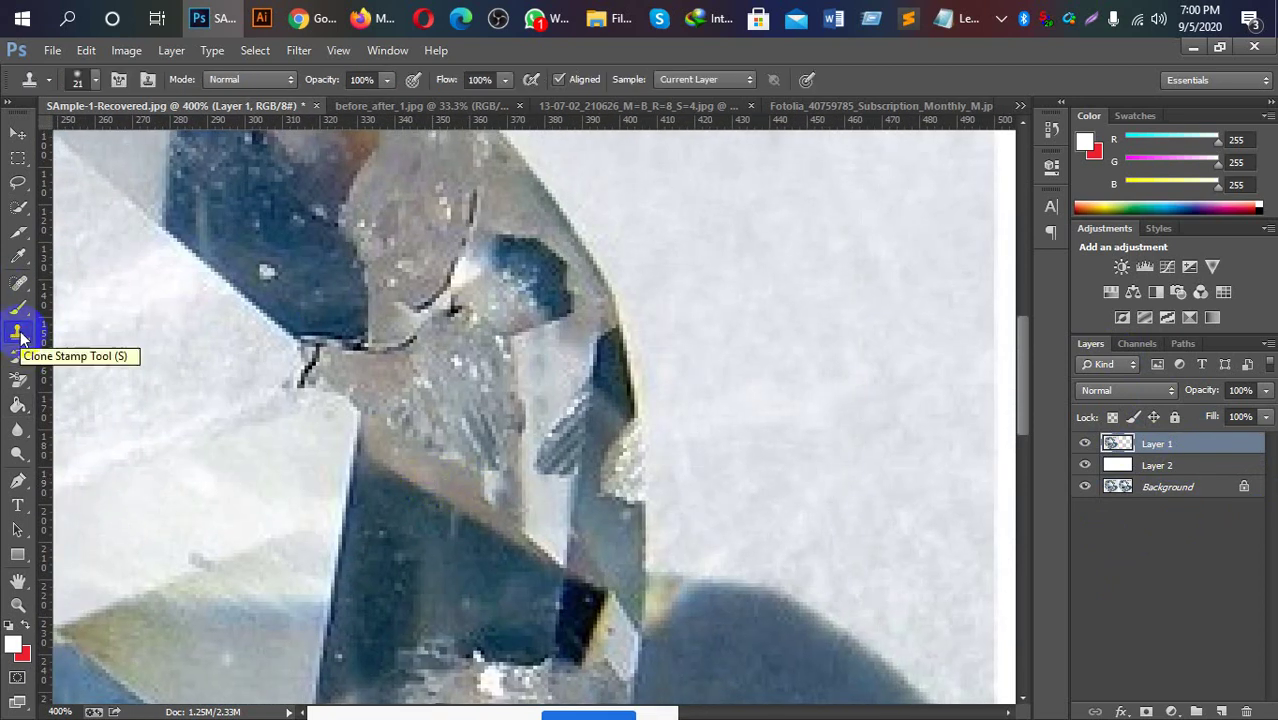
left_click(95, 80)
left_click(177, 117)
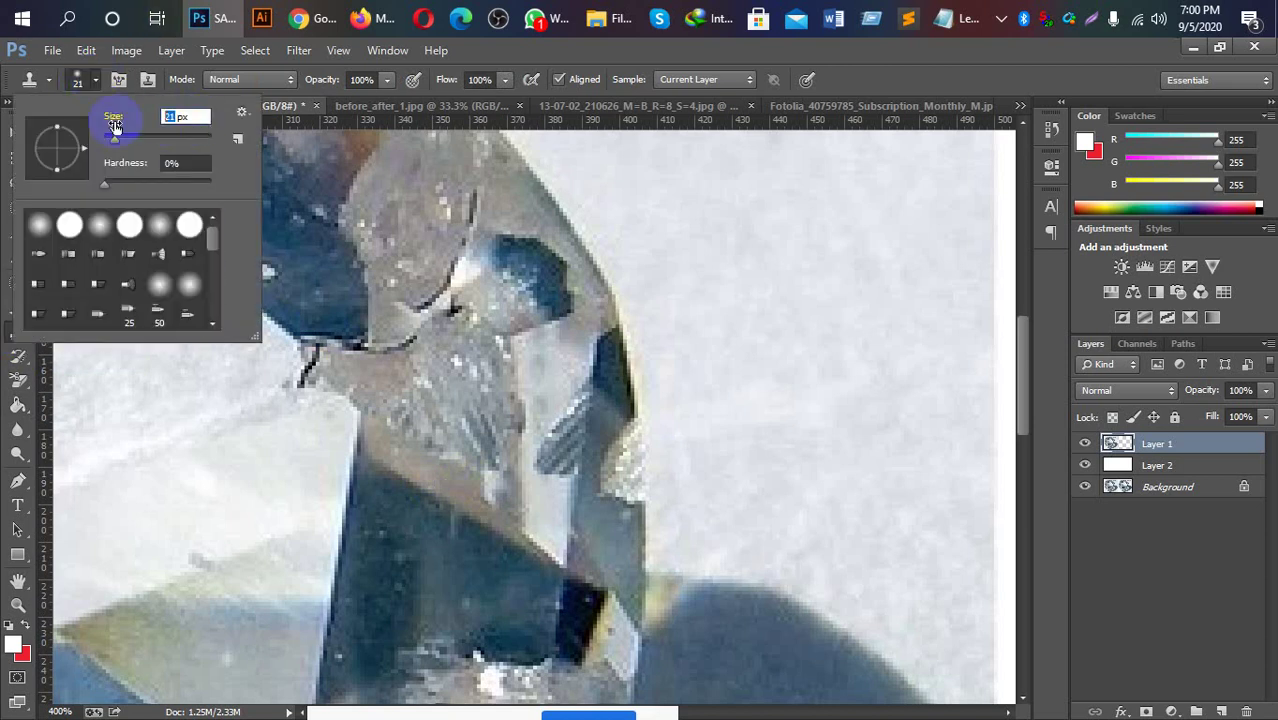
type("9")
left_click(172, 115)
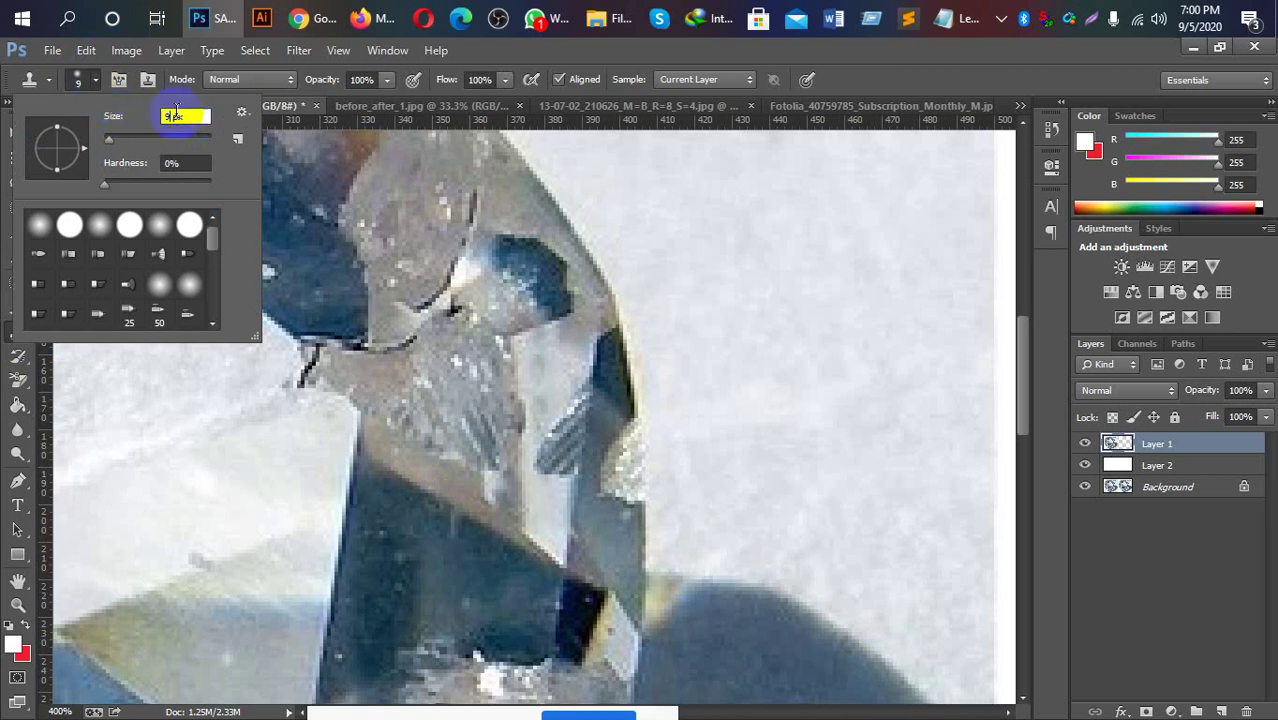
left_click(764, 54)
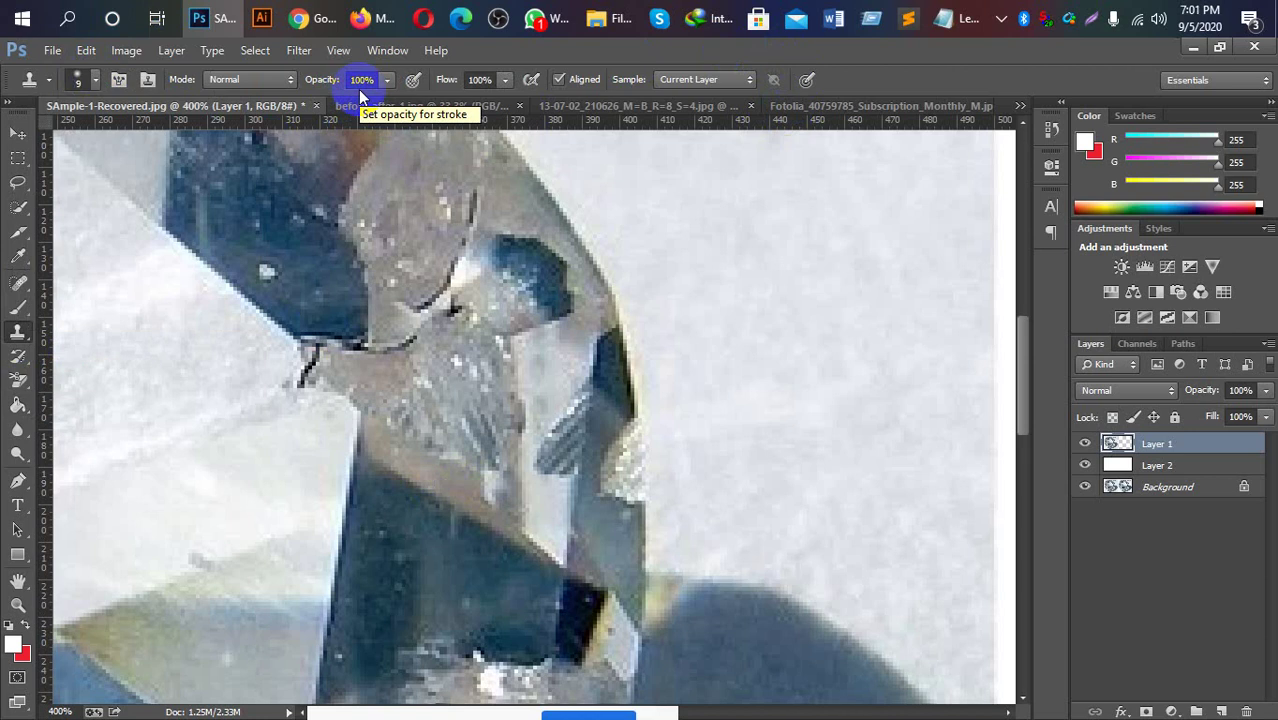
Clone over the dark cracks along the right-edge facet and the small blue mark.
left_click(449, 367, "alt")
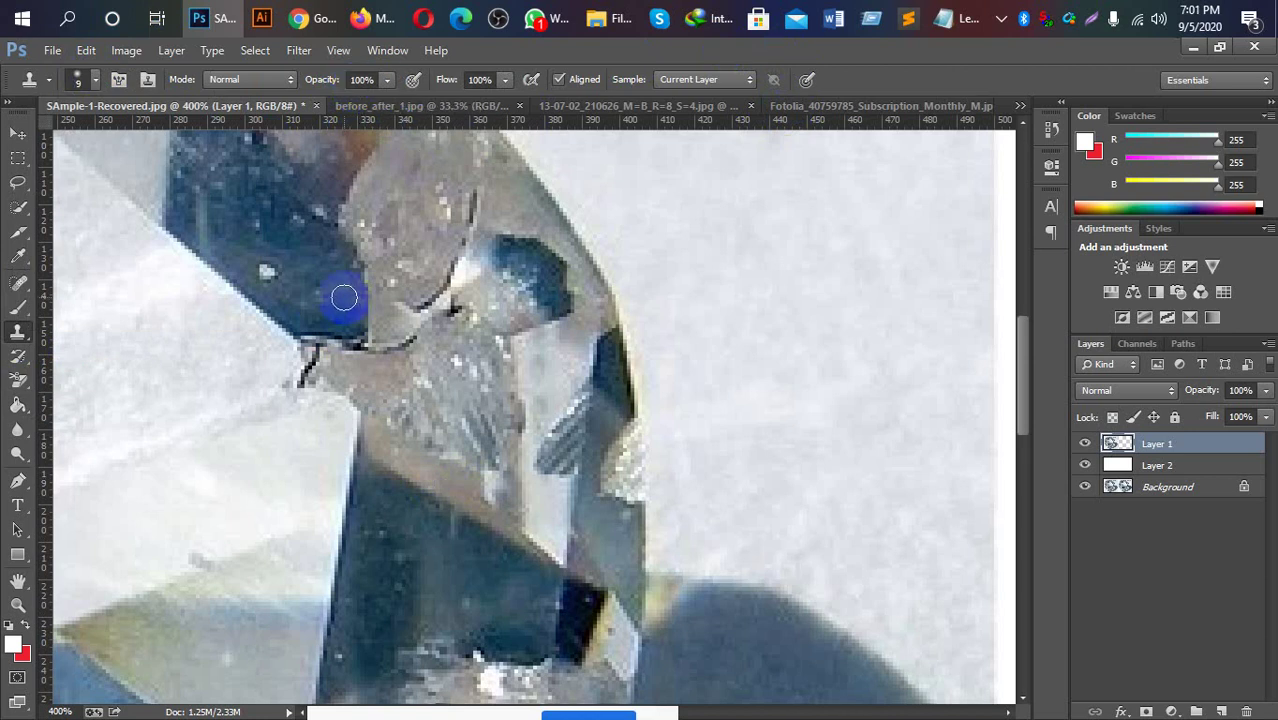
mouse_move(343, 297)
left_mouse_down()
mouse_move(316, 295)
mouse_move(357, 345)
mouse_move(381, 348)
left_mouse_up()
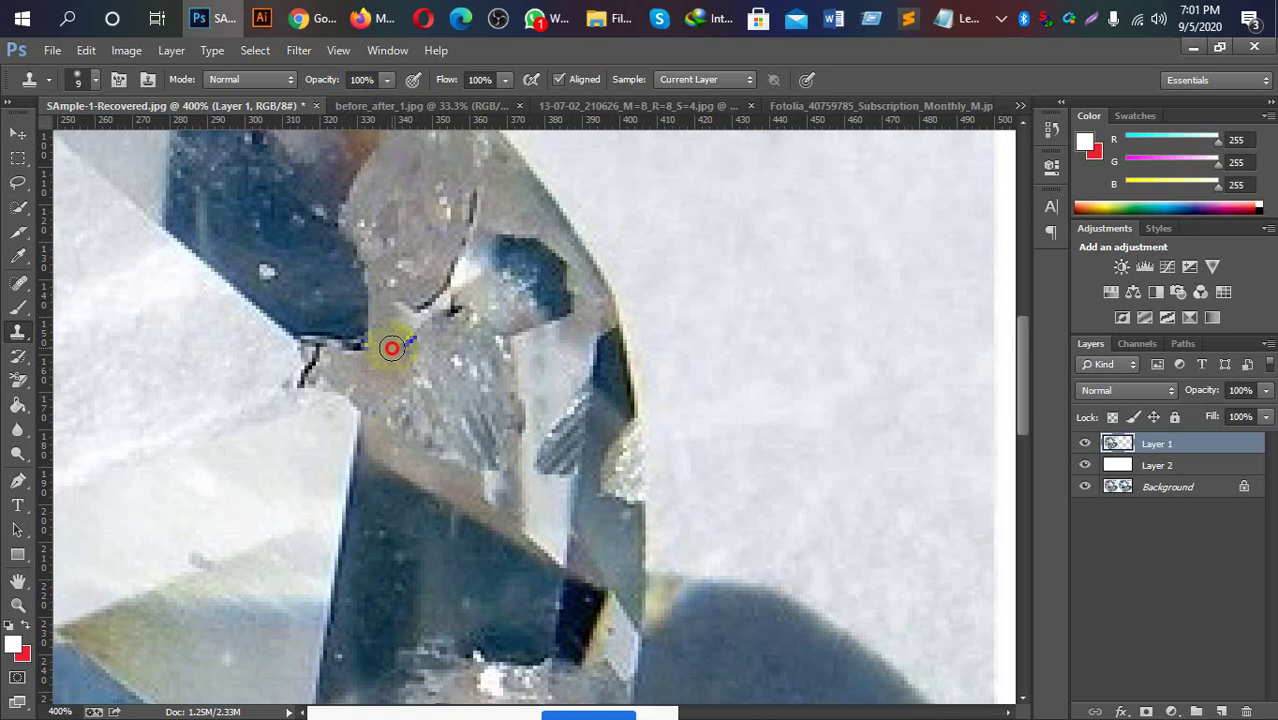
left_click_drag(381, 349, 403, 341)
mouse_move(342, 314)
left_mouse_down()
mouse_move(355, 338)
mouse_move(325, 303)
mouse_move(329, 325)
left_mouse_up()
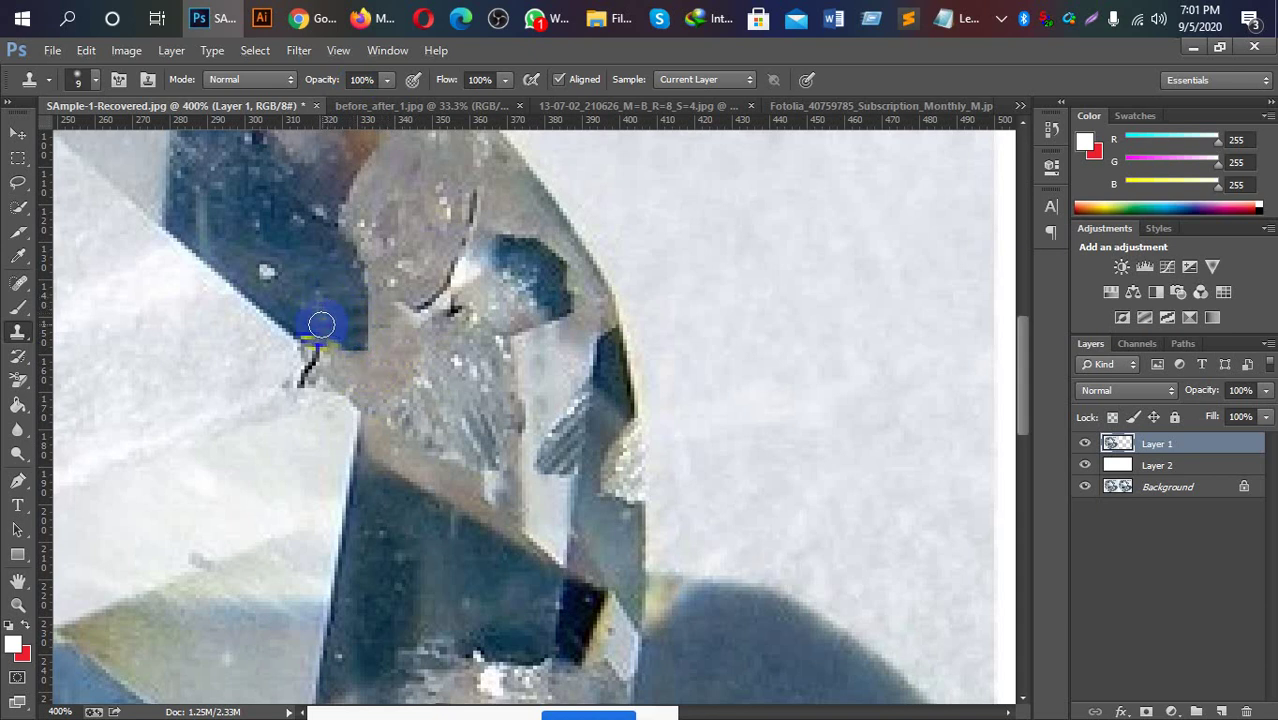
mouse_move(314, 323)
left_mouse_down()
mouse_move(295, 337)
mouse_move(293, 378)
mouse_move(311, 390)
mouse_move(305, 381)
left_mouse_up()
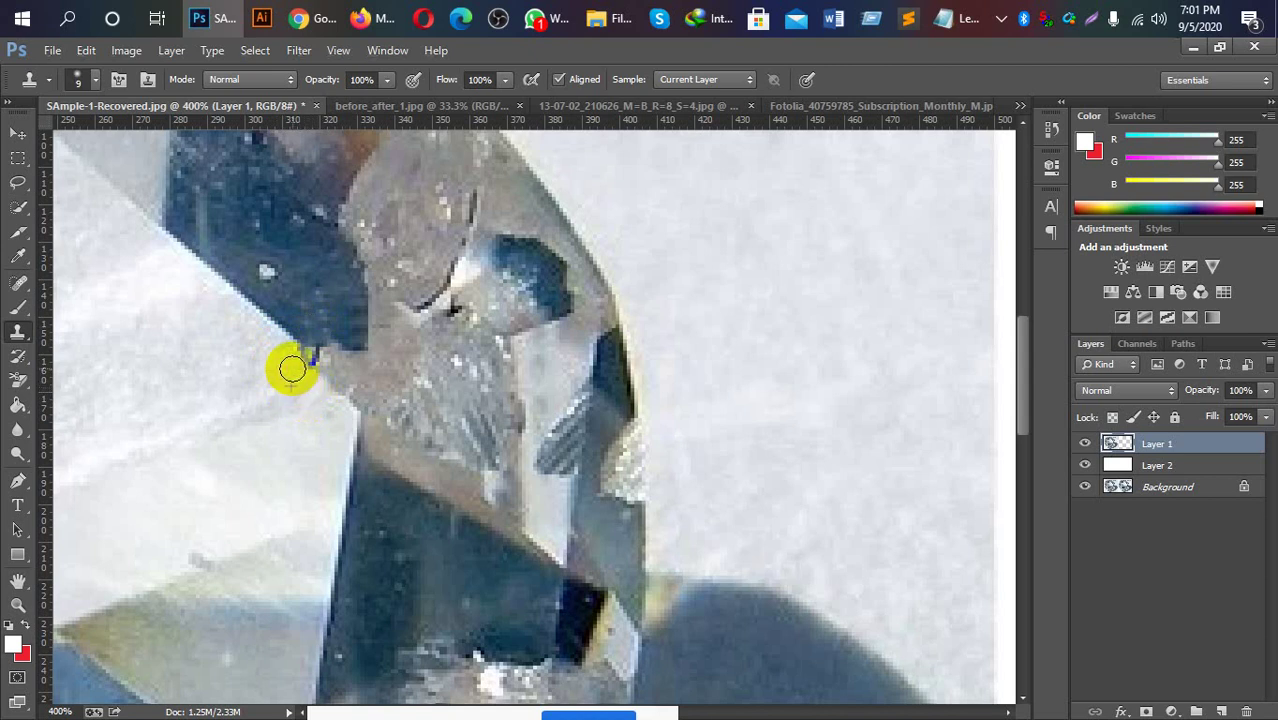
left_click_drag(291, 366, 303, 371)
left_click(296, 365)
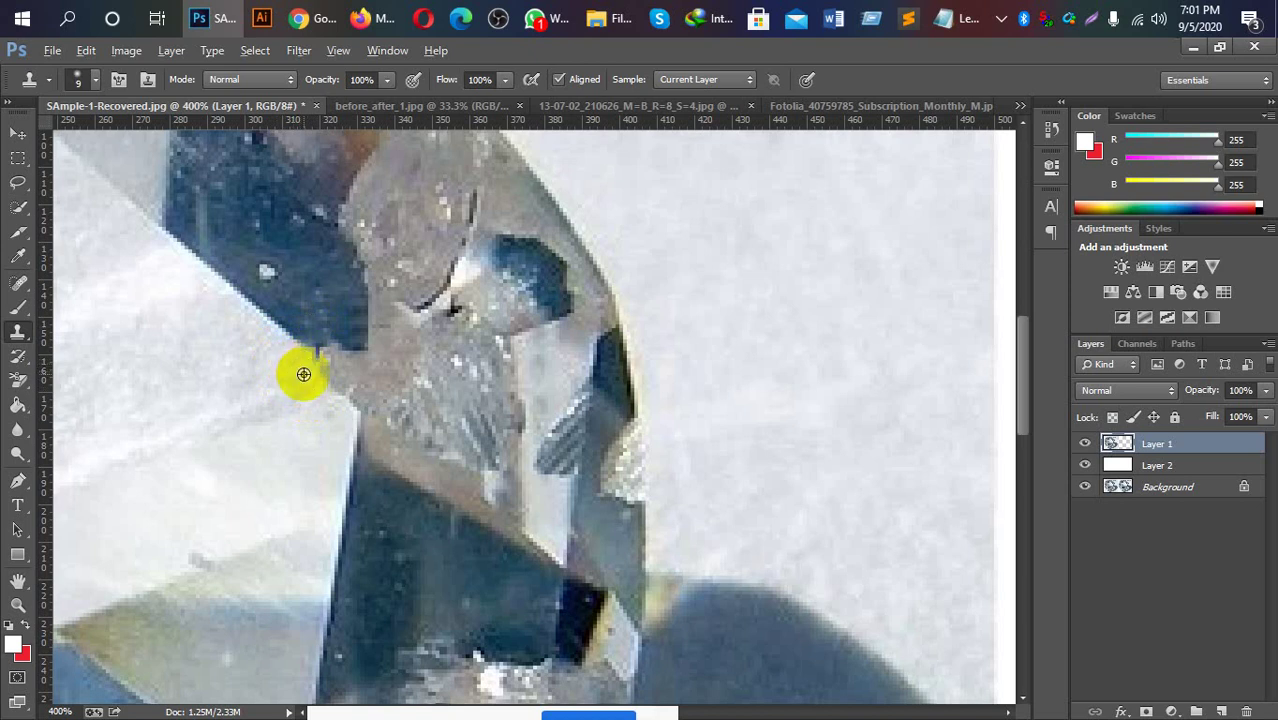
Clone over the dark blue facet and the small light spot beside it.
left_click(332, 318, "alt")
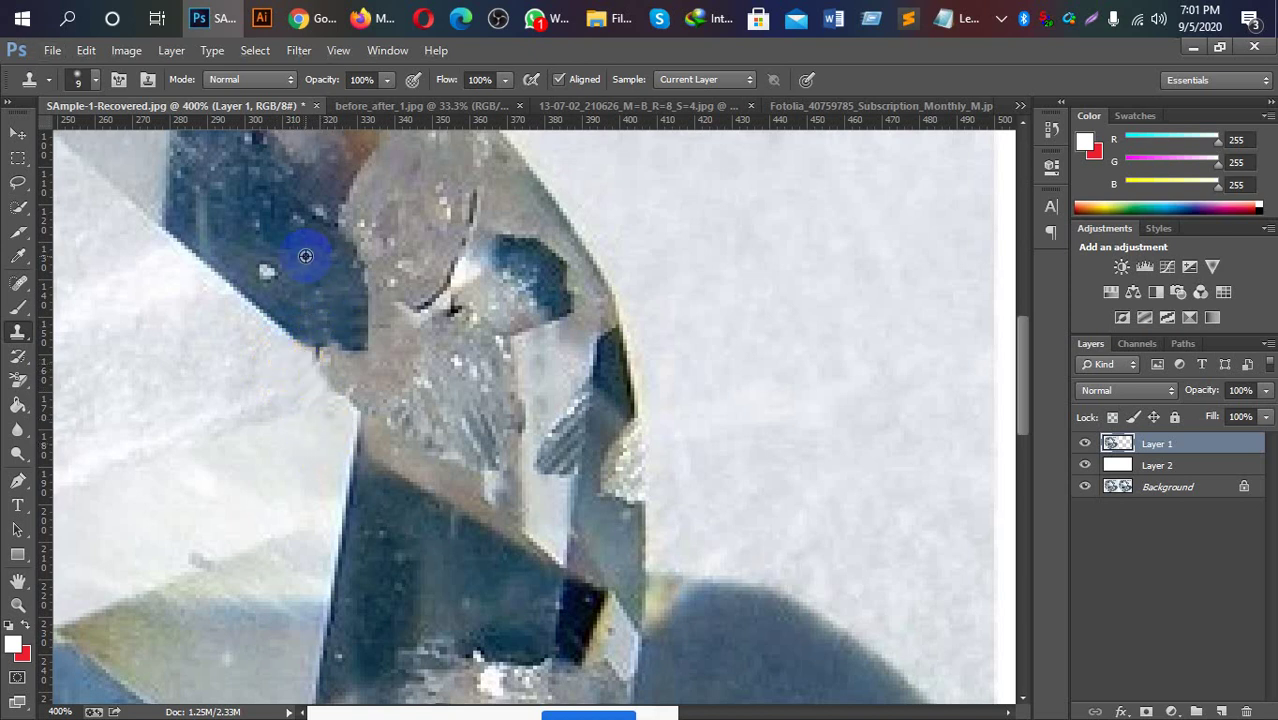
left_click(269, 269)
left_click(321, 300)
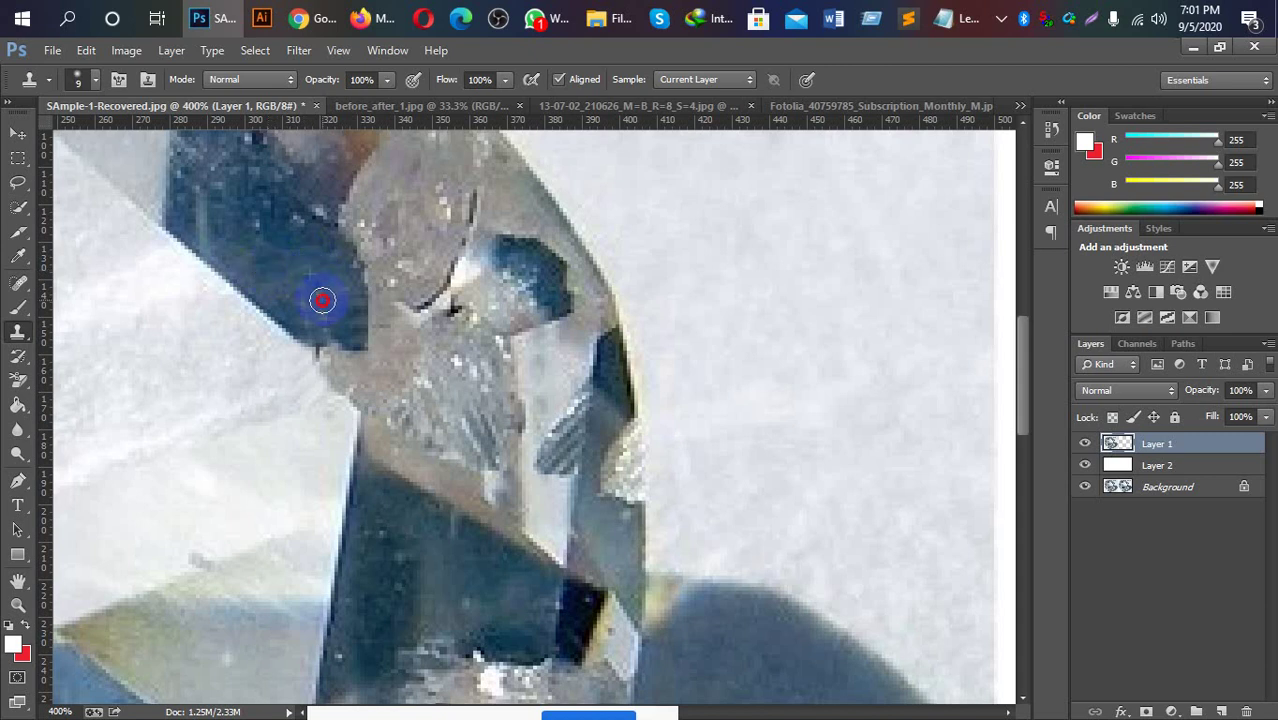
left_click_drag(321, 300, 324, 312)
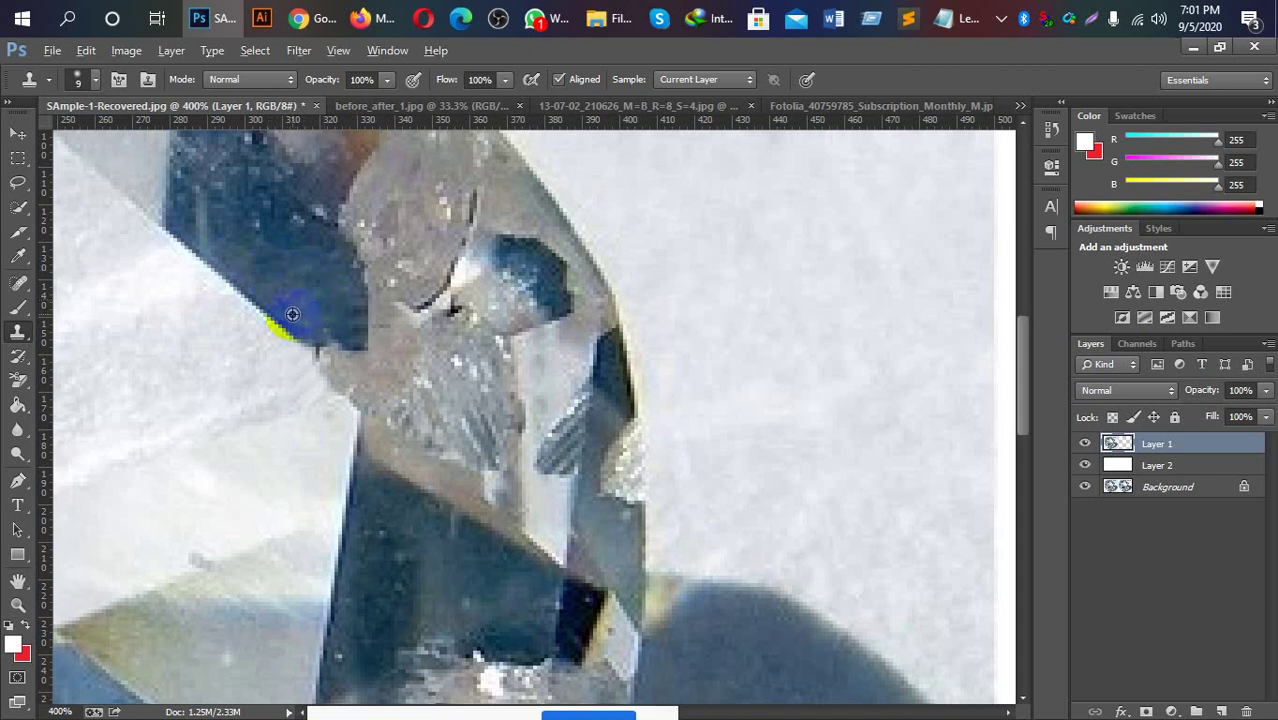
left_click(326, 322)
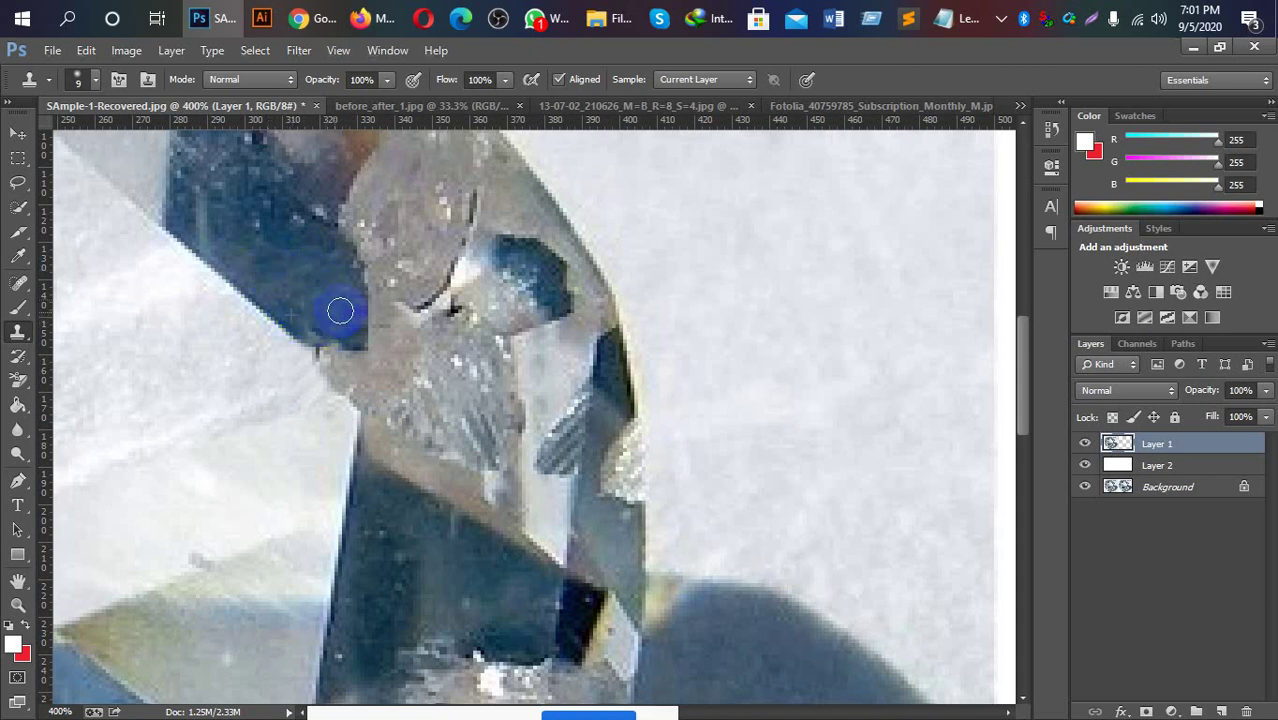
Clone away the dark streak across the crystal and retouch its edge.
mouse_move(484, 461)
left_mouse_down()
mouse_move(383, 304)
mouse_move(427, 298)
left_mouse_up()
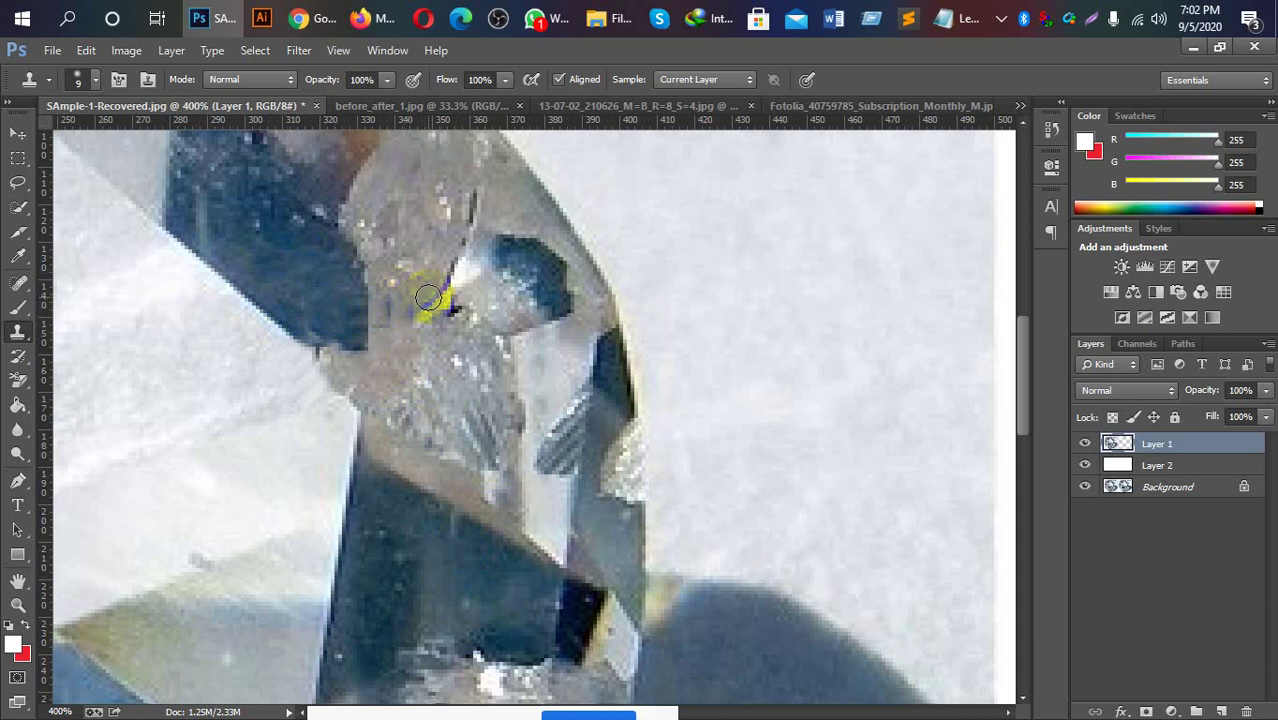
left_click_drag(427, 298, 447, 259)
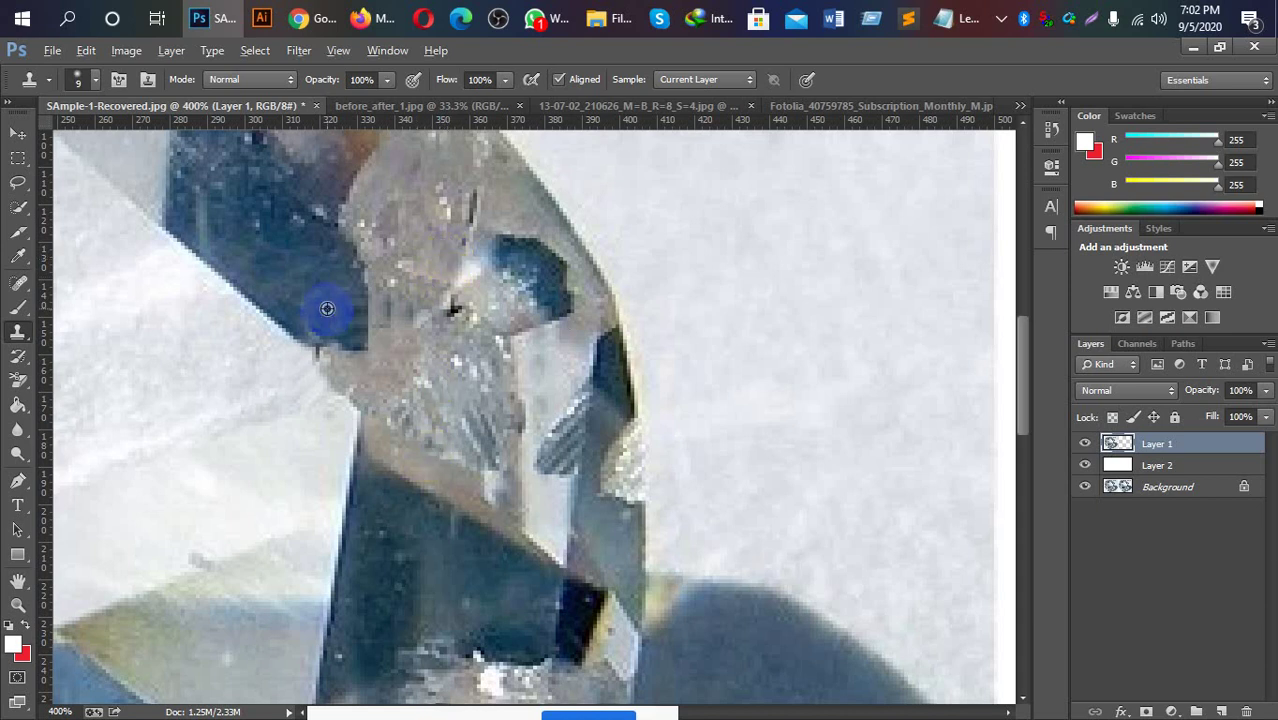
left_click(347, 384, "alt")
left_click_drag(347, 384, 322, 357)
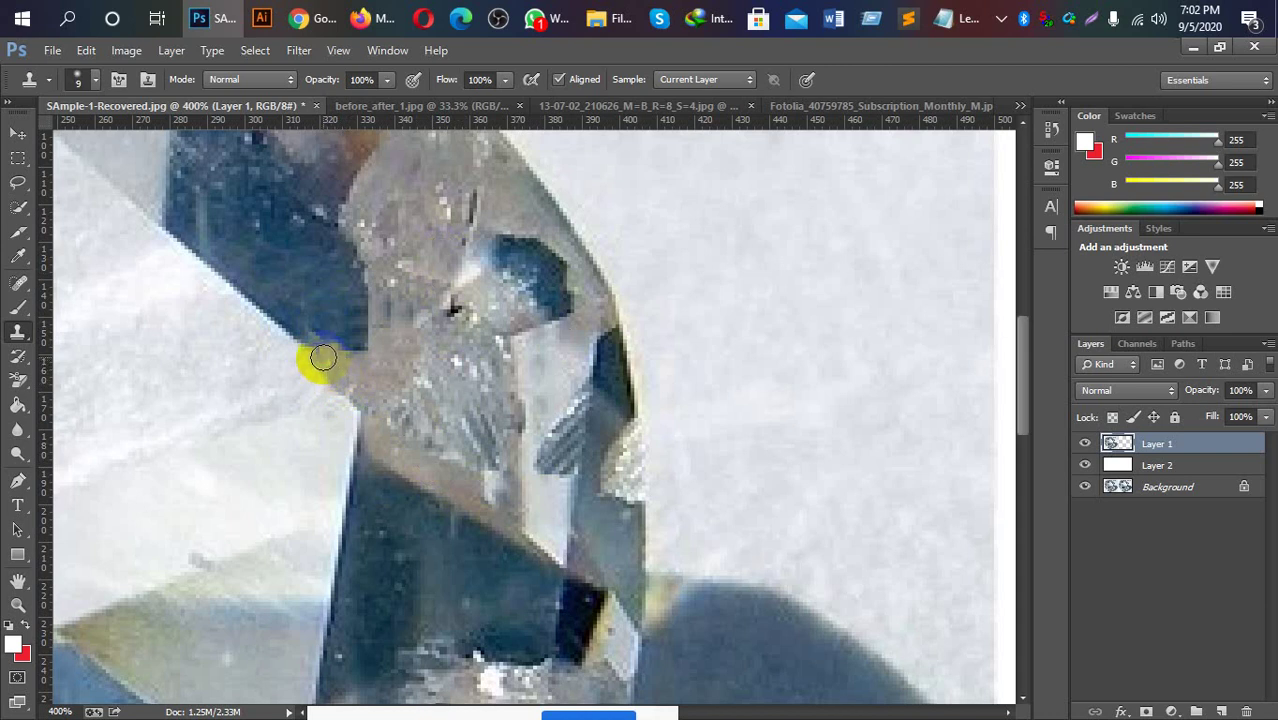
left_click(841, 535)
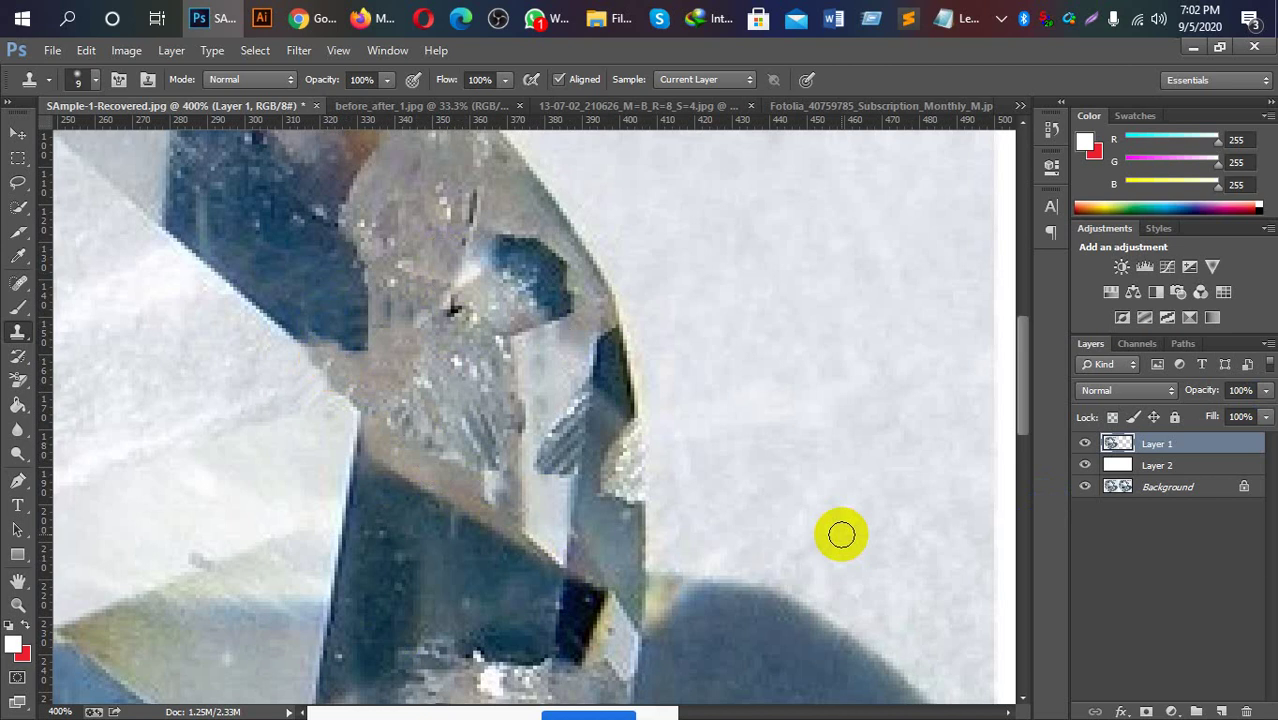
mouse_move(253, 462)
left_mouse_down()
mouse_move(593, 460)
mouse_move(492, 465)
mouse_move(551, 268)
mouse_move(548, 371)
mouse_move(349, 341)
left_mouse_up()
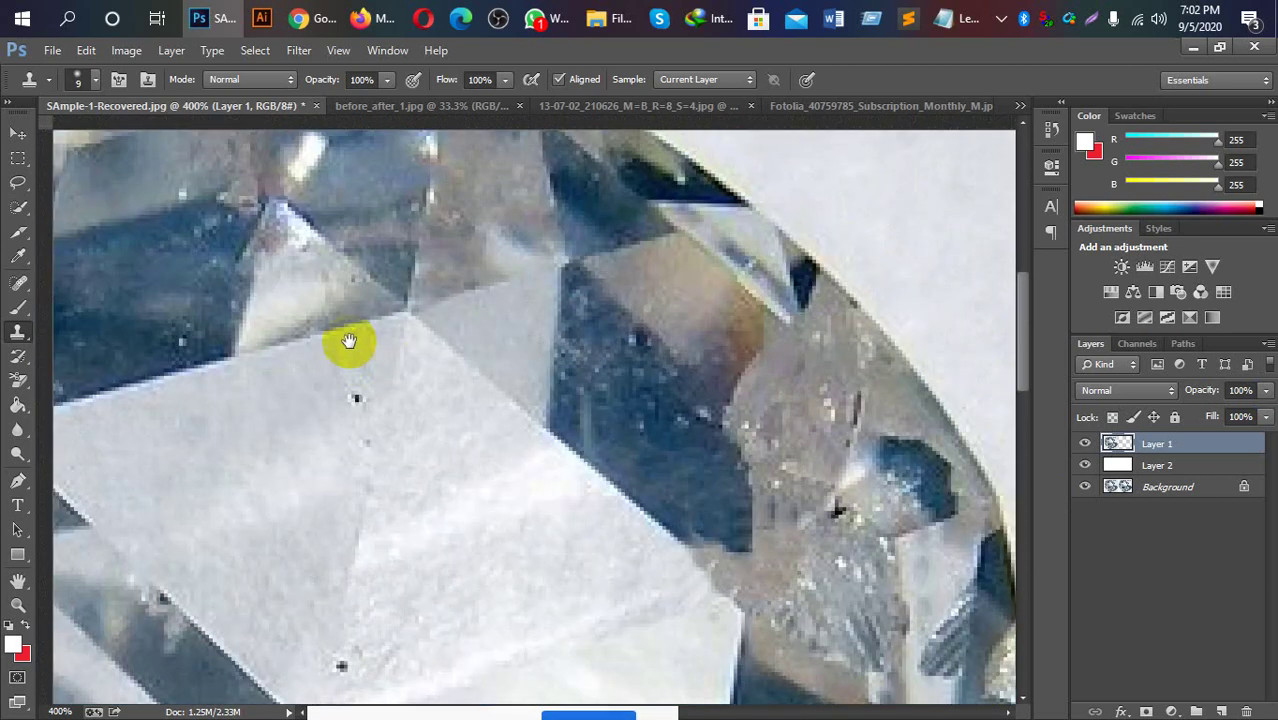
Clone over the dark specks and blemishes on the diamond's lower dark facets.
key("ctrl+r")
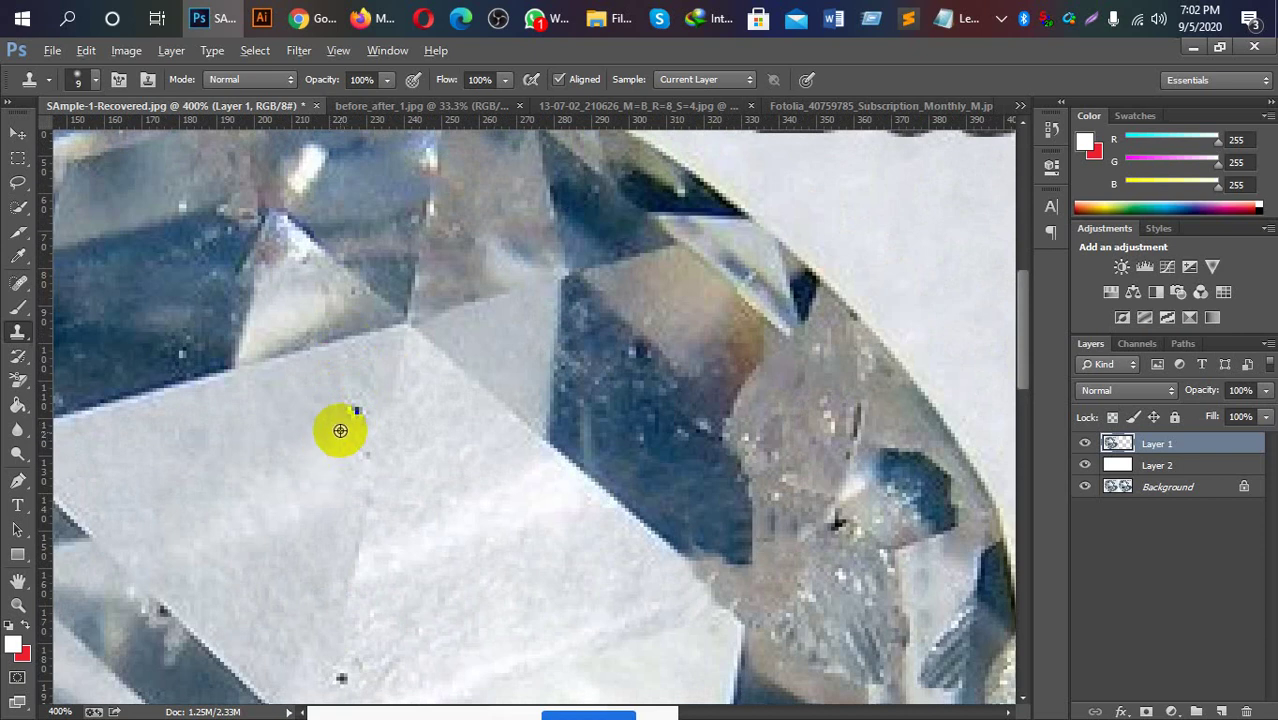
left_click(351, 412)
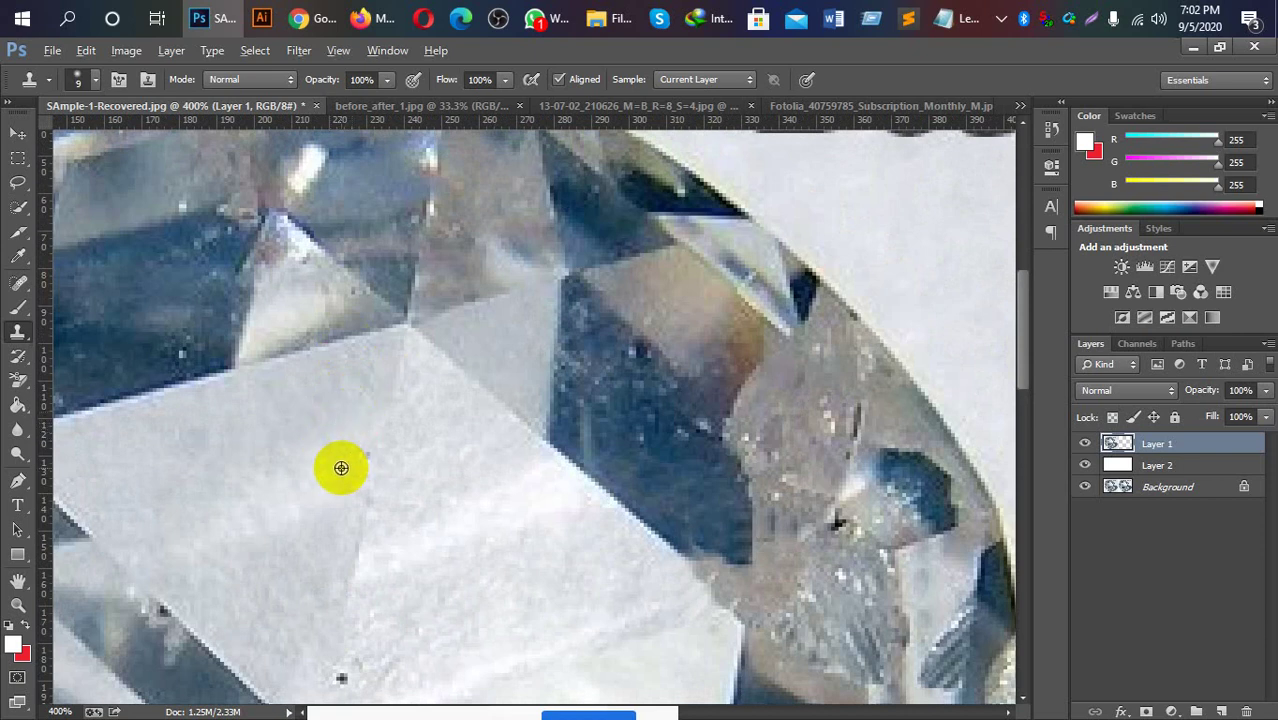
left_click(361, 455)
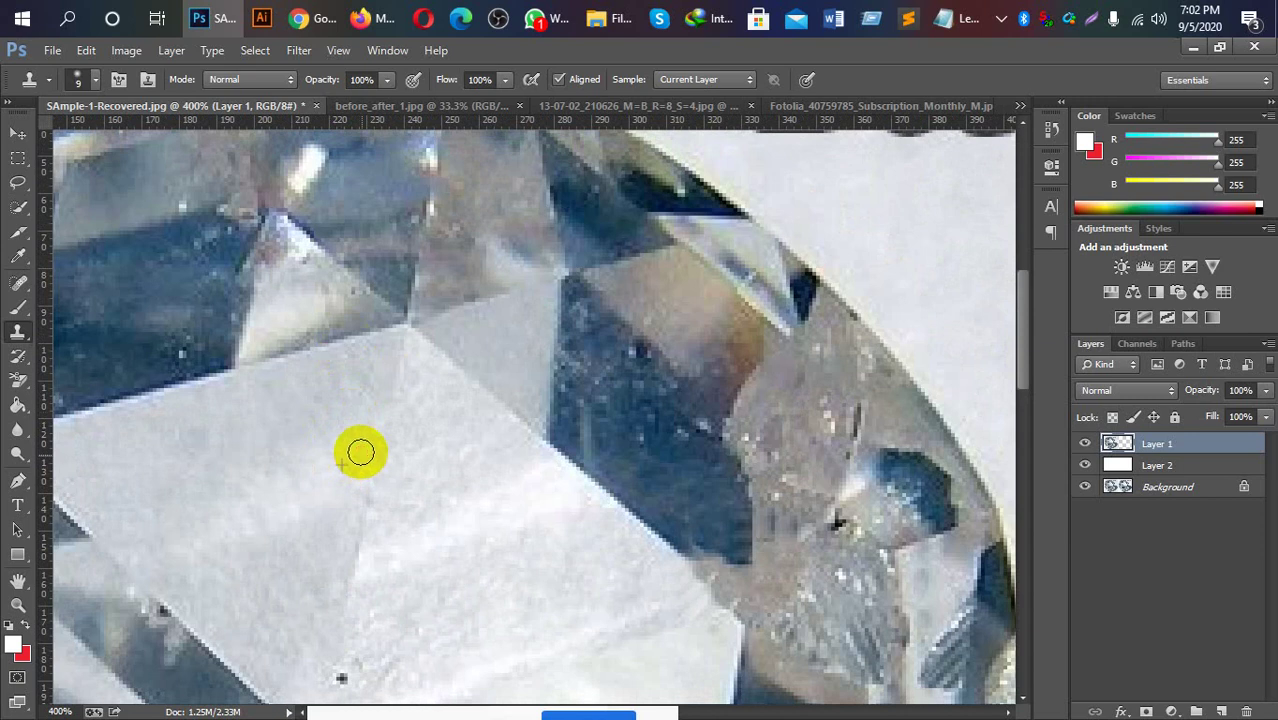
left_click_drag(379, 496, 391, 362)
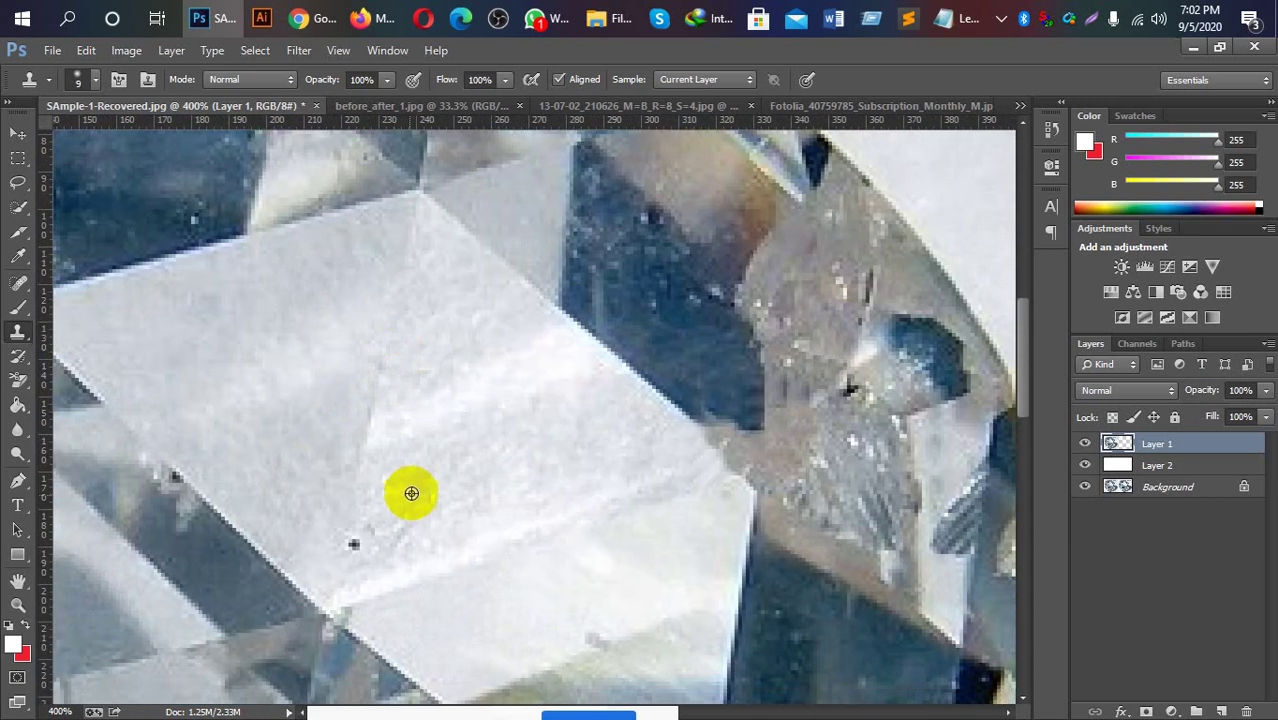
left_click(355, 567, "alt")
left_click_drag(408, 488, 419, 356)
left_click_drag(428, 451, 436, 453)
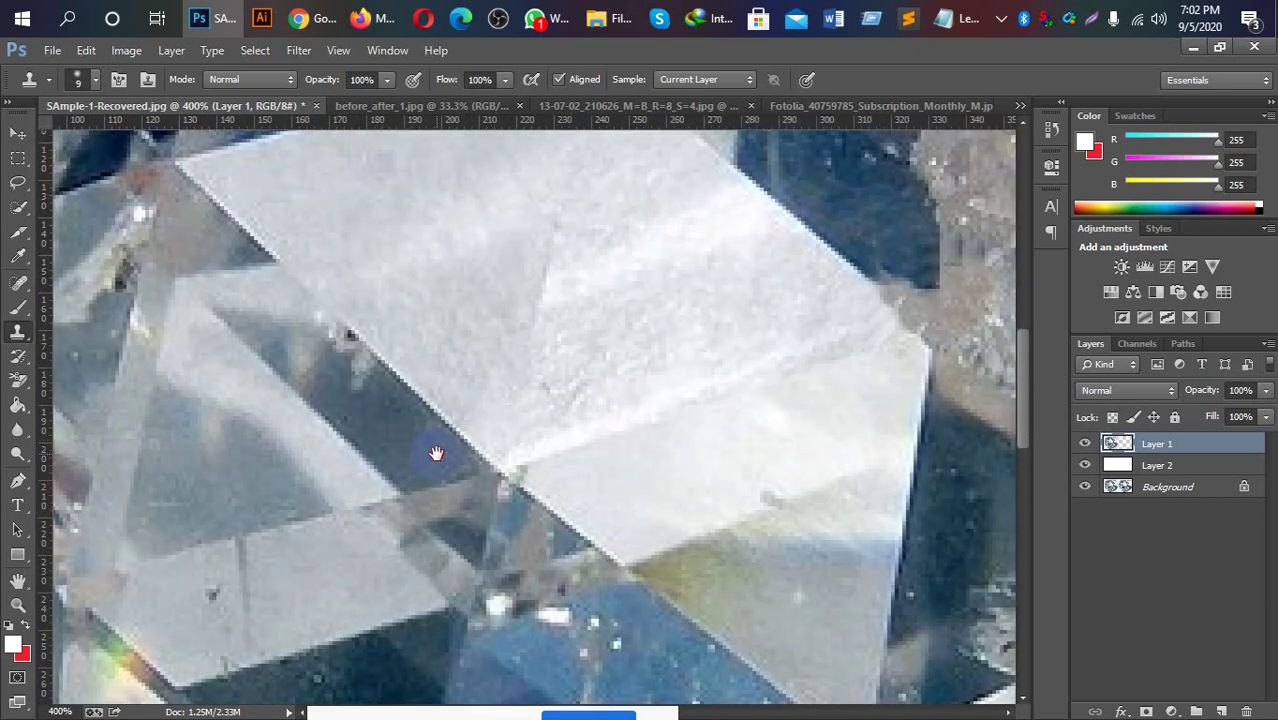
mouse_move(374, 408)
left_mouse_down()
mouse_move(342, 542)
mouse_move(397, 435)
mouse_move(414, 523)
left_mouse_up()
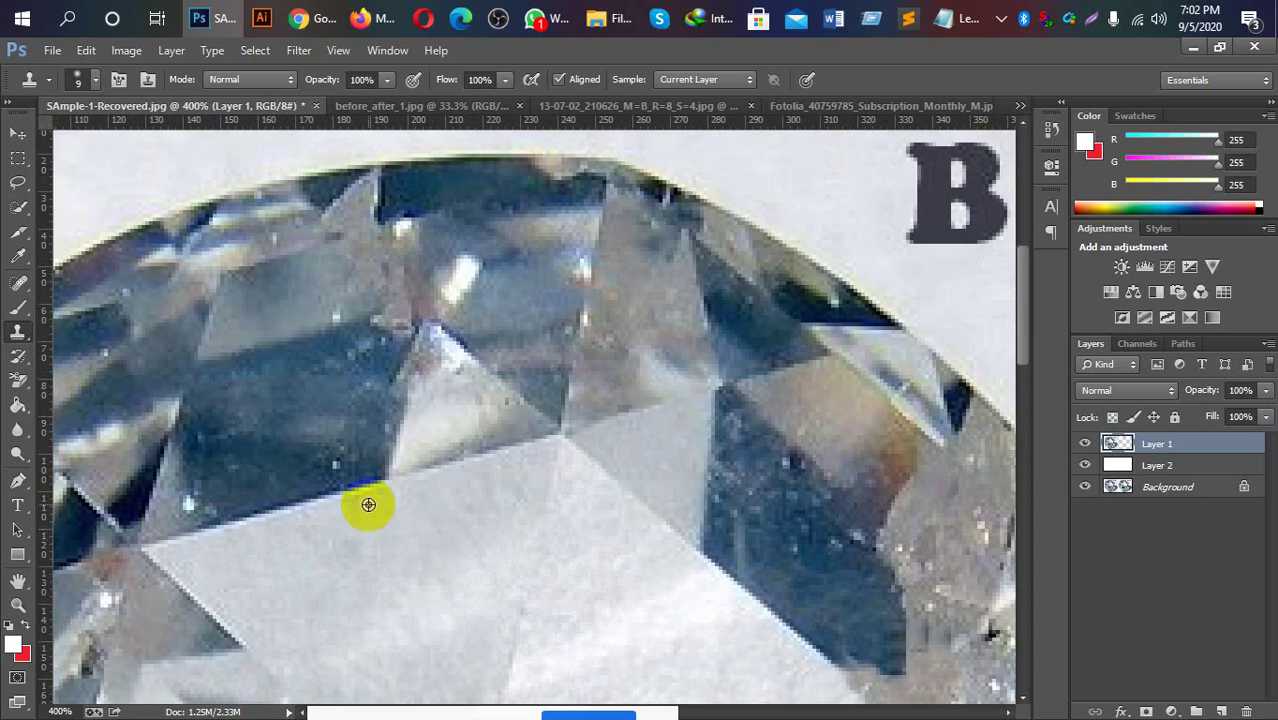
left_click(311, 467, "alt")
mouse_move(311, 467)
left_mouse_down()
mouse_move(339, 457)
mouse_move(196, 503)
left_mouse_up()
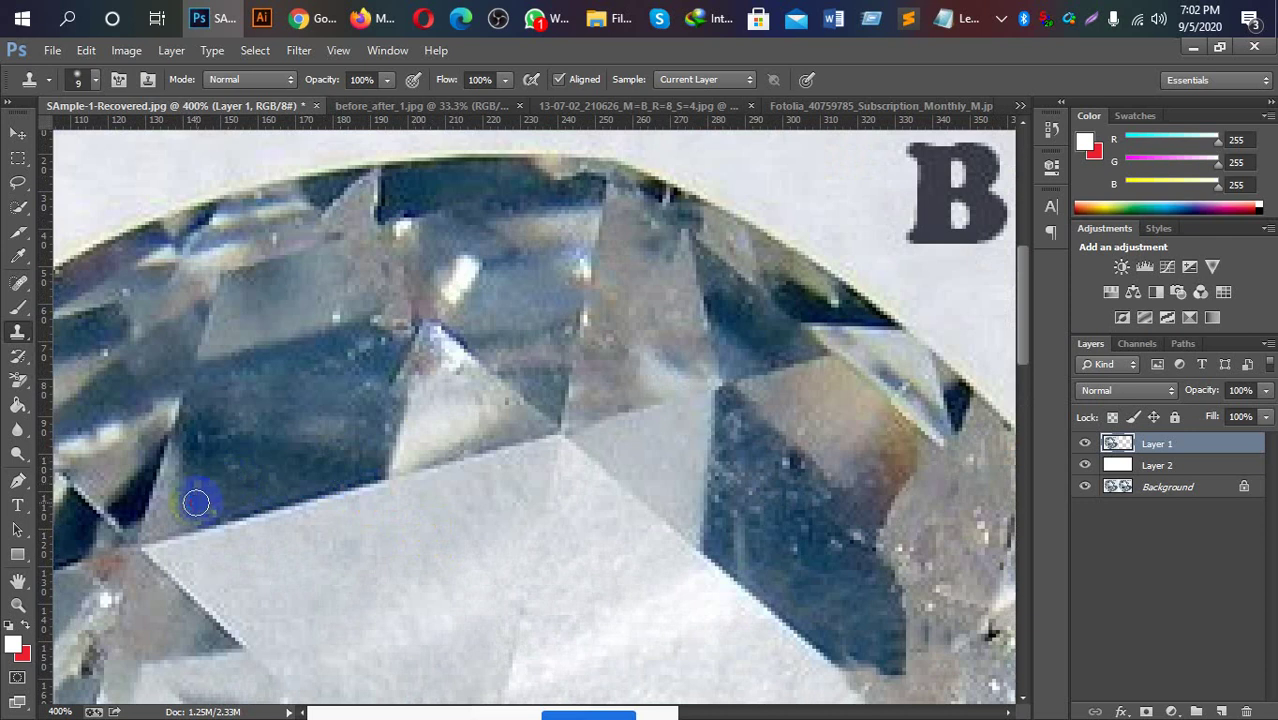
left_click_drag(196, 503, 202, 497)
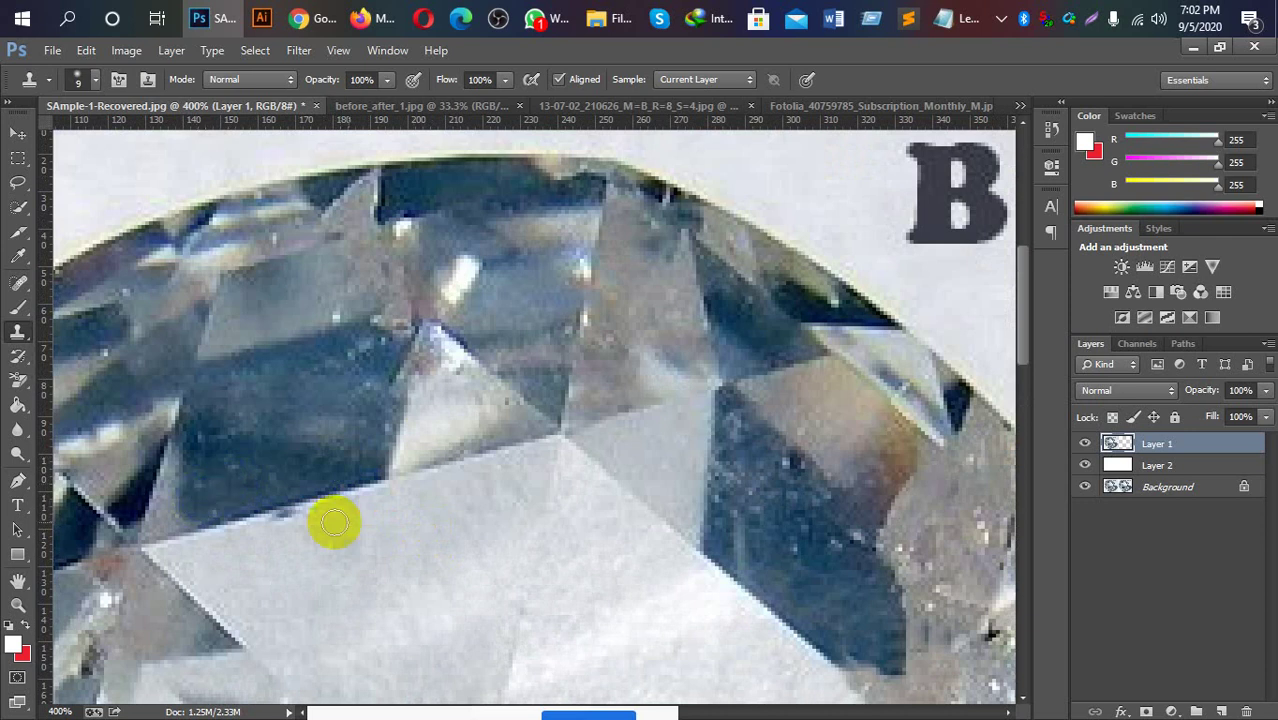
Clone out the specks on the blue facet.
left_click_drag(525, 571, 517, 351)
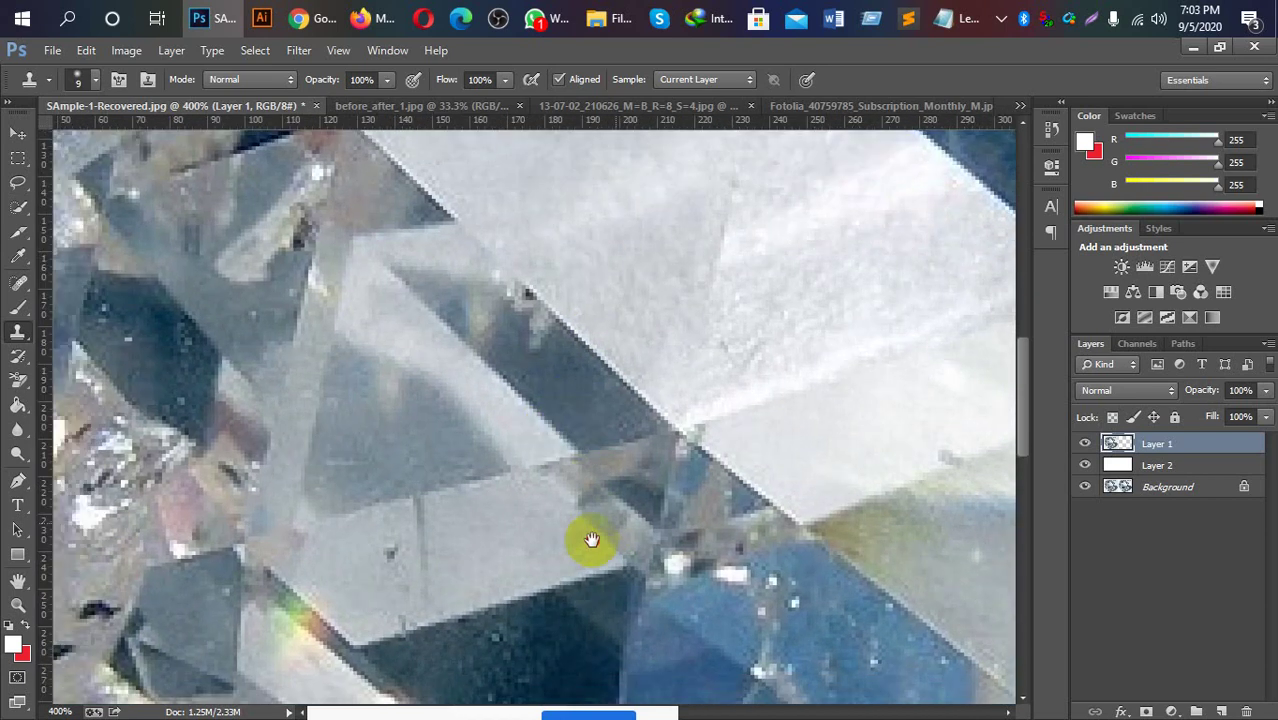
mouse_move(585, 536)
left_mouse_down()
mouse_move(514, 429)
mouse_move(570, 479)
left_mouse_up()
left_click_drag(684, 356, 653, 419)
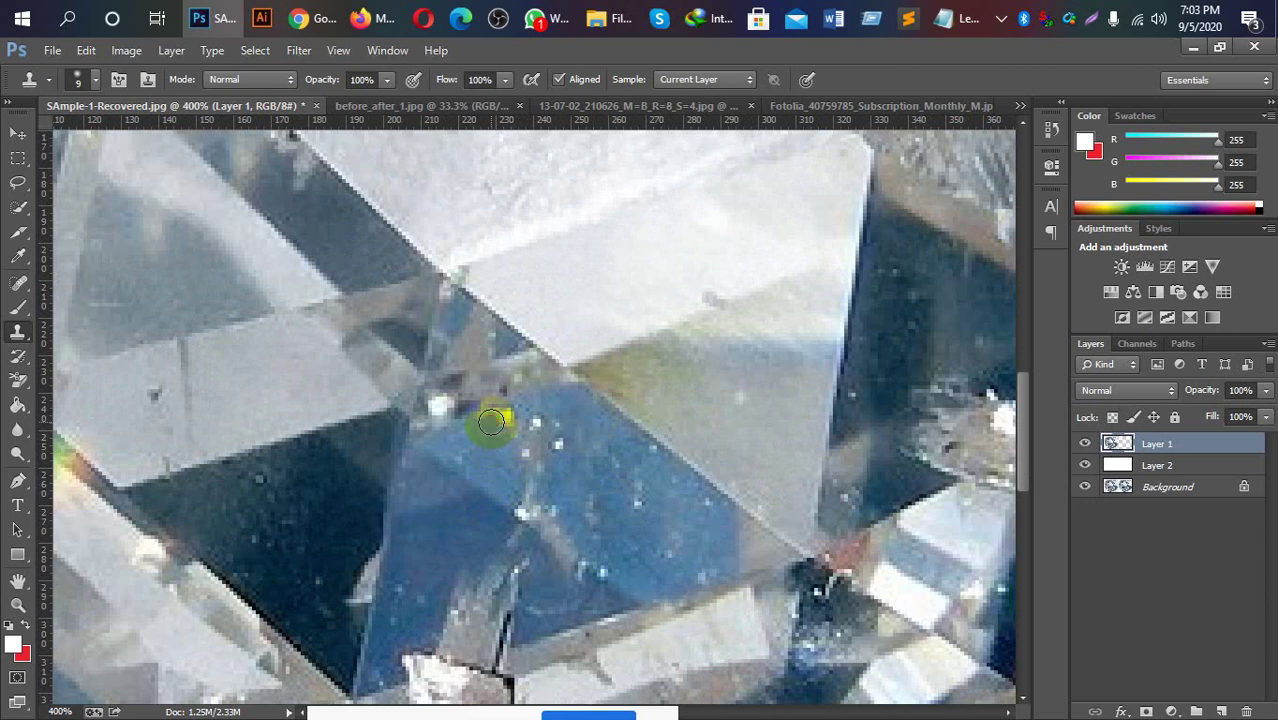
left_click_drag(499, 420, 504, 417)
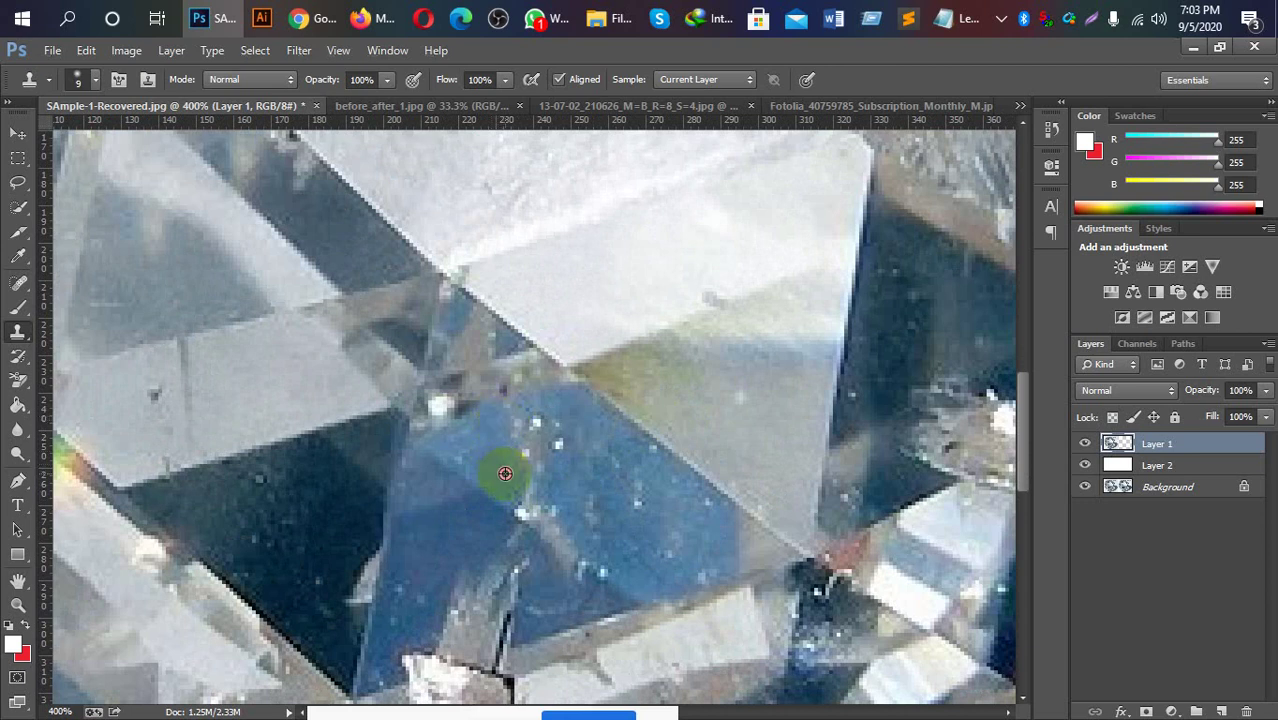
left_click(526, 452)
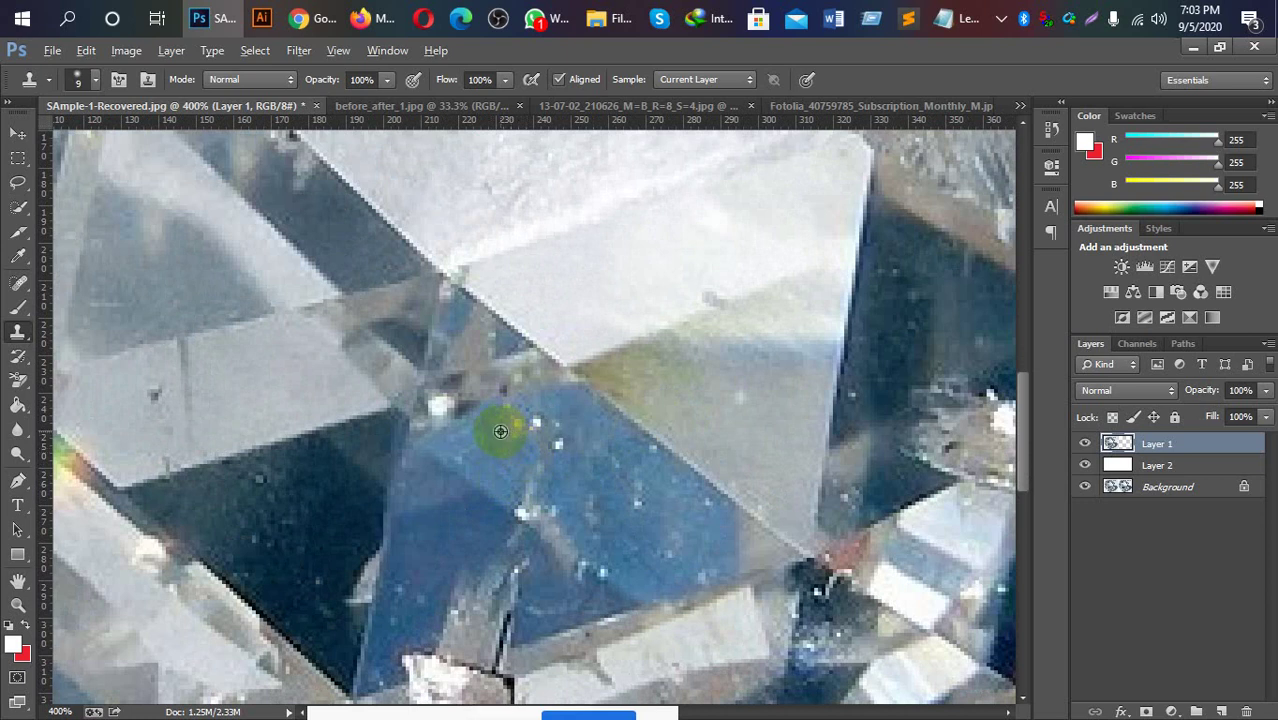
left_click(508, 429)
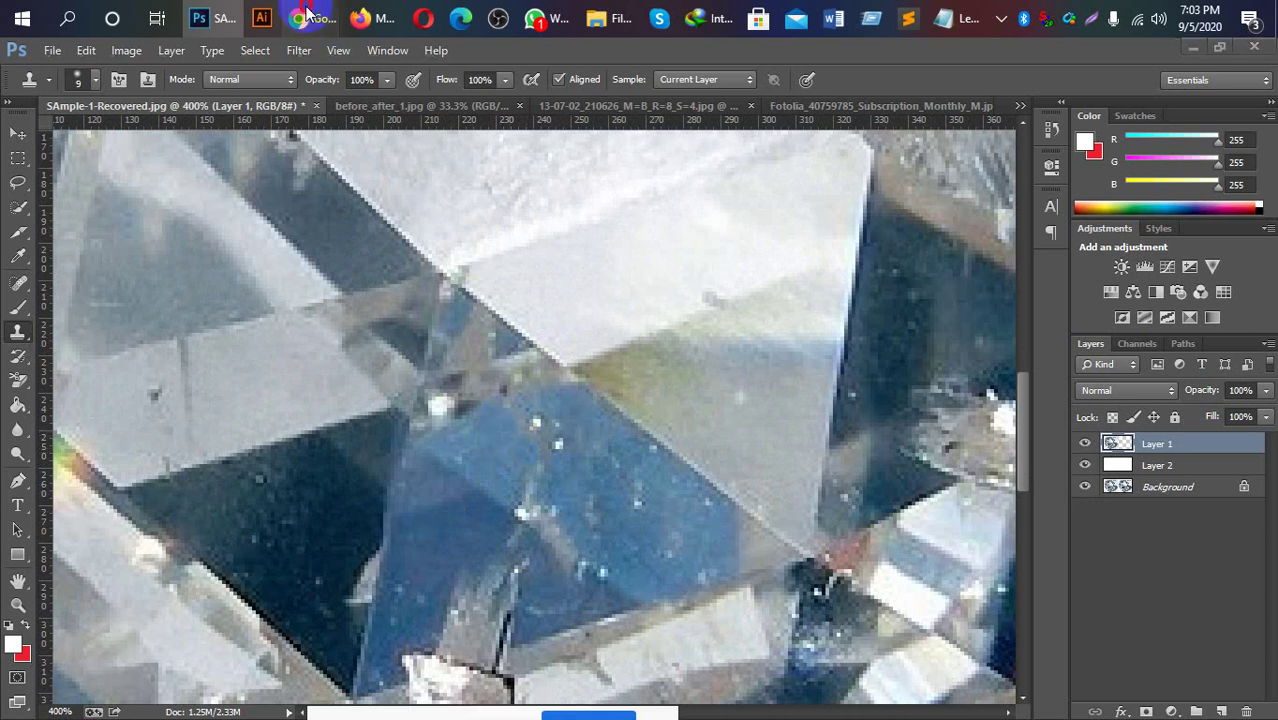
Admit the waiting guest in Meet and return to Photoshop.
left_click(244, 75)
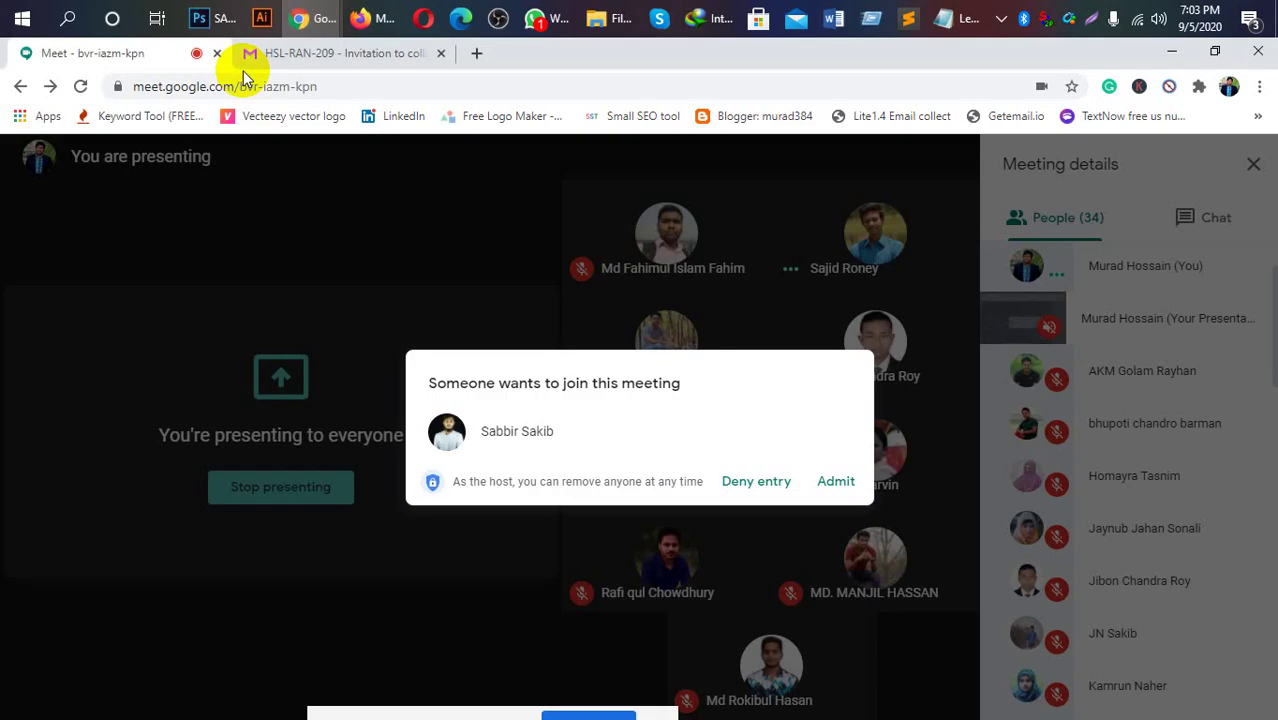
left_click(838, 484)
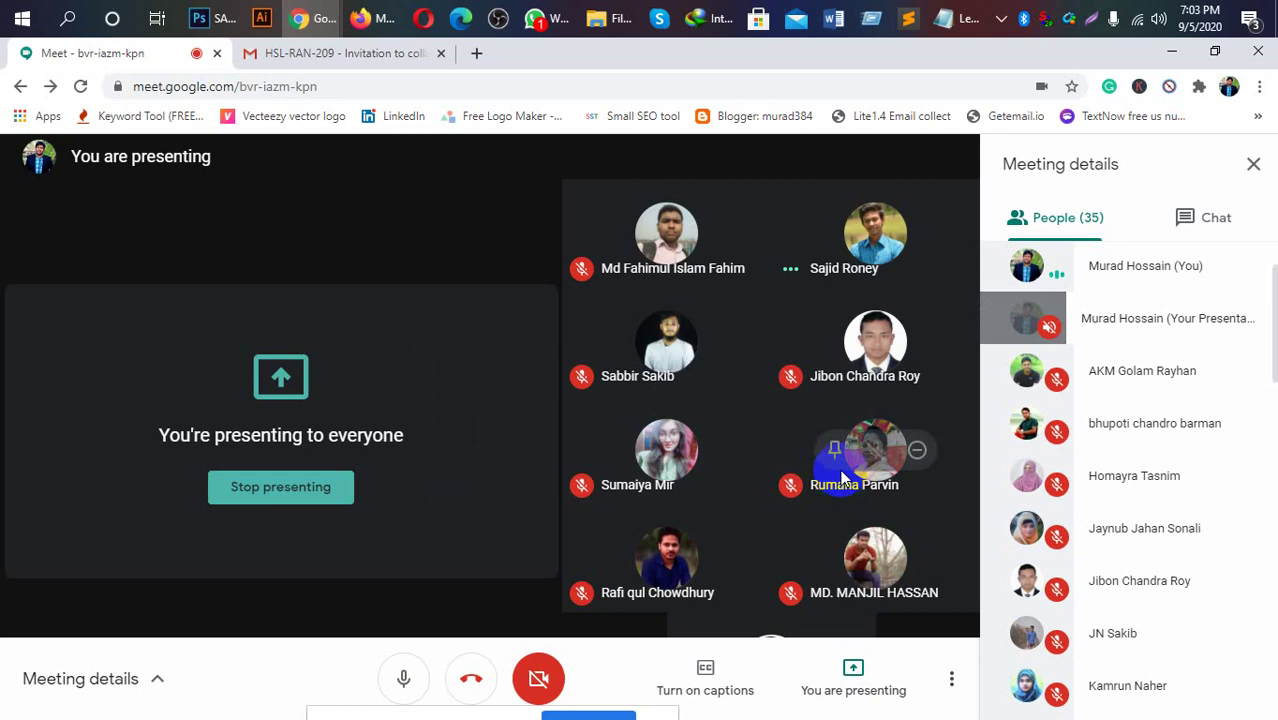
mouse_move(313, 18)
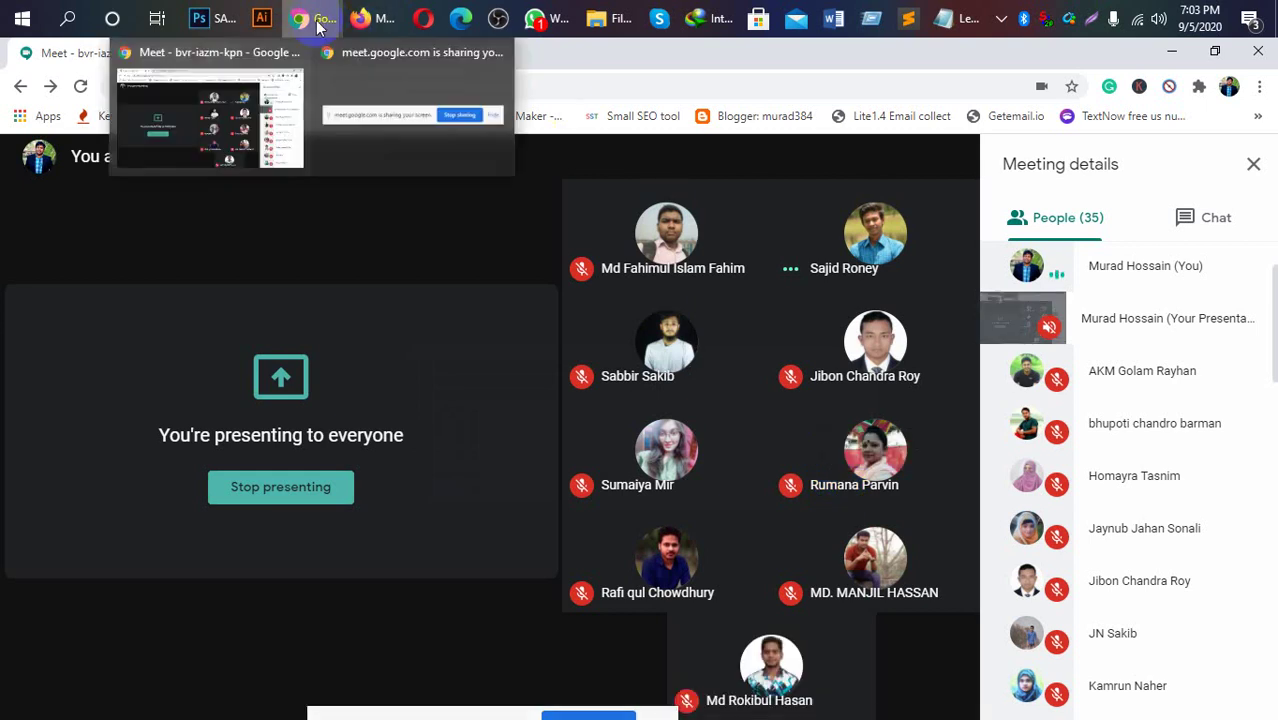
left_click(216, 18)
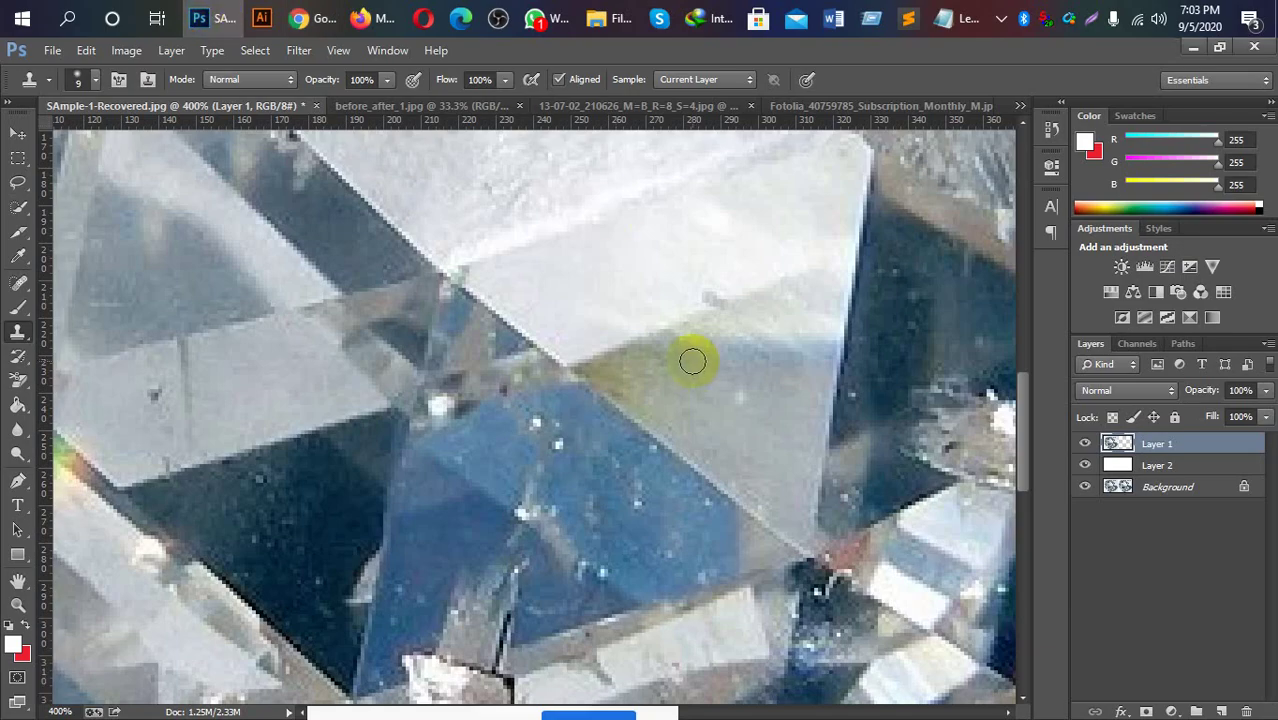
Clone over the last mark on the light facet and zoom out.
left_click_drag(160, 413, 365, 429)
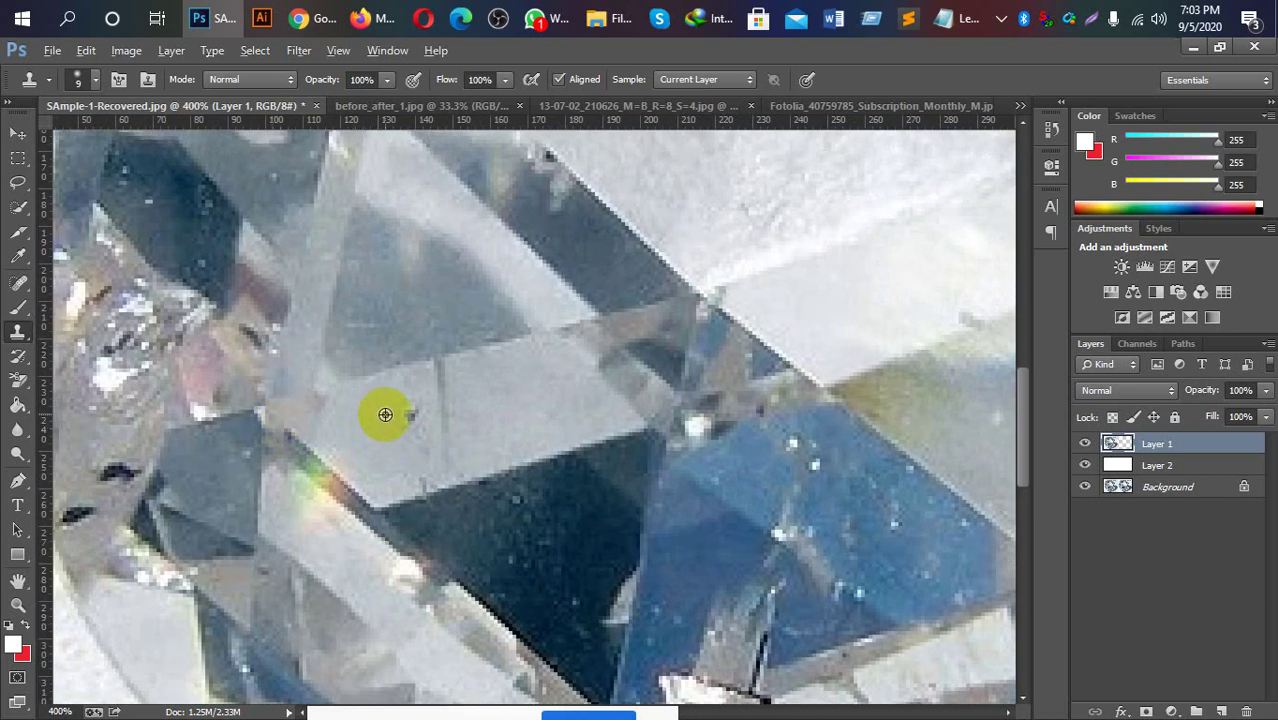
left_click(406, 419, "alt")
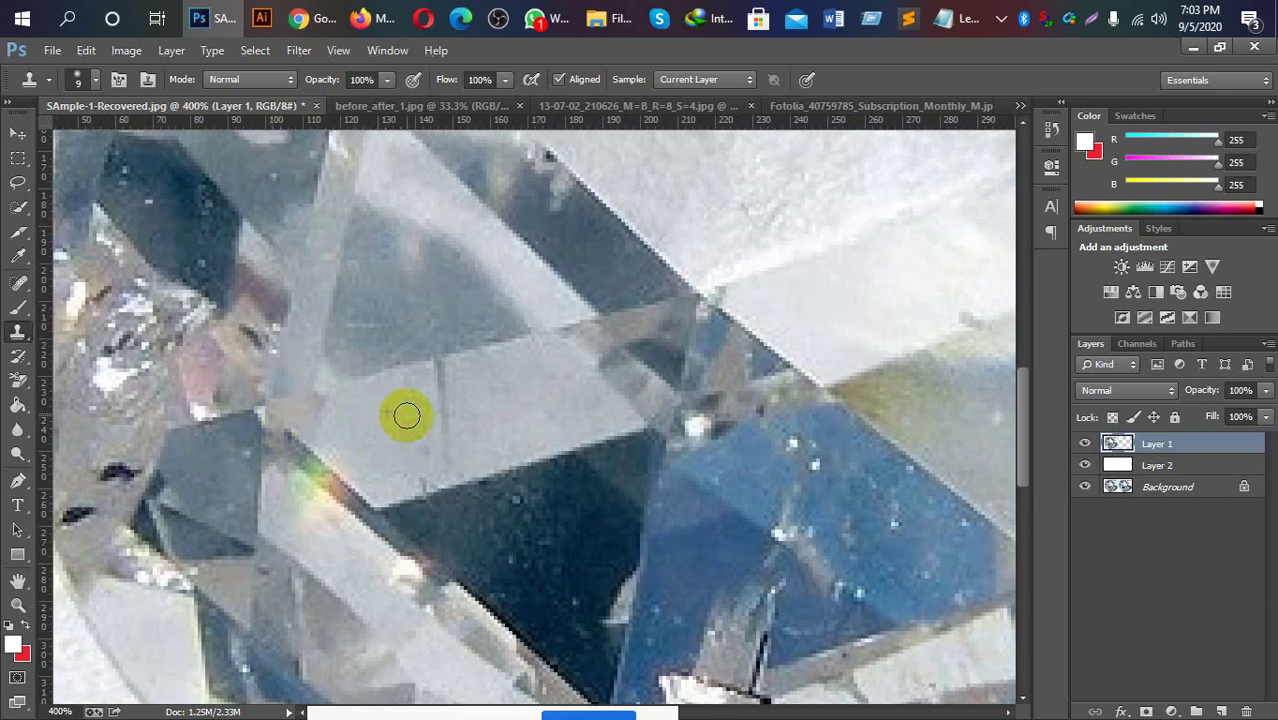
key("ctrl+minus")
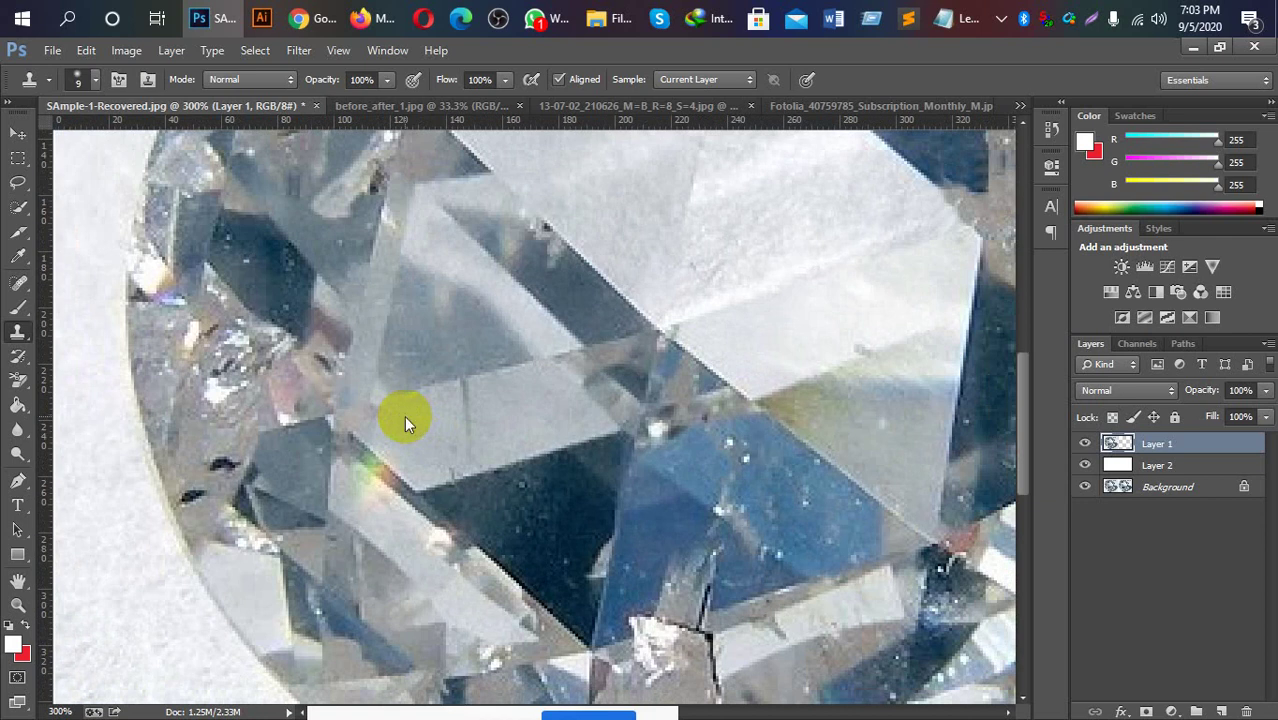
Dismiss the Open dialog, zoom to the whole image, and hide white Layer 2.
key("ctrl+o")
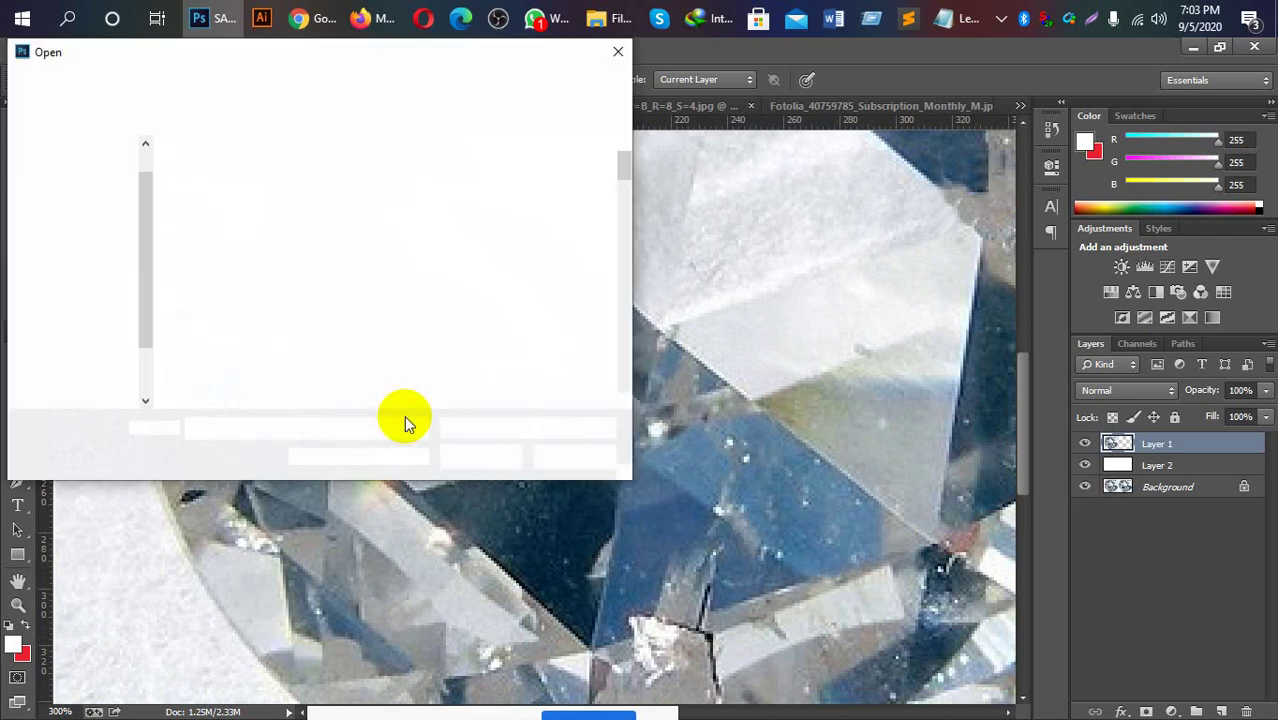
left_click(617, 51)
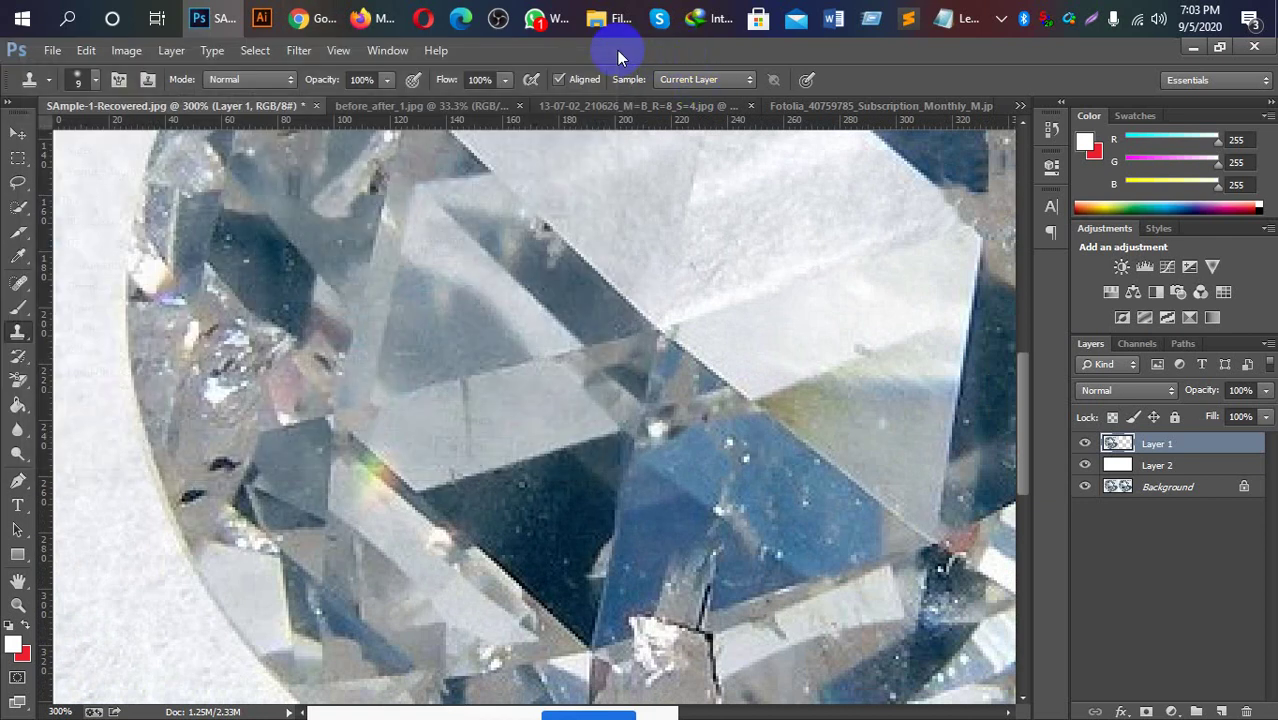
key("ctrl+minus")
key("ctrl+minus")
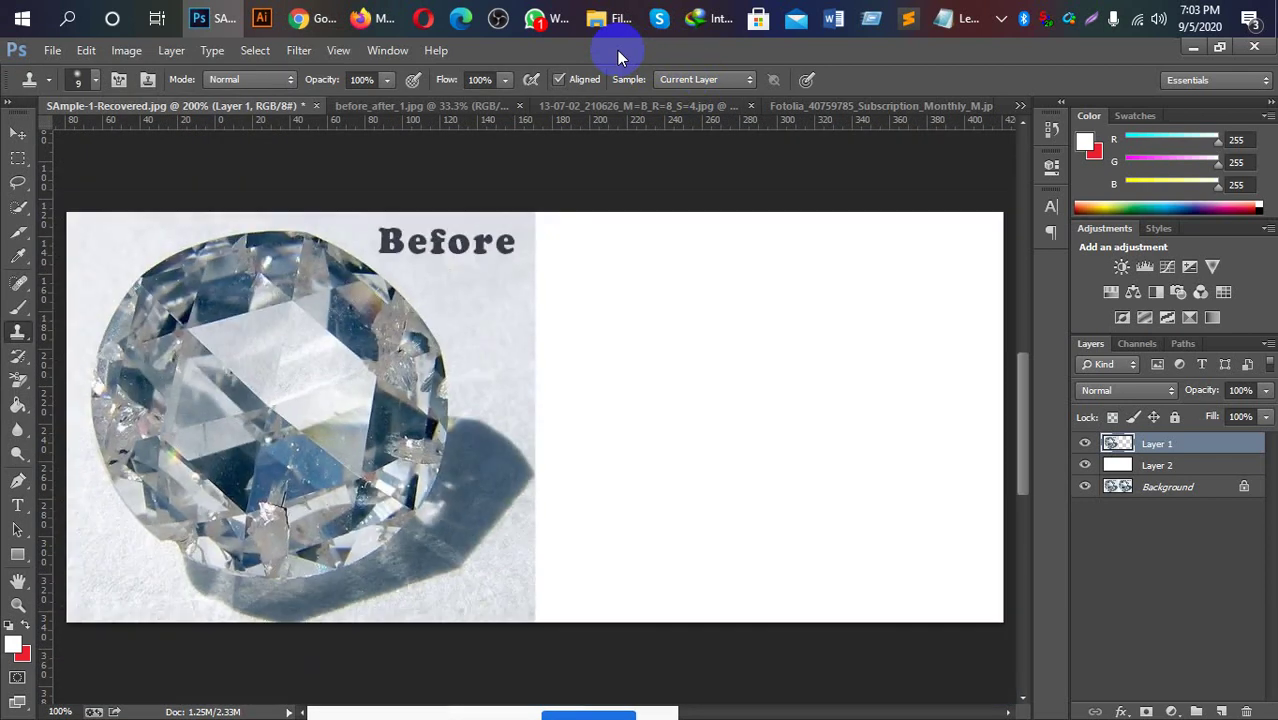
left_click(1085, 467)
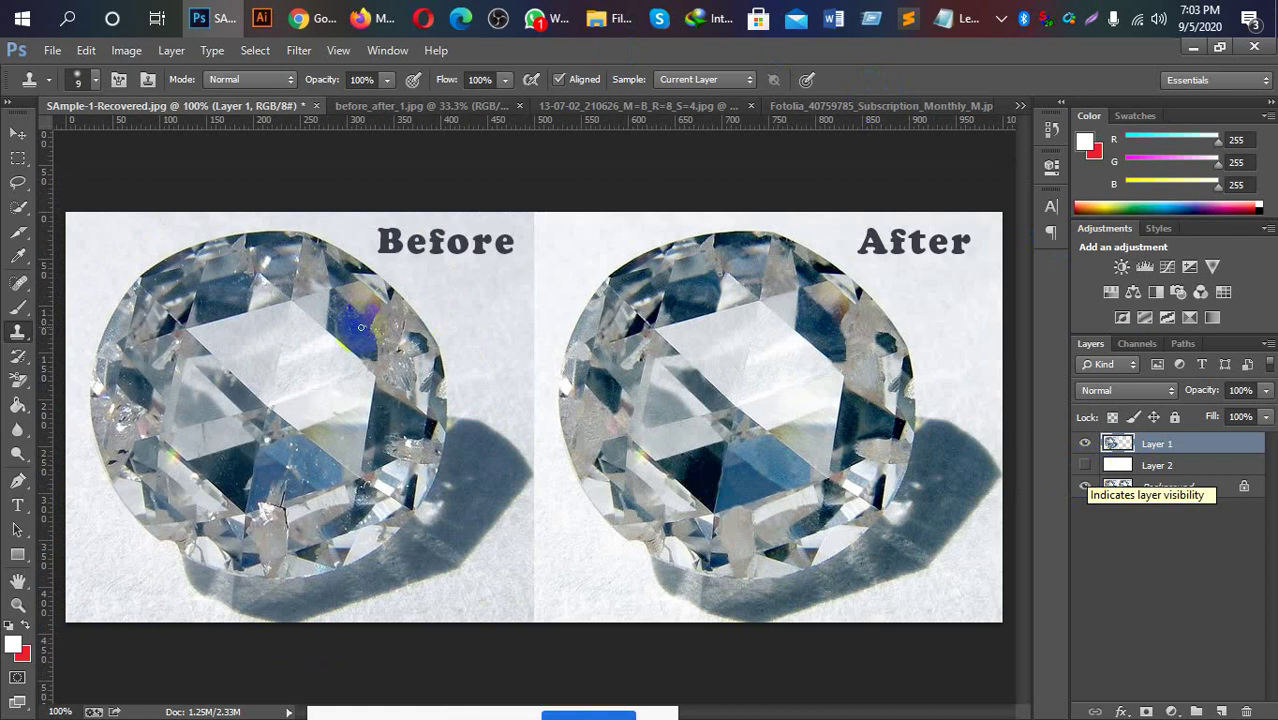
Admit the next waiting guest in Meet and return to the Photoshop comparison.
mouse_move(310, 18)
left_click(262, 72)
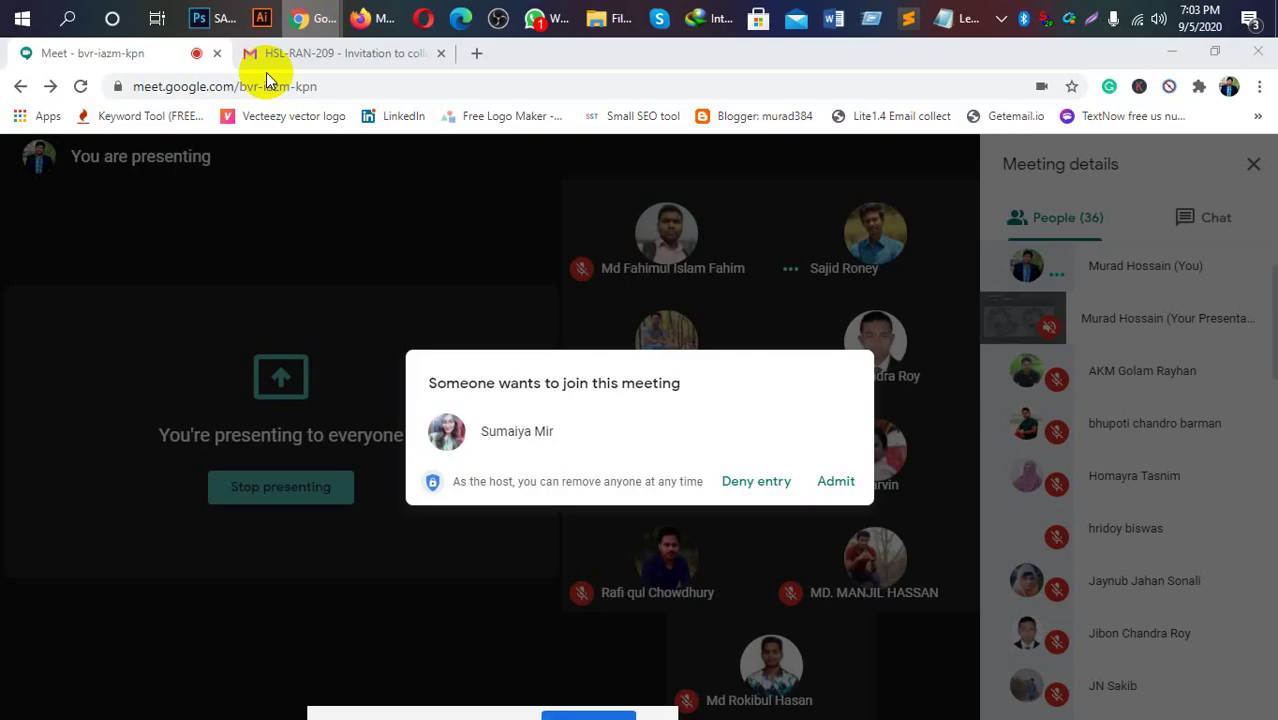
left_click(836, 483)
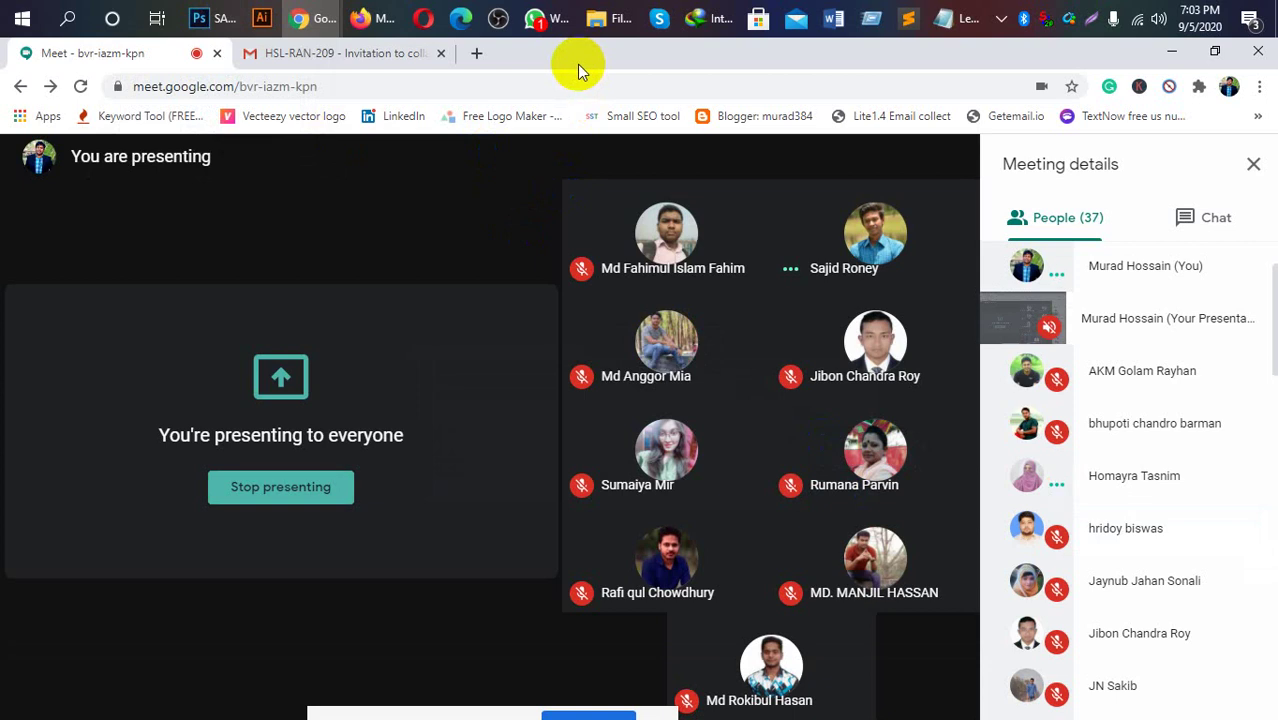
key("alt+Tab")
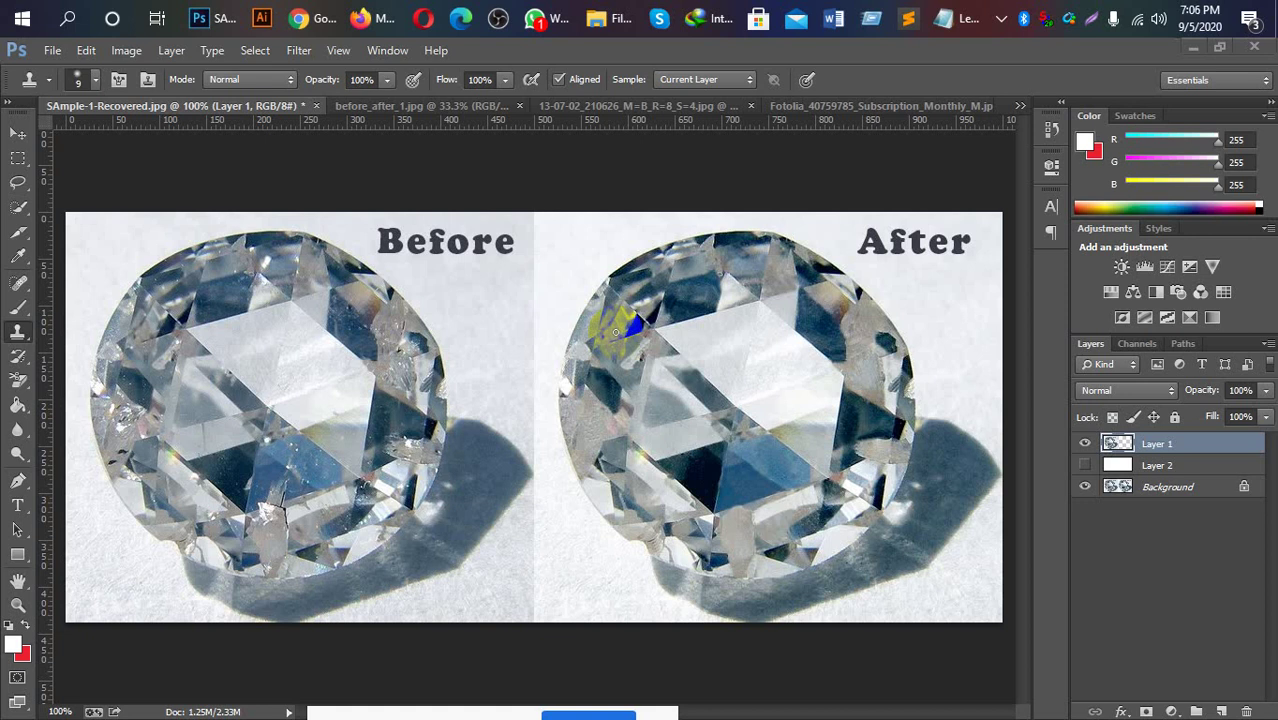
left_click(602, 259)
mouse_move(310, 19)
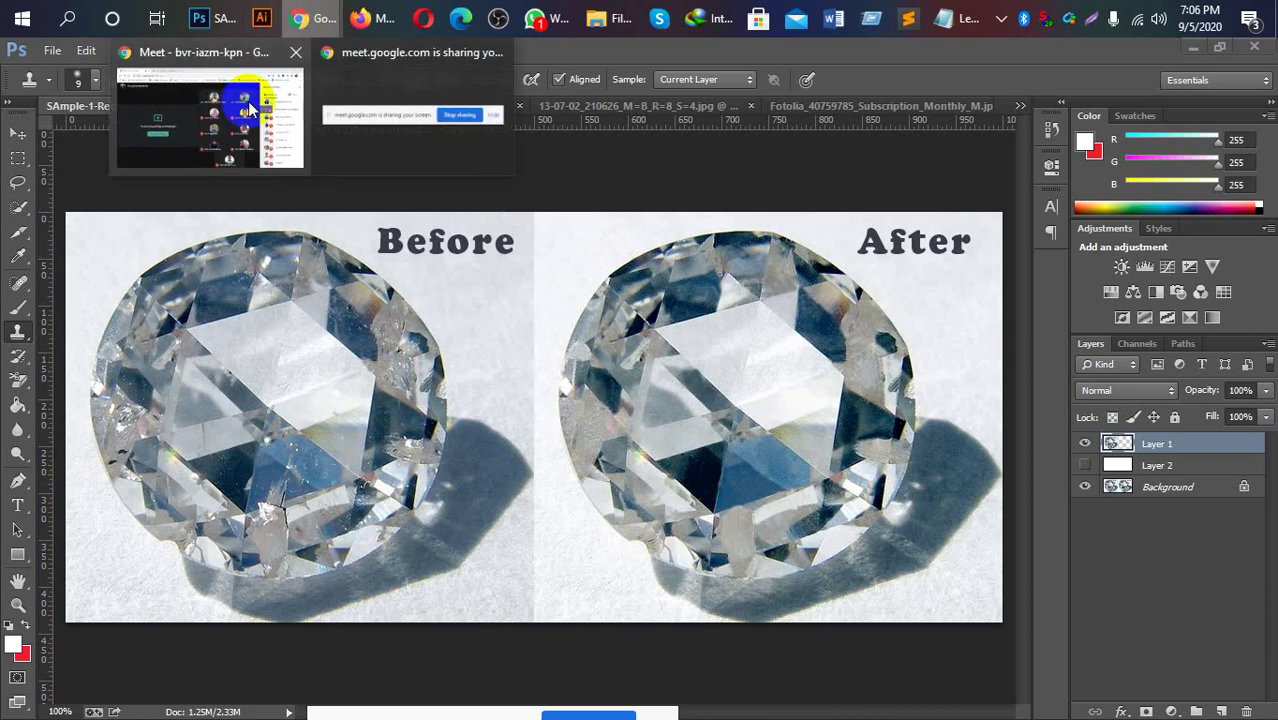
left_click(245, 100)
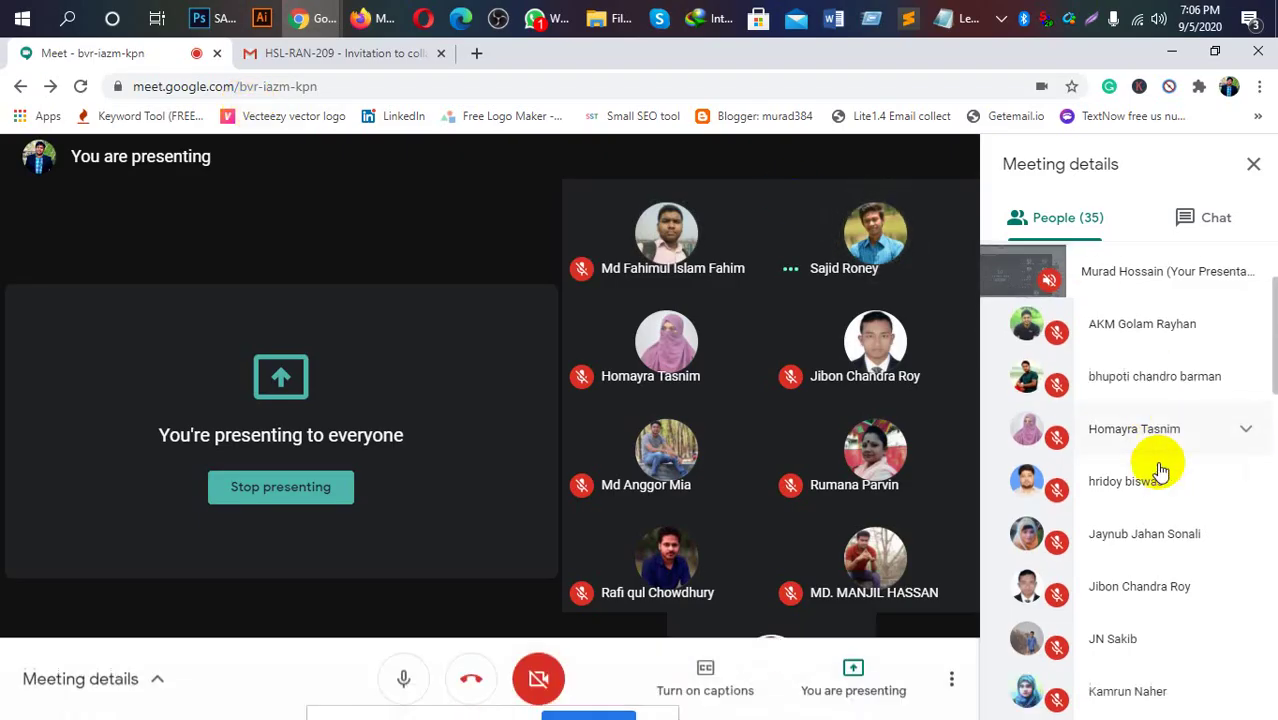
scroll(1160, 470, "down", 3)
scroll(1153, 473, "up", 1)
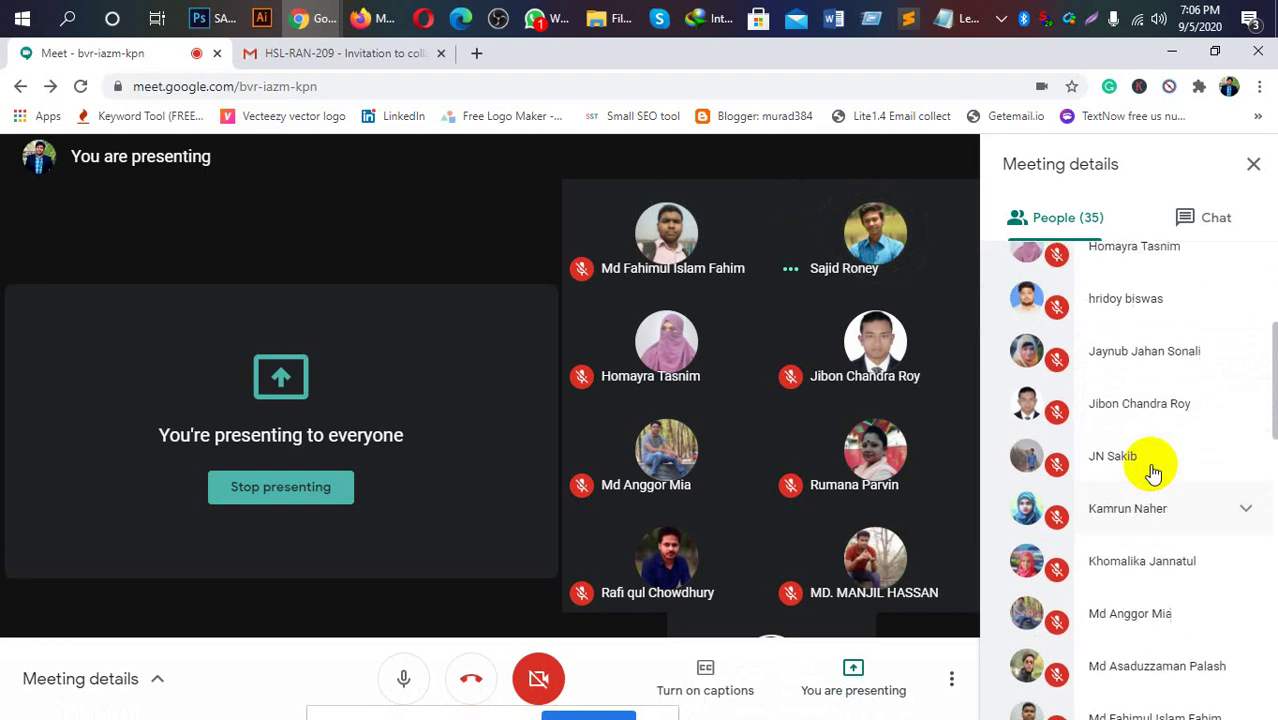
scroll(1153, 473, "up", 2)
scroll(1153, 473, "up", 1)
scroll(1152, 478, "down", 4)
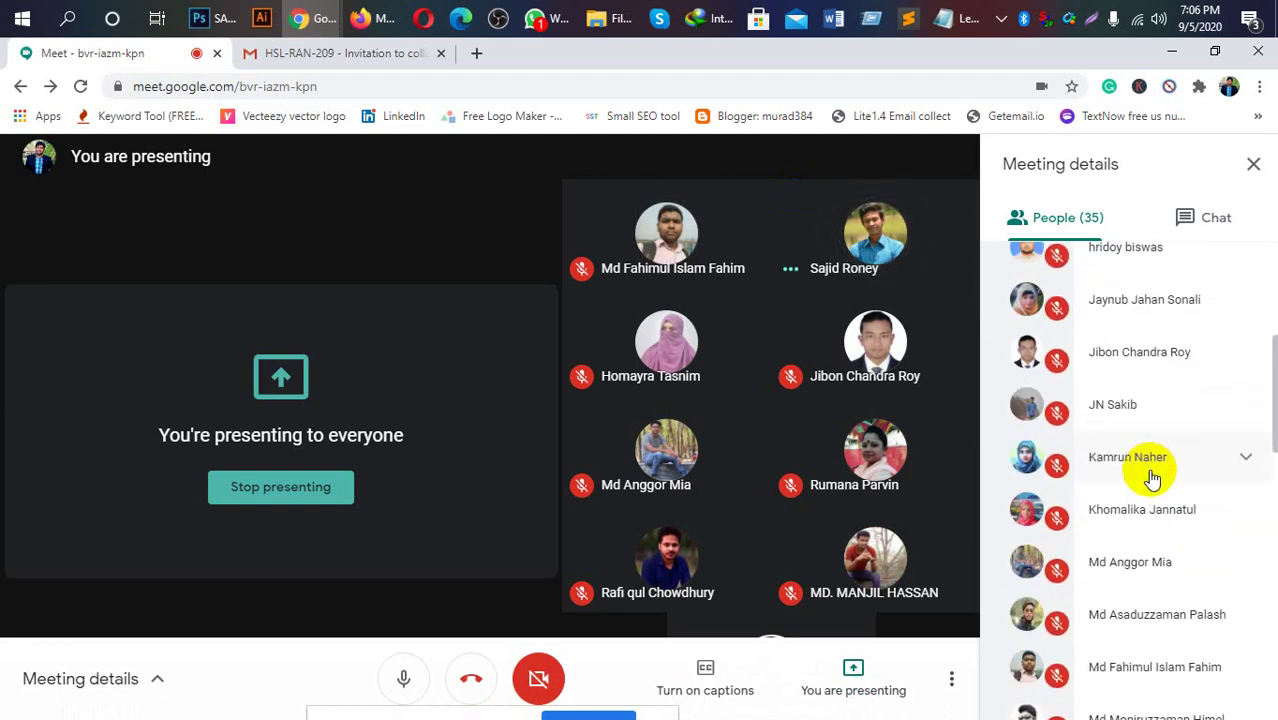
scroll(1152, 478, "down", 2)
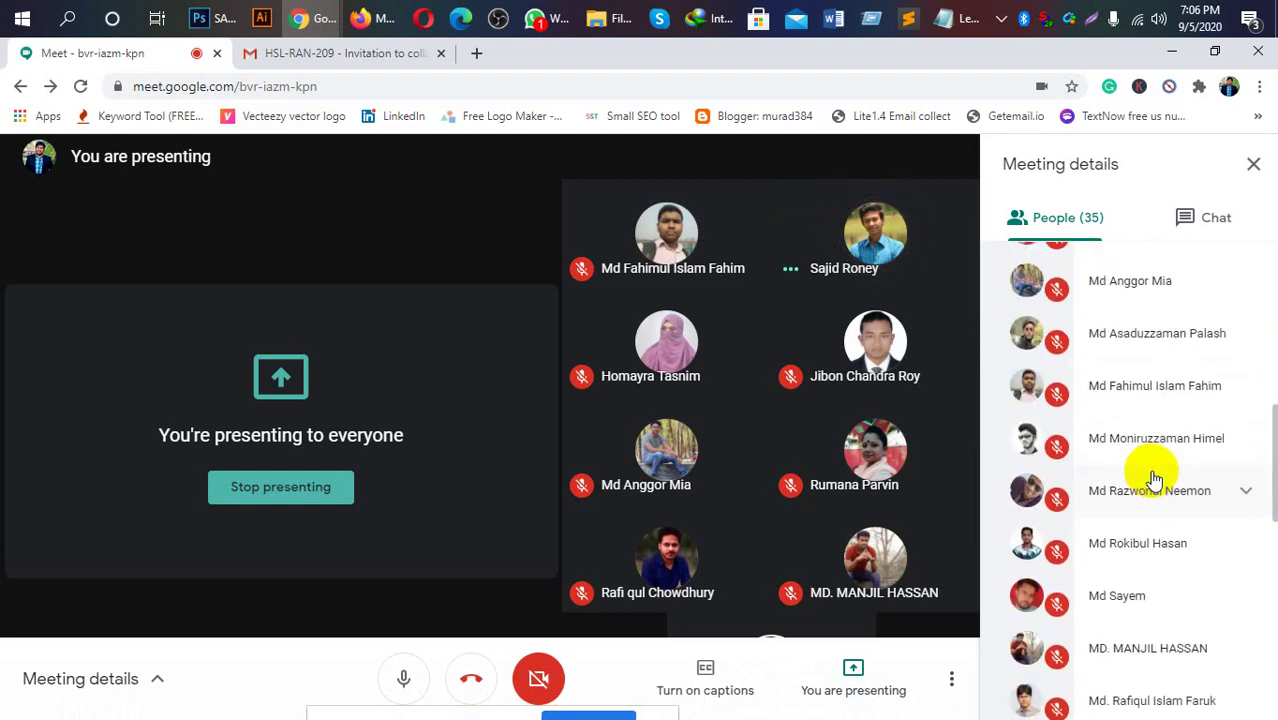
scroll(1152, 476, "down", 1)
scroll(1152, 474, "down", 2)
scroll(1152, 474, "down", 3)
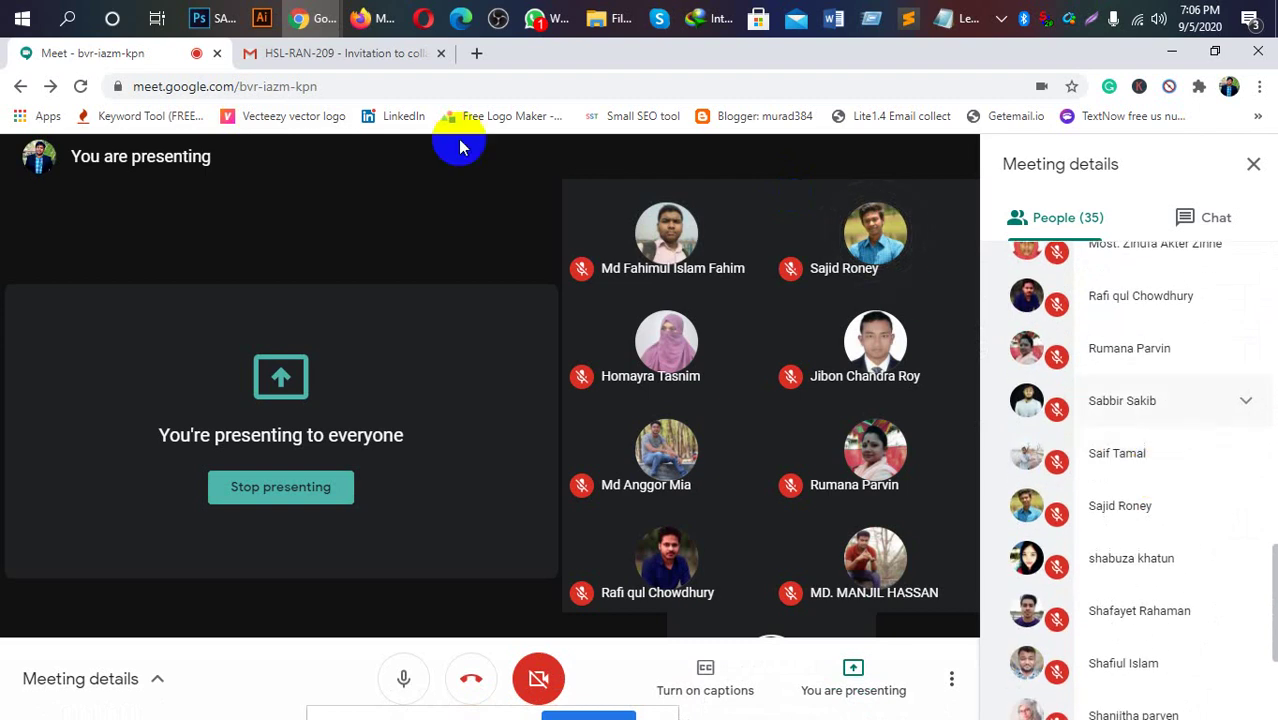
left_click(216, 20)
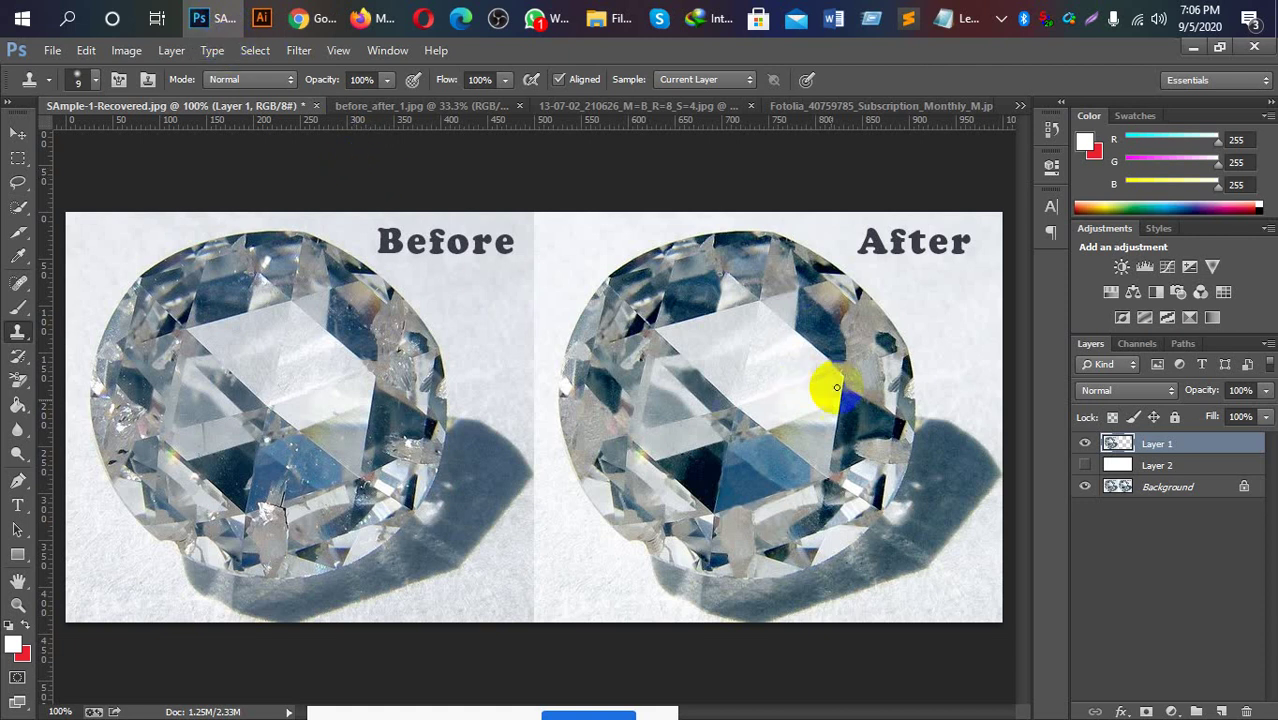
Finish the clone repair on the After diamond and switch to the before_after_1.jpg document.
left_click(628, 325)
left_click_drag(632, 326, 644, 324)
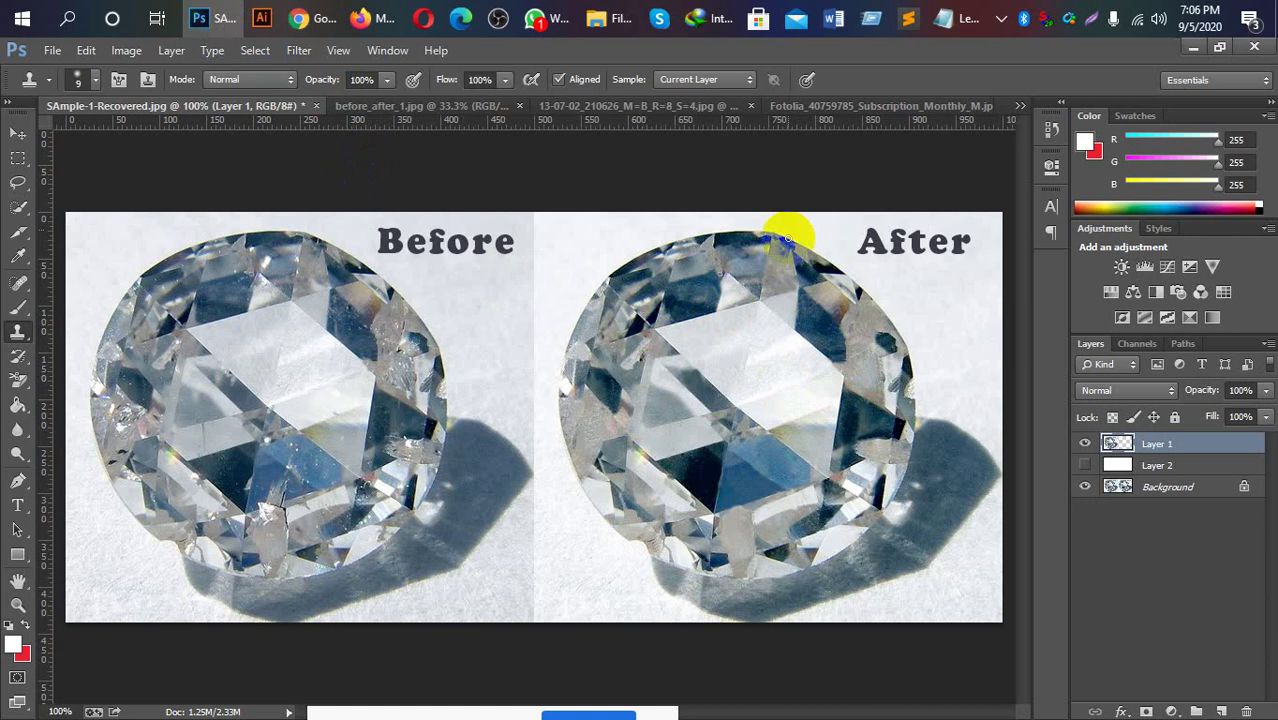
left_click(372, 106)
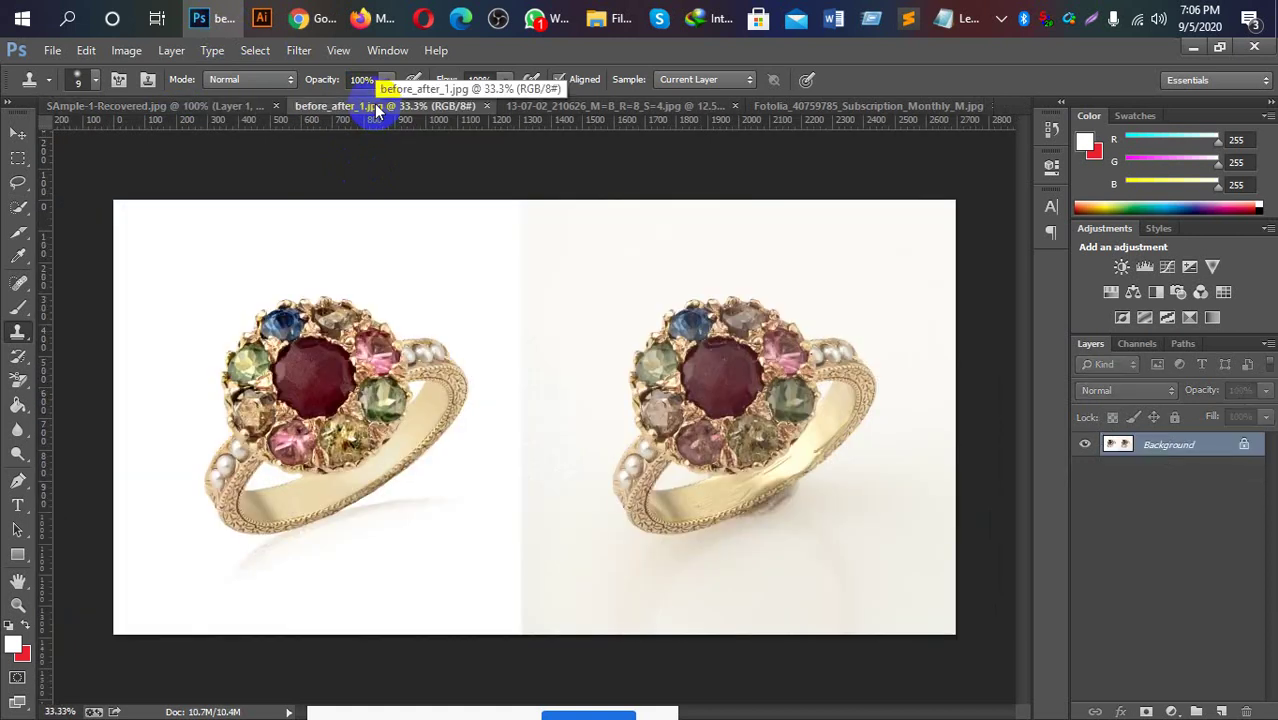
Marquee-select the right half of the image and copy it onto Layer 1 with Ctrl+J.
left_click(752, 478)
left_click_drag(758, 481, 746, 477)
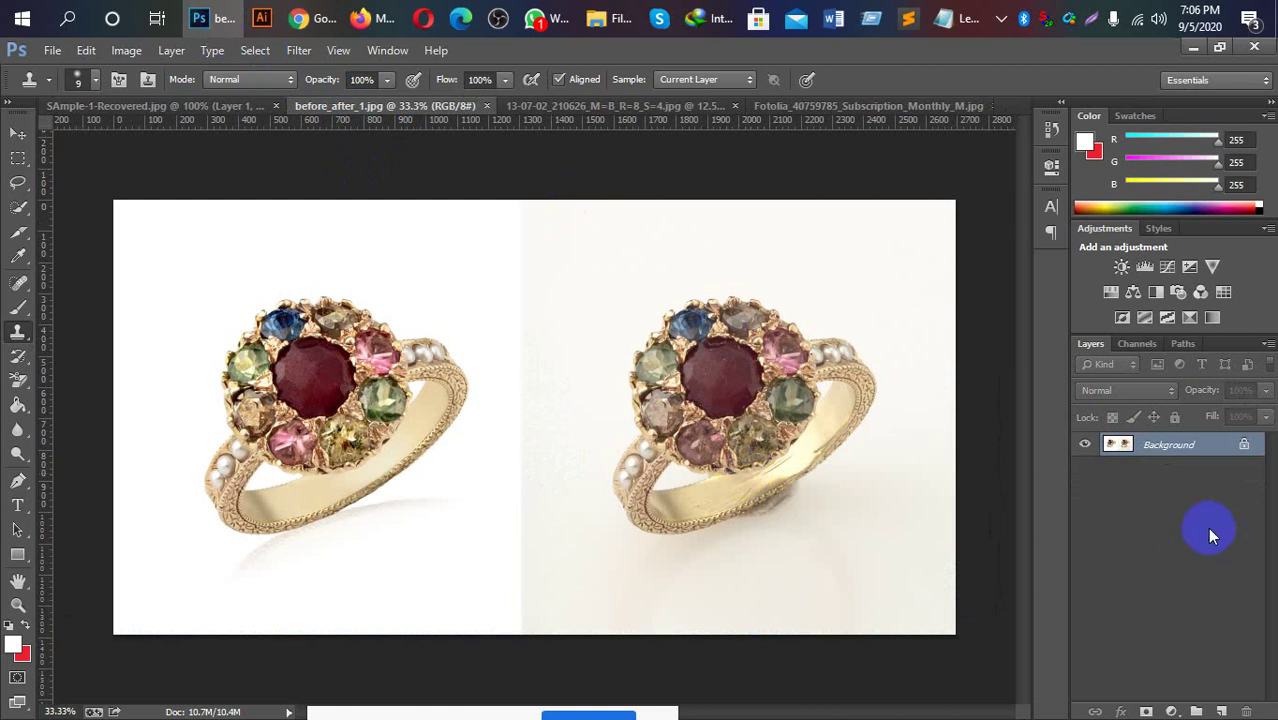
key("m")
left_click_drag(521, 200, 645, 259)
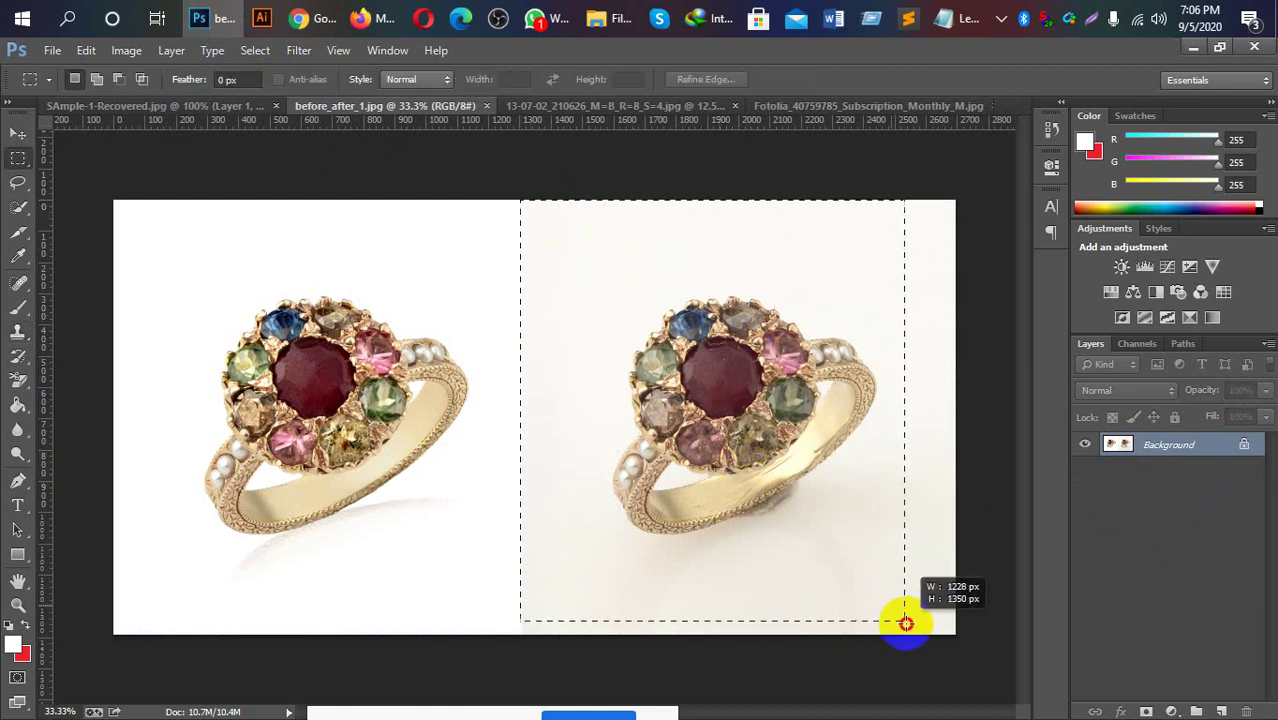
left_click_drag(645, 259, 956, 630)
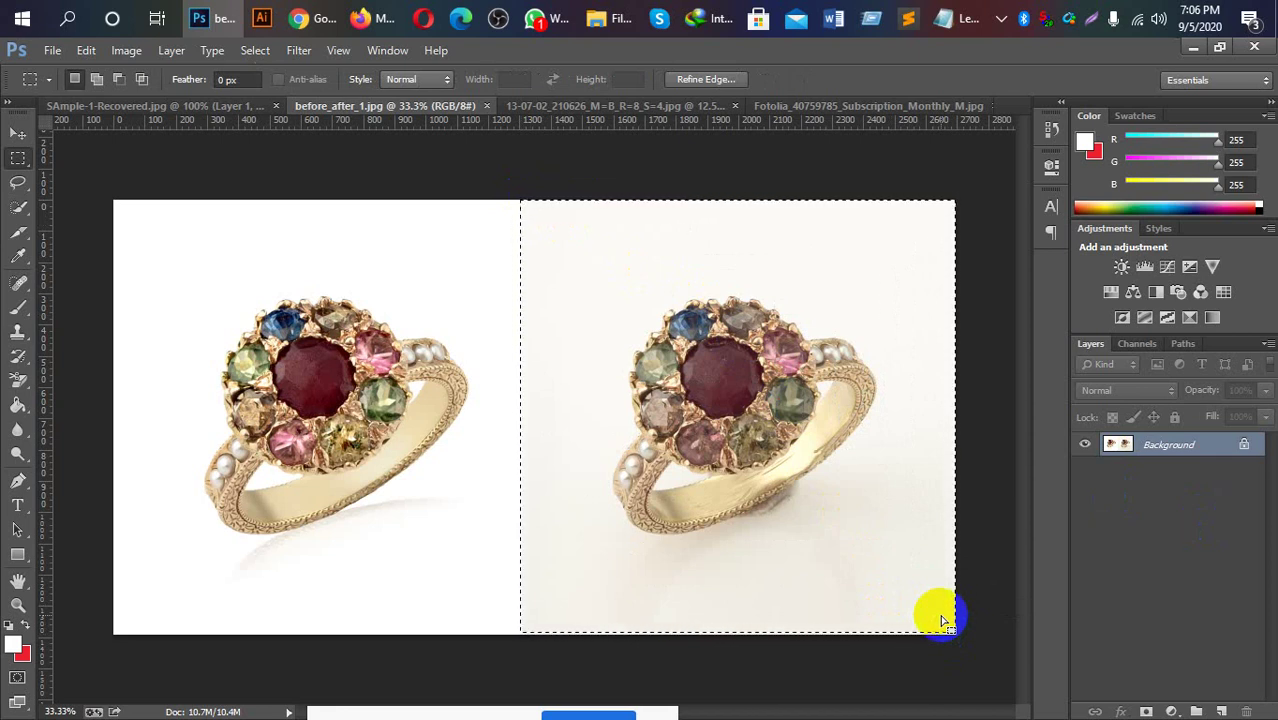
key("ctrl+j")
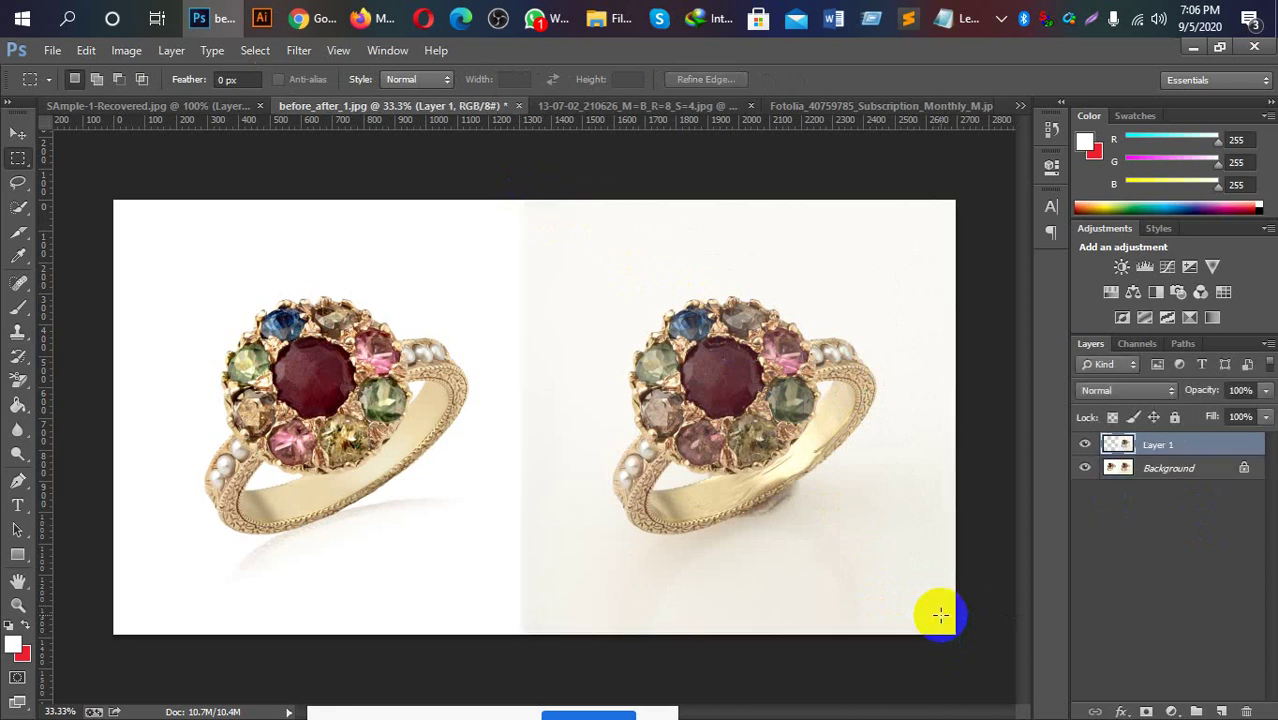
left_click(1085, 469)
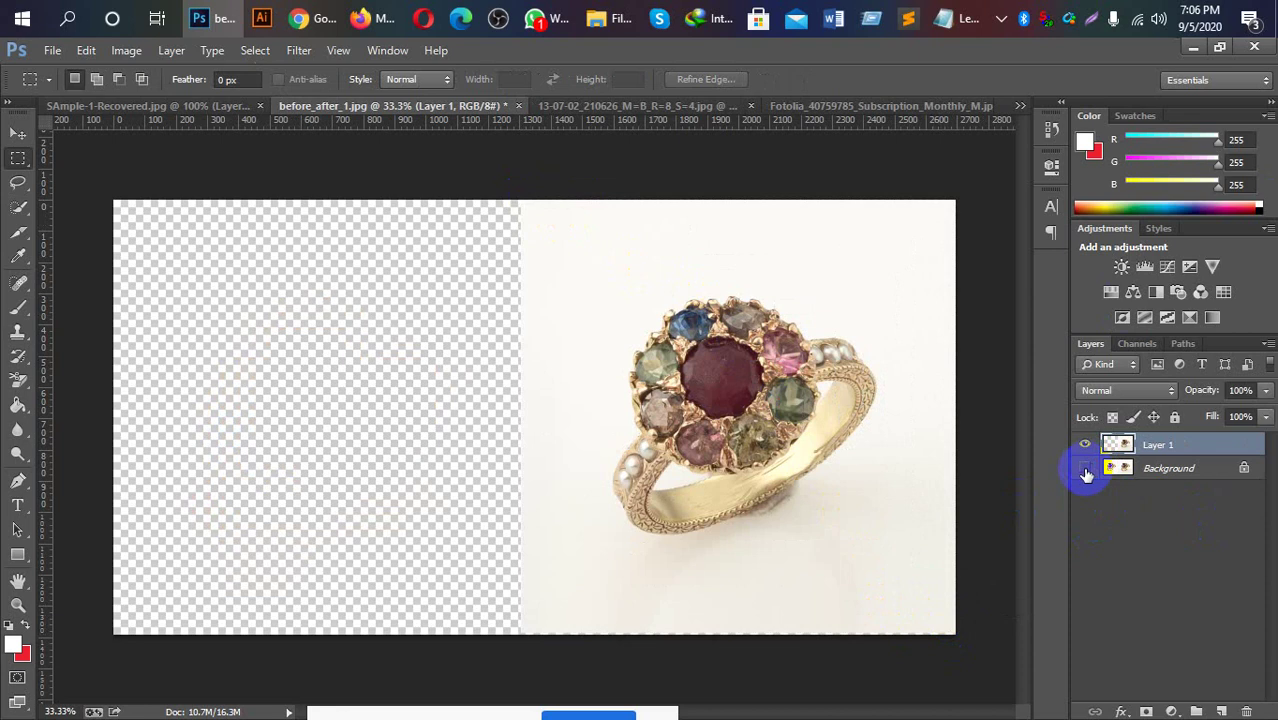
left_click(1085, 469)
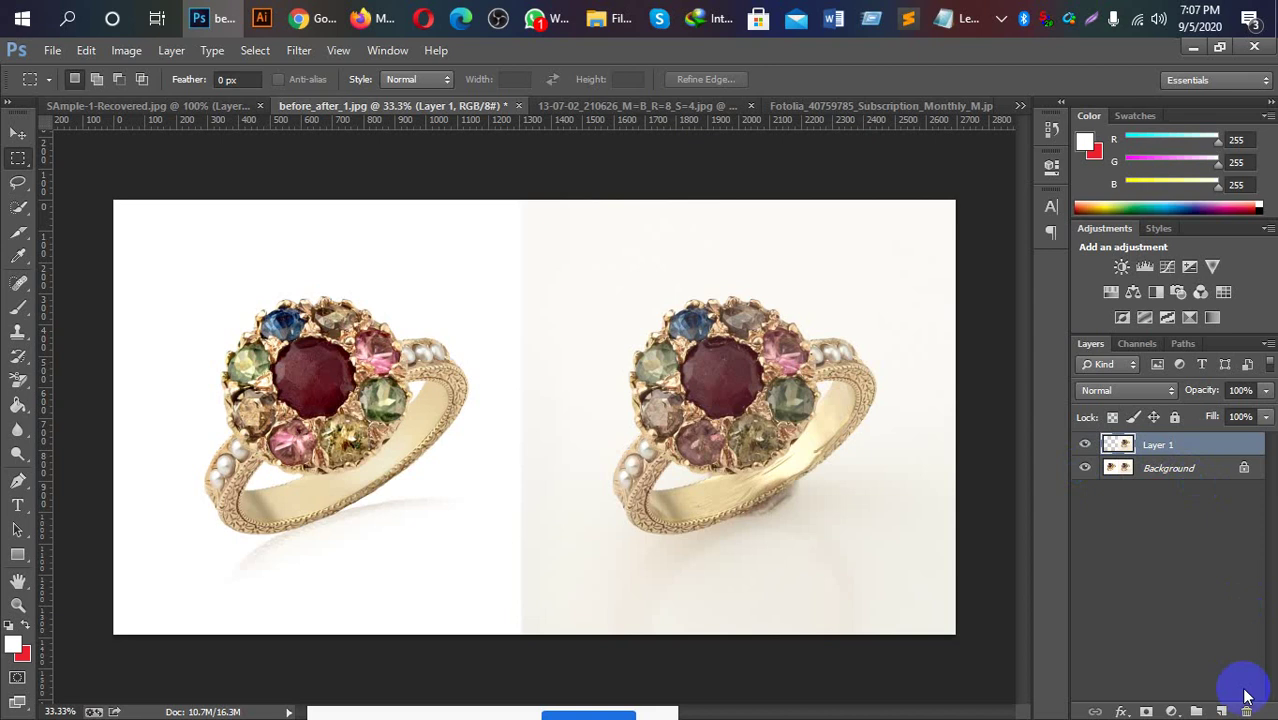
Add an empty Layer 2 below Layer 1, and hide Background and Layer 2.
left_click(1221, 710)
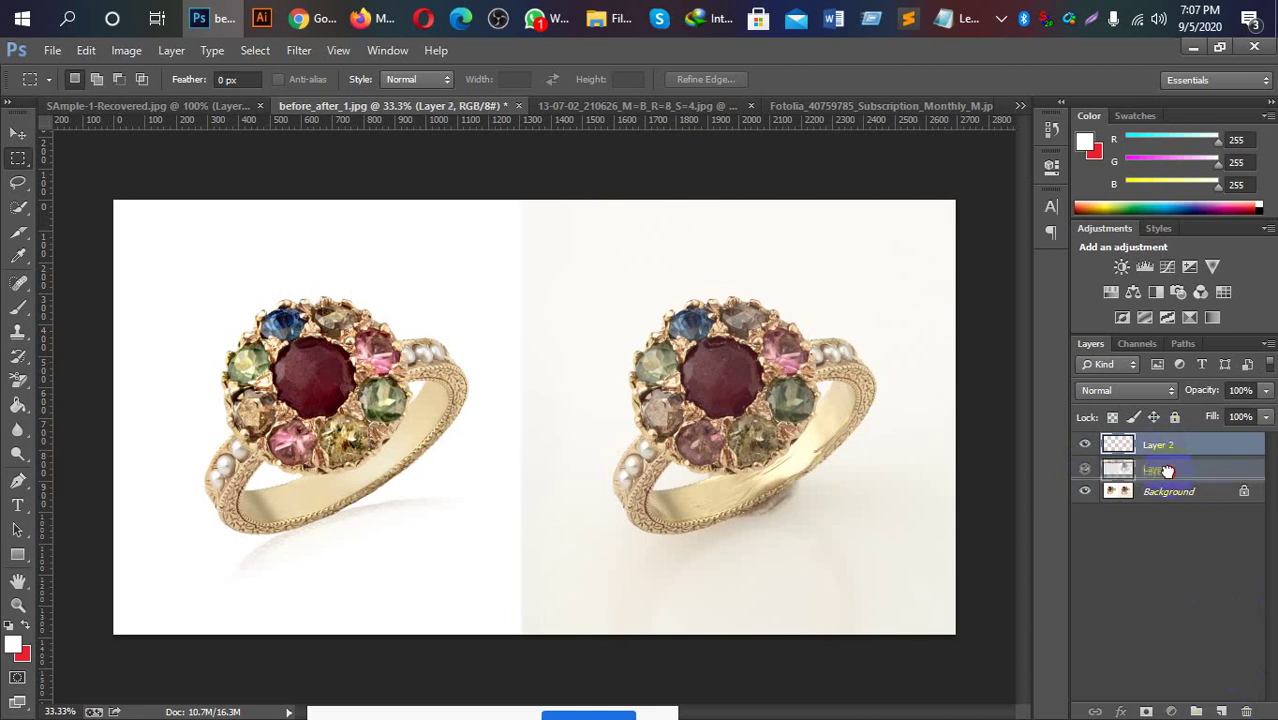
left_click_drag(1168, 468, 1160, 452)
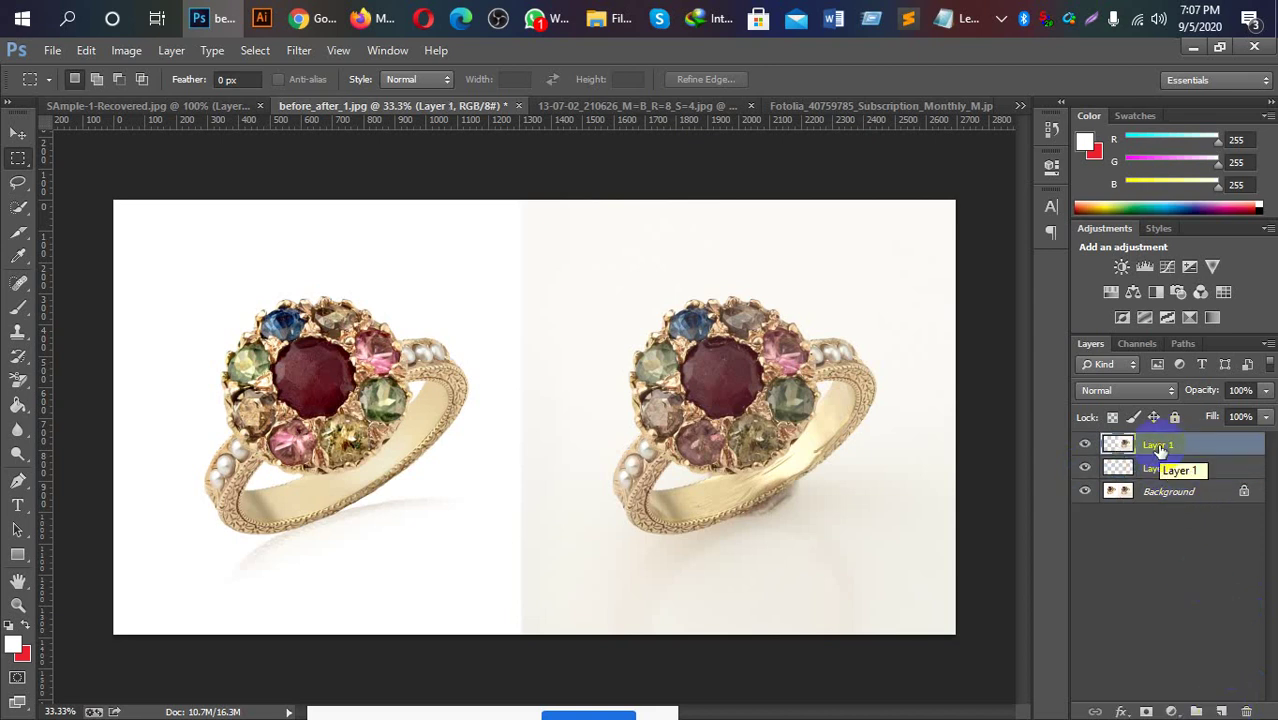
left_click(1084, 491)
left_click(1085, 468)
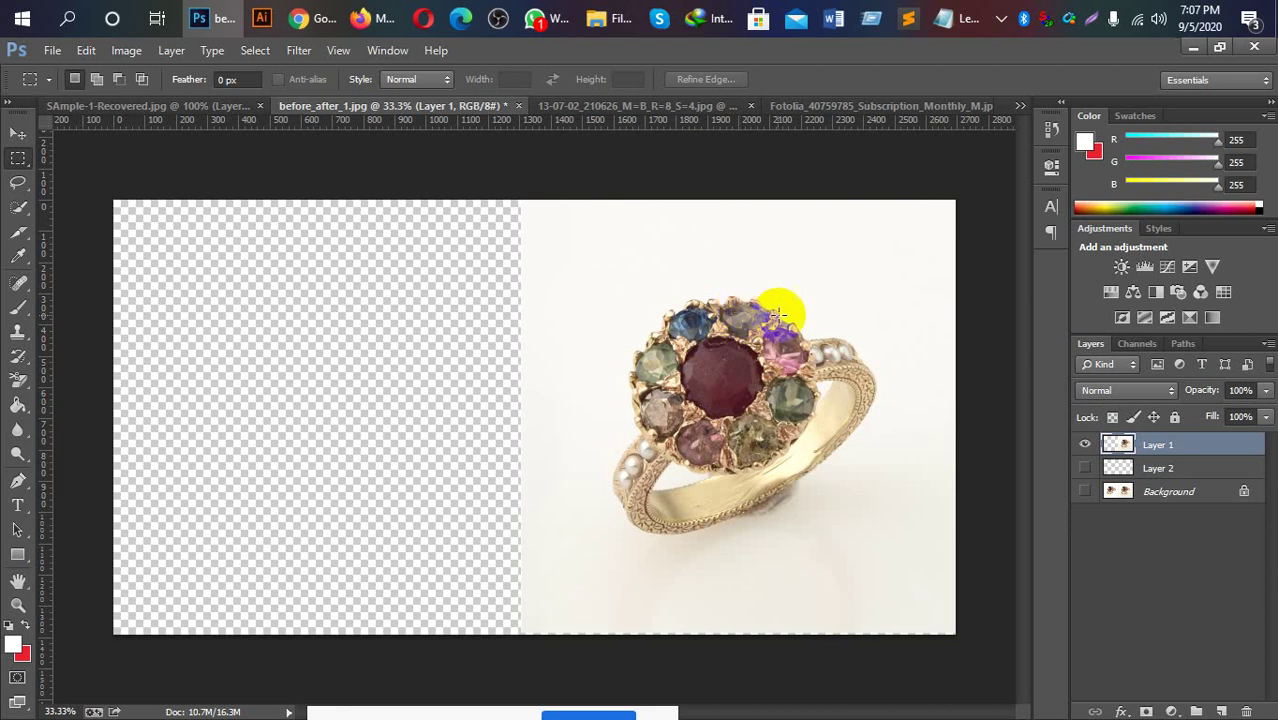
Zoom to 100% on the ring's scratched band and switch to the Move tool (V).
key("ctrl+plus")
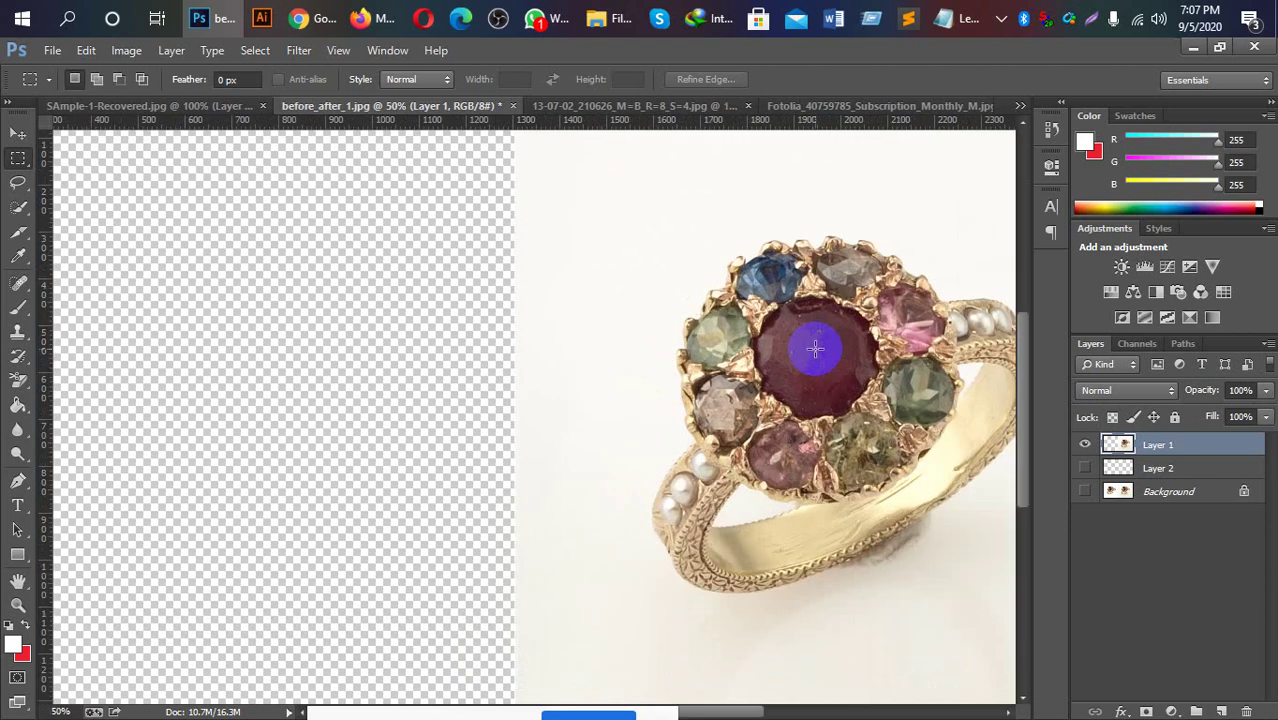
left_click_drag(841, 393, 547, 372)
key("ctrl+plus")
key("ctrl+plus")
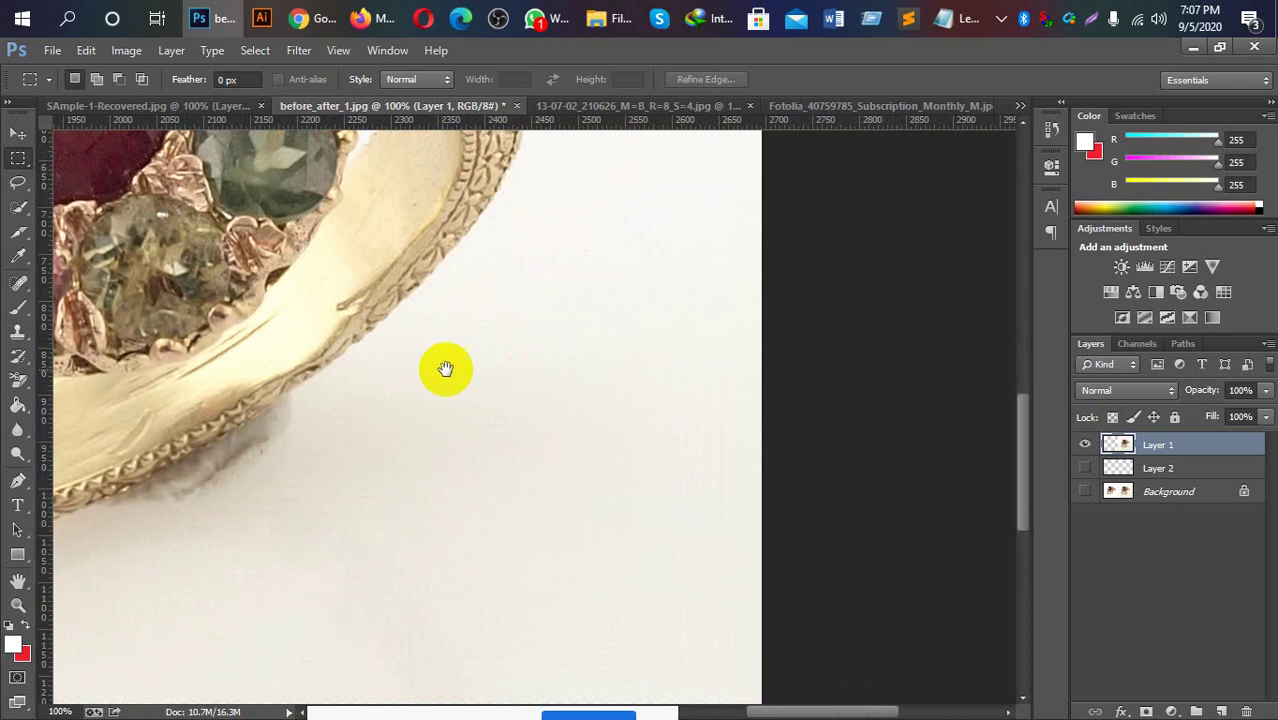
left_click_drag(460, 335, 801, 465)
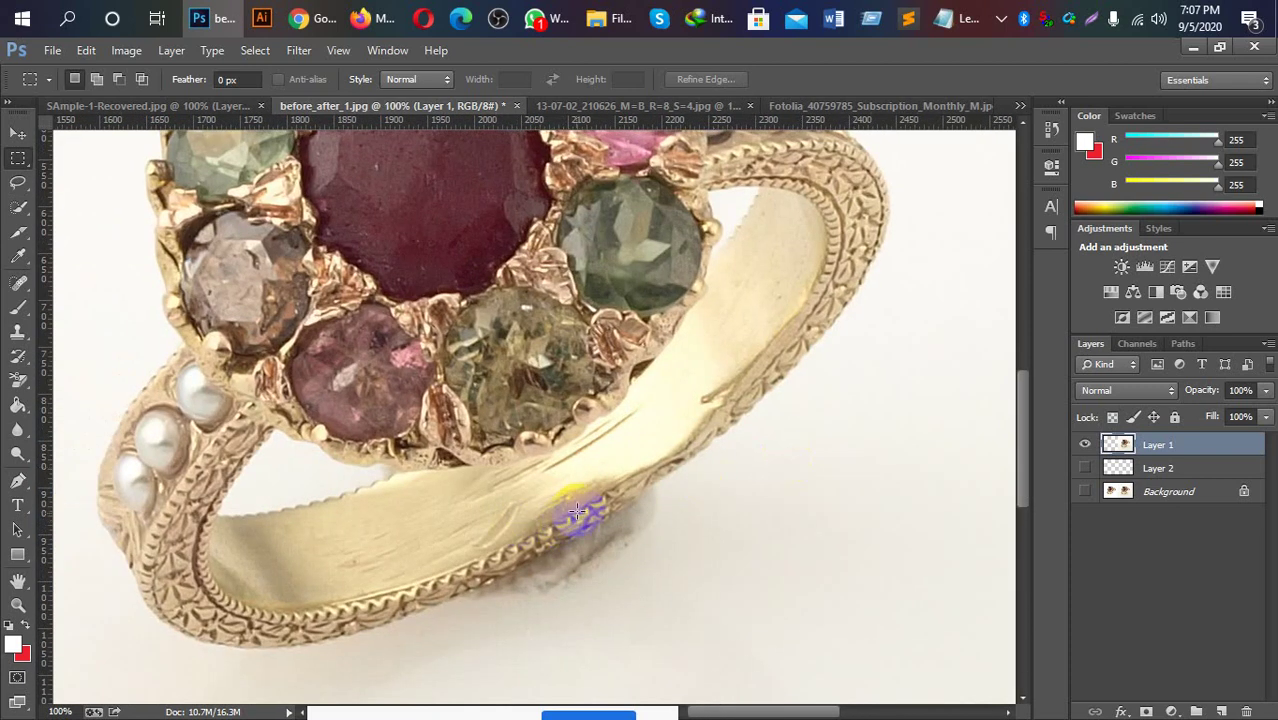
key("v")
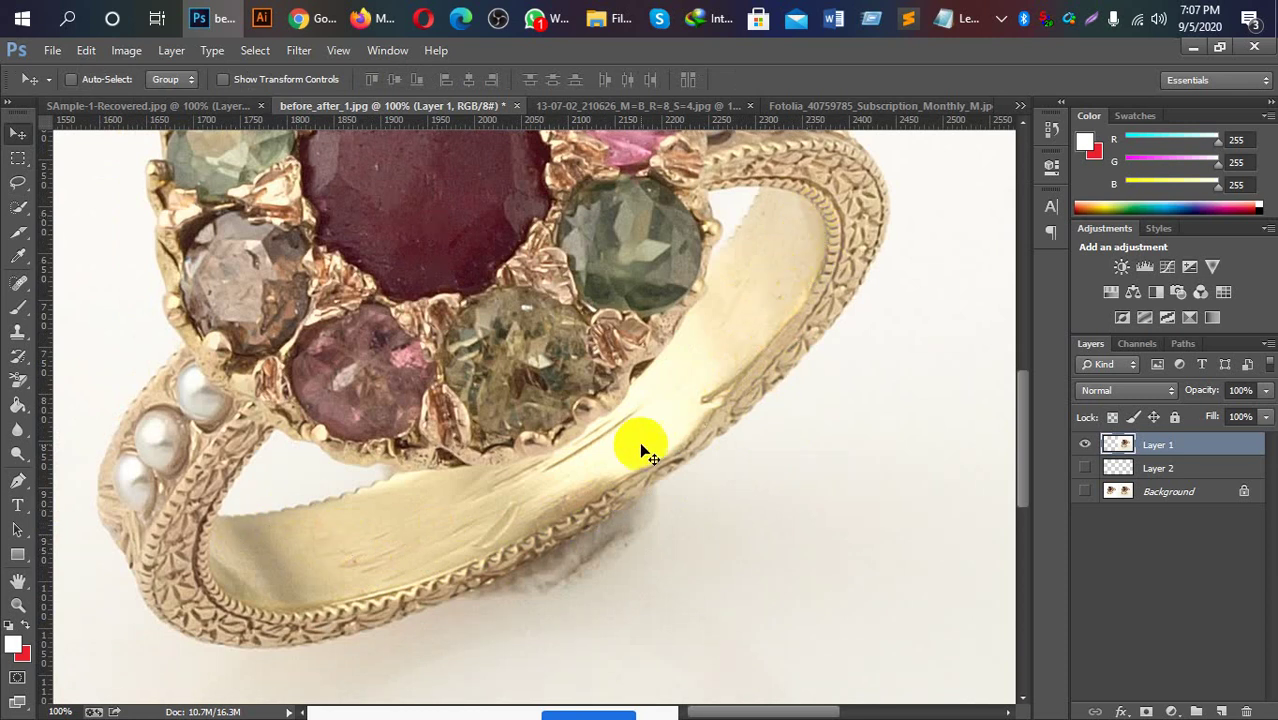
Click in the canvas, then bring the Google Meet call window to the front.
left_click(585, 510)
left_click(250, 607)
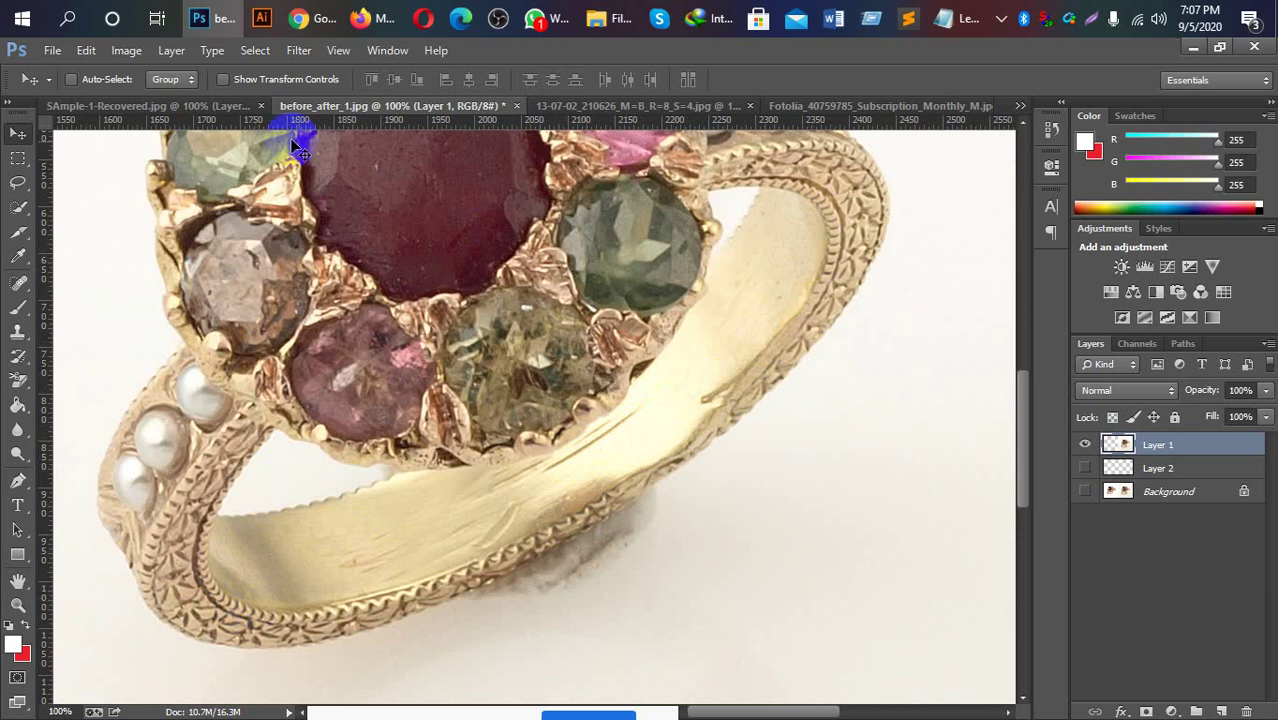
mouse_move(310, 18)
left_click(242, 78)
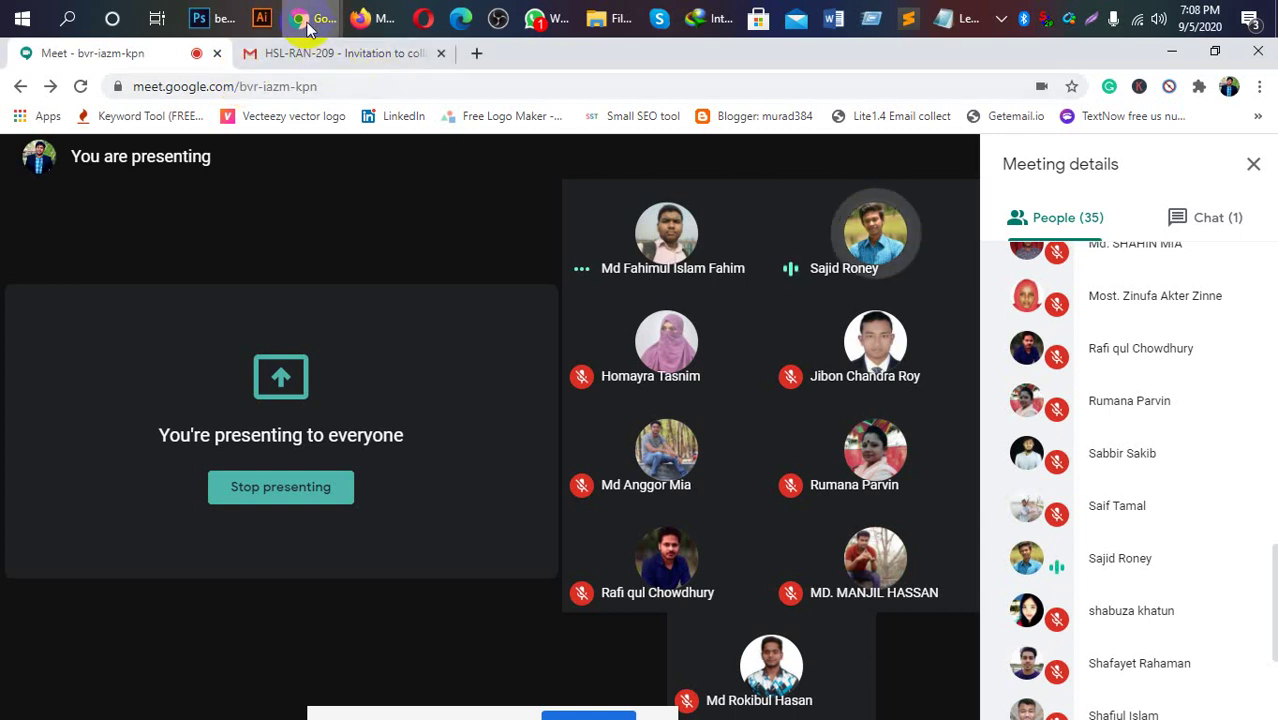
Return from Google Meet to the Photoshop window.
left_click(235, 19)
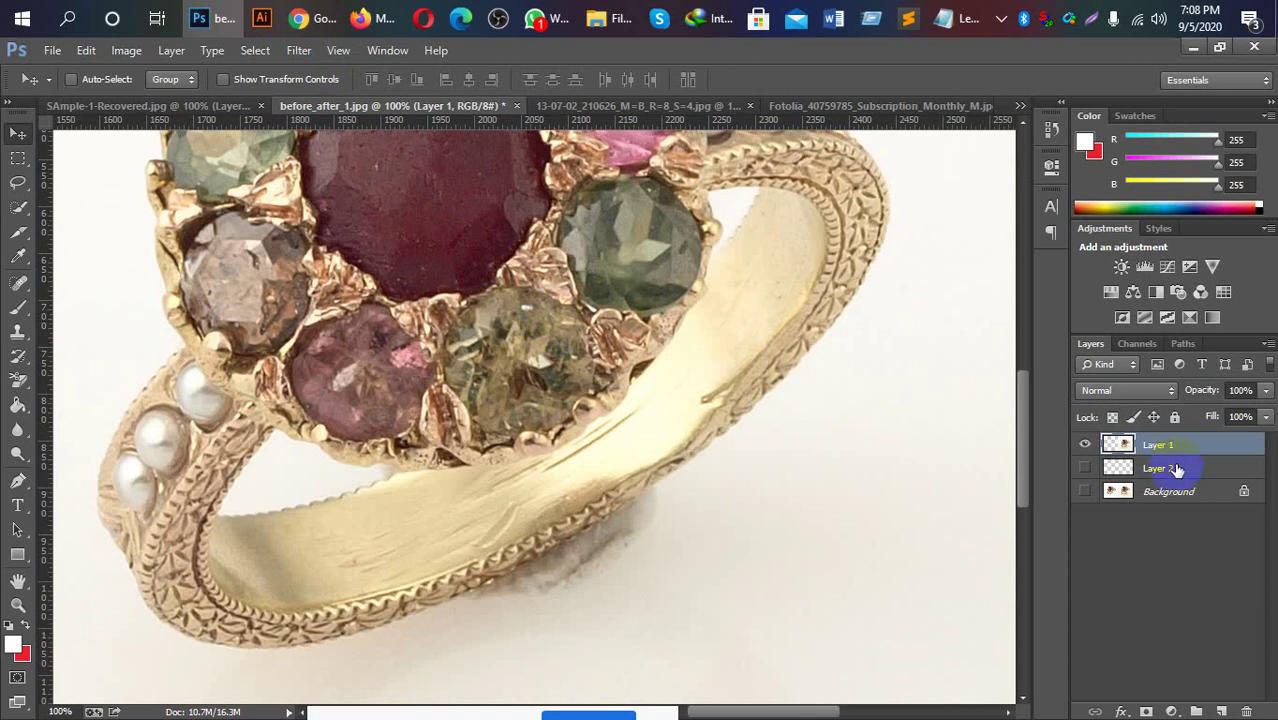
Select the Pen tool and switch its mode from Shape to Path.
left_click(24, 480)
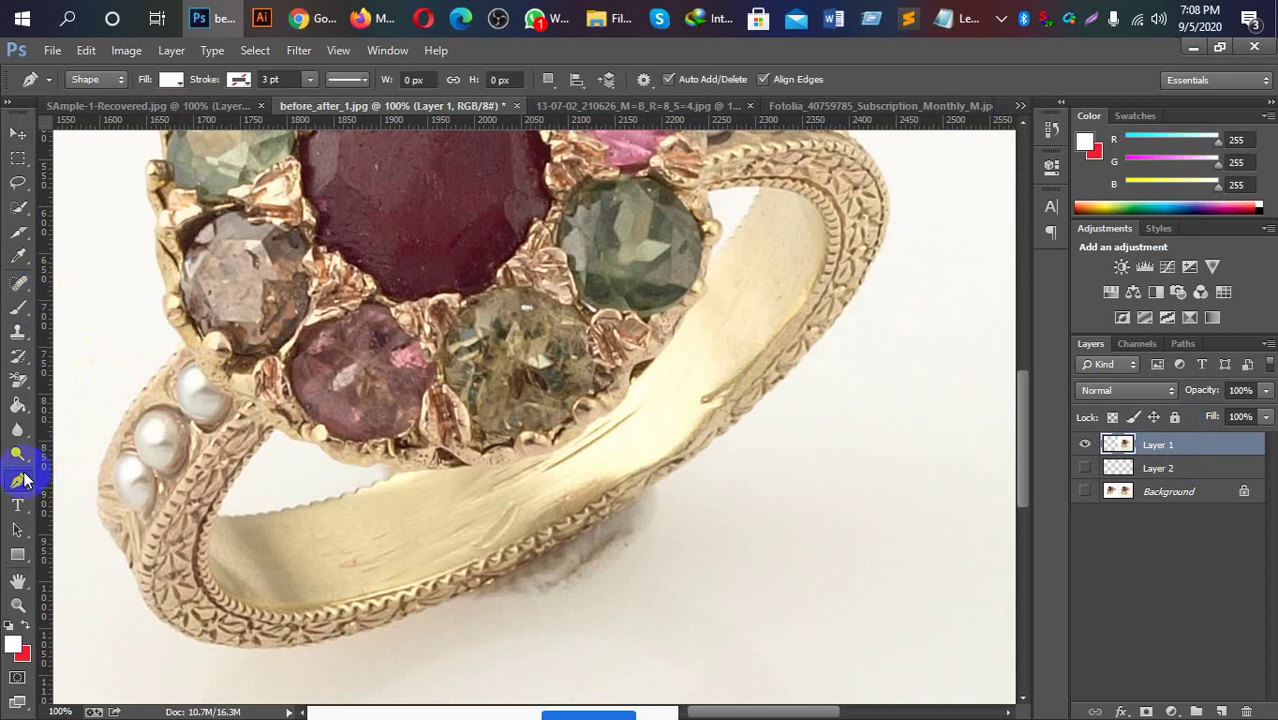
left_click(120, 82)
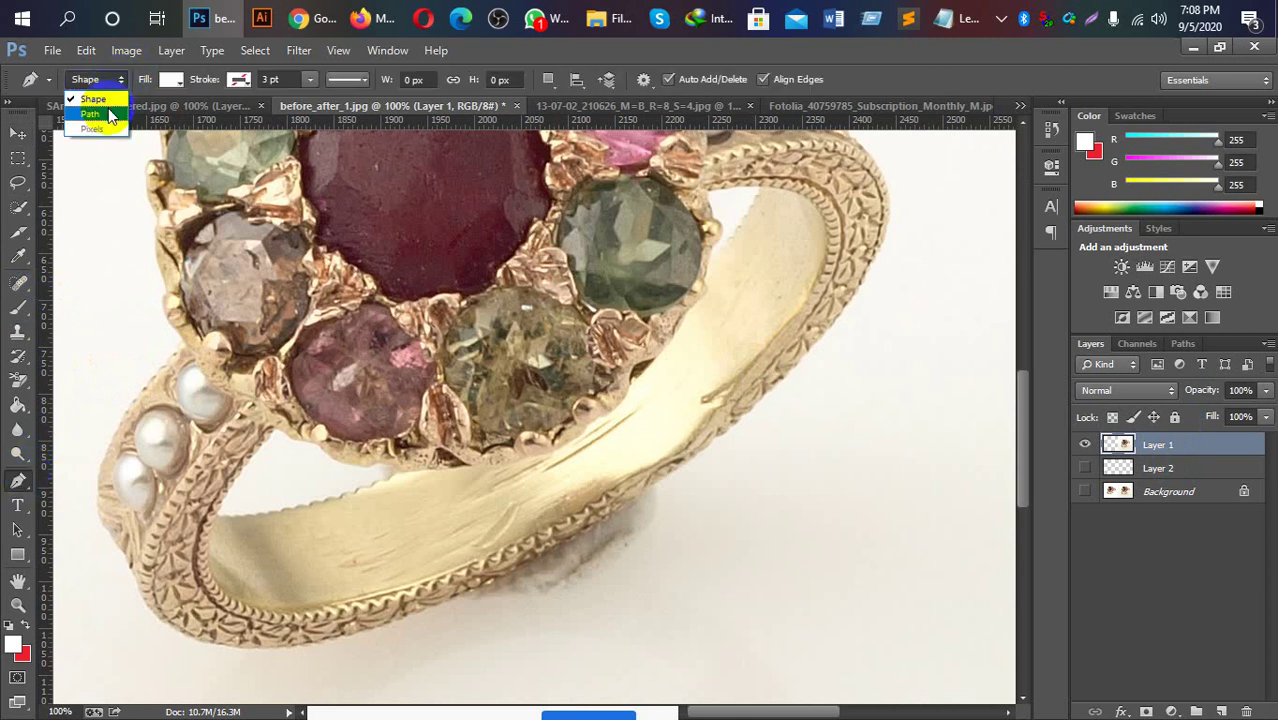
left_click(108, 108)
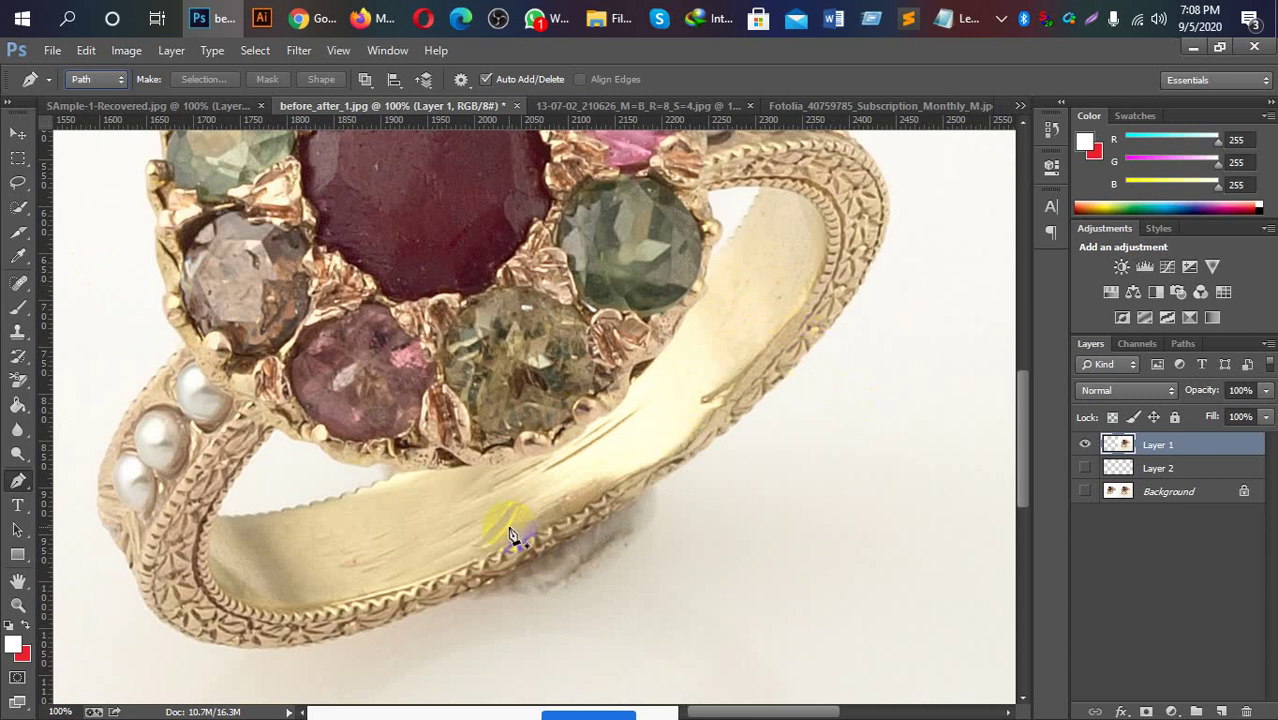
Pan and zoom to bring the band's scratched edge and the stones above it into close view.
left_click_drag(522, 545, 604, 510)
left_click_drag(604, 510, 597, 497)
scroll(596, 495, "up", 2)
scroll(586, 487, "up", 2)
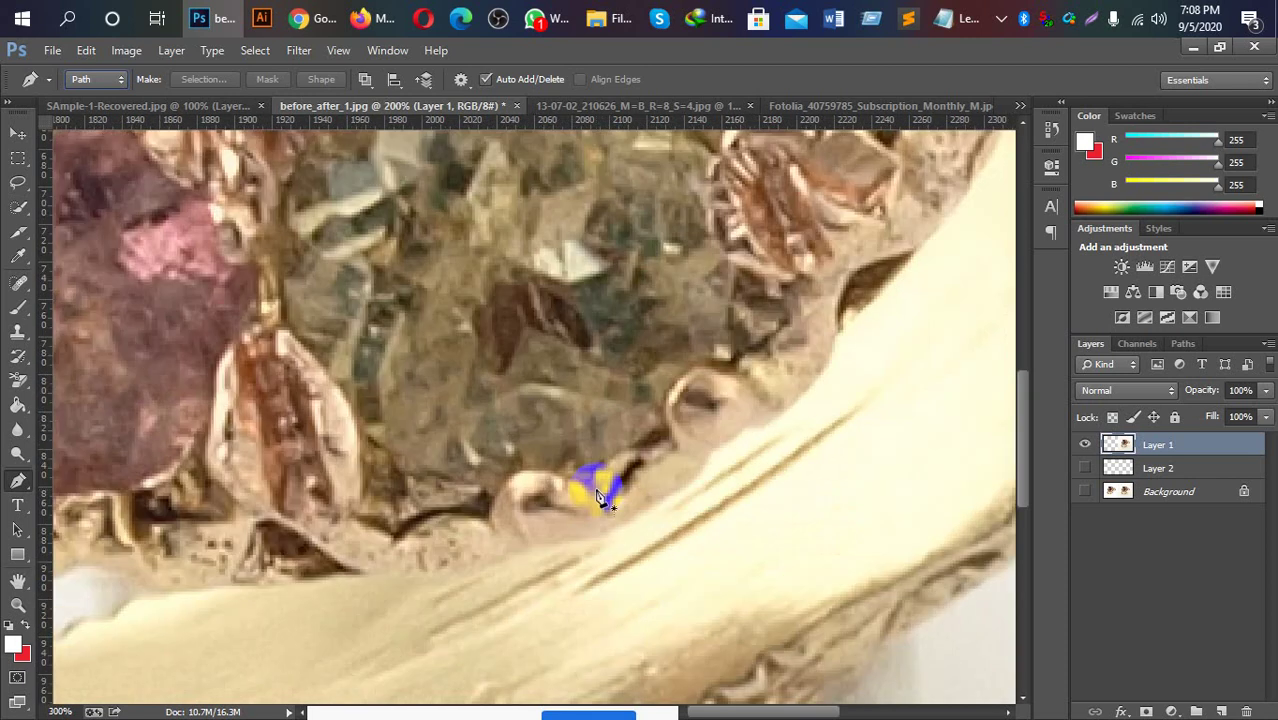
mouse_move(656, 643)
left_mouse_down()
mouse_move(651, 420)
mouse_move(621, 472)
left_mouse_up()
scroll(680, 430, "down", 1)
scroll(713, 442, "down", 1)
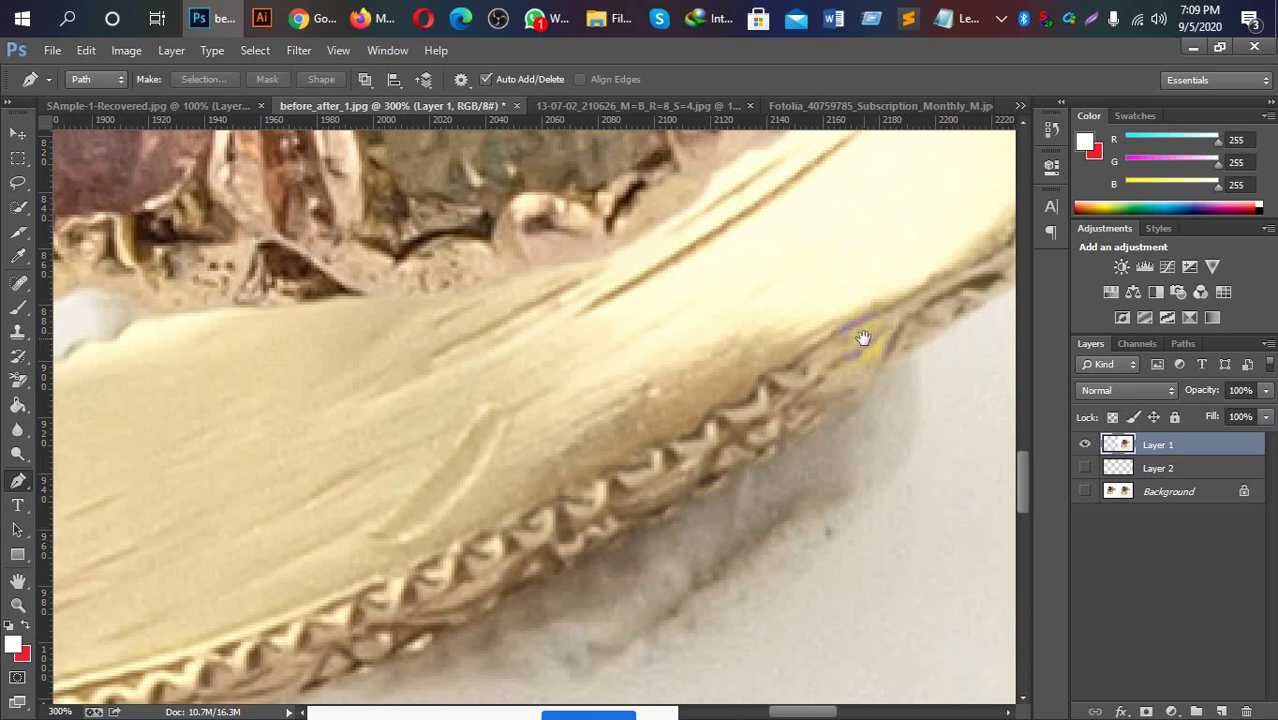
left_click_drag(861, 337, 818, 547)
scroll(820, 540, "down", 1)
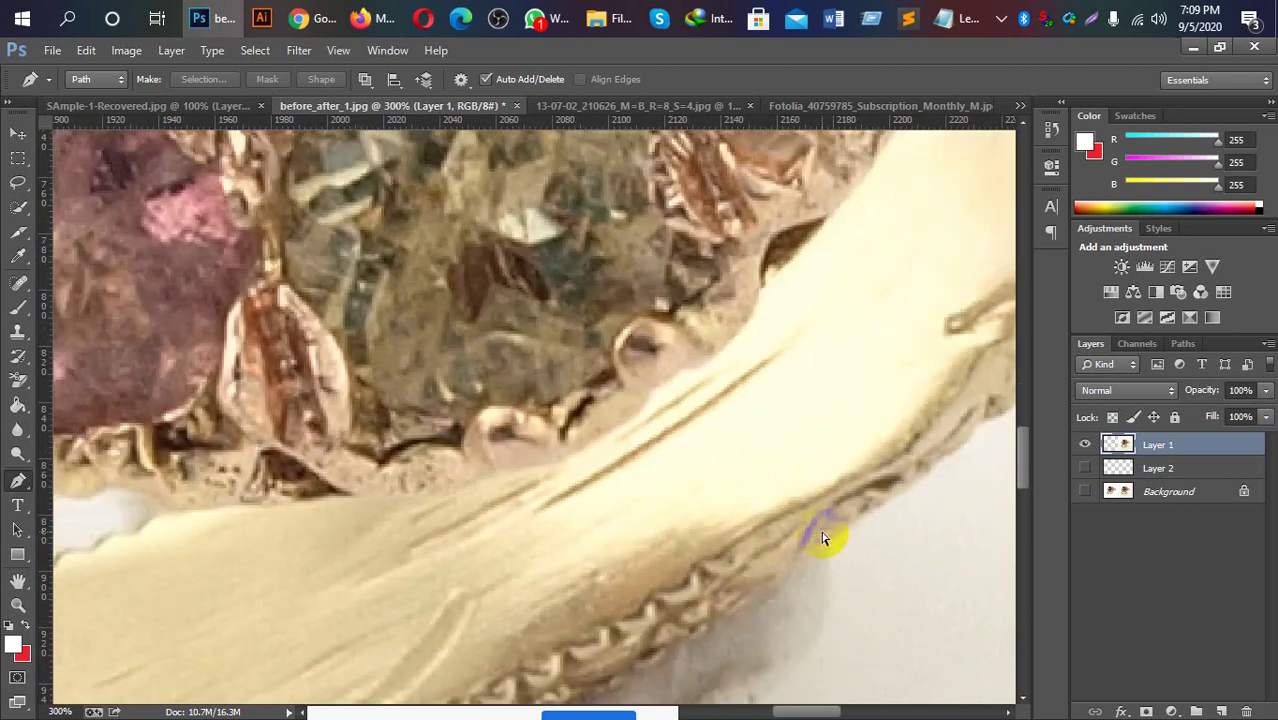
left_click_drag(862, 428, 765, 551)
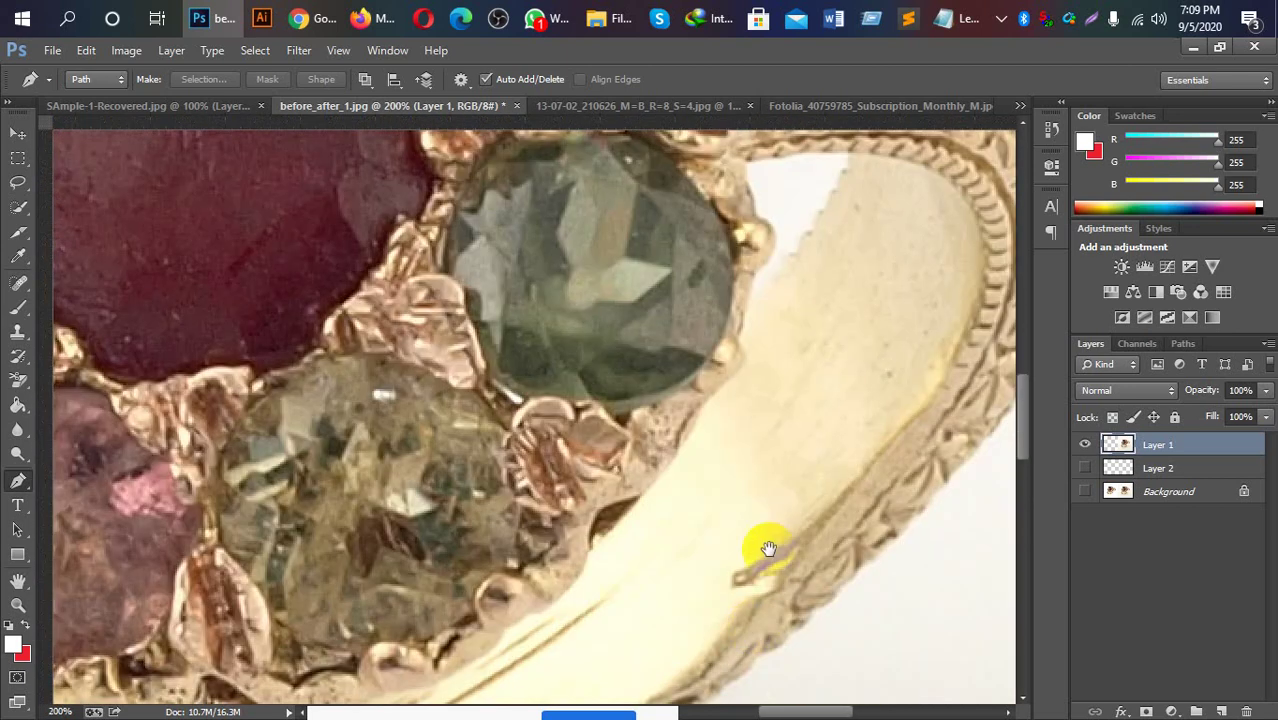
scroll(810, 444, "down", 3)
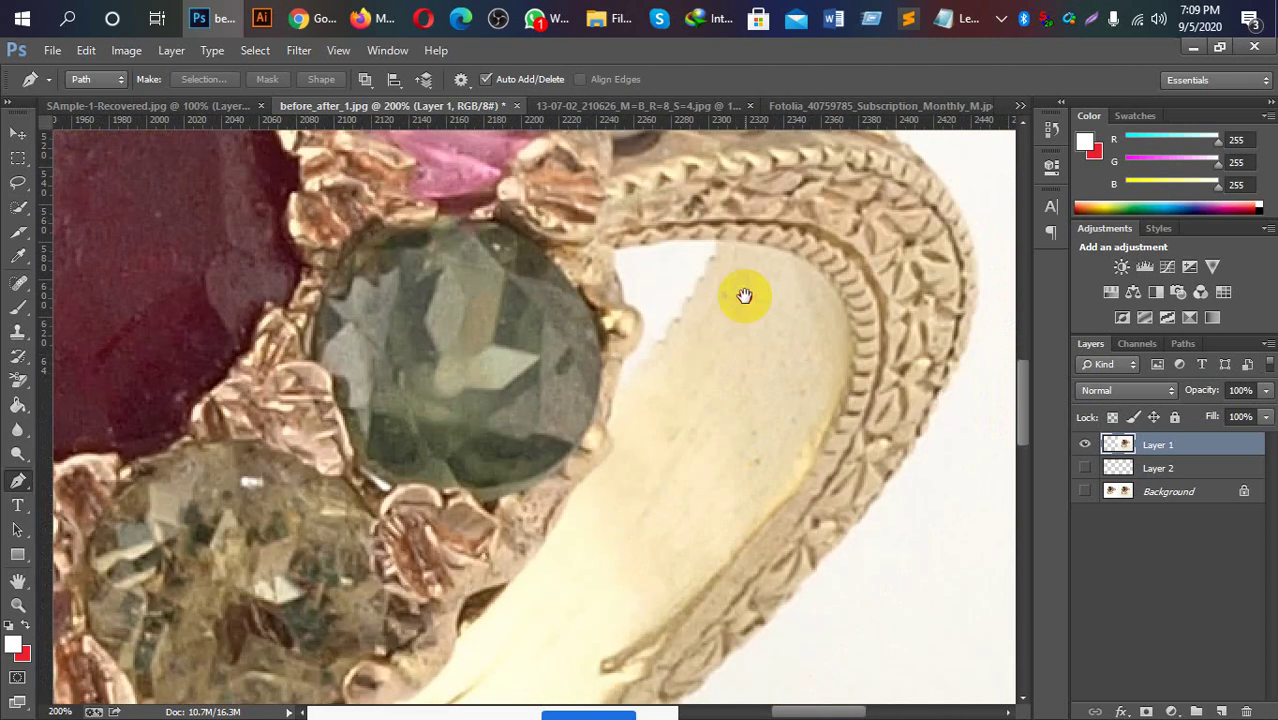
Start the pen path at the band's upper inner edge and curve it along the ring's outer edge.
left_click(720, 225)
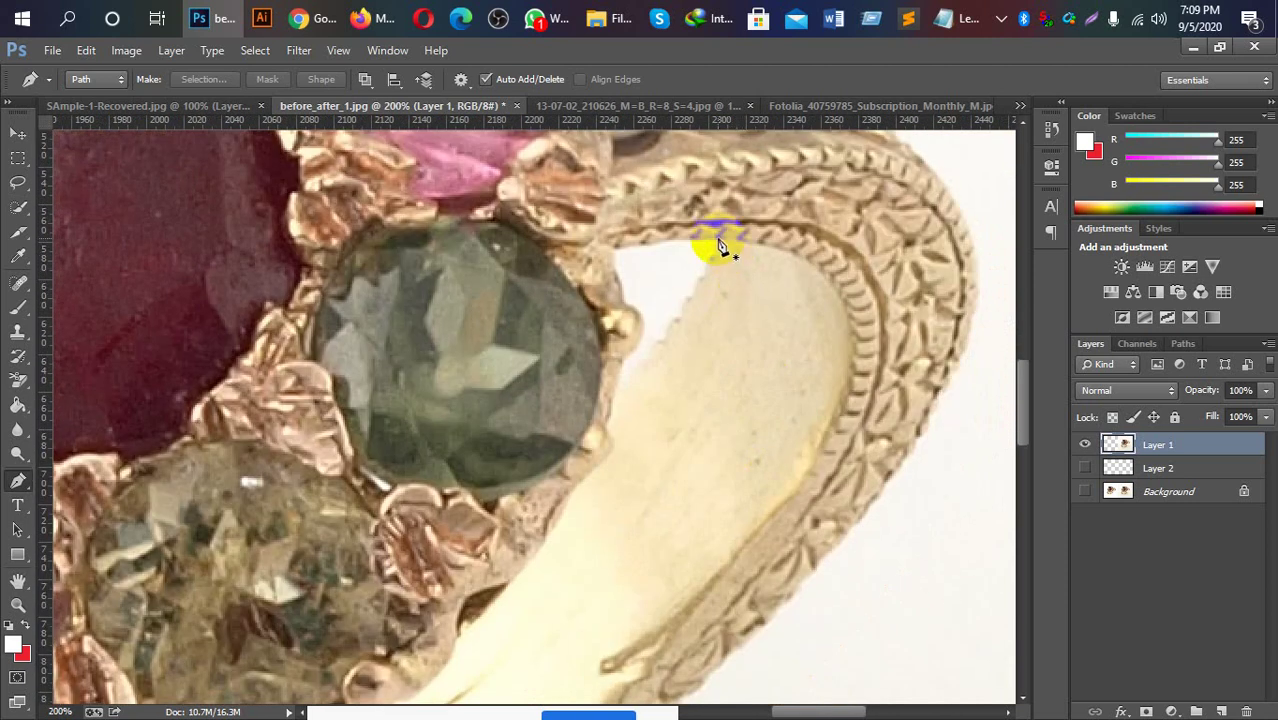
left_click(828, 446)
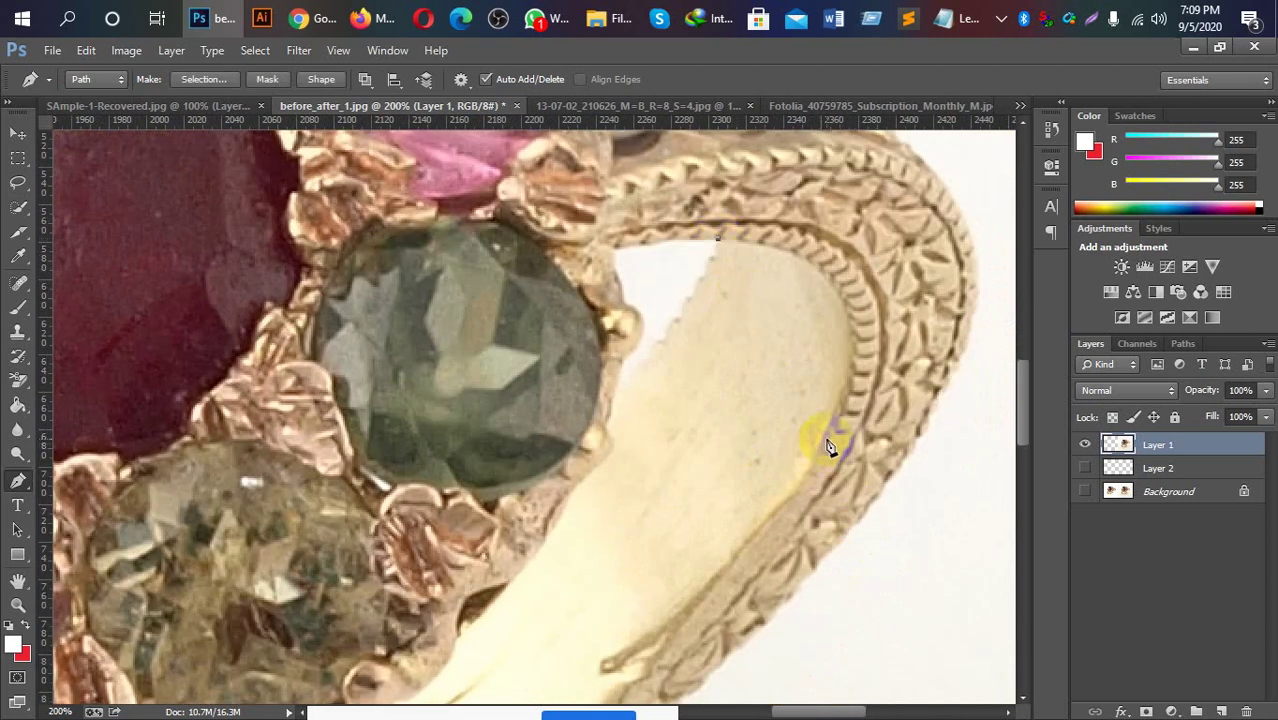
mouse_move(828, 446)
left_mouse_down()
mouse_move(765, 615)
mouse_move(736, 638)
left_mouse_up()
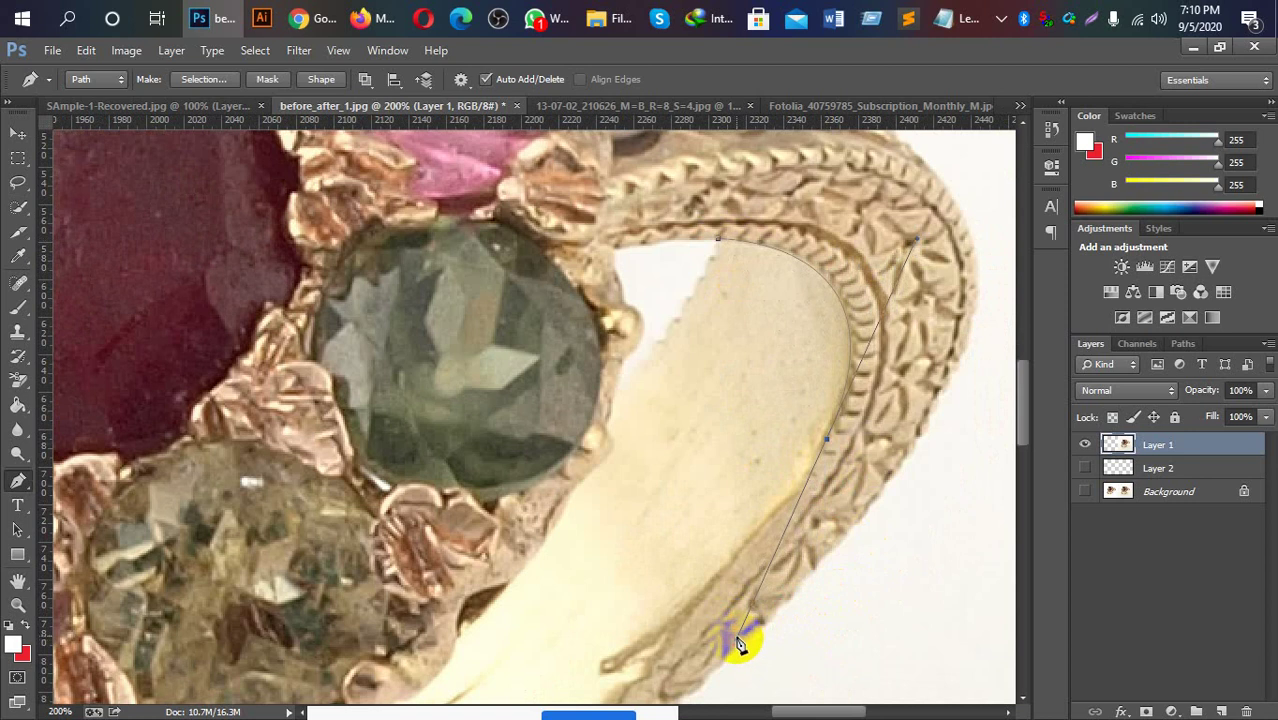
left_click(828, 444)
left_click_drag(736, 542, 796, 341)
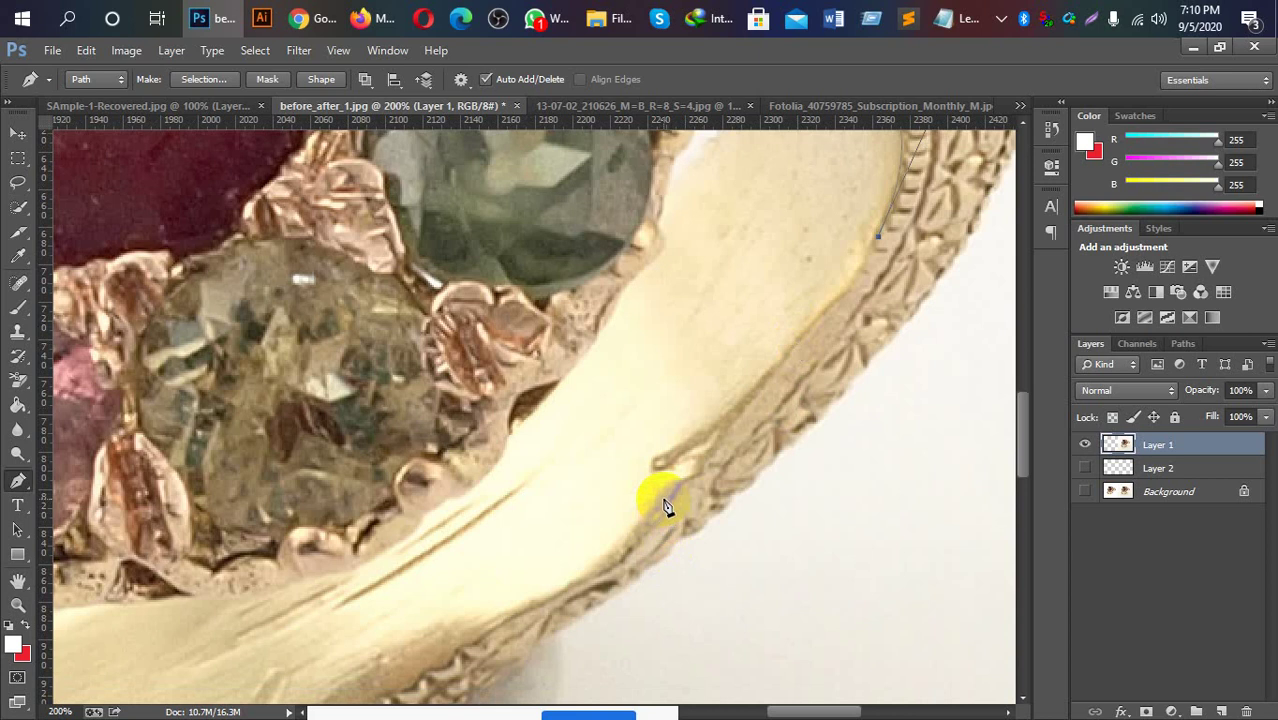
left_click_drag(668, 495, 607, 538)
left_click_drag(607, 541, 648, 429)
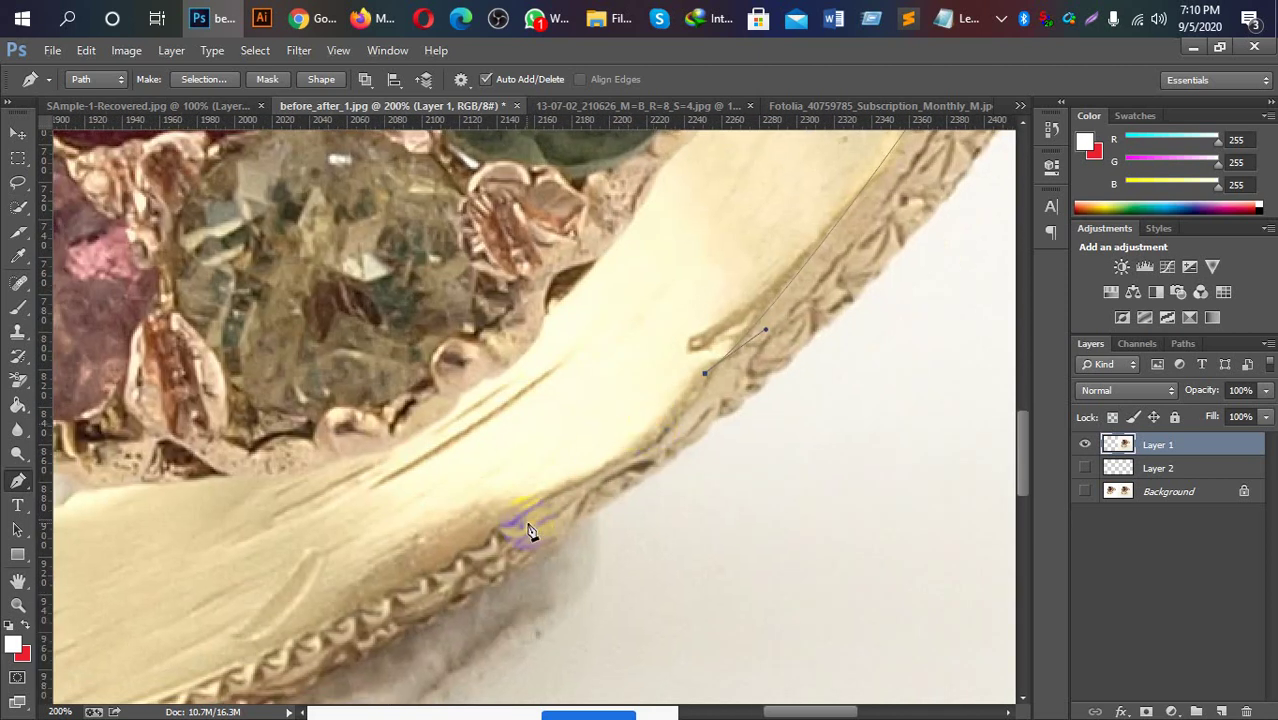
left_click(500, 528)
left_click_drag(500, 528, 366, 597)
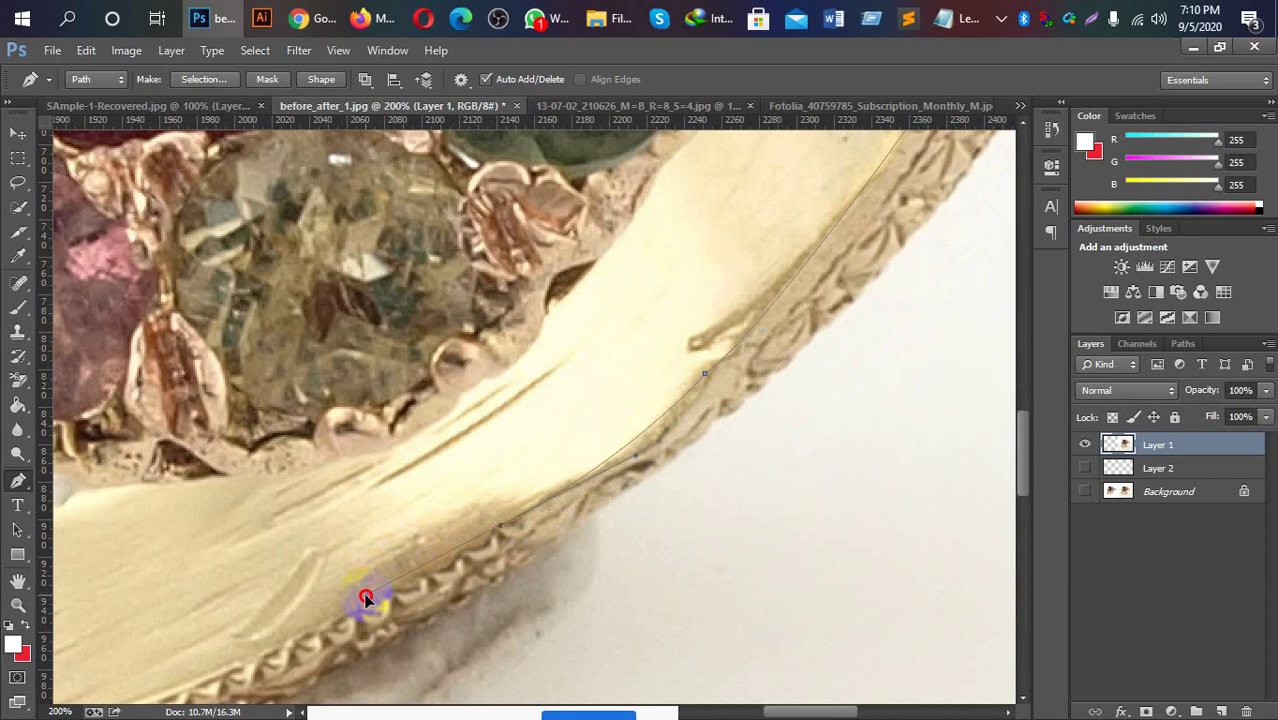
left_click(500, 528, "alt")
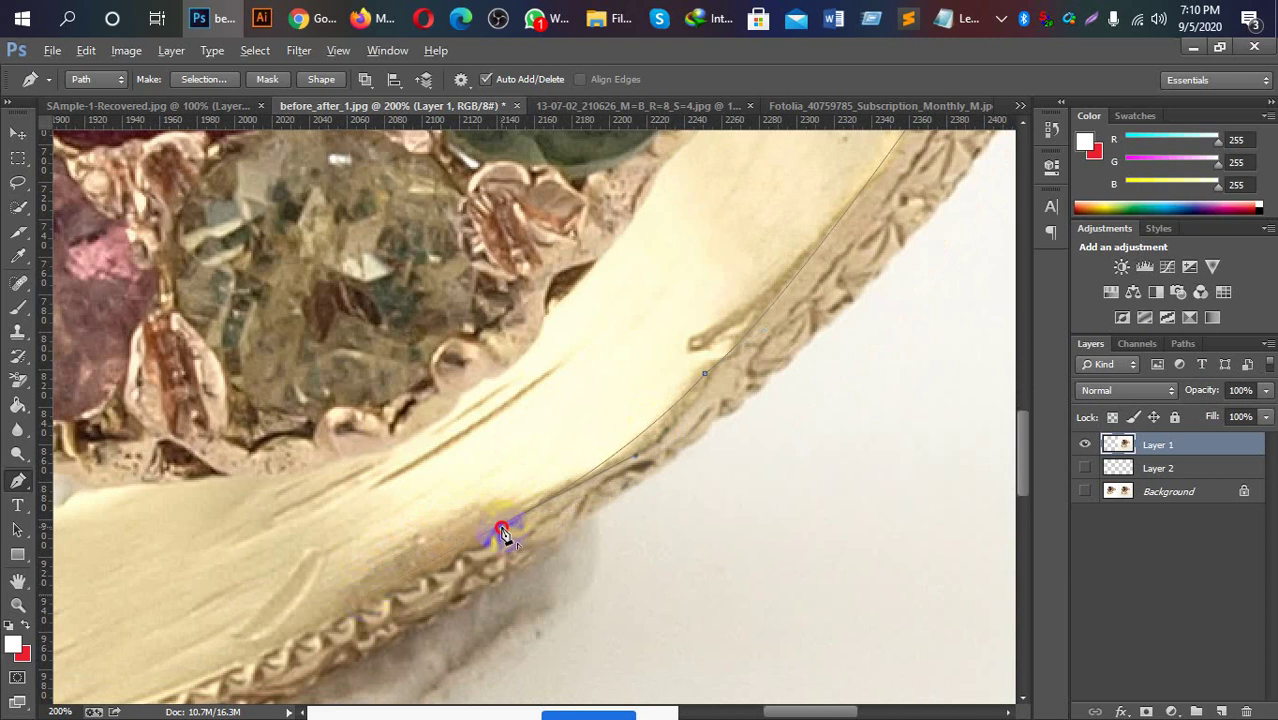
Add another curved anchor further along the gold edge, panning to follow the band.
mouse_move(505, 563)
left_mouse_down()
mouse_move(584, 507)
mouse_move(641, 433)
mouse_move(650, 443)
left_mouse_up()
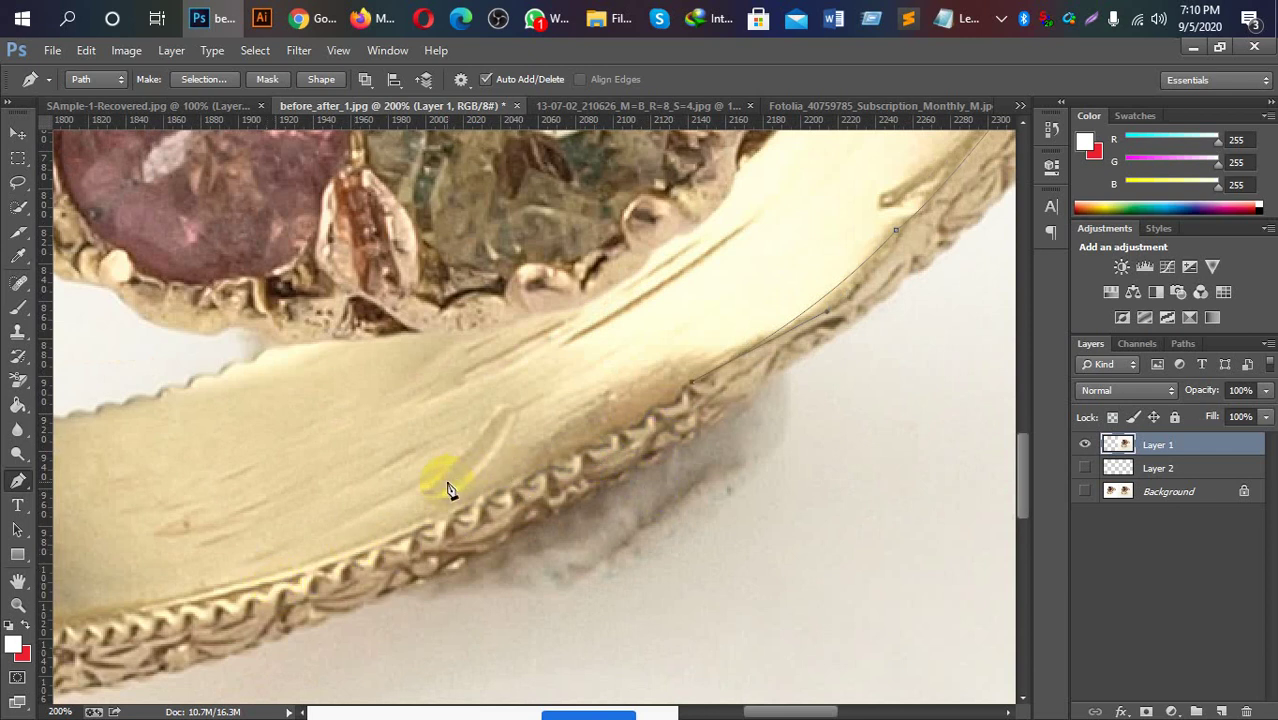
left_click(581, 487)
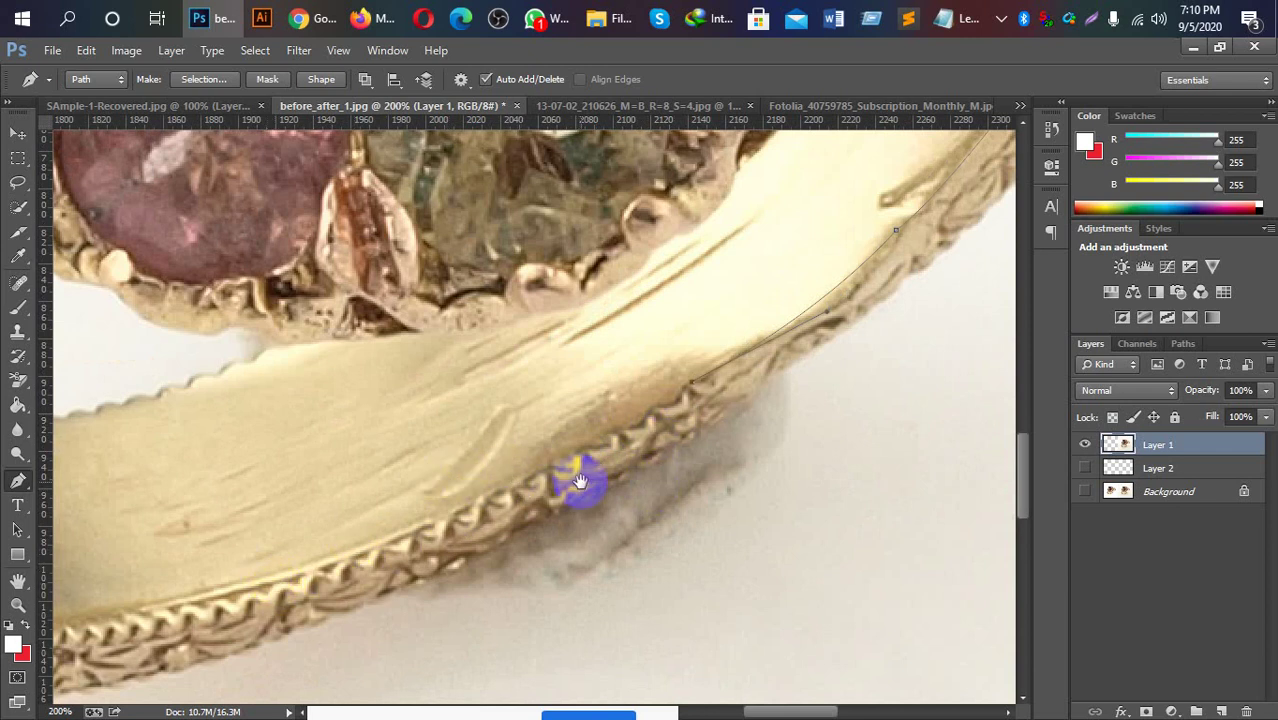
scroll(600, 480, "left", 2)
scroll(600, 480, "down", 1)
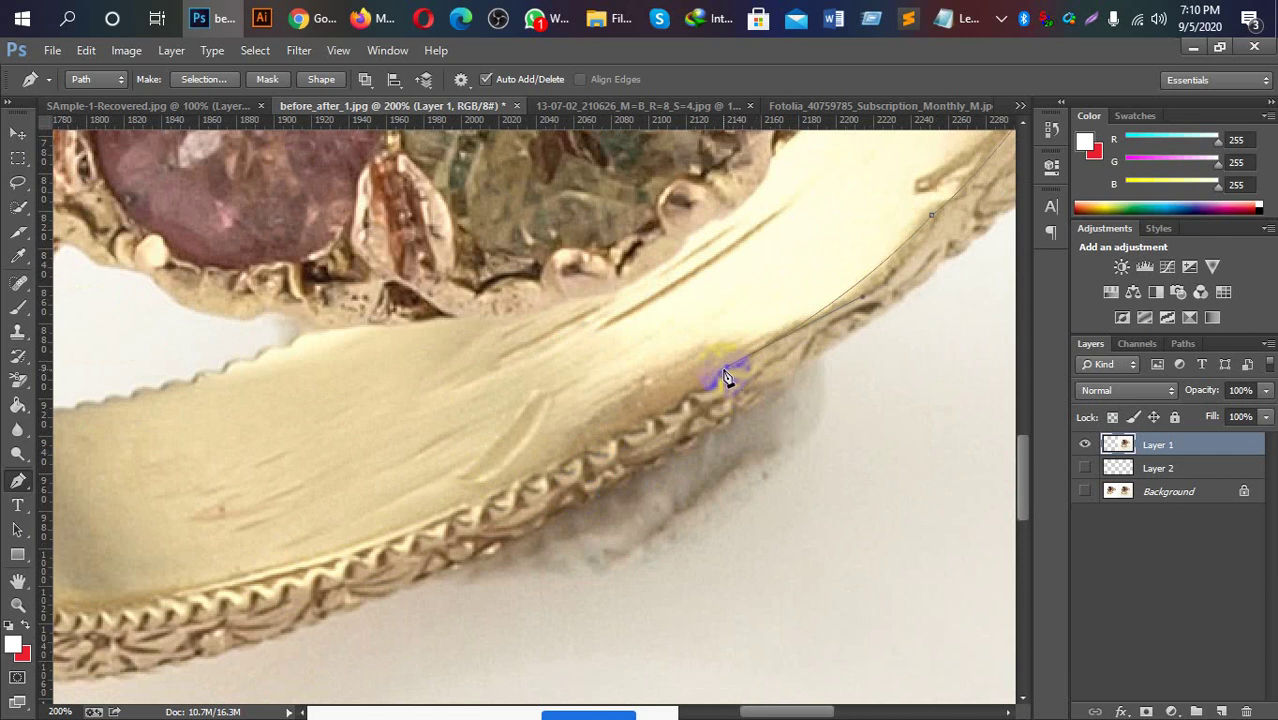
left_click(416, 529)
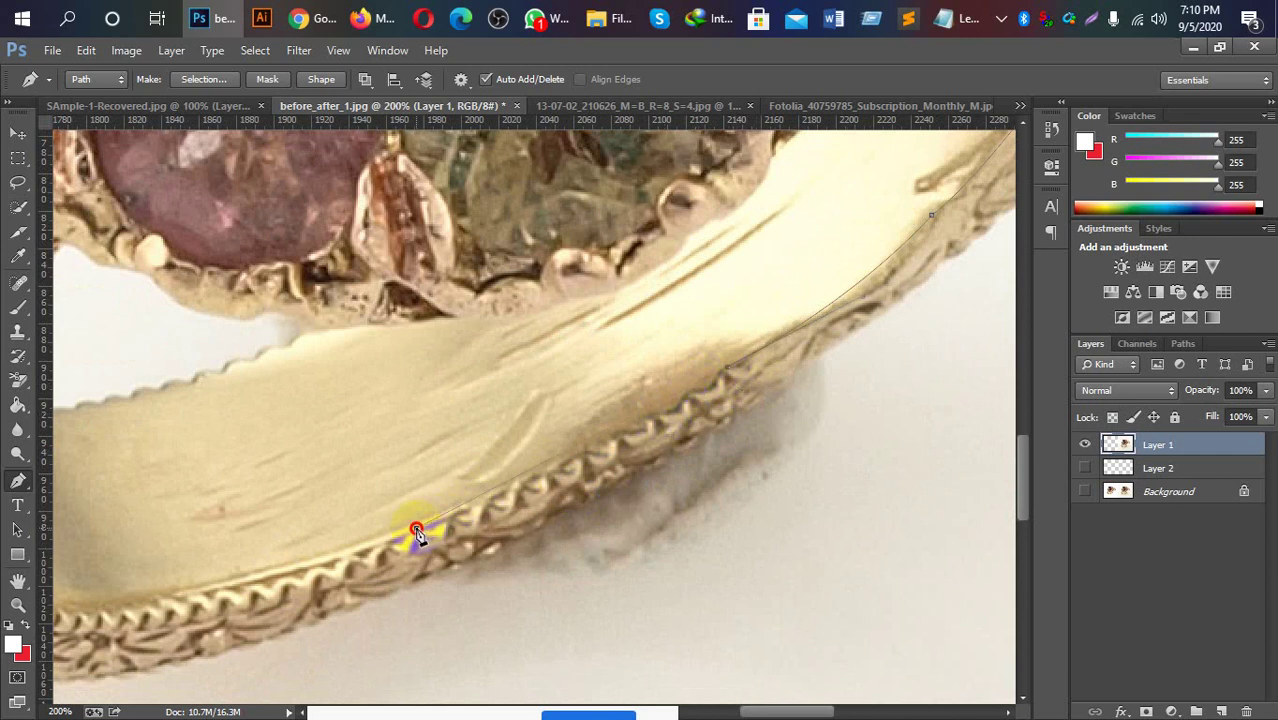
left_click_drag(416, 530, 310, 557)
left_click(417, 530, "alt")
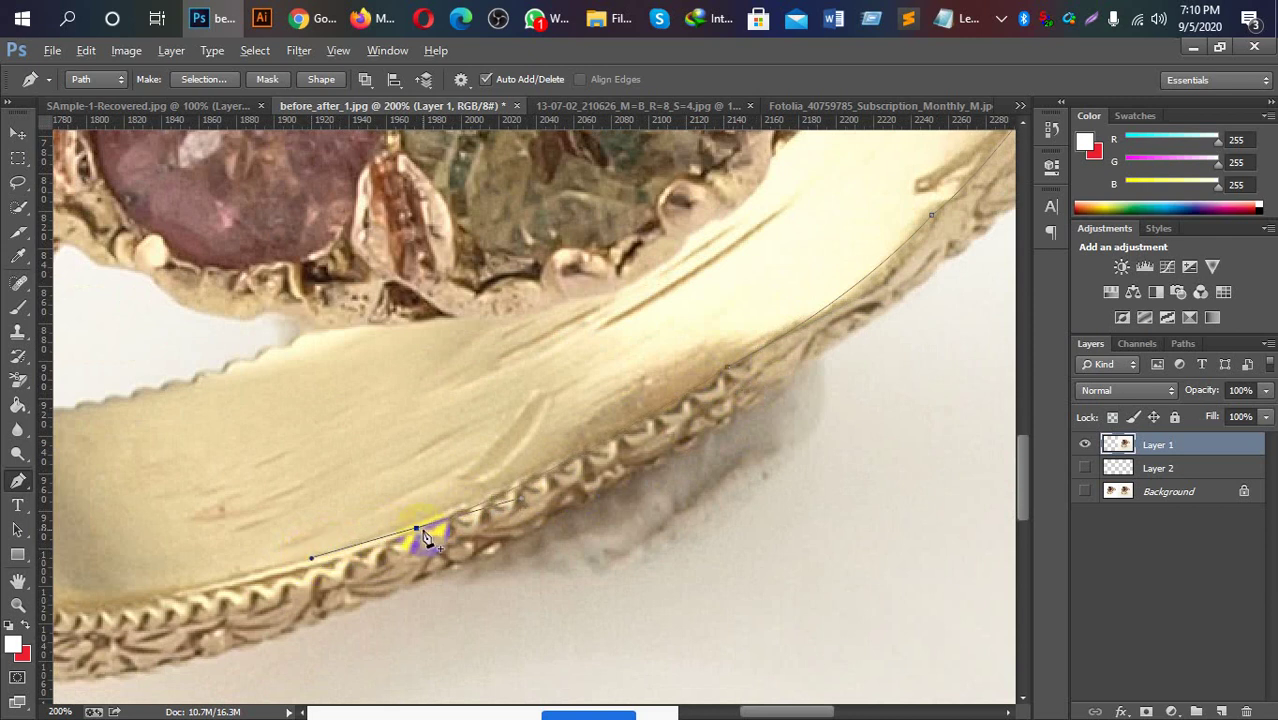
mouse_move(422, 538)
left_mouse_down()
mouse_move(379, 505)
mouse_move(598, 470)
left_mouse_up()
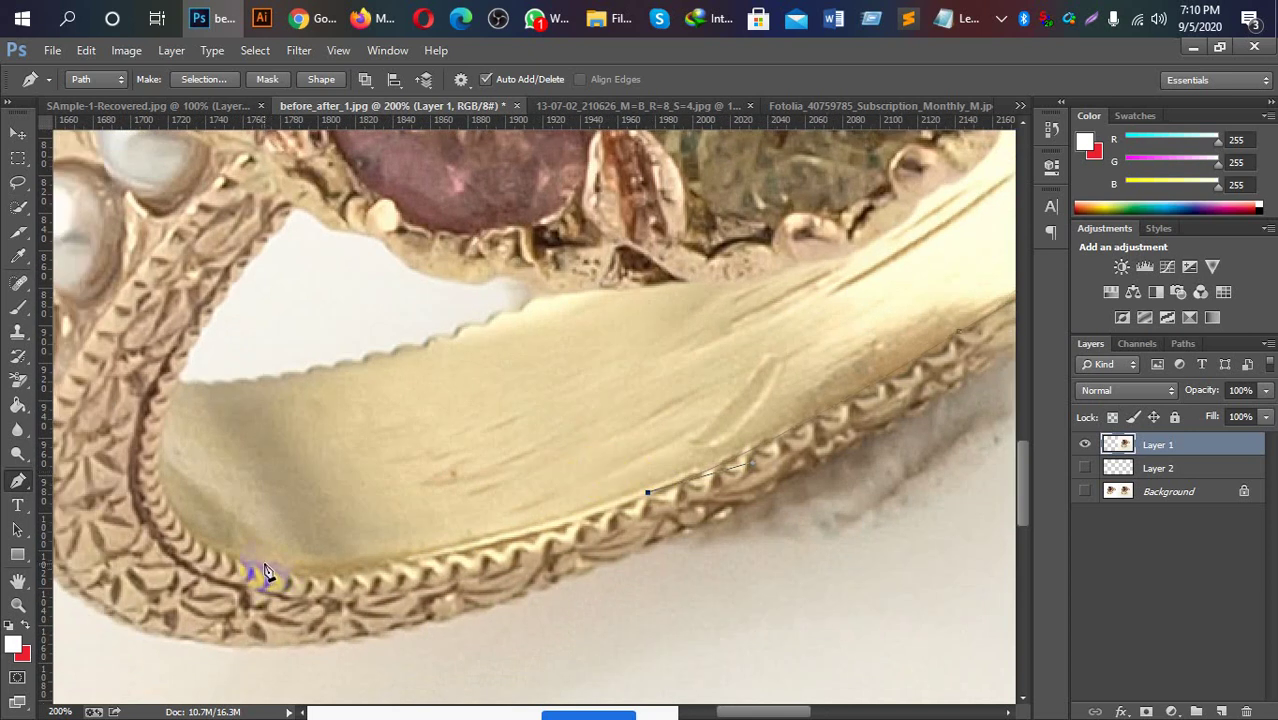
Curve the path around the band's lower bend and up its inner edge.
left_click_drag(265, 566, 55, 550)
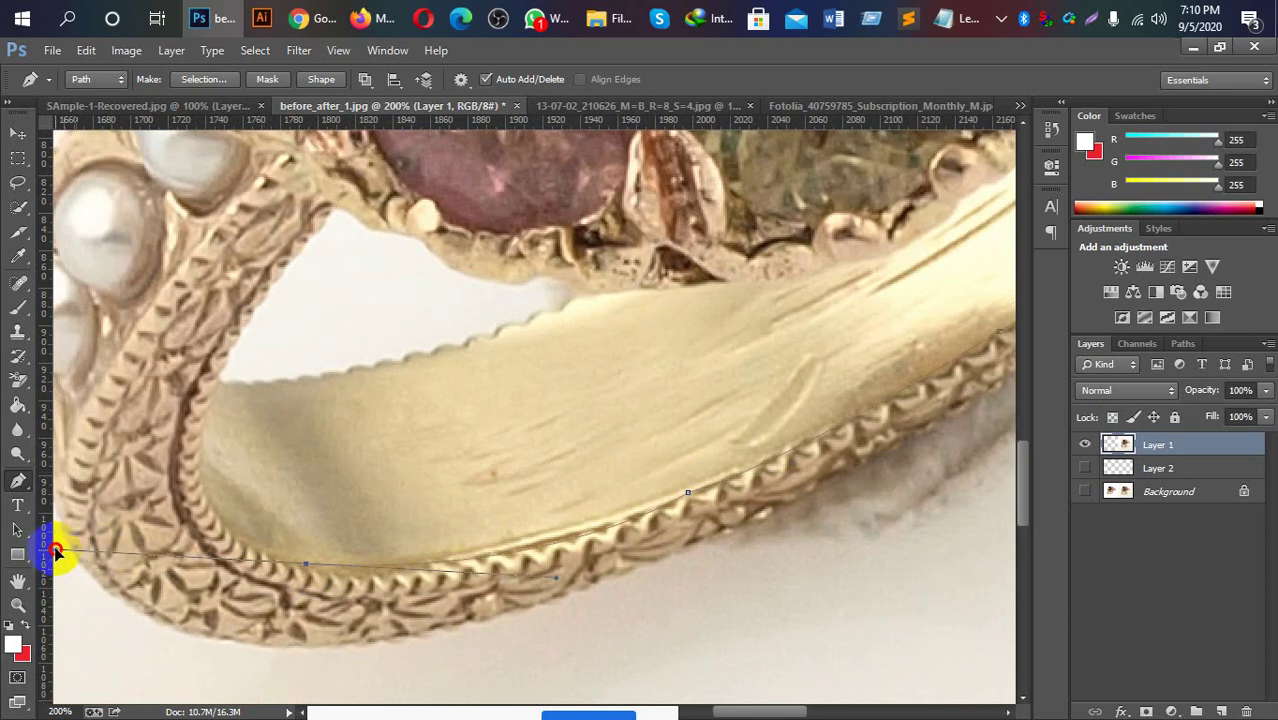
mouse_move(55, 550)
left_mouse_down()
mouse_move(168, 518)
mouse_move(159, 532)
left_mouse_up()
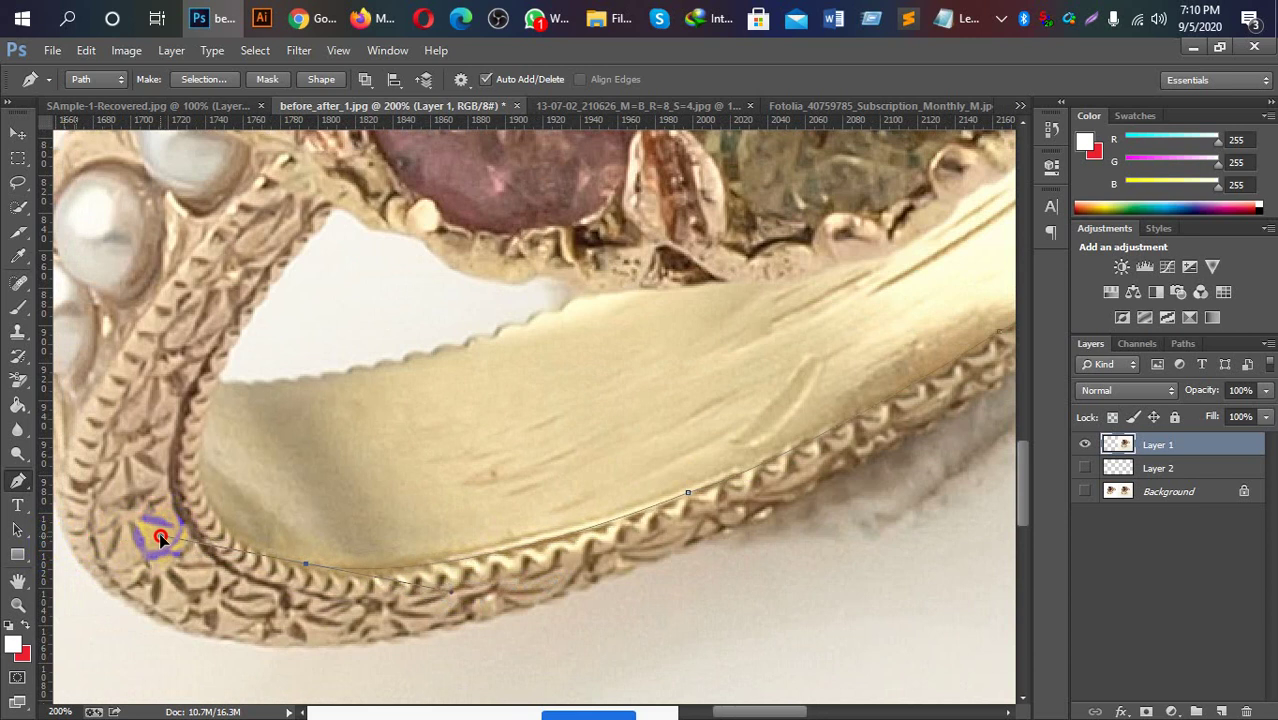
left_click_drag(159, 532, 159, 532)
left_click(305, 565)
left_click_drag(365, 435, 404, 432)
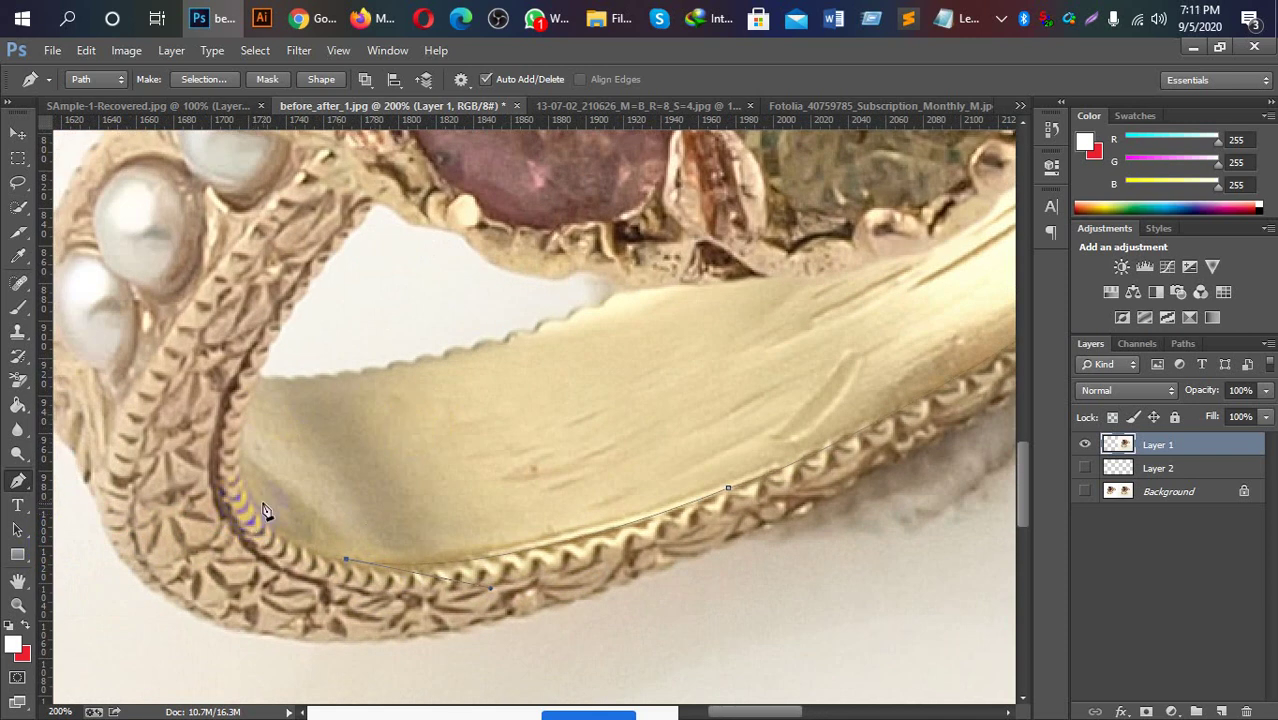
left_click(249, 389)
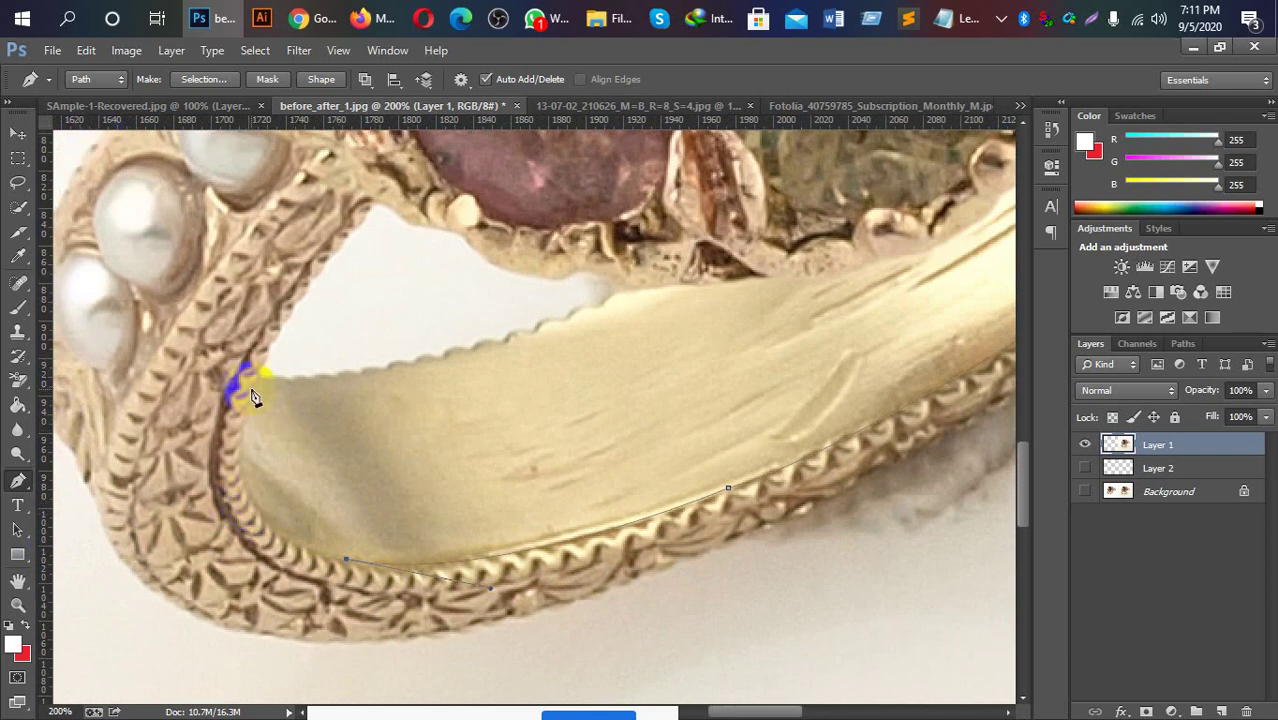
mouse_move(249, 389)
left_mouse_down()
mouse_move(283, 237)
mouse_move(296, 241)
left_mouse_up()
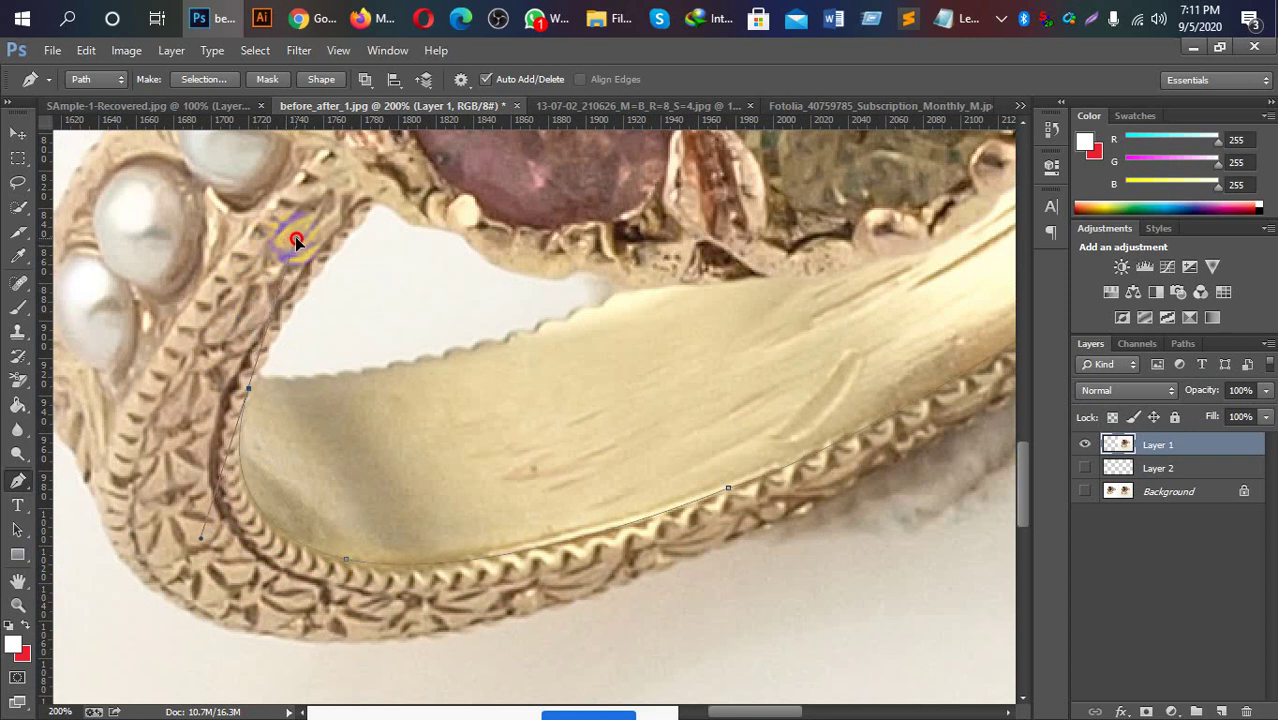
left_click_drag(296, 241, 299, 245)
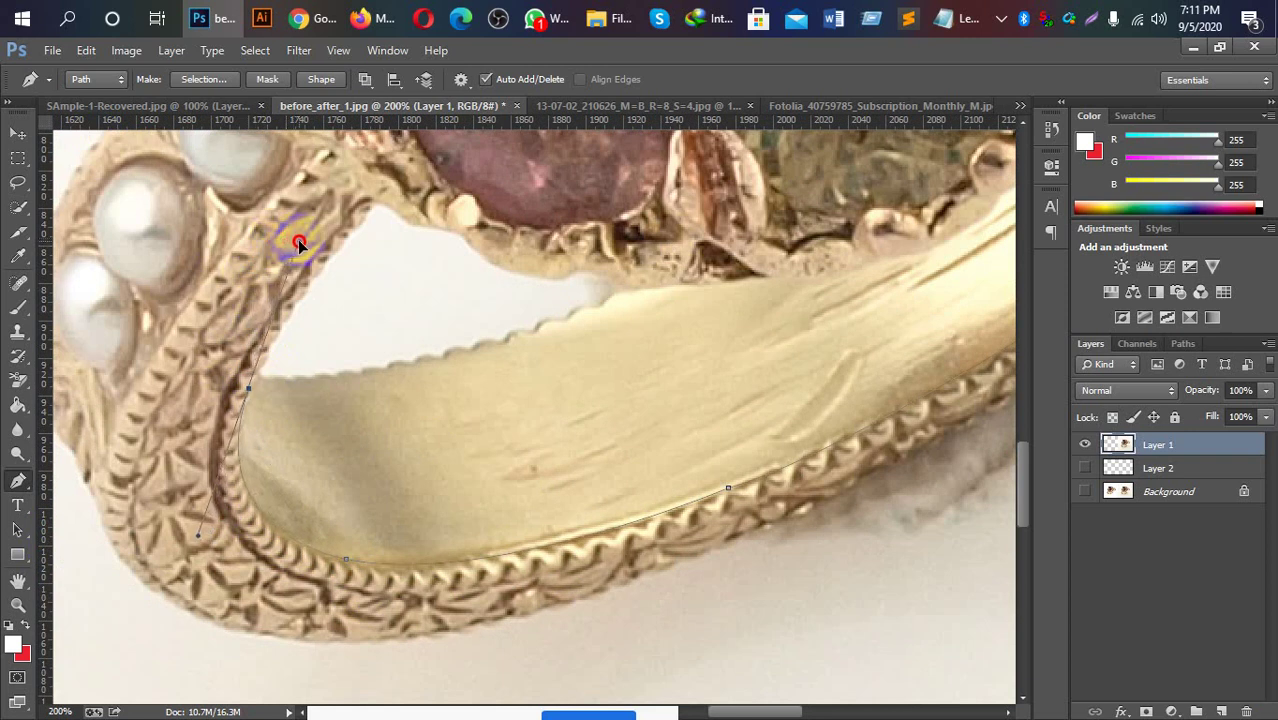
left_click(253, 393, "alt")
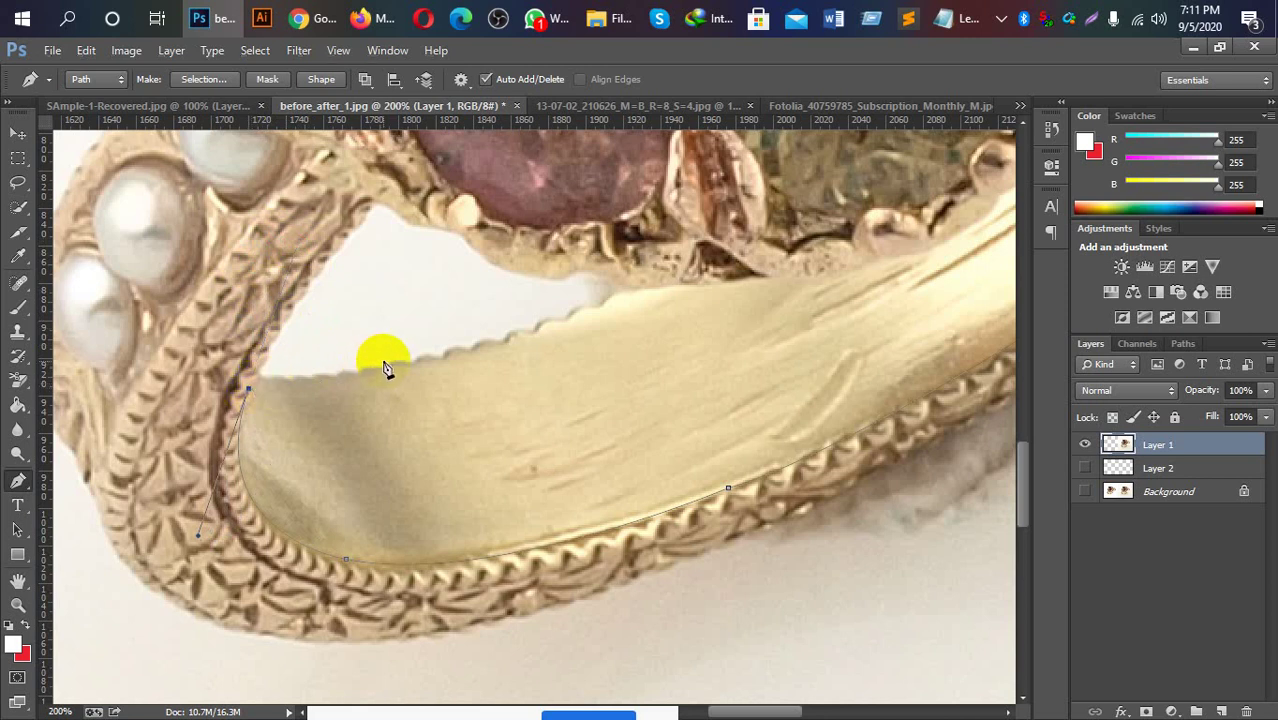
Add a corner anchor at the band's upper edge and a curved anchor along its top.
left_click(258, 380)
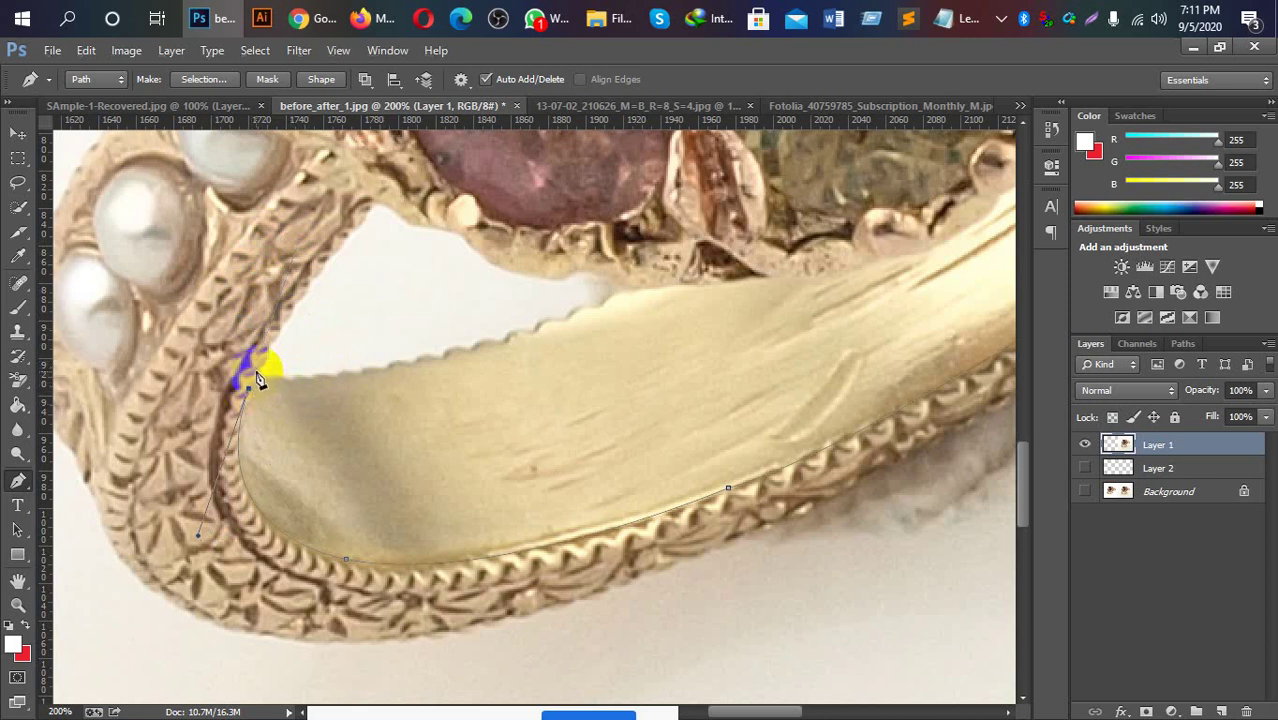
left_click(258, 376)
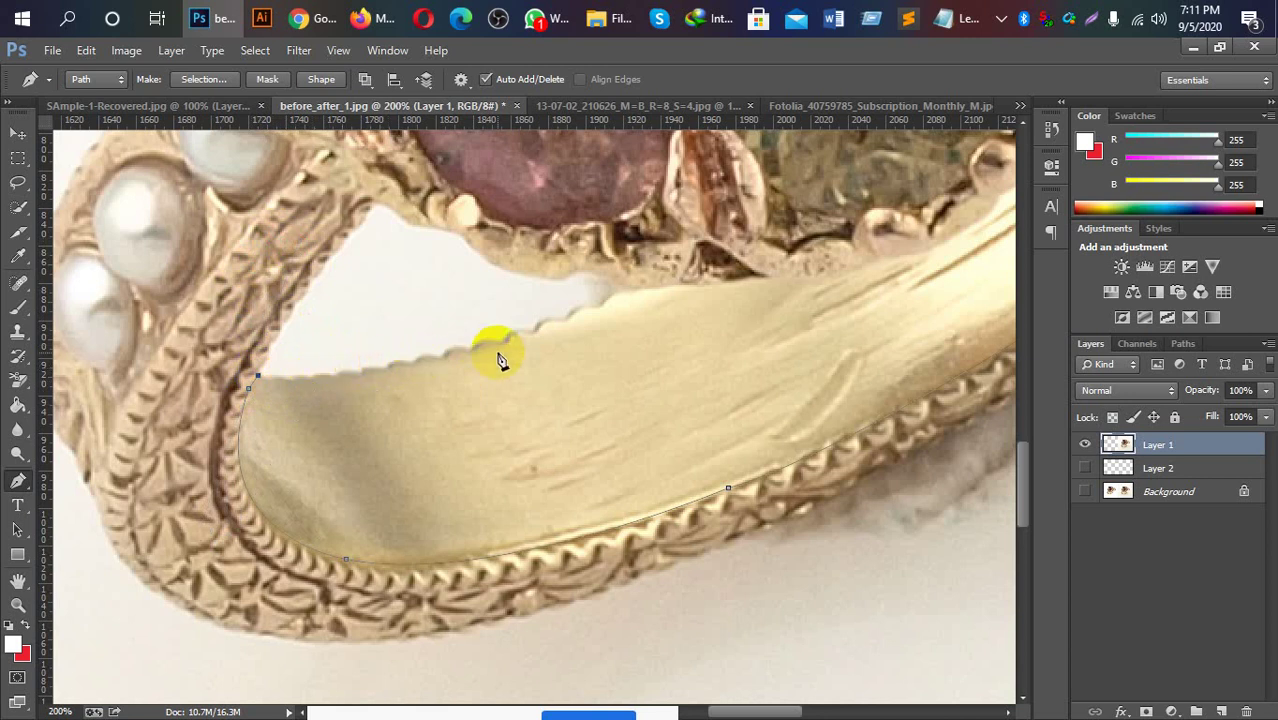
left_click_drag(708, 409, 652, 447)
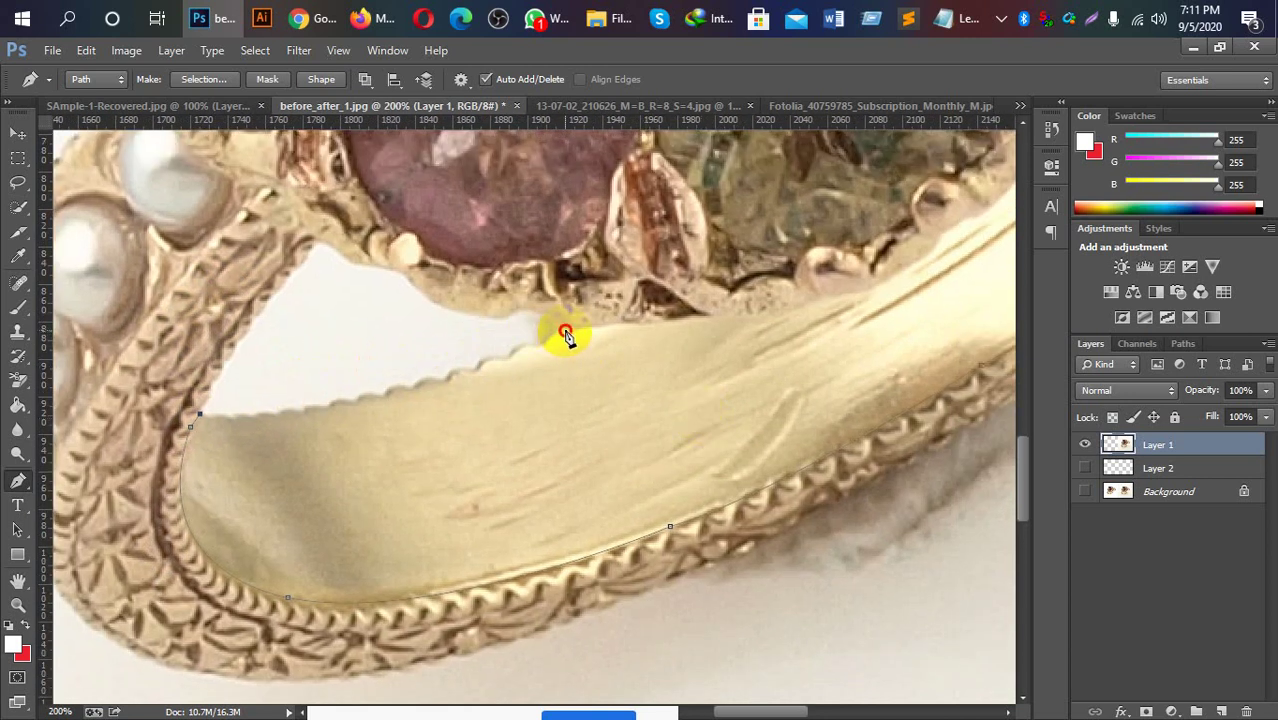
mouse_move(565, 331)
left_mouse_down()
mouse_move(675, 262)
mouse_move(781, 228)
left_mouse_up()
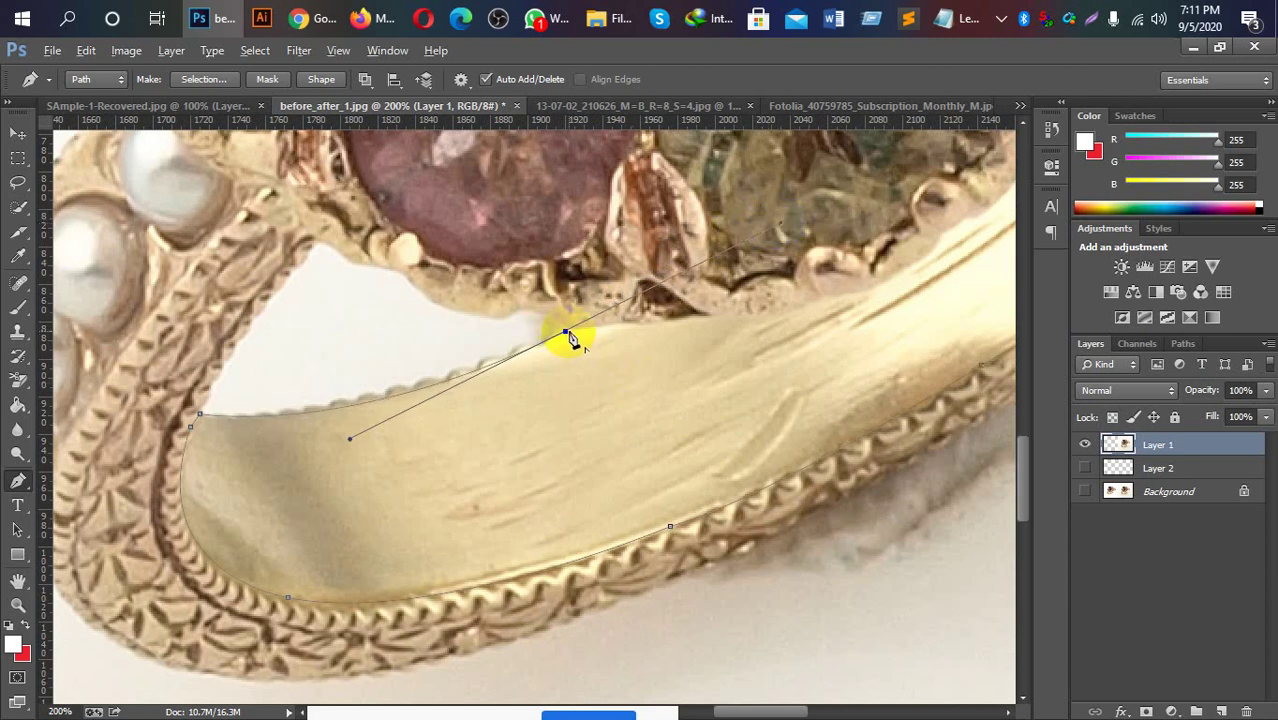
left_click(565, 331, "alt")
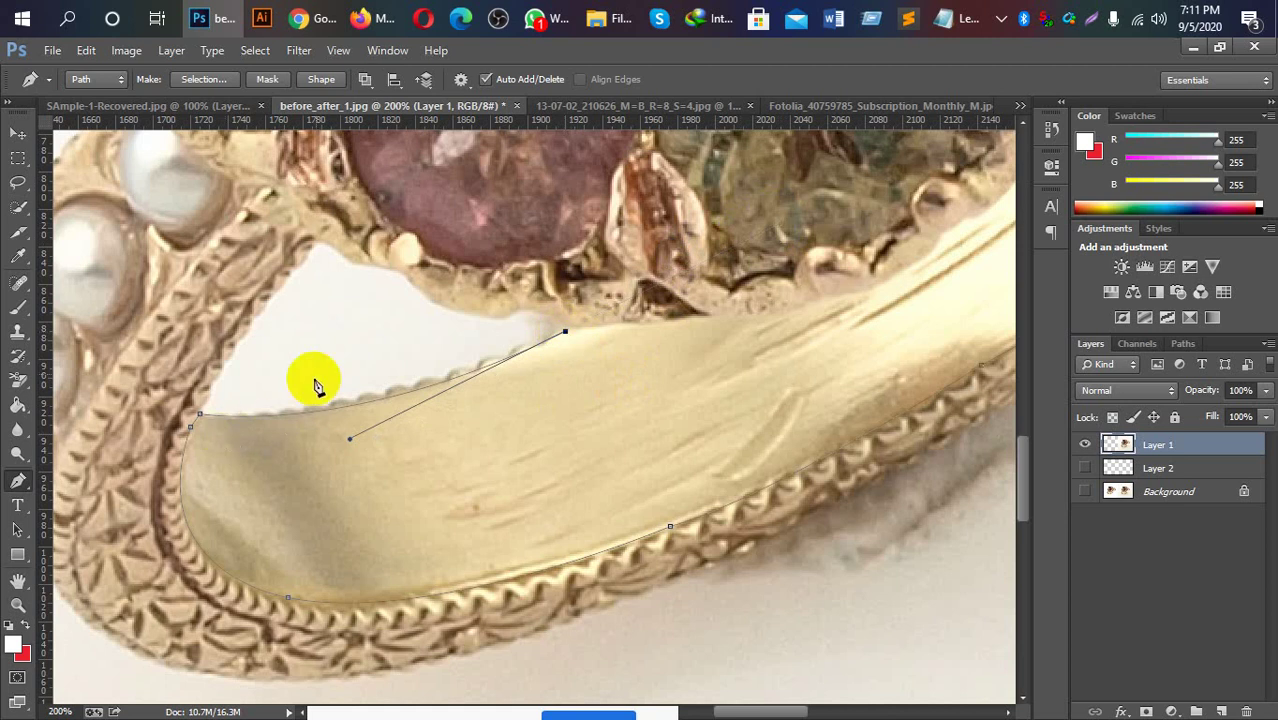
left_click_drag(612, 447, 374, 559)
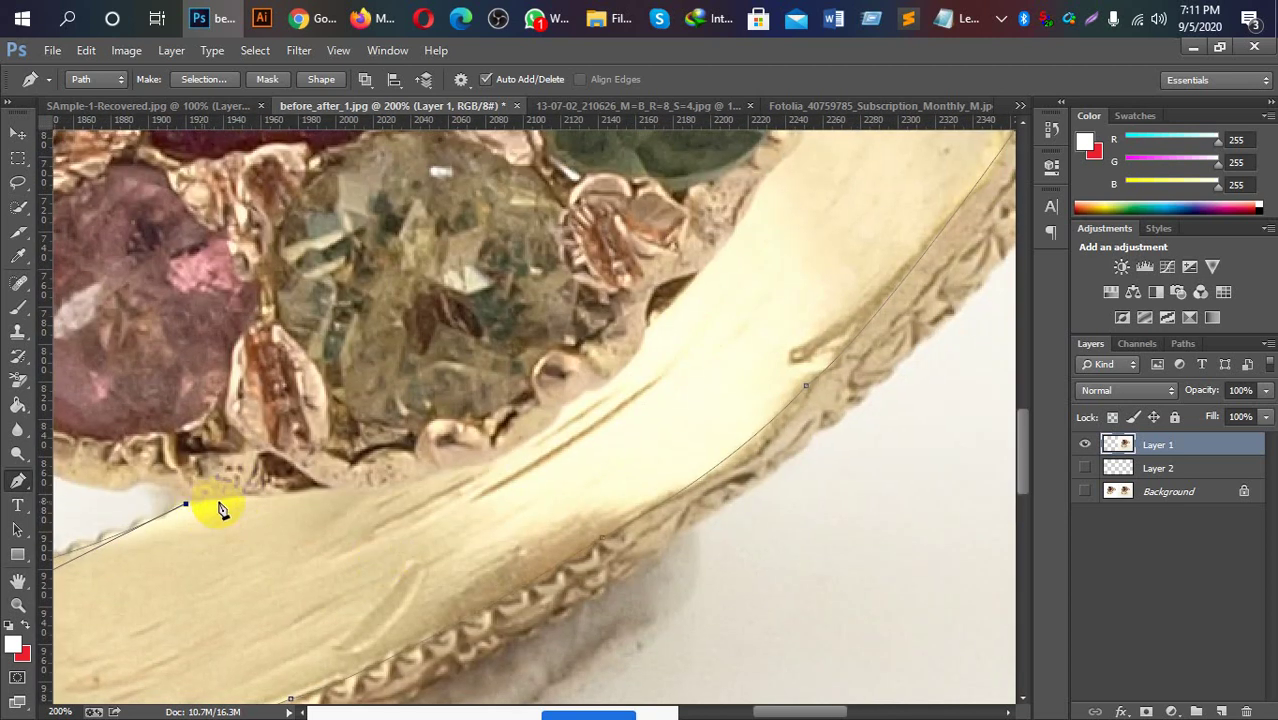
Extend the path along the upper edge with curved and corner anchors below the stones.
left_click_drag(219, 501, 273, 501)
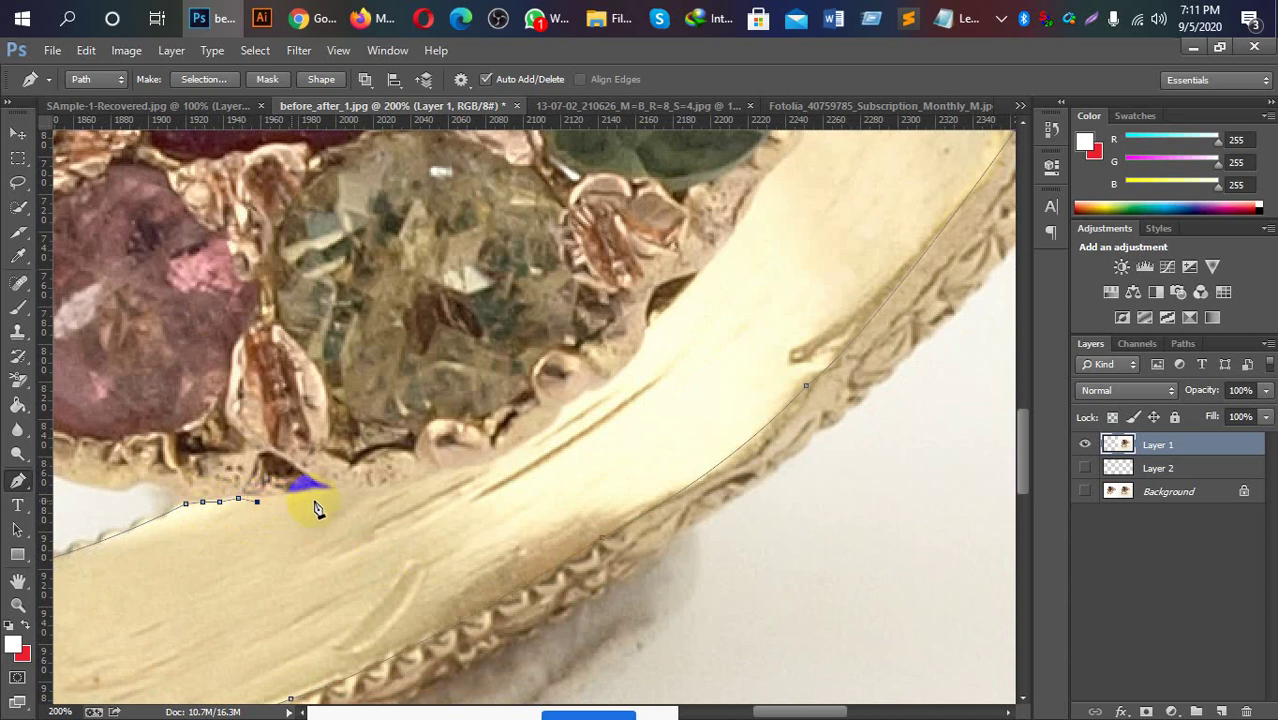
left_click(313, 493)
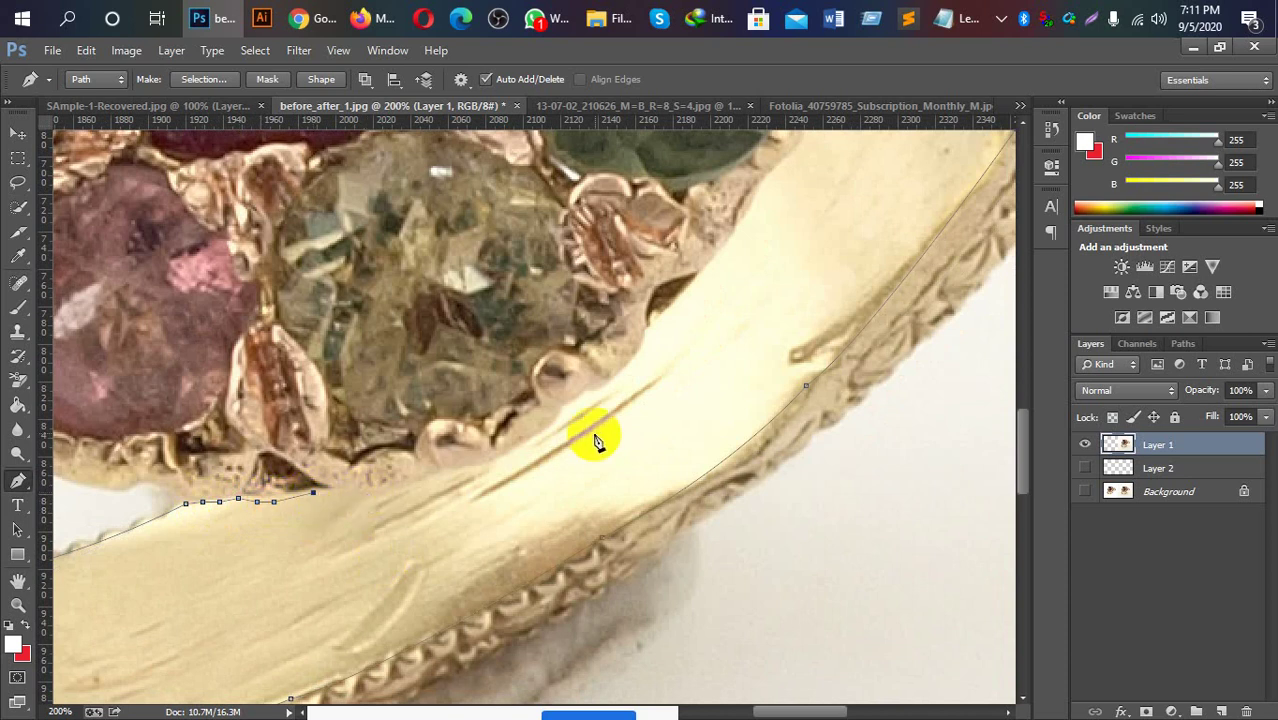
left_click_drag(651, 326, 778, 147)
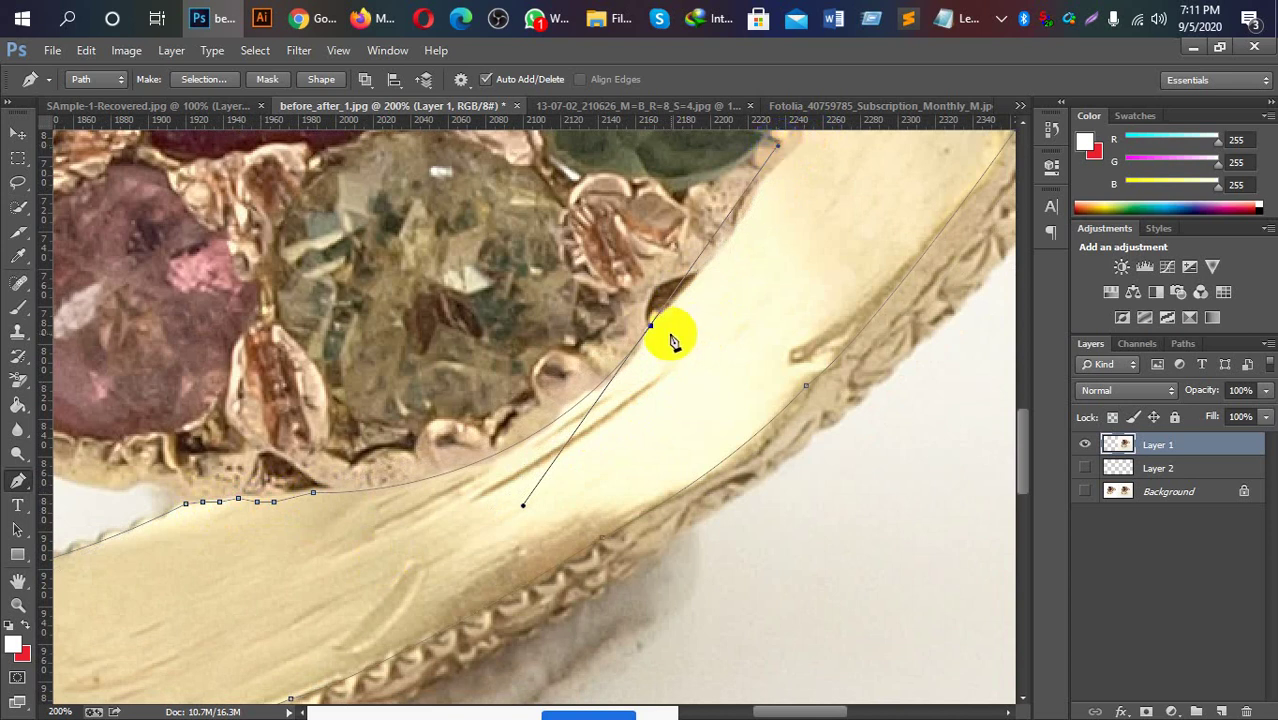
left_click(651, 326, "alt")
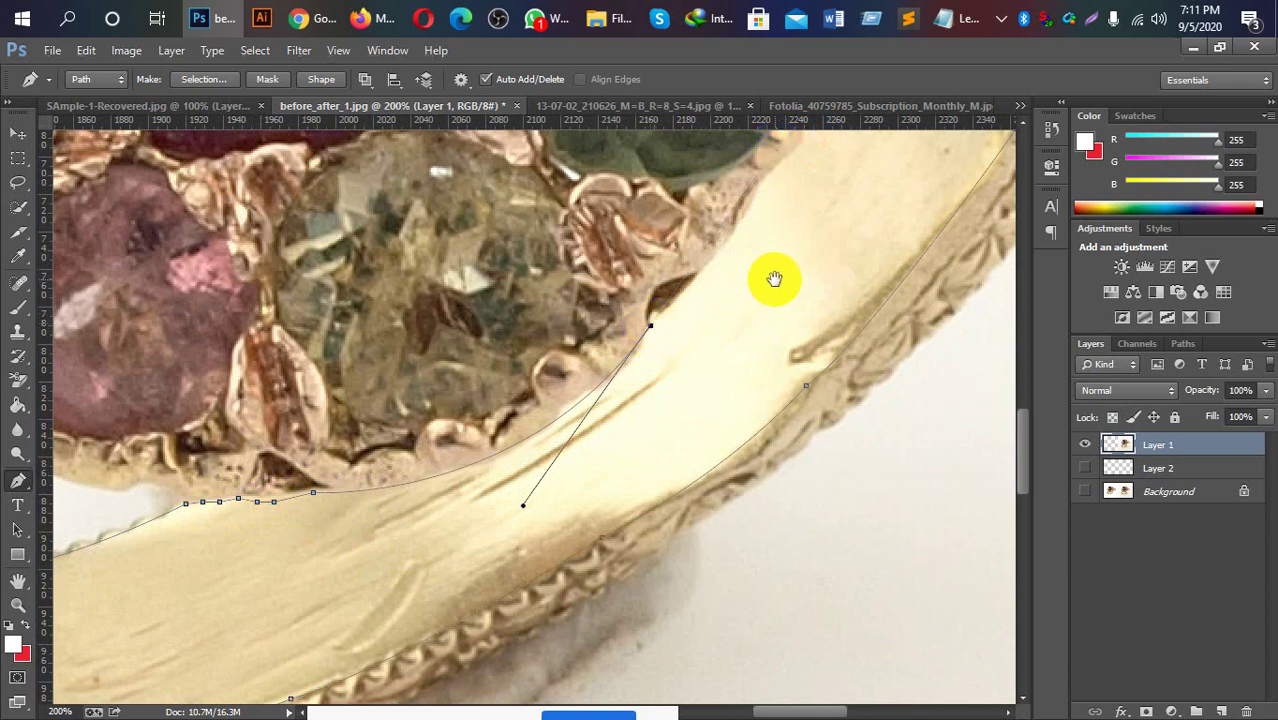
left_click_drag(773, 277, 655, 481)
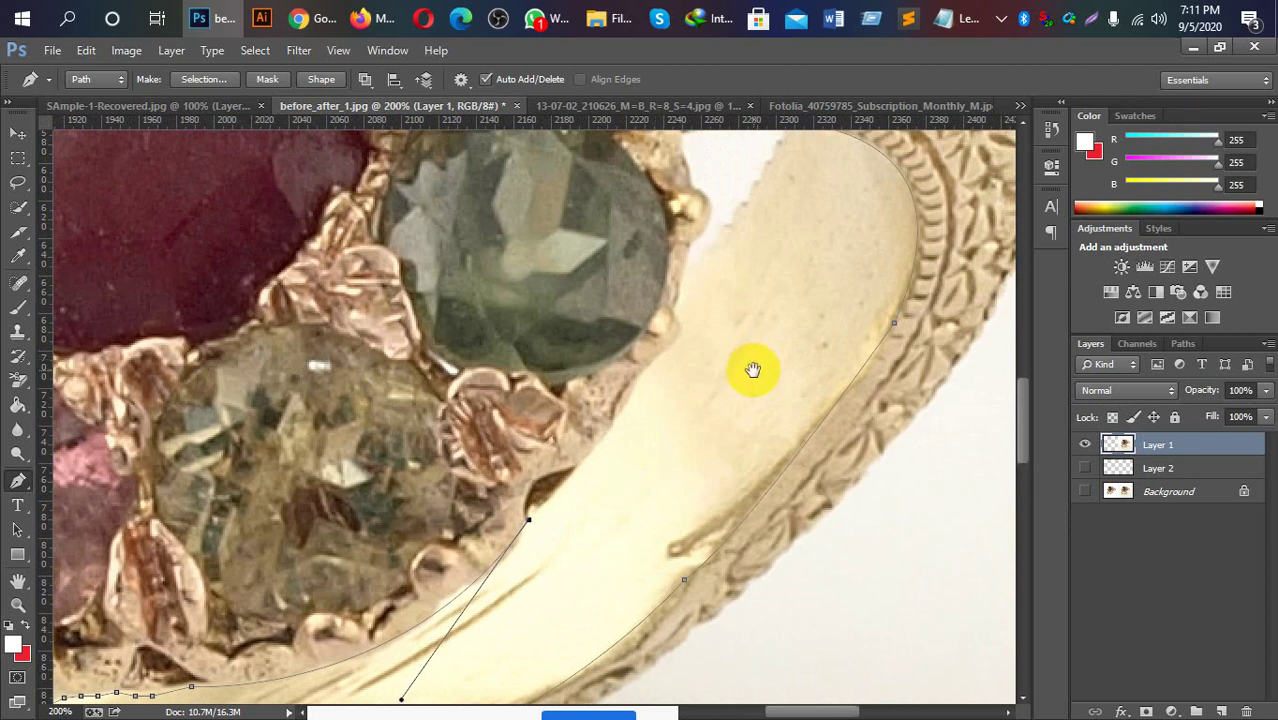
left_click_drag(750, 368, 739, 408)
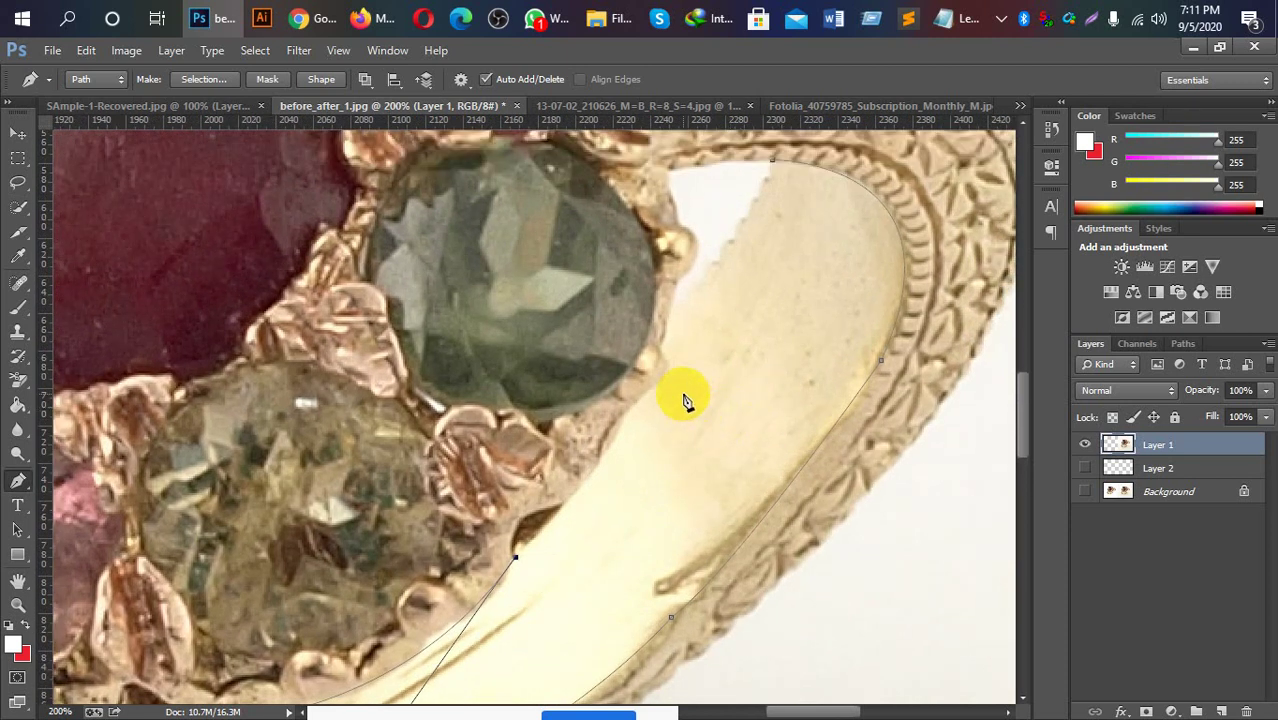
Add anchors beside the green stone and close the path with a curve at its start.
left_click_drag(667, 362, 708, 286)
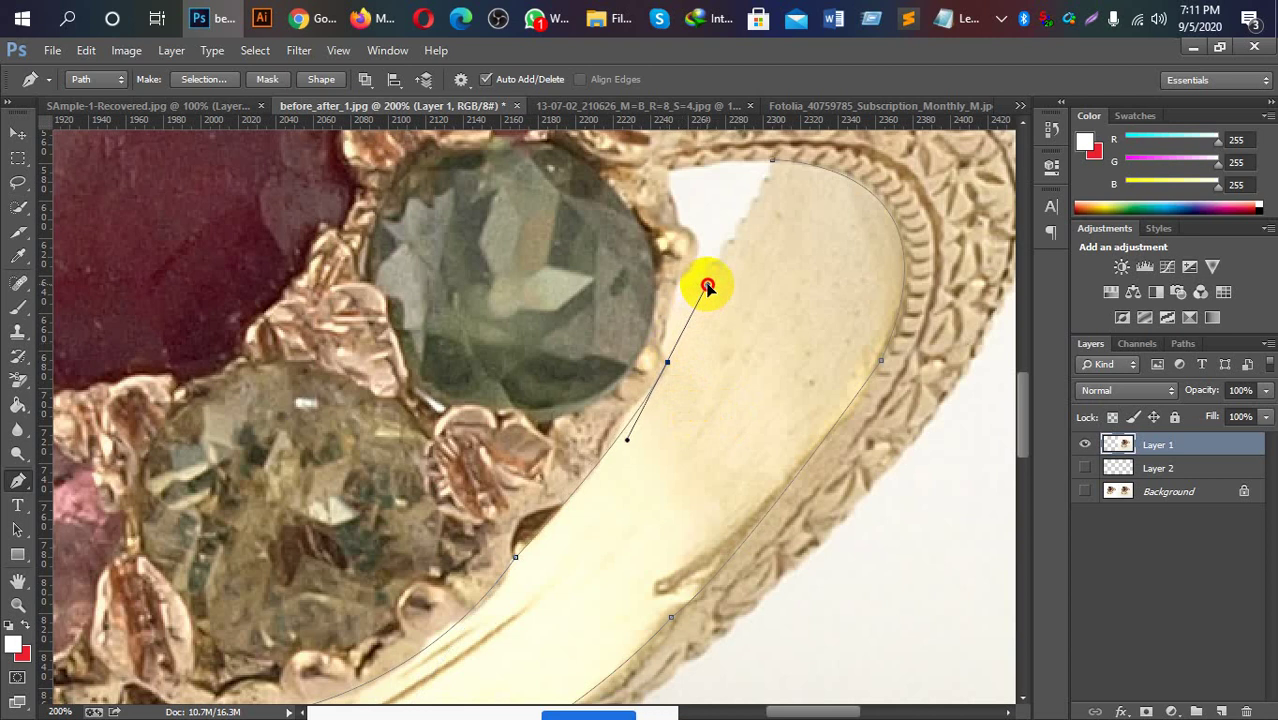
left_click(668, 362, "alt")
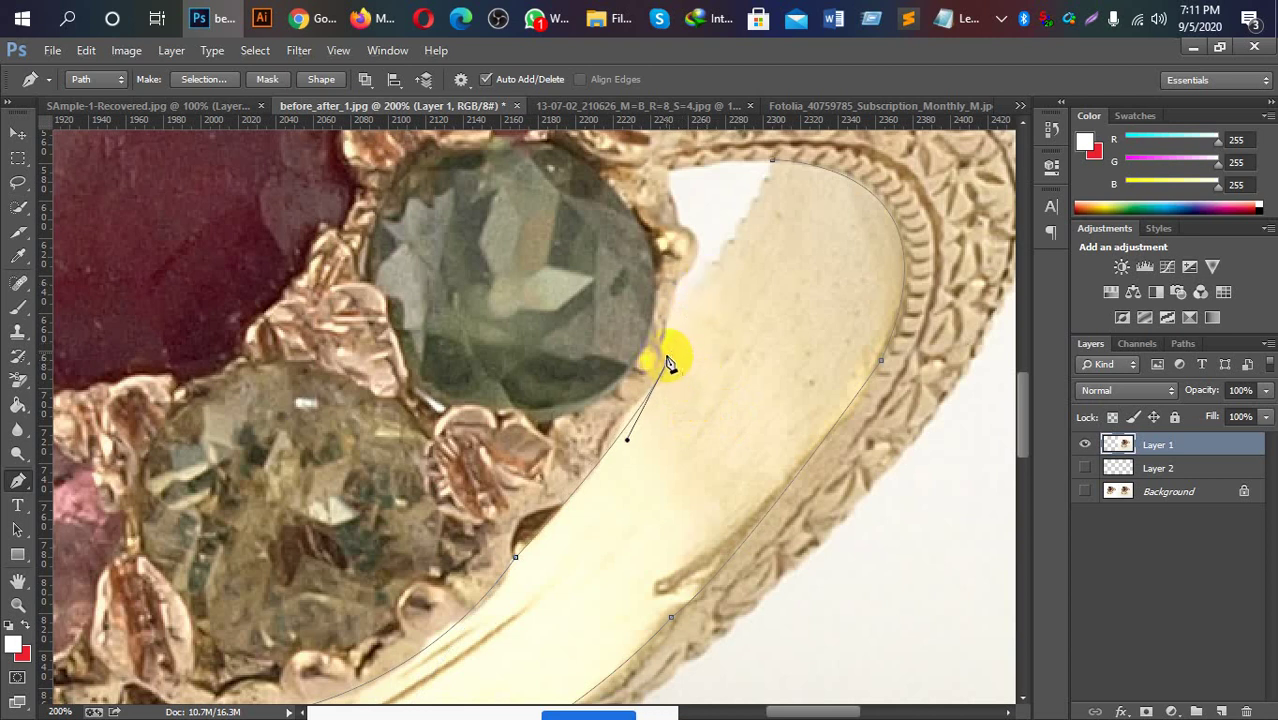
left_click(673, 304)
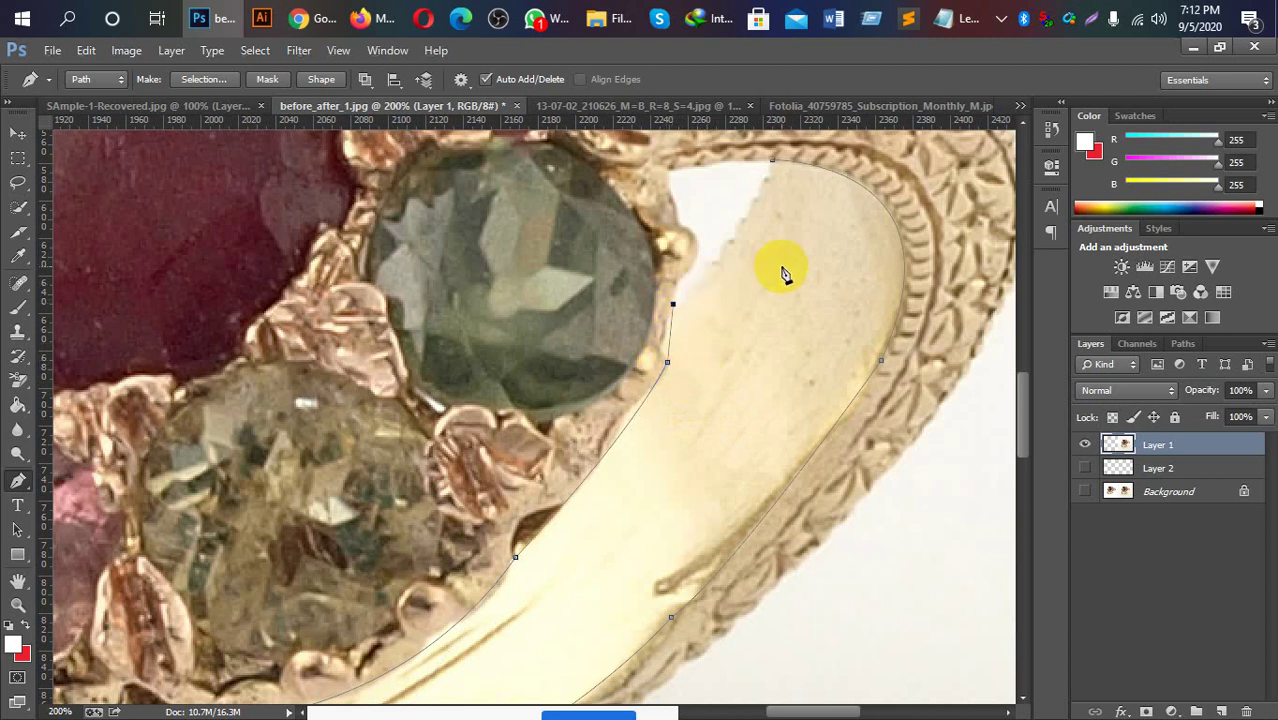
scroll(797, 330, "up", 2)
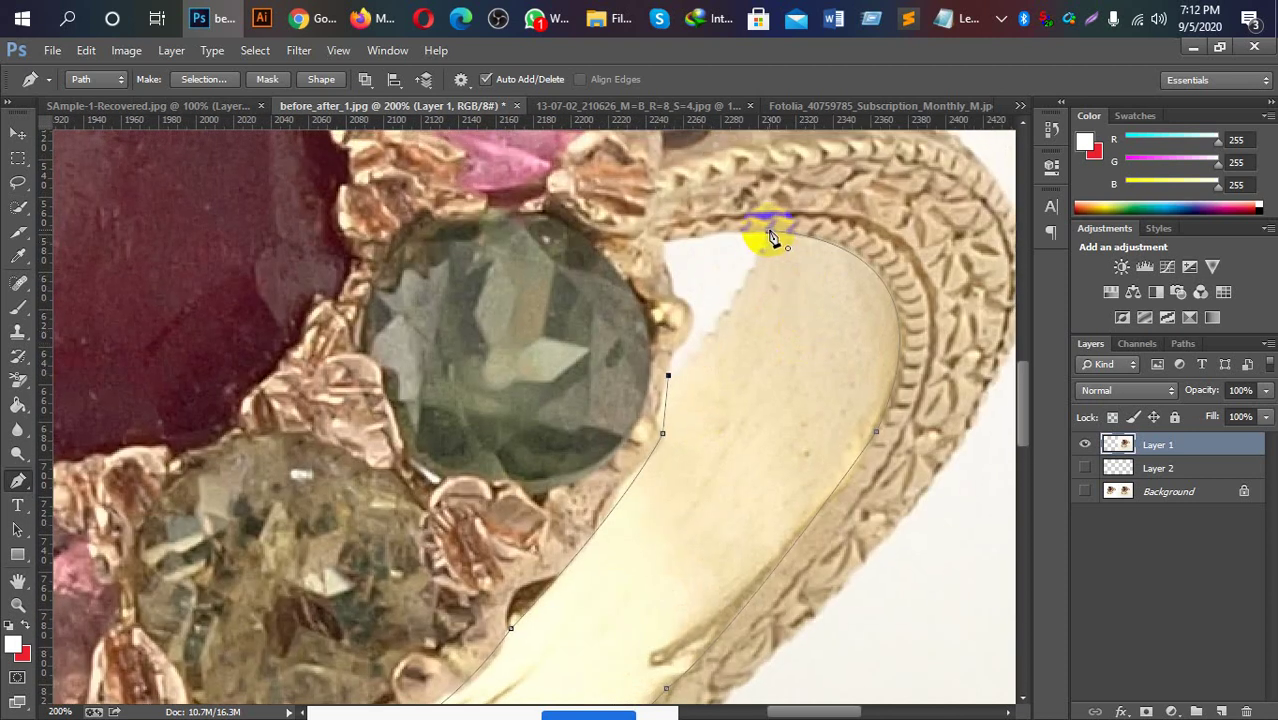
mouse_move(770, 236)
left_mouse_down()
mouse_move(806, 130)
mouse_move(824, 178)
left_mouse_up()
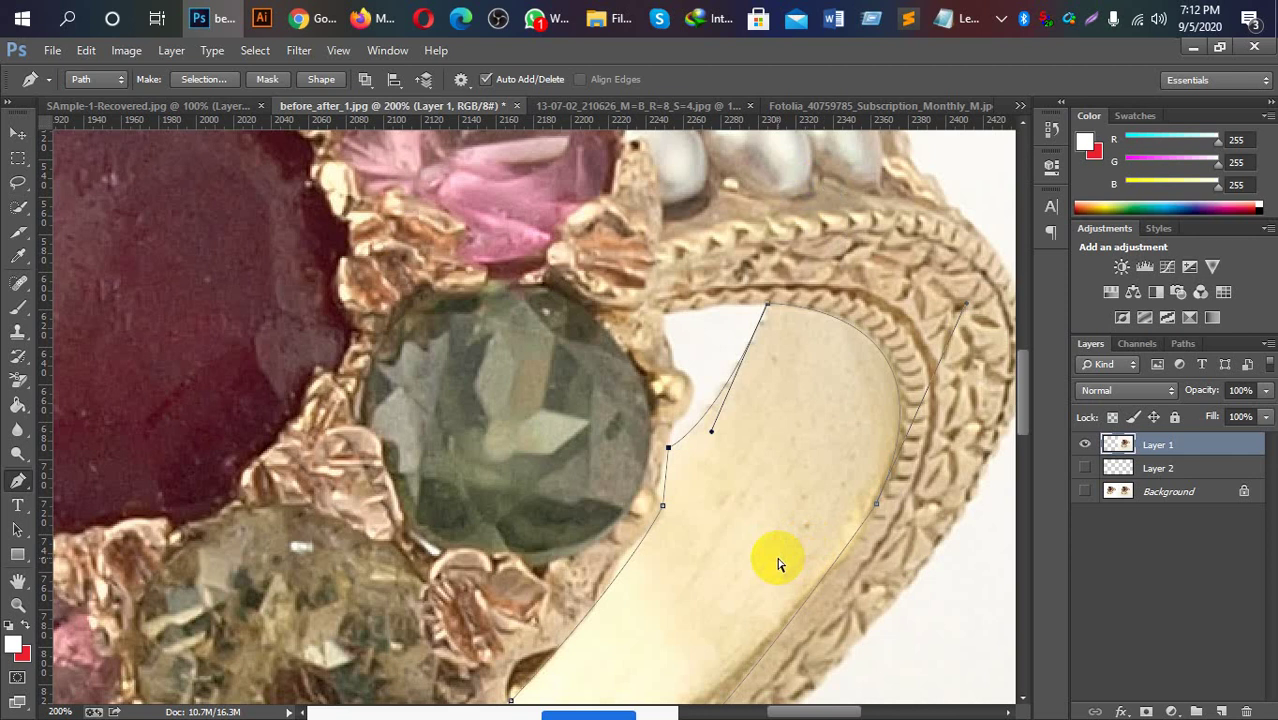
View the image at 100% centred on the band path and open its right-click menu.
key("ctrl+0")
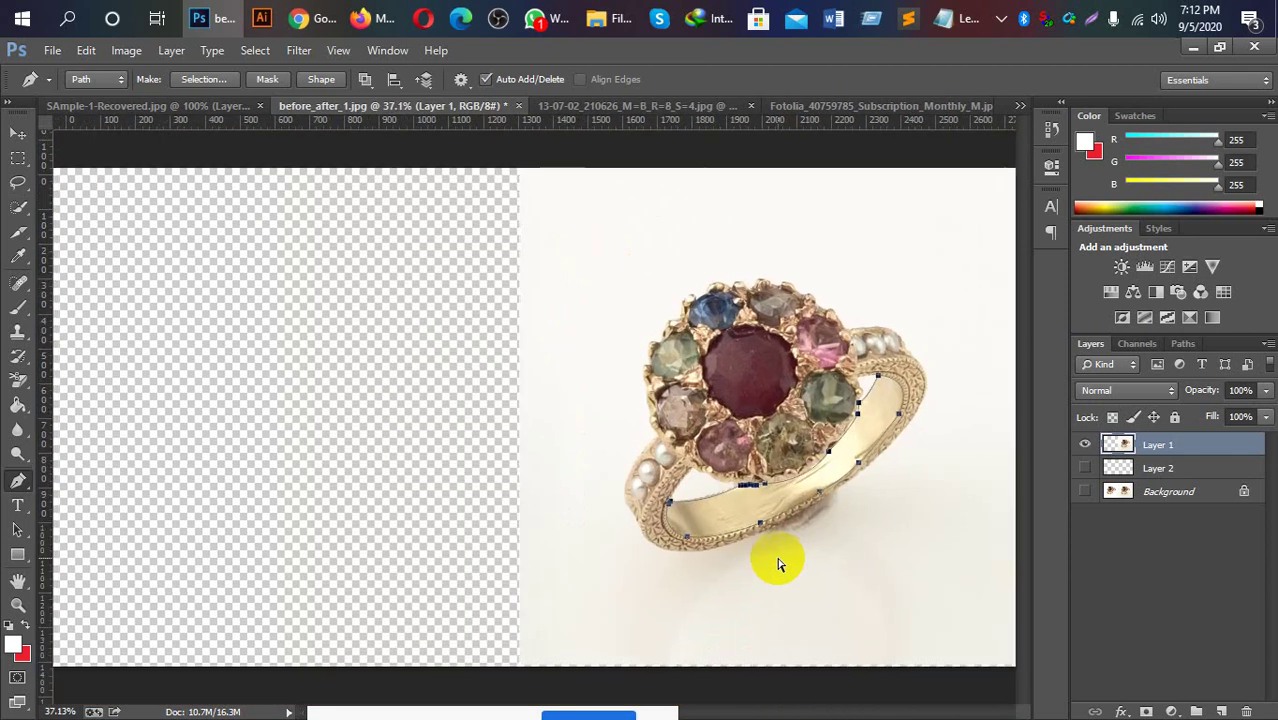
key("ctrl+1")
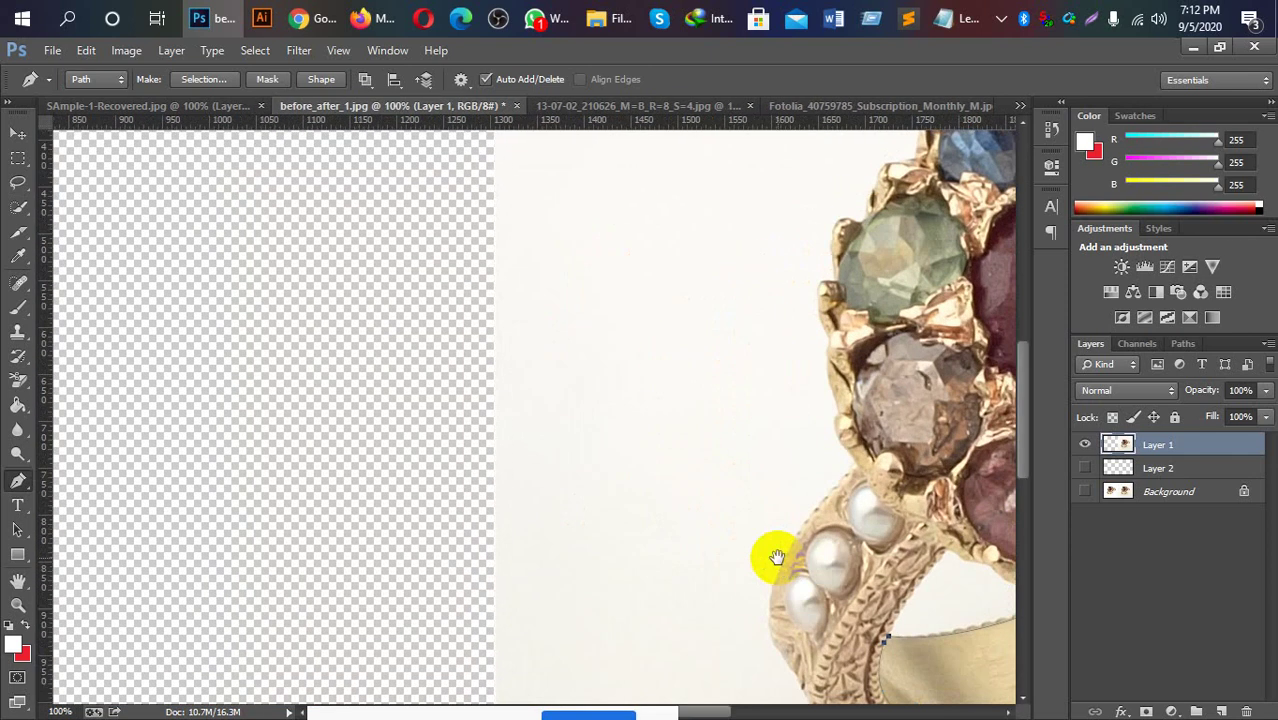
left_click_drag(842, 485, 485, 451)
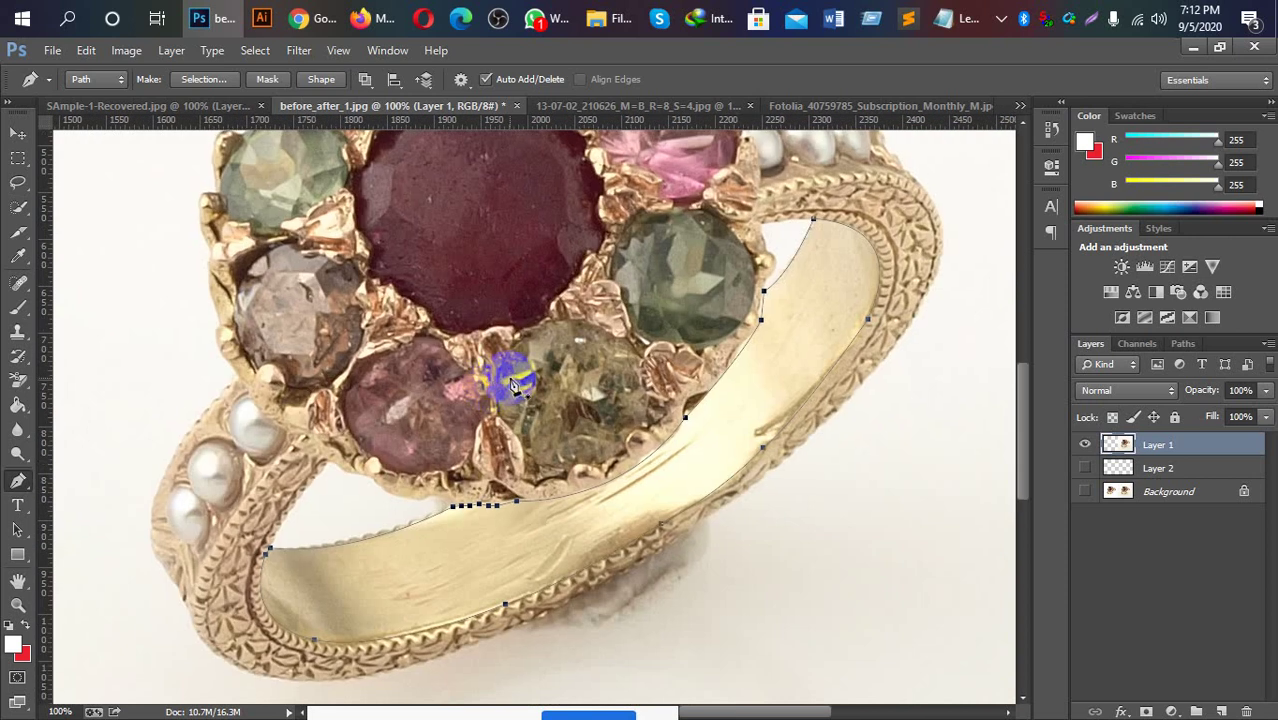
right_click(686, 458)
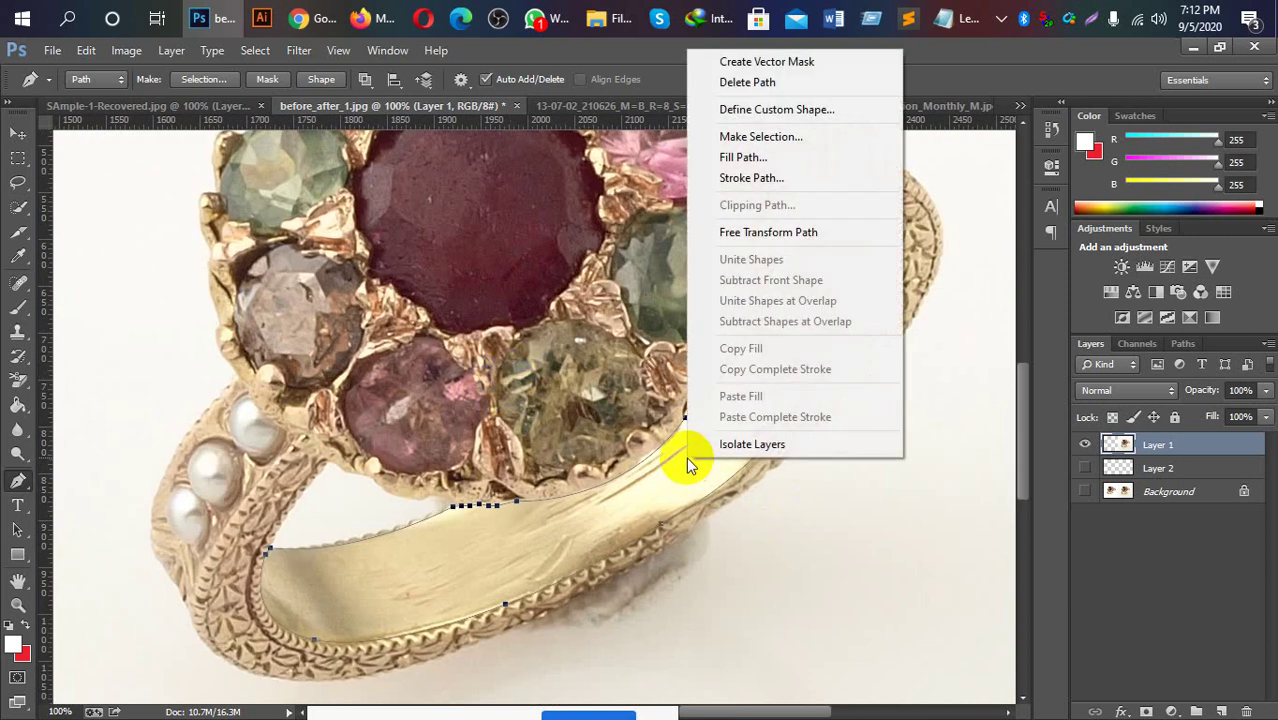
Make a selection from the band path with feather radius 0 and copy it to new Layer 3.
left_click(791, 139)
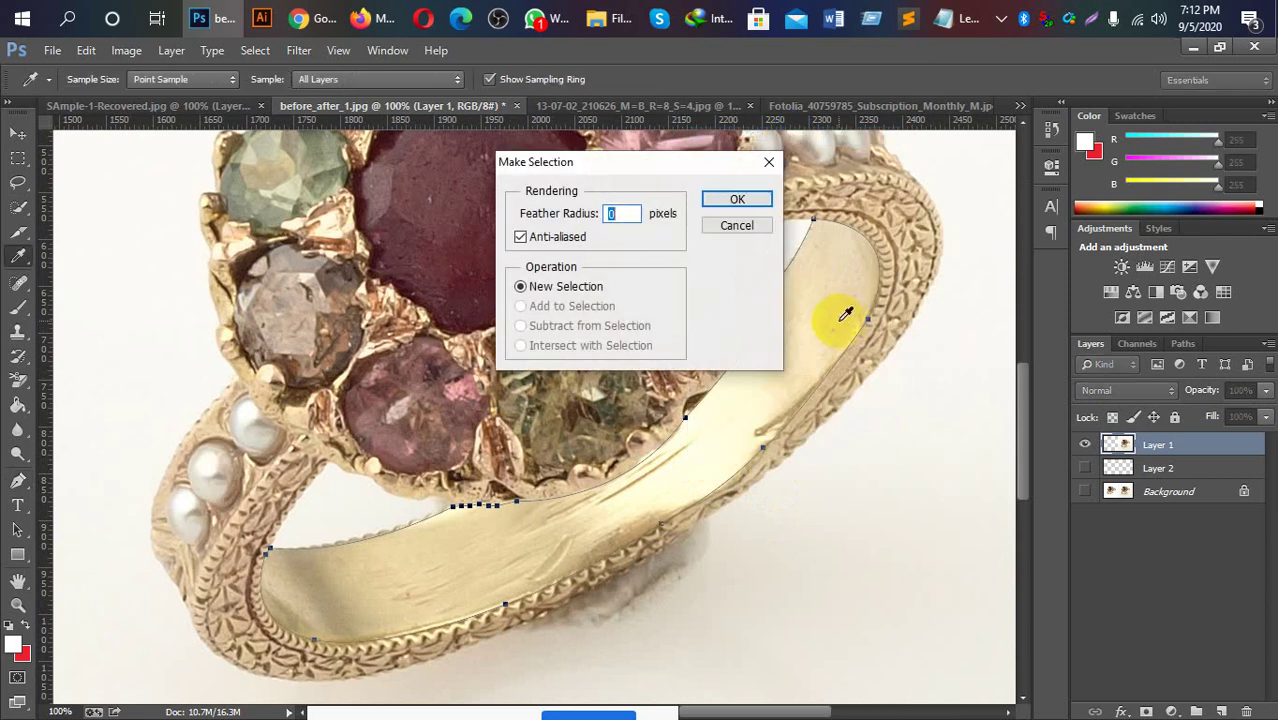
left_click(735, 201)
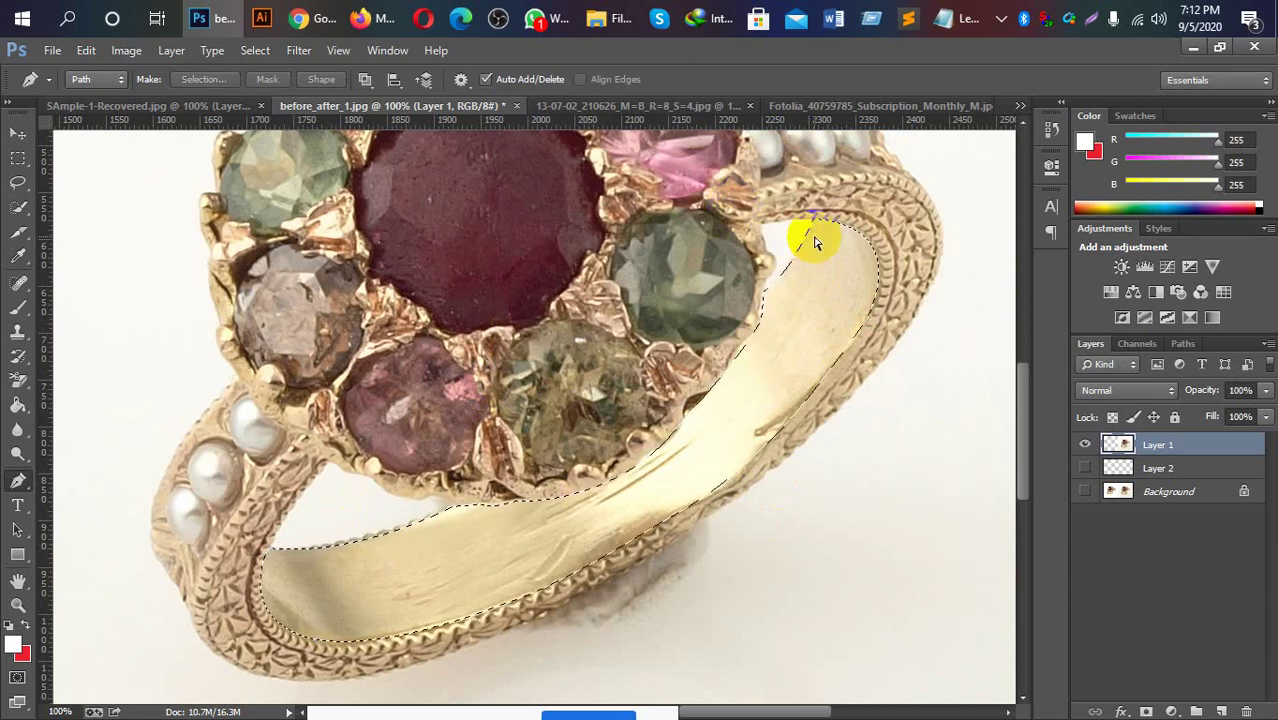
key("ctrl+j")
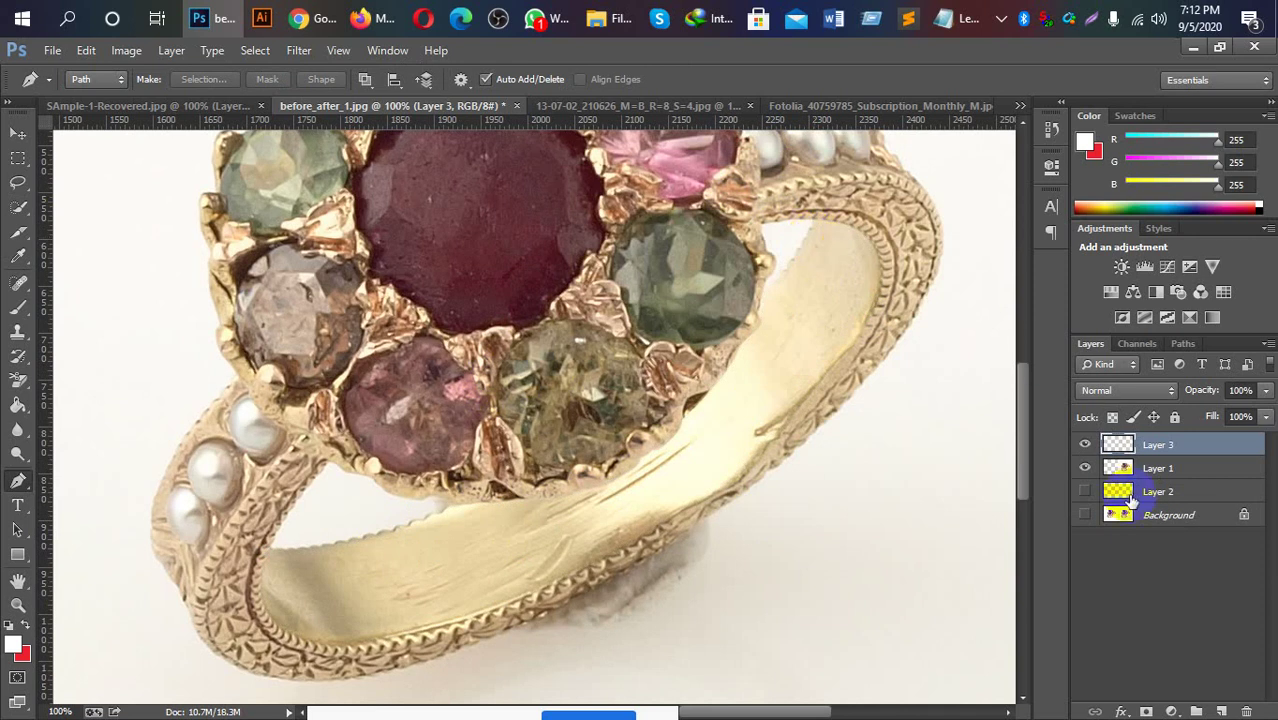
left_click(1087, 470)
left_click(1087, 470)
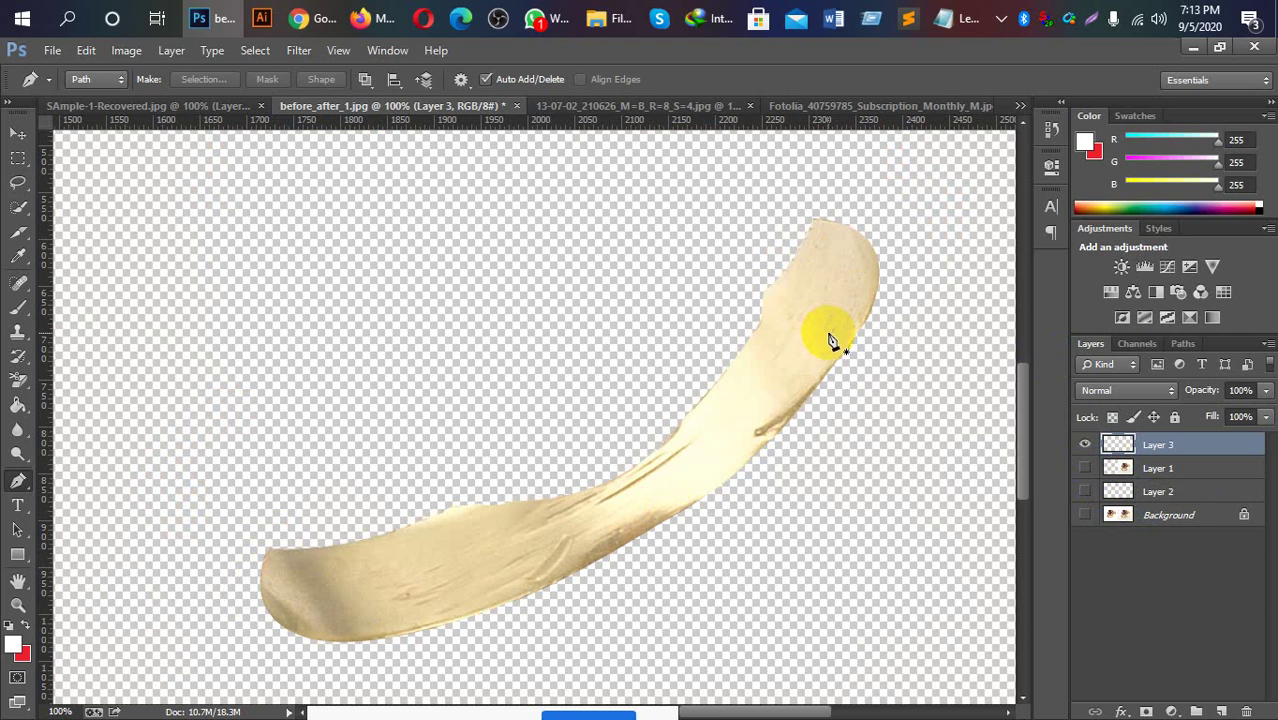
left_click(1085, 469)
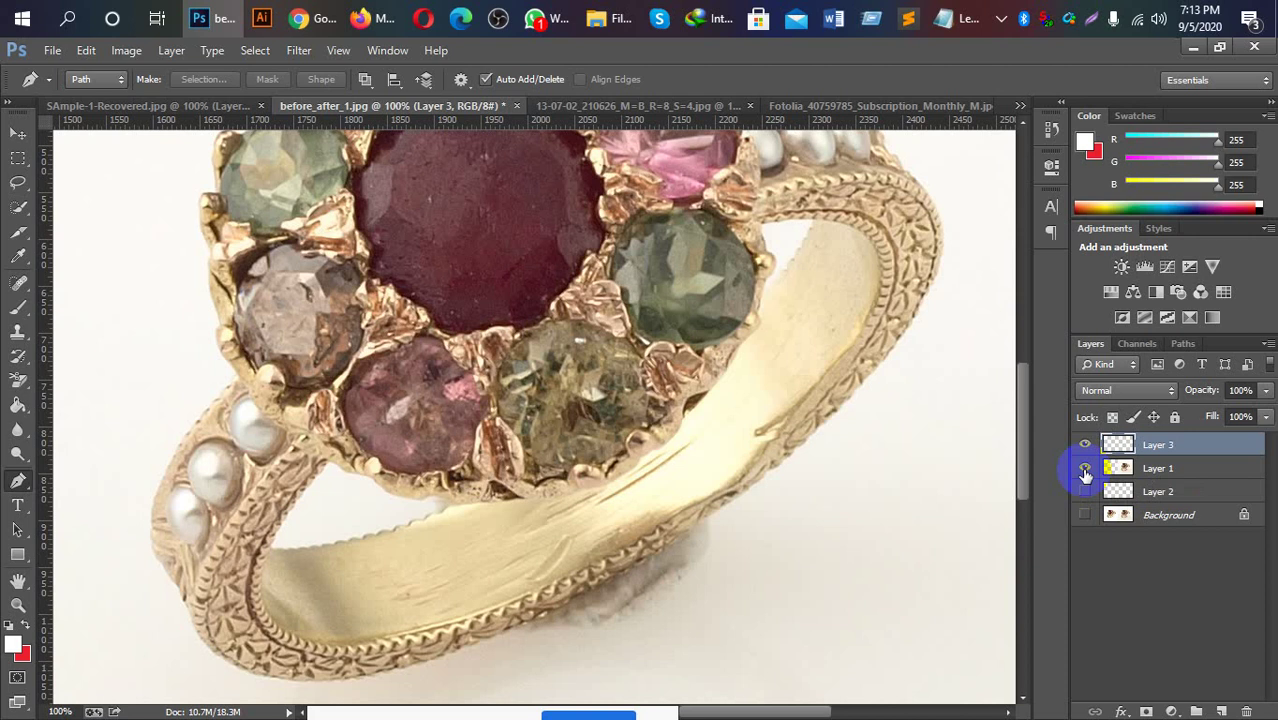
left_click(1155, 452)
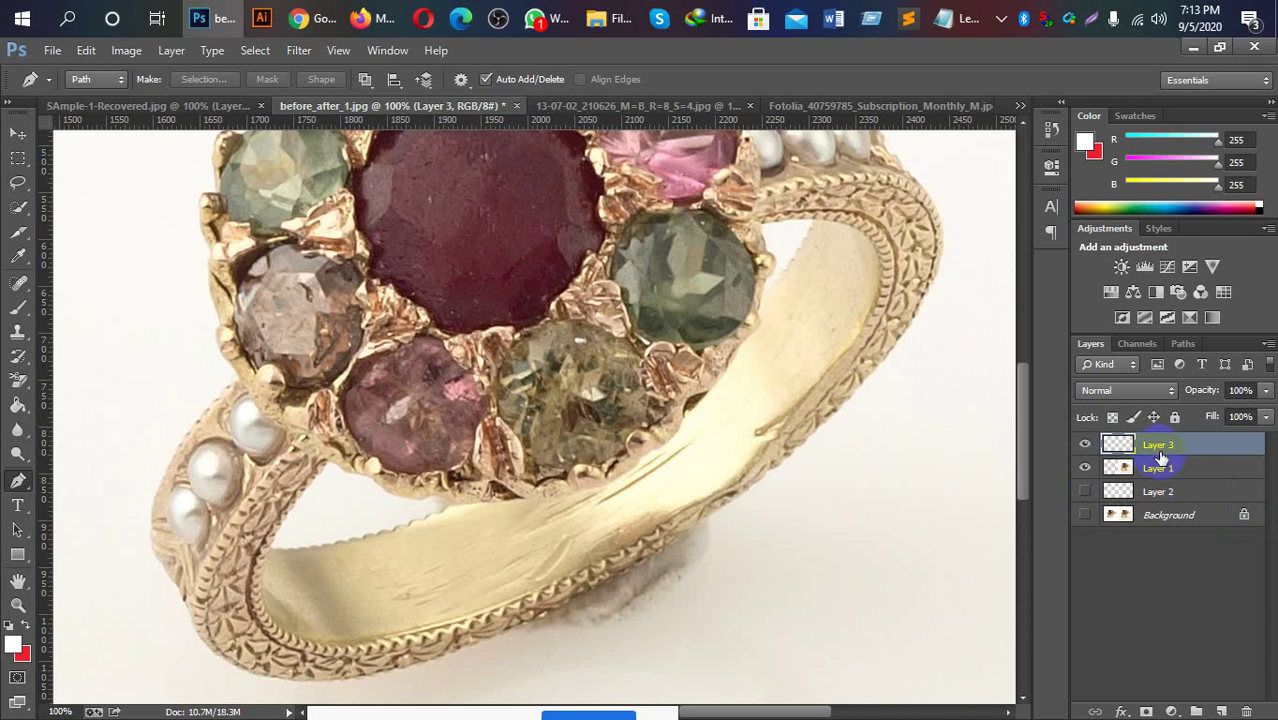
left_click_drag(1120, 446, 1117, 452)
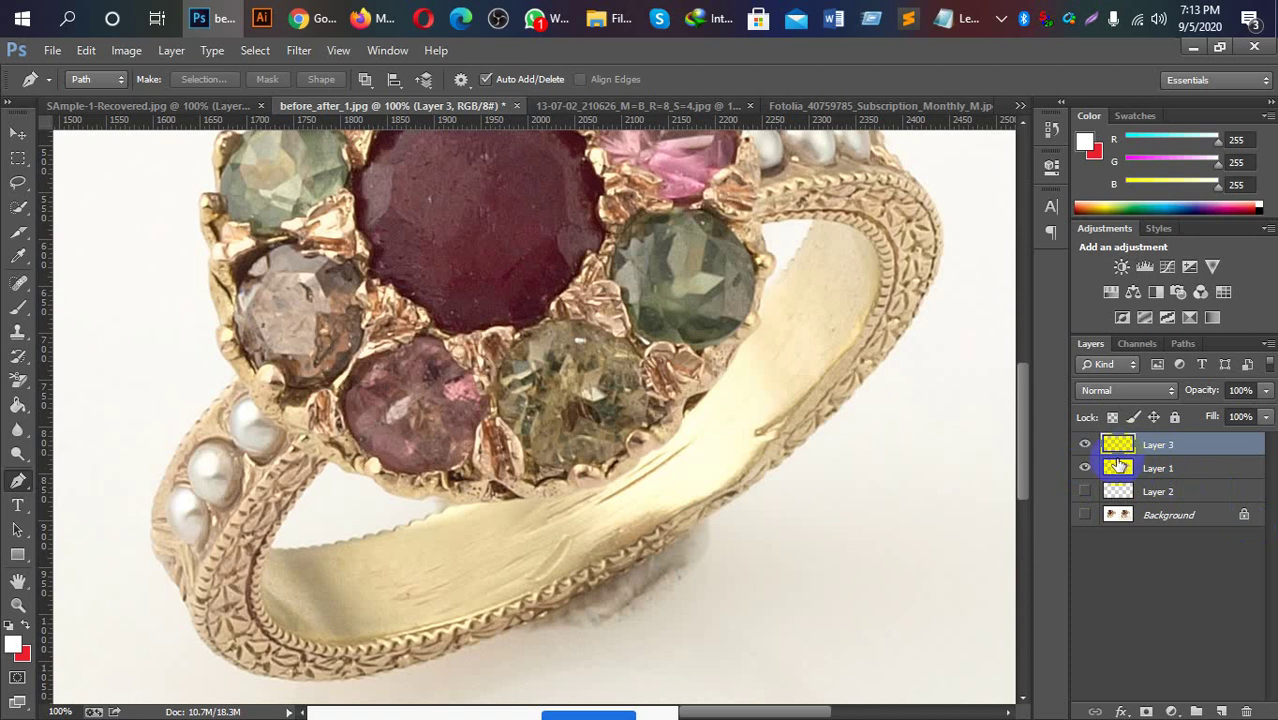
Load Layer 3's inner band pixels as an active selection.
left_click(1117, 452, "ctrl")
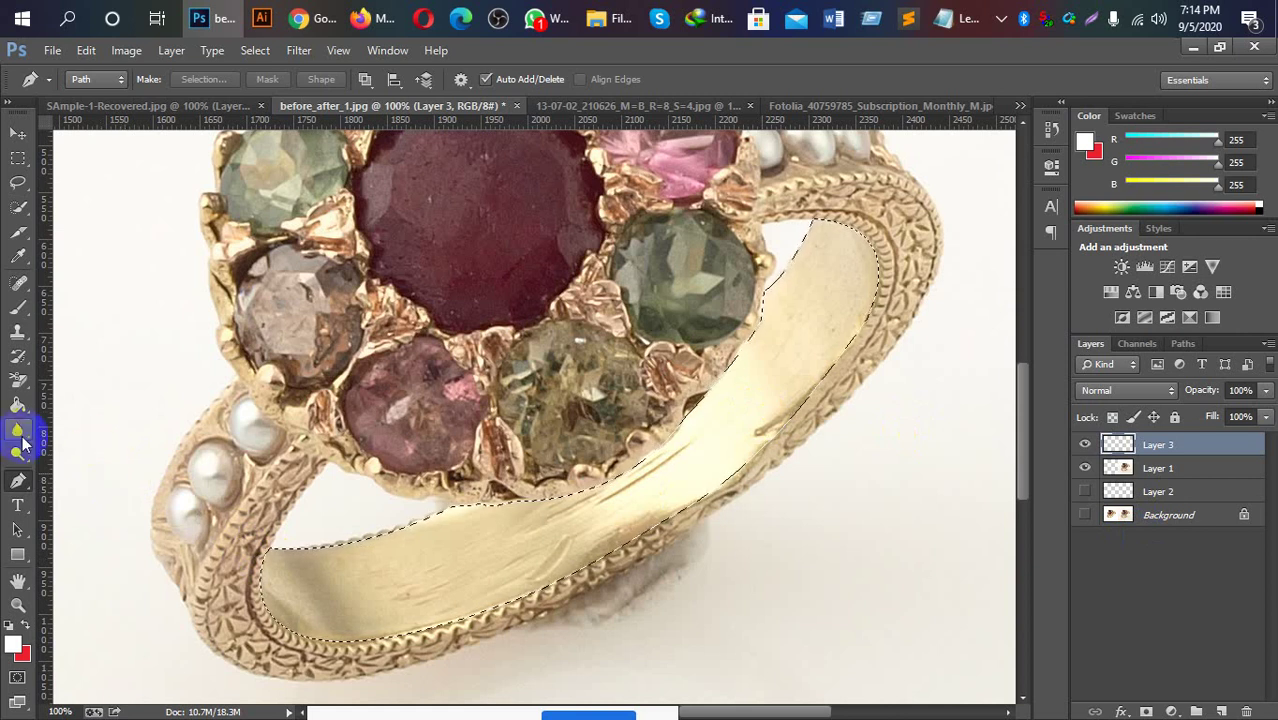
Switch to the Gradient Tool and choose the Orange, Yellow, Orange gradient preset.
left_click(16, 410)
left_click_drag(16, 416, 103, 408)
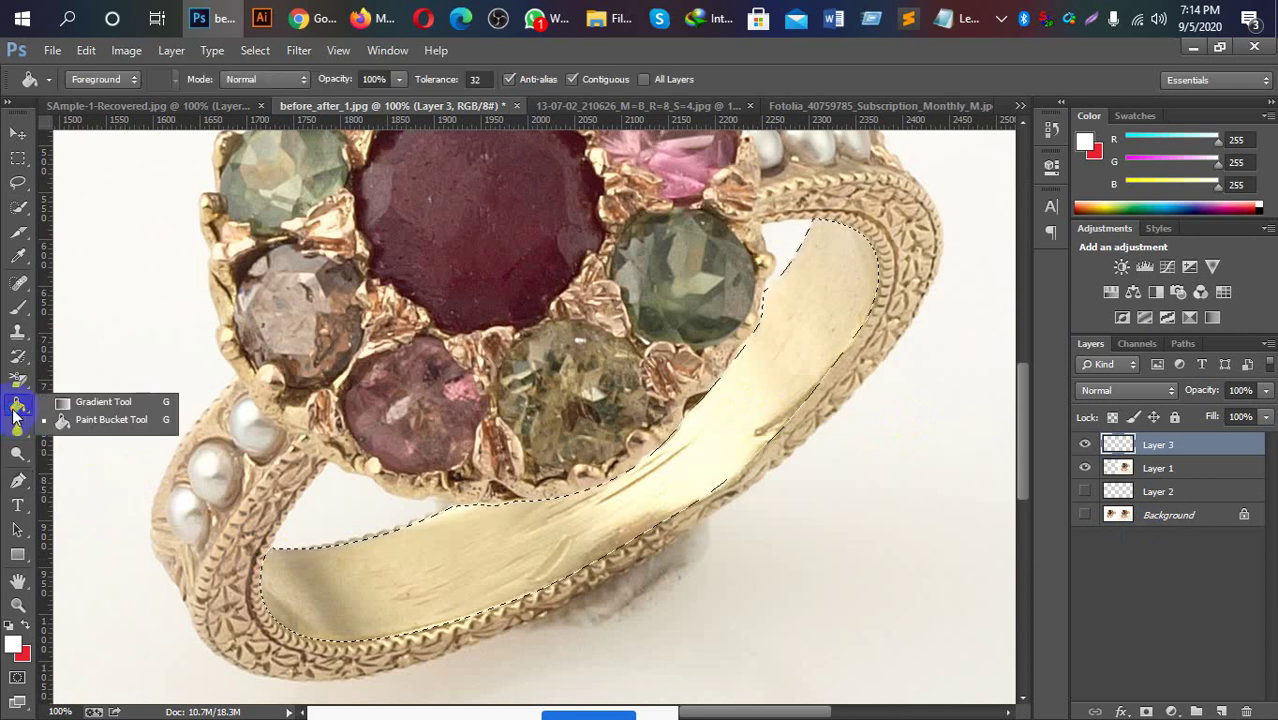
left_click(101, 401)
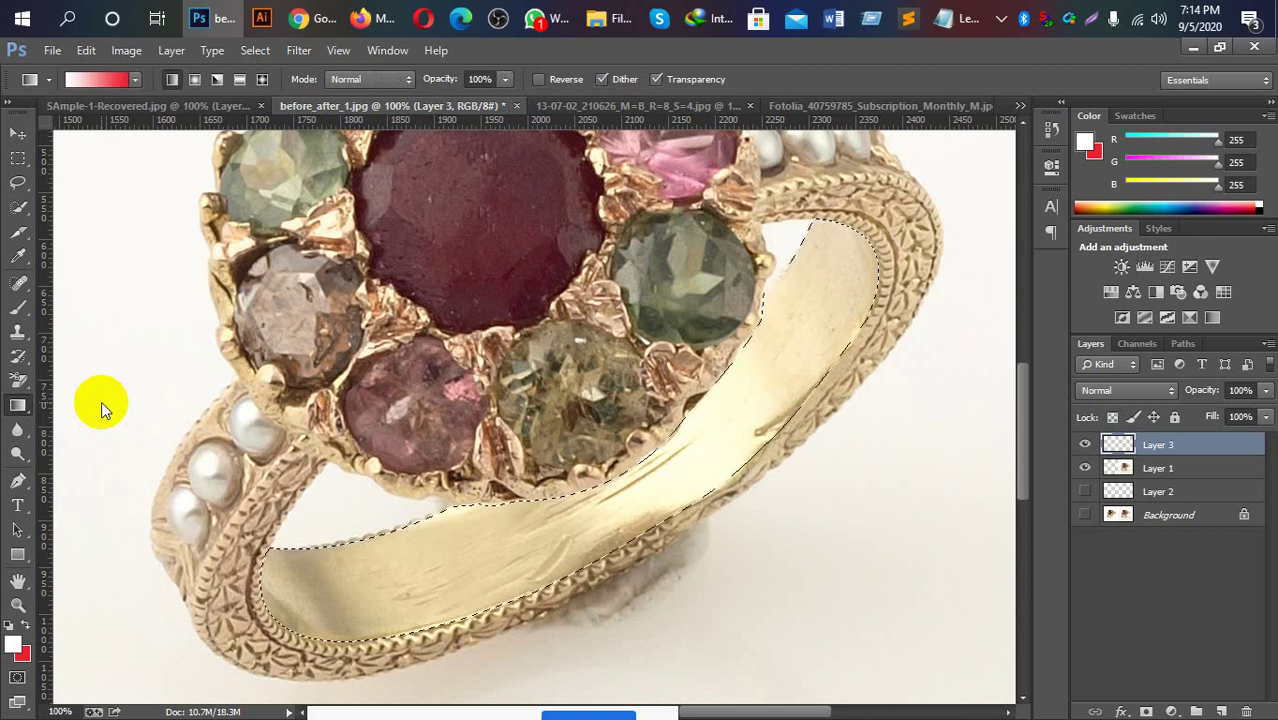
left_click(136, 79)
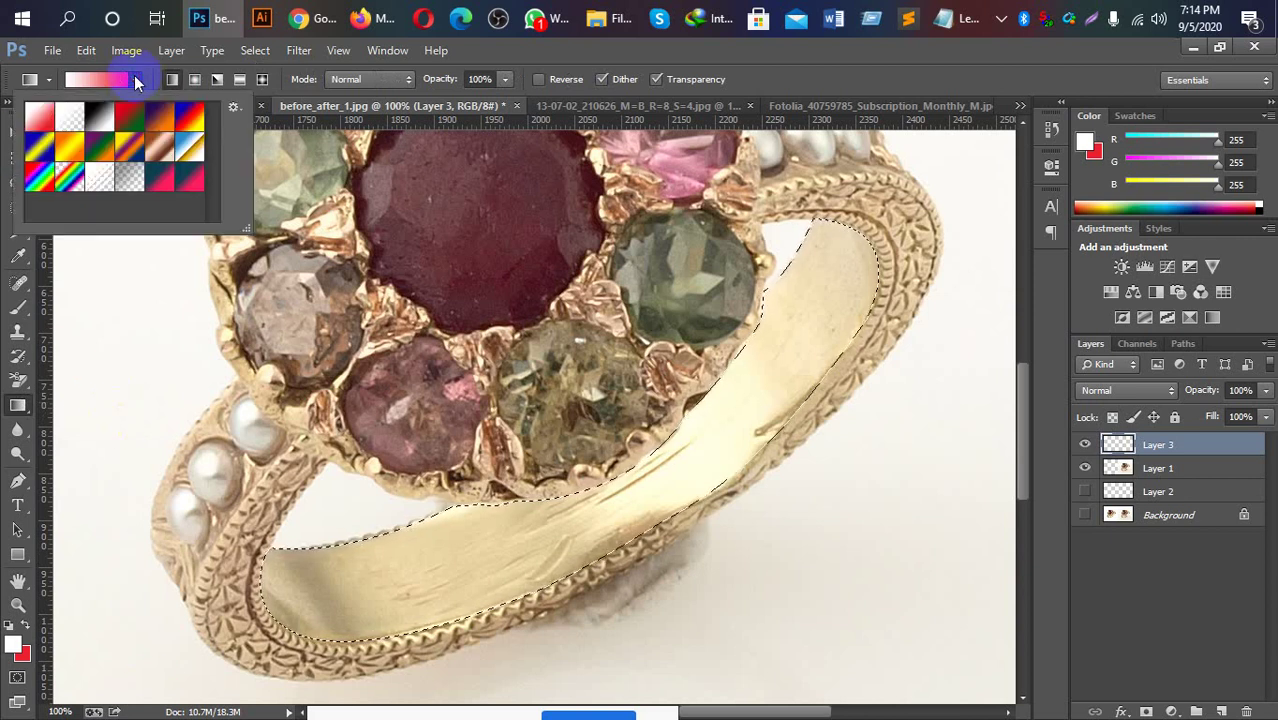
left_click(73, 147)
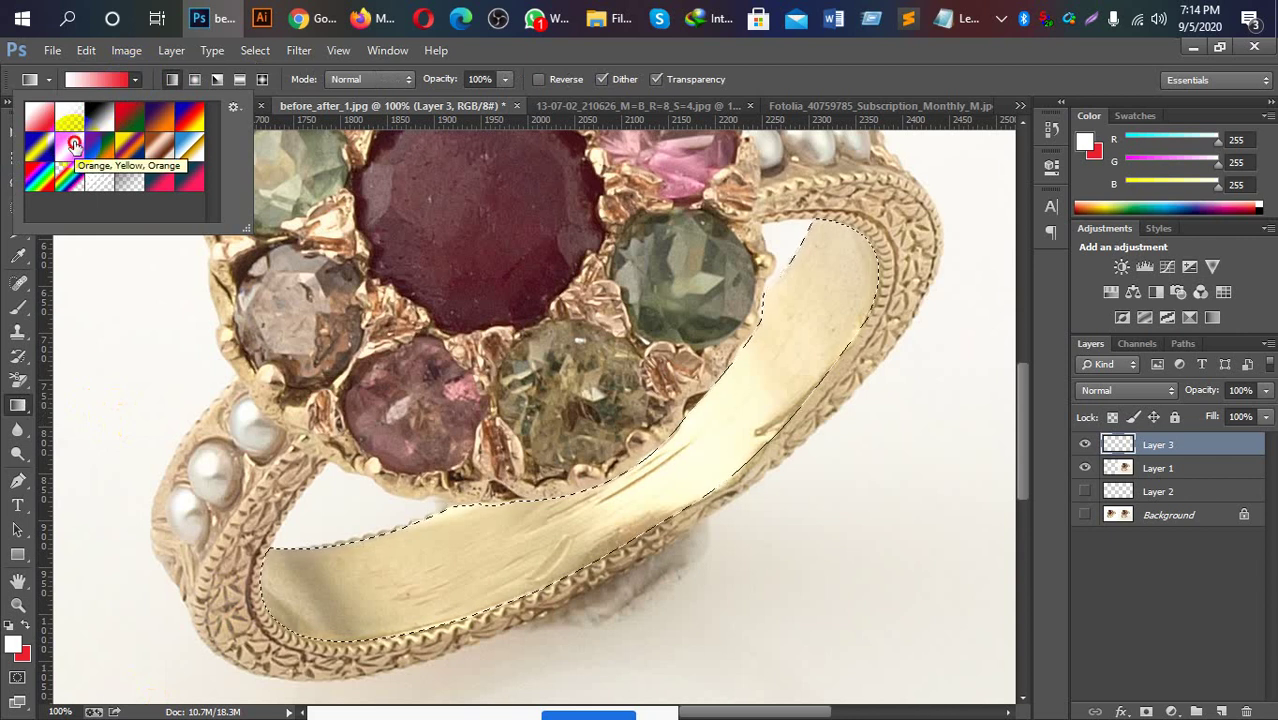
left_click(73, 147)
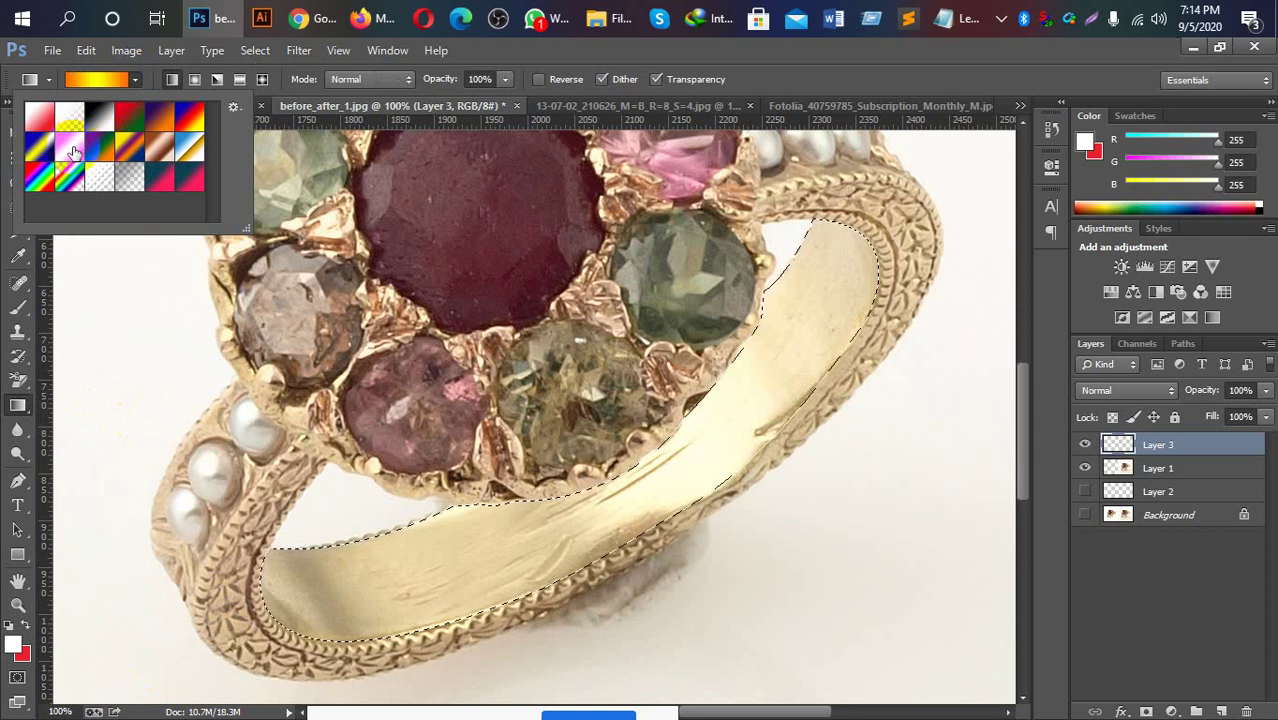
left_click(80, 150)
left_click_drag(514, 320, 635, 440)
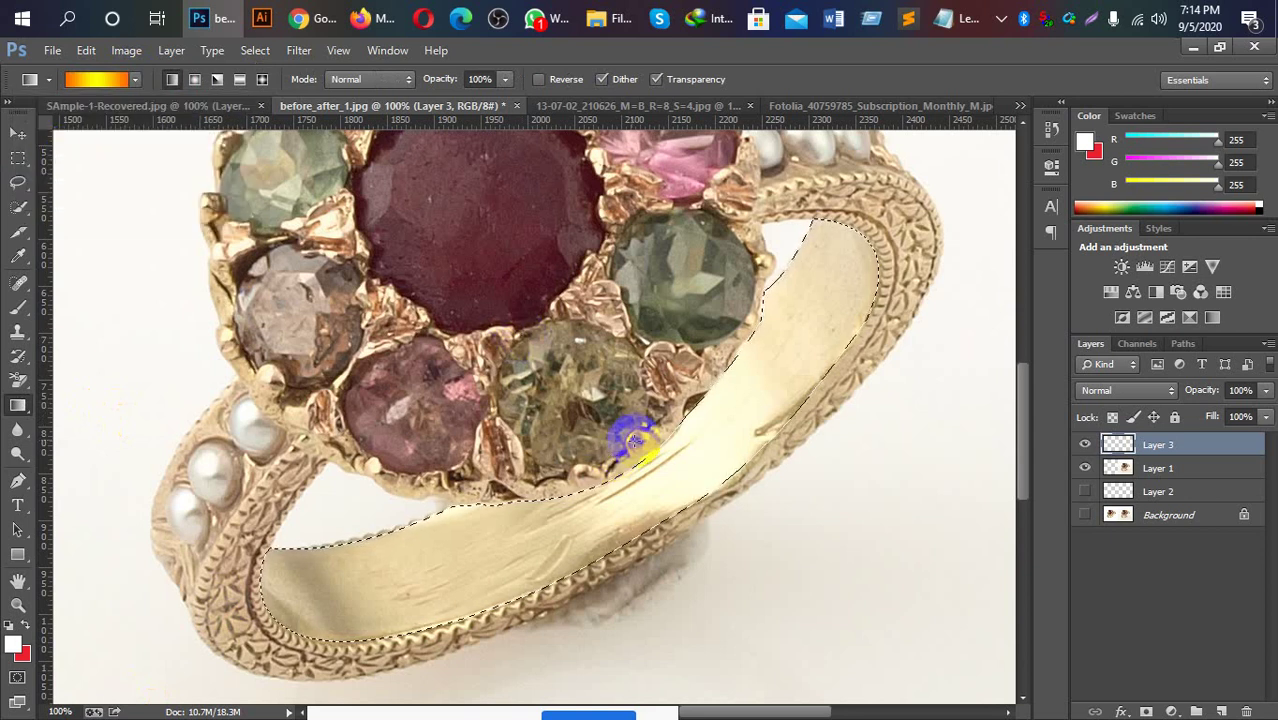
mouse_move(388, 385)
left_mouse_down()
mouse_move(465, 440)
mouse_move(540, 332)
left_mouse_up()
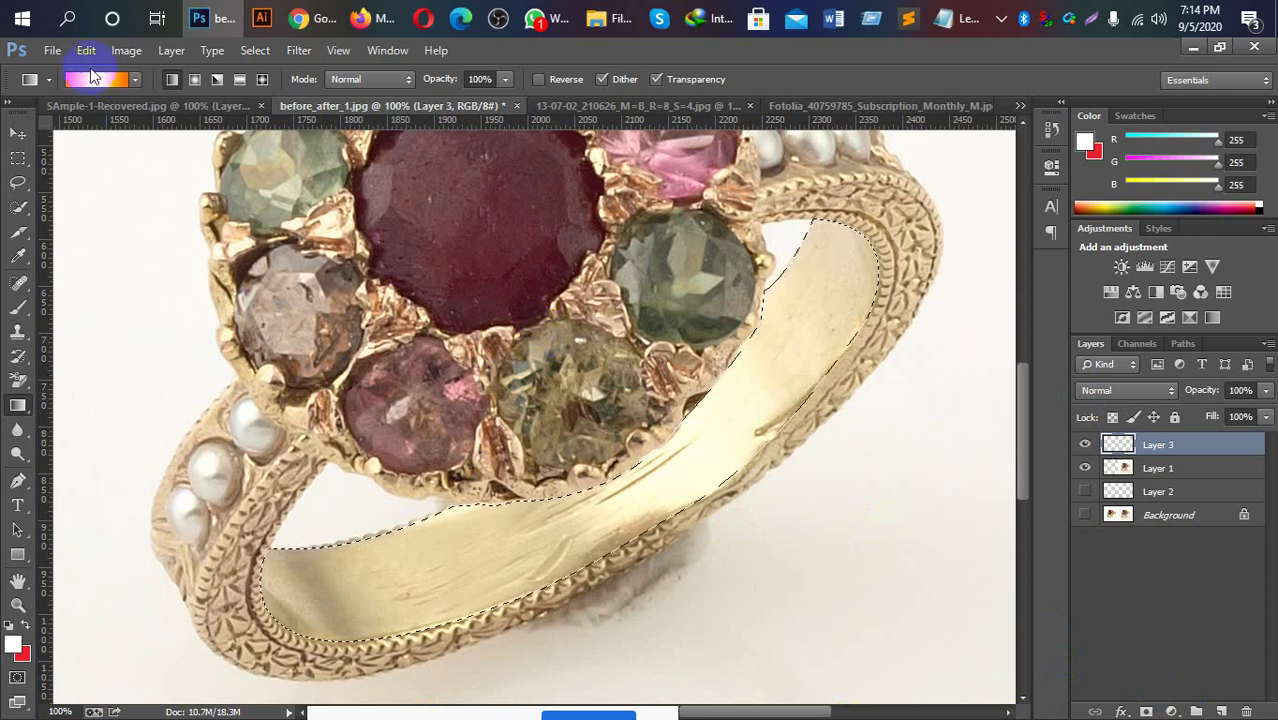
In the Gradient Editor, set the left stop to tan ccb991 sampled from the ring.
left_click(120, 80)
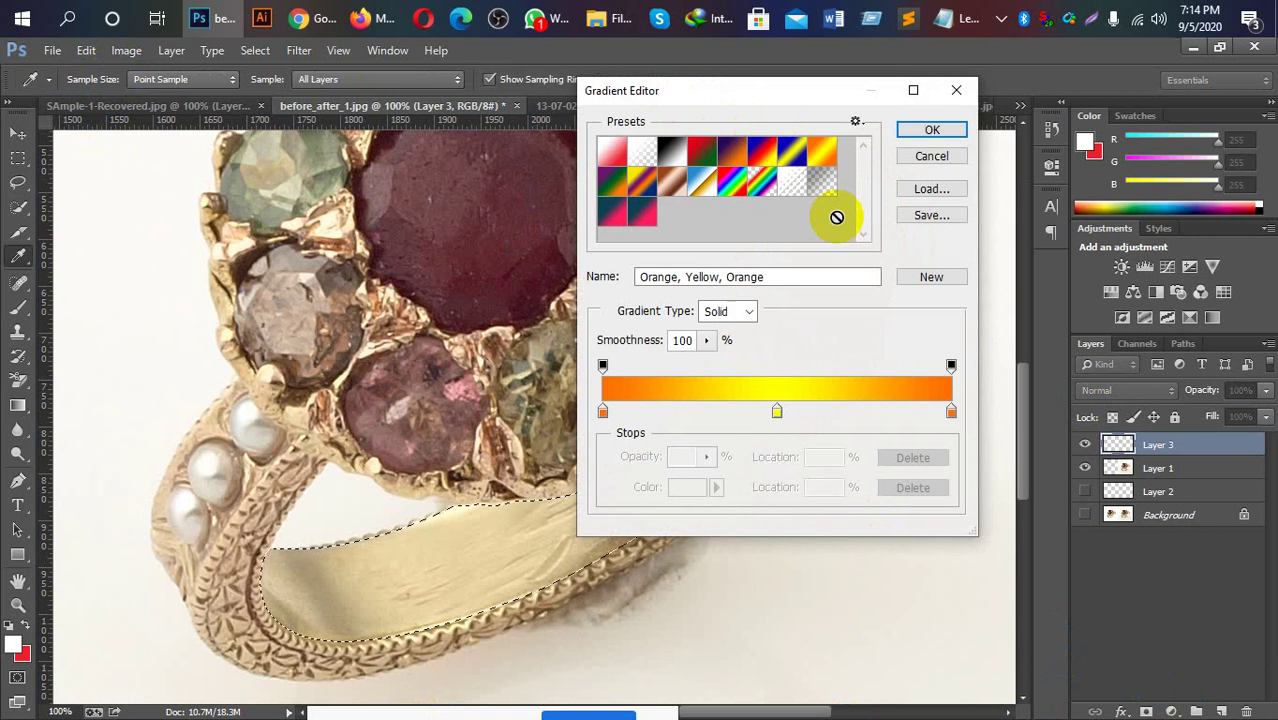
left_click_drag(719, 404, 645, 413)
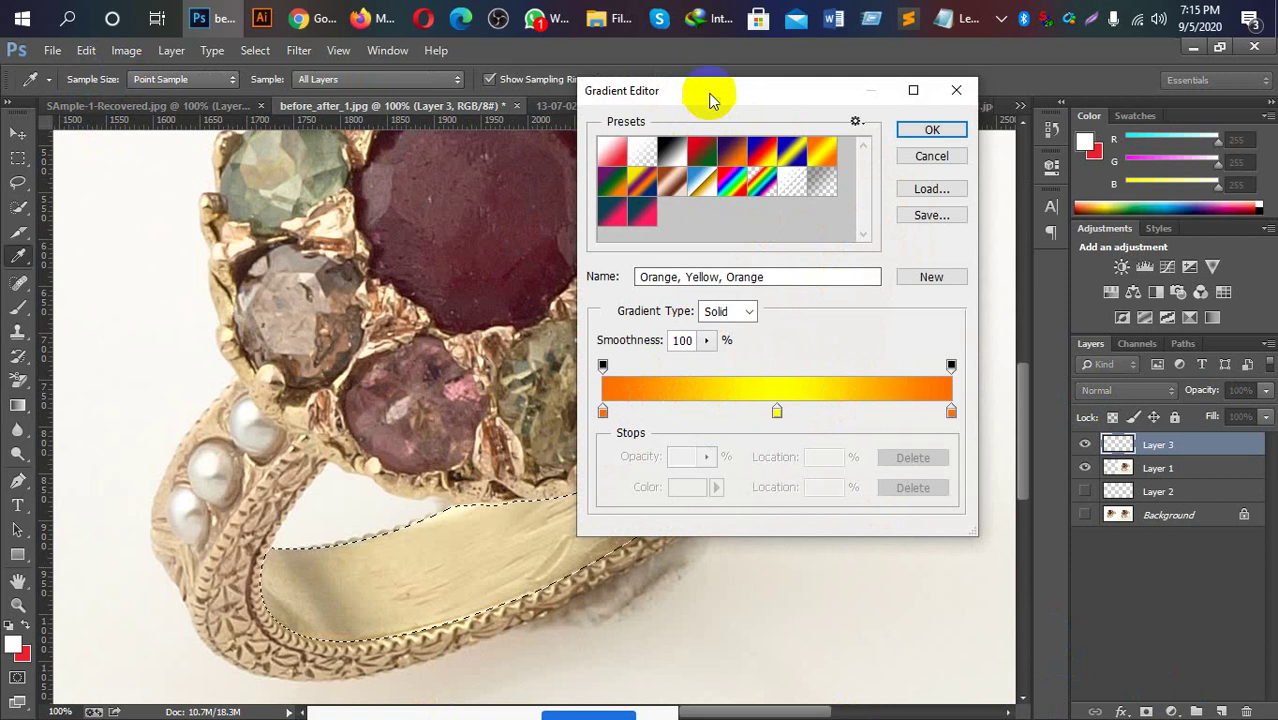
left_click_drag(707, 97, 821, 141)
left_click(717, 456)
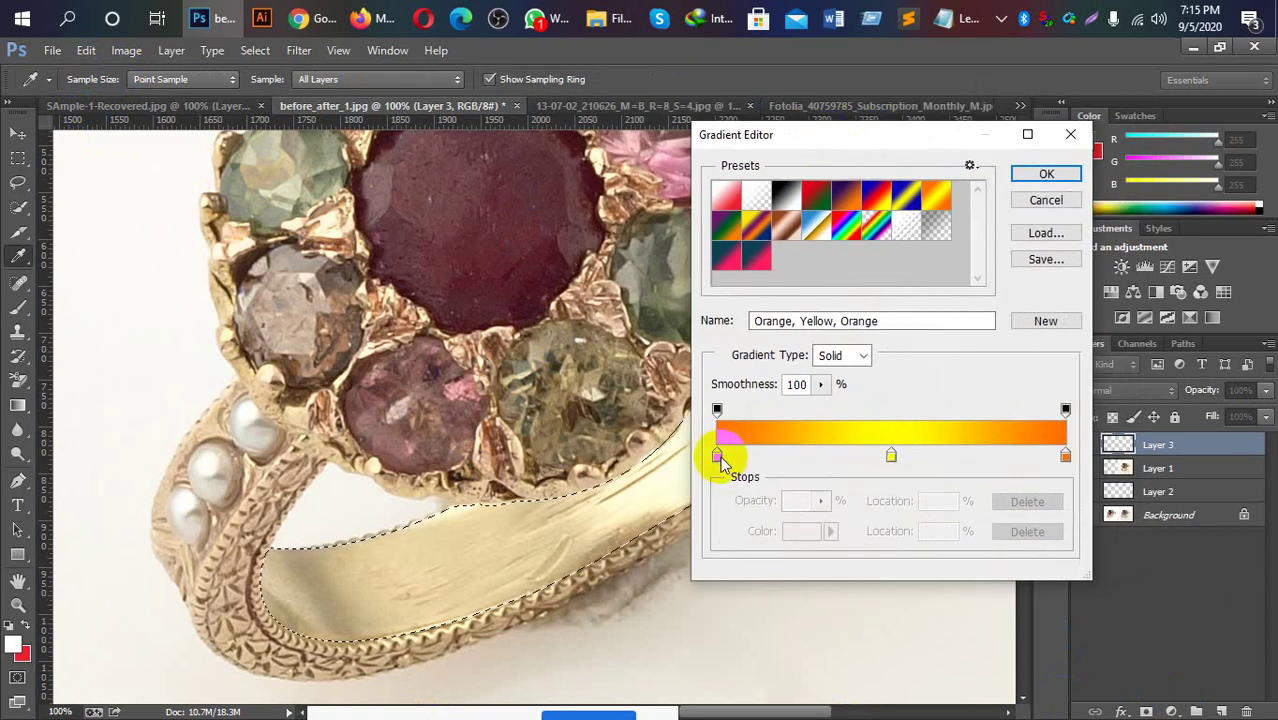
left_click(803, 531)
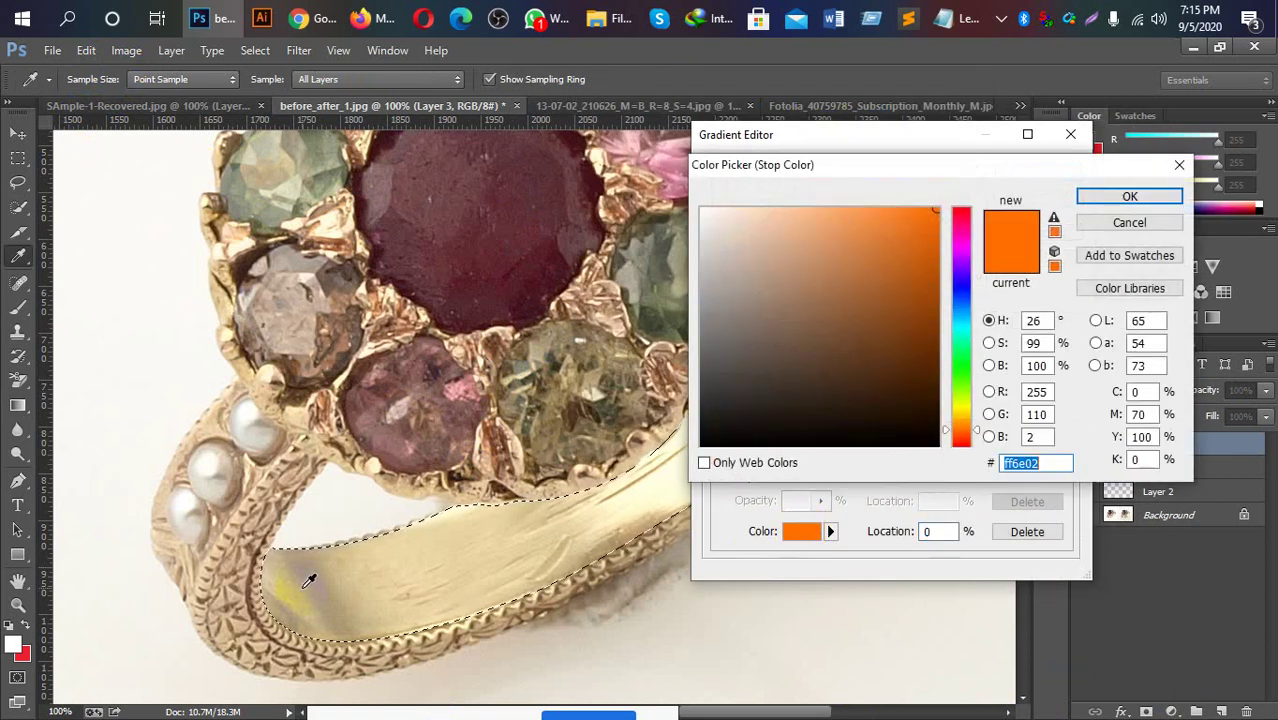
left_click(274, 567)
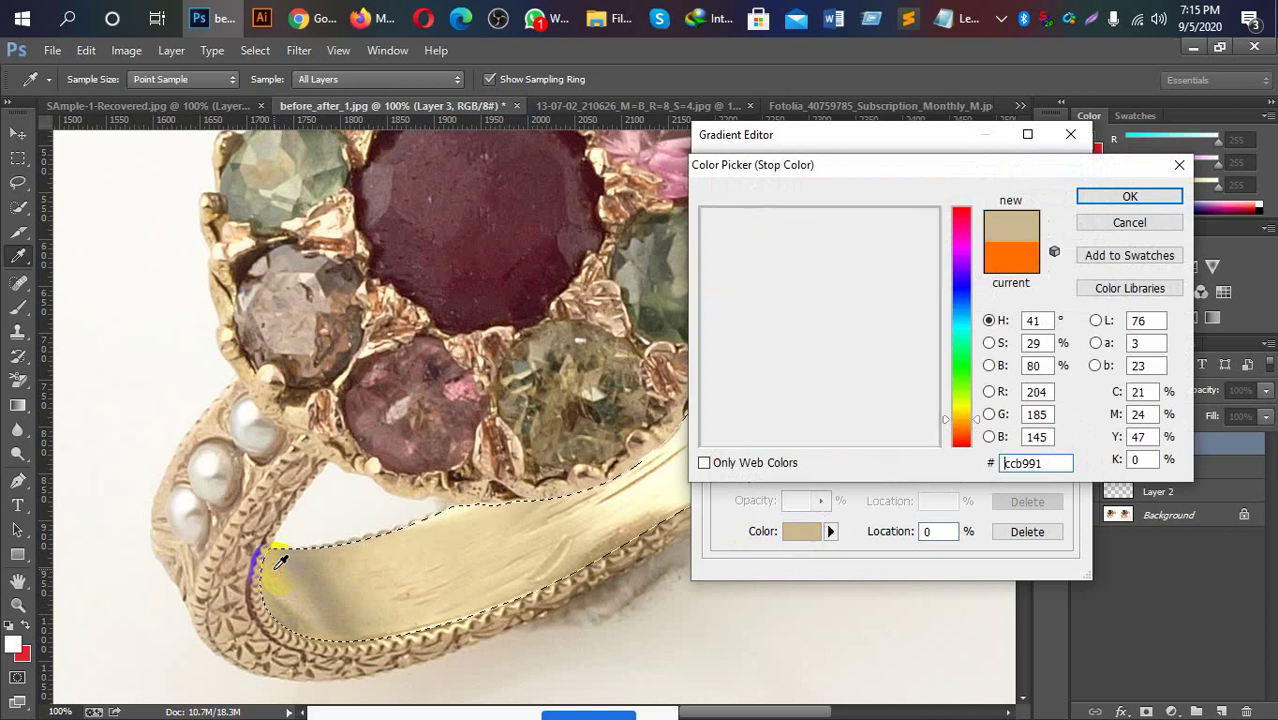
left_click(1130, 196)
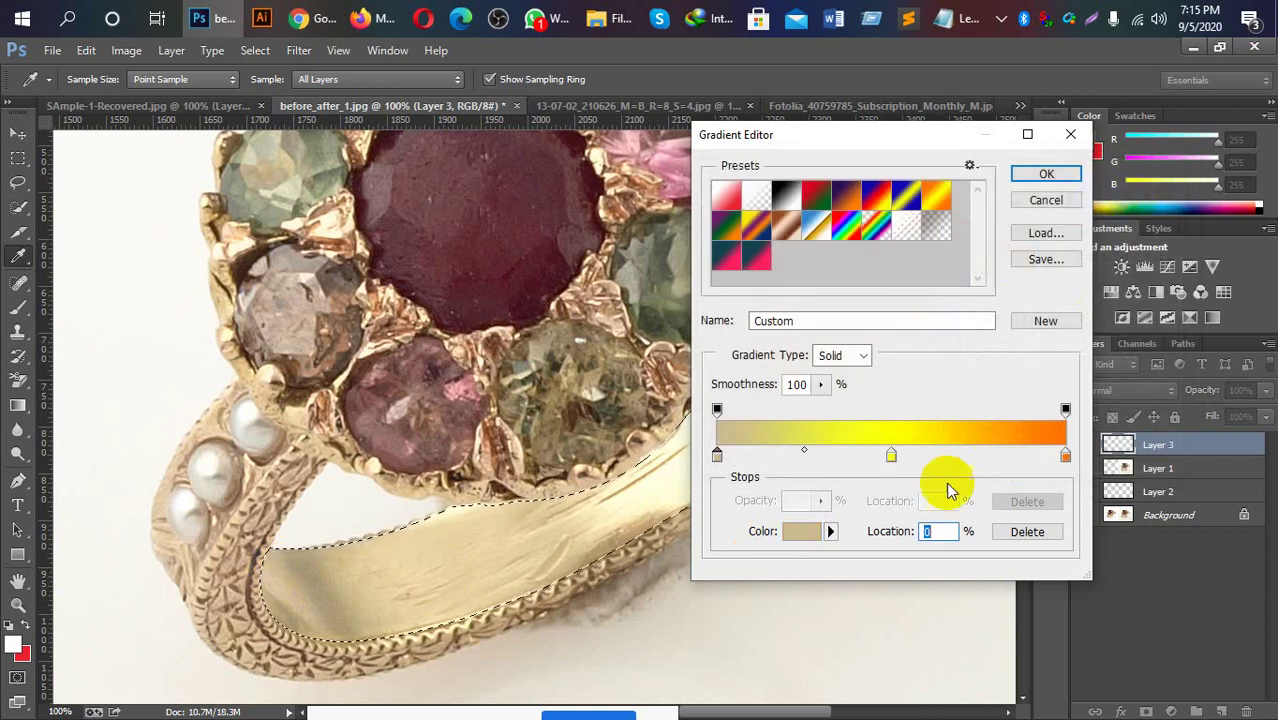
Add a new stop after the beige start, coloured pale gold f0deae sampled from the ring.
left_click(803, 449)
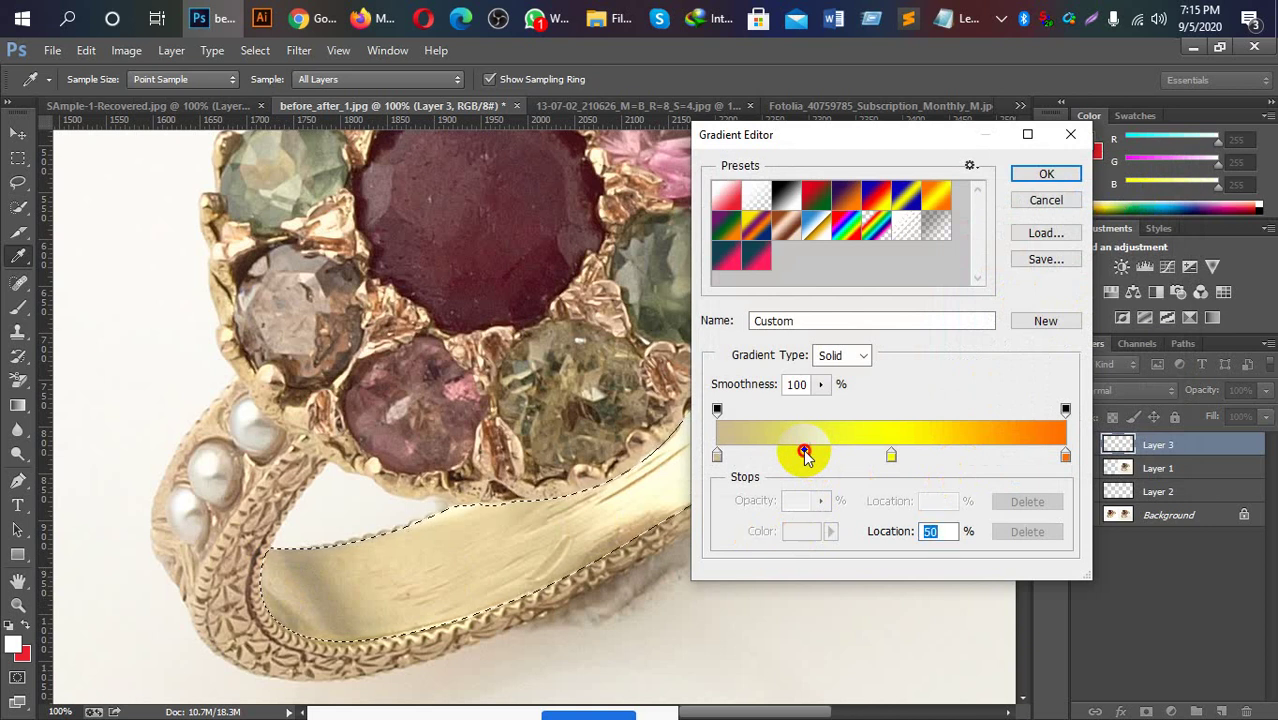
left_click(804, 451)
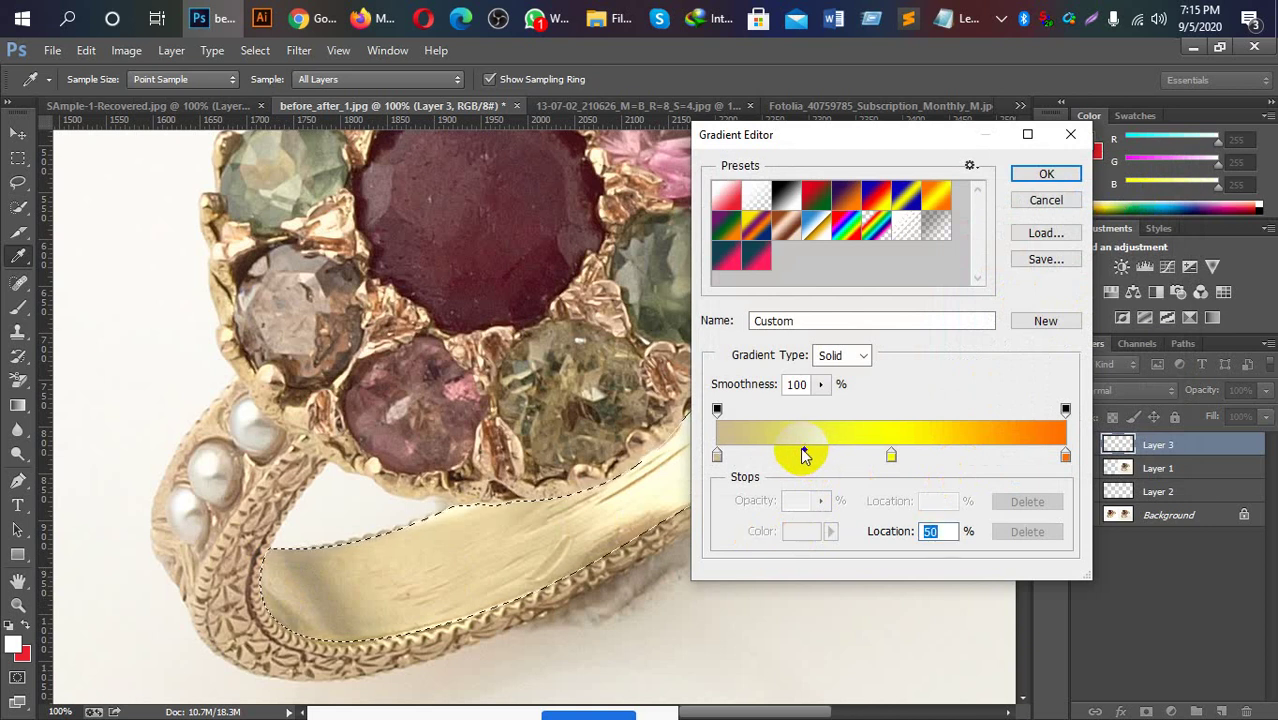
left_click(716, 455)
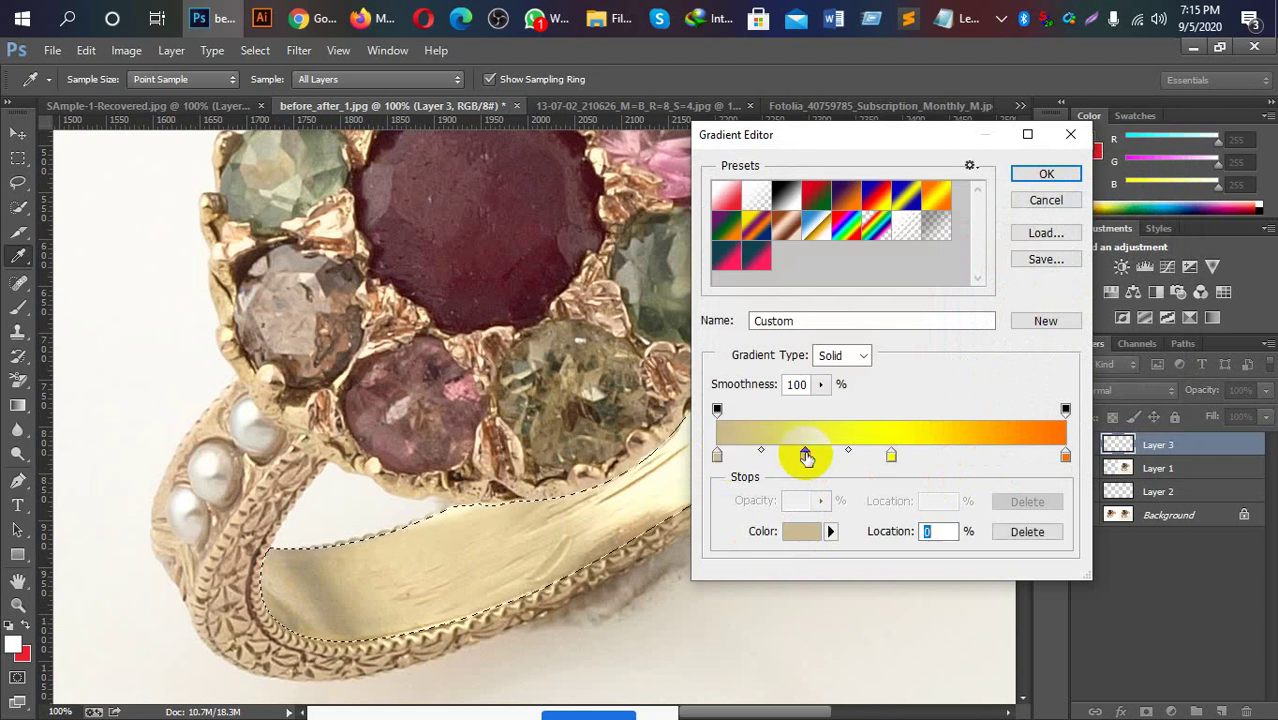
left_click(806, 456)
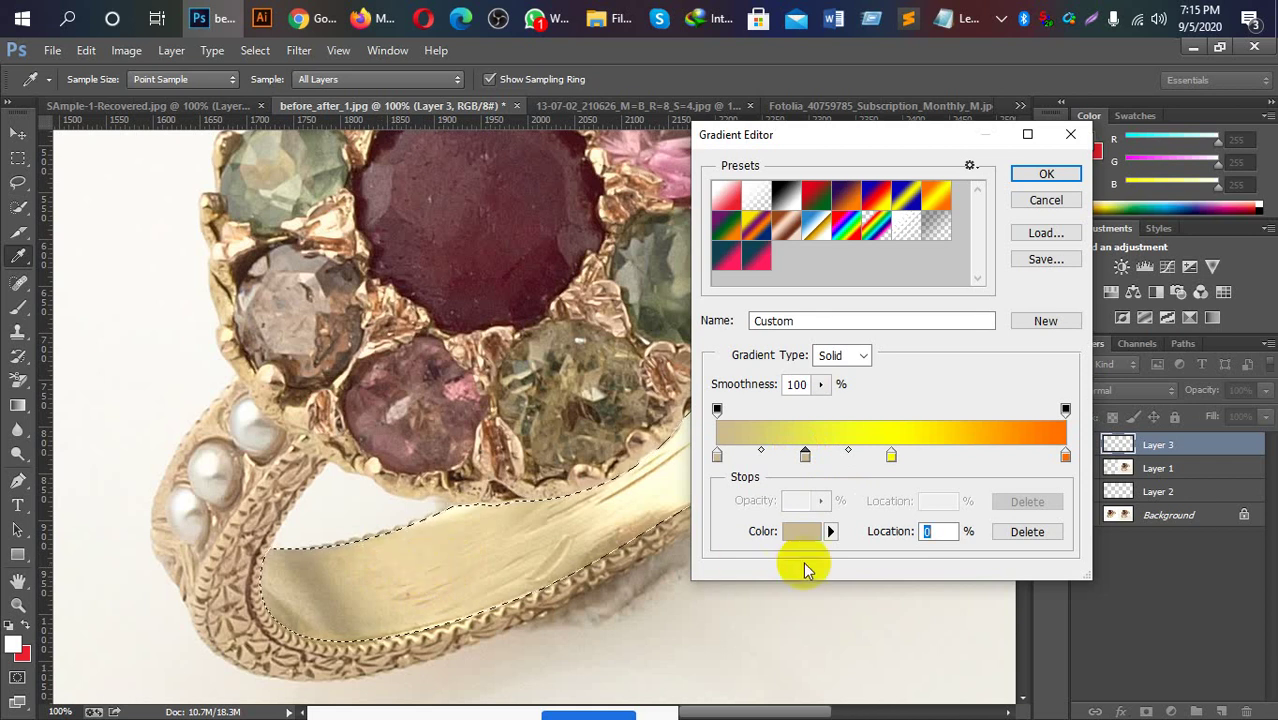
left_click(806, 533)
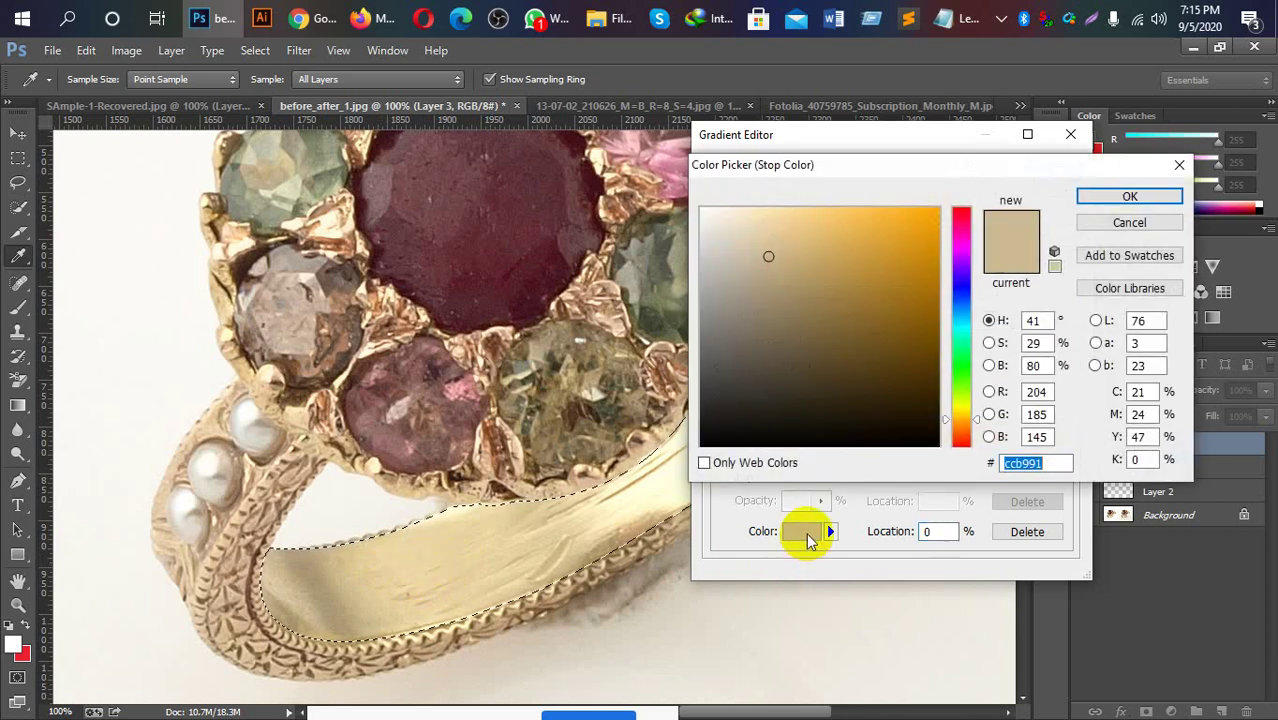
left_click(410, 568)
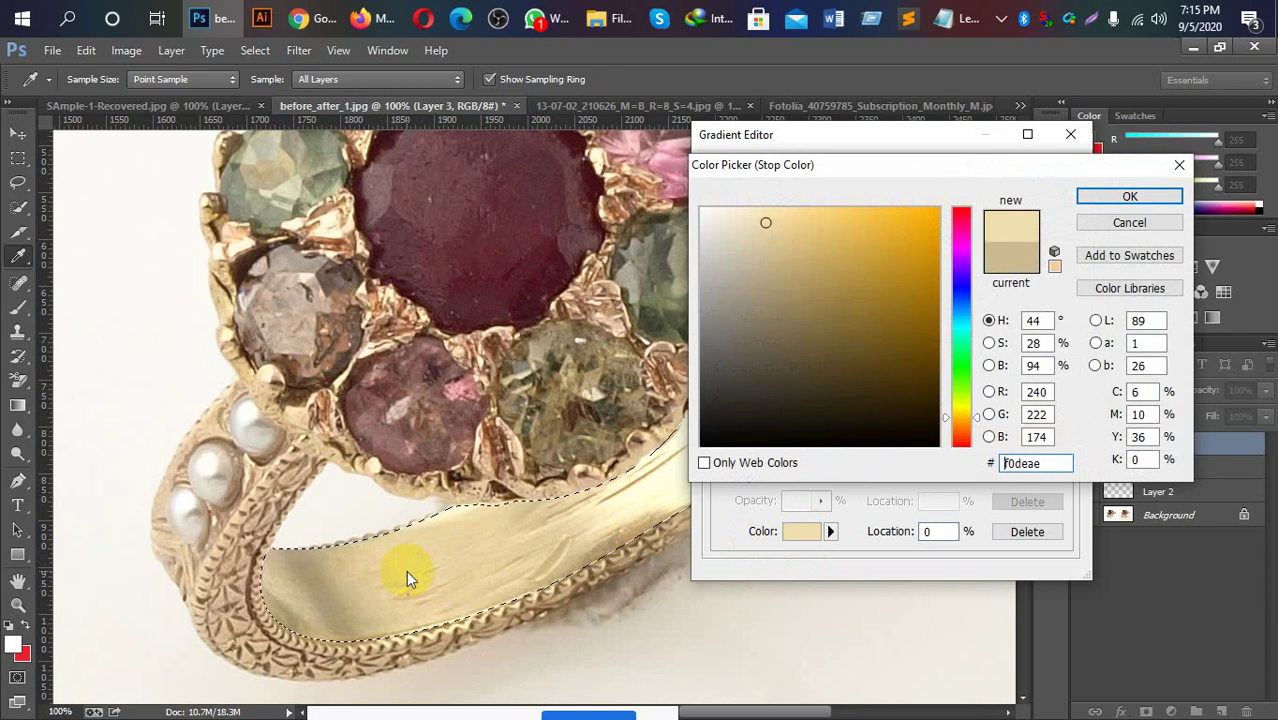
left_click(1129, 199)
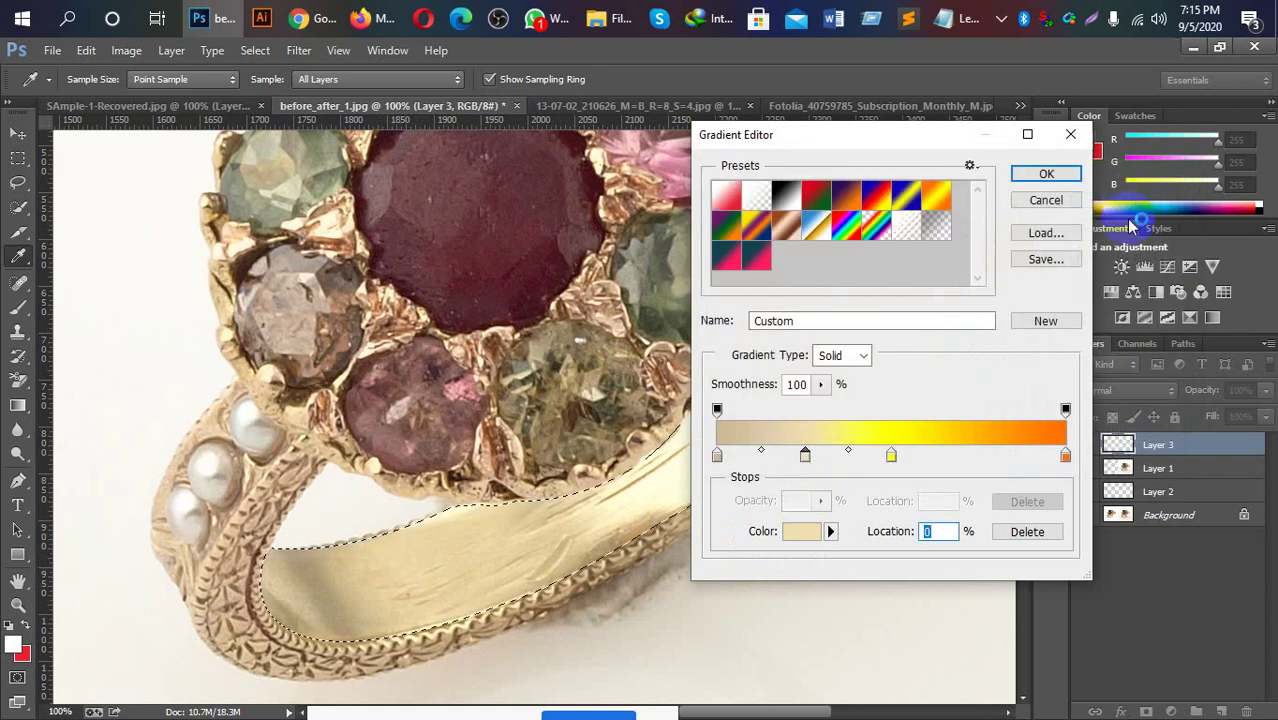
left_click_drag(899, 135, 1075, 160)
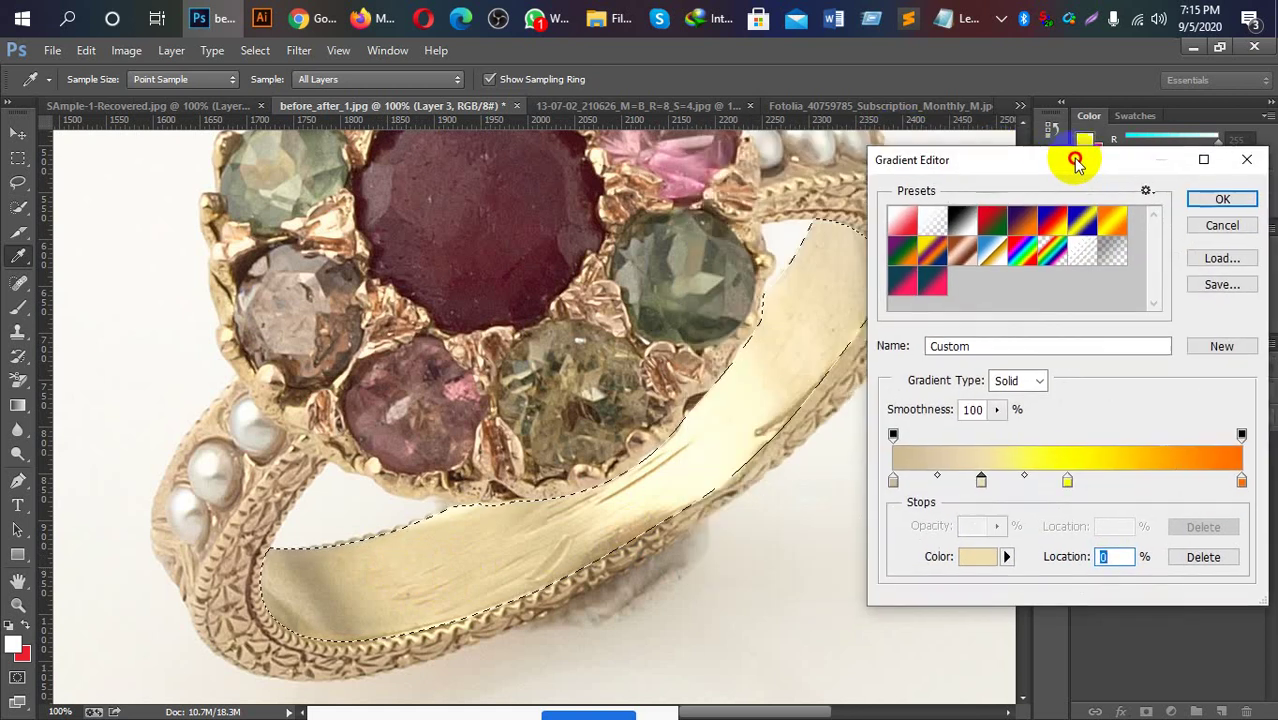
Replace the yellow middle stop with a ring-sampled pale cream and shift the midpoint to 47%.
left_click(1067, 481)
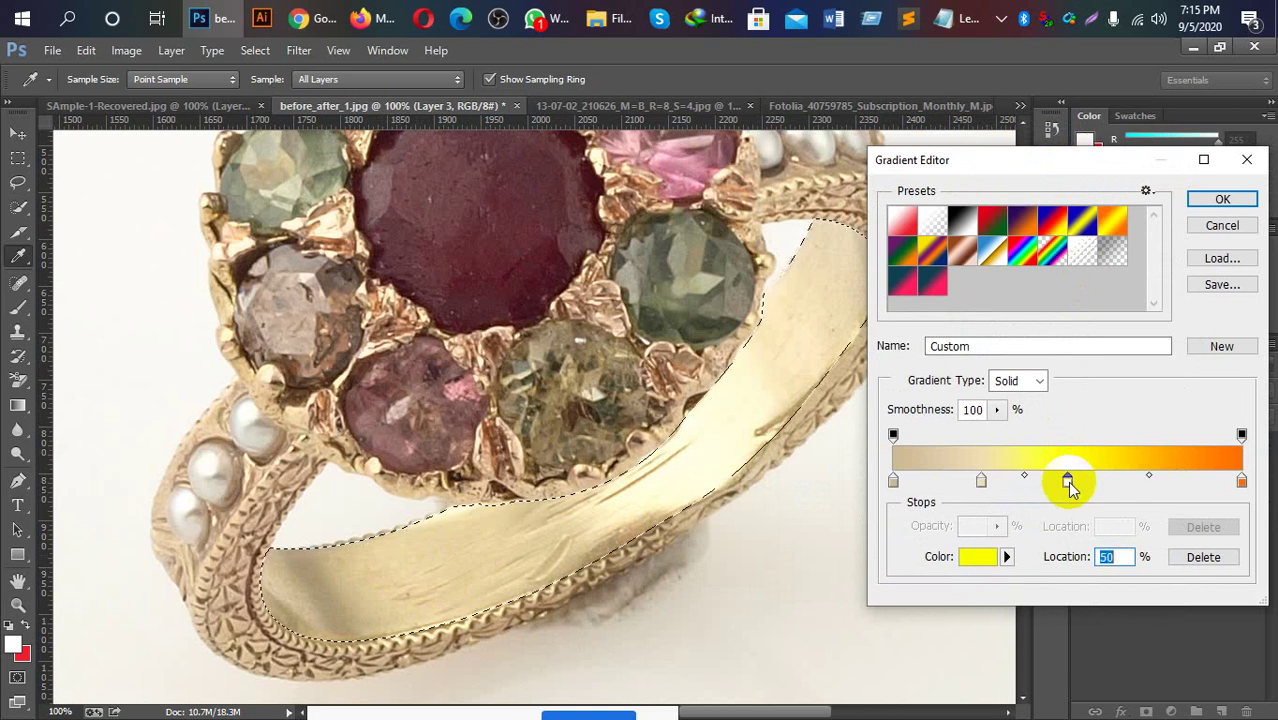
left_click(986, 560)
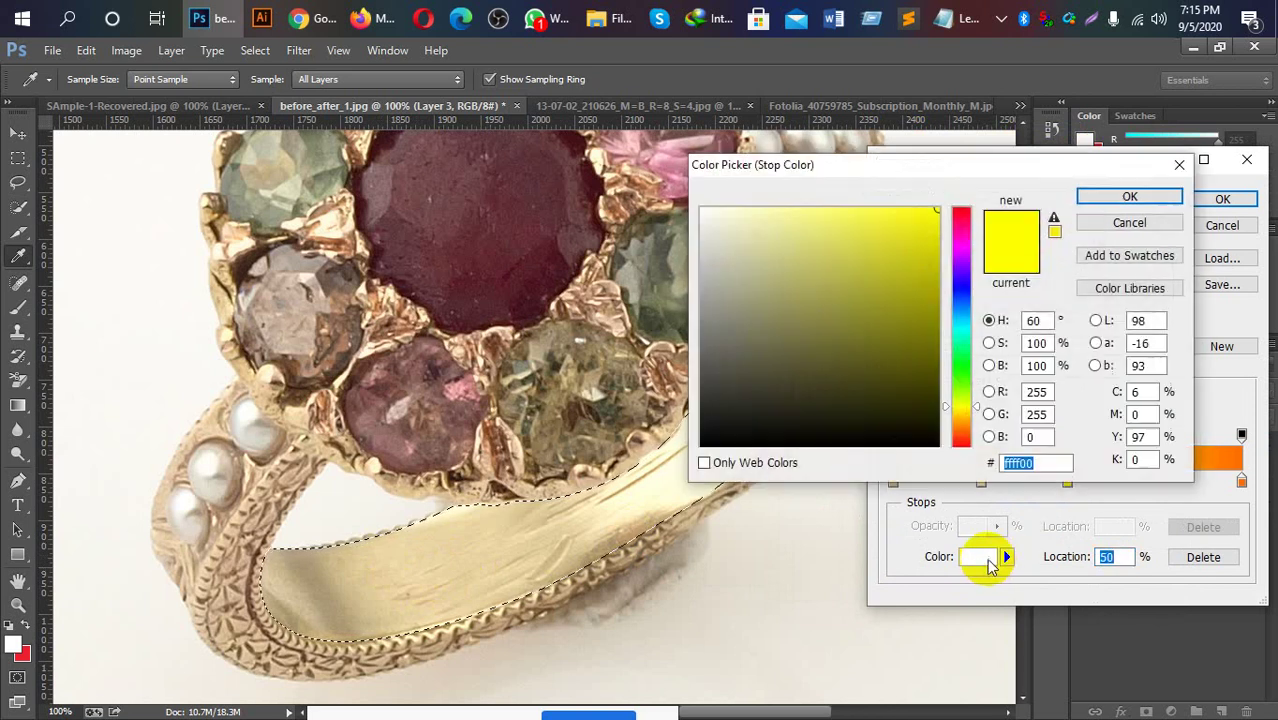
left_click(638, 495)
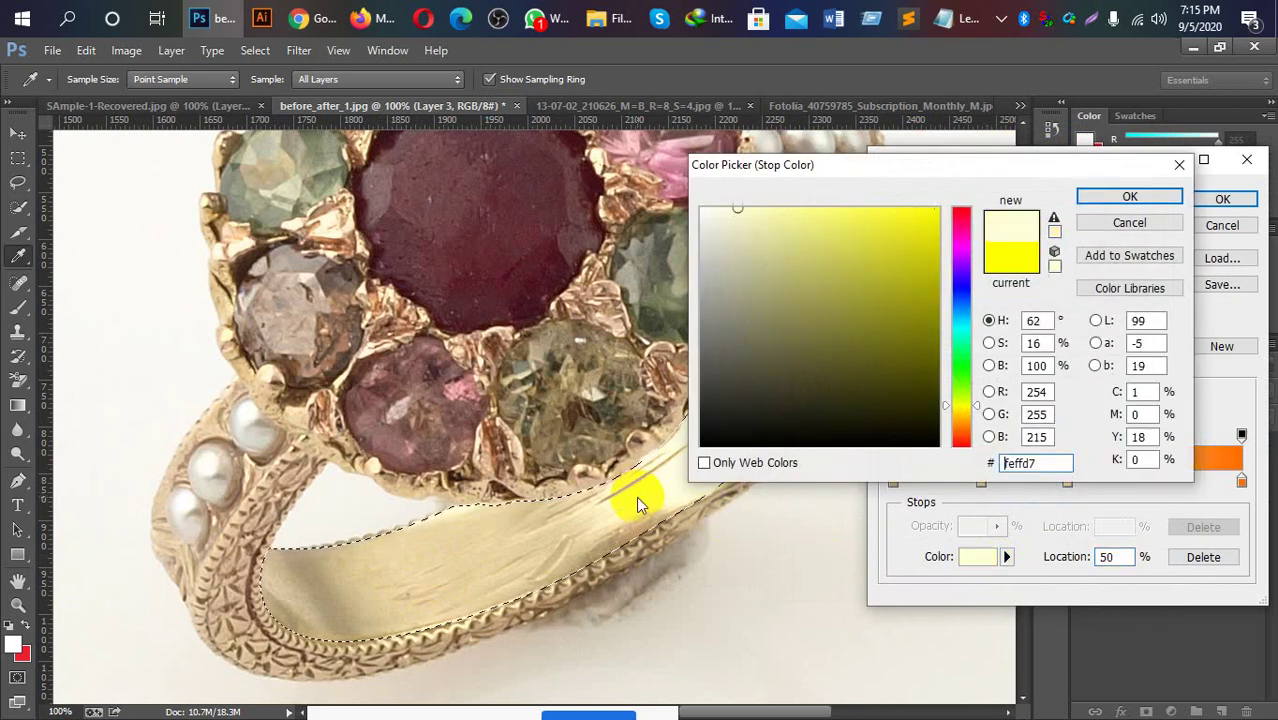
left_click(1128, 198)
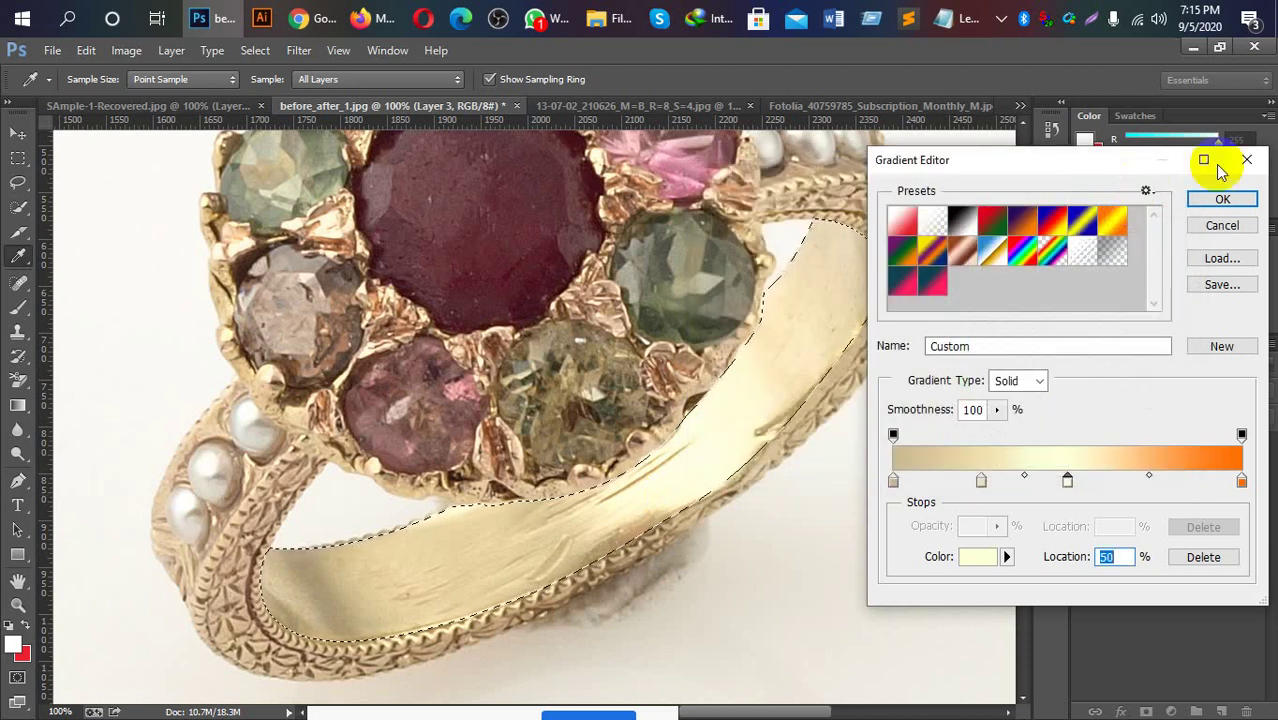
mouse_move(1102, 172)
left_mouse_down()
mouse_move(1003, 273)
mouse_move(392, 207)
left_mouse_up()
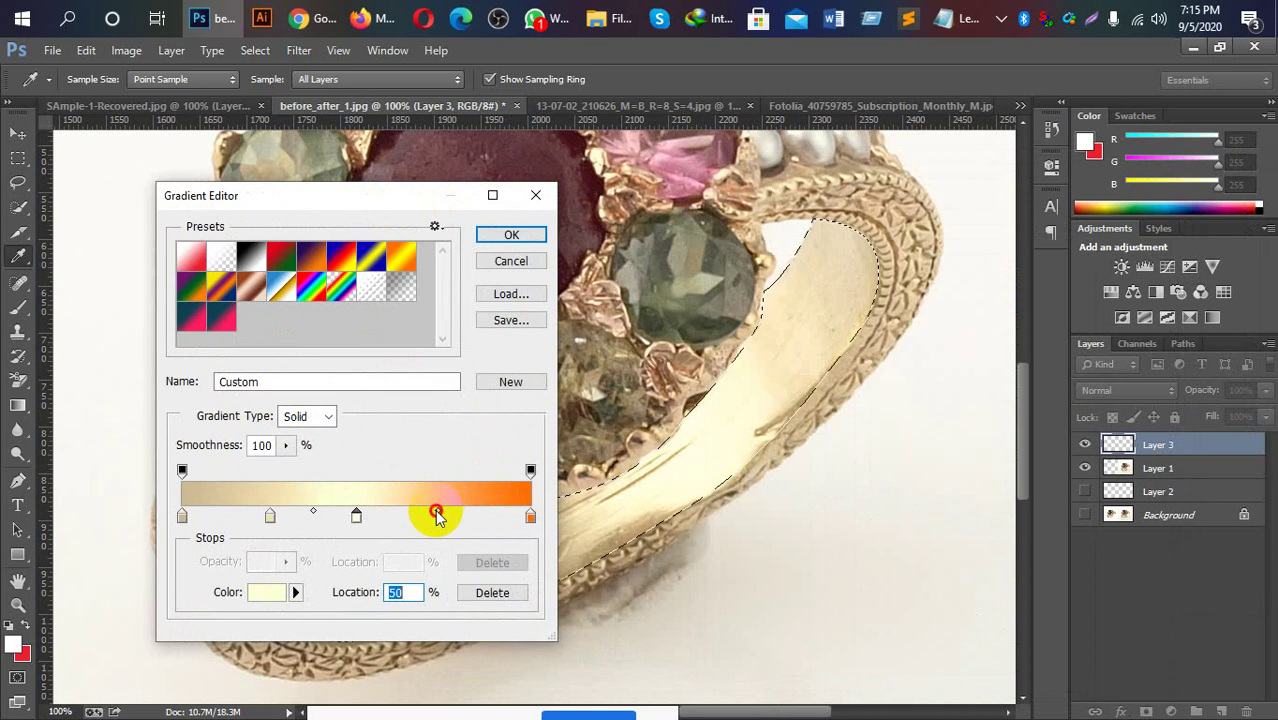
left_click_drag(443, 511, 435, 511)
left_click(359, 515)
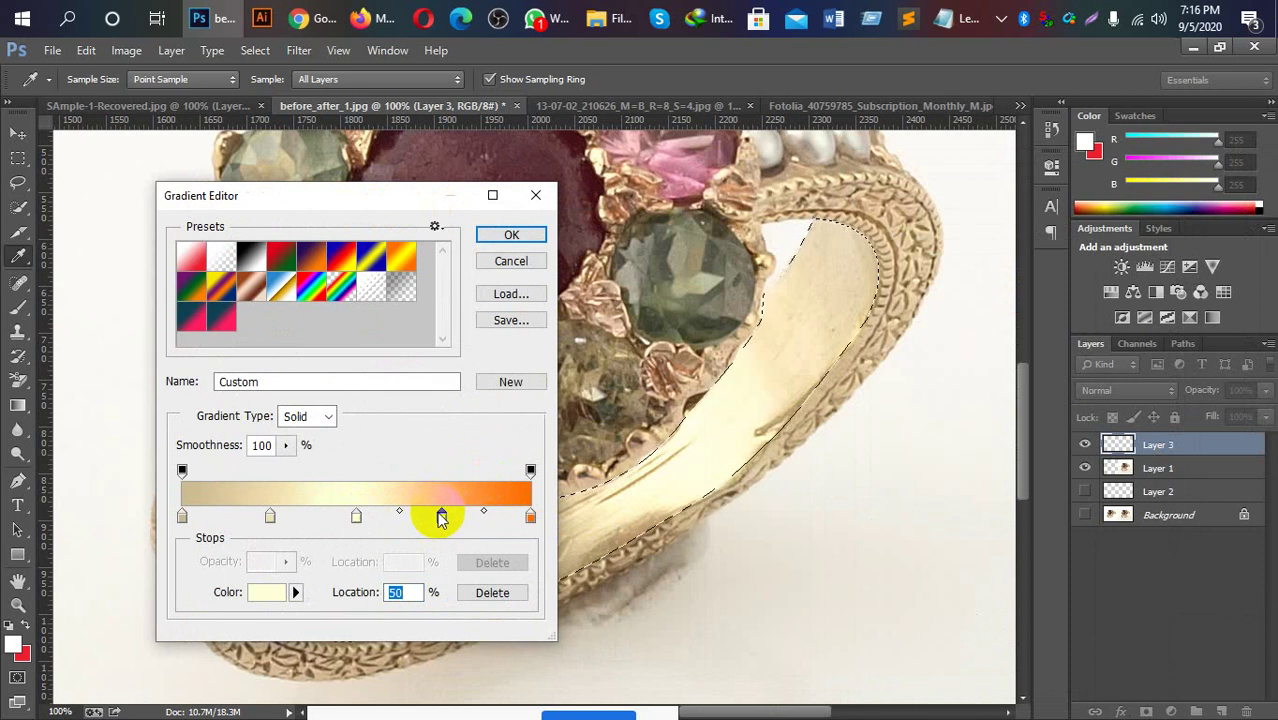
left_click(277, 594)
left_click_drag(927, 164, 1001, 437)
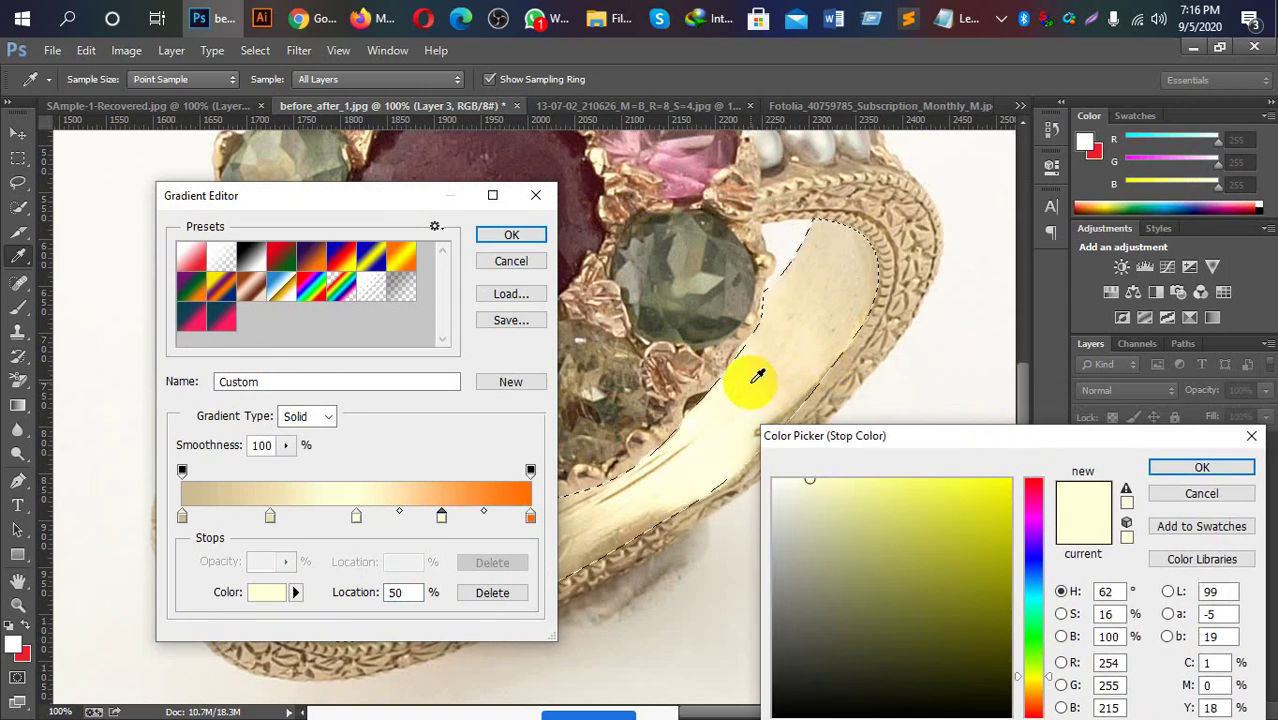
left_click(1186, 468)
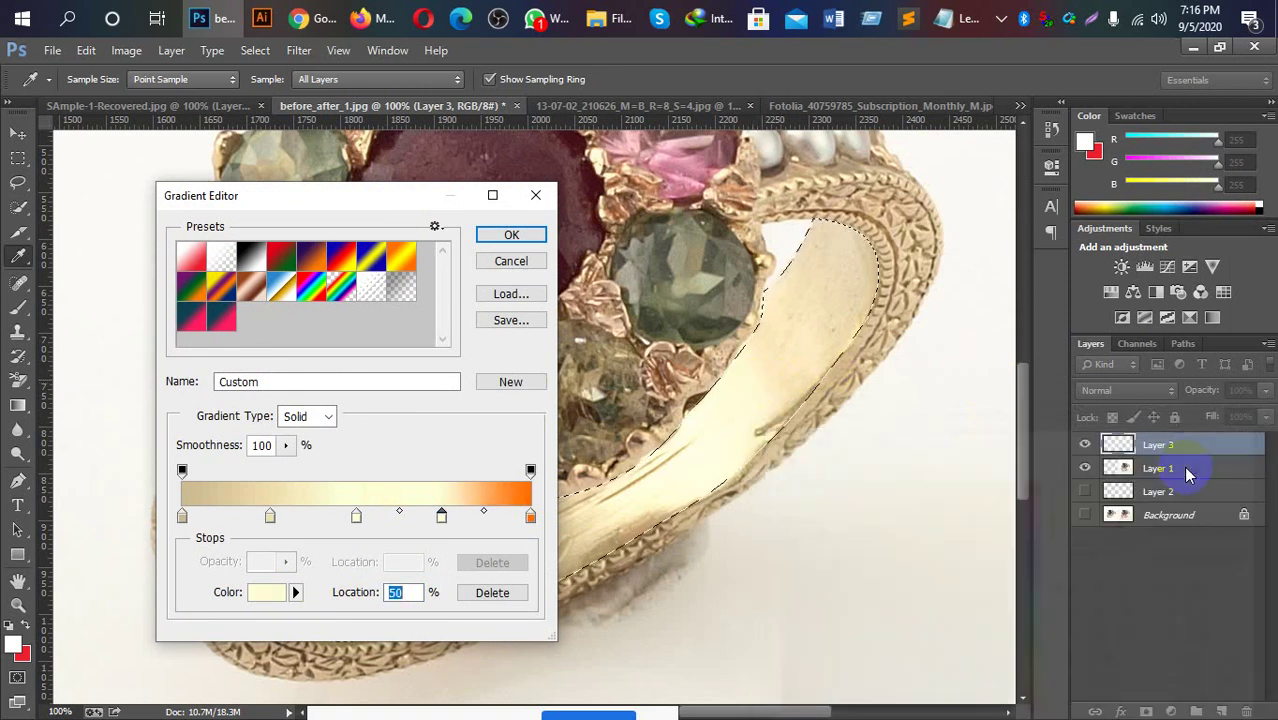
Replace the orange end stop with pale beige eedbbb sampled from the ring.
left_click(530, 516)
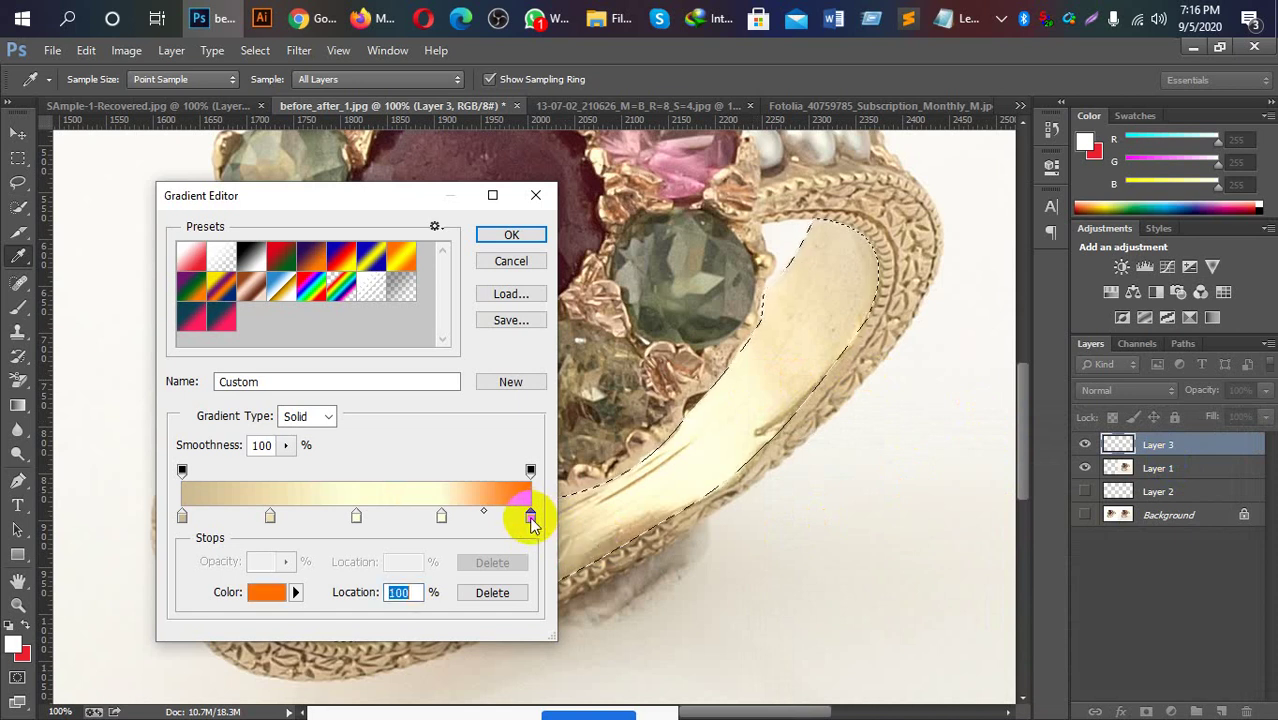
left_click(272, 595)
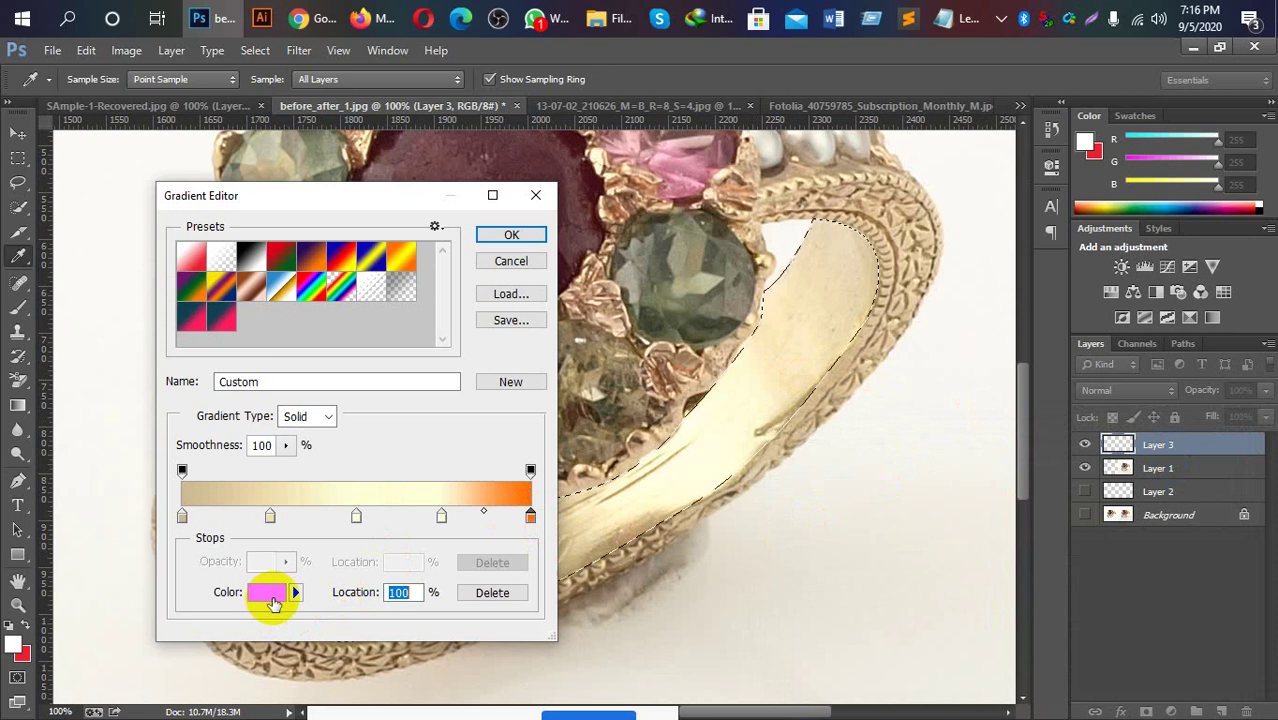
left_click(272, 595)
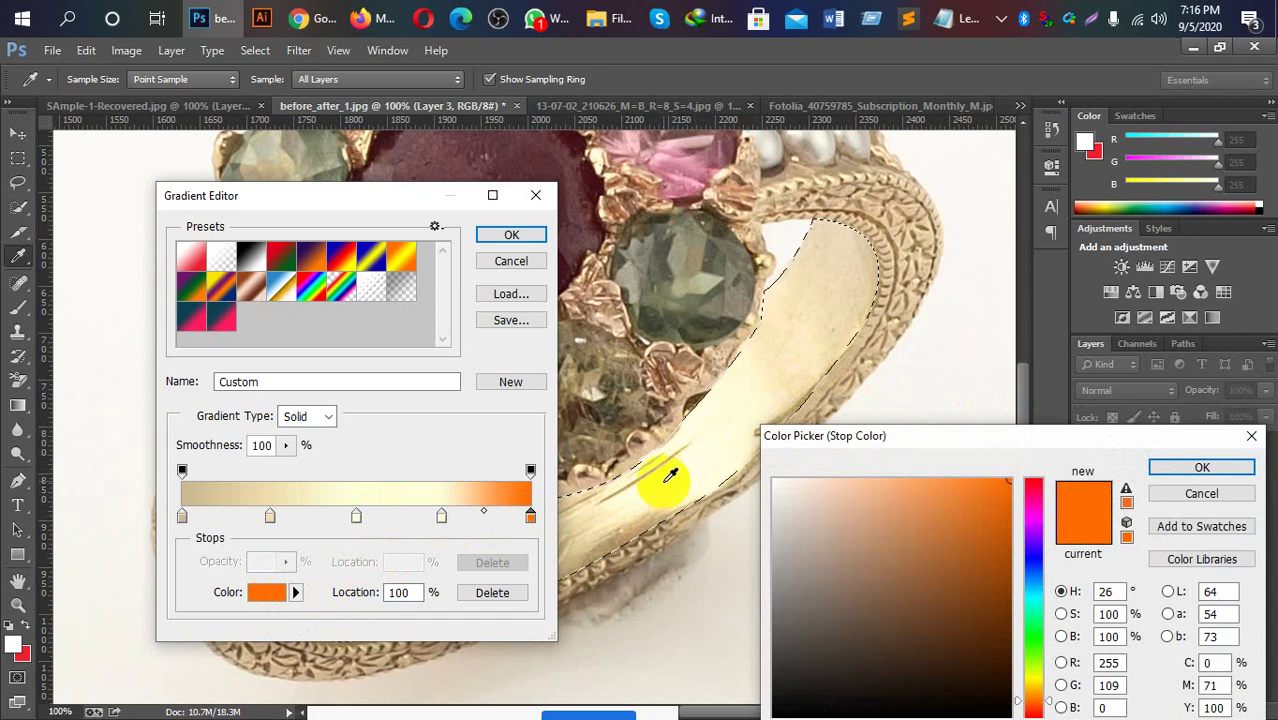
left_click(842, 232)
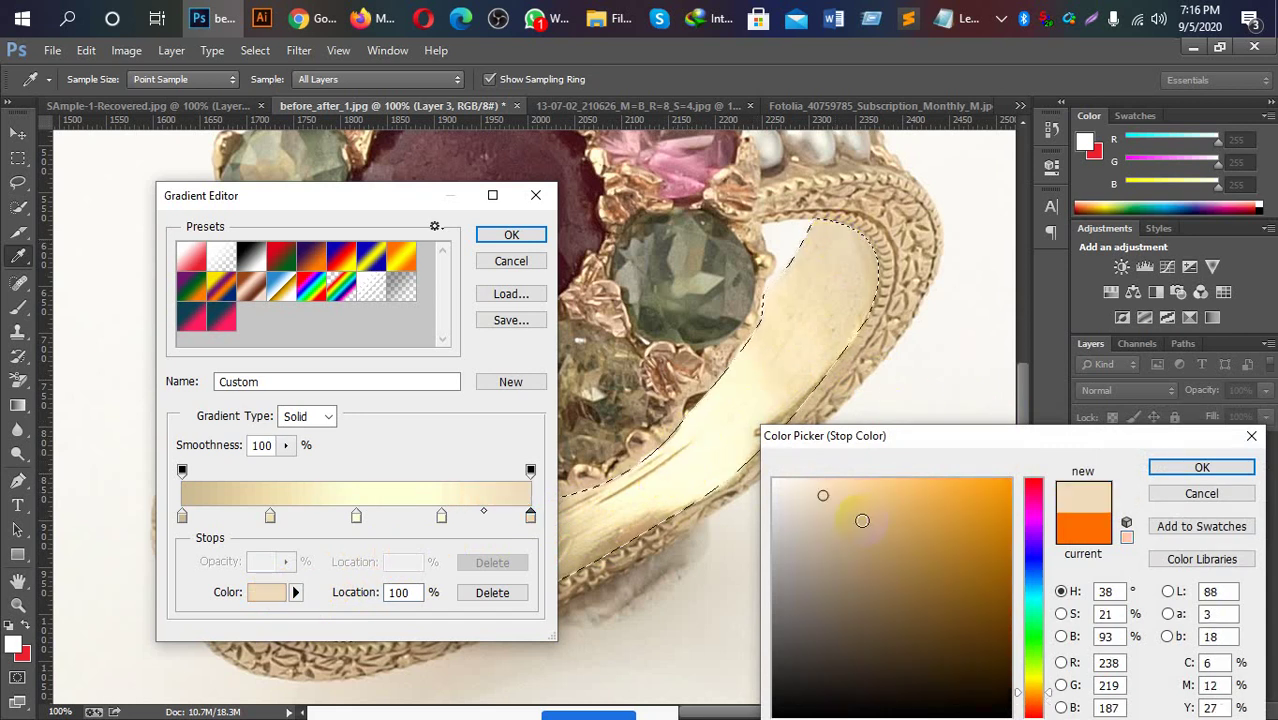
left_click_drag(968, 444, 951, 363)
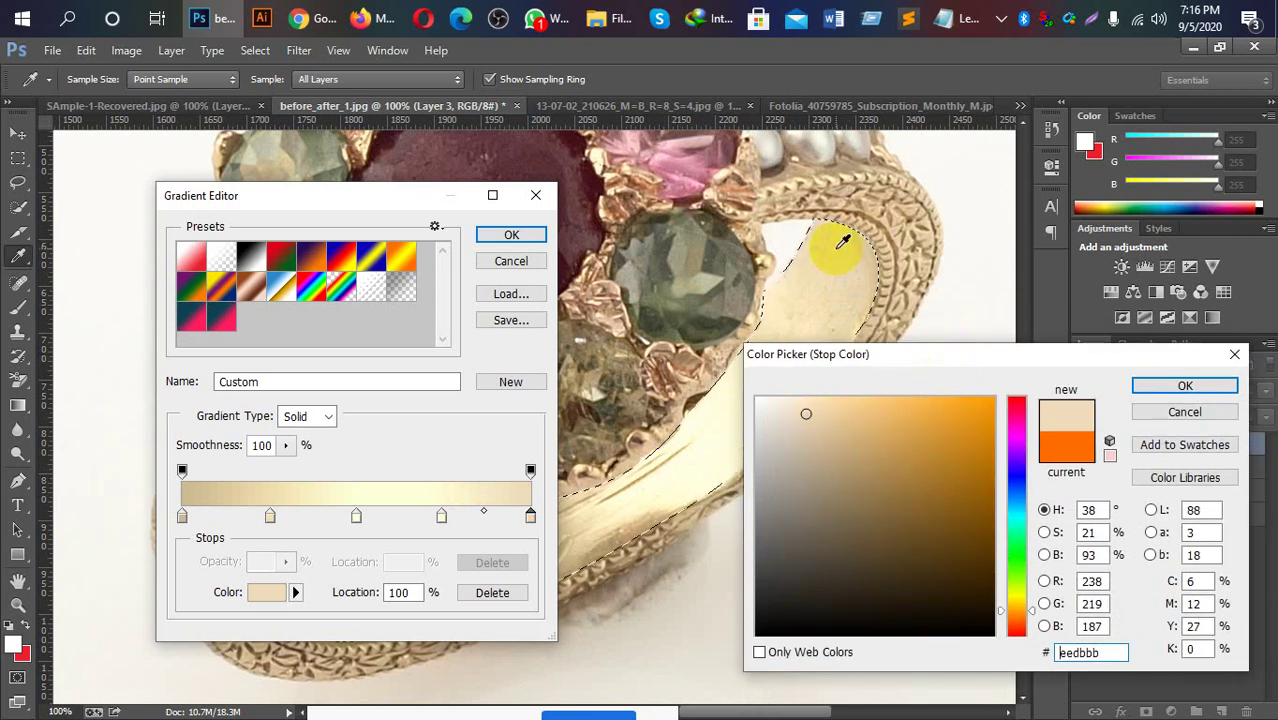
left_click(1172, 390)
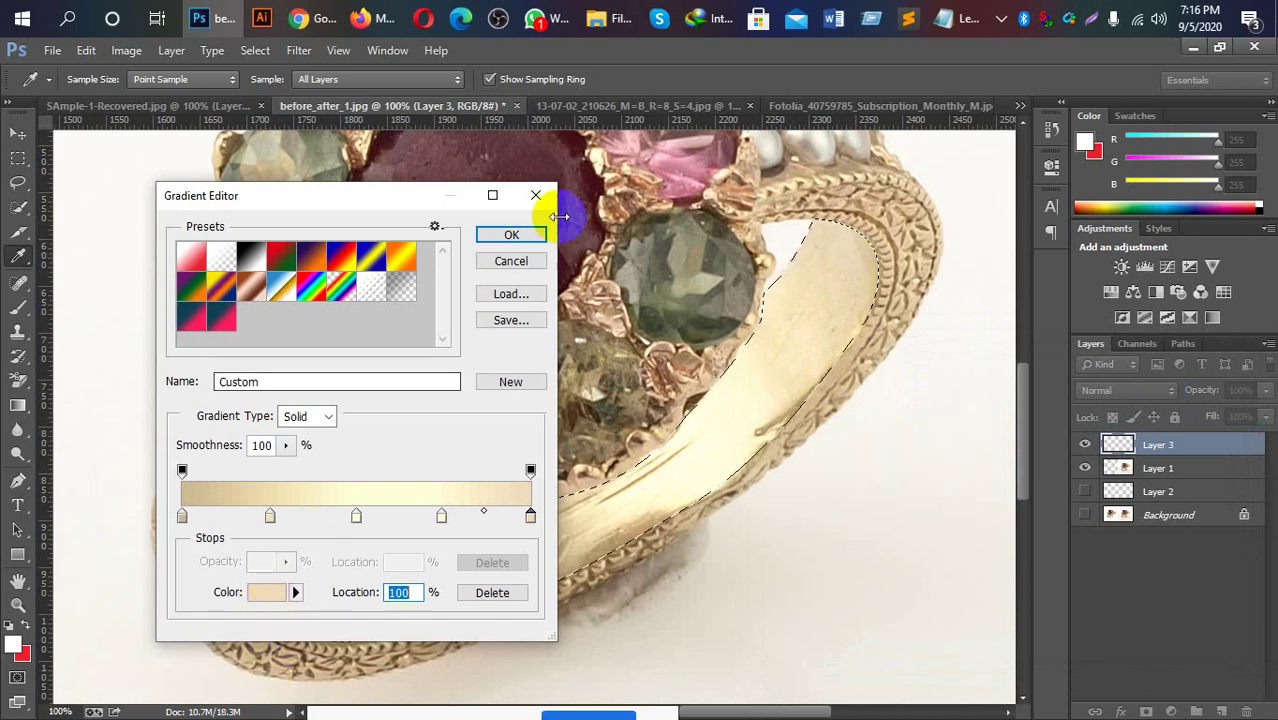
Accept the custom gradient and drag it across the selected band from lower-left to upper-right.
left_click(512, 238)
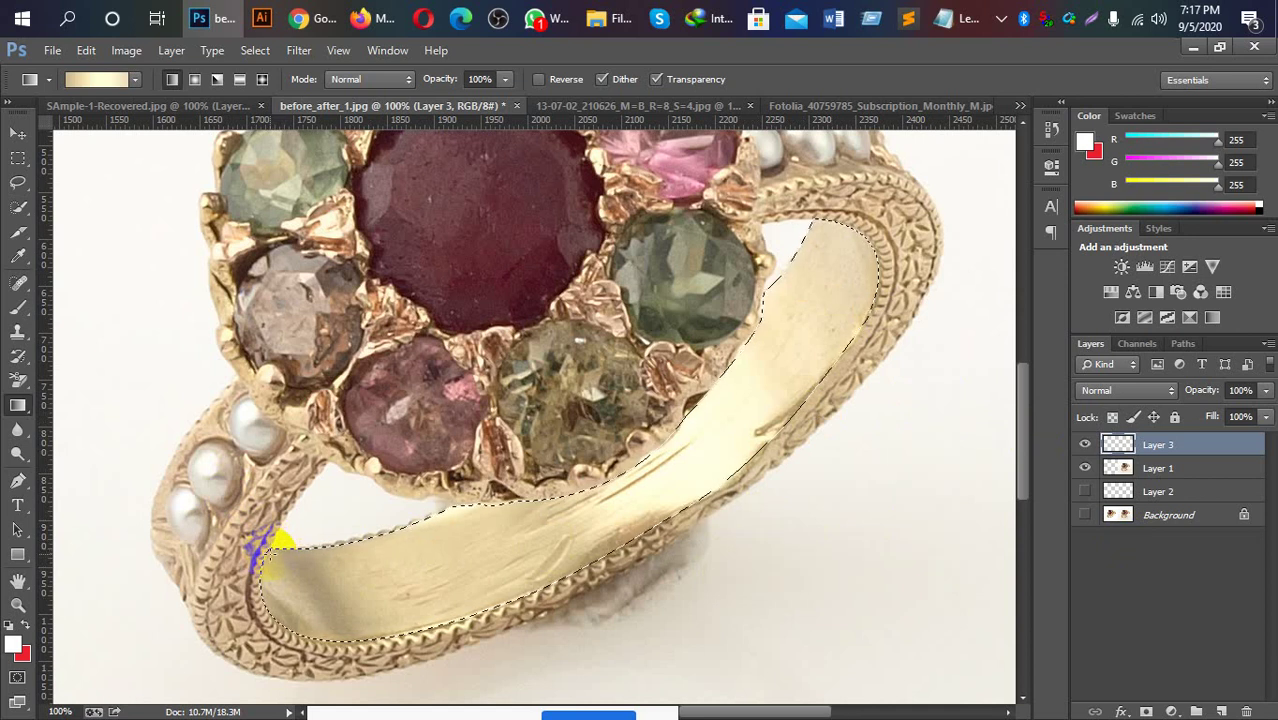
left_click_drag(269, 557, 844, 228)
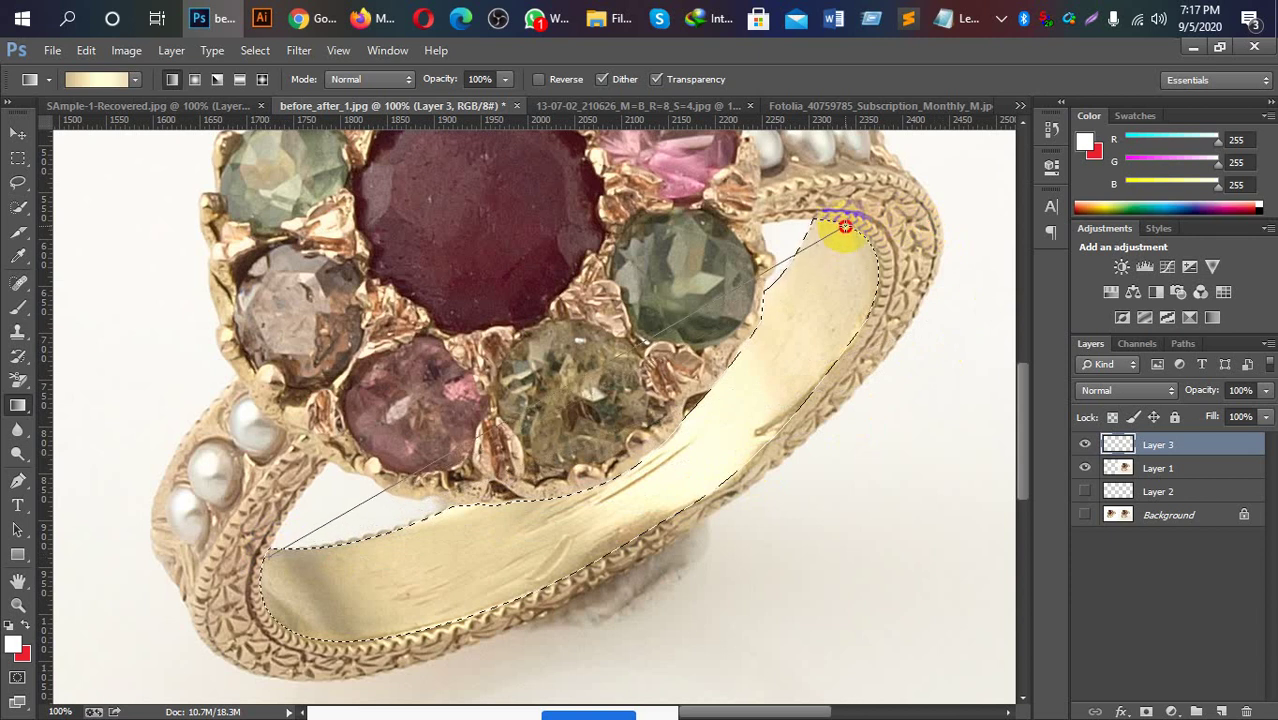
left_click_drag(844, 228, 844, 228)
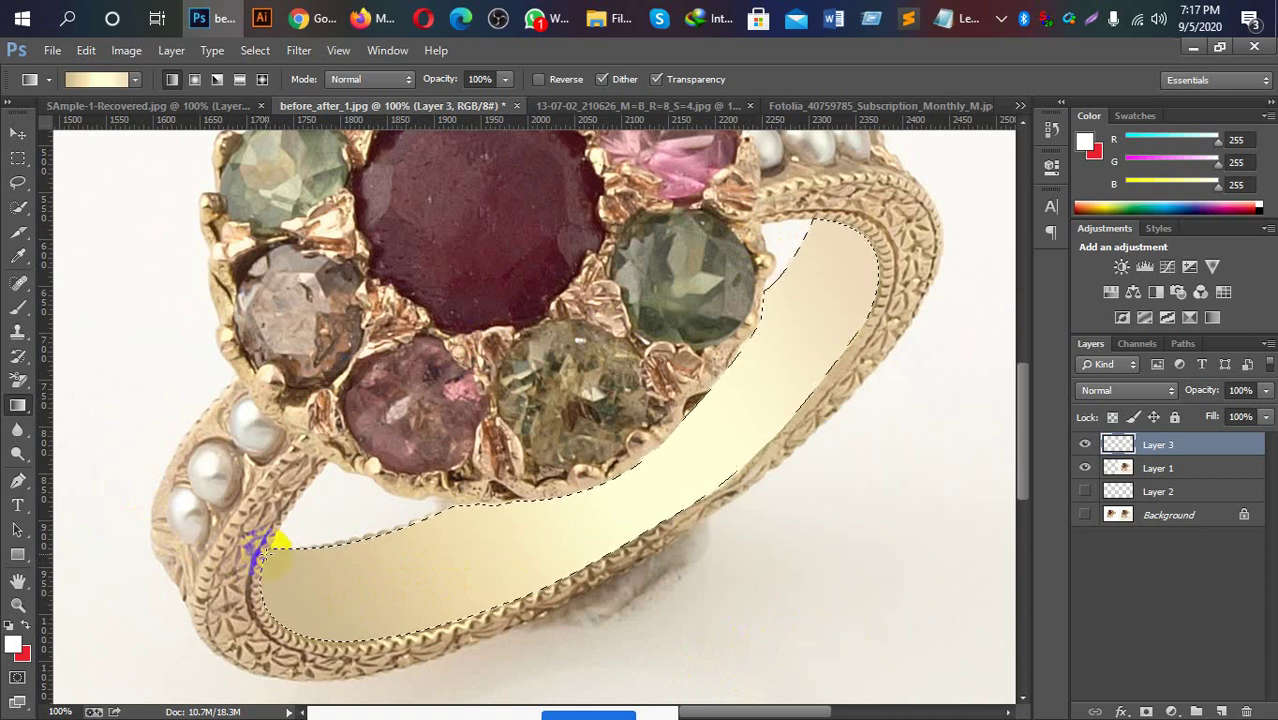
mouse_move(268, 550)
left_mouse_down()
mouse_move(843, 218)
mouse_move(268, 545)
left_mouse_up()
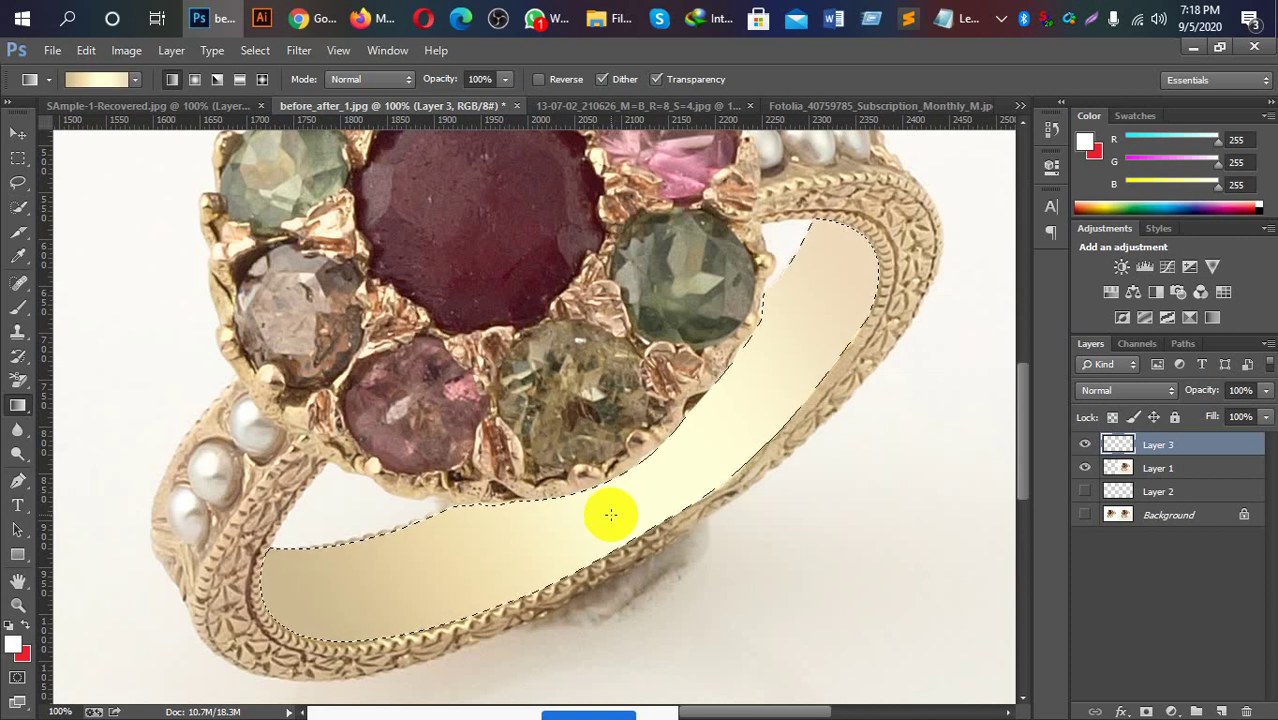
Deselect the band and zoom to 200% to inspect the fill's right part.
key("ctrl+d")
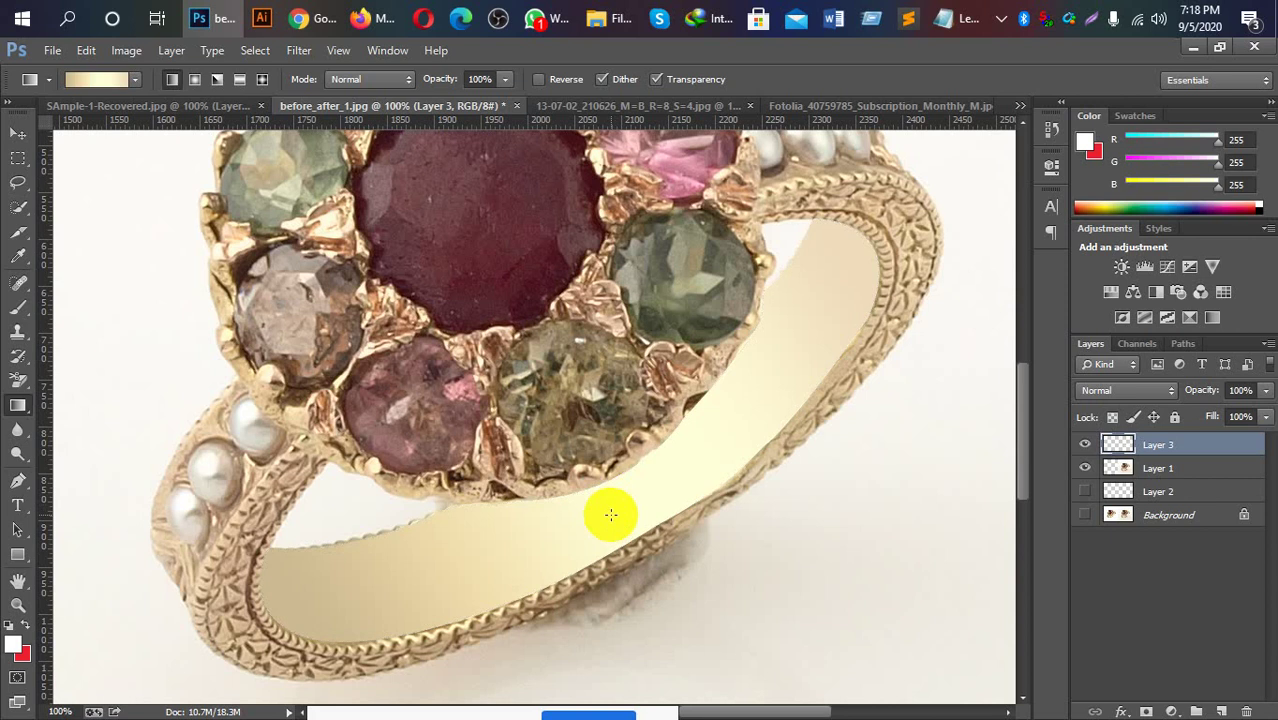
key("ctrl+plus")
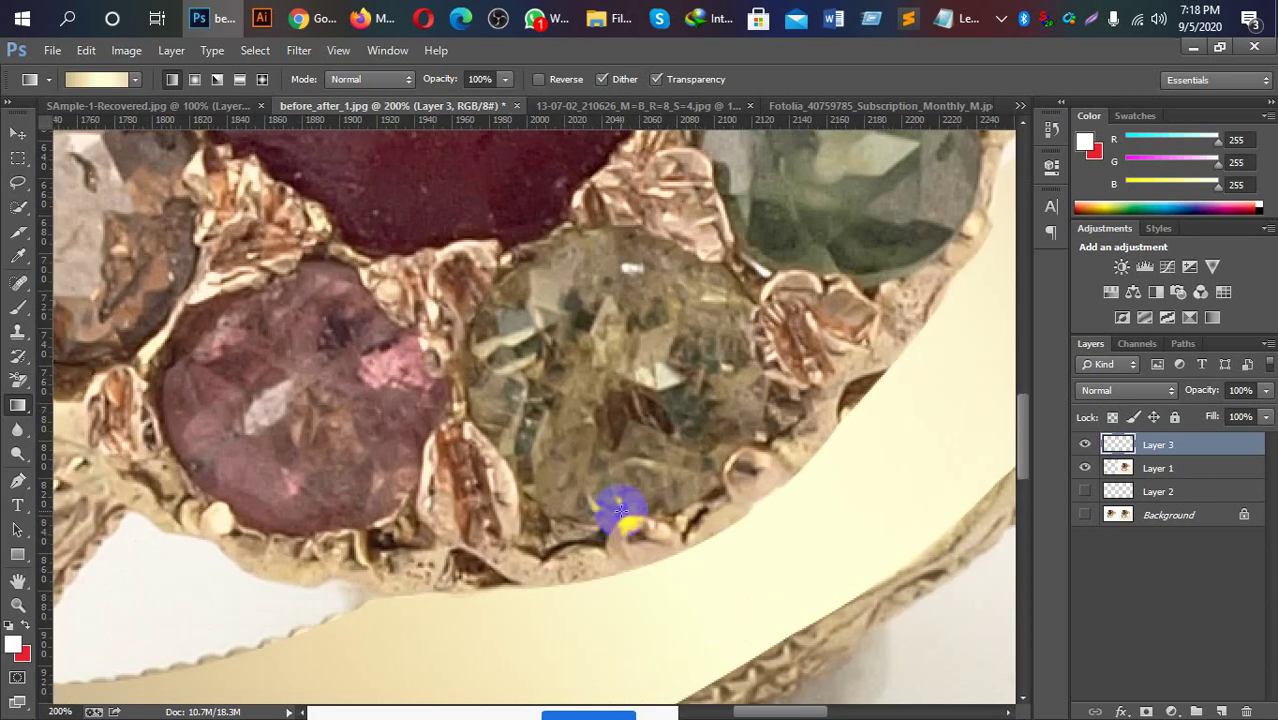
scroll(550, 561, "down", 3)
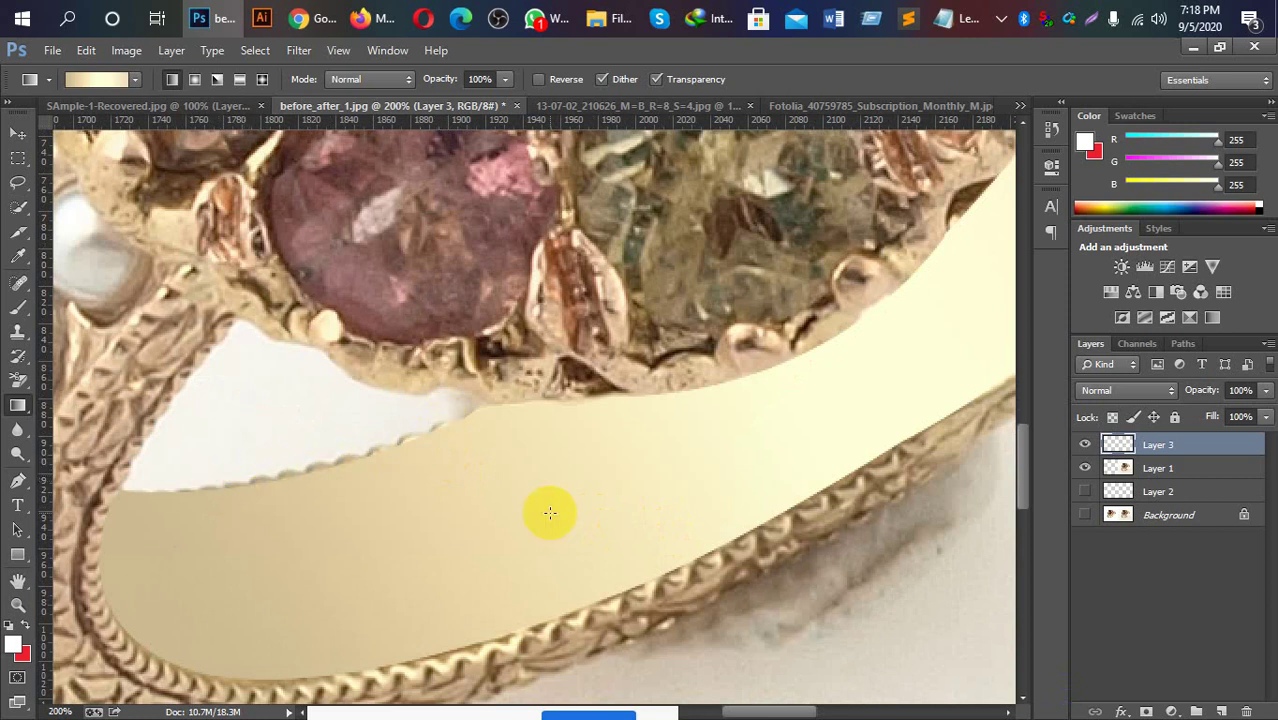
mouse_move(800, 548)
left_mouse_down()
mouse_move(571, 543)
mouse_move(479, 571)
left_mouse_up()
left_click_drag(800, 440, 699, 451)
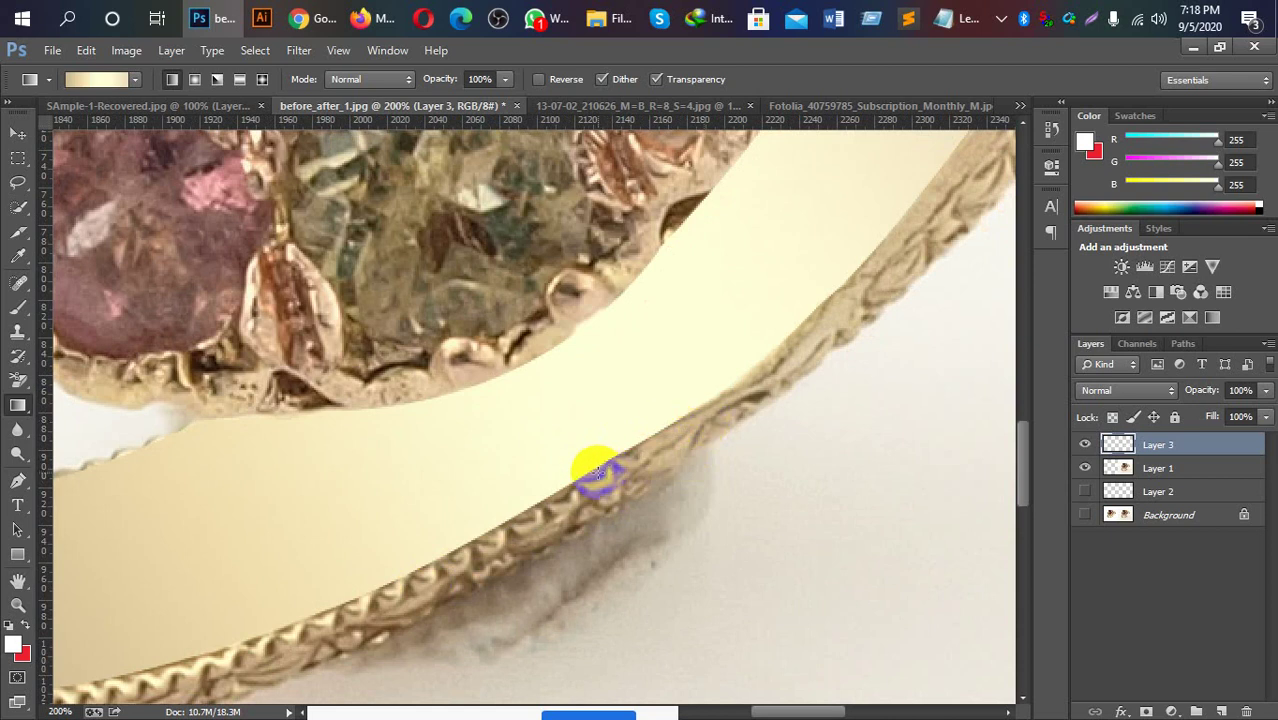
left_click_drag(528, 568, 643, 508)
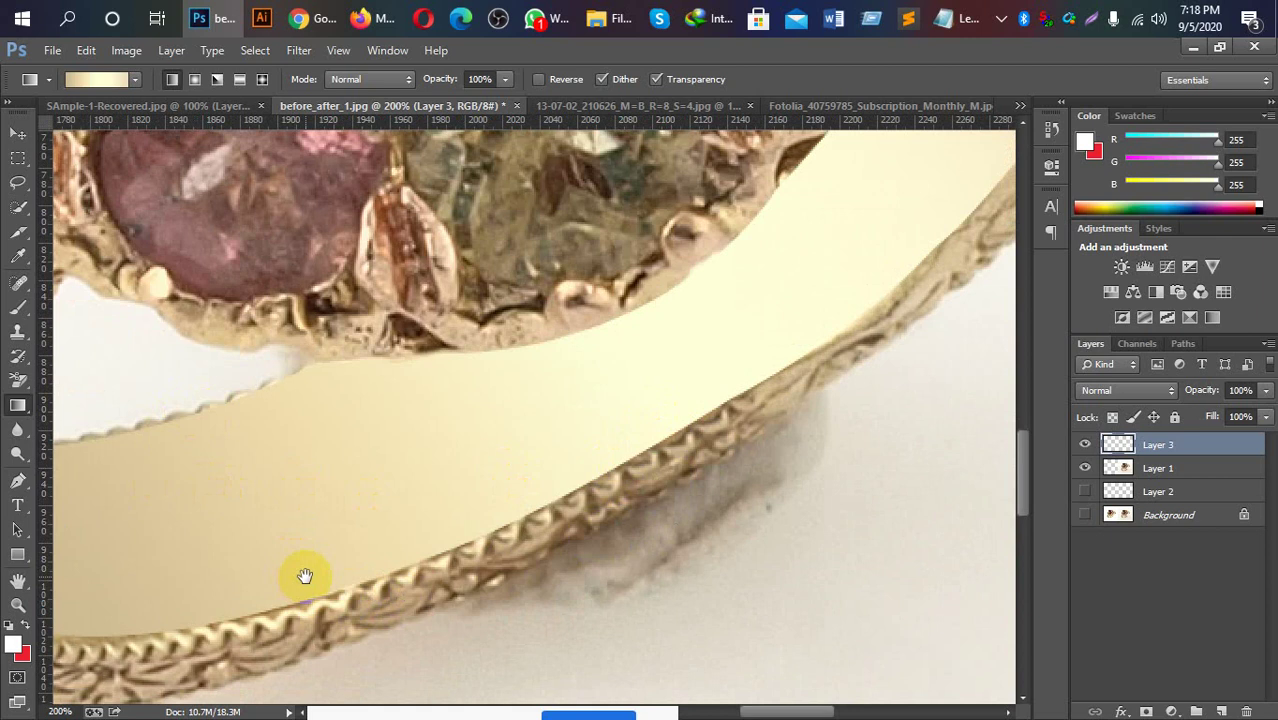
Drag further gradient strokes along the band edge toward the stones, then zoom out.
mouse_move(590, 514)
left_mouse_down()
mouse_move(745, 373)
mouse_move(868, 347)
left_mouse_up()
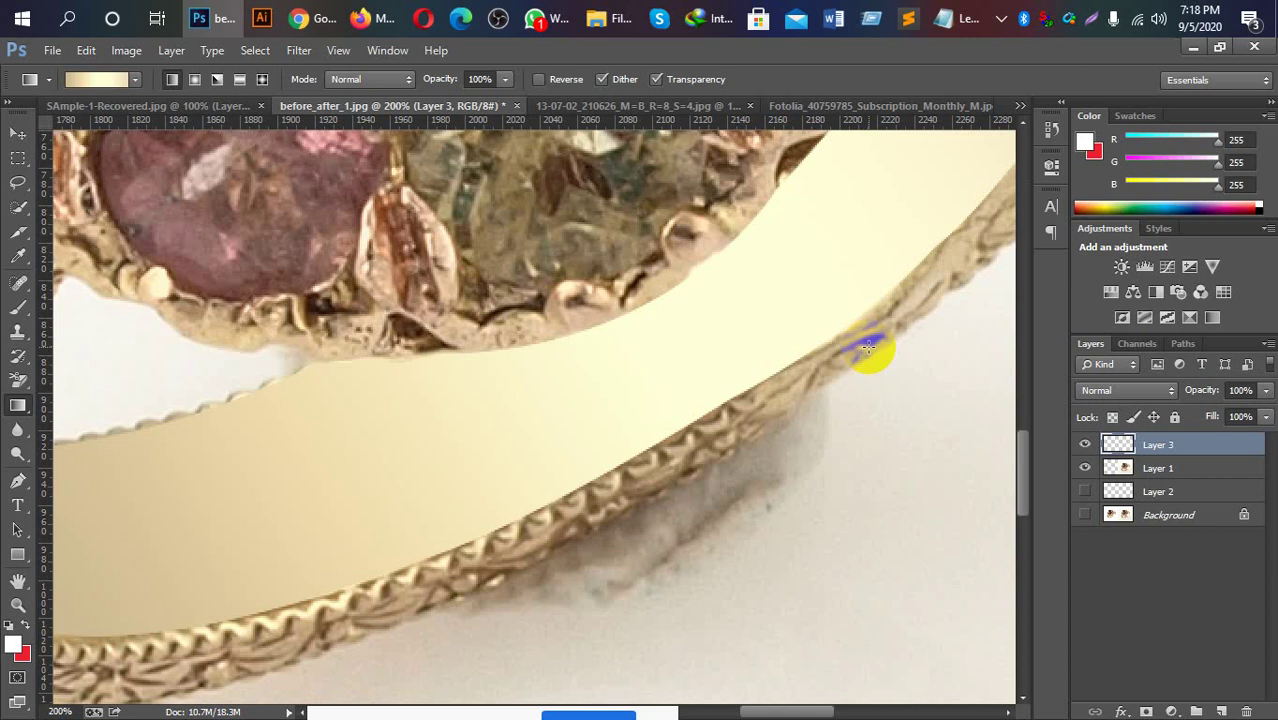
left_click_drag(868, 347, 808, 358)
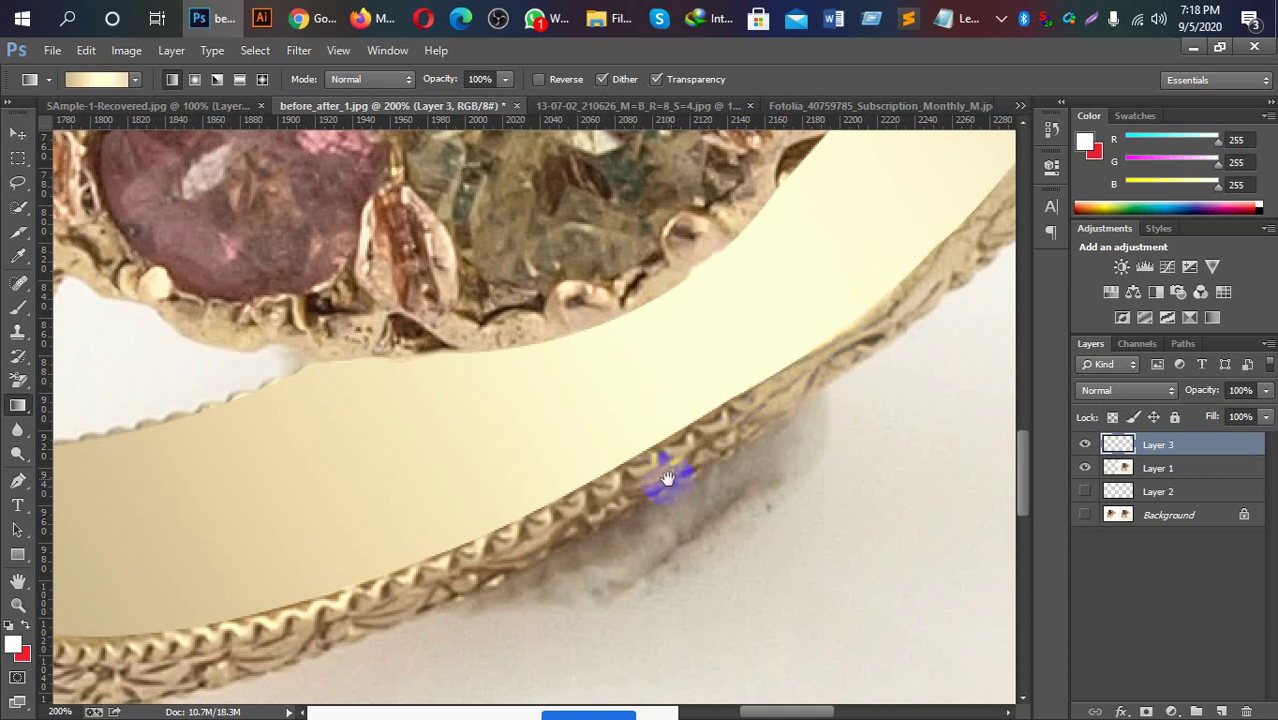
mouse_move(808, 358)
left_mouse_down()
mouse_move(758, 499)
mouse_move(675, 521)
left_mouse_up()
mouse_move(893, 400)
left_mouse_down()
mouse_move(813, 494)
mouse_move(770, 357)
left_mouse_up()
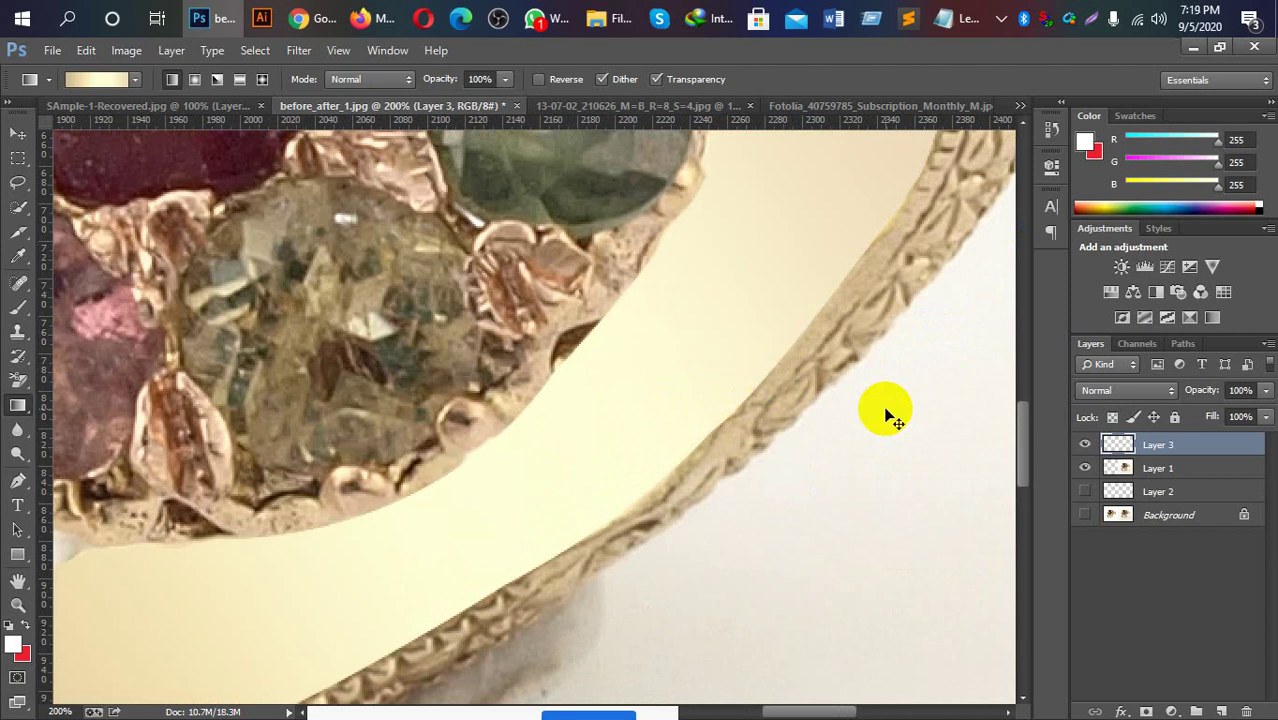
key("ctrl+minus")
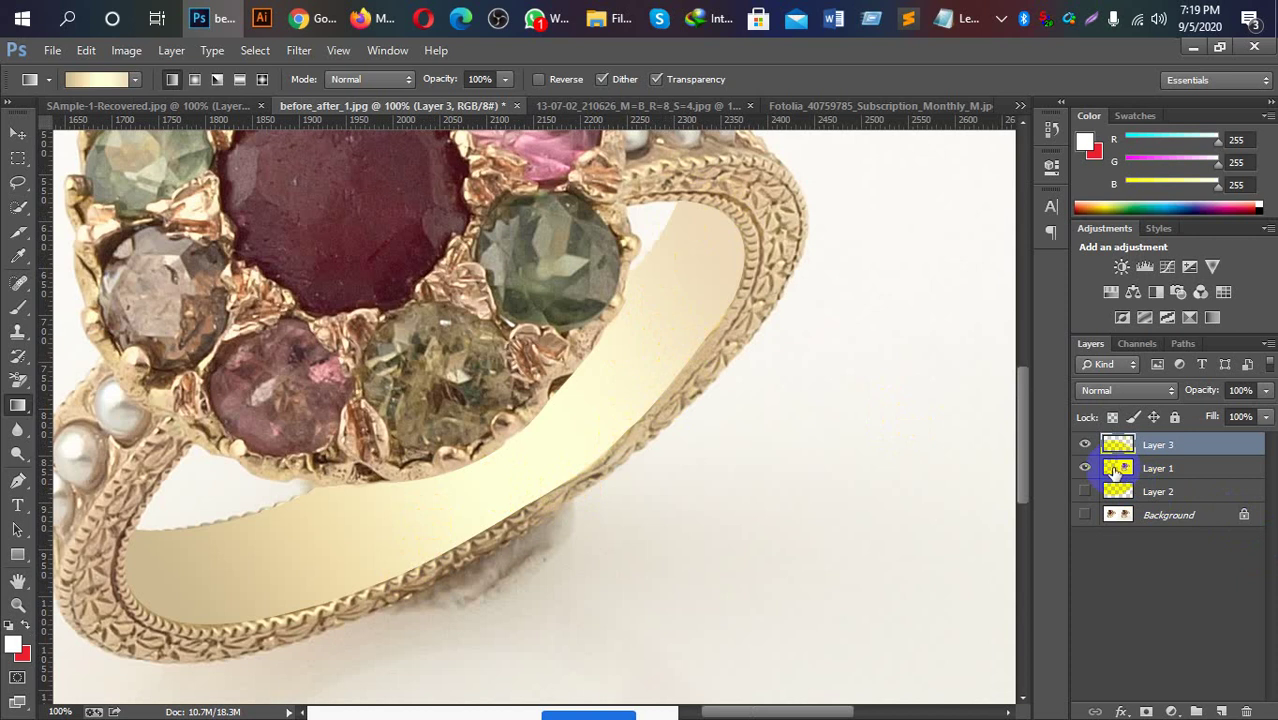
Toggle Layer 3 off and on to compare with the original, then zoom out.
left_click(1085, 444)
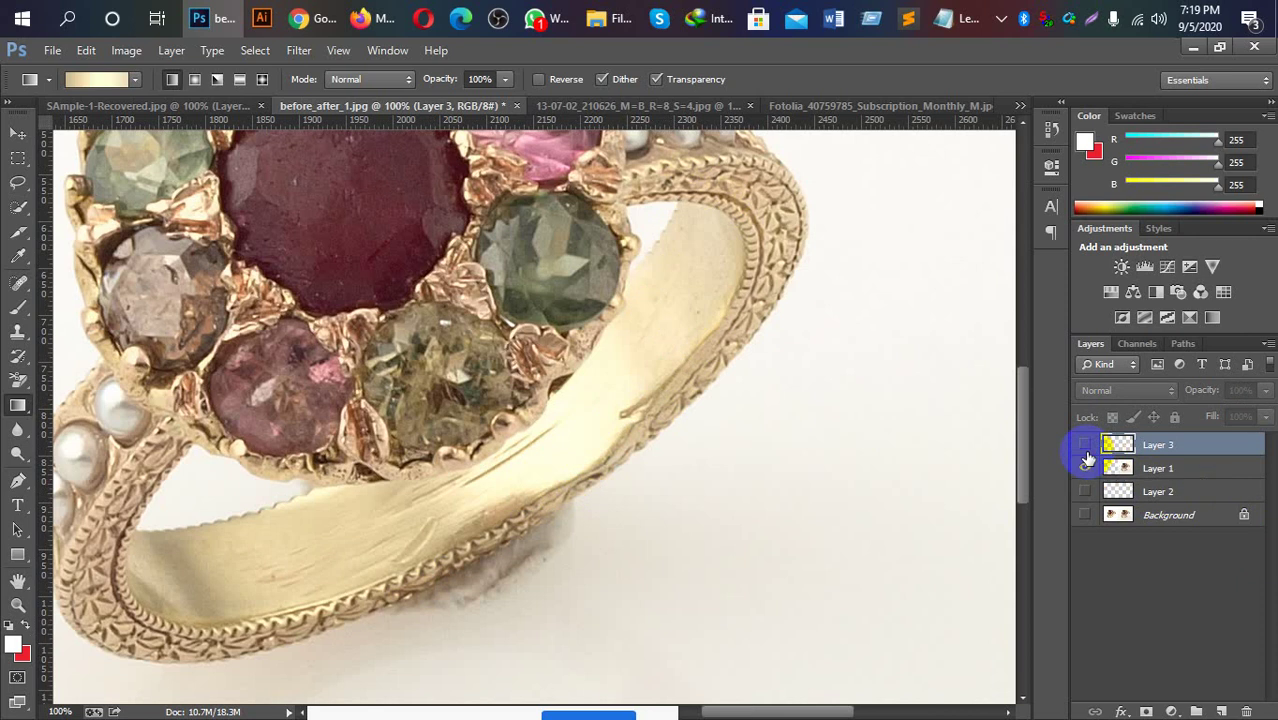
left_click(1085, 450)
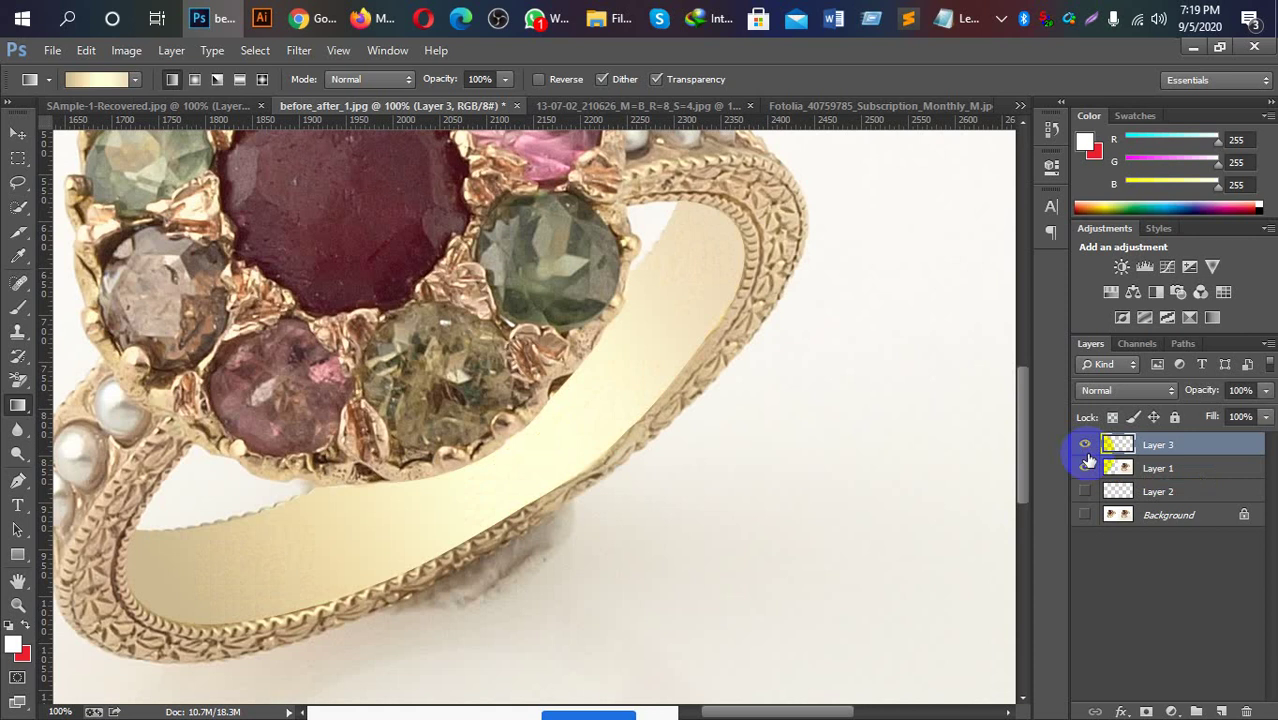
key("ctrl+minus")
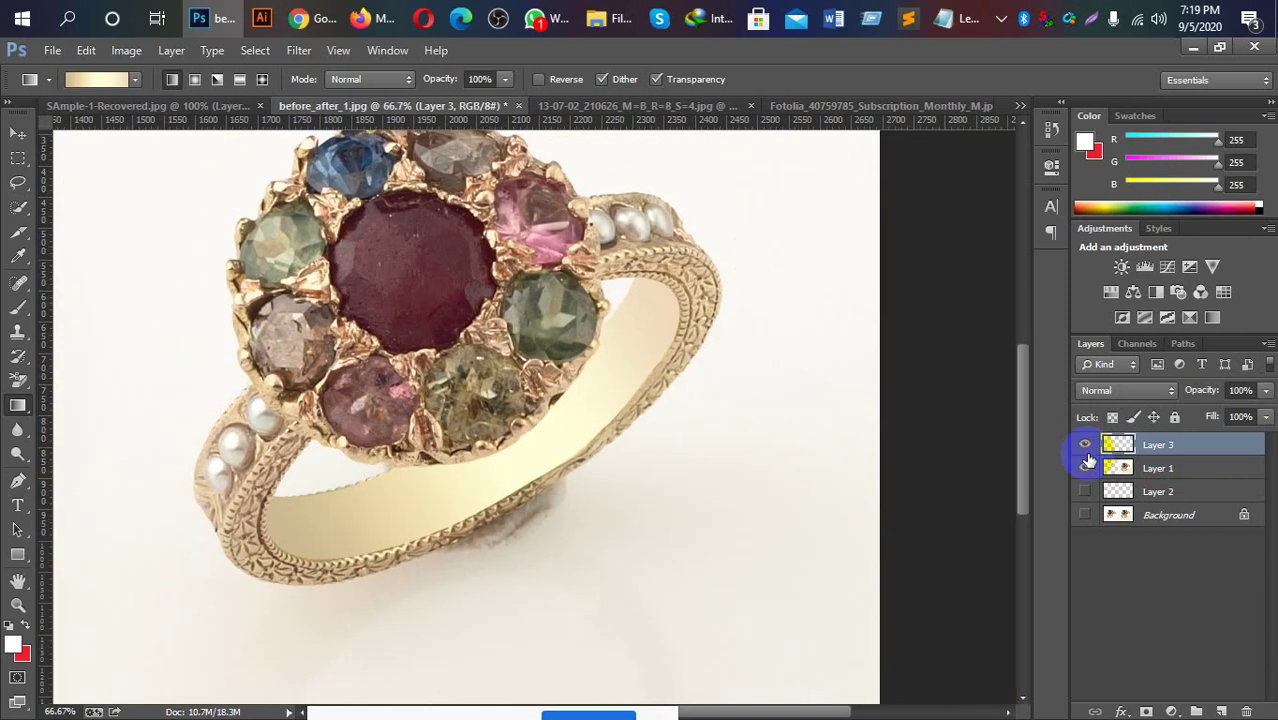
key("ctrl+minus")
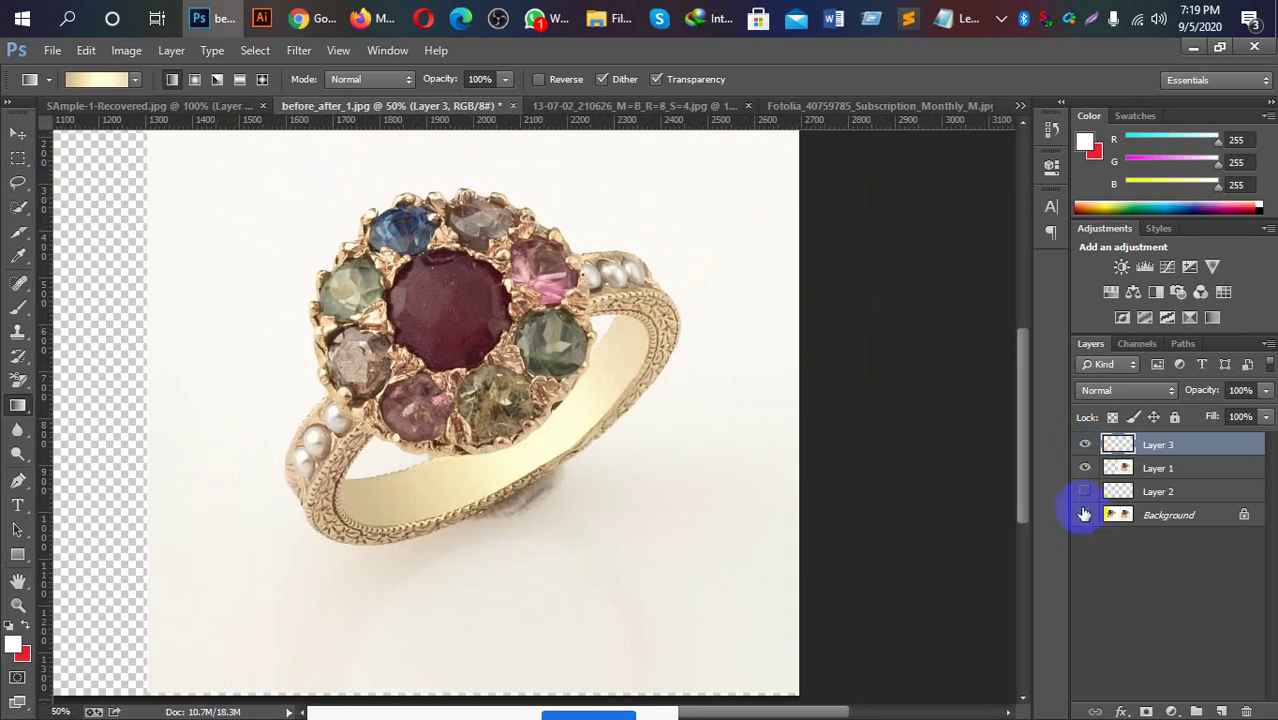
Isolate and delete Layer 2, then show Layer 1, Layer 3 and Background again.
left_click(1084, 514)
left_click(1085, 491)
left_click(1118, 490)
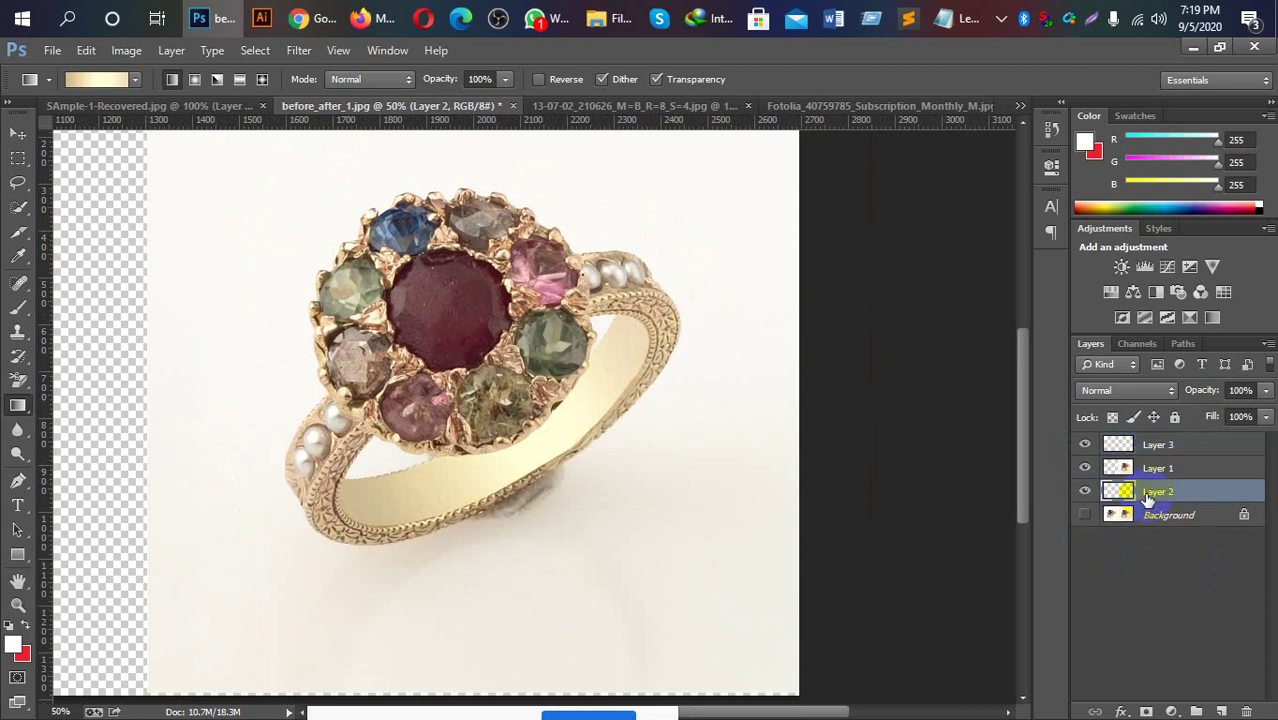
left_click(1085, 468)
left_click(1086, 445)
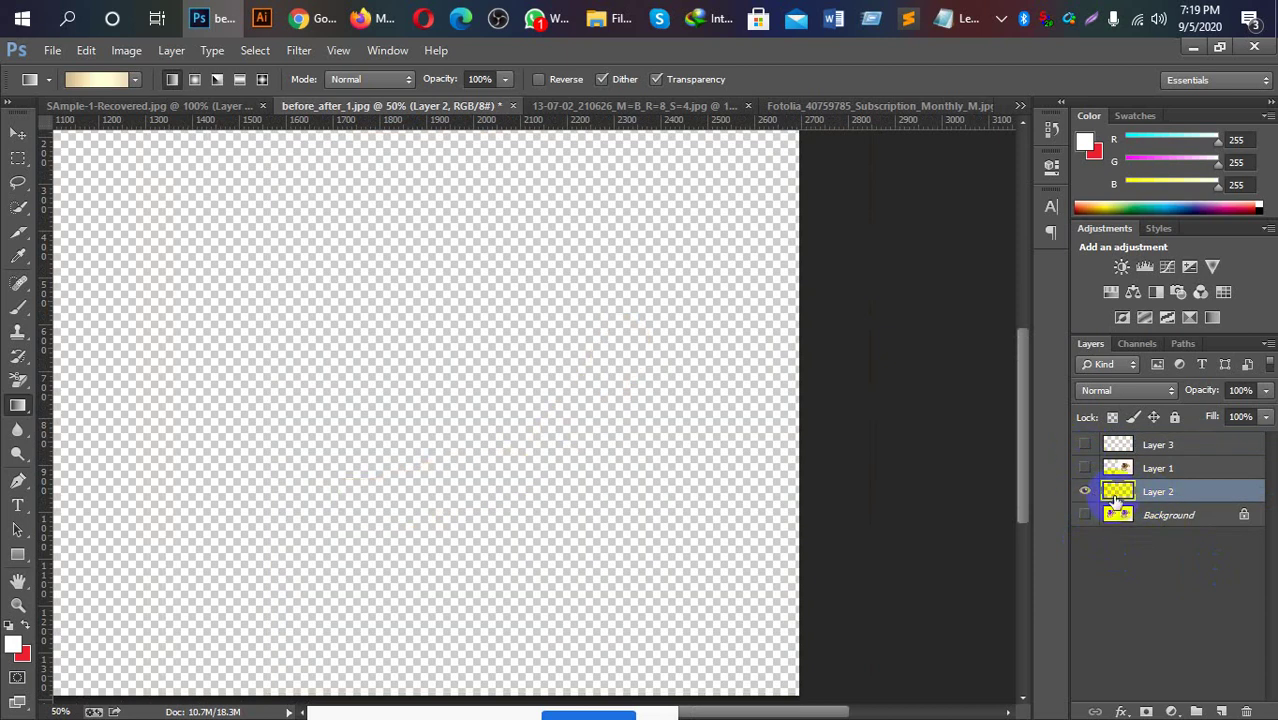
key("Delete")
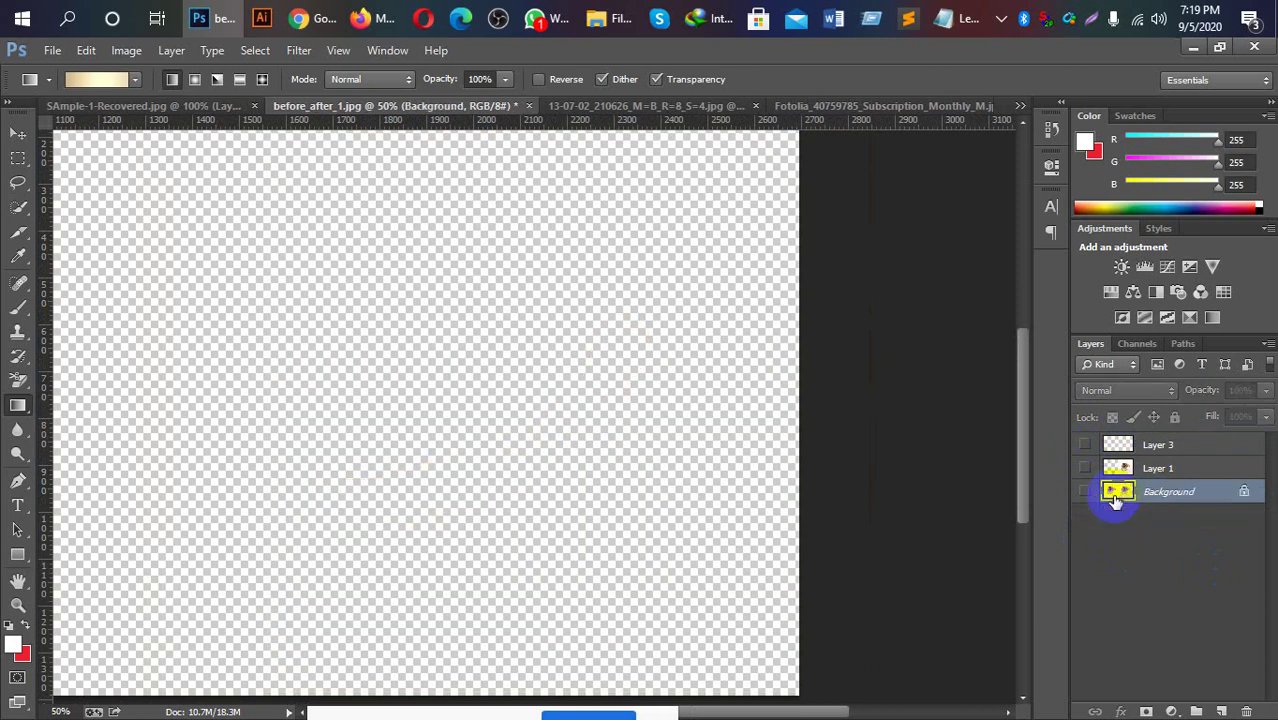
left_click(1086, 468)
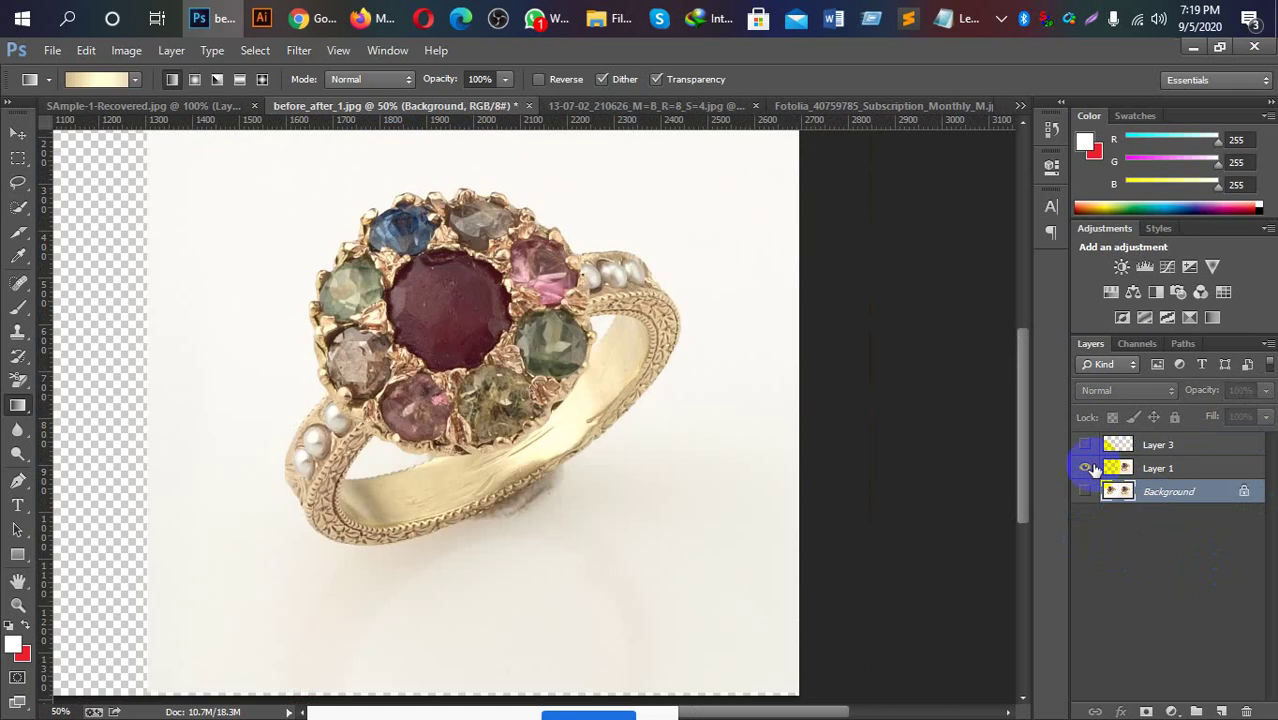
left_click(1086, 444)
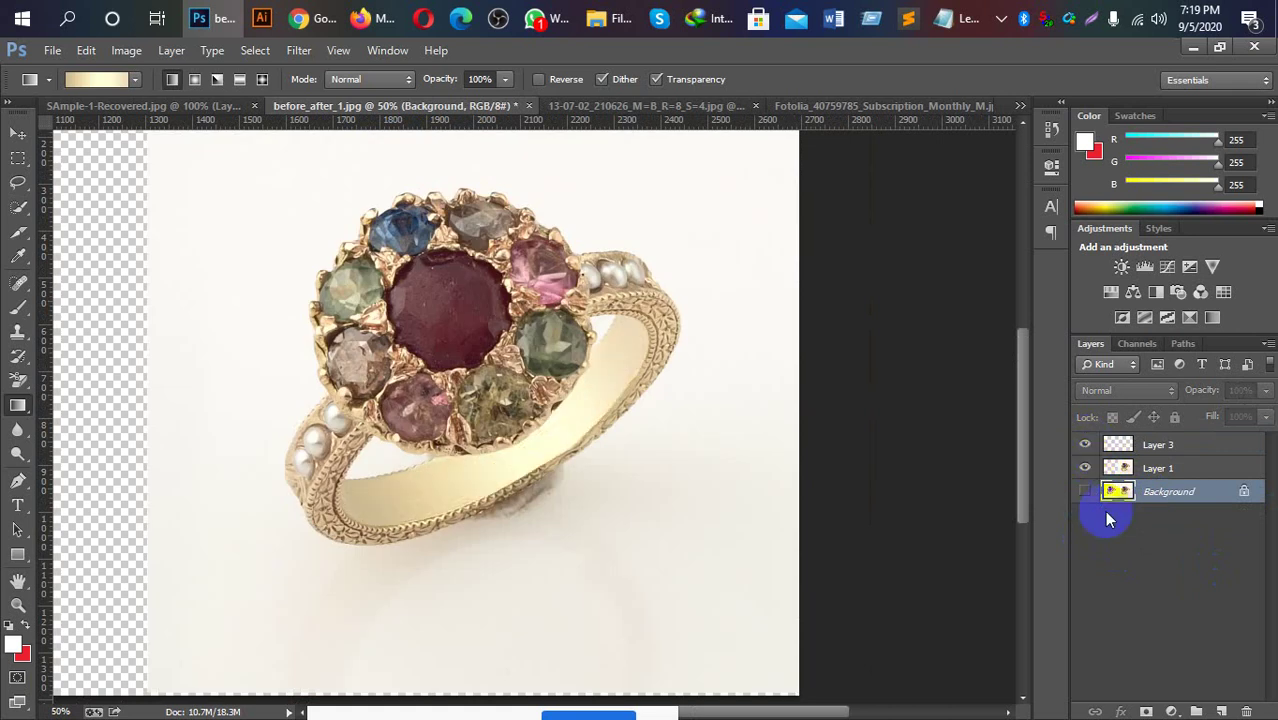
left_click(1086, 491)
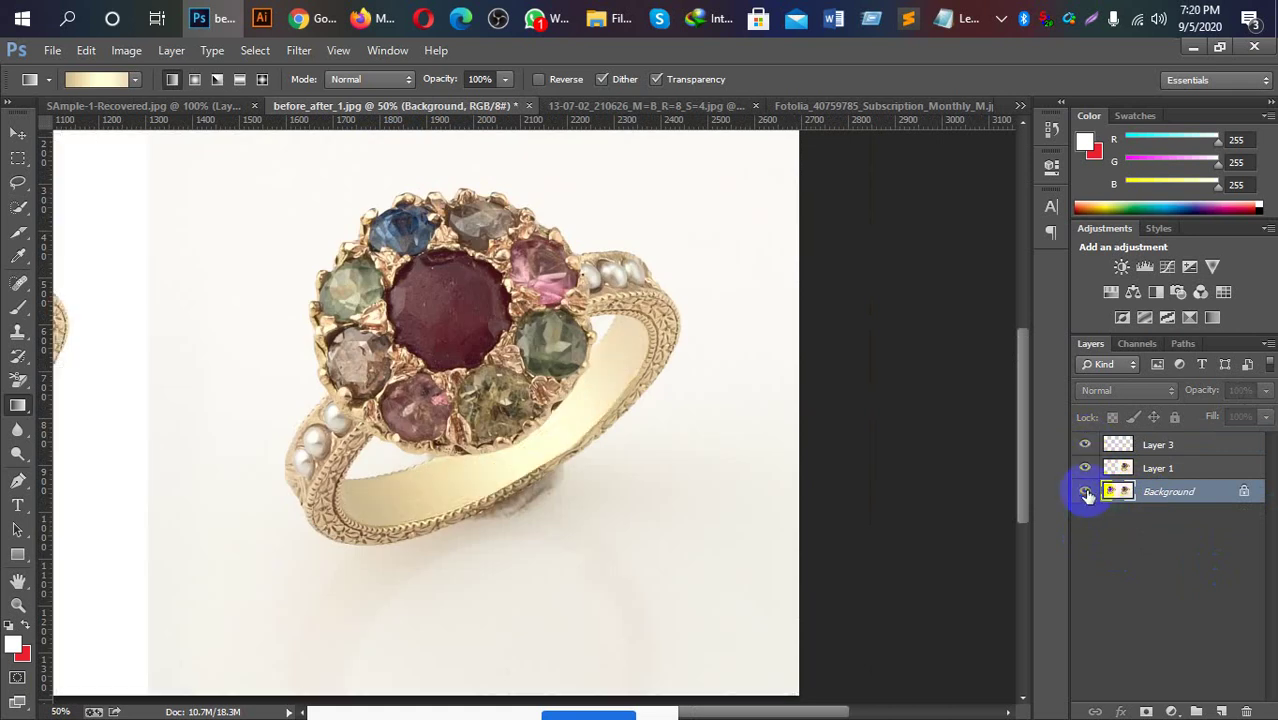
left_click_drag(633, 551, 840, 541)
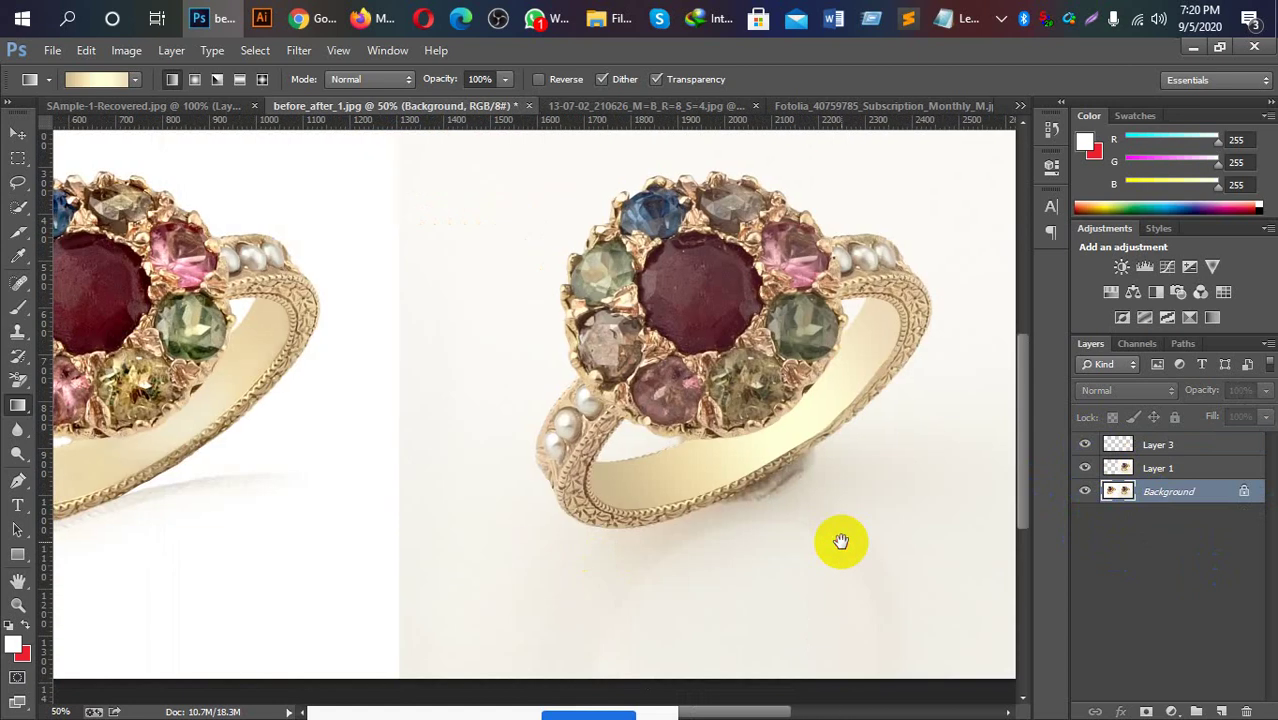
left_click_drag(642, 543, 670, 543)
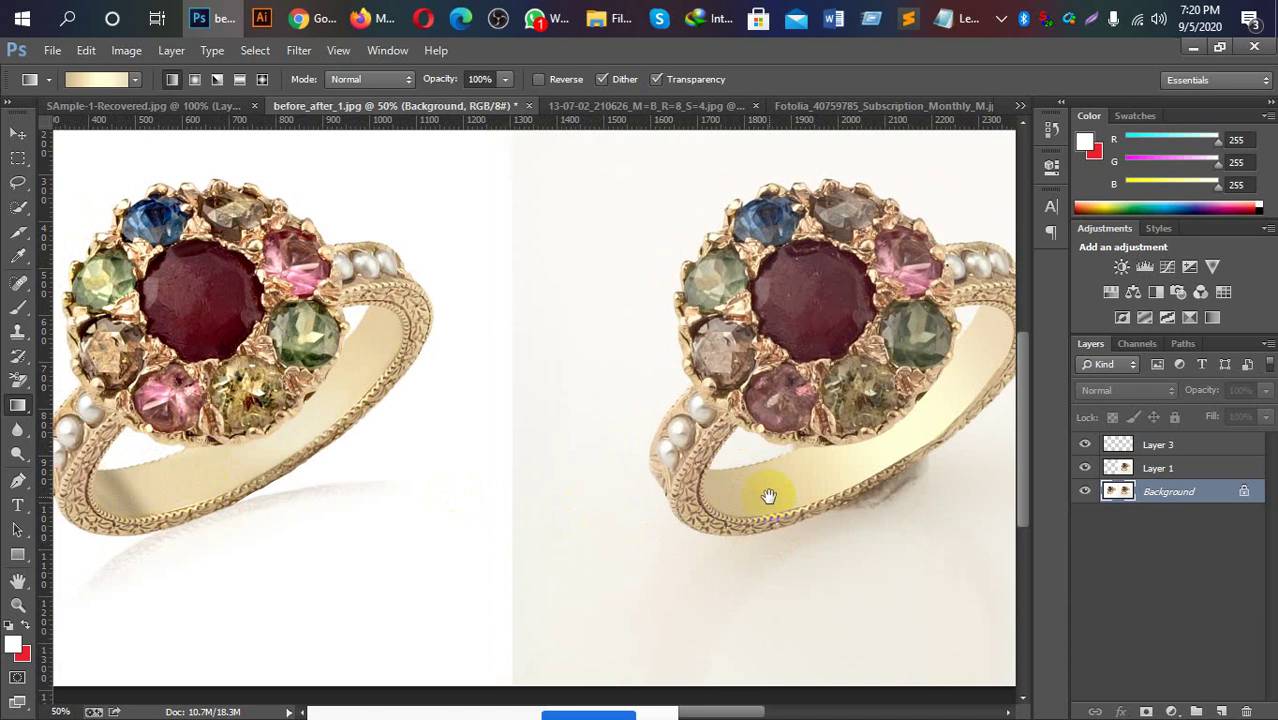
scroll(770, 505, "down", 1)
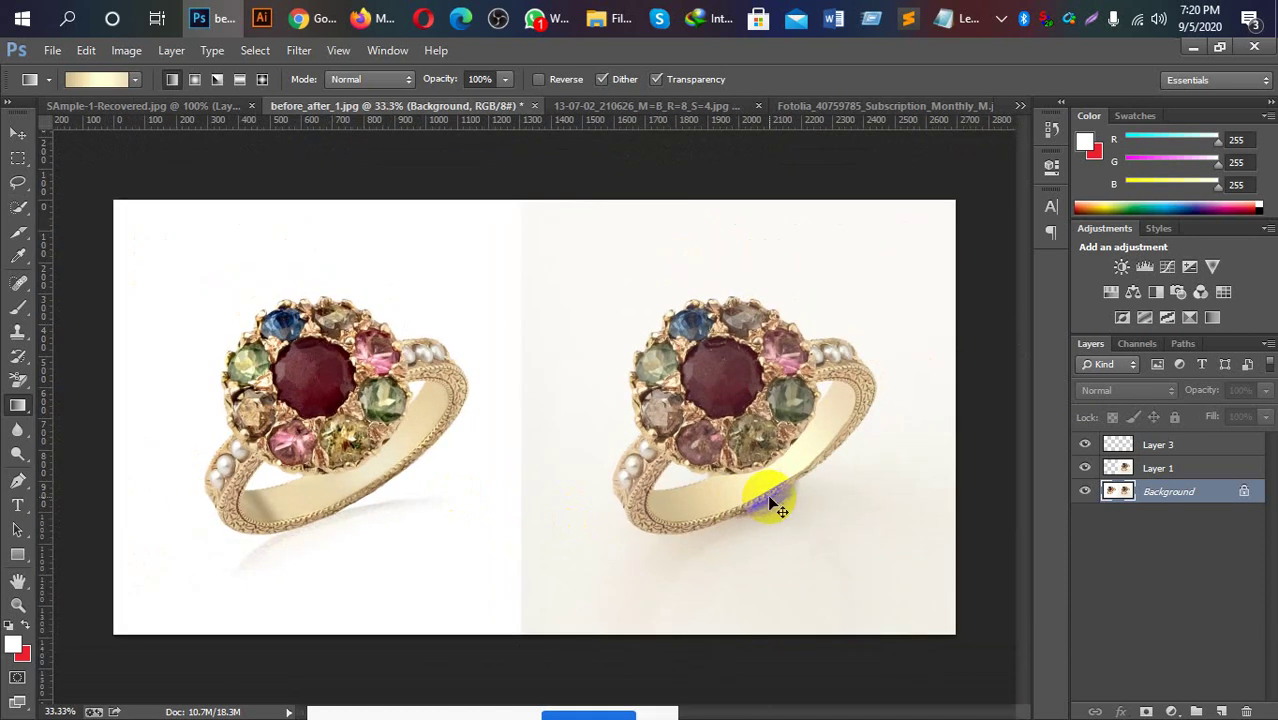
scroll(768, 497, "up", 1)
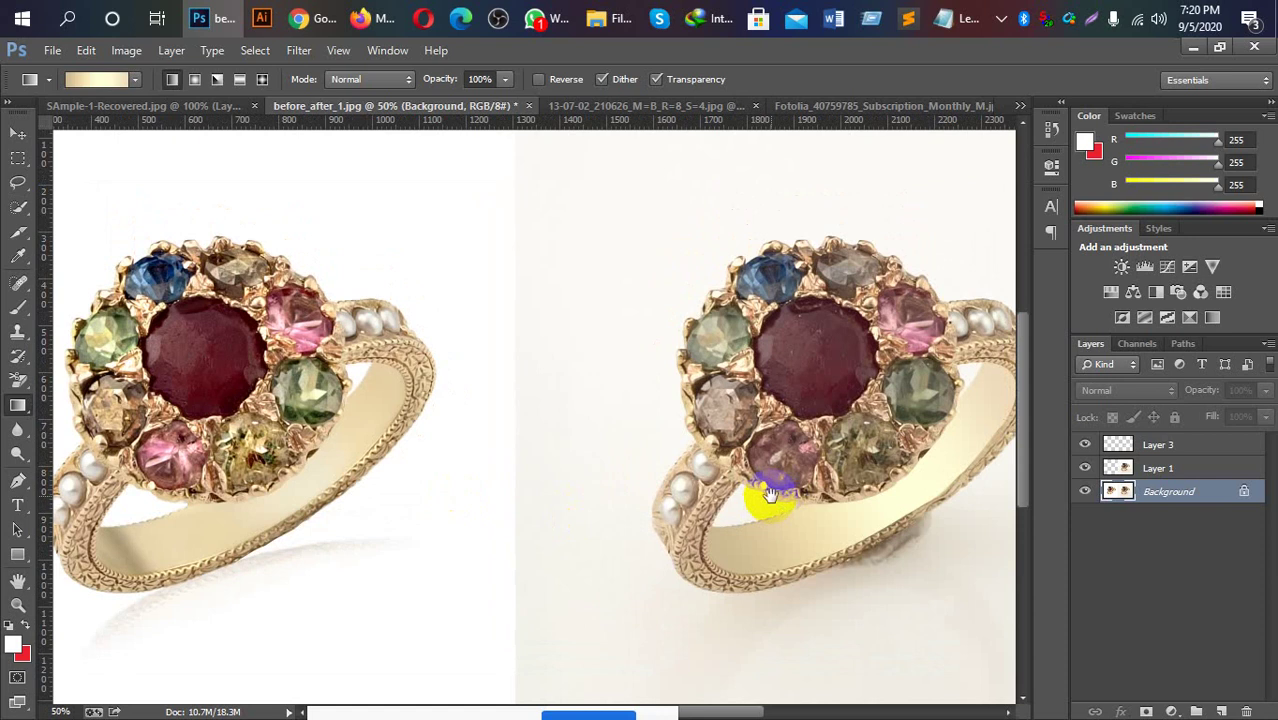
left_click_drag(768, 497, 736, 508)
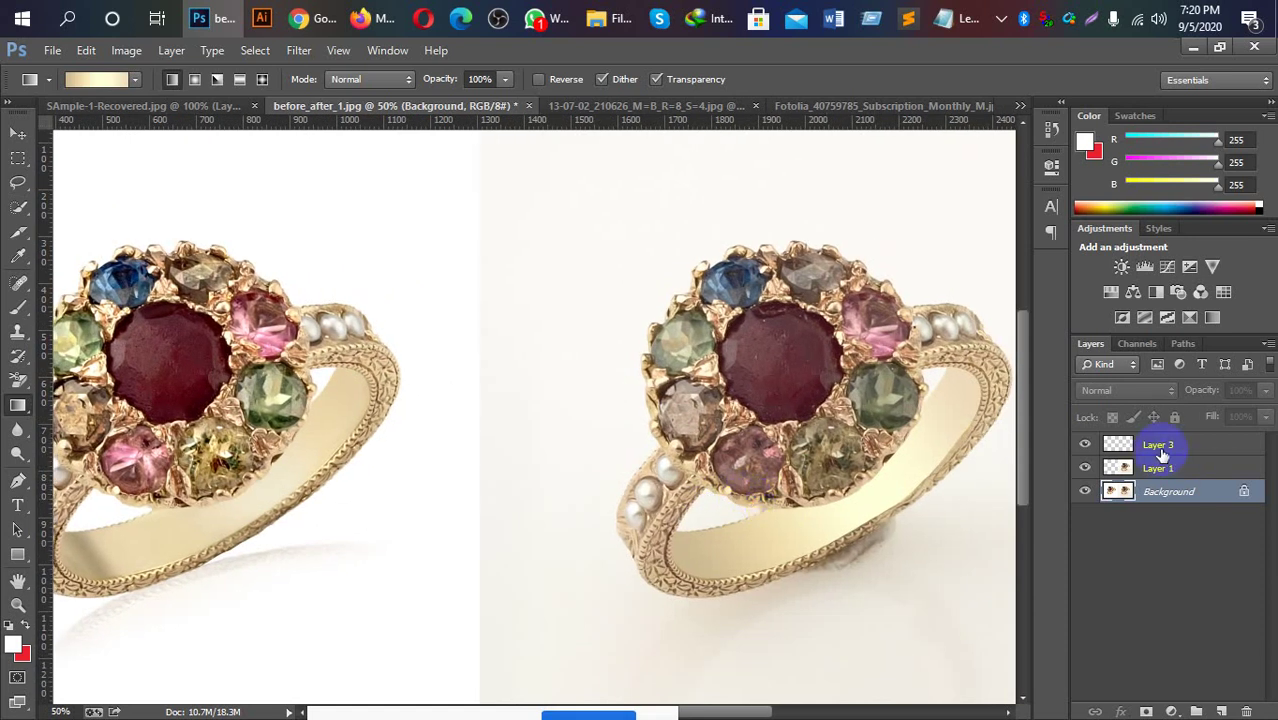
left_click(1160, 448)
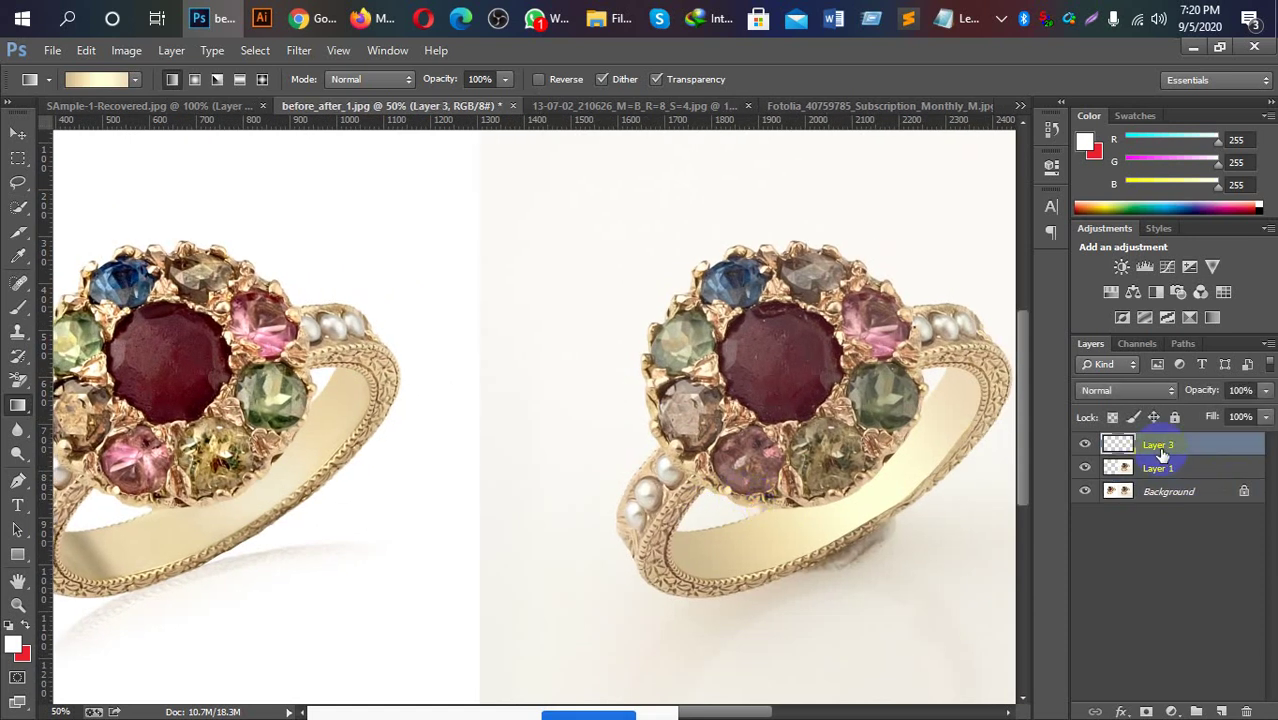
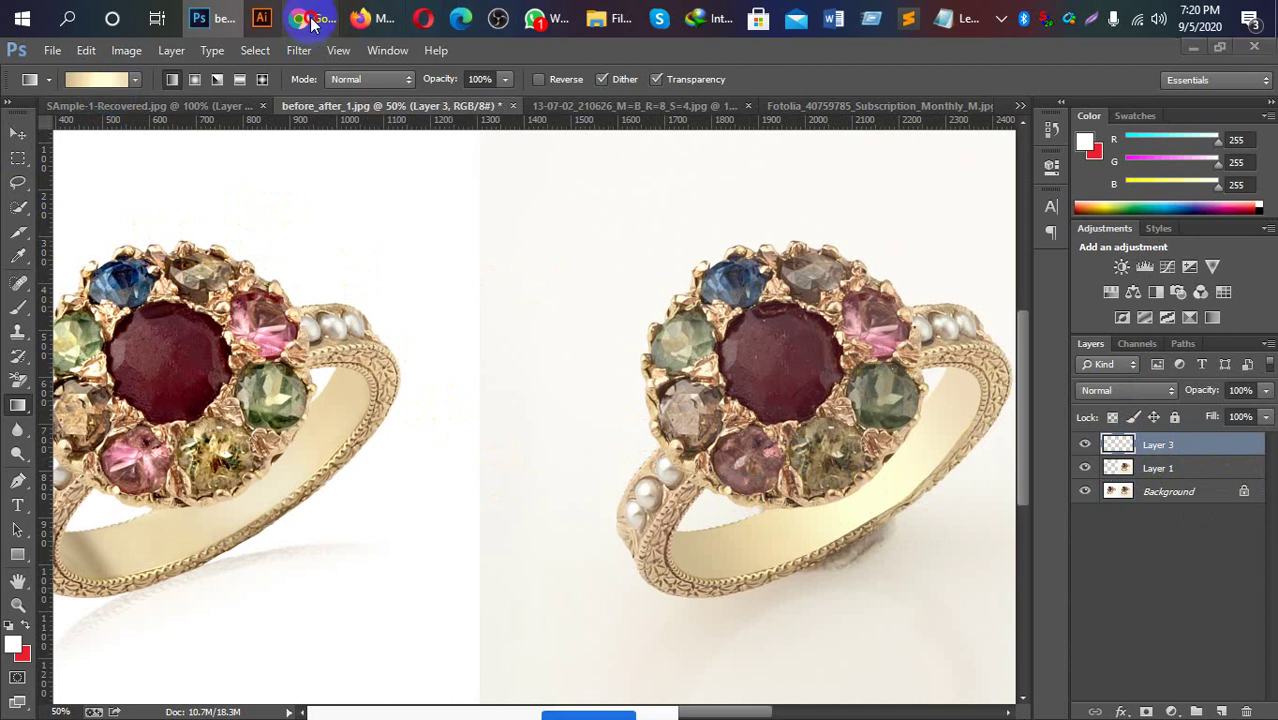
Mute the microphone in the Google Meet call and return to Photoshop's before/after ring image.
mouse_move(311, 19)
left_click(225, 62)
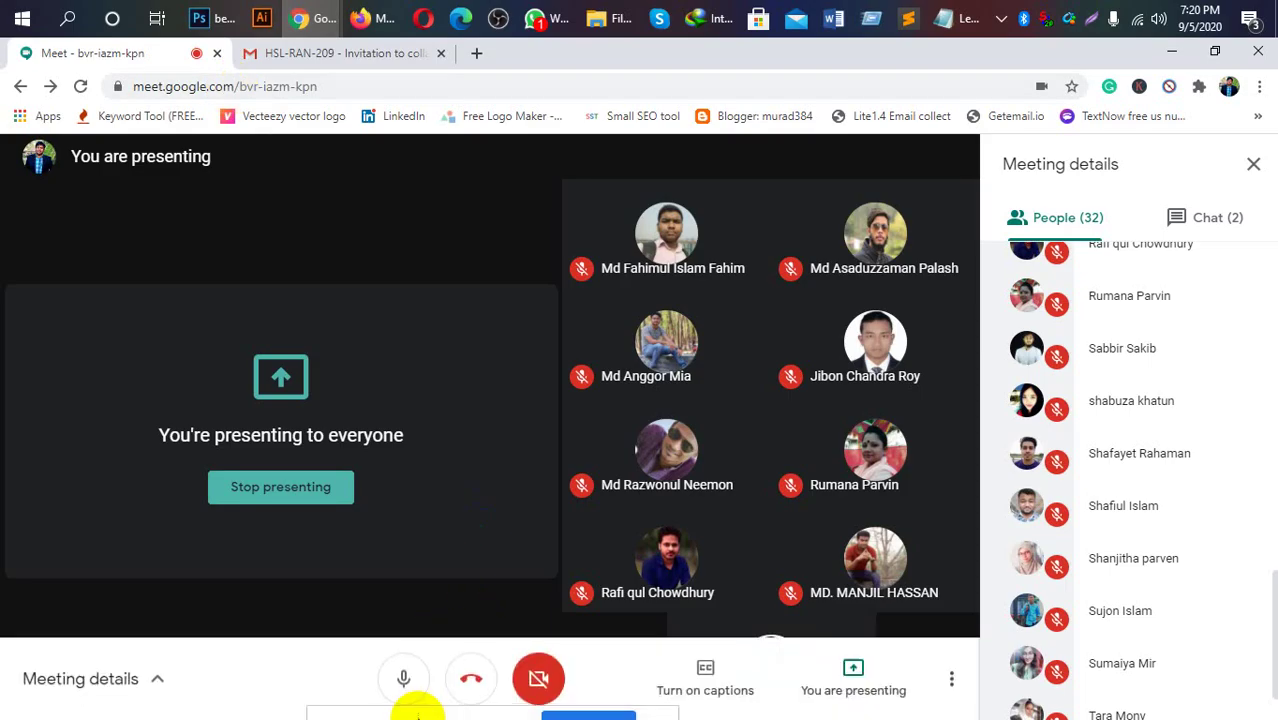
left_click(404, 681)
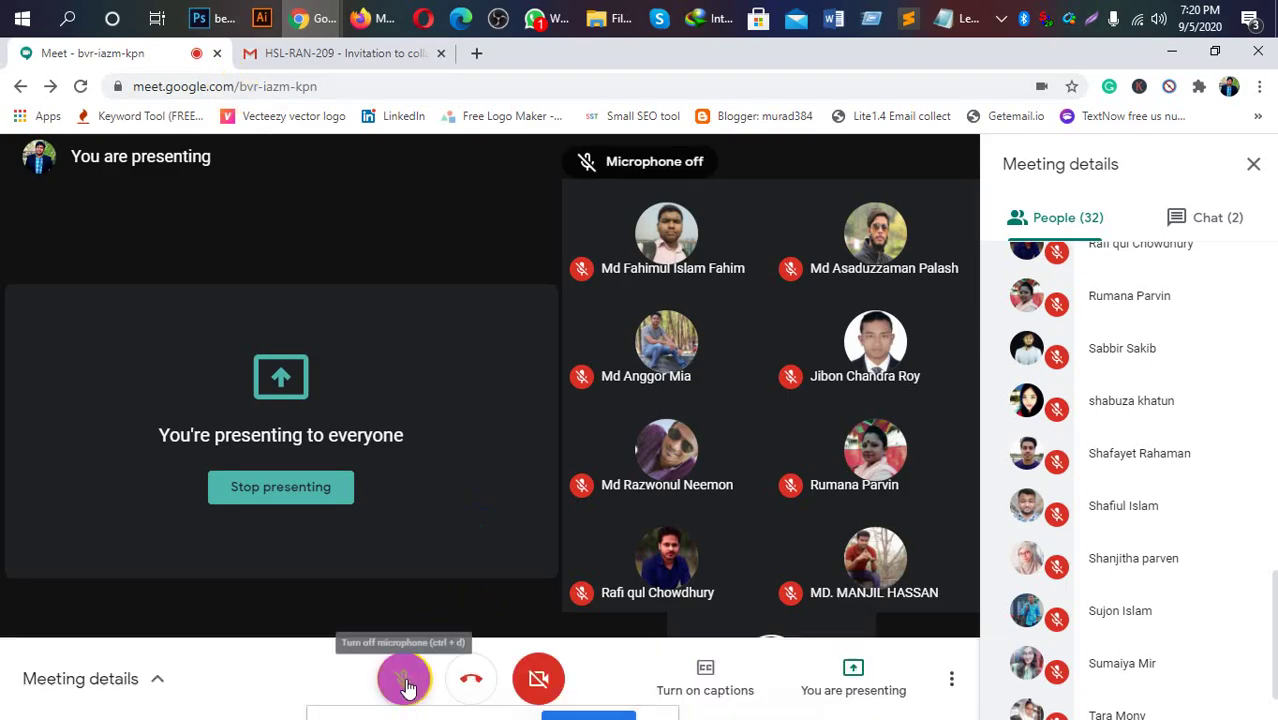
left_click(212, 20)
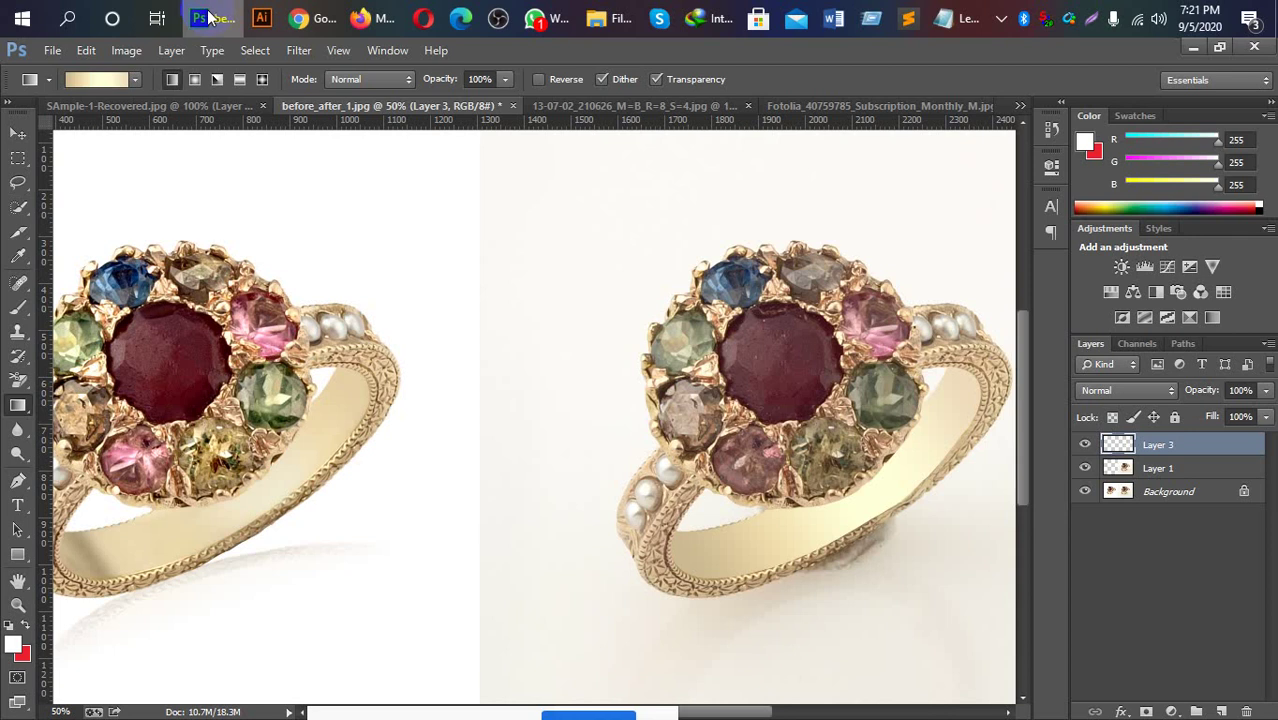
Resample the gradient's 0% stop to tan #ae9c76 from the ring's gold band and apply it.
left_click(137, 74)
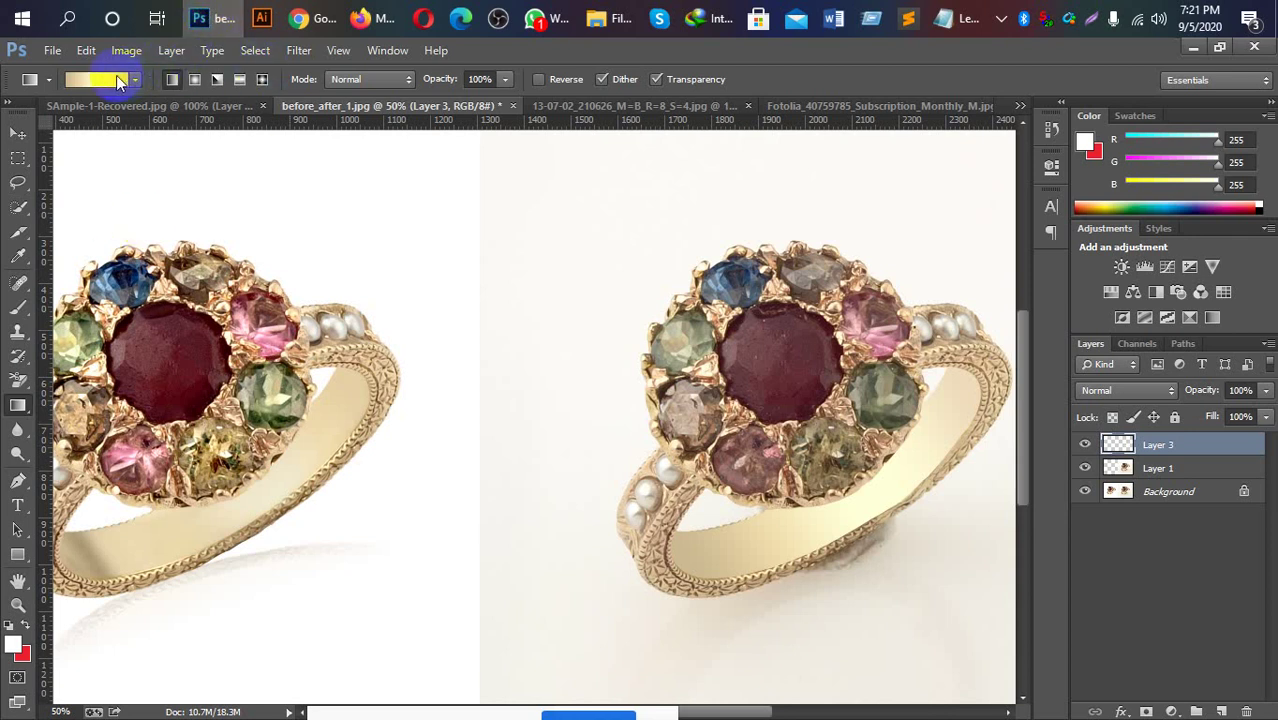
left_click(116, 75)
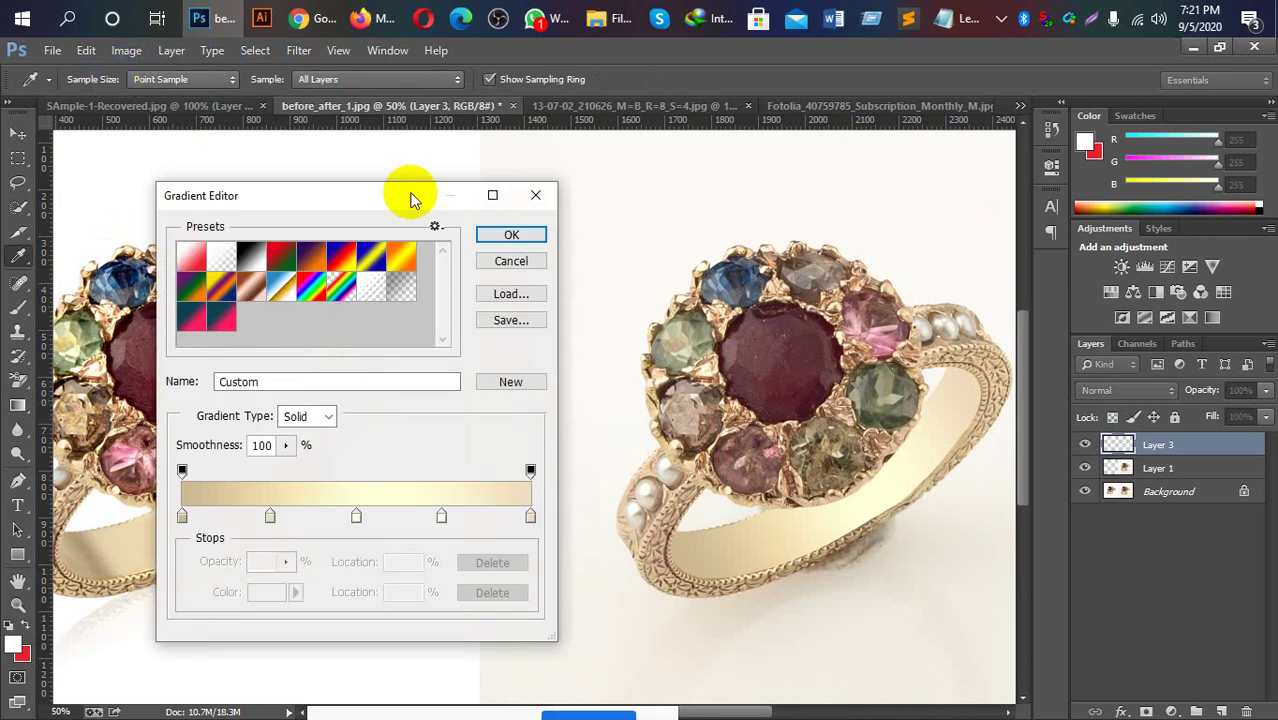
mouse_move(375, 195)
left_mouse_down()
mouse_move(820, 157)
mouse_move(443, 155)
left_mouse_up()
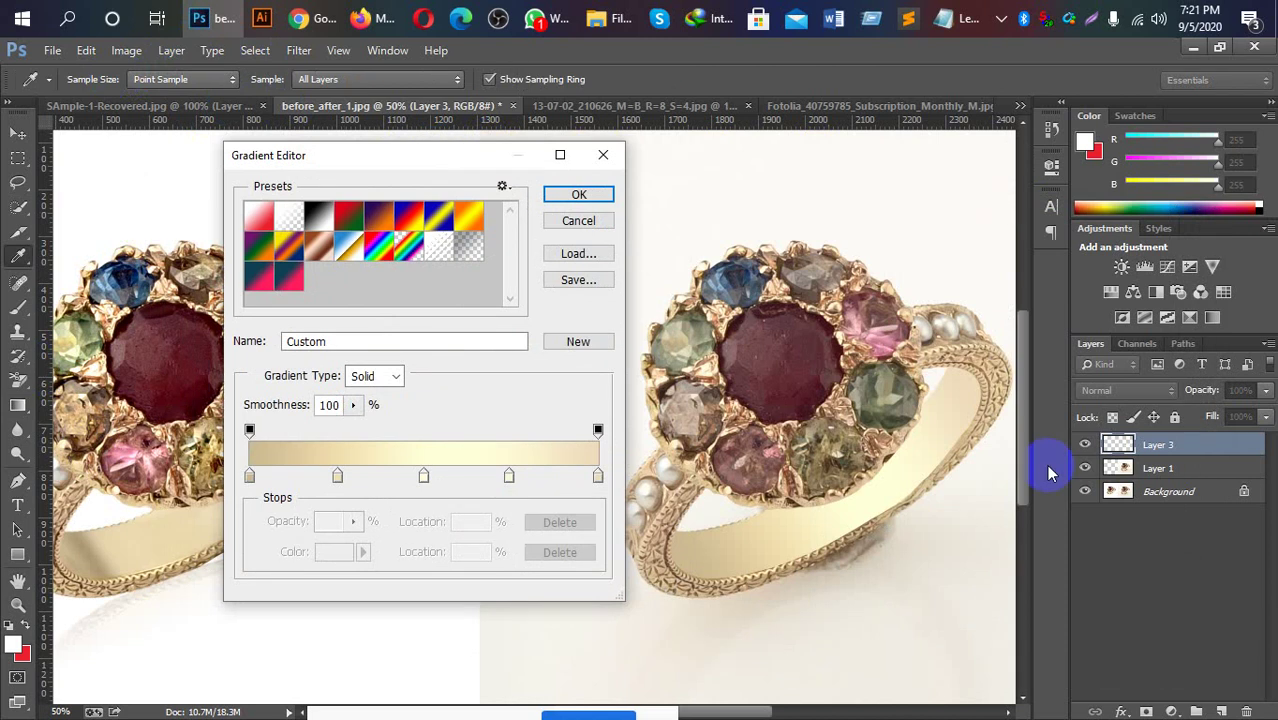
left_click(338, 476)
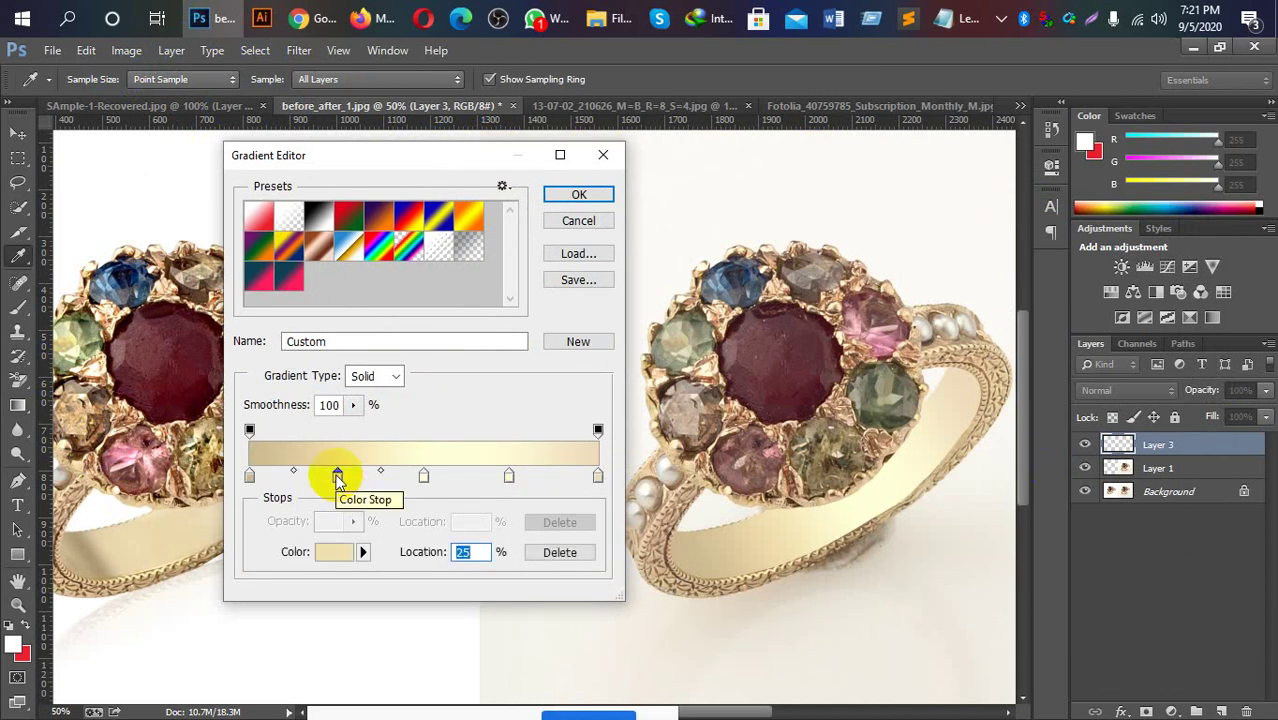
left_click(250, 477)
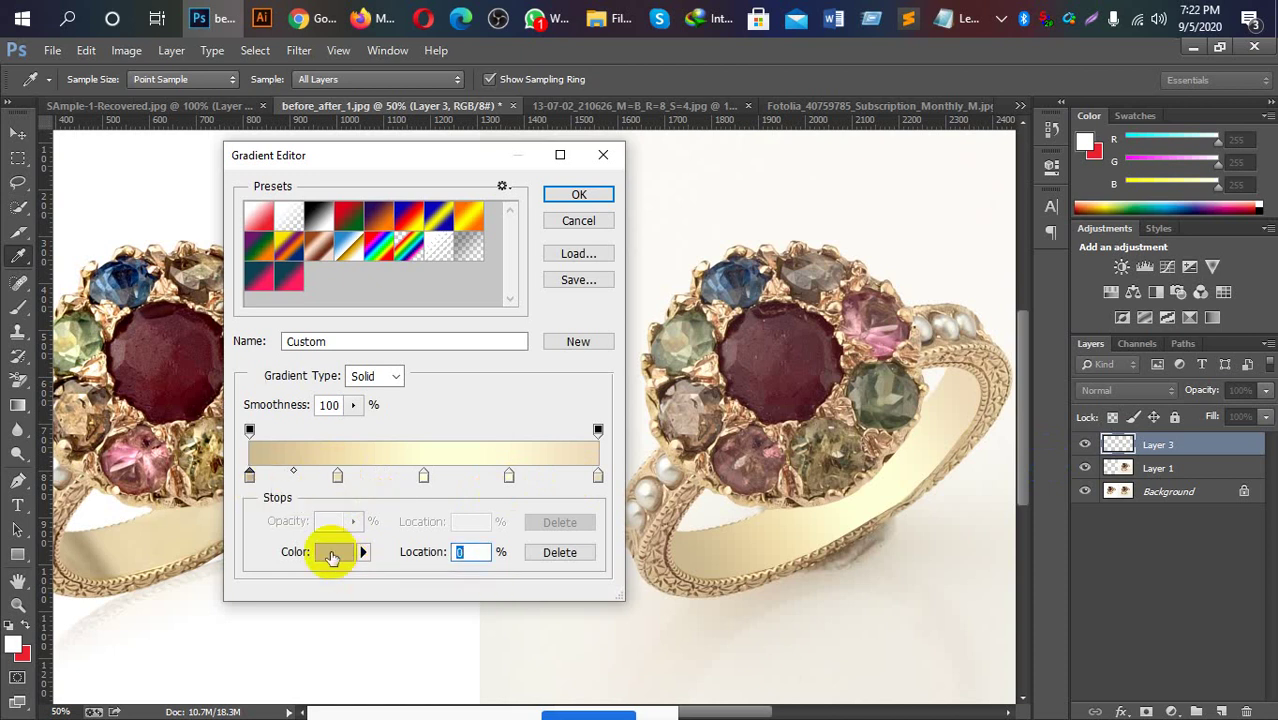
left_click(331, 557)
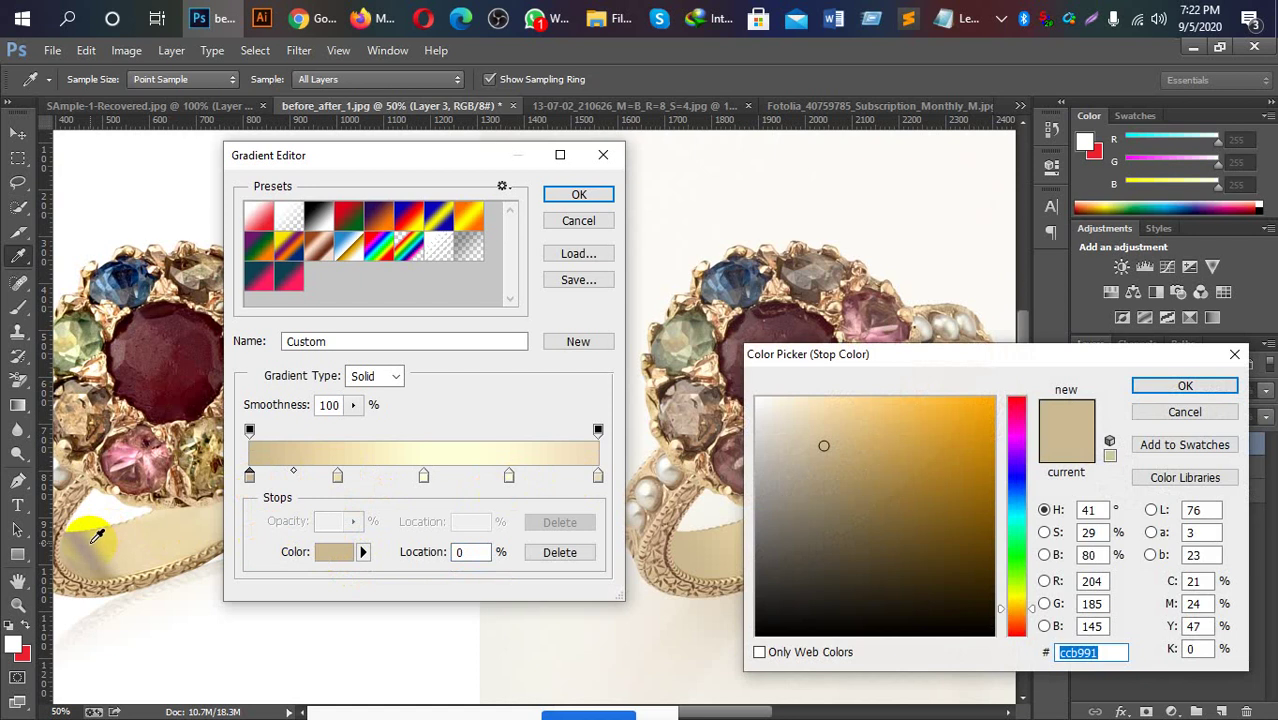
left_click(88, 540)
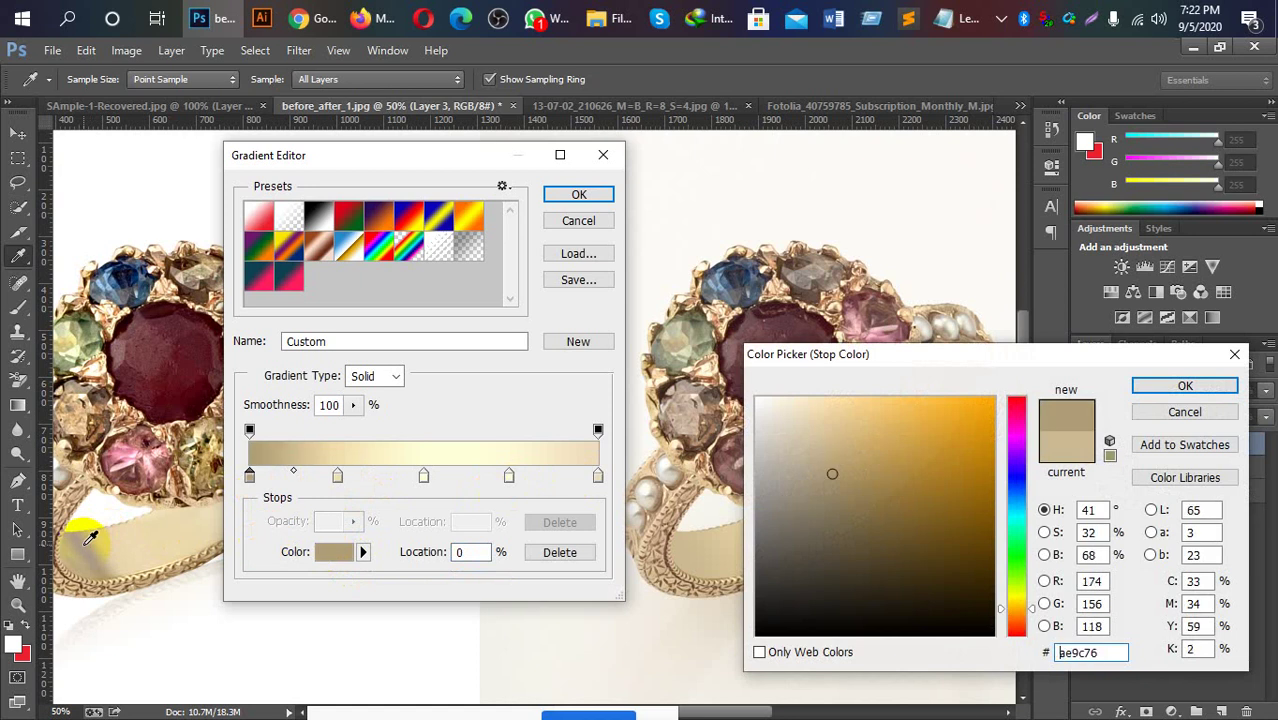
left_click(1185, 386)
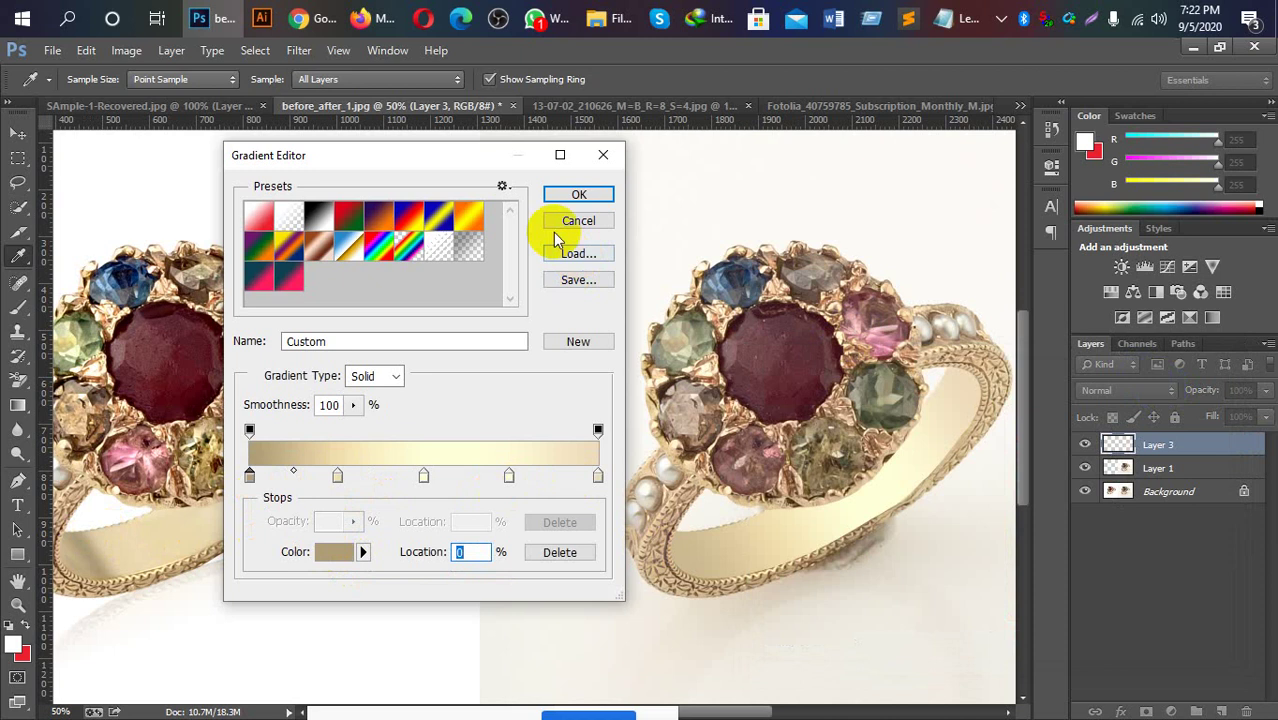
left_click(575, 197)
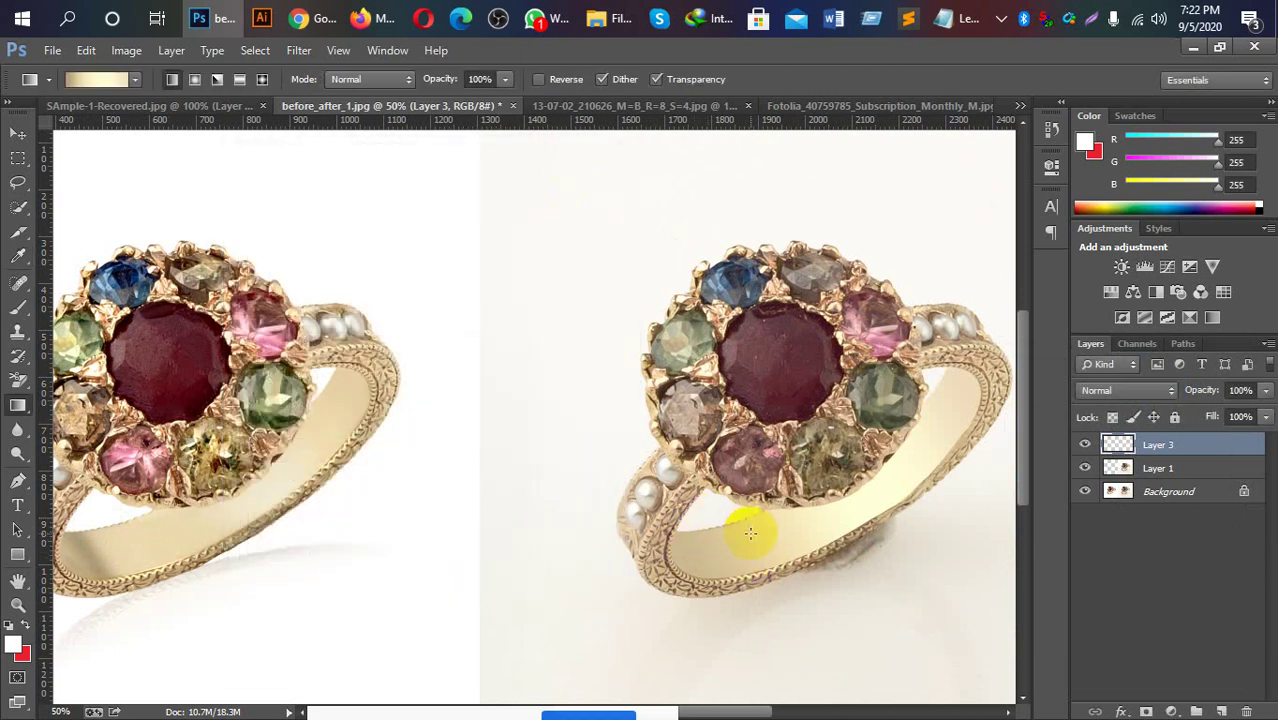
left_click_drag(754, 528, 612, 527)
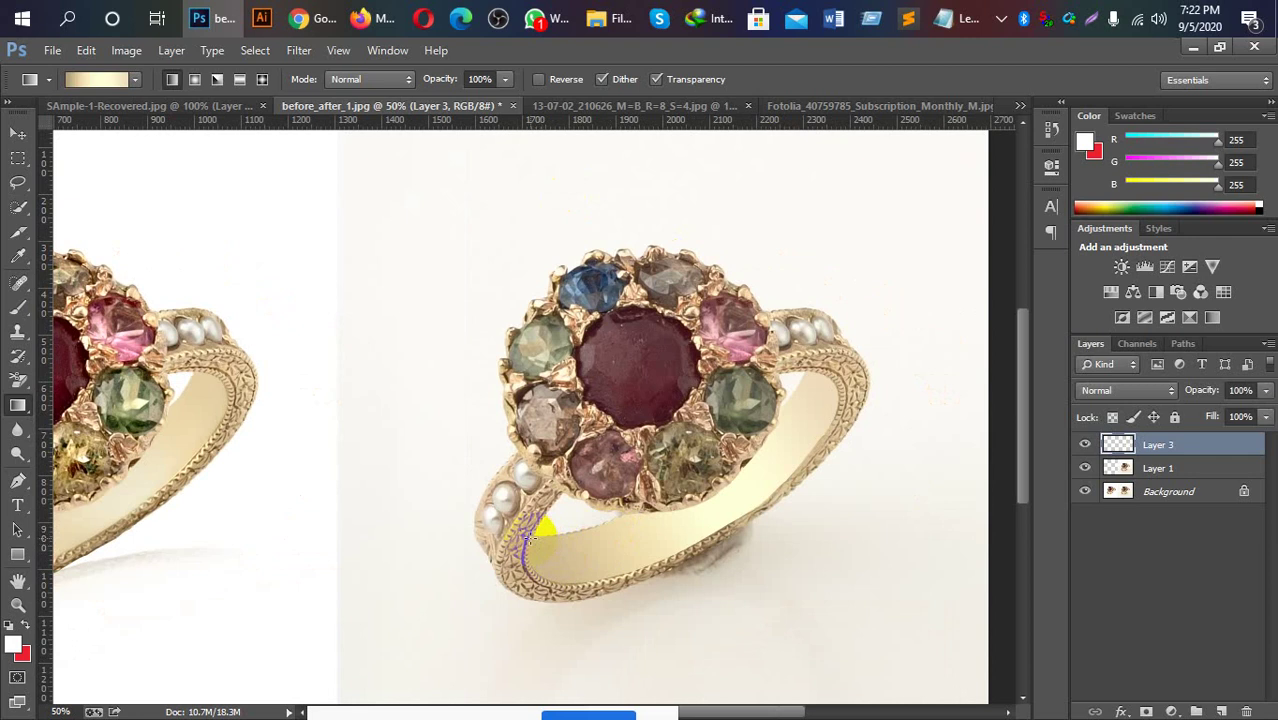
left_click_drag(530, 537, 820, 373)
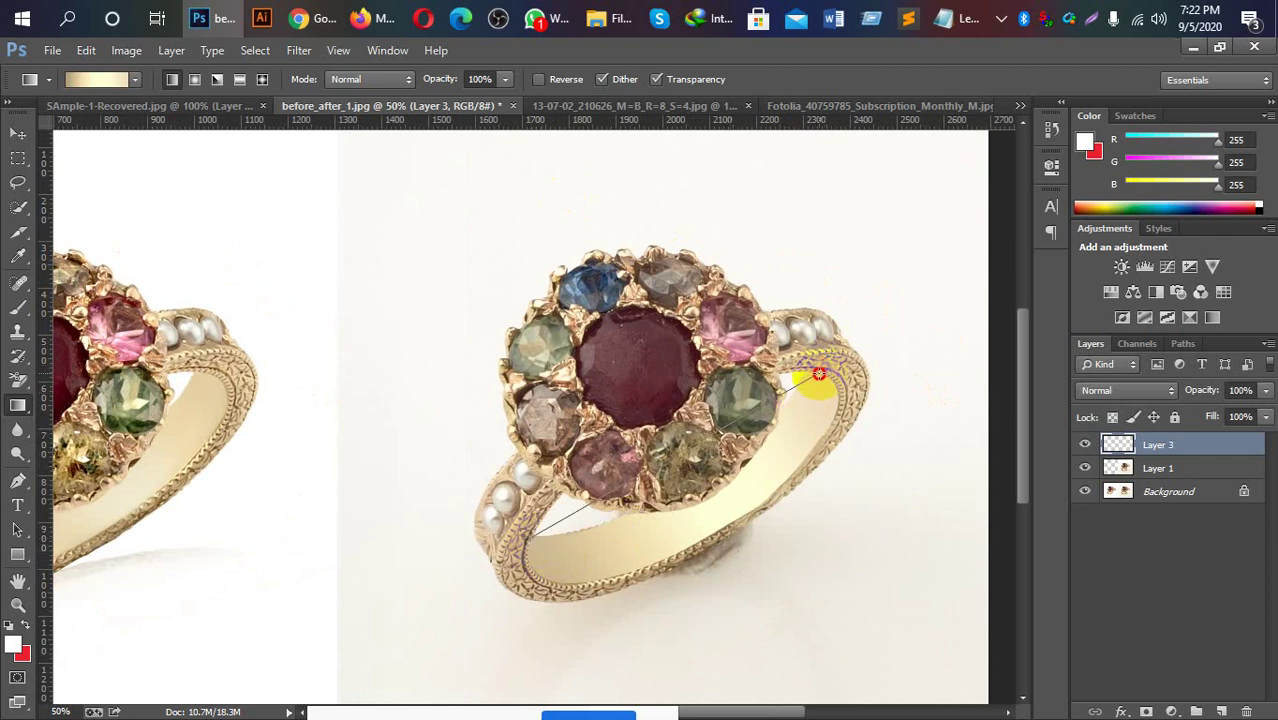
left_click_drag(818, 373, 818, 373)
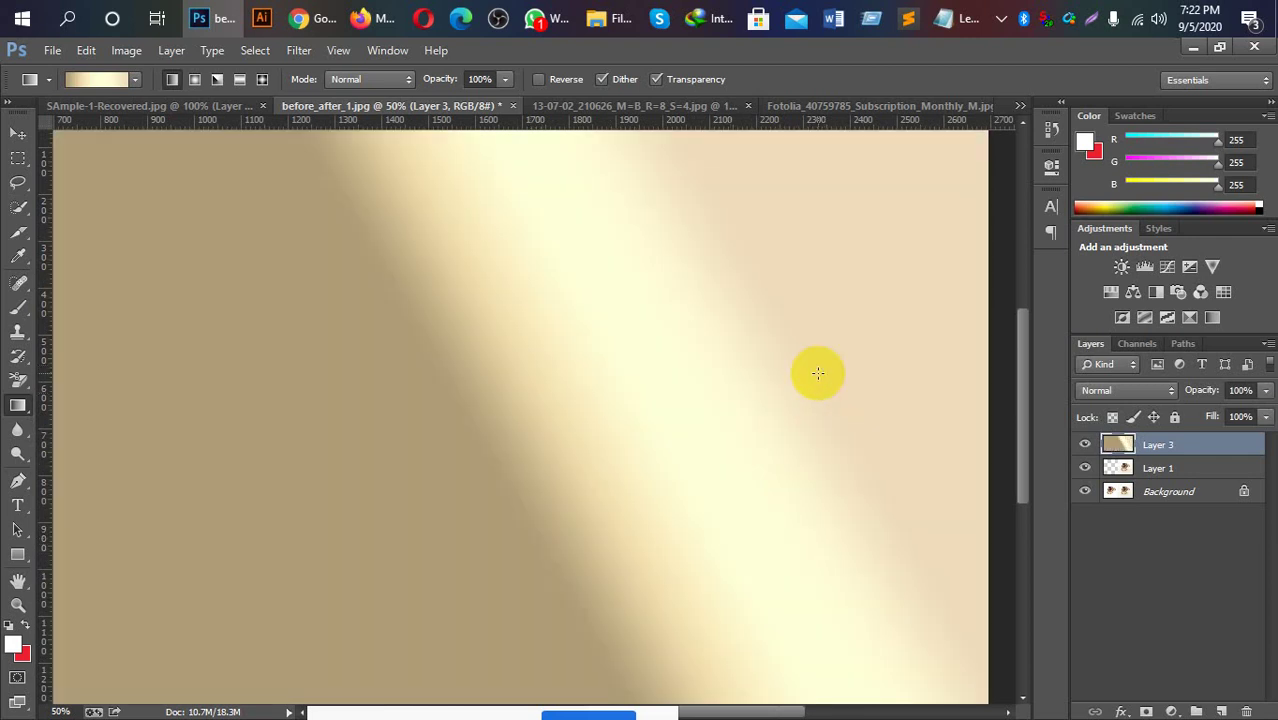
key("ctrl+minus")
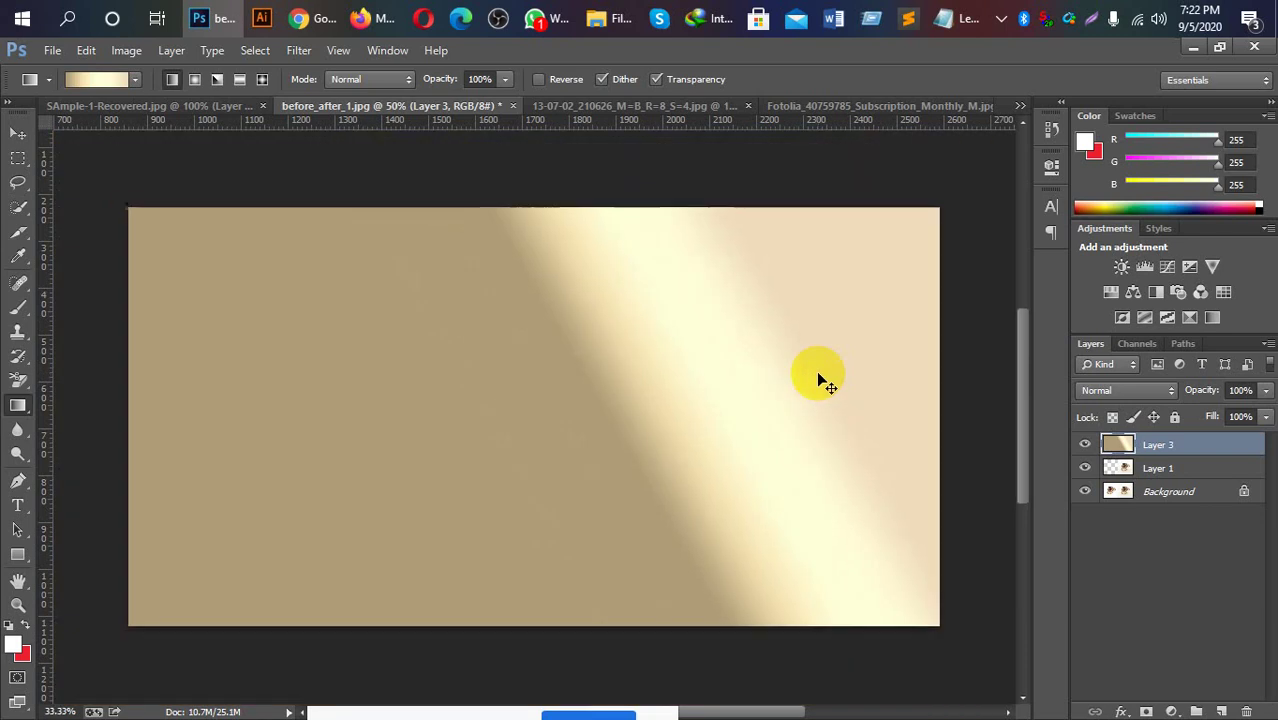
key("ctrl+minus")
key("ctrl+z")
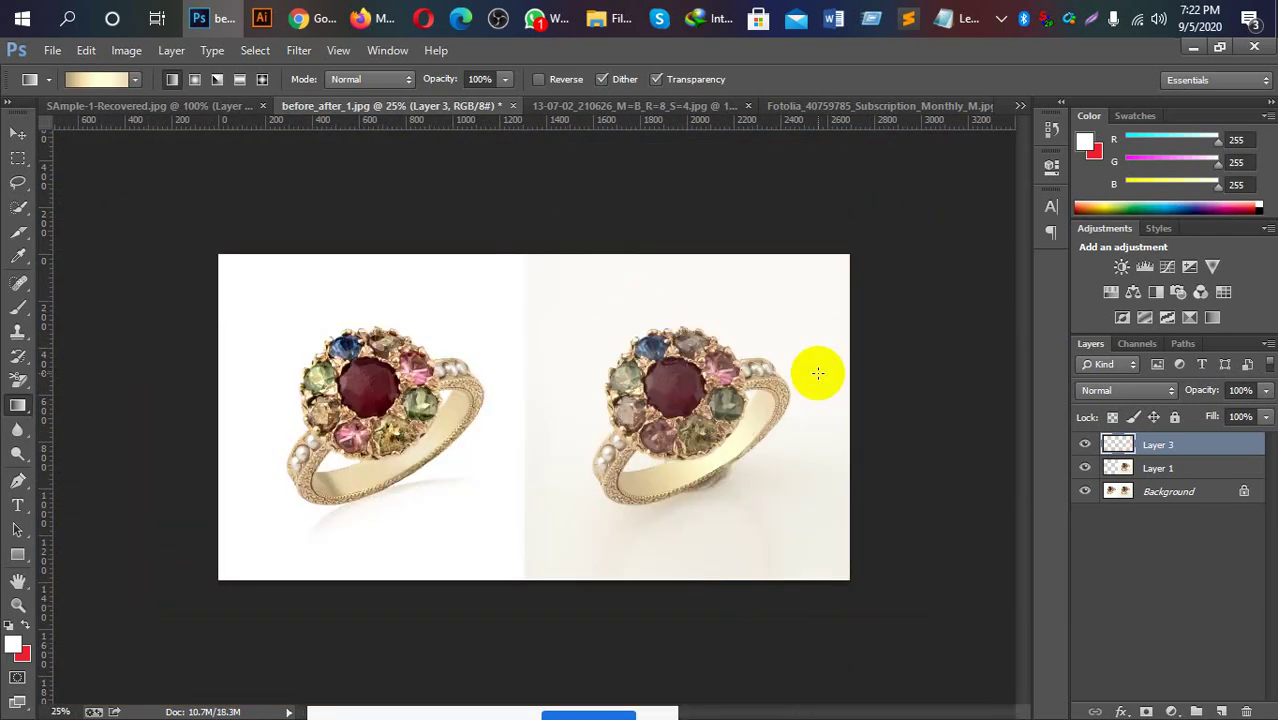
Hide Layer 1 and Background, show Layer 1 again, and load the ring's inner band selection.
left_click(1084, 469)
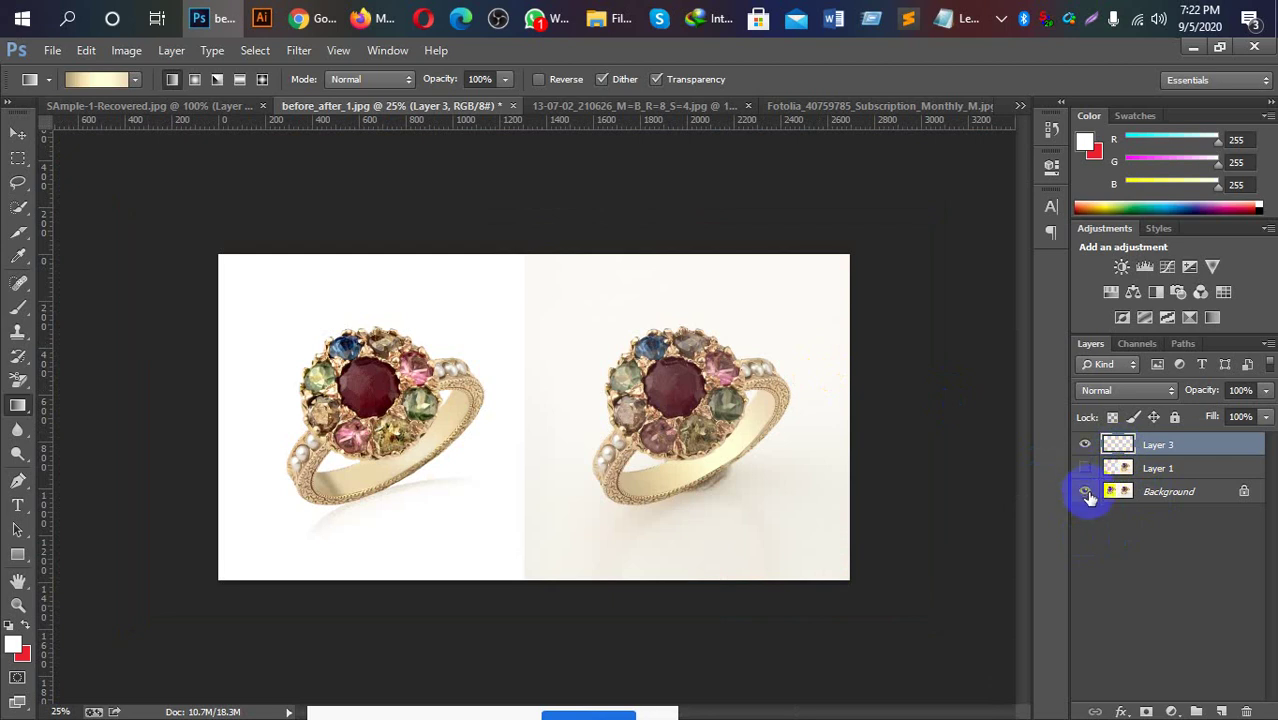
left_click(1085, 491)
left_click(1085, 468)
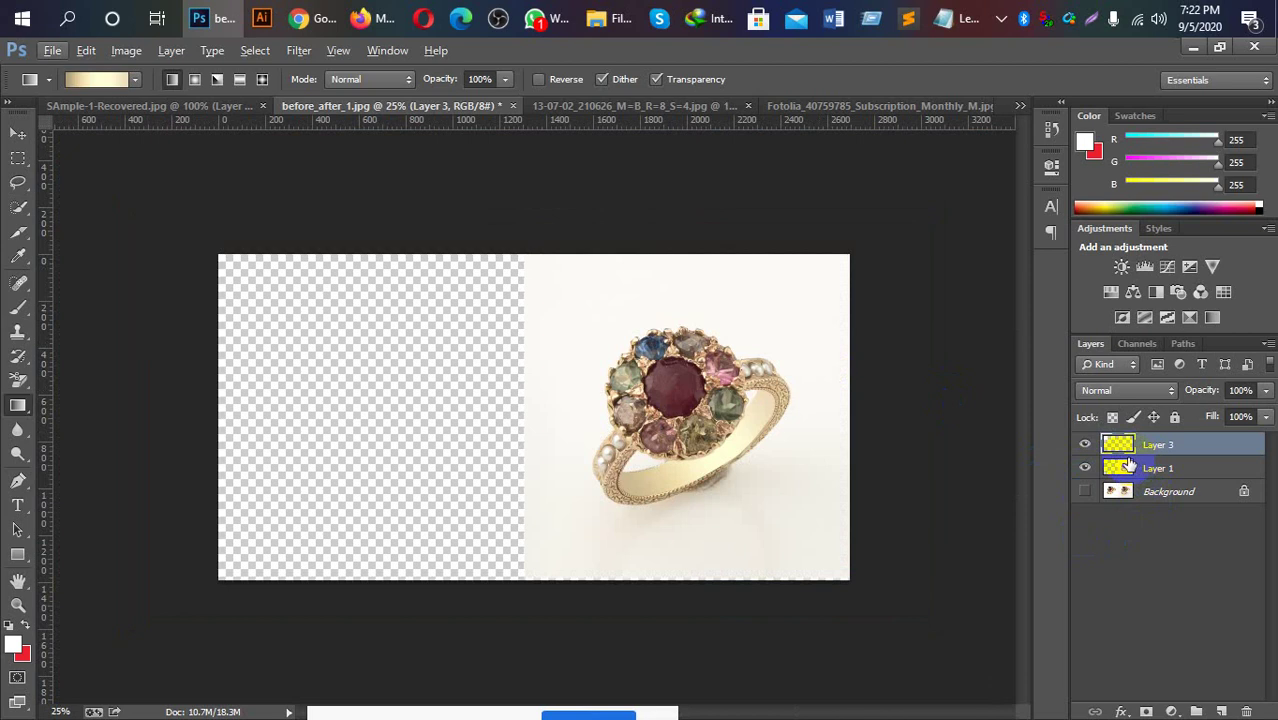
left_click(1121, 452, "ctrl")
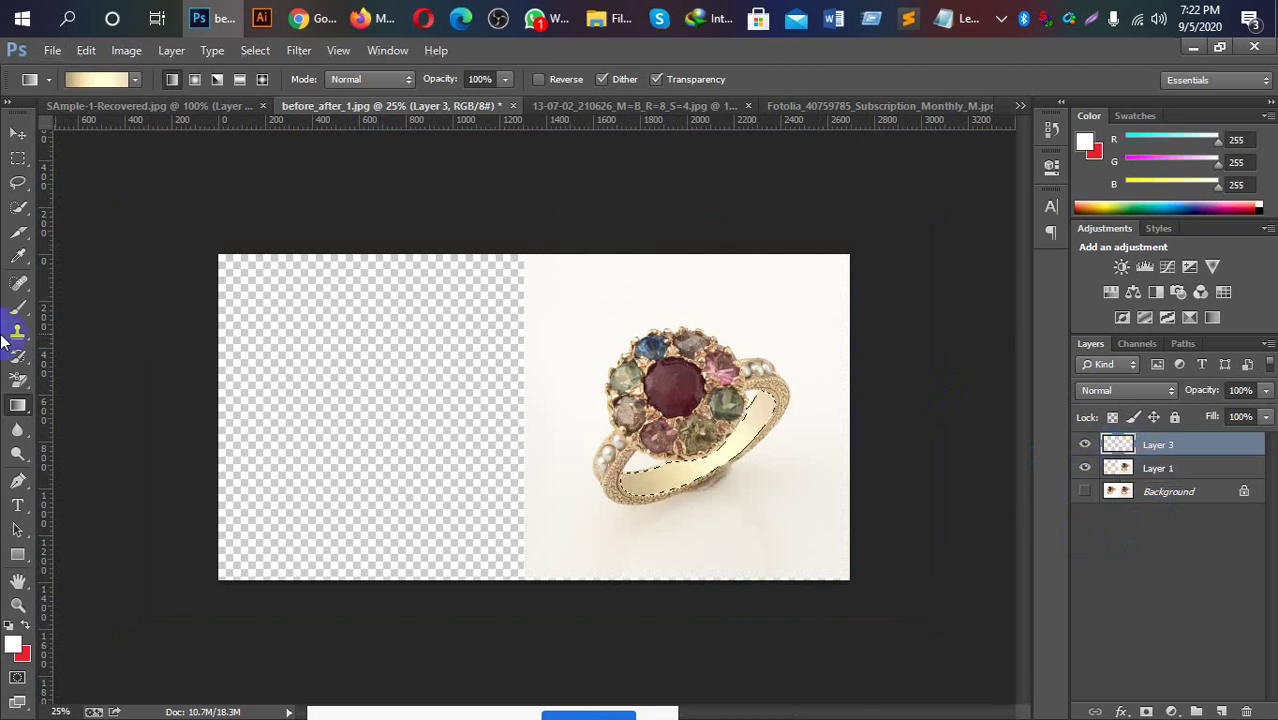
Check the Gradient Editor without changes, show the Background layer, and zoom to 33.3%.
left_click(119, 88)
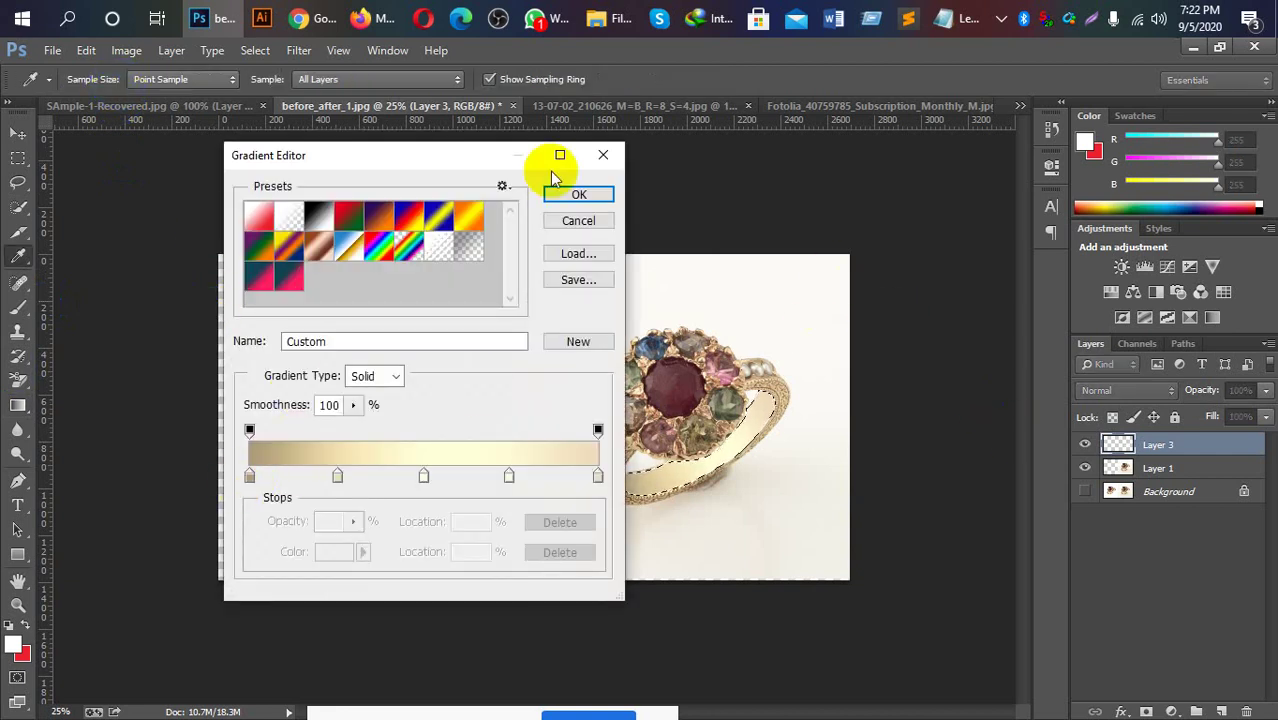
left_click(605, 154)
left_click(1085, 491)
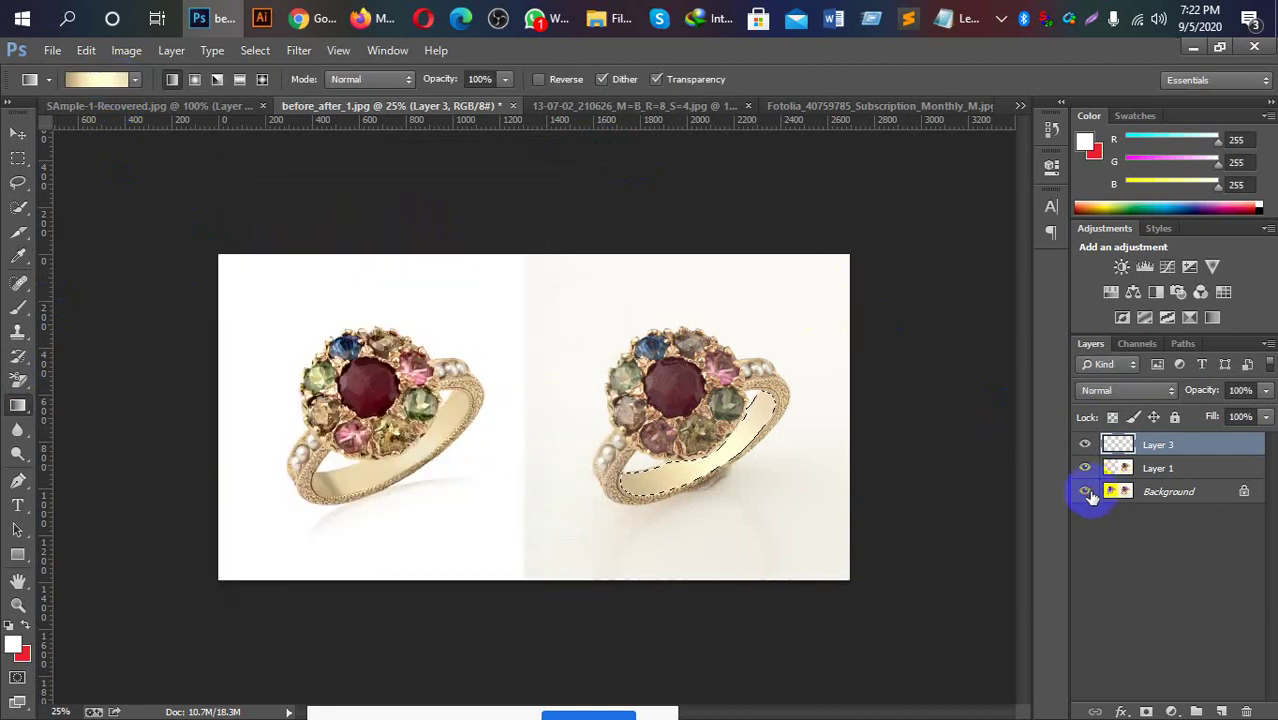
key("ctrl+plus")
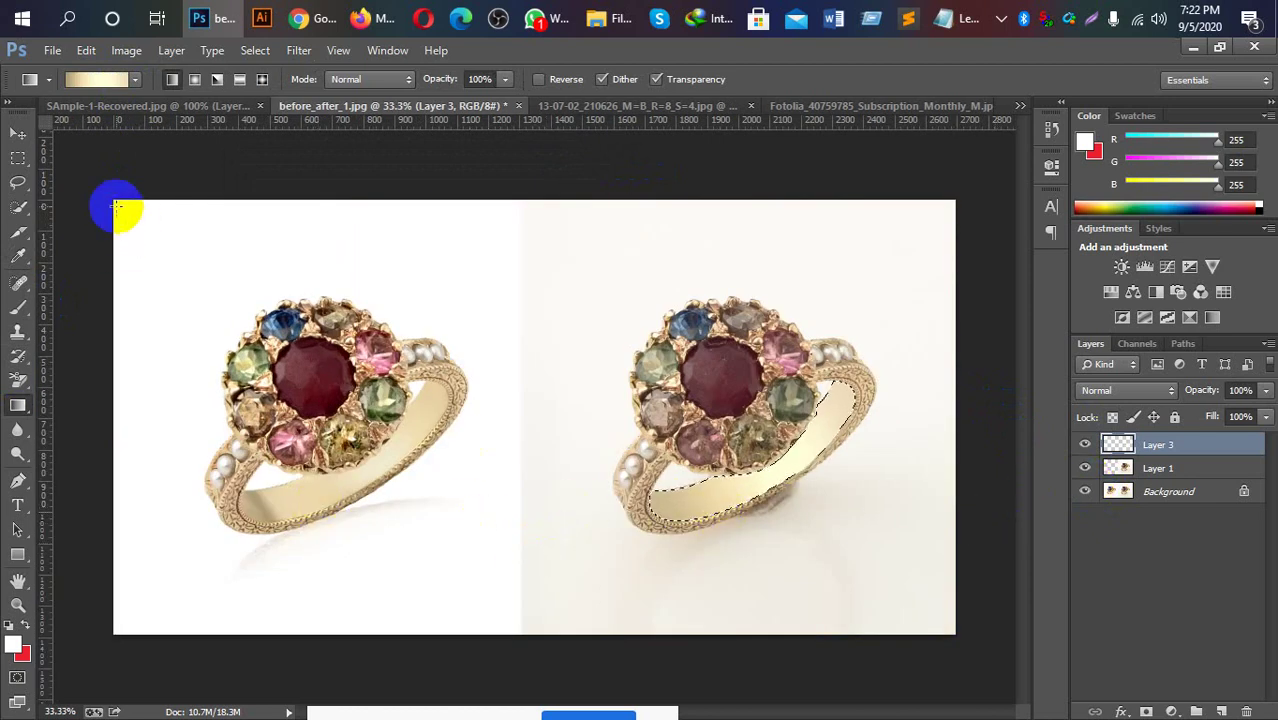
Resample the gradient's left stop to tan #ac9a74 from the left ring's band.
left_click(107, 80)
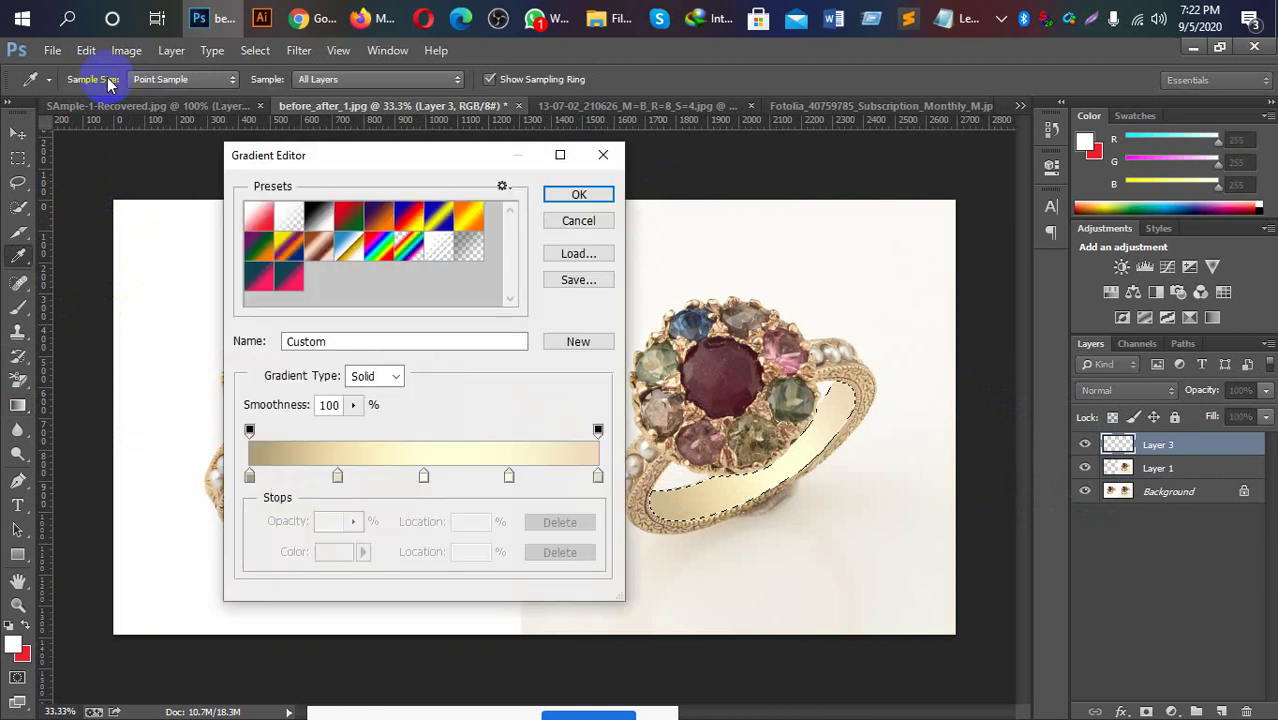
left_click_drag(405, 158, 579, 168)
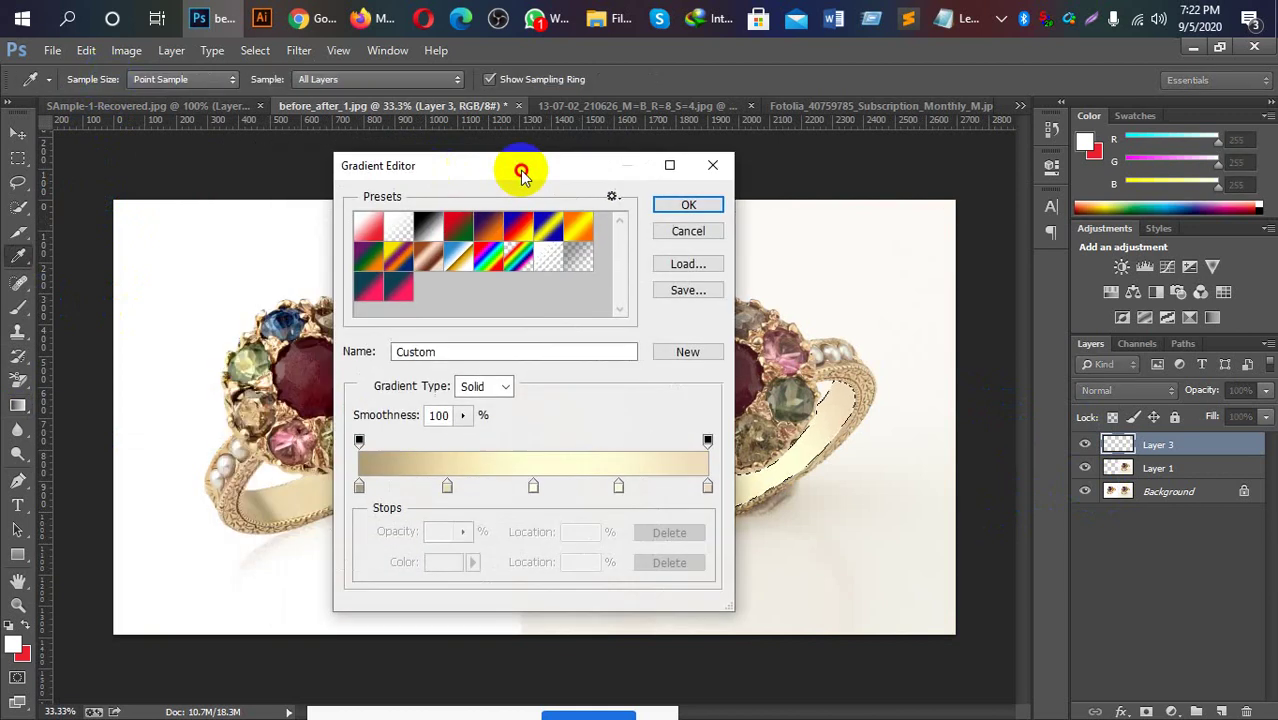
left_click(424, 487)
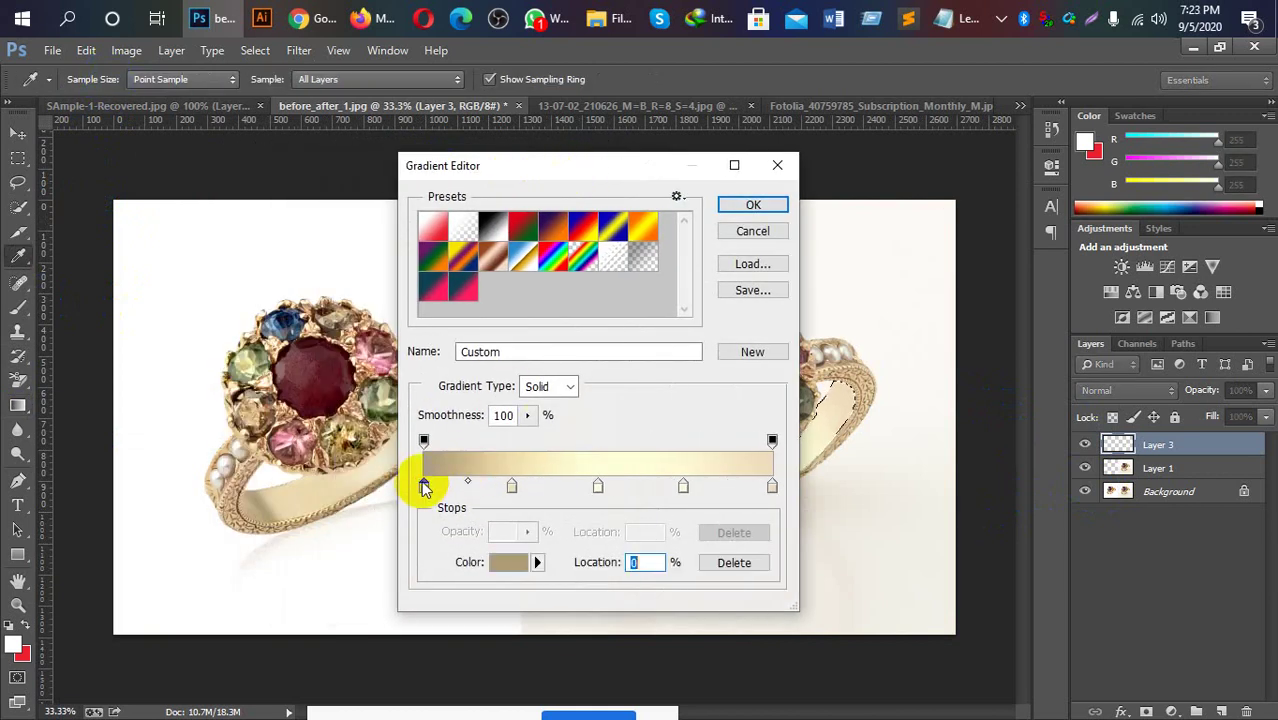
left_click(510, 564)
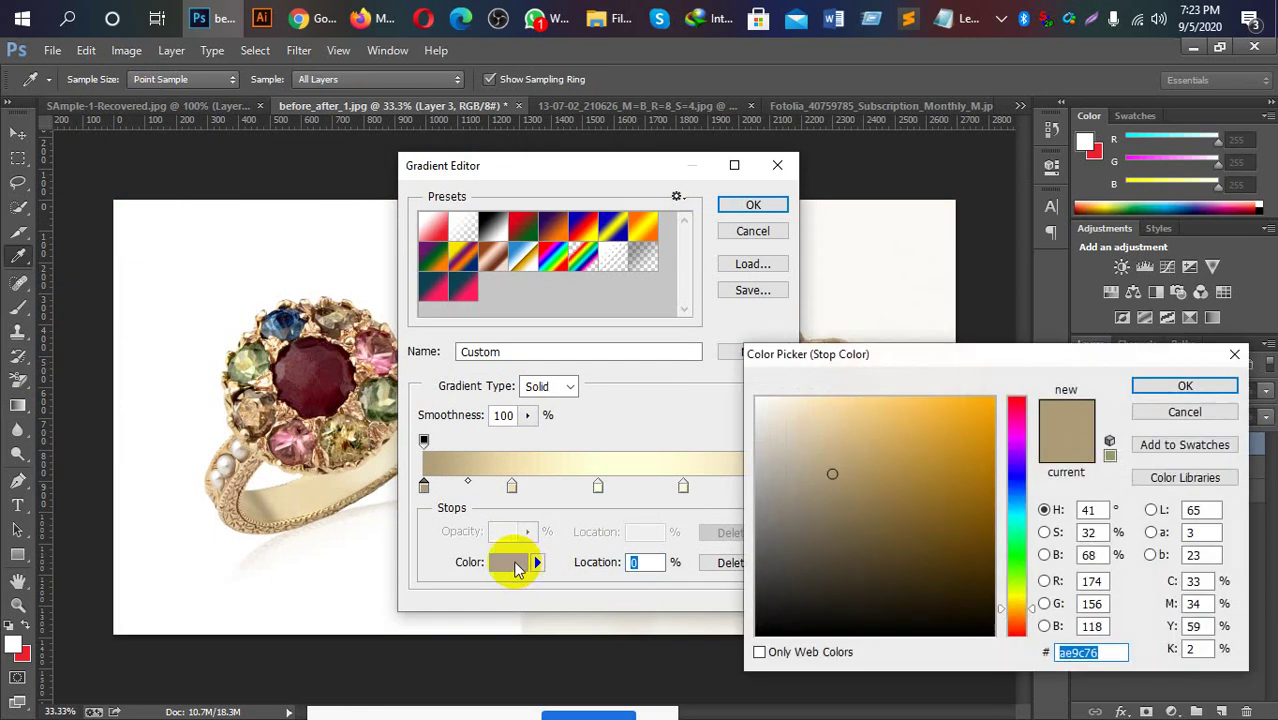
left_click(259, 491)
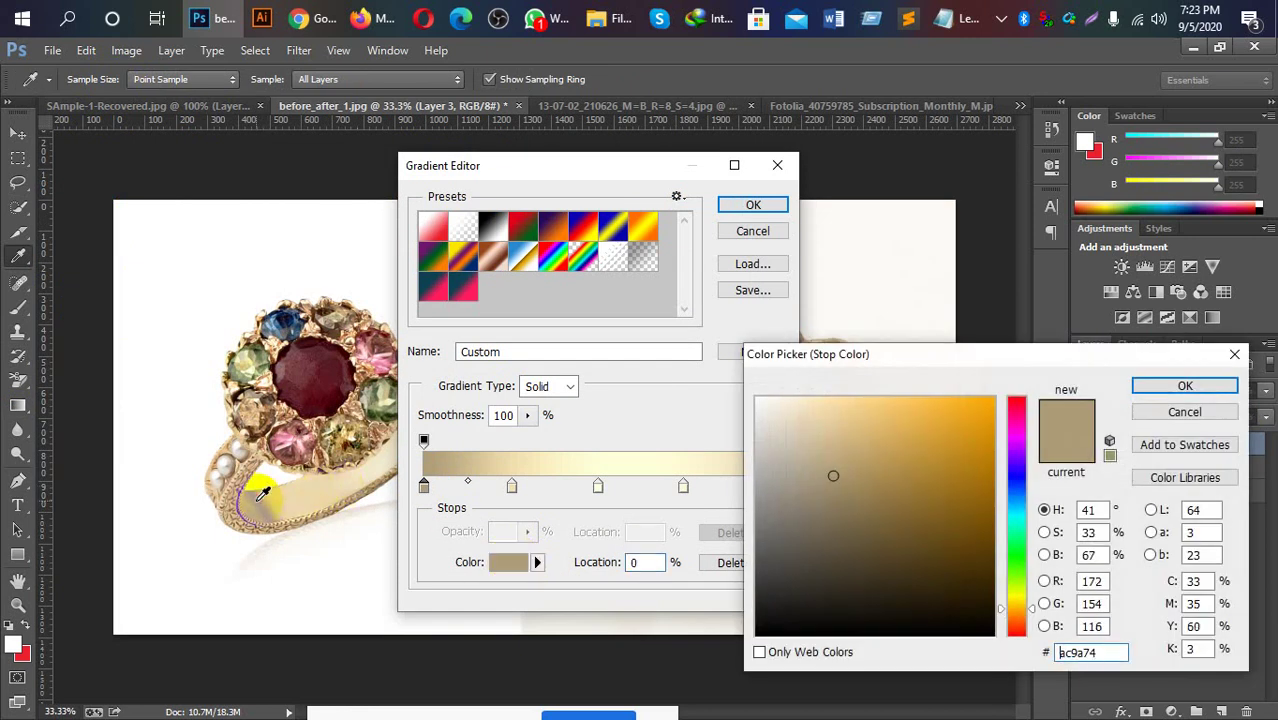
left_click(1158, 388)
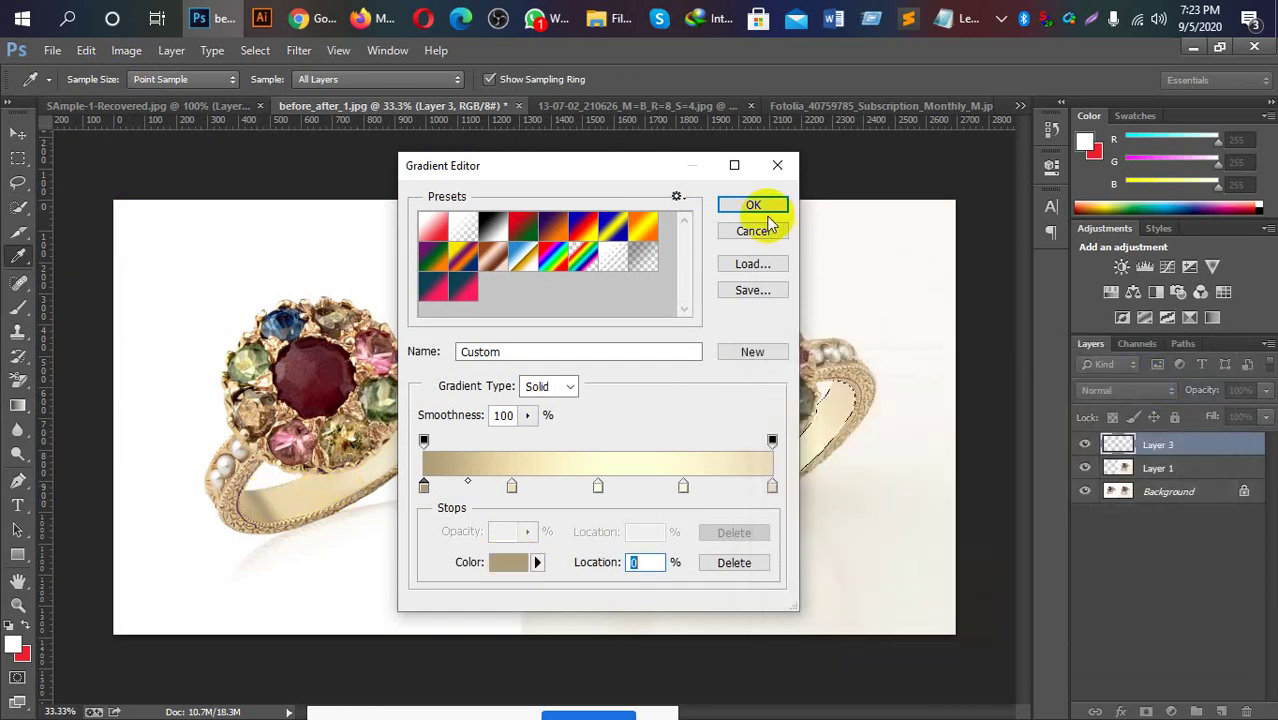
Apply the gradient along the selected band from lower left to upper right, then zoom in.
left_click(753, 205)
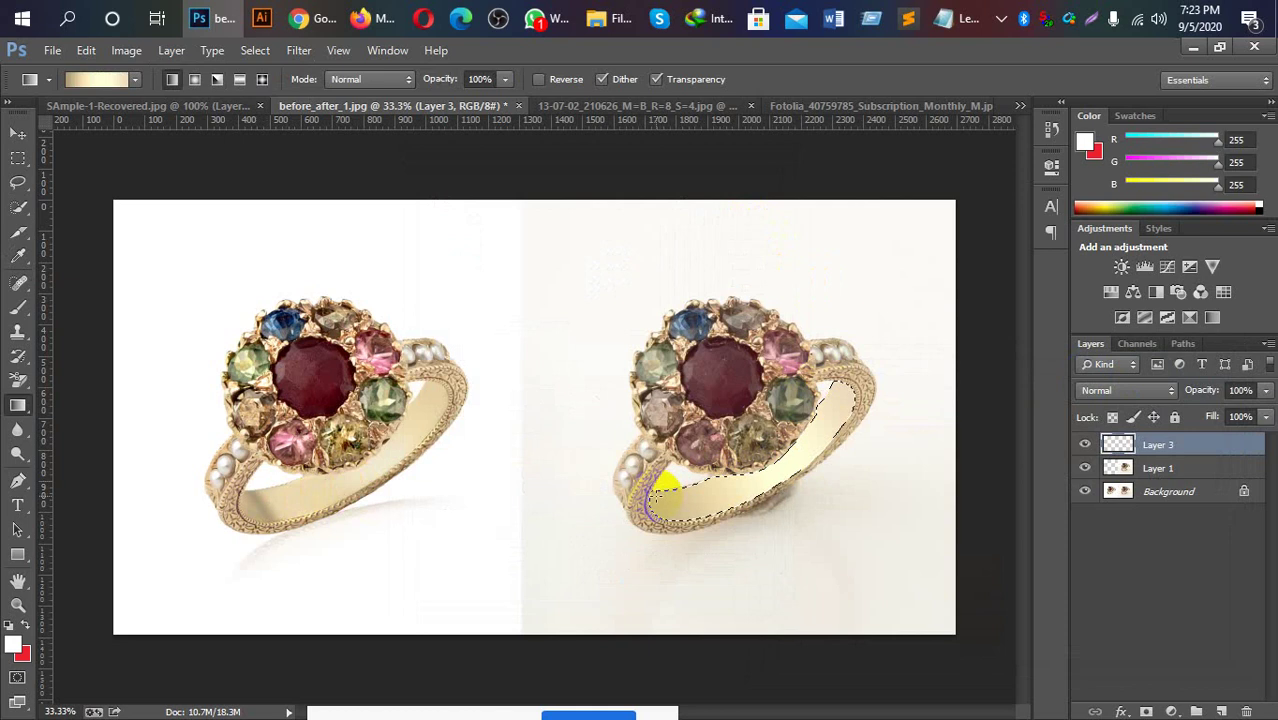
left_click_drag(677, 488, 844, 381)
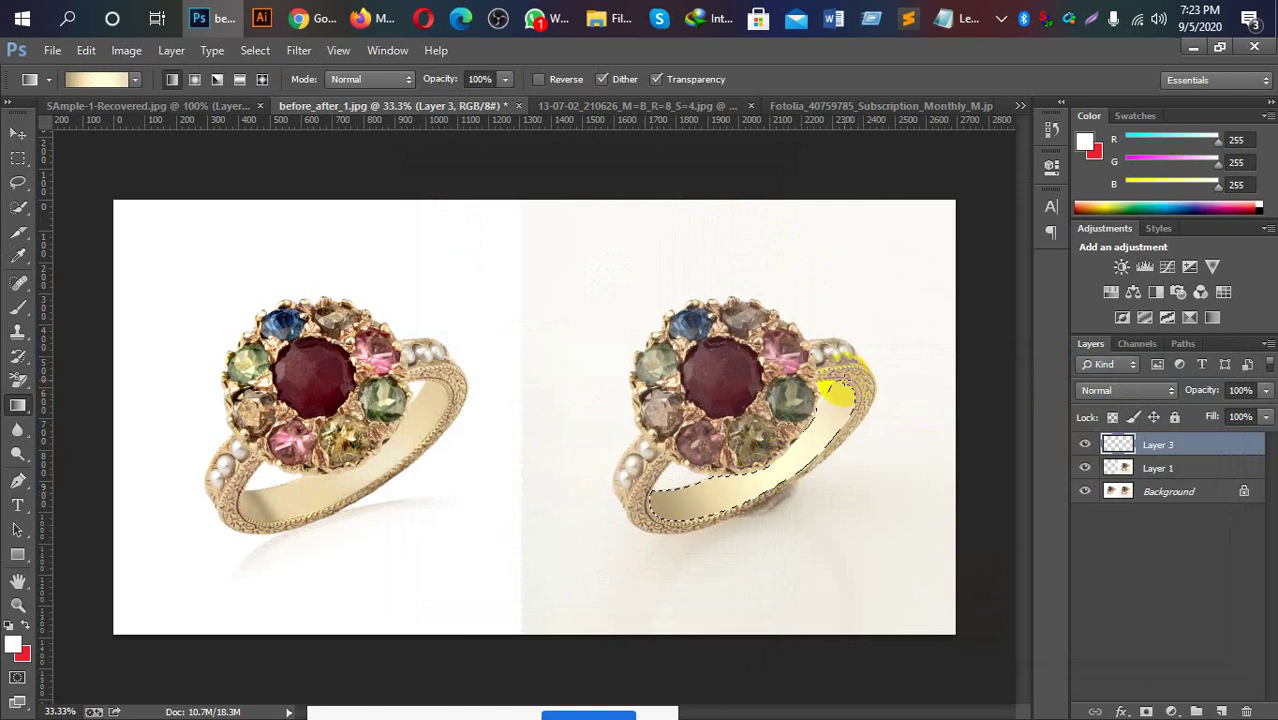
key("ctrl+plus")
key("ctrl+plus")
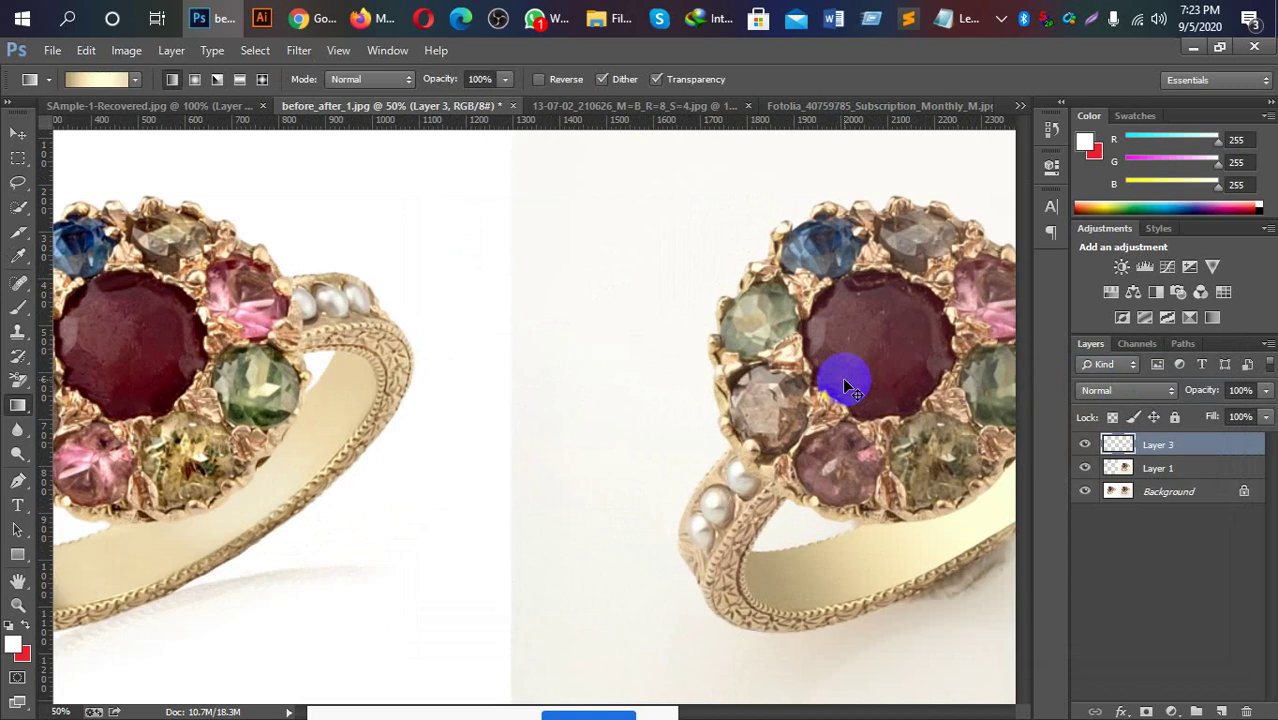
Centre the right-hand ring and lay a cream gradient across its selected inner band.
left_click_drag(820, 490, 495, 396)
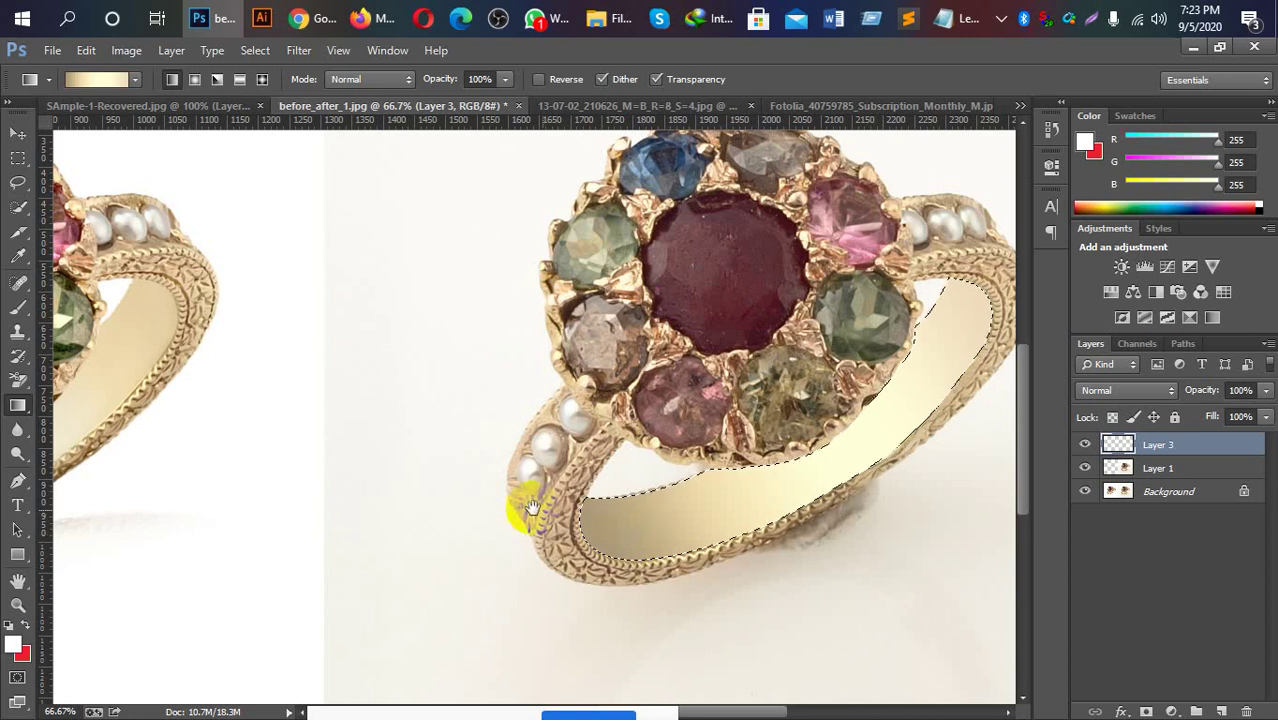
left_click_drag(390, 560, 585, 553)
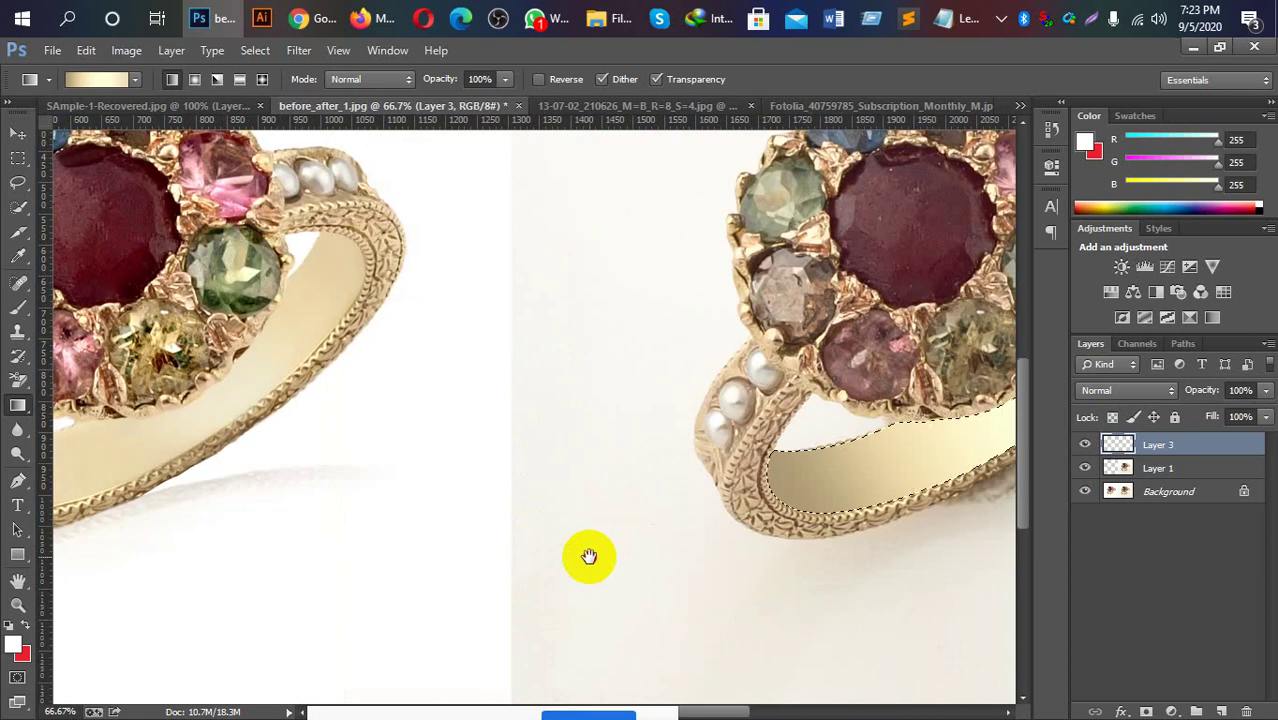
mouse_move(459, 553)
left_mouse_down()
mouse_move(608, 553)
mouse_move(543, 564)
left_mouse_up()
left_click_drag(698, 687, 551, 562)
mouse_move(628, 448)
left_mouse_down()
mouse_move(628, 605)
mouse_move(596, 617)
left_mouse_up()
left_click_drag(723, 668, 598, 620)
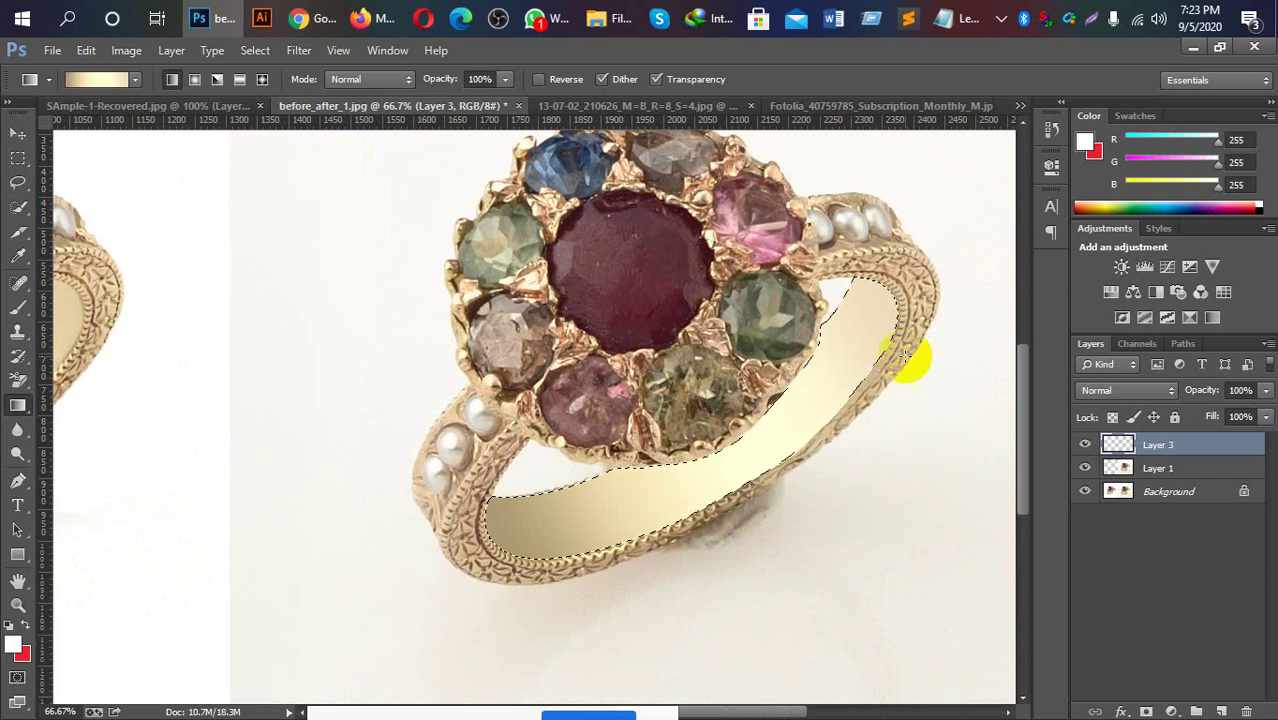
mouse_move(840, 302)
left_mouse_down()
mouse_move(846, 323)
mouse_move(716, 470)
left_mouse_up()
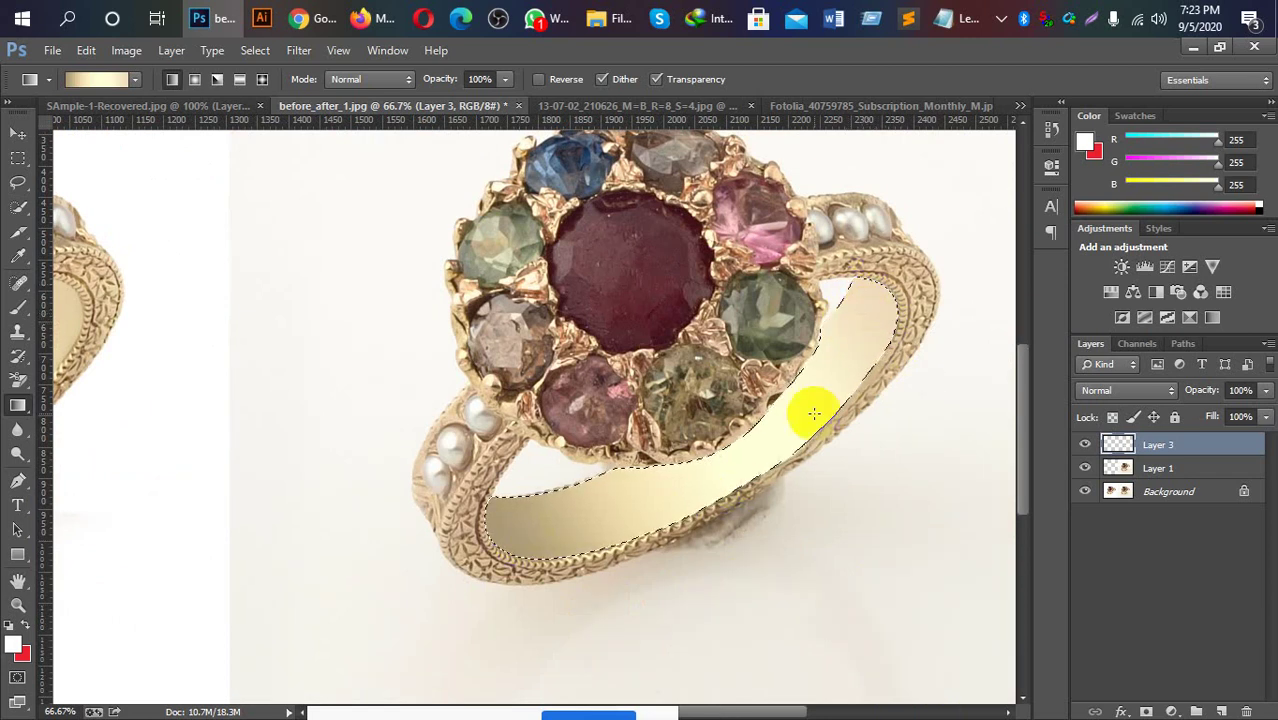
Resample the gradient's rightmost stop to darker gold #ad9c75 from the ring.
left_click(112, 82)
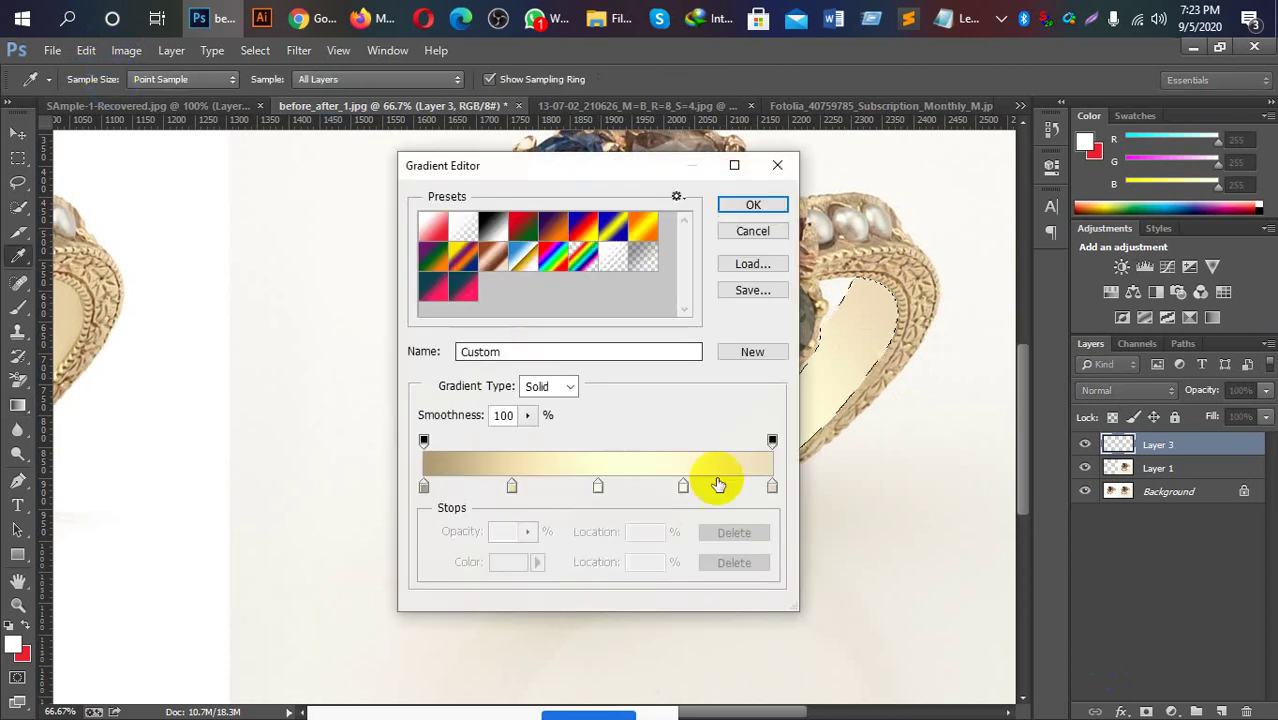
left_click(772, 487)
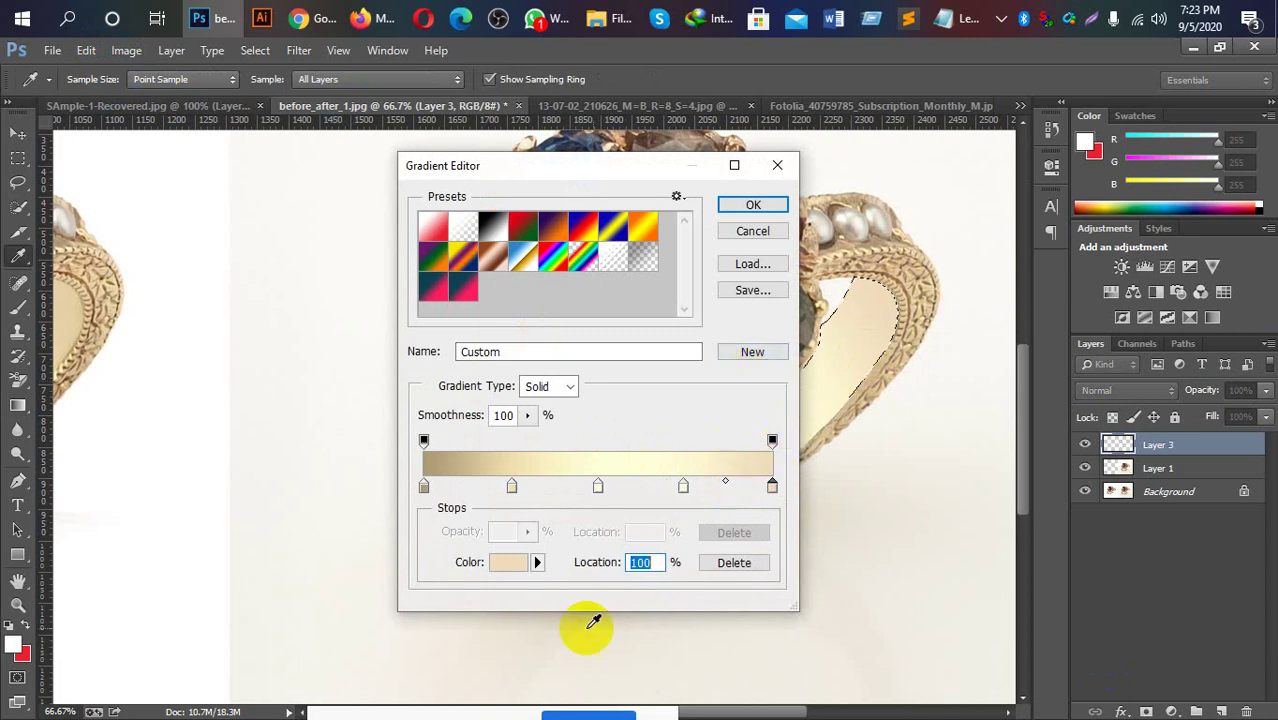
left_click_drag(623, 170, 362, 158)
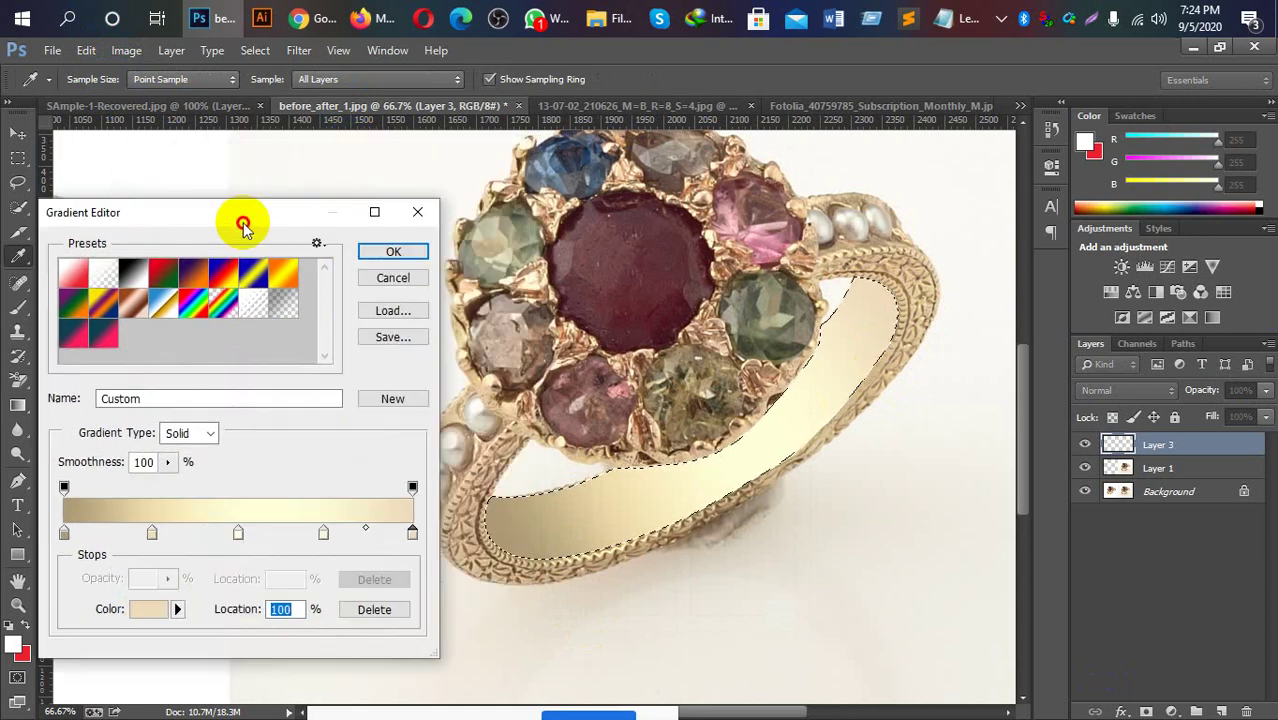
left_click_drag(346, 160, 242, 233)
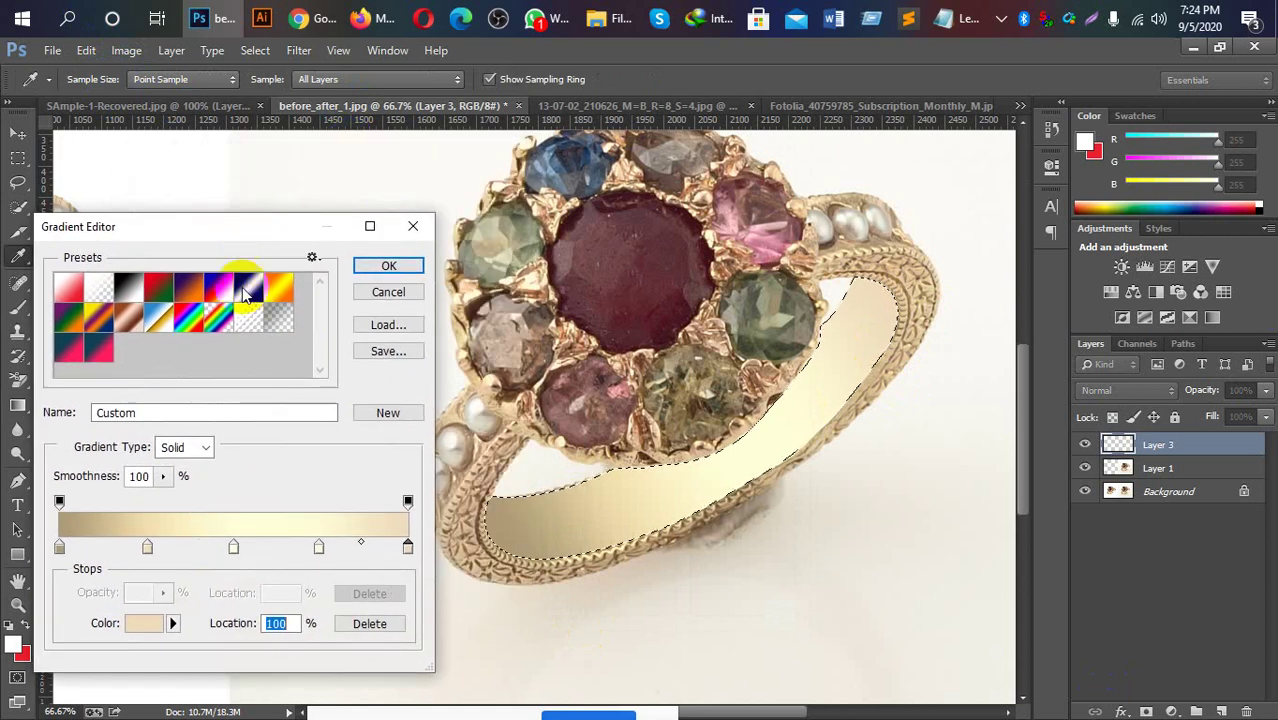
left_click(148, 627)
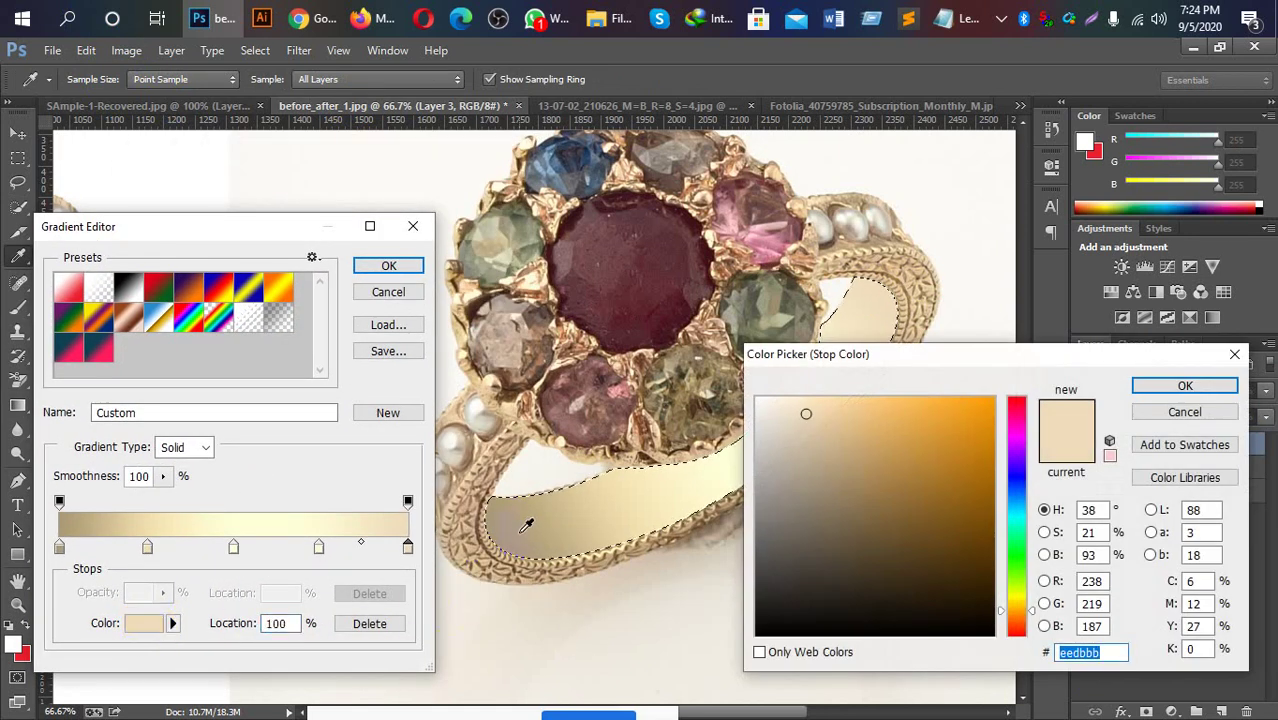
left_click(524, 524)
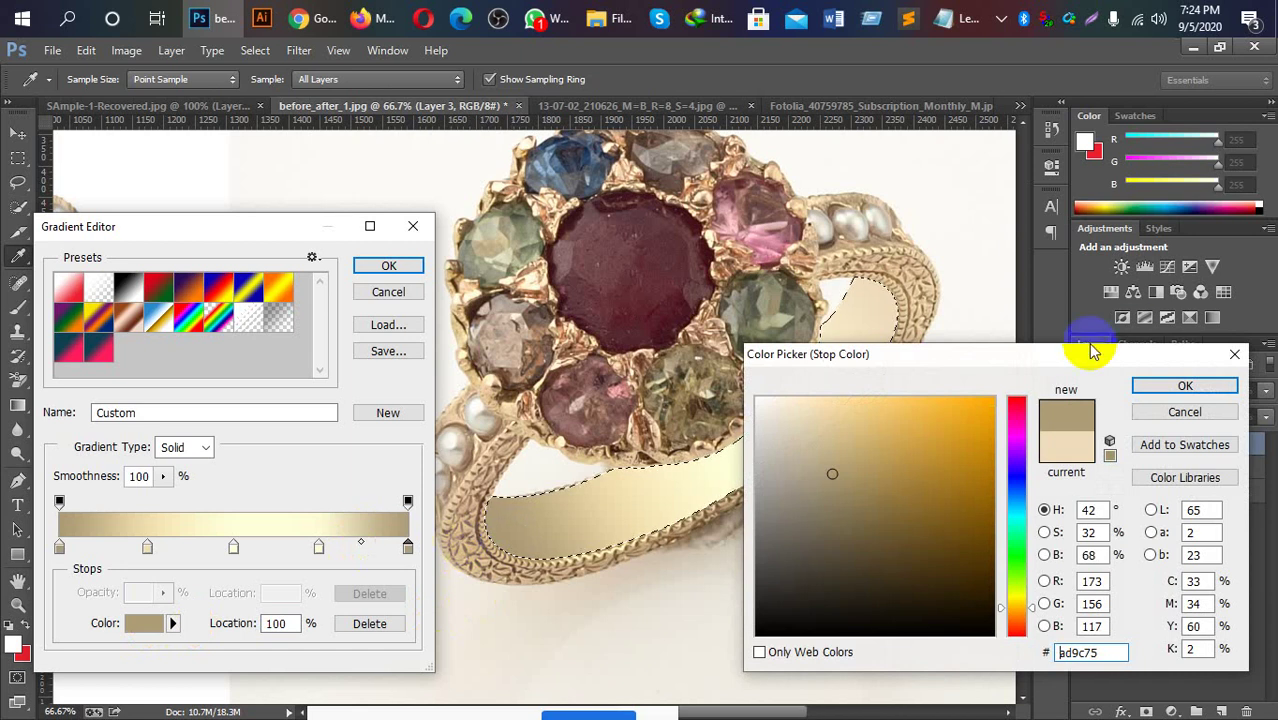
left_click(1210, 385)
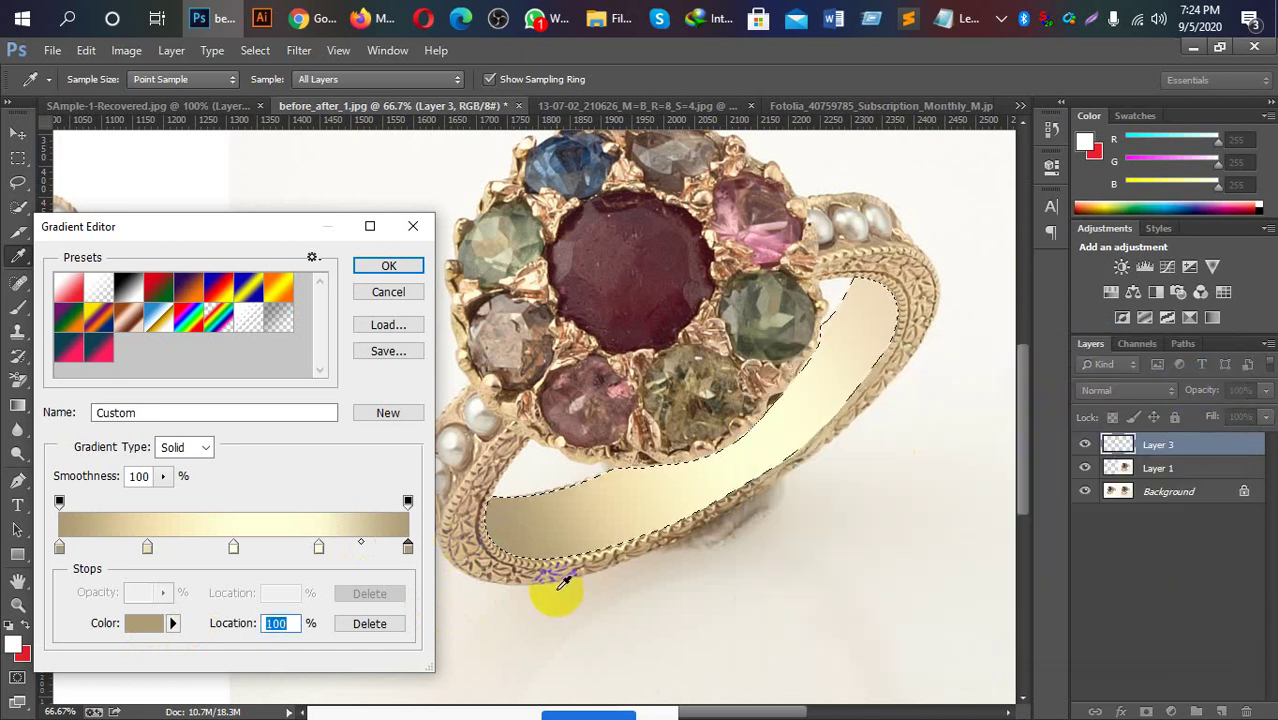
Accept the gradient and redraw it across the band until tan ends frame a cream centre.
left_click(388, 265)
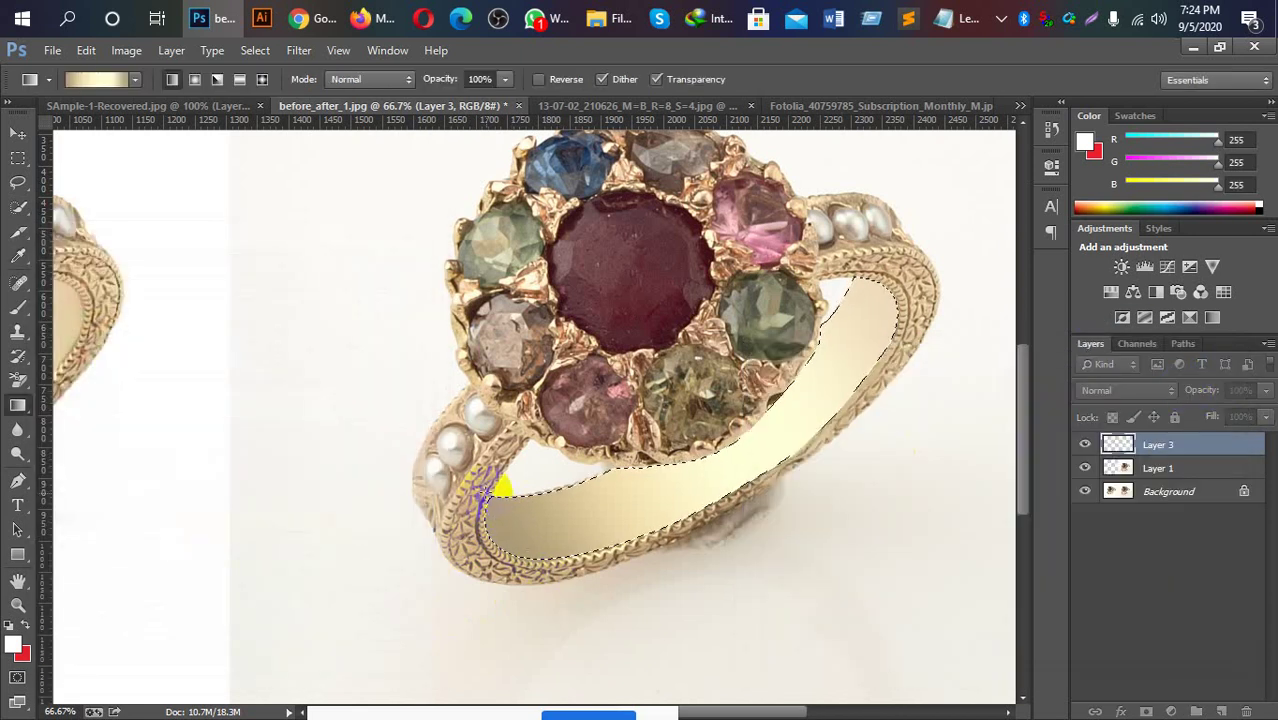
left_click_drag(500, 489, 875, 277)
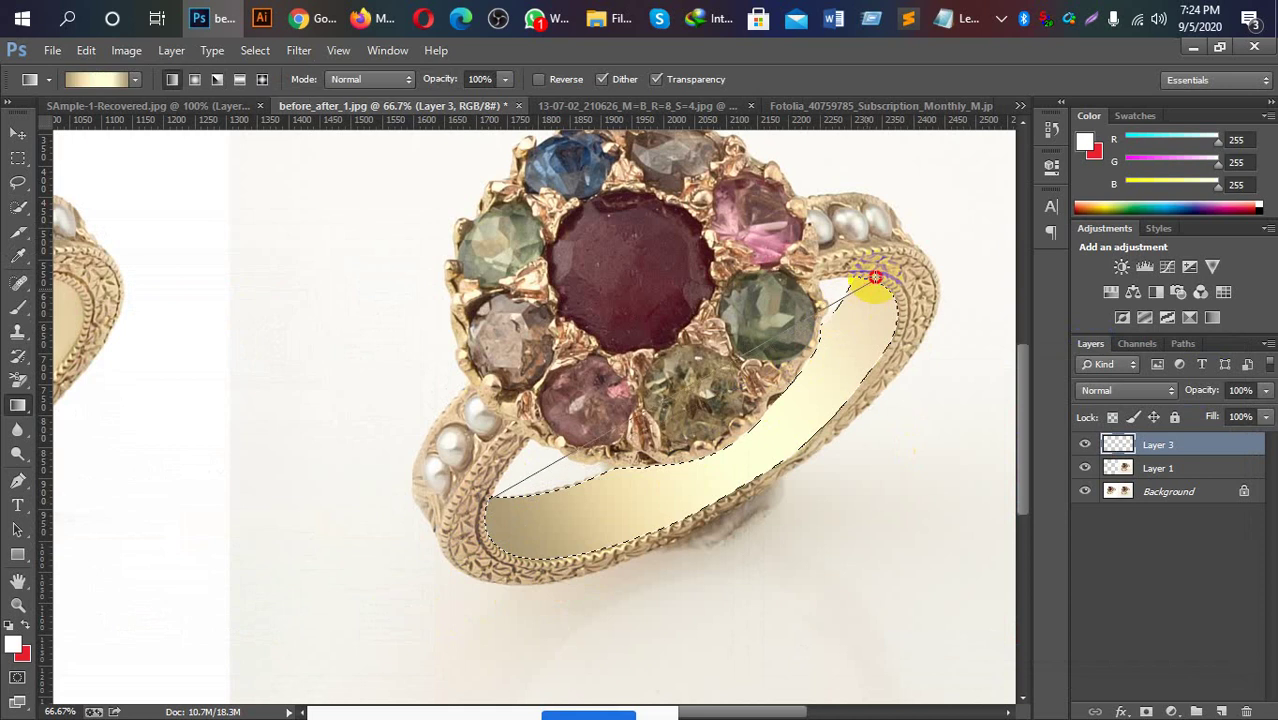
left_click_drag(872, 282, 849, 283)
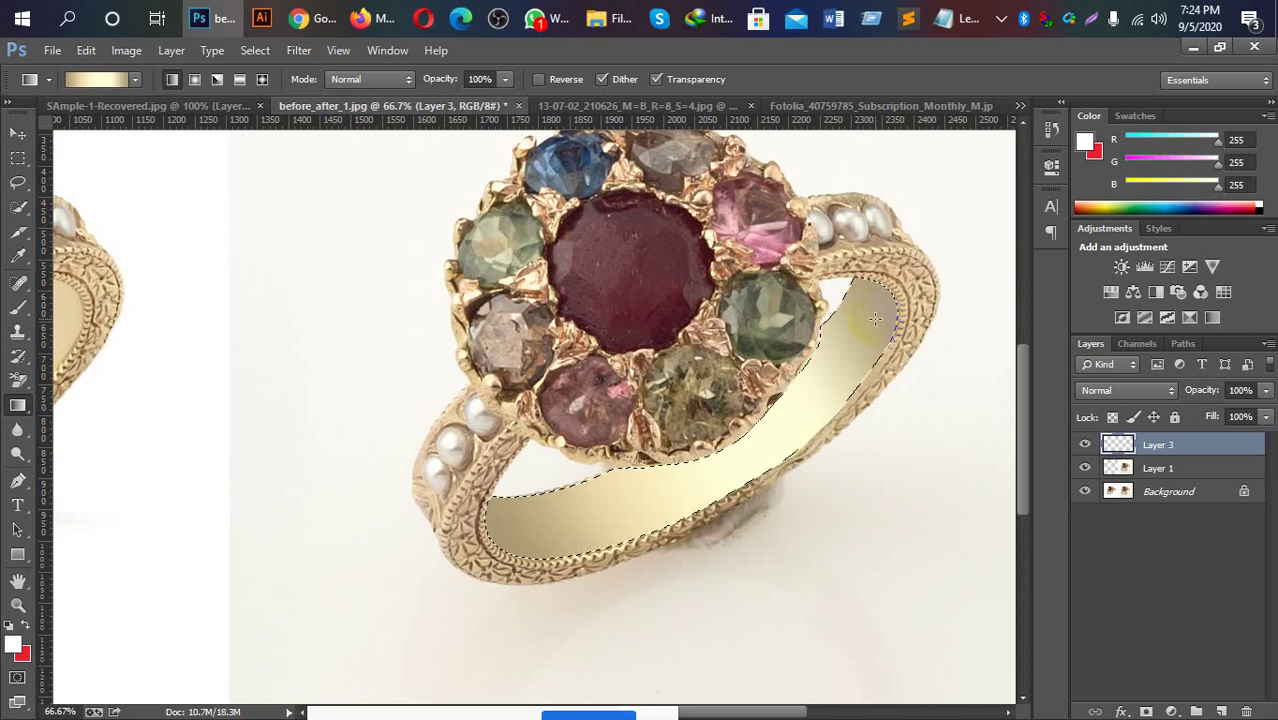
left_click_drag(875, 318, 725, 470)
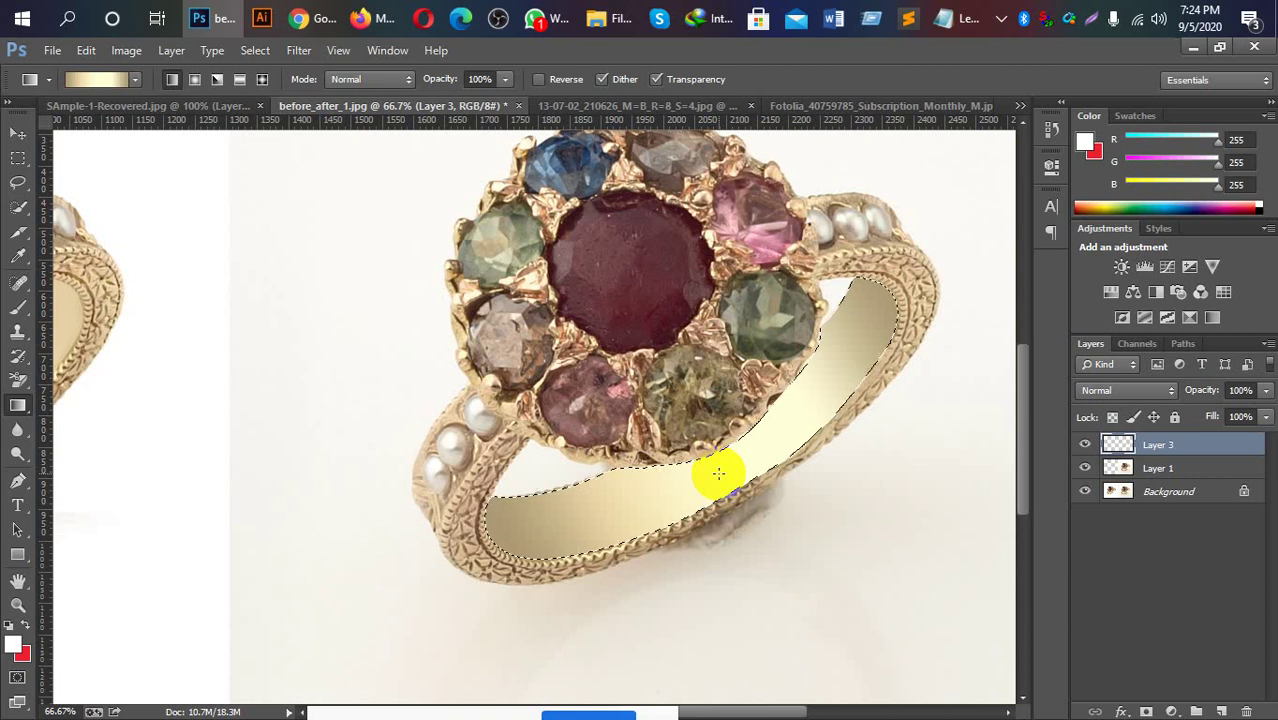
Zoom out and back in, then pan to frame both rings.
scroll(718, 473, "down", 1)
scroll(718, 475, "down", 1)
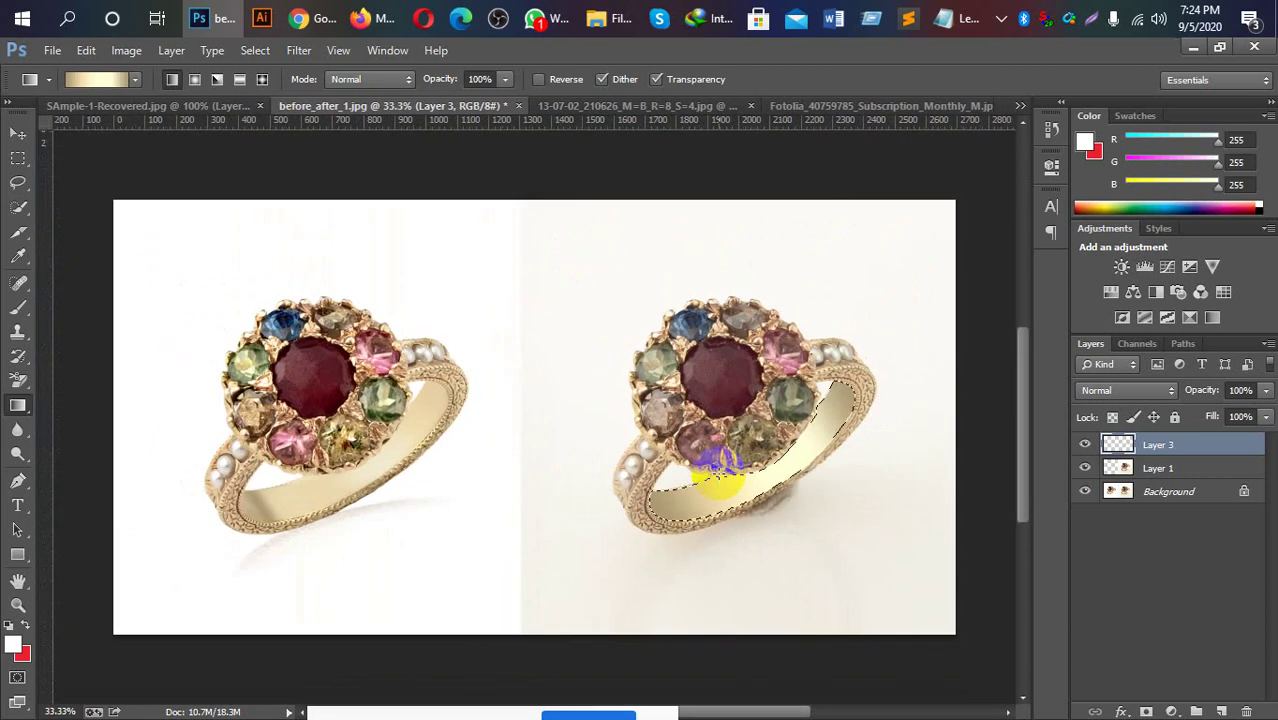
scroll(718, 476, "up", 1)
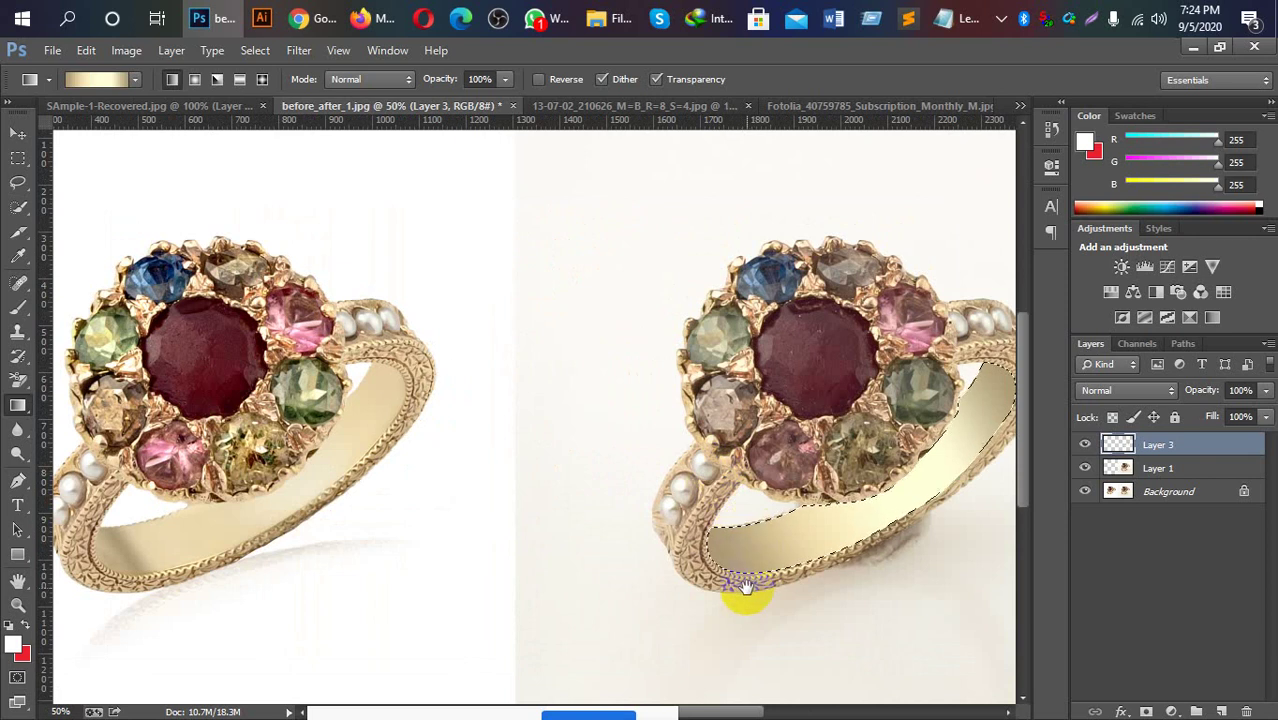
left_click_drag(757, 572, 640, 592)
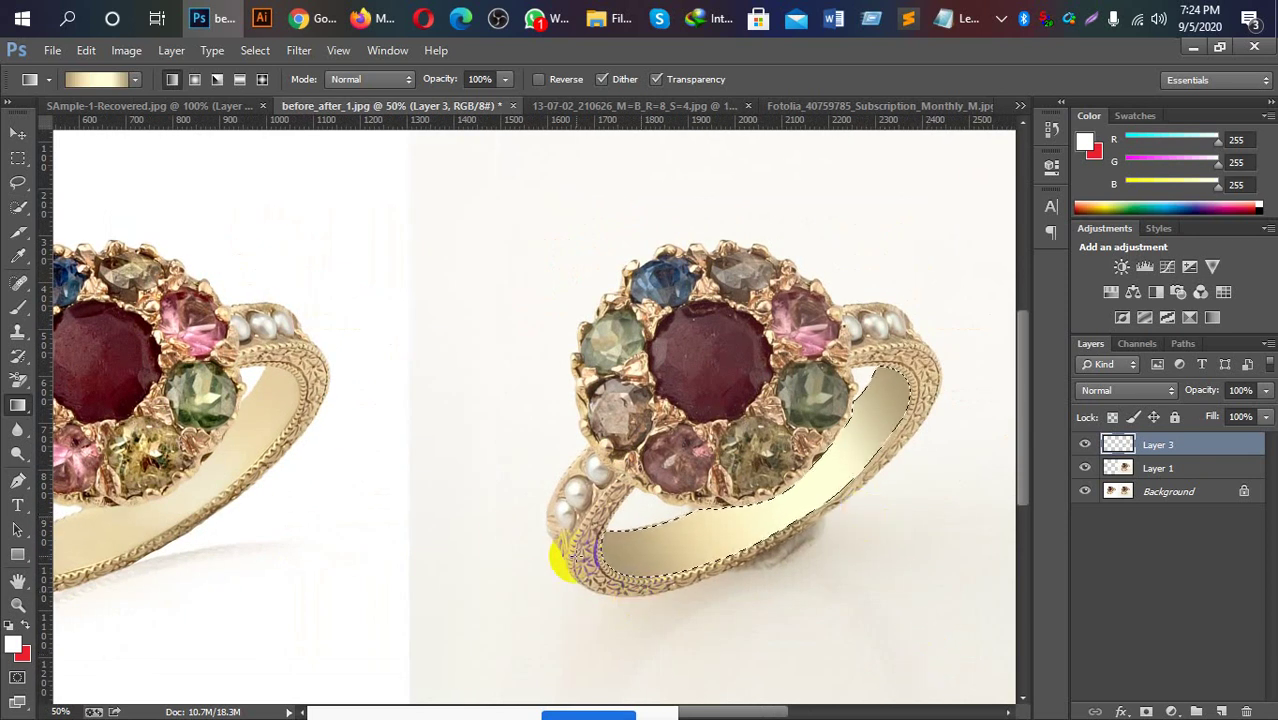
mouse_move(476, 526)
left_mouse_down()
mouse_move(493, 543)
mouse_move(488, 534)
left_mouse_up()
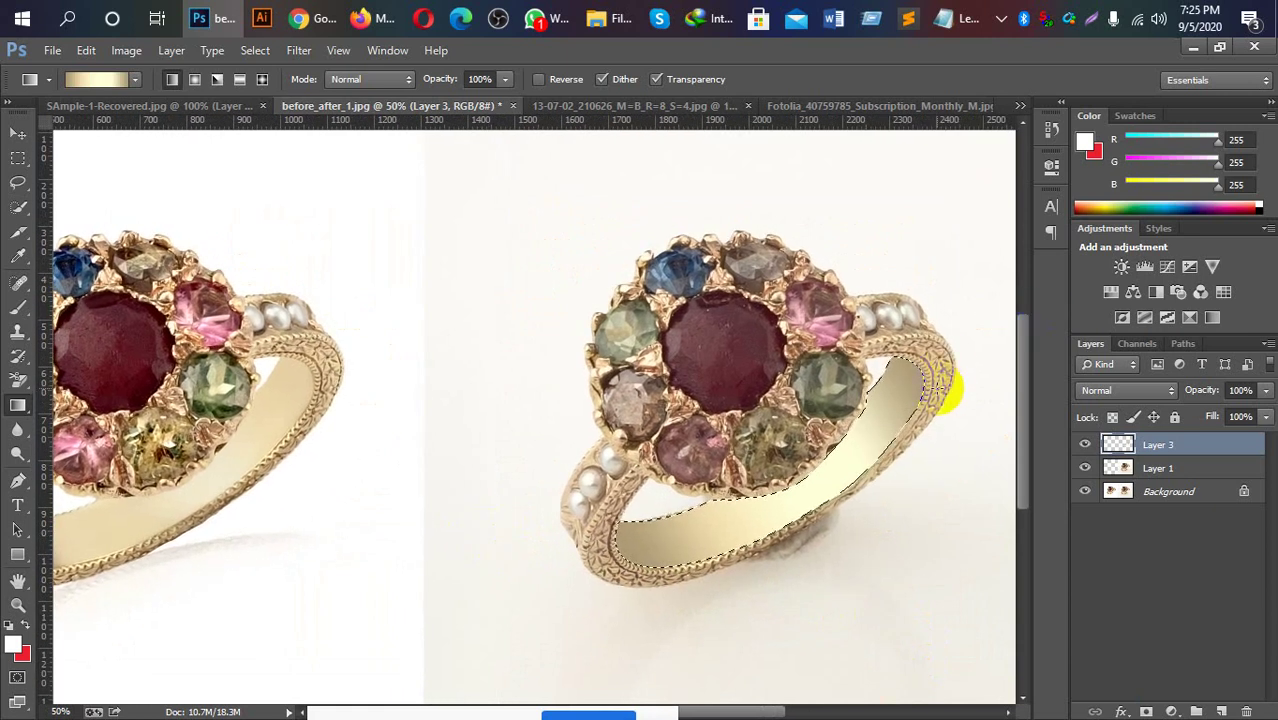
Set the gradient's right stop to pale cream #f6f1cb sampled from the ring.
left_click(123, 80)
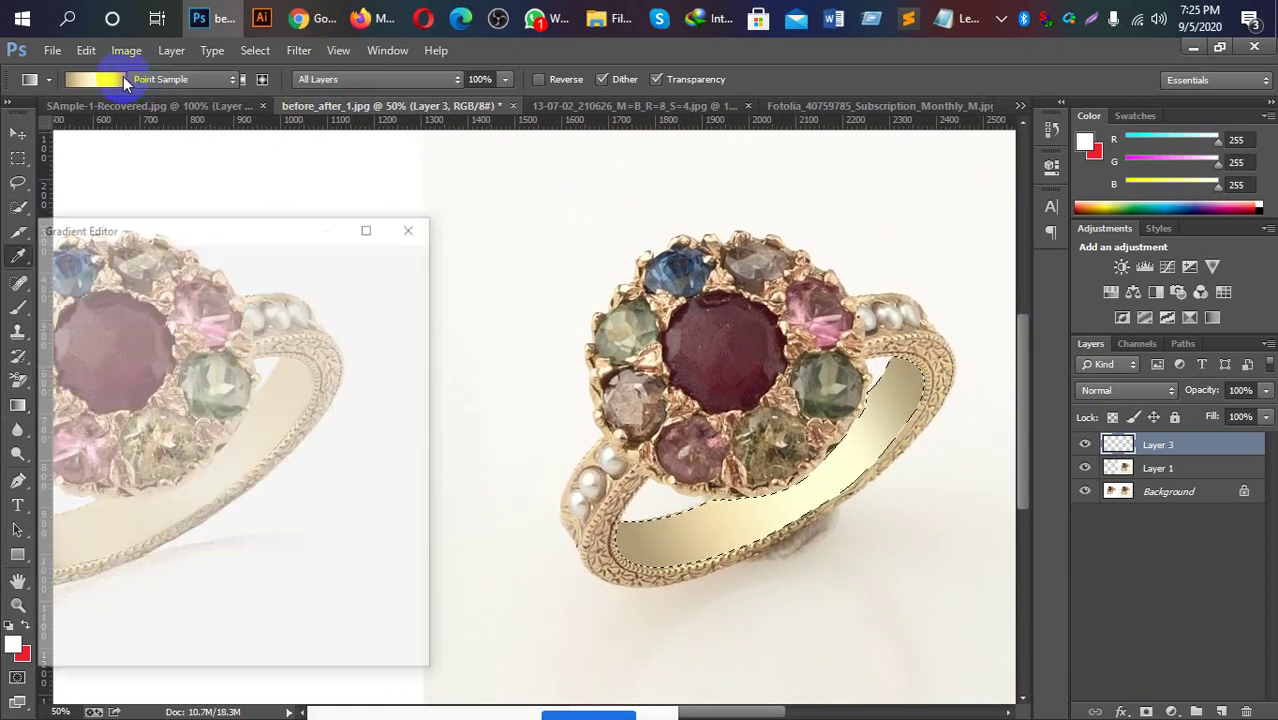
left_click_drag(257, 228, 614, 184)
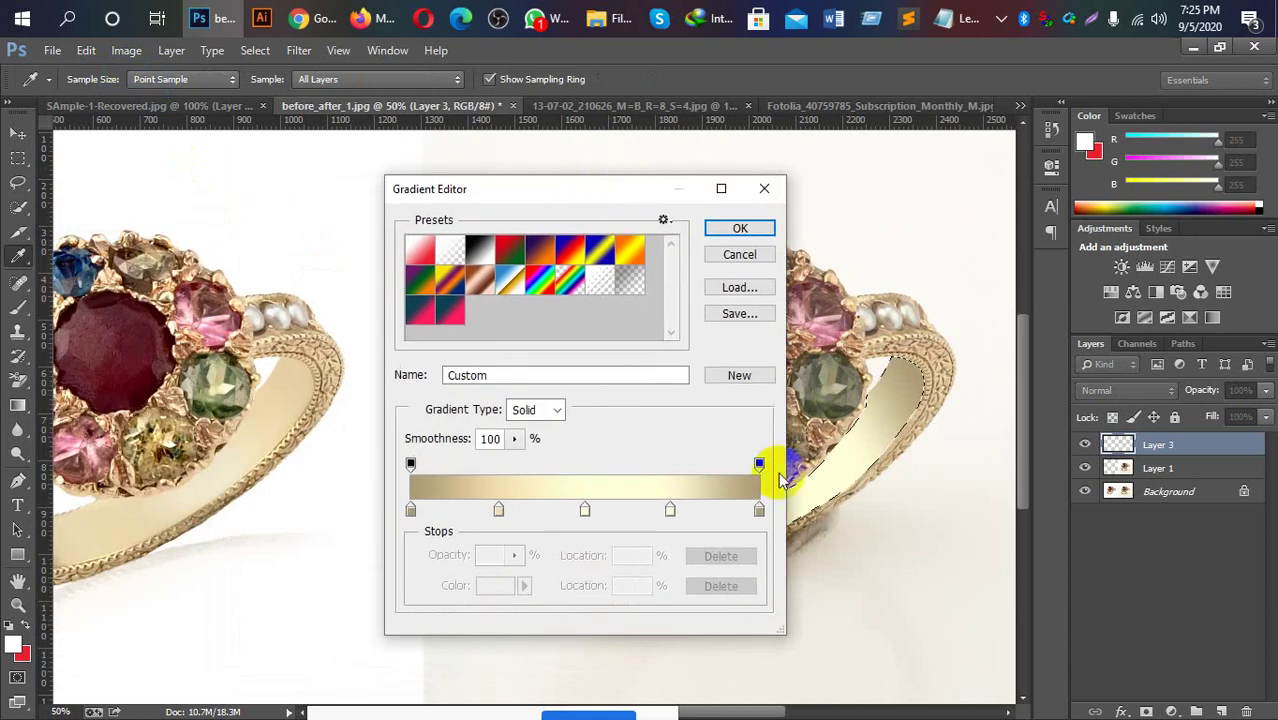
left_click(758, 509)
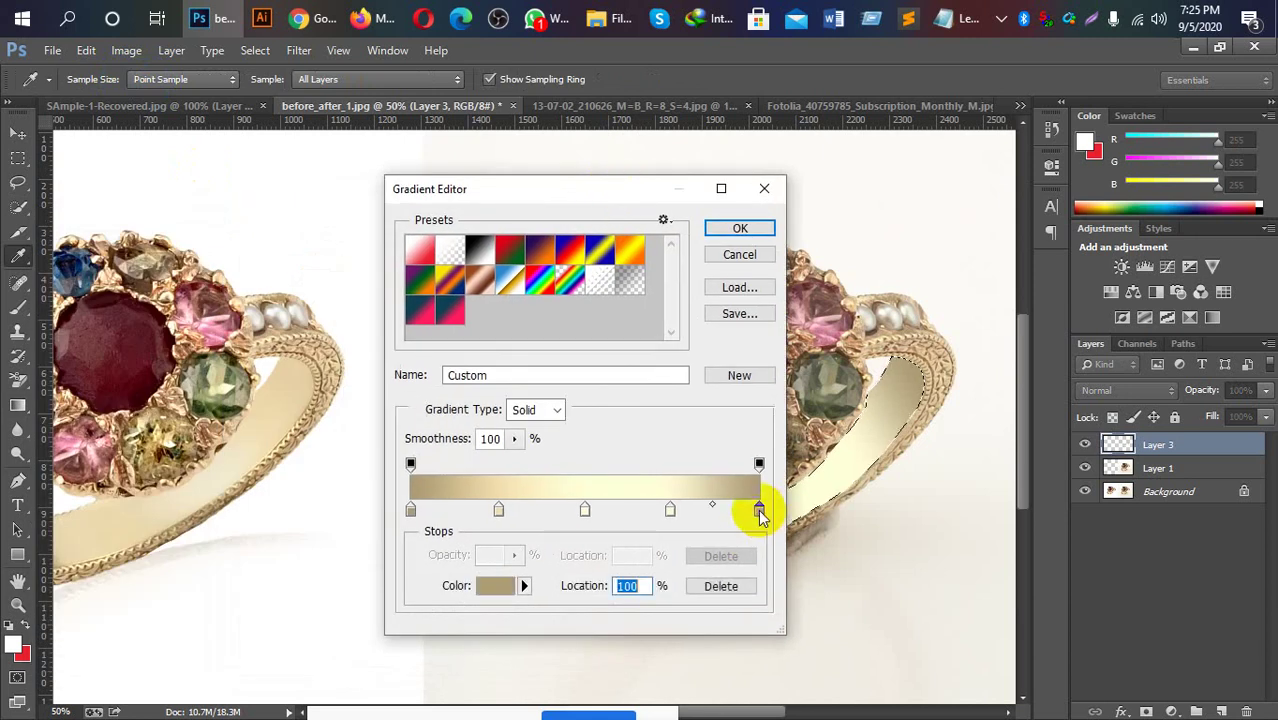
left_click(492, 586)
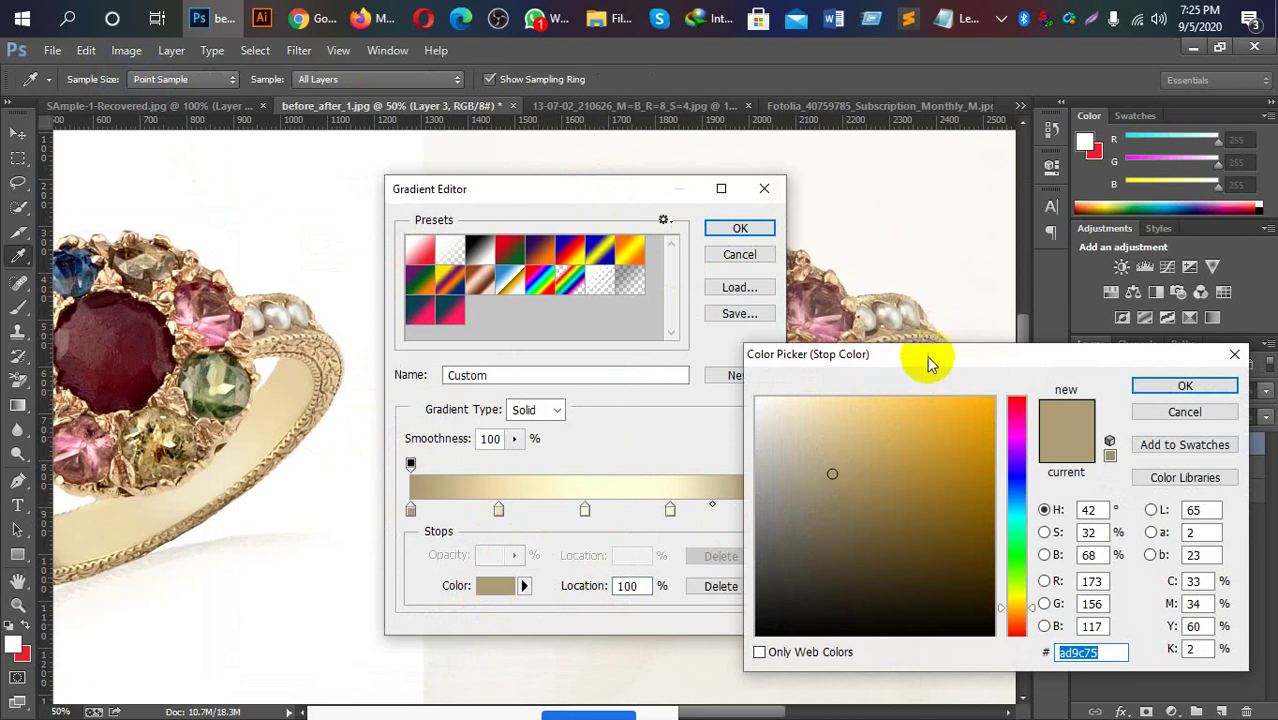
mouse_move(928, 363)
left_mouse_down()
mouse_move(408, 329)
mouse_move(359, 200)
mouse_move(365, 215)
left_mouse_up()
left_click(872, 436)
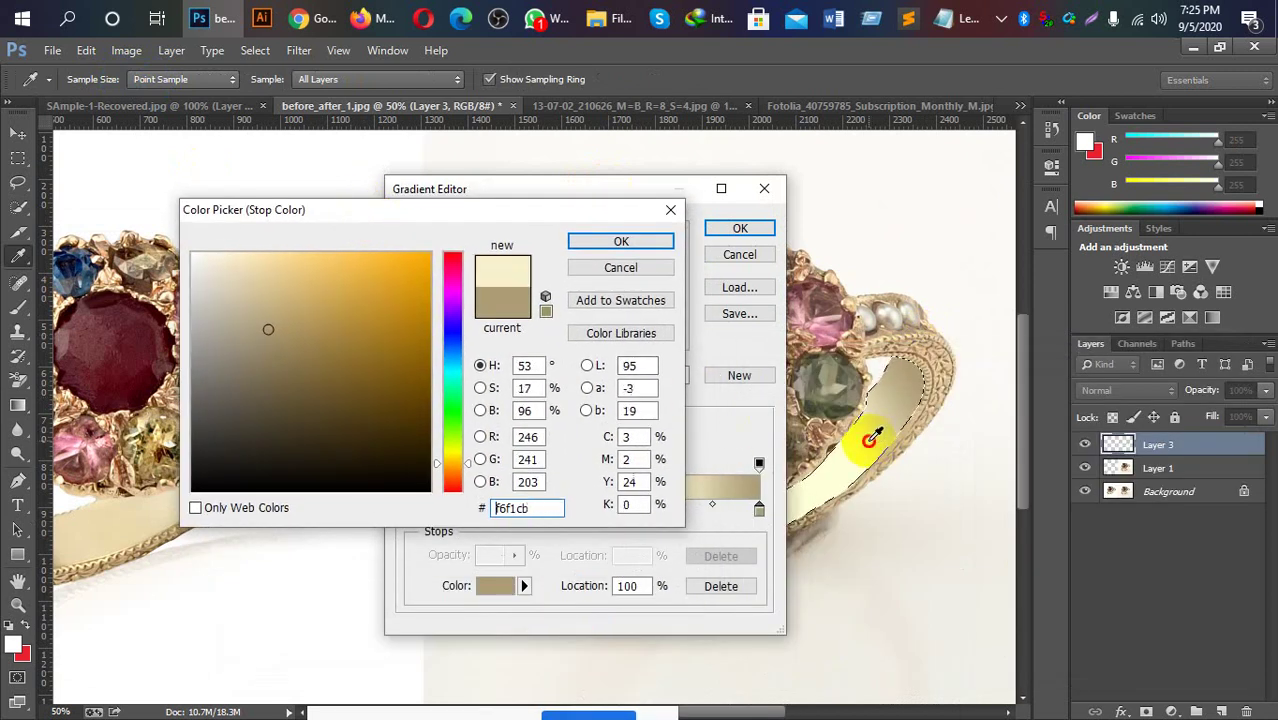
left_click(607, 242)
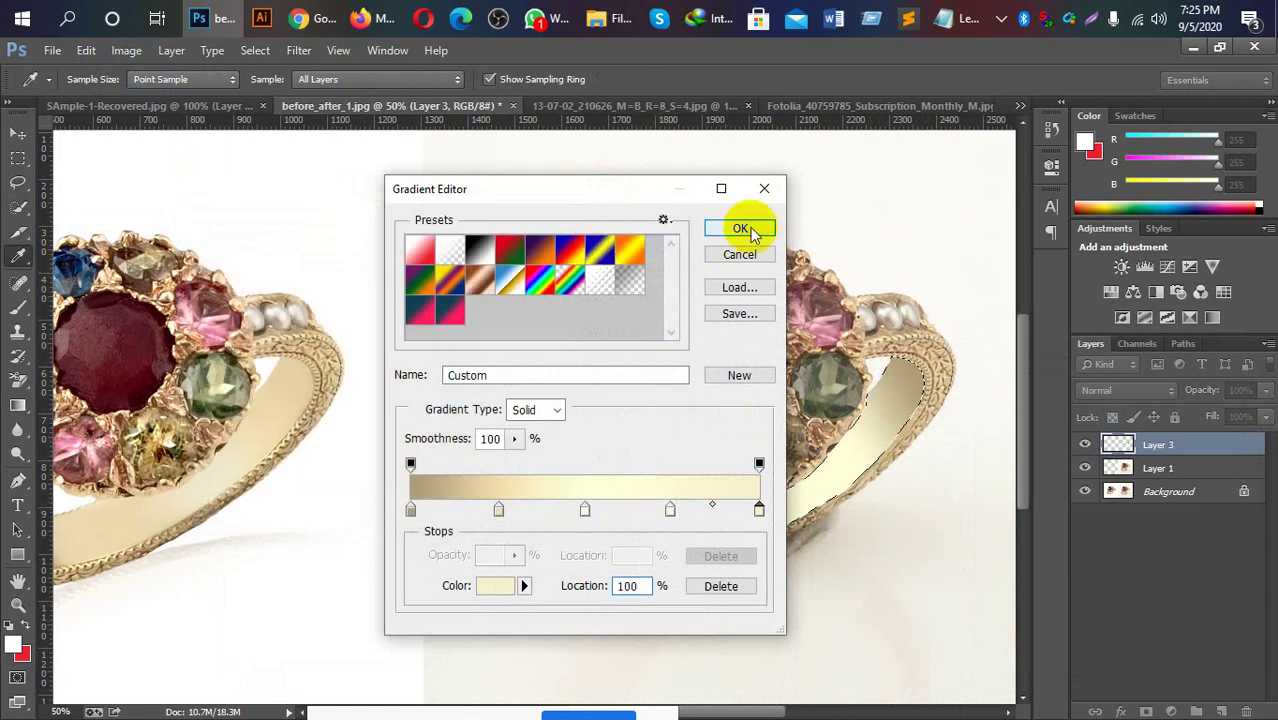
Accept the lighter gradient, refill the ring band with it, and zoom in.
left_click(742, 226)
left_click_drag(725, 560, 625, 520)
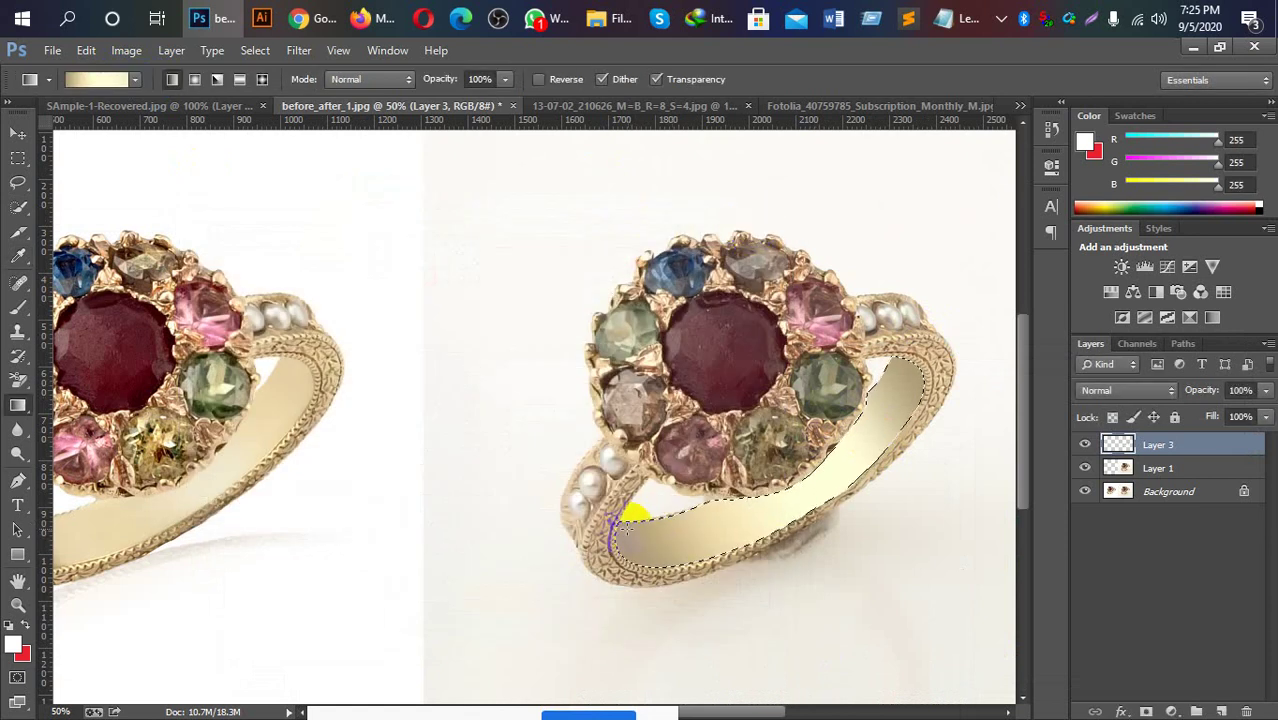
key("ctrl+plus")
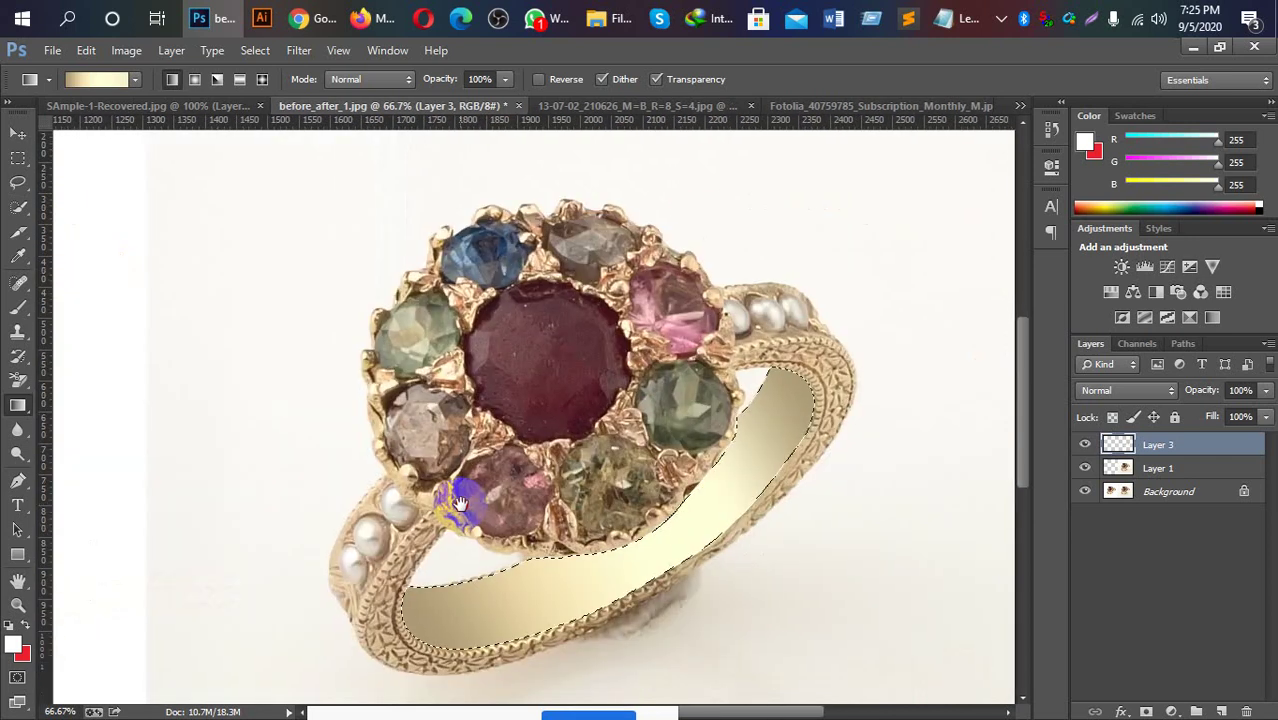
Redraw the band gradient, tan at lower left to pale cream at upper right, and reopen the Gradient Editor.
mouse_move(707, 506)
left_mouse_down()
mouse_move(405, 590)
mouse_move(794, 368)
mouse_move(790, 378)
left_mouse_up()
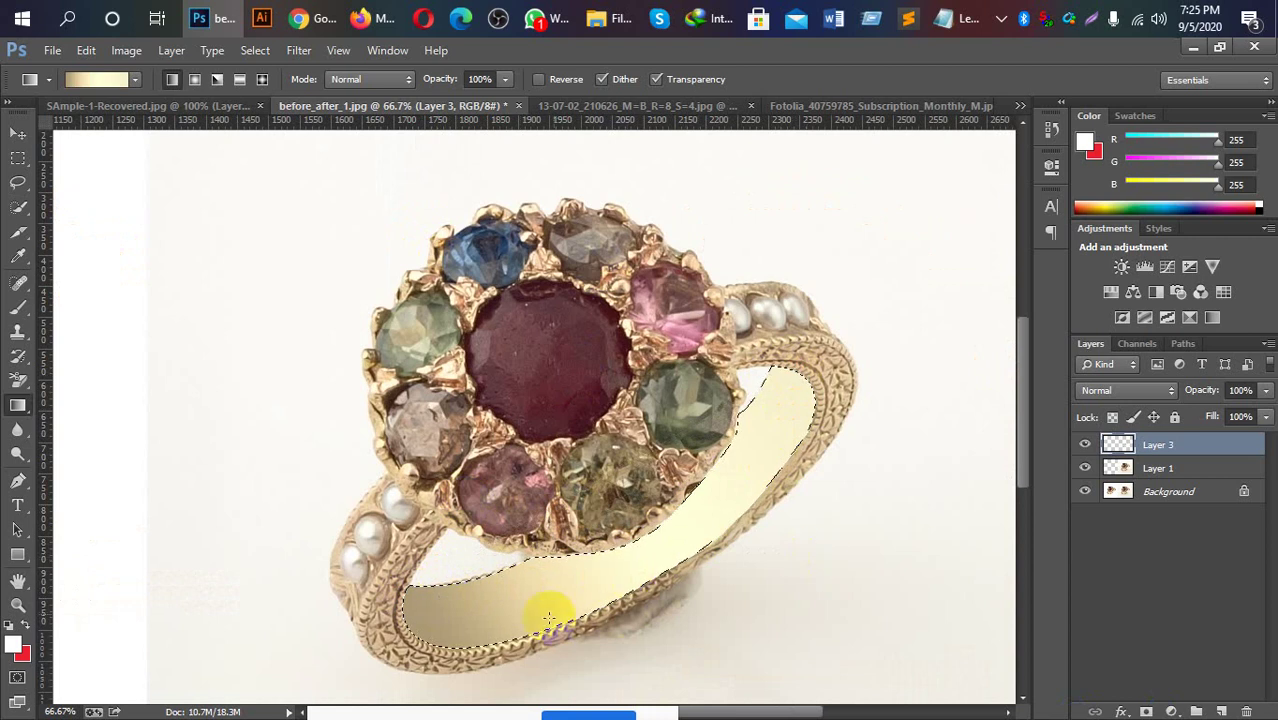
left_click(119, 79)
Set the gradient's left stop to pale cream f7e8b9 and refill the selected ring band with it.
left_click_drag(533, 189, 825, 169)
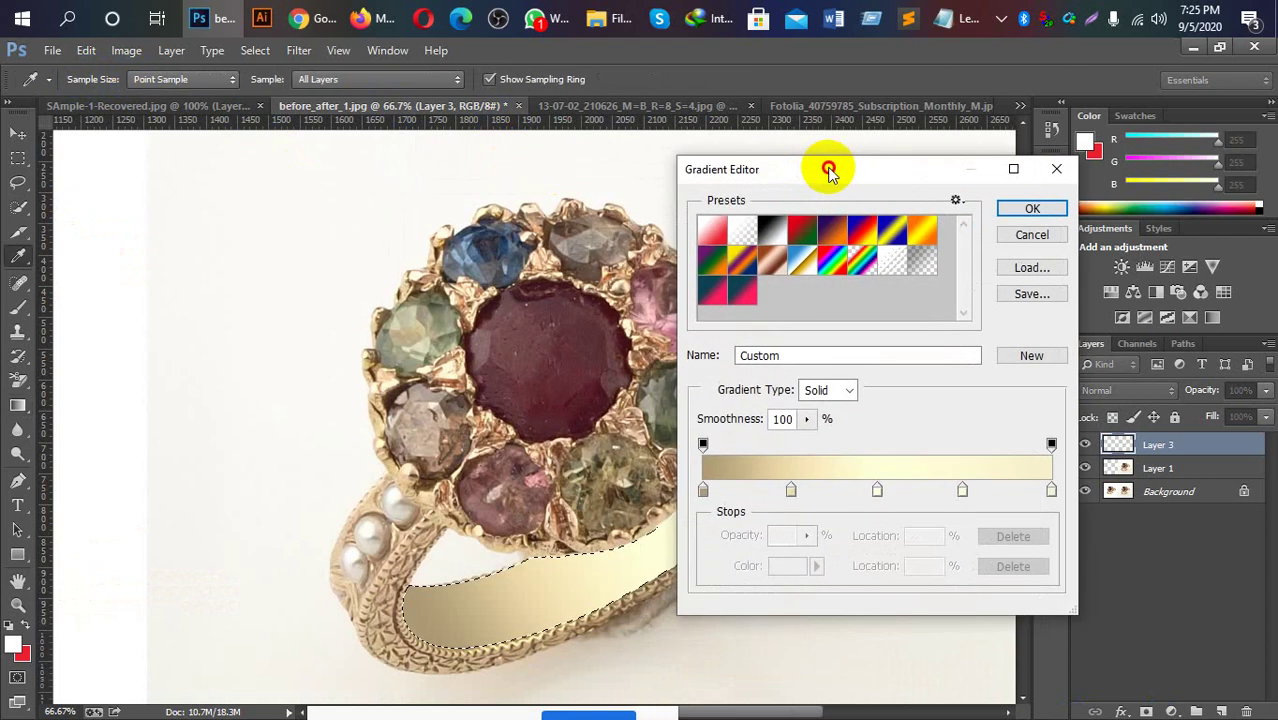
left_click(703, 490)
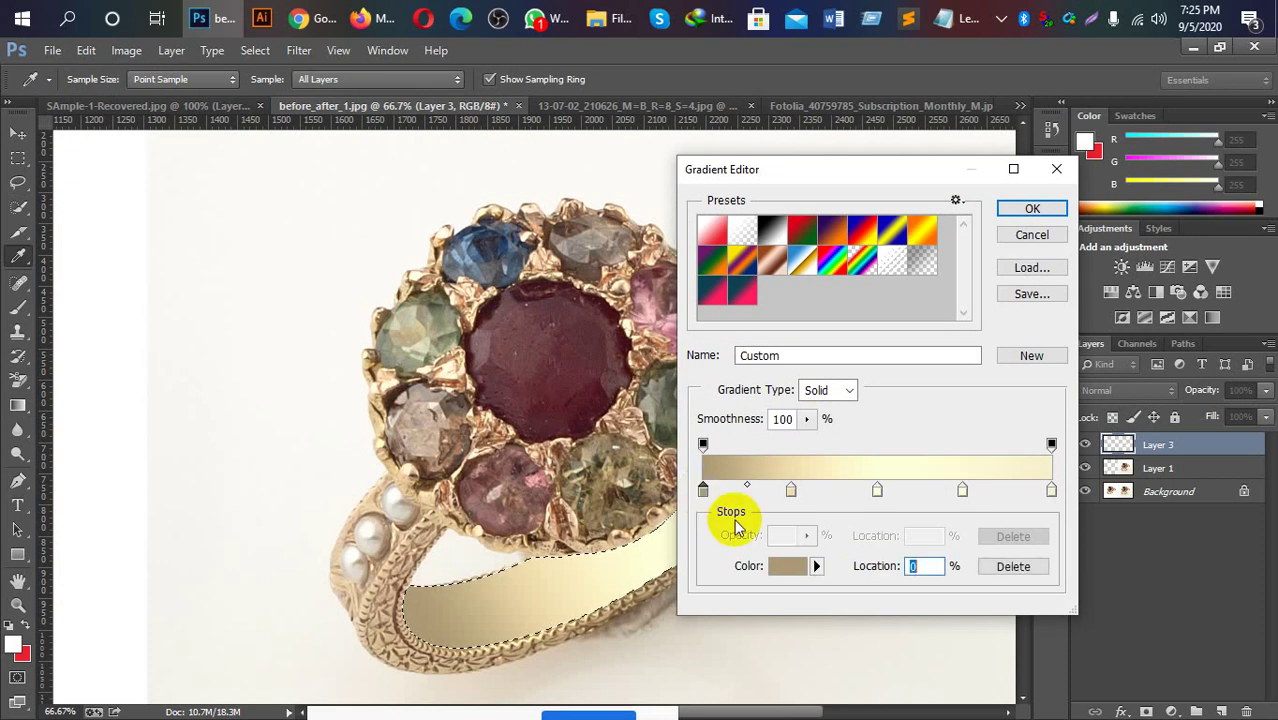
left_click(788, 569)
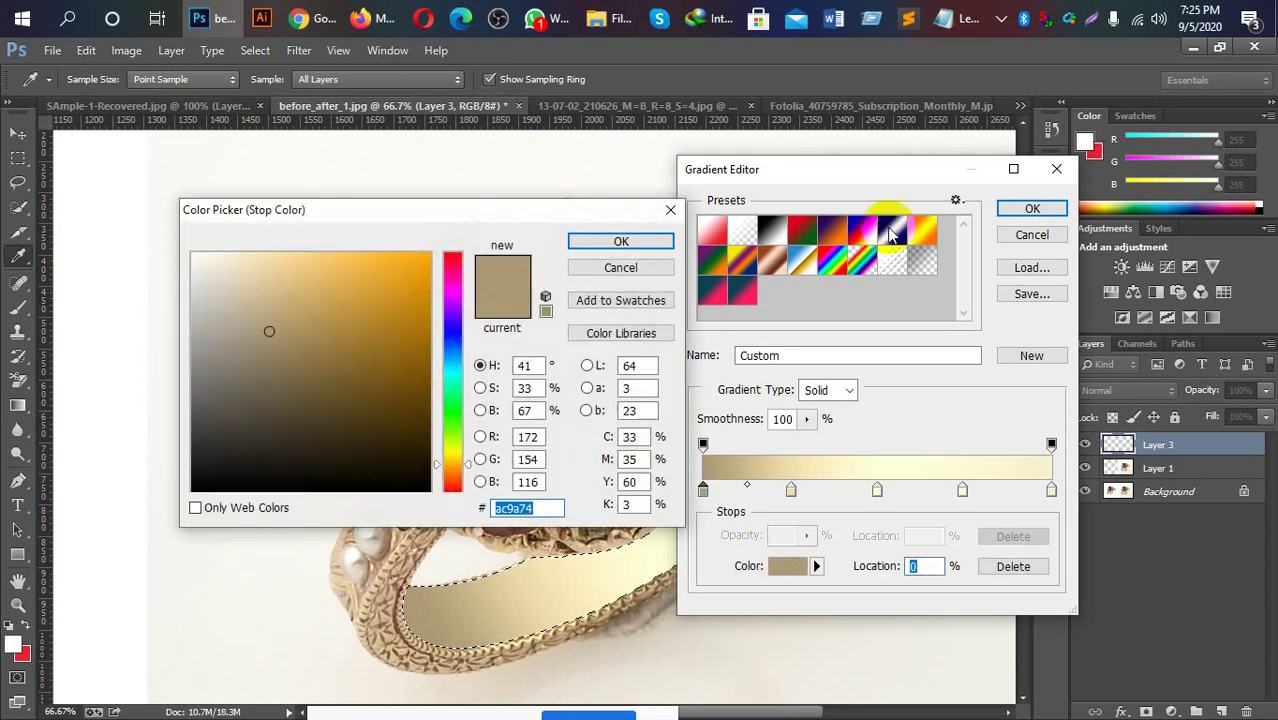
left_click(565, 588)
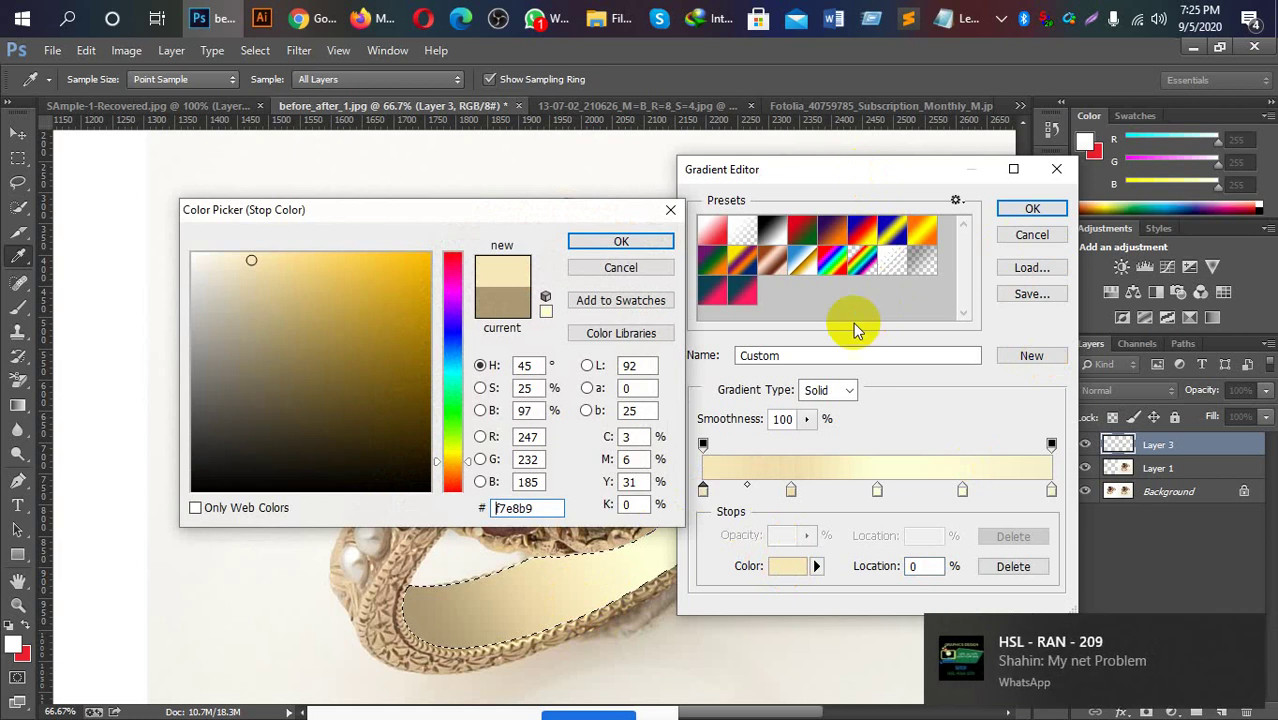
left_click(621, 243)
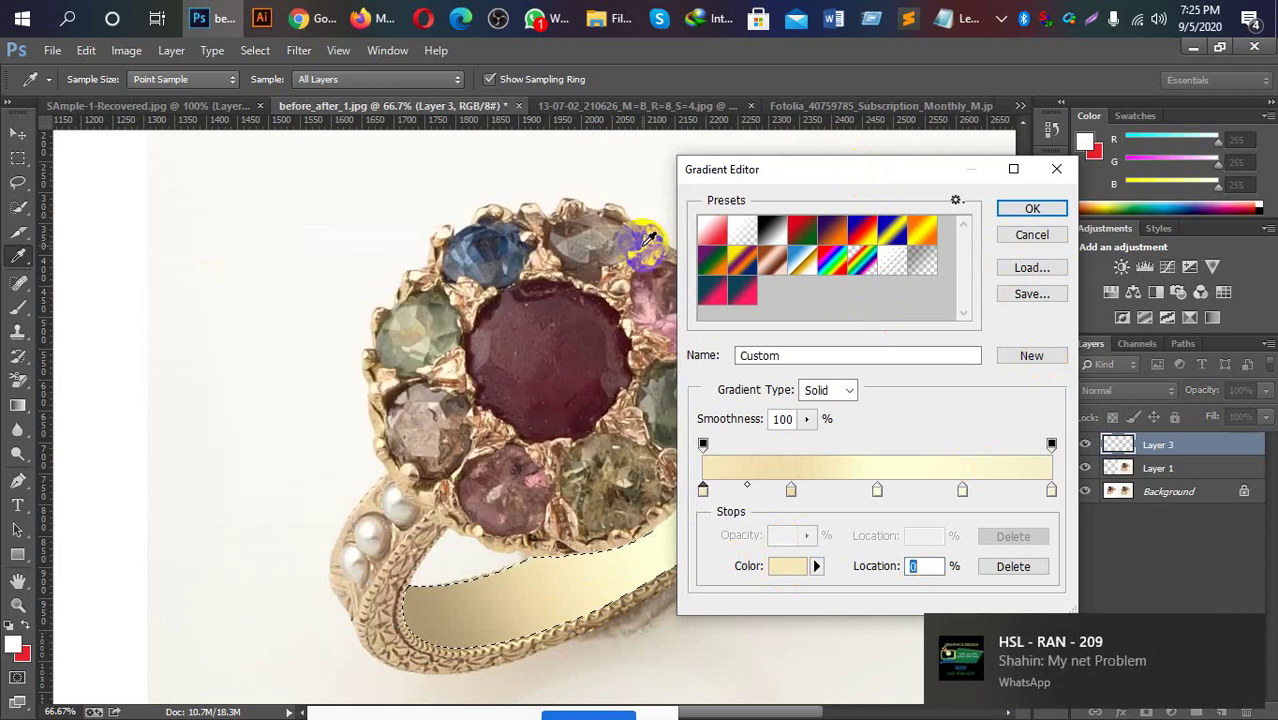
left_click(1032, 210)
mouse_move(410, 585)
left_mouse_down()
mouse_move(790, 366)
mouse_move(778, 376)
left_mouse_up()
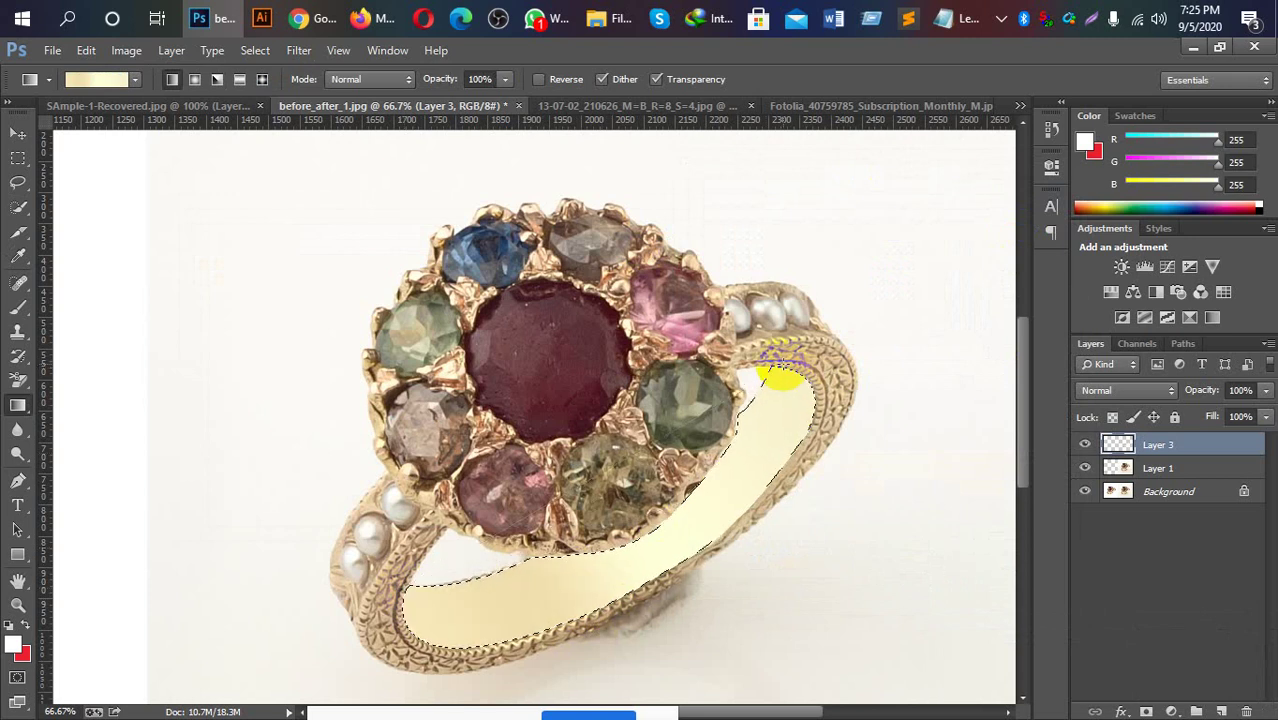
Deselect the cream-filled inner ring band.
key("ctrl+d")
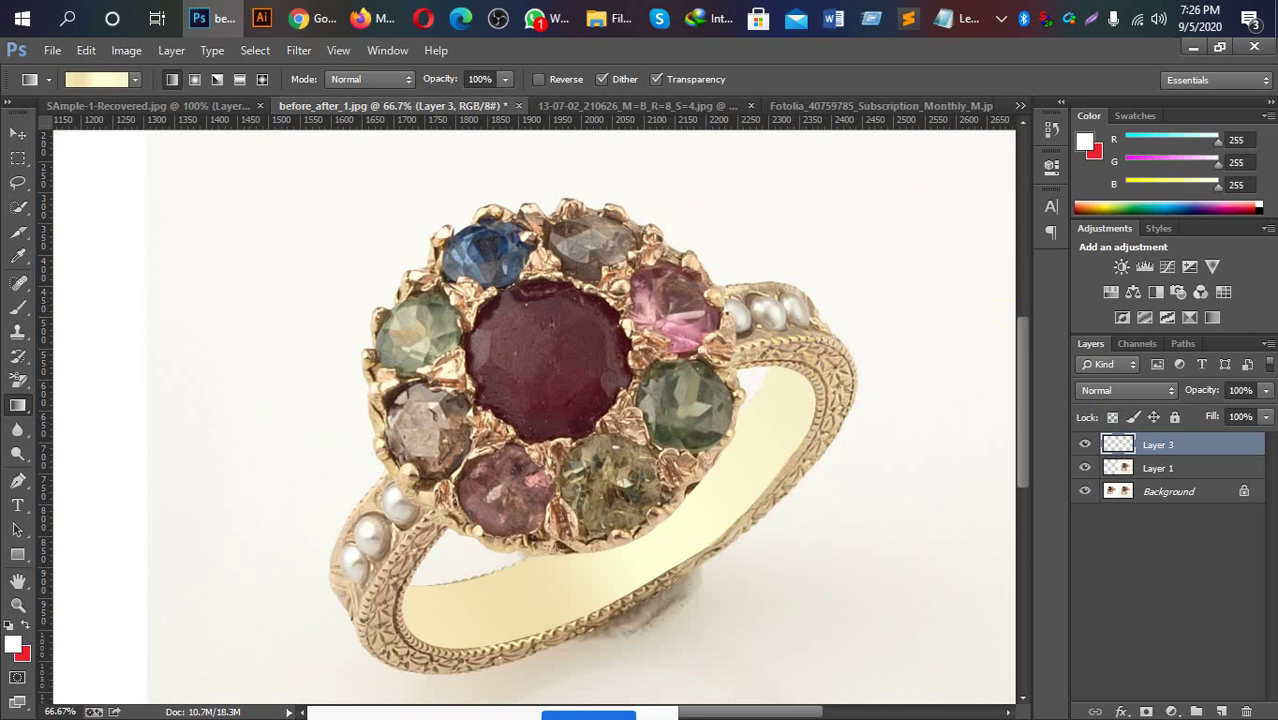
Hide the Background layer, leaving Layer 3 as the active layer.
left_click(1172, 450)
left_click(1085, 491)
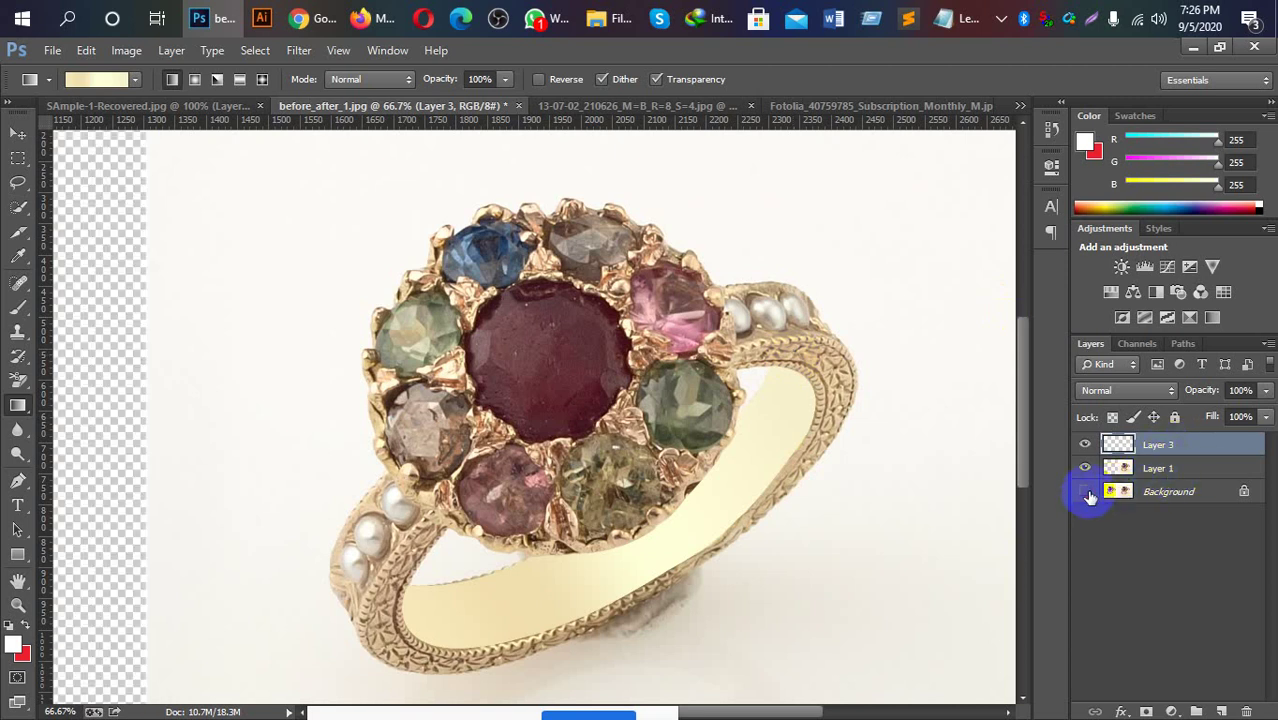
left_click(1150, 474)
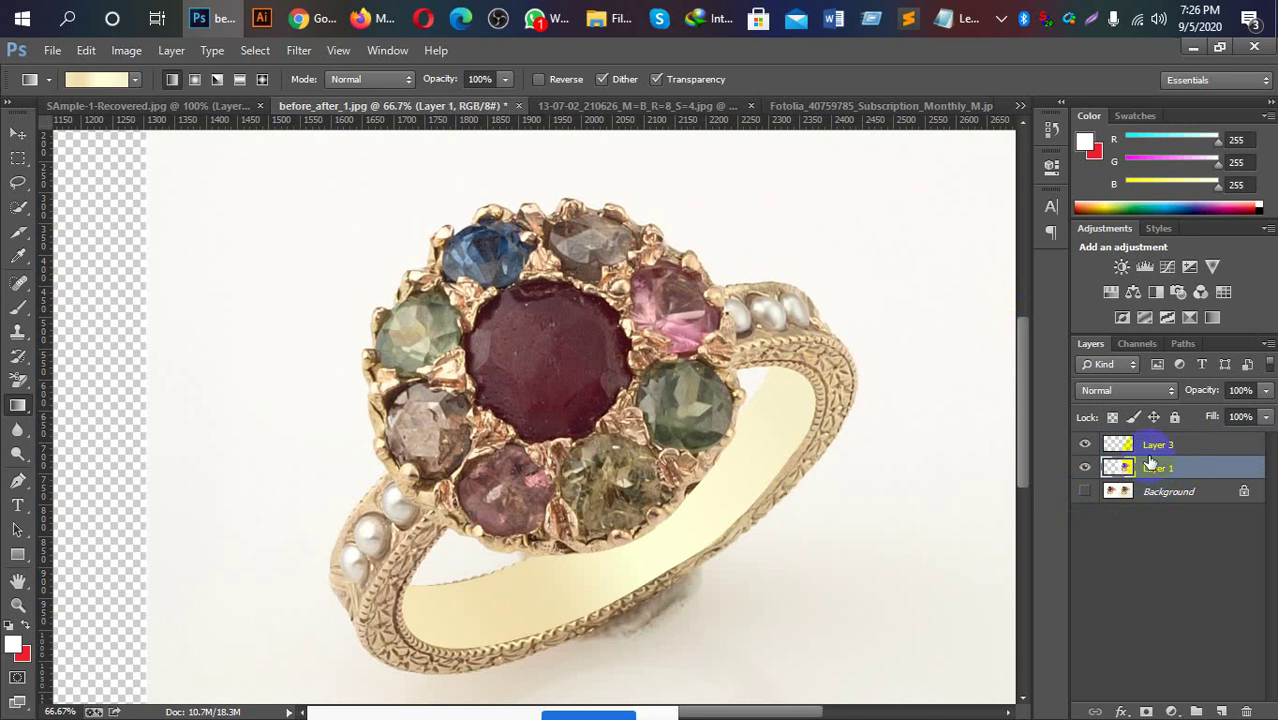
left_click(1149, 450)
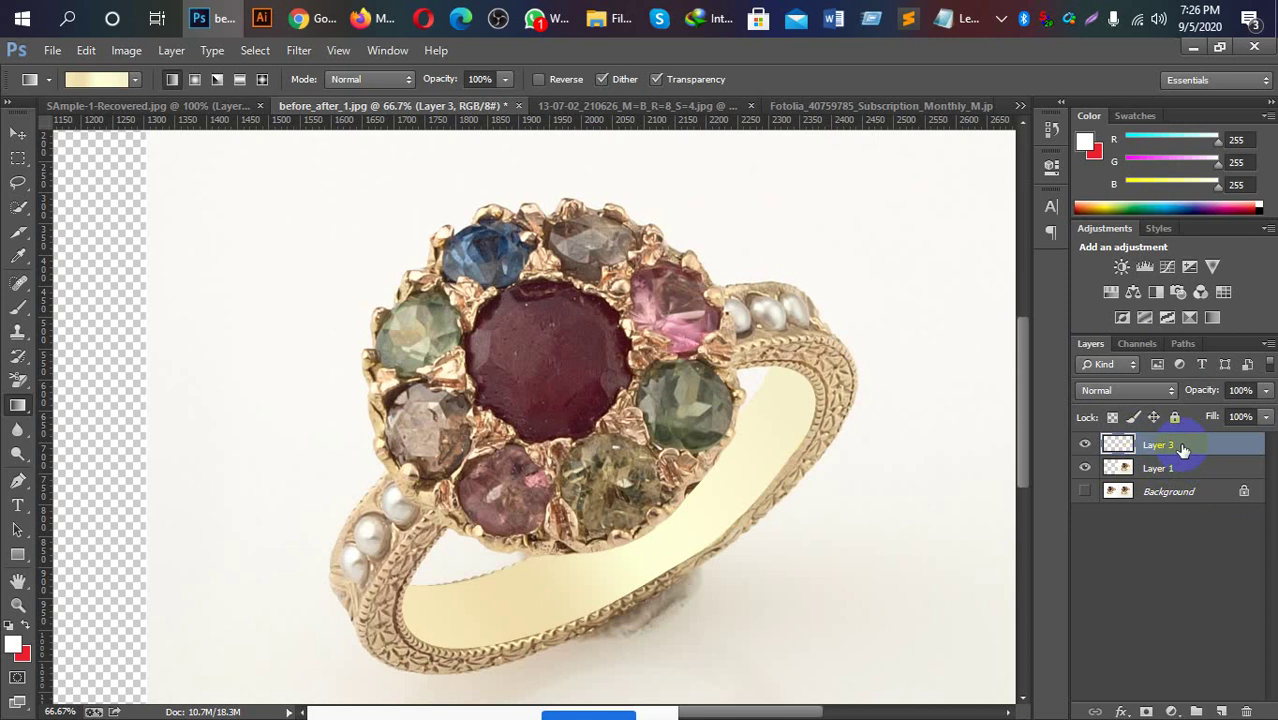
Zoom out, switch to the Move tool and select Layer 1 together with Layer 3.
key("ctrl+minus")
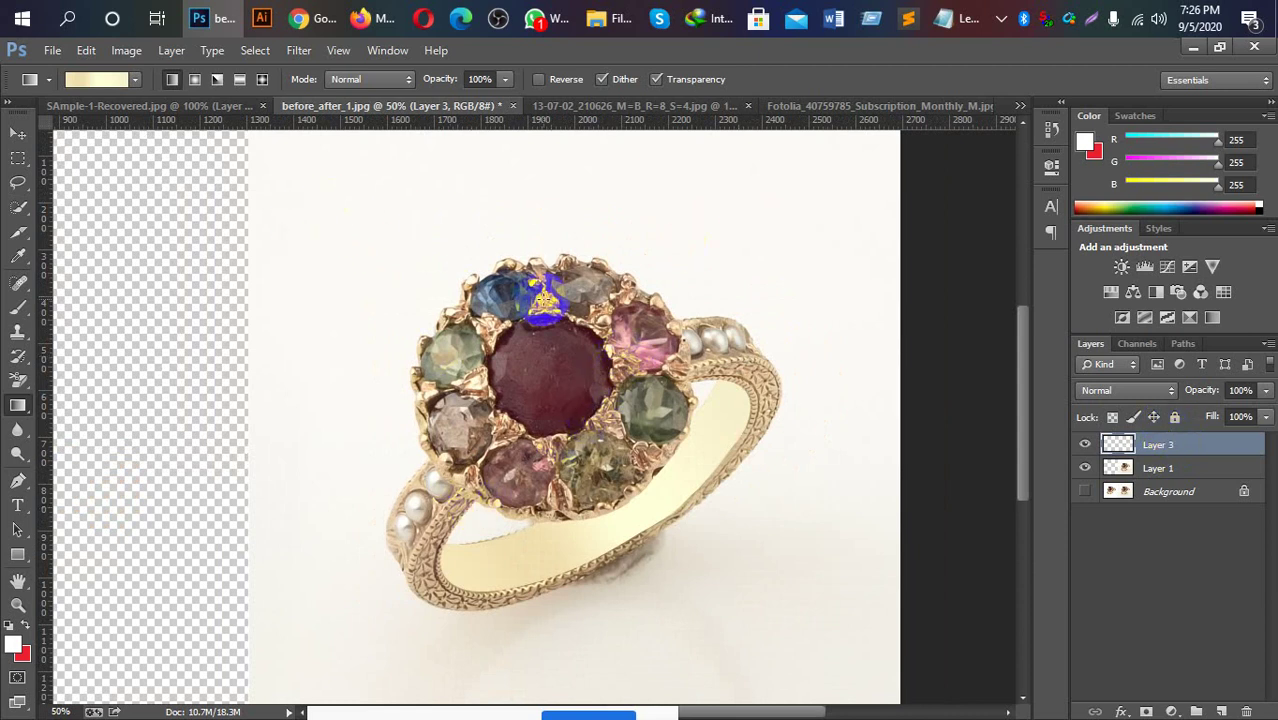
key("v")
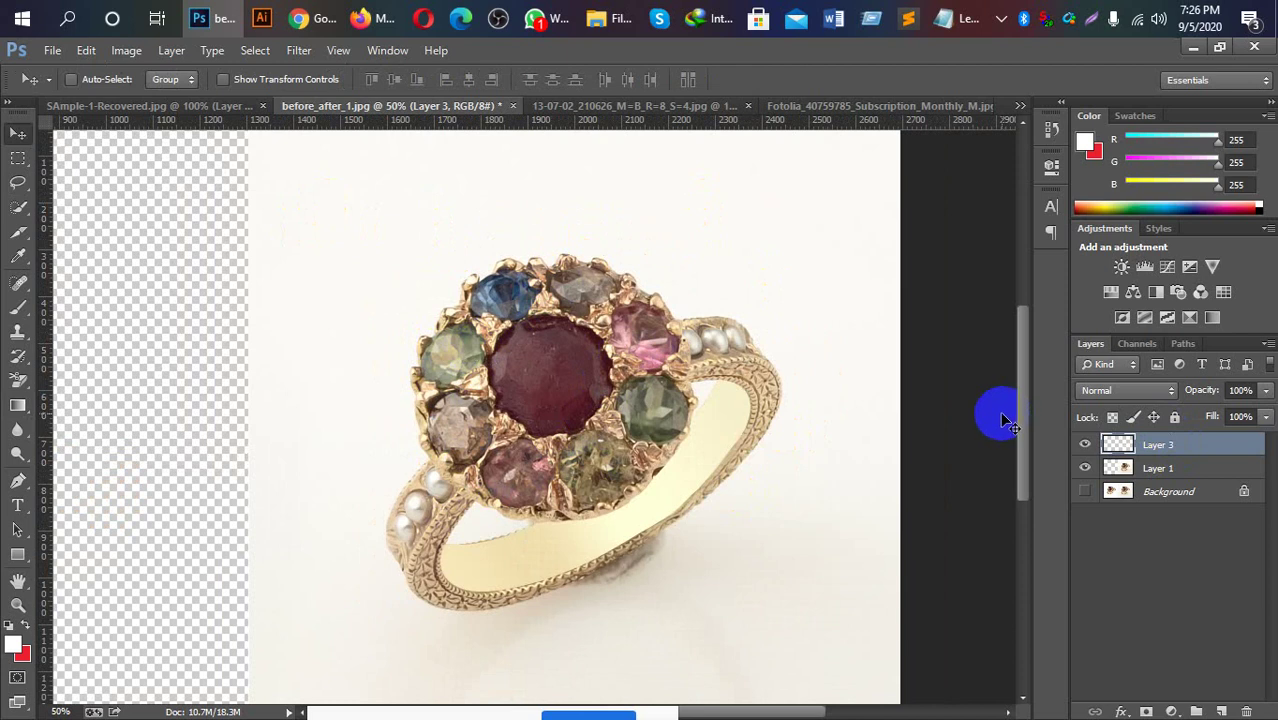
left_click(1152, 470, "shift")
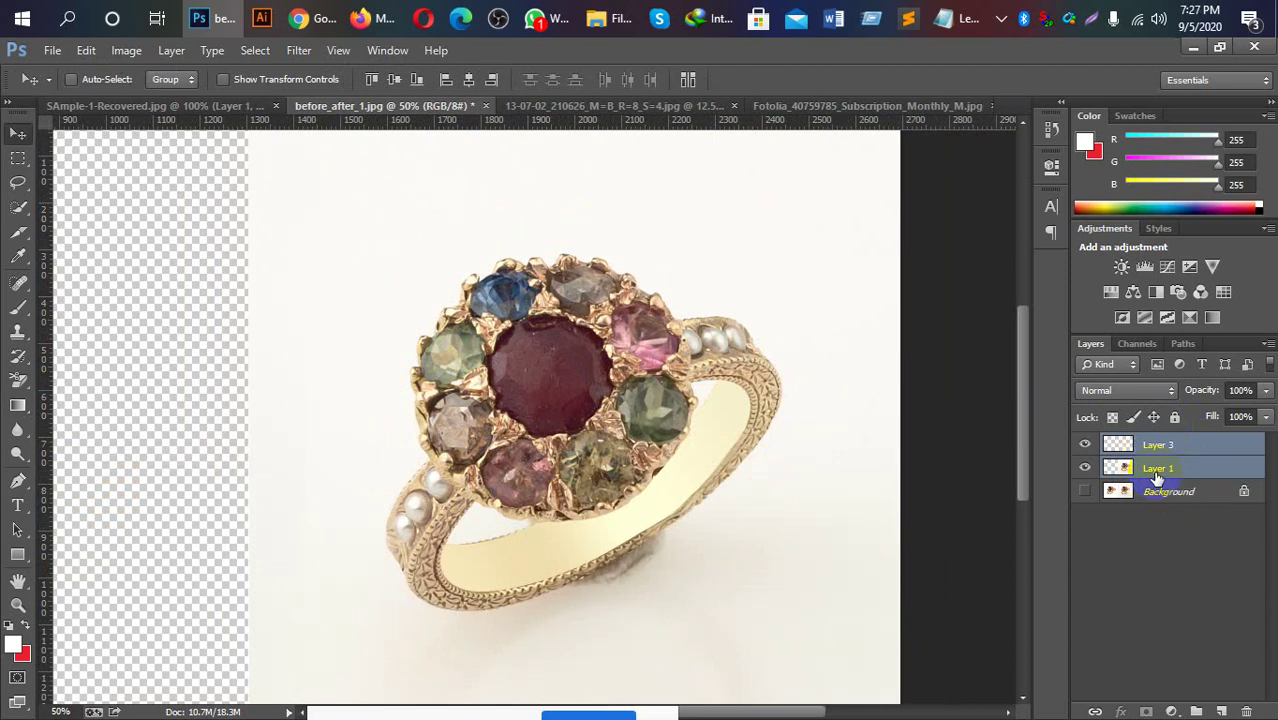
Merge Layer 1 into Layer 3 with Ctrl+E, keeping the Background hidden.
key("ctrl+e")
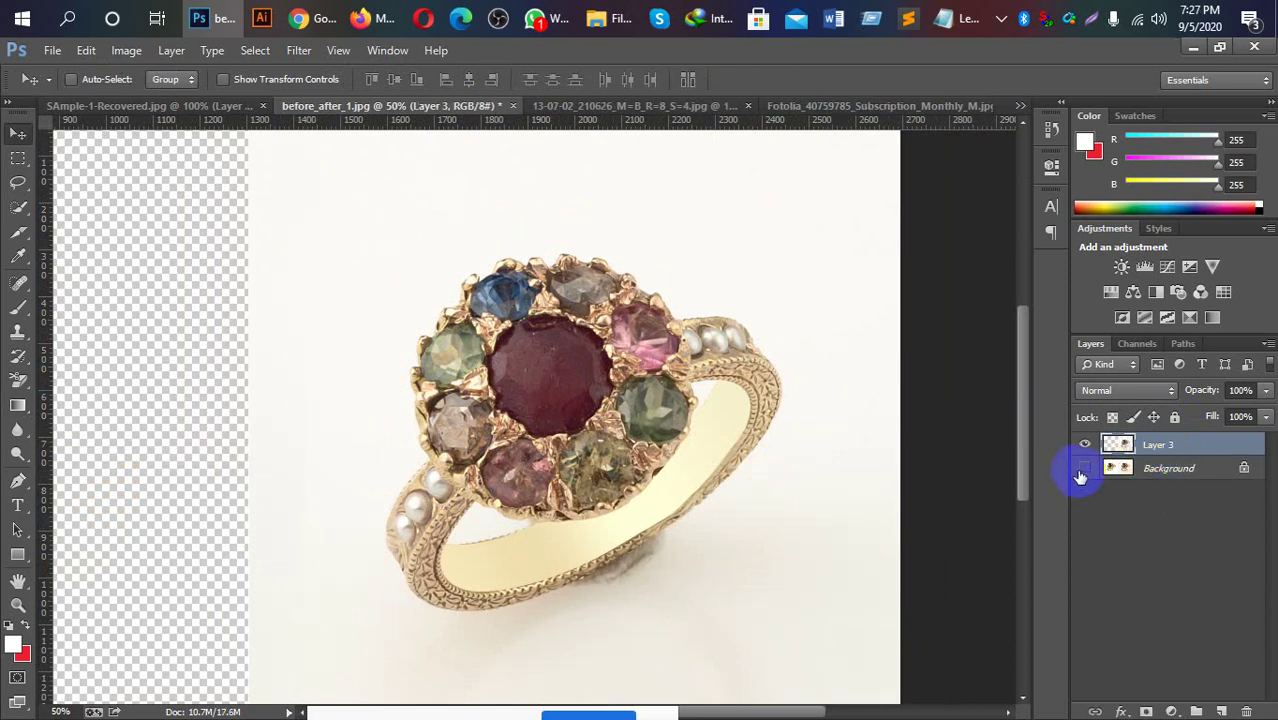
left_click(1080, 472)
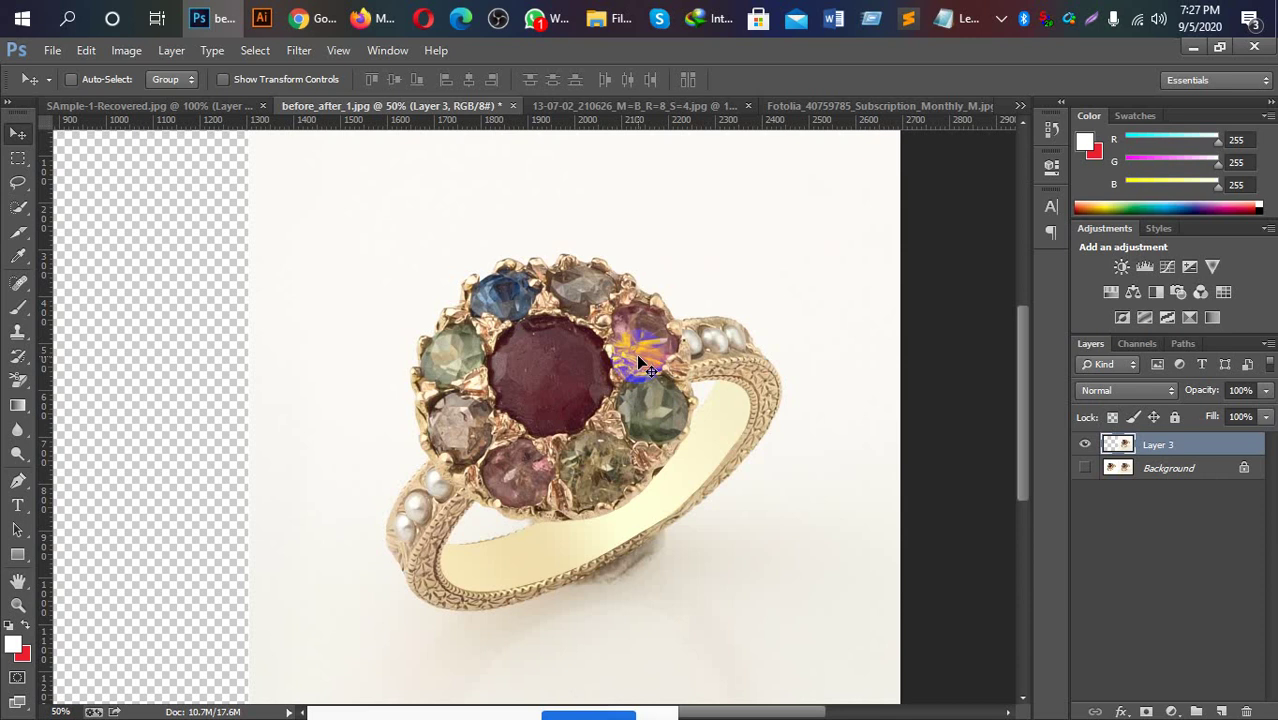
key("ctrl+u")
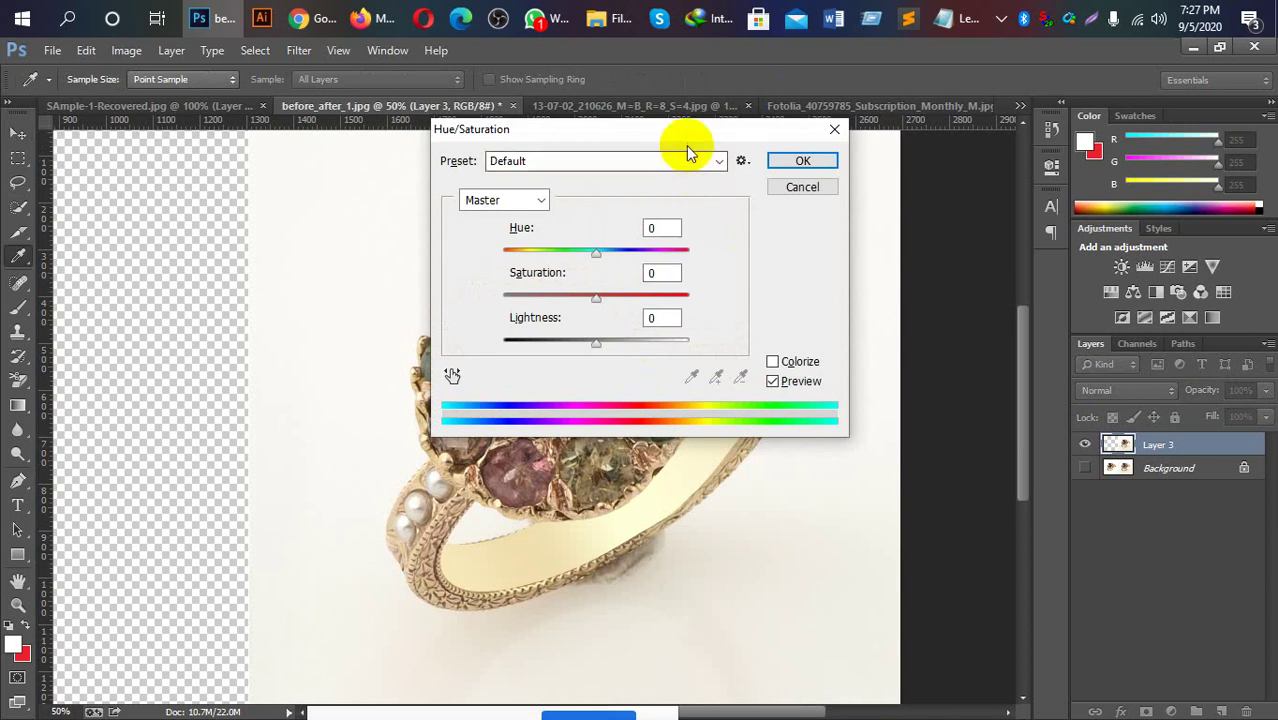
left_click_drag(673, 131, 991, 223)
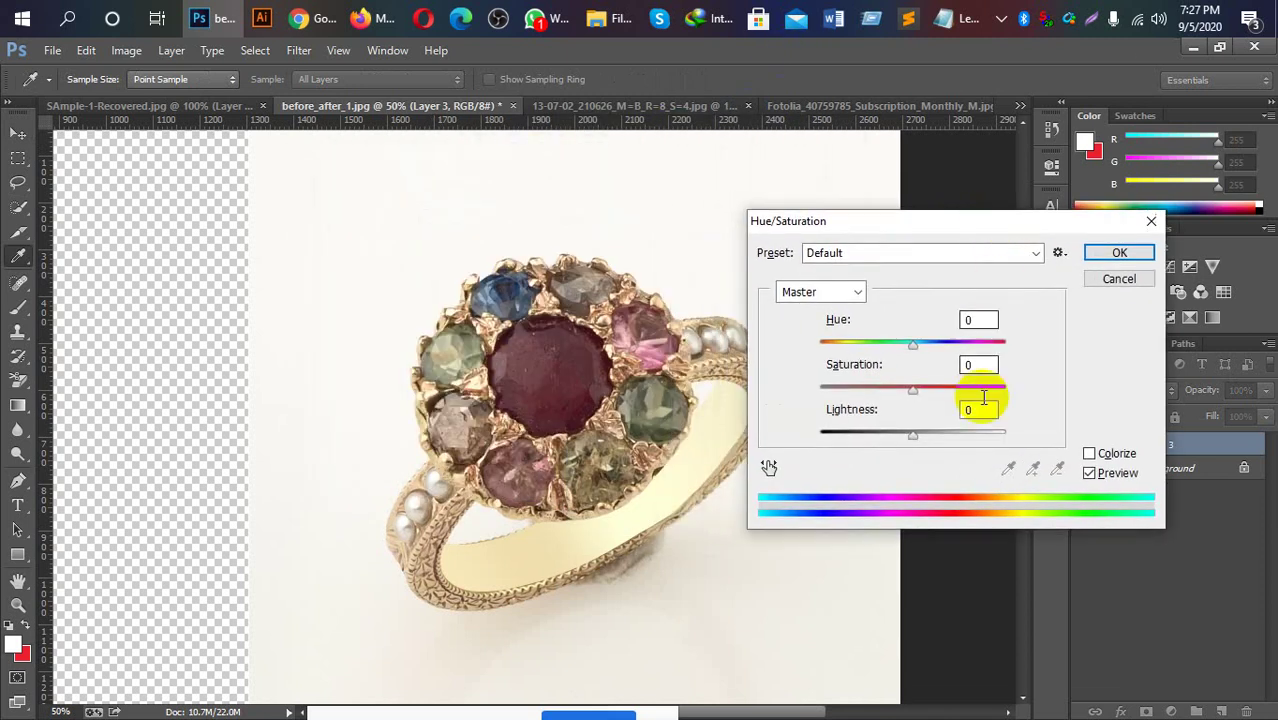
left_click_drag(911, 390, 787, 393)
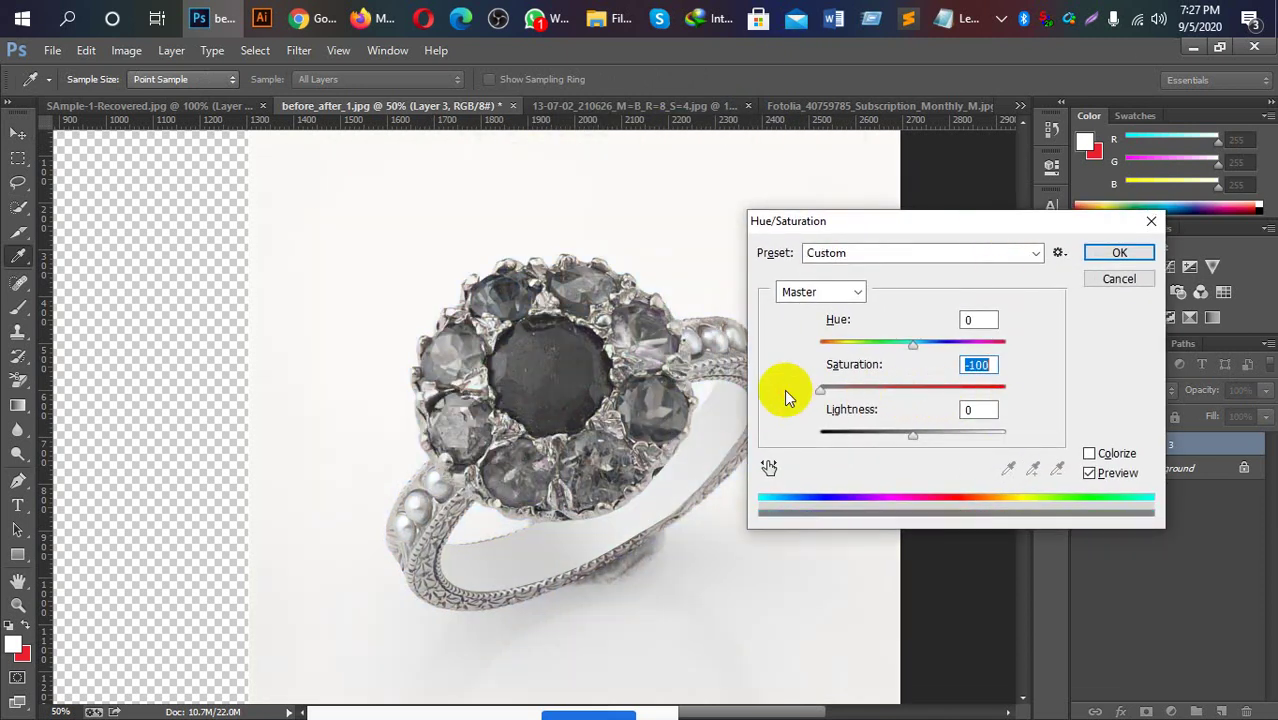
left_click_drag(870, 222, 895, 133)
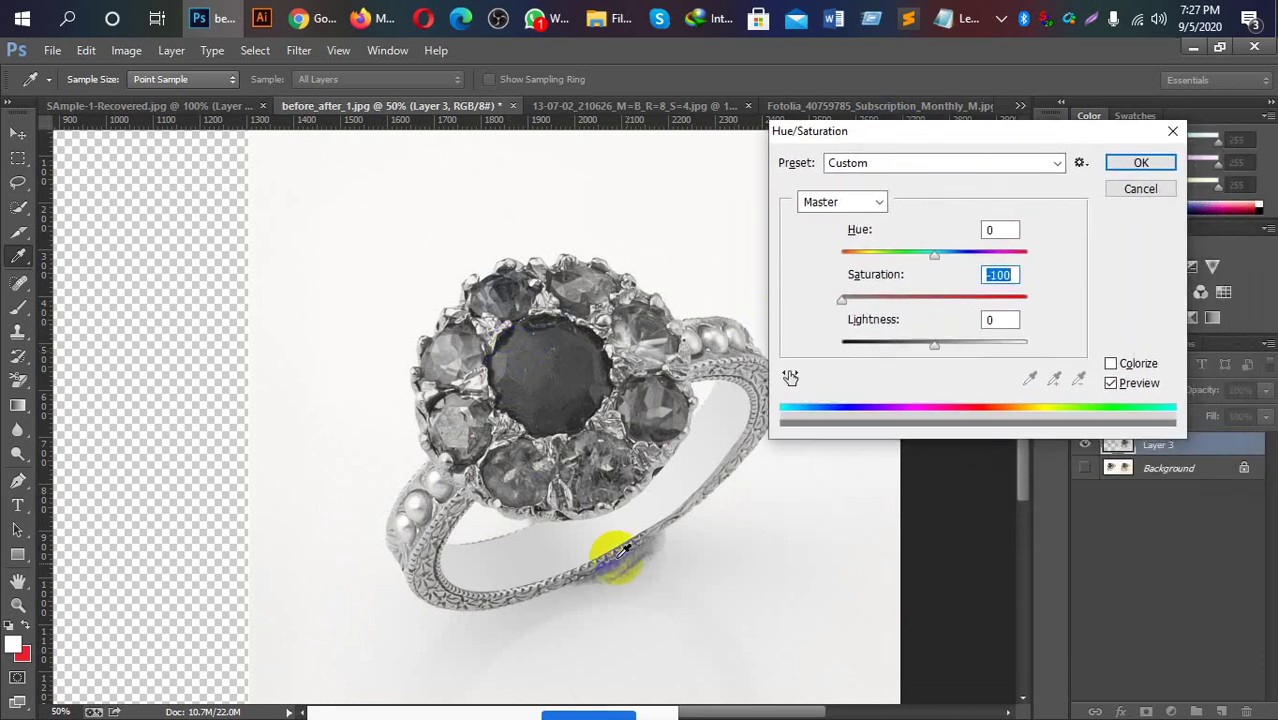
left_click_drag(590, 247, 530, 292)
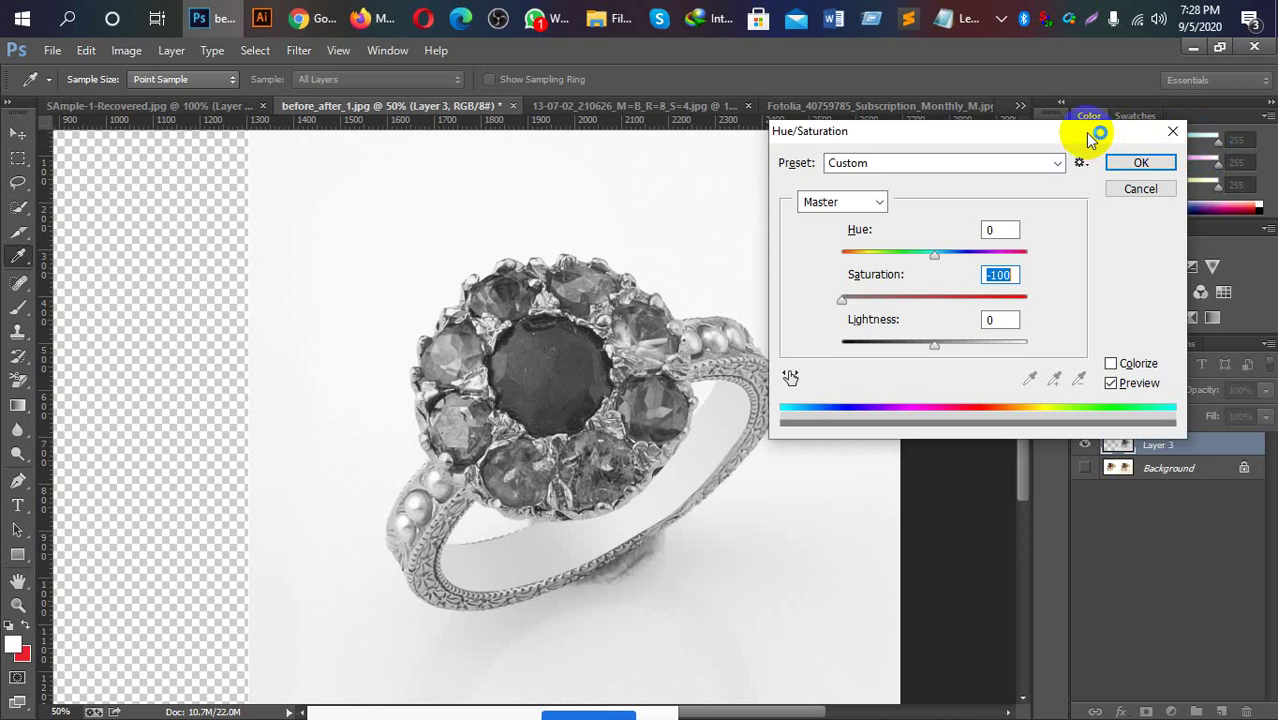
left_click_drag(1093, 134, 991, 216)
left_click_drag(882, 297, 827, 305)
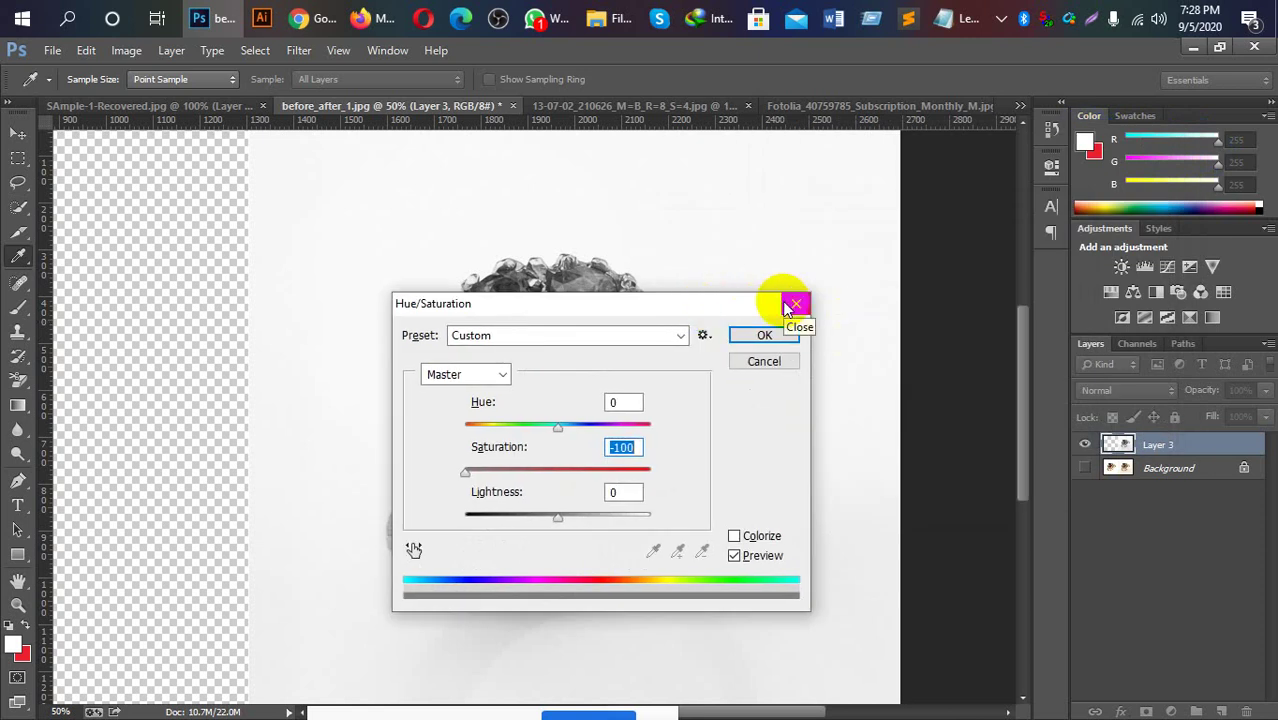
left_click(786, 306)
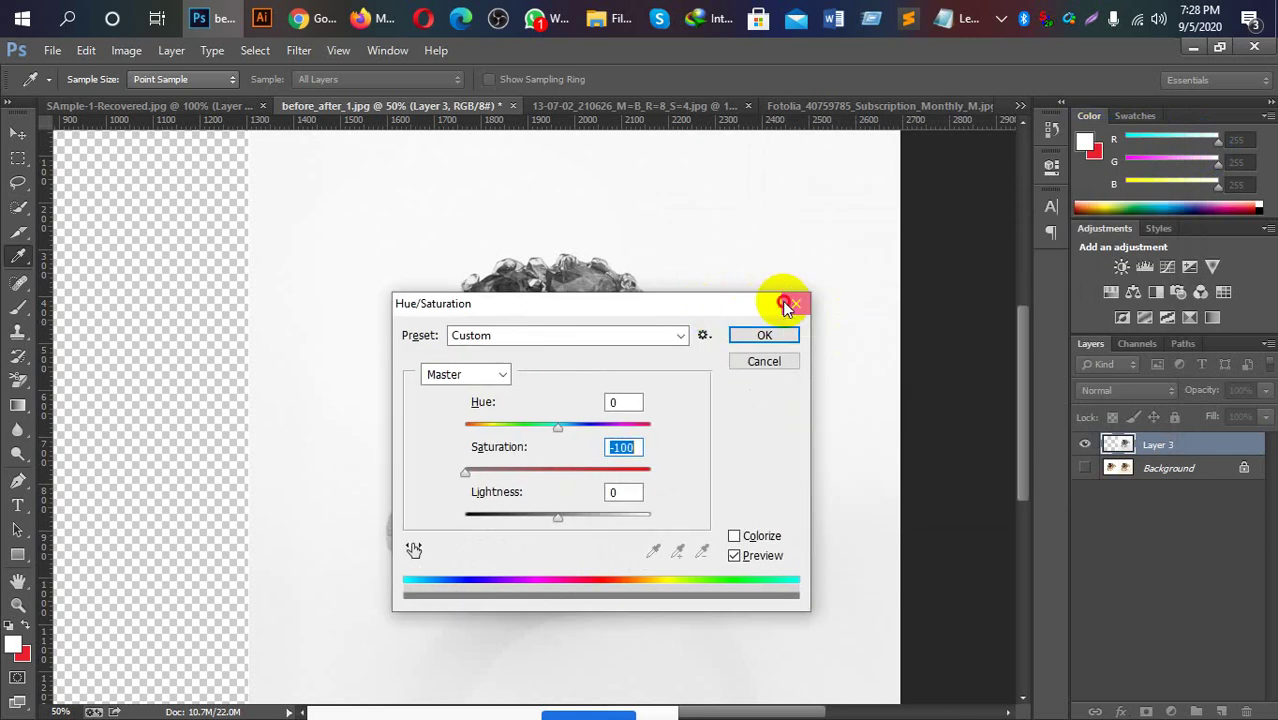
key("v")
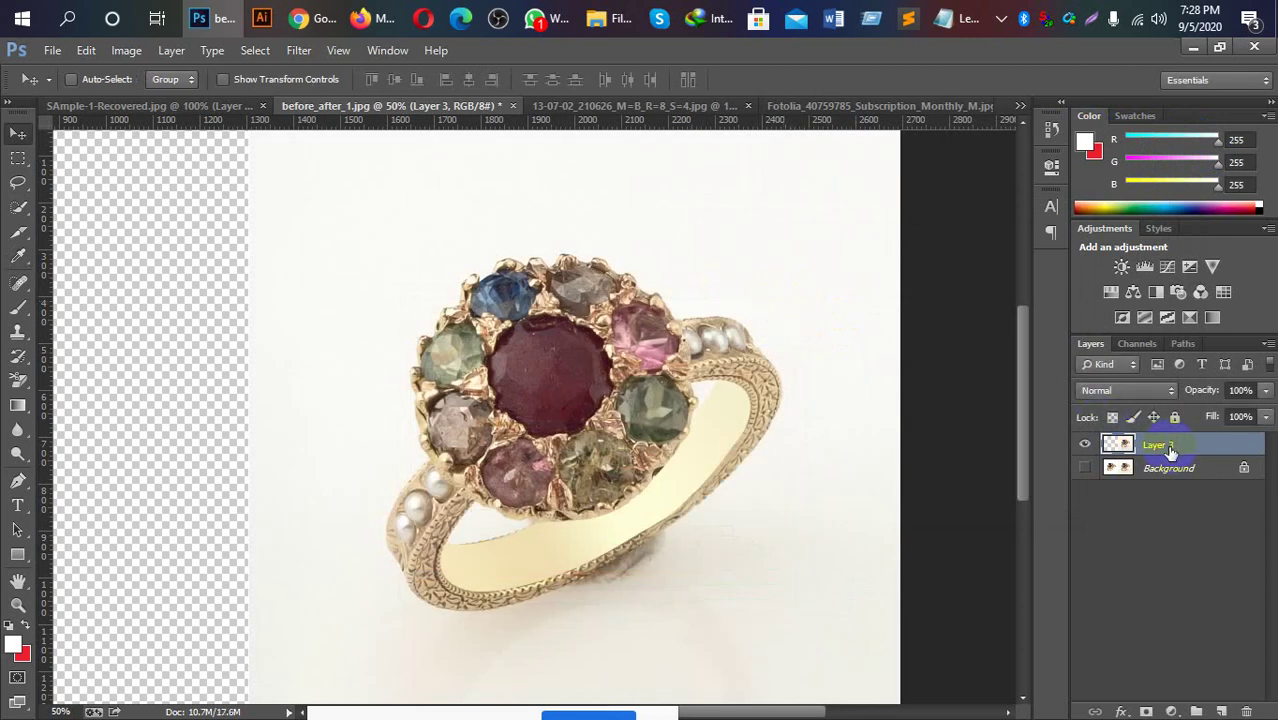
Zoom in to 100% on the ring's cluster of gems.
key("ctrl+plus")
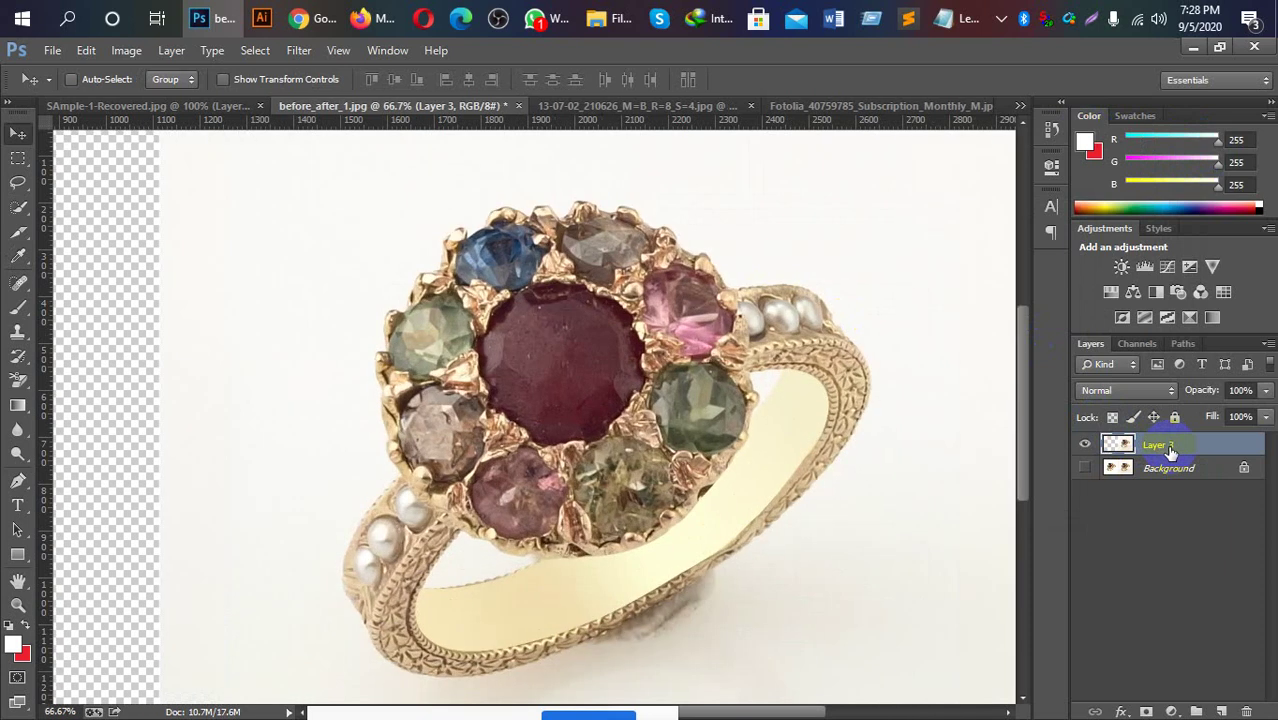
key("ctrl+plus")
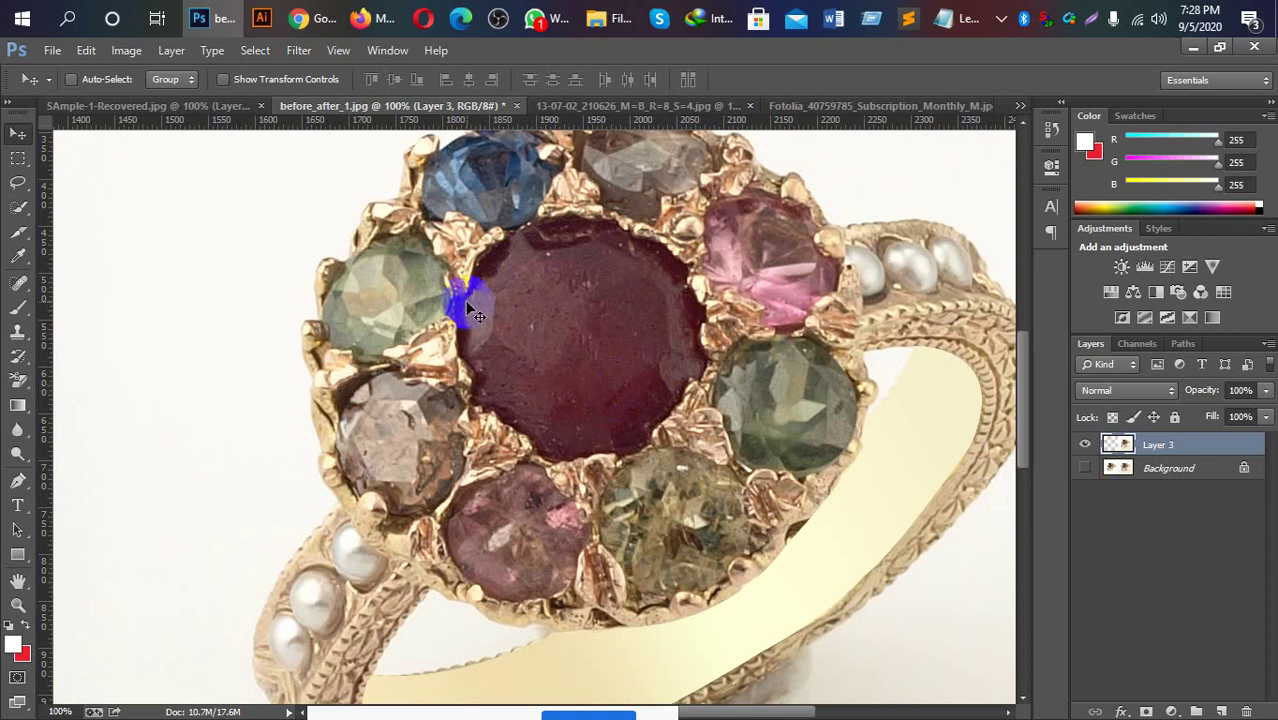
Trace a closed curved Pen path around the large dark red centre stone.
key("p")
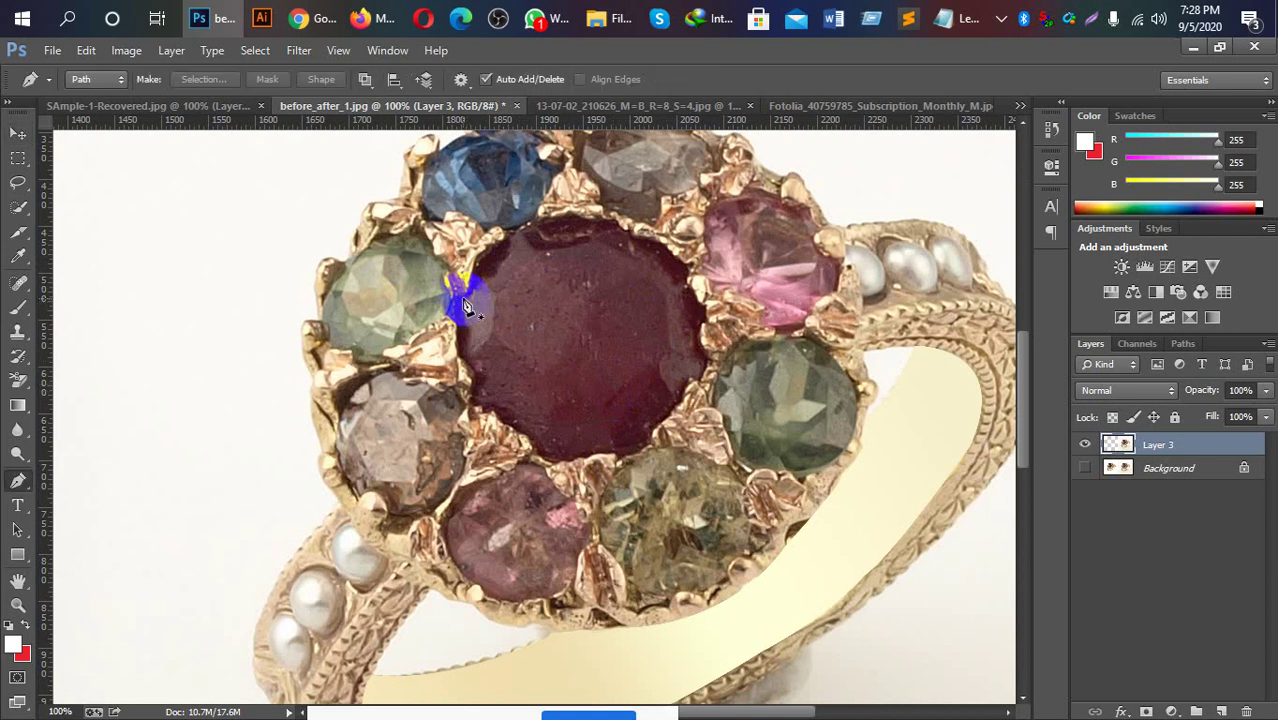
left_click_drag(682, 268, 708, 296)
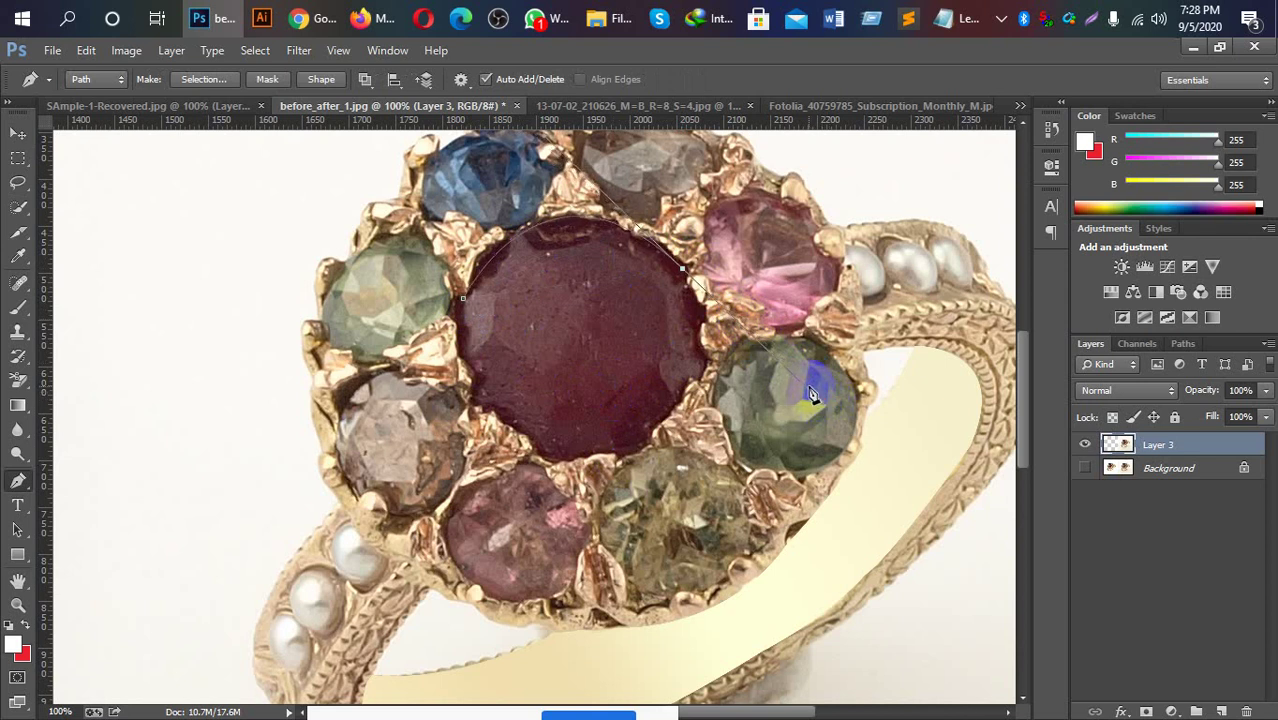
left_click(684, 275)
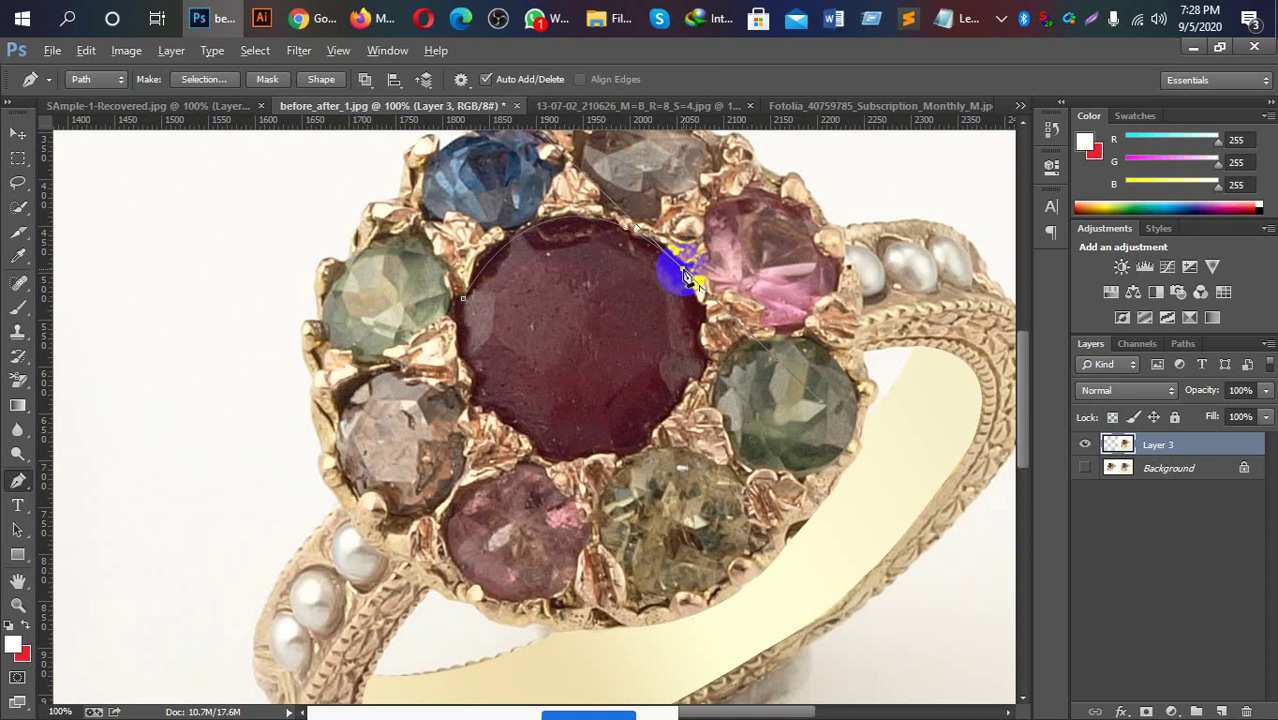
left_click(731, 363)
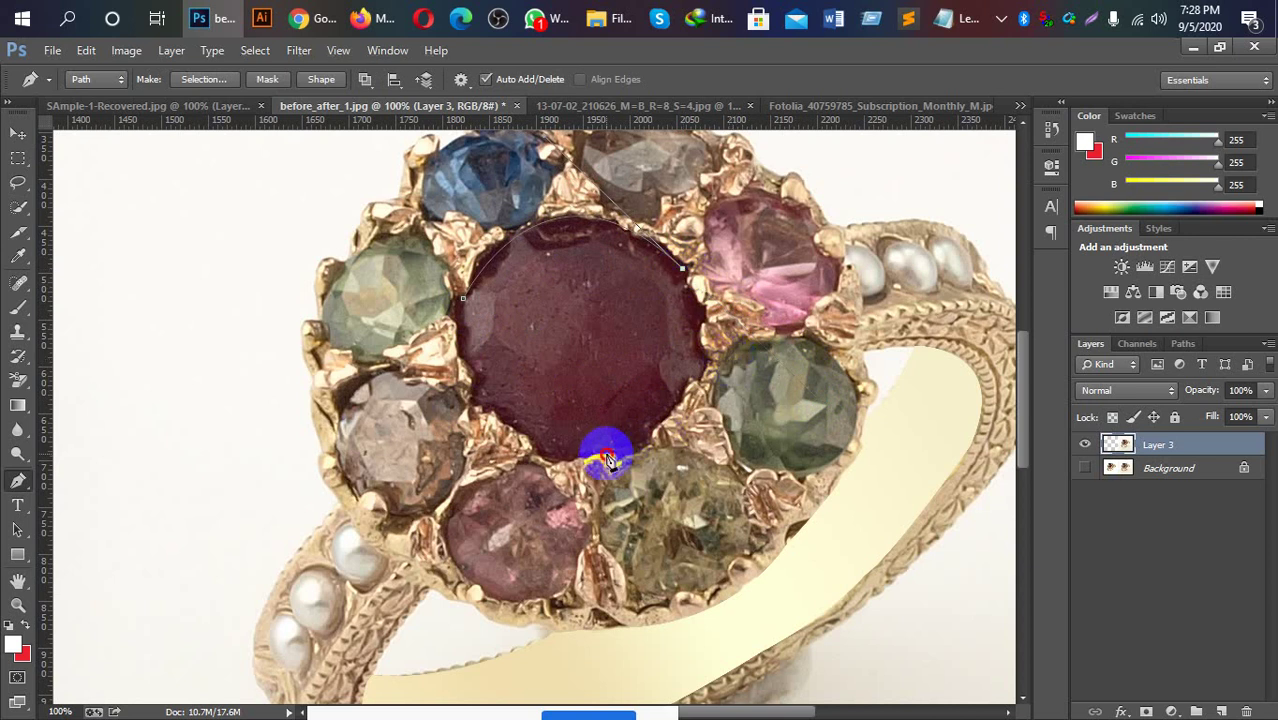
left_click_drag(606, 457, 453, 512)
left_click(457, 332)
left_click_drag(423, 241, 443, 205)
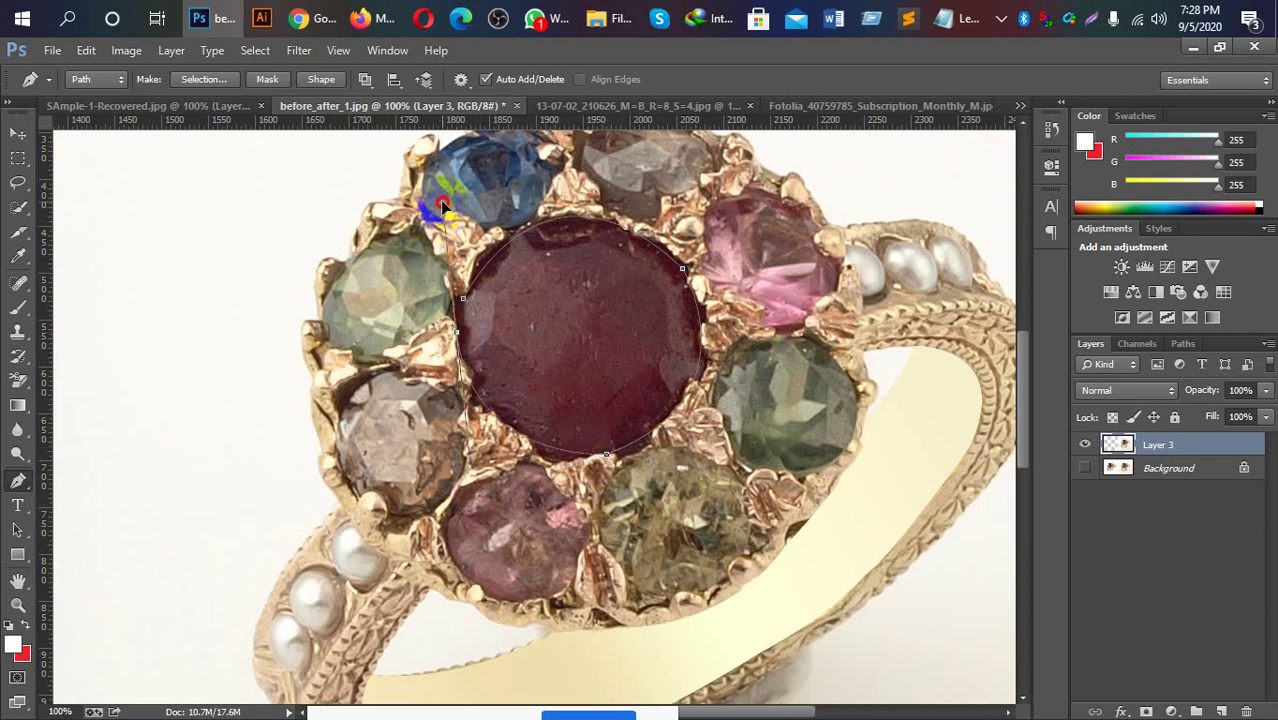
left_click(466, 292)
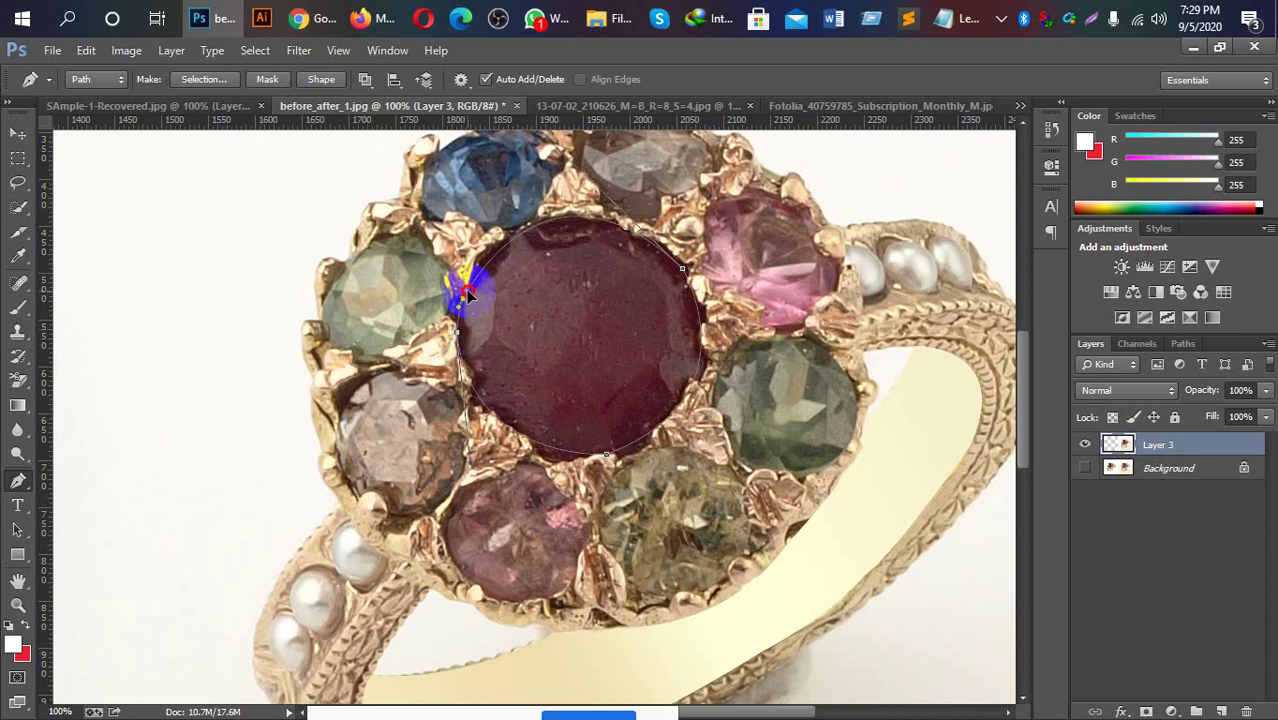
Convert the ruby outline path into a selection with zero feather.
right_click(528, 308)
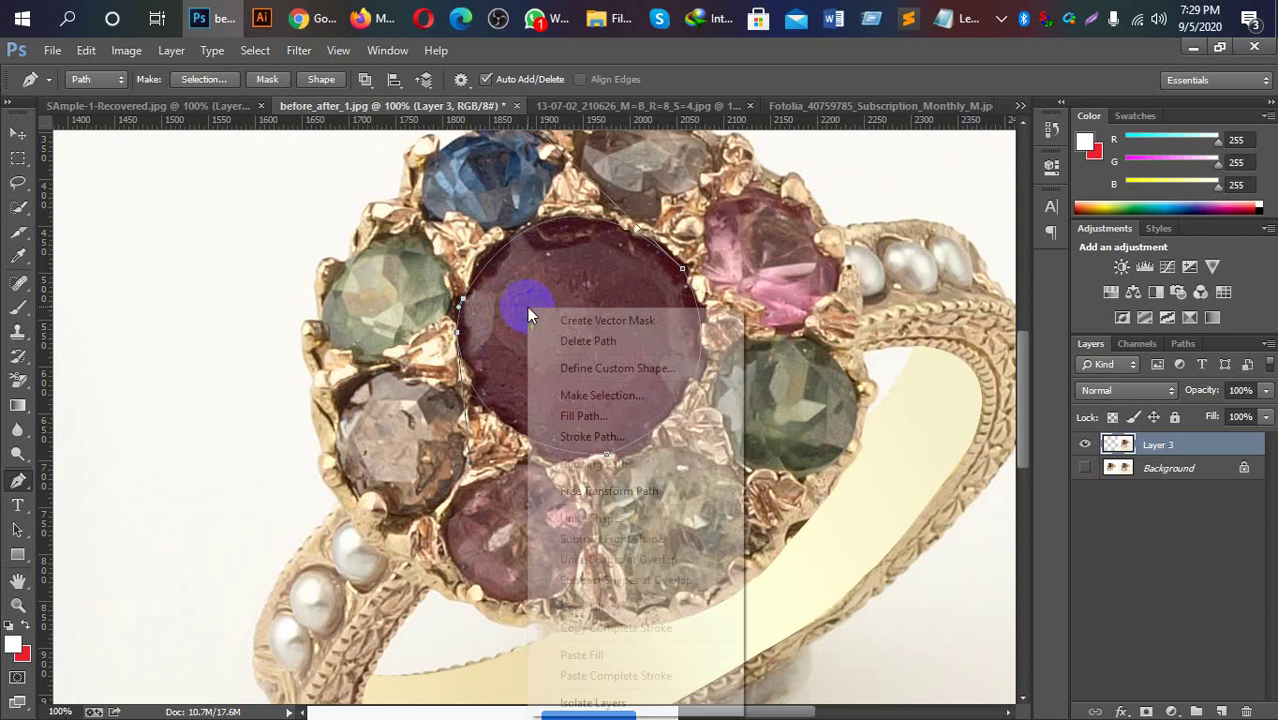
left_click(624, 402)
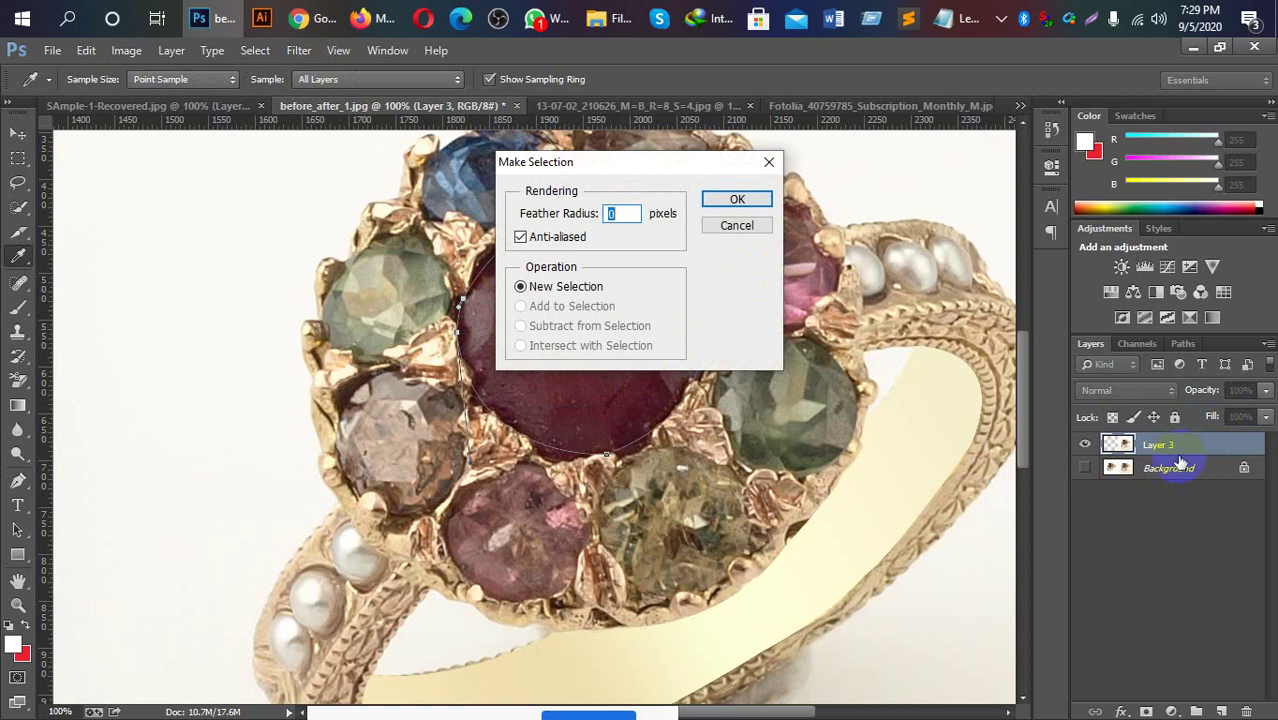
left_click(731, 202)
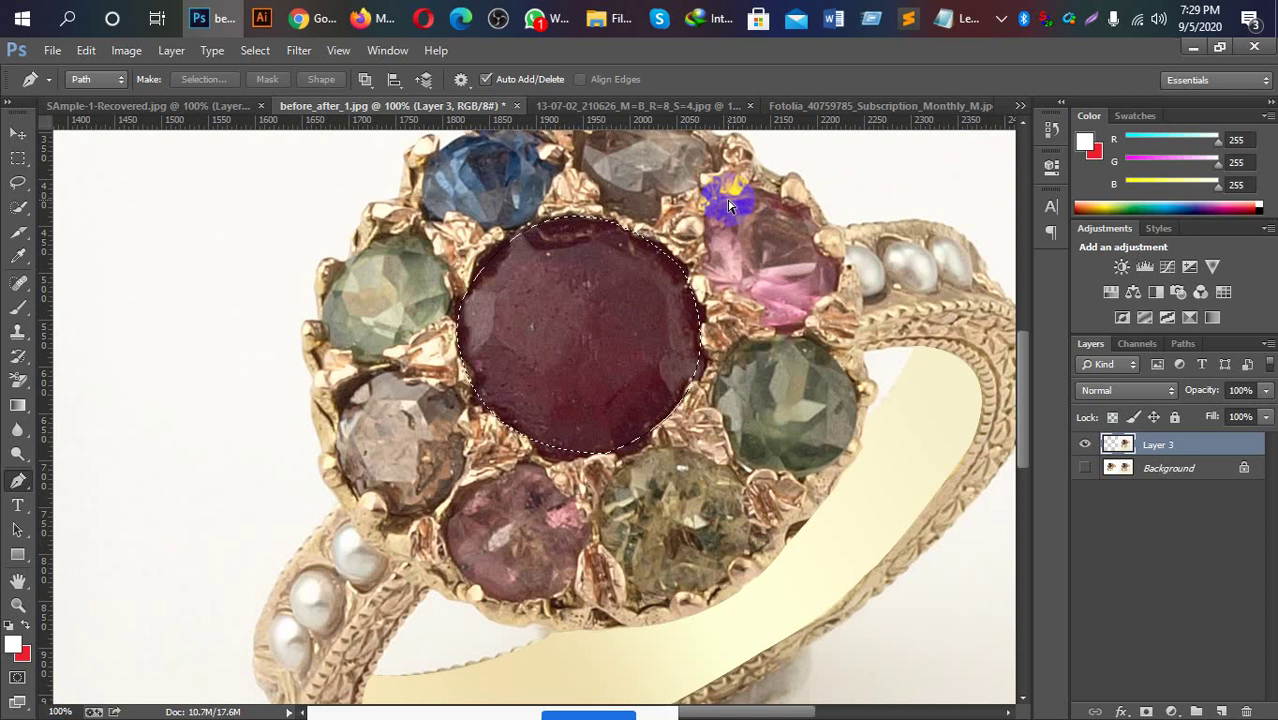
Copy the ruby onto its own Layer 4, compare by toggling Layer 3, then select Layer 3.
key("ctrl+j")
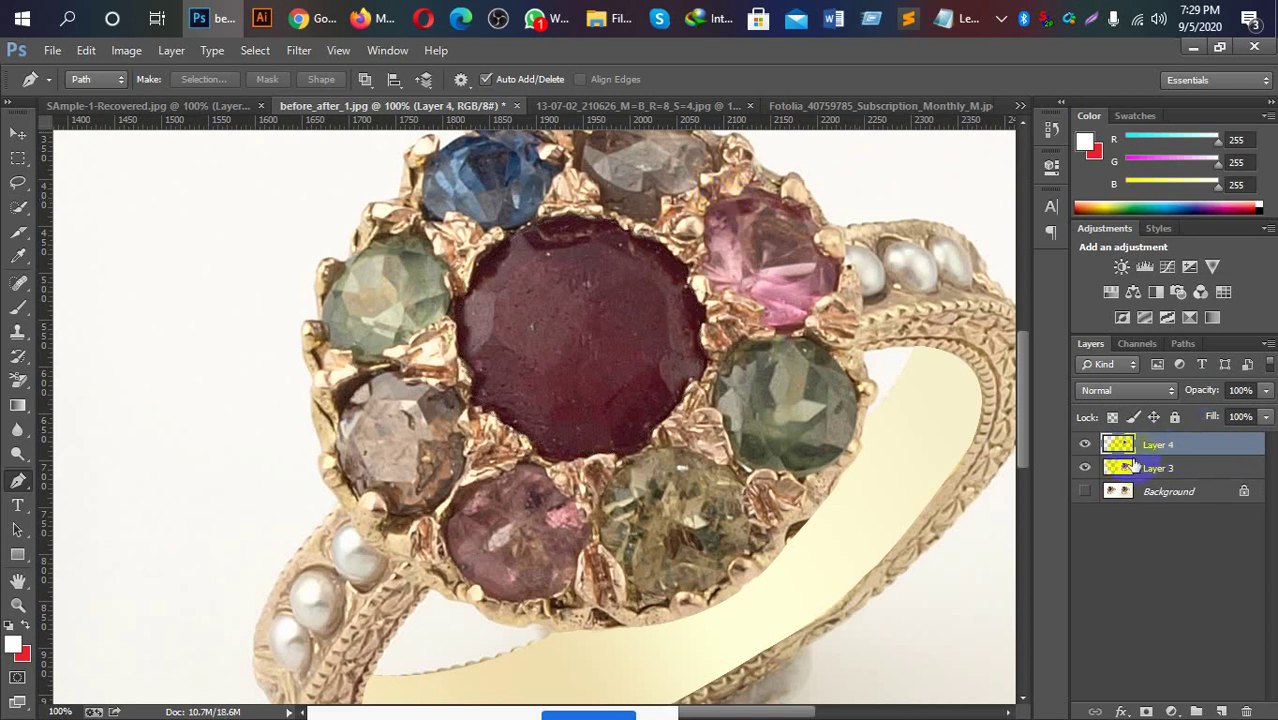
left_click(1085, 468)
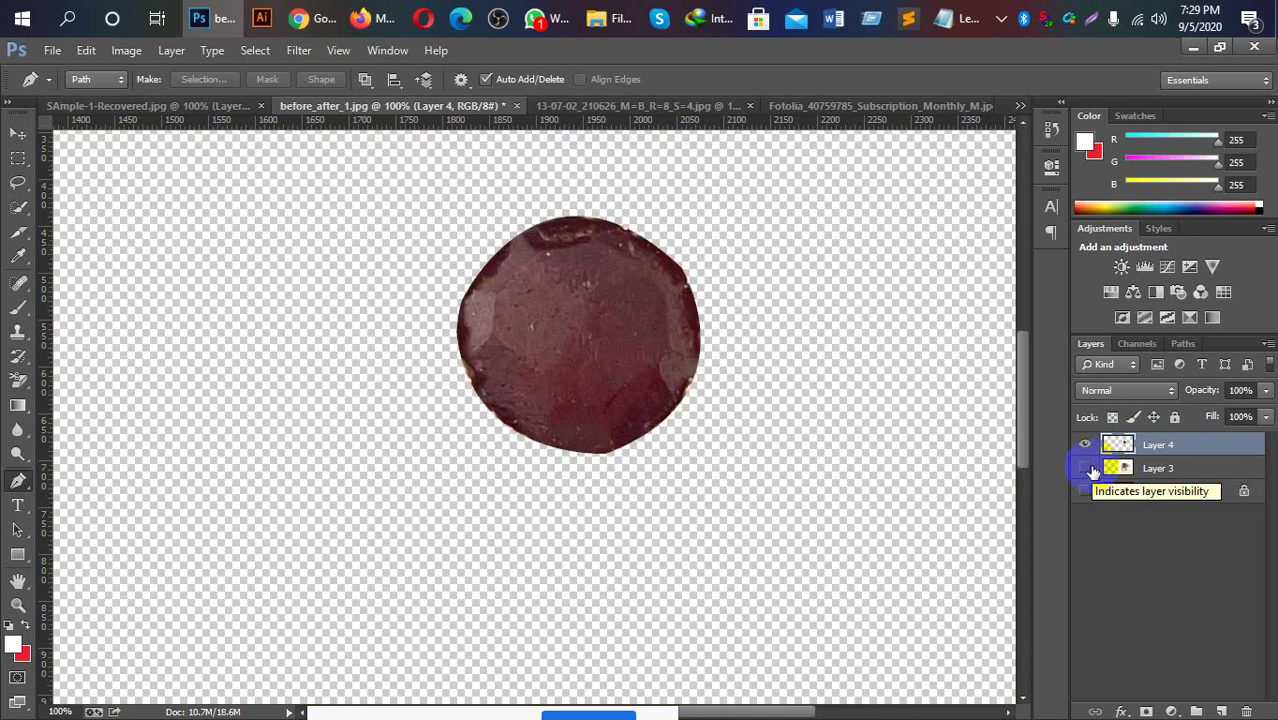
left_click(1085, 468)
left_click(1148, 476)
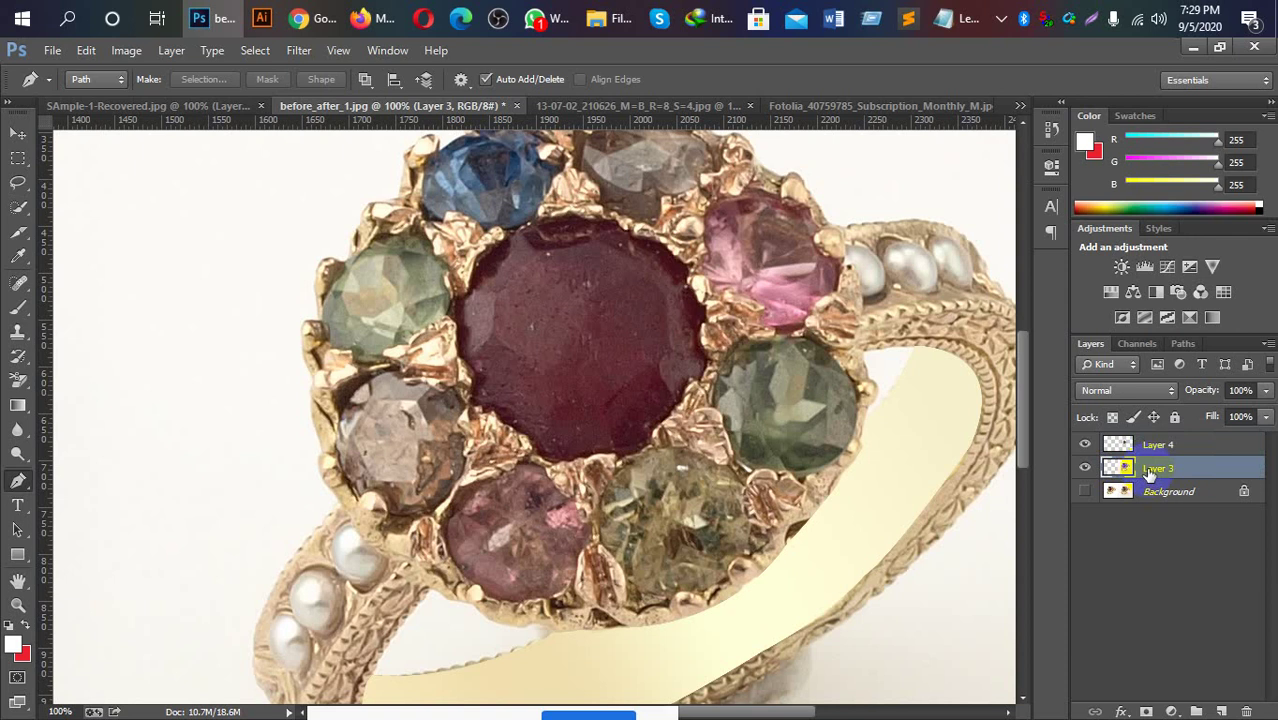
Preview Hue/Saturation at -100 saturation on Layer 3, then cancel without applying it.
key("i")
key("ctrl+u")
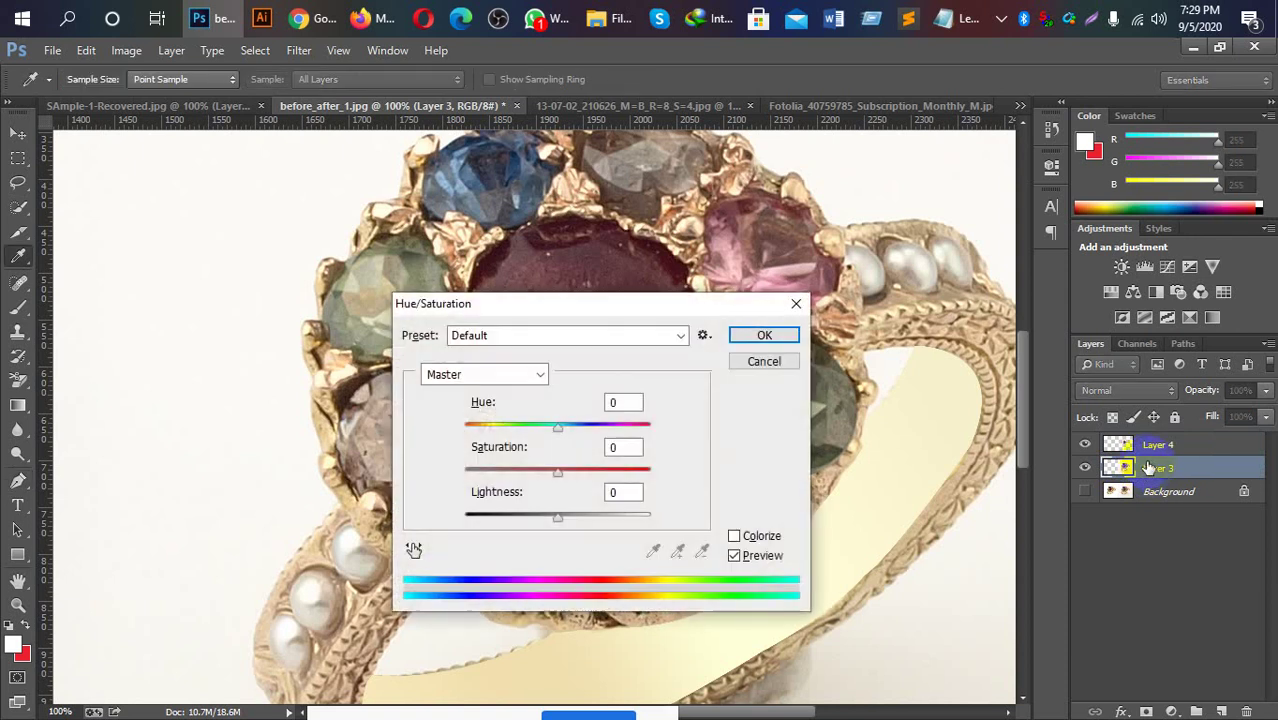
left_click_drag(557, 476, 419, 476)
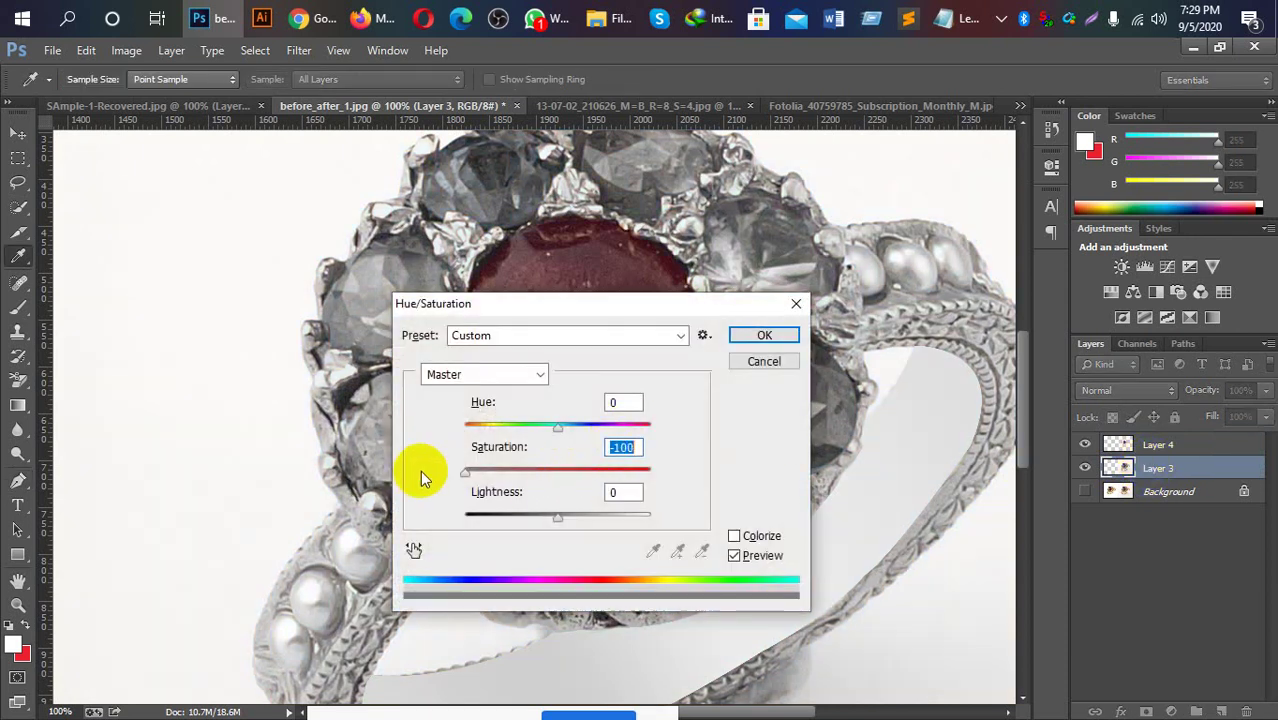
left_click_drag(700, 308, 421, 425)
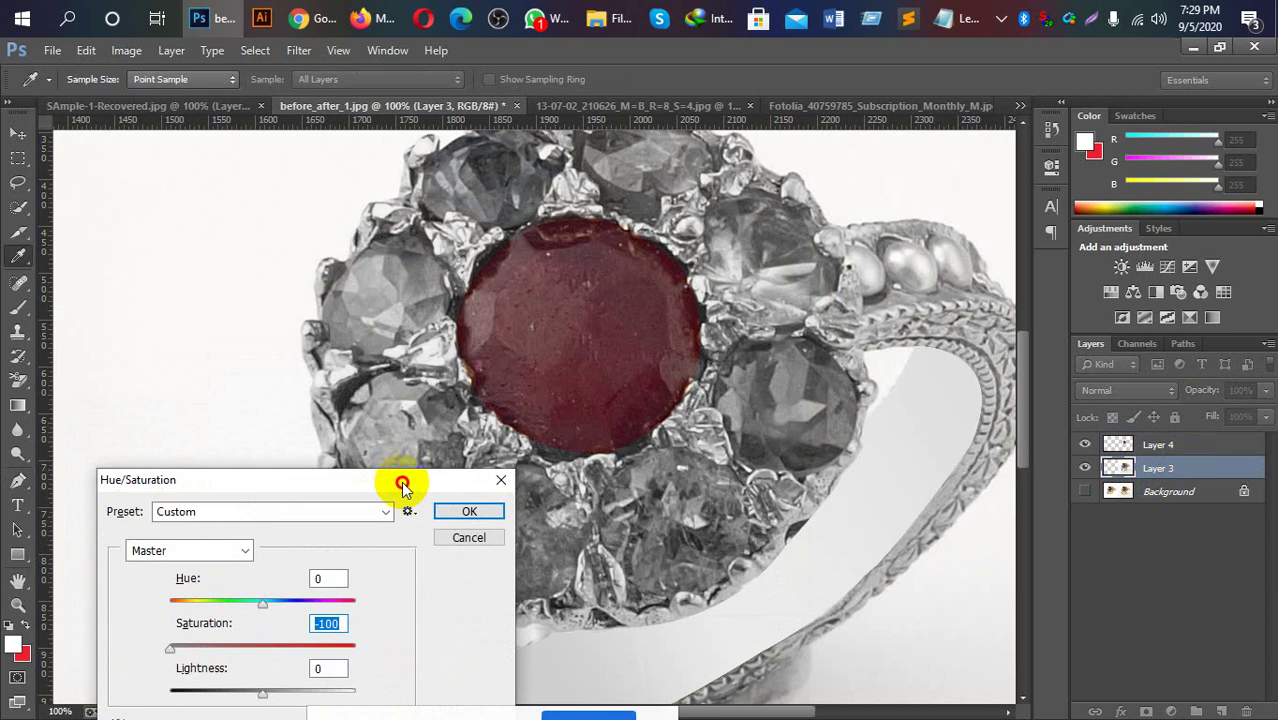
key("ctrl+minus")
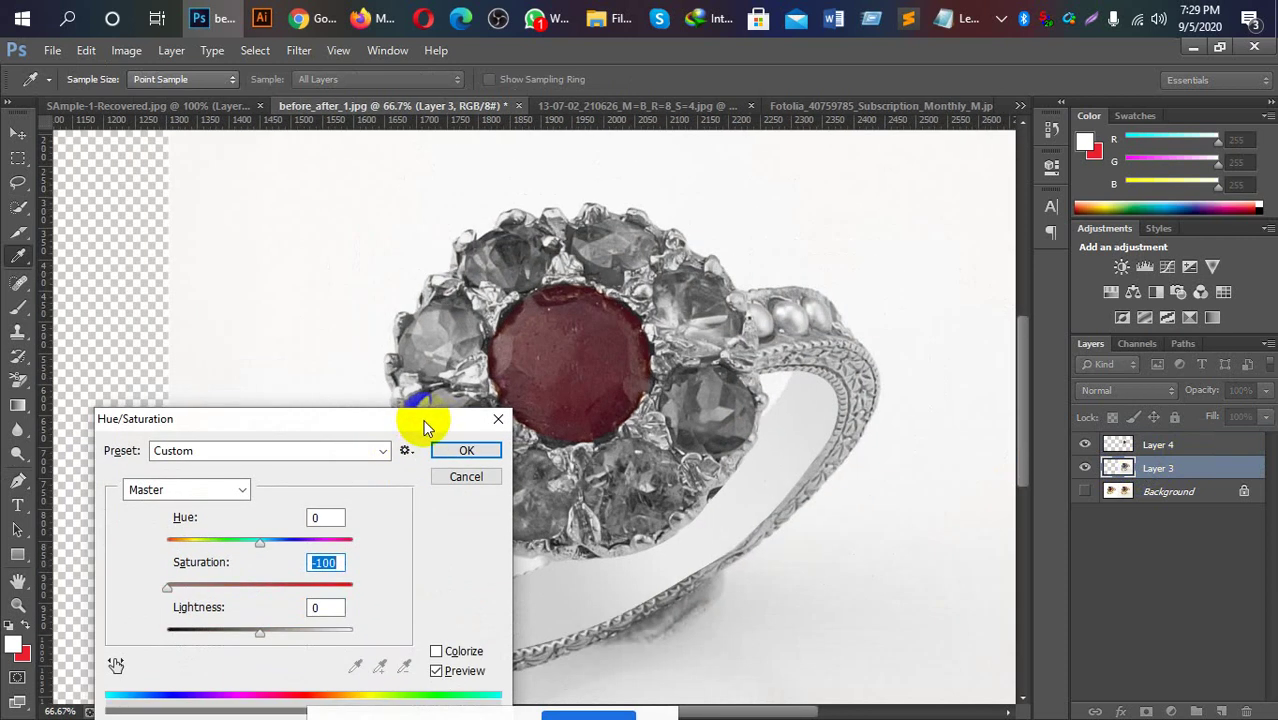
mouse_move(426, 428)
left_mouse_down()
mouse_move(750, 526)
mouse_move(637, 467)
mouse_move(342, 209)
mouse_move(285, 246)
mouse_move(271, 286)
mouse_move(281, 317)
left_mouse_up()
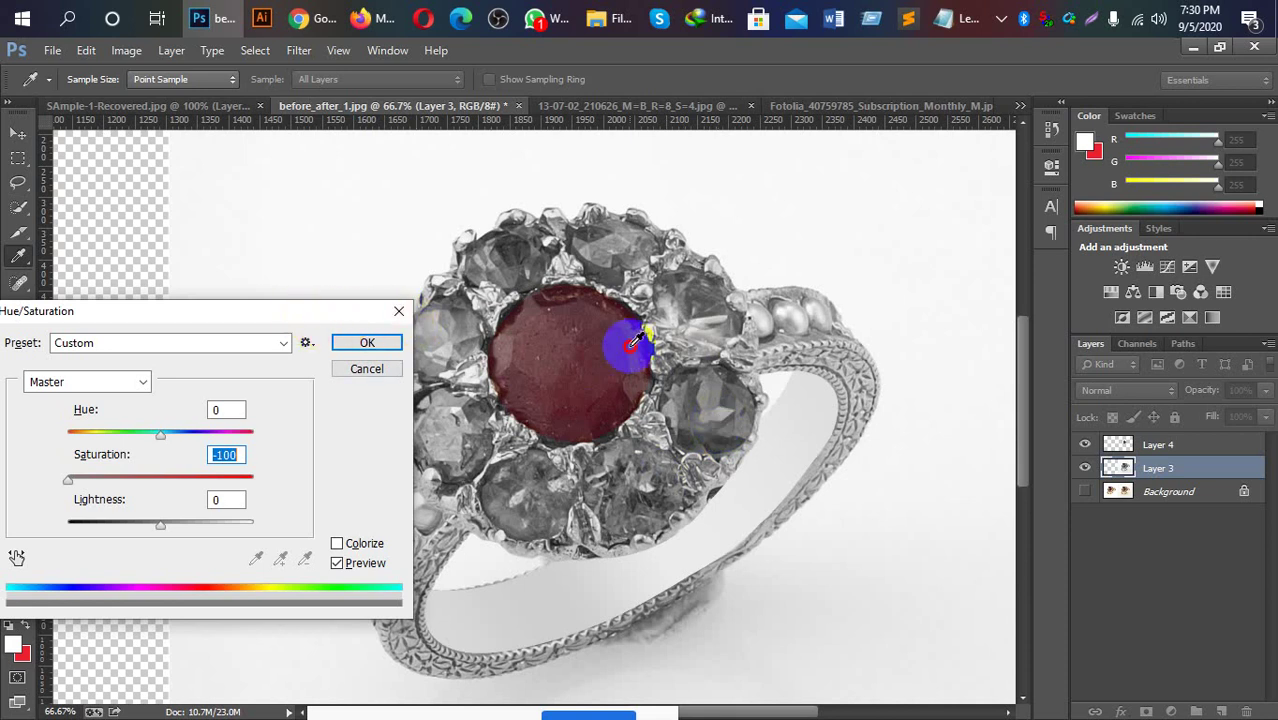
left_click_drag(179, 315, 366, 315)
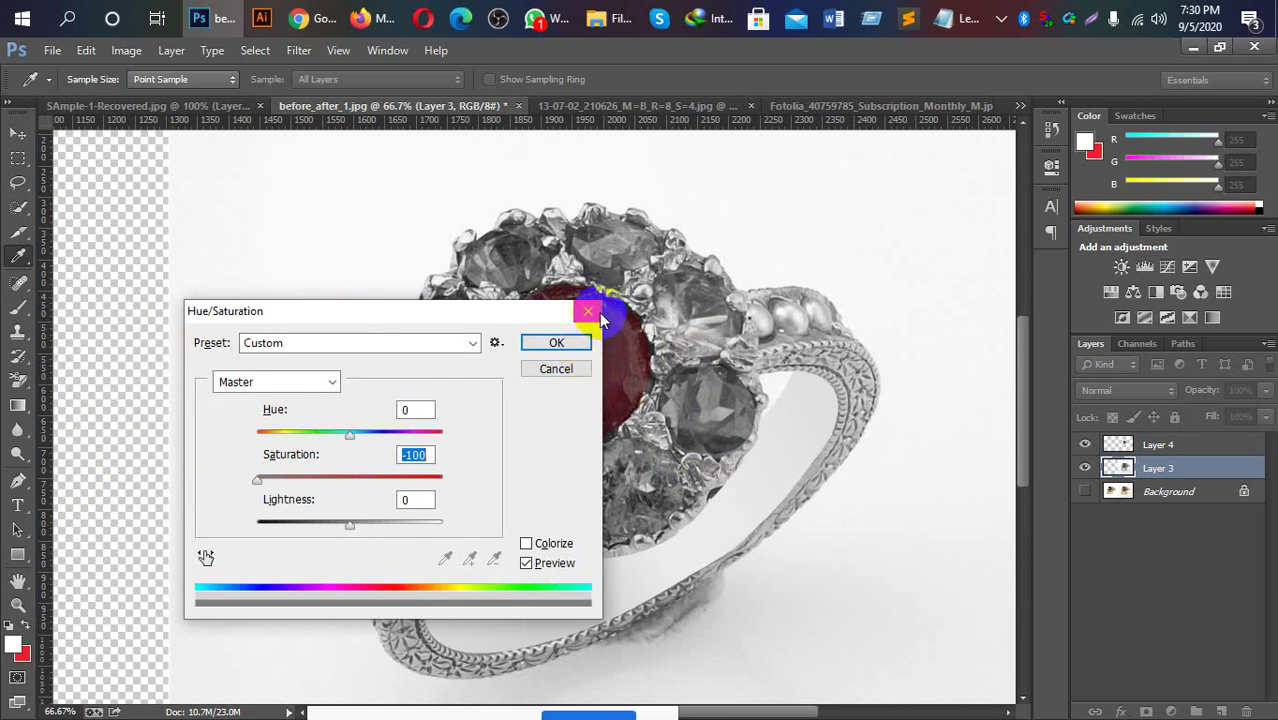
mouse_move(476, 316)
left_mouse_down()
mouse_move(659, 487)
mouse_move(380, 234)
left_mouse_up()
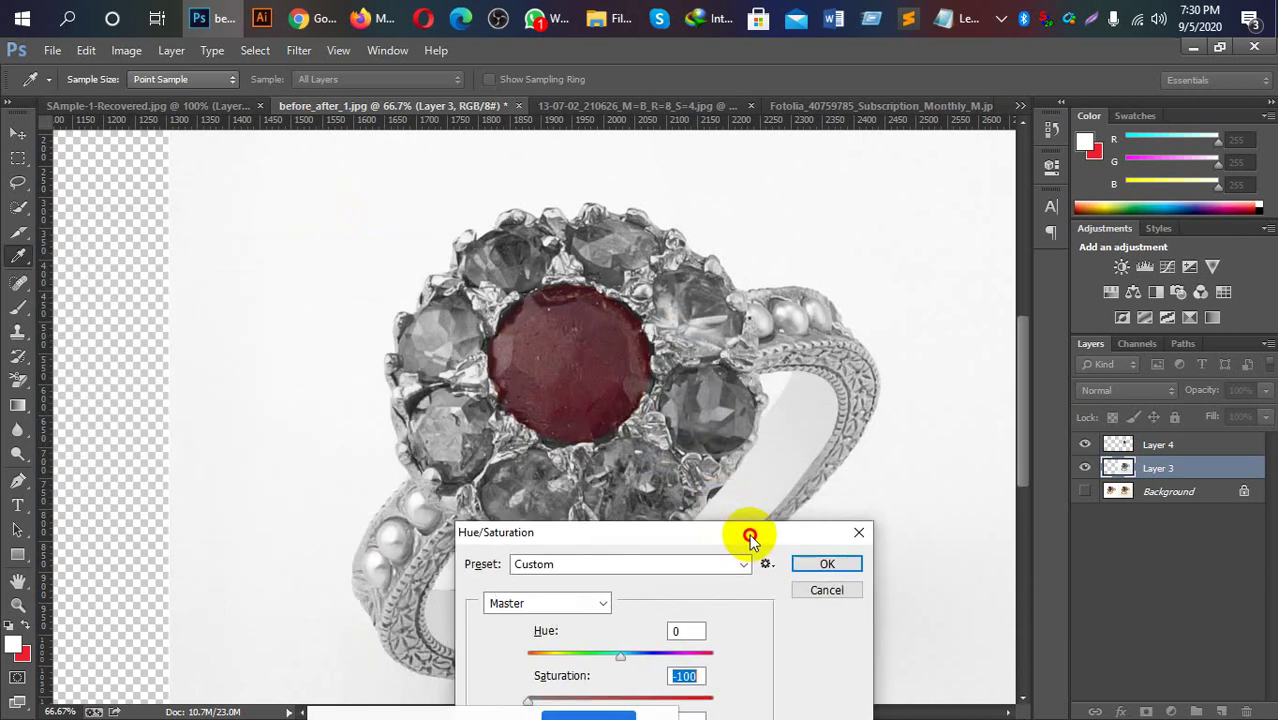
mouse_move(380, 234)
left_mouse_down()
mouse_move(756, 585)
mouse_move(184, 163)
mouse_move(248, 179)
left_mouse_up()
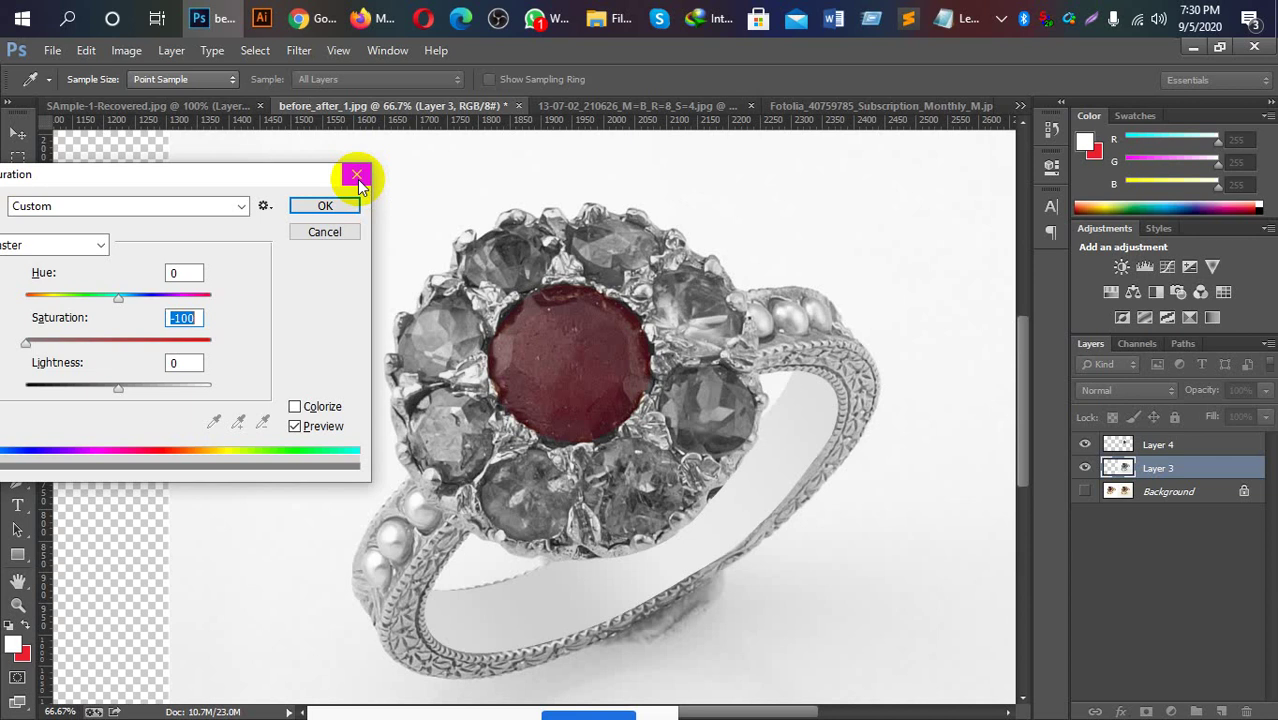
left_click_drag(285, 179, 514, 180)
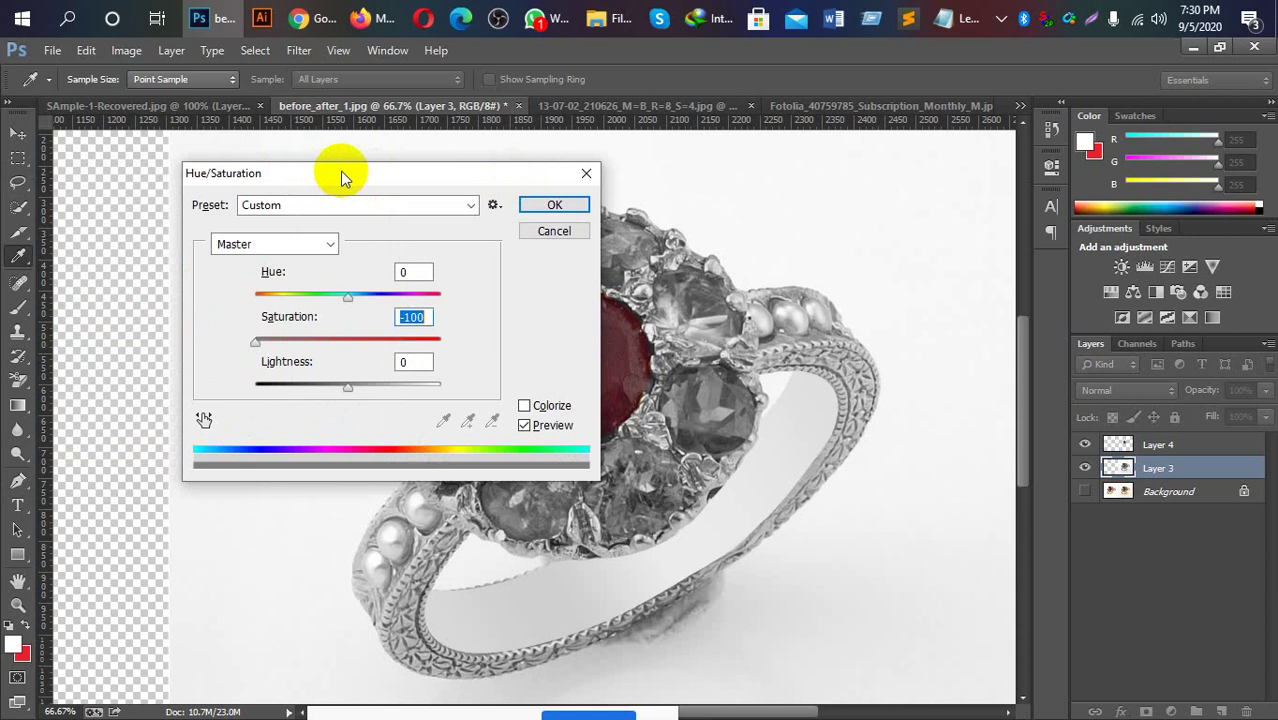
left_click(596, 172)
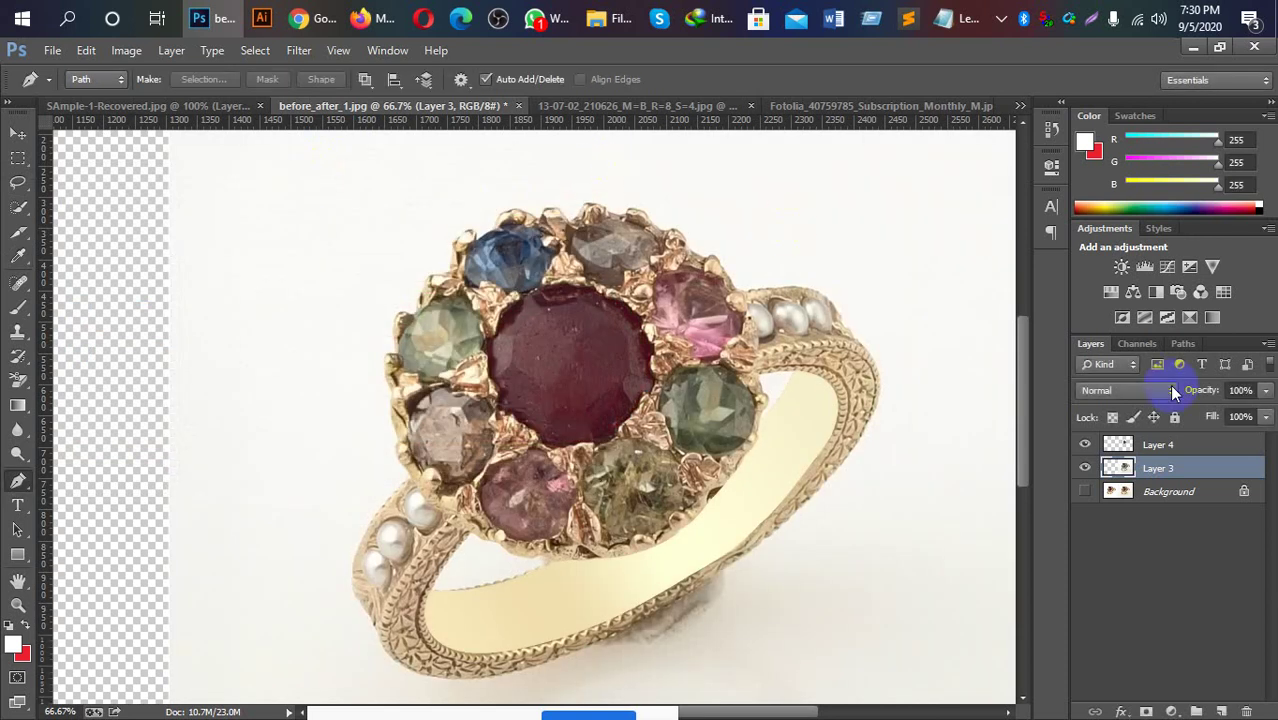
Merge the ruby Layer 4 down into Layer 3, duplicate it as Layer 3 copy, and hide the original.
left_click(1087, 445)
left_click(1086, 445)
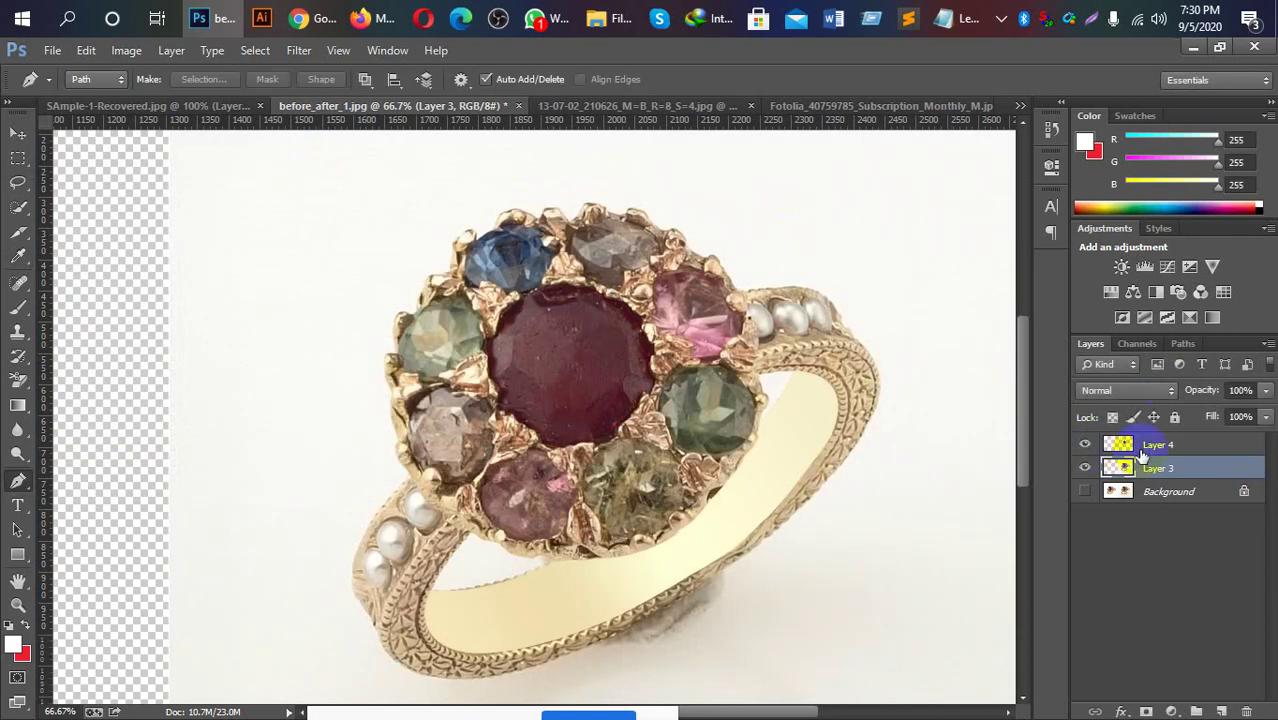
left_click(1086, 468)
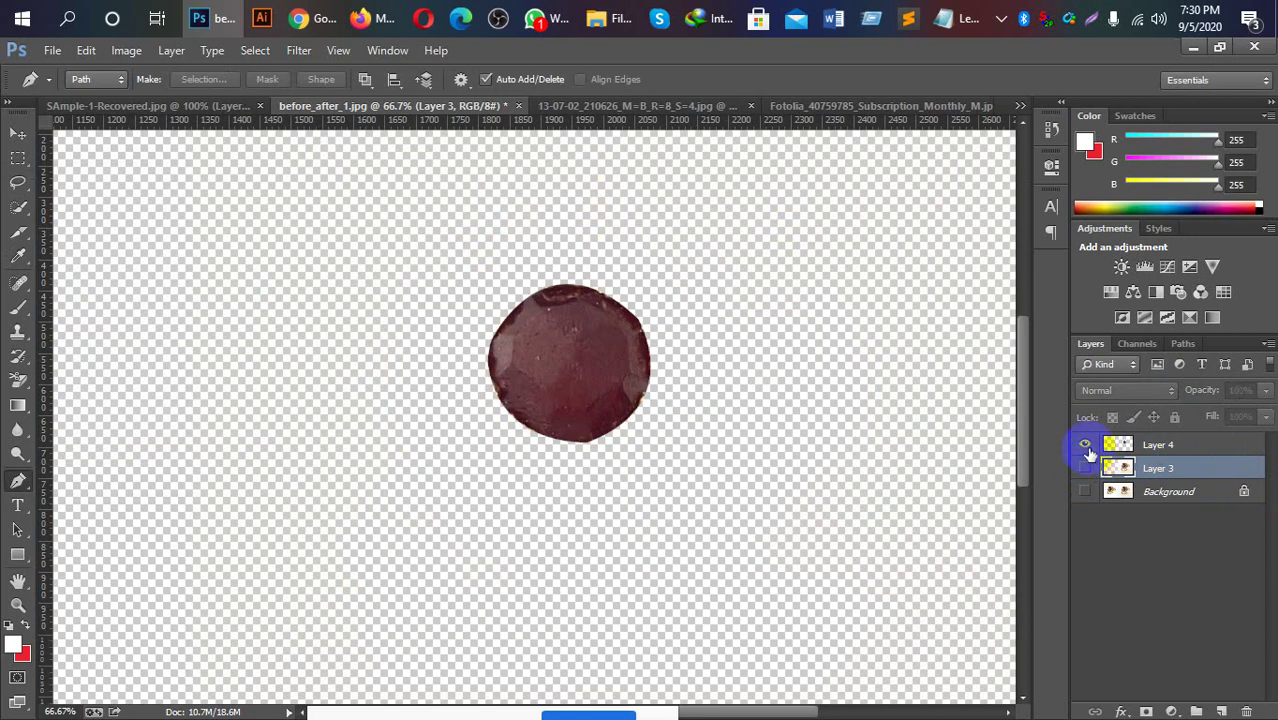
left_click(1086, 468)
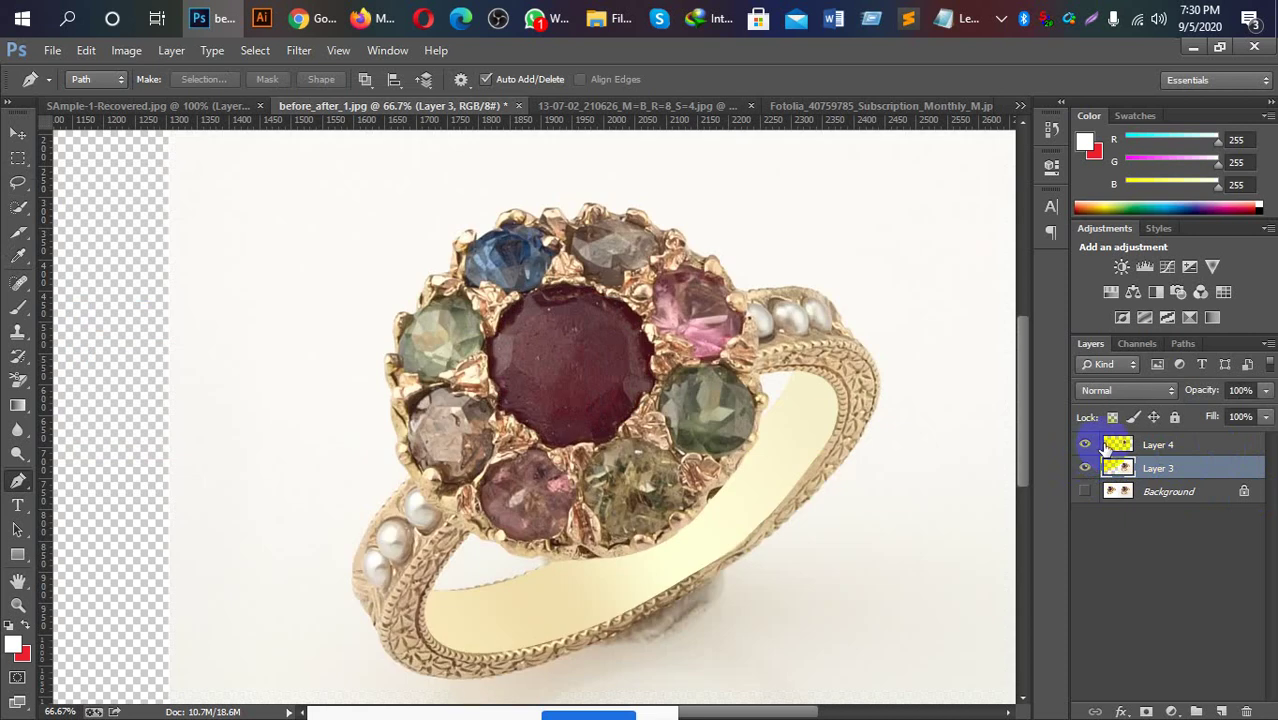
left_click(1113, 446)
key("ctrl+e")
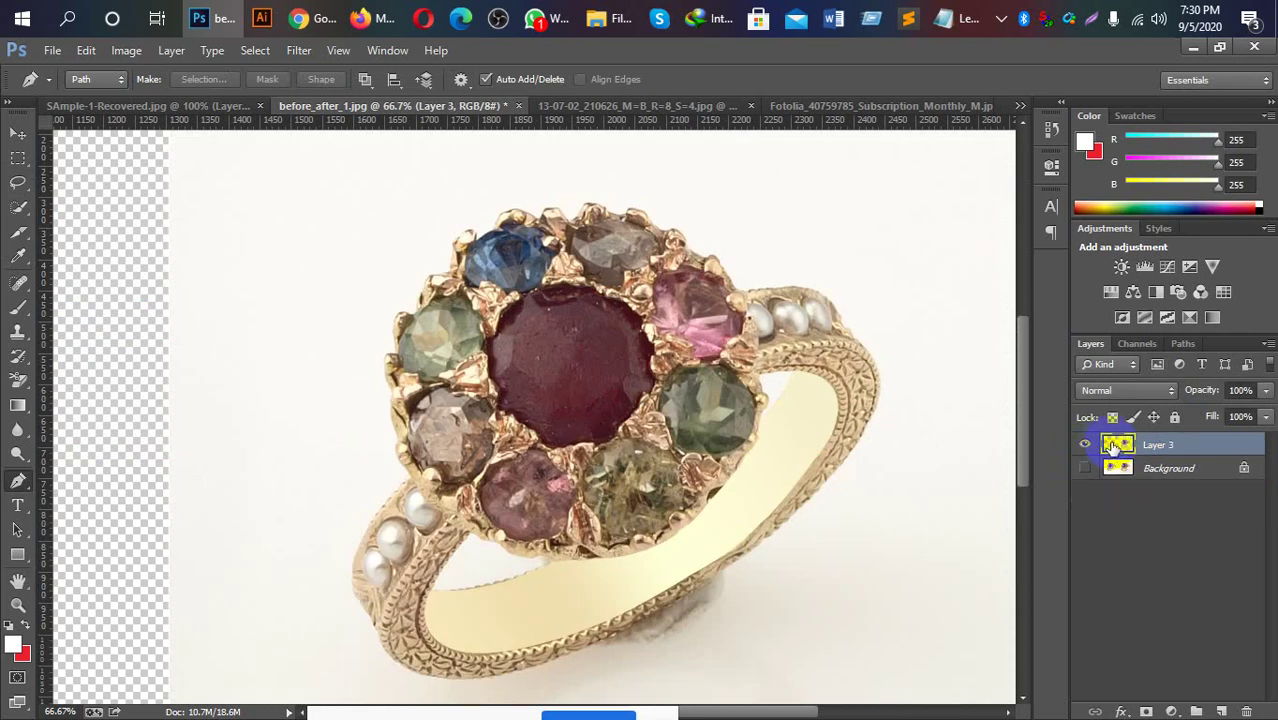
key("ctrl+j")
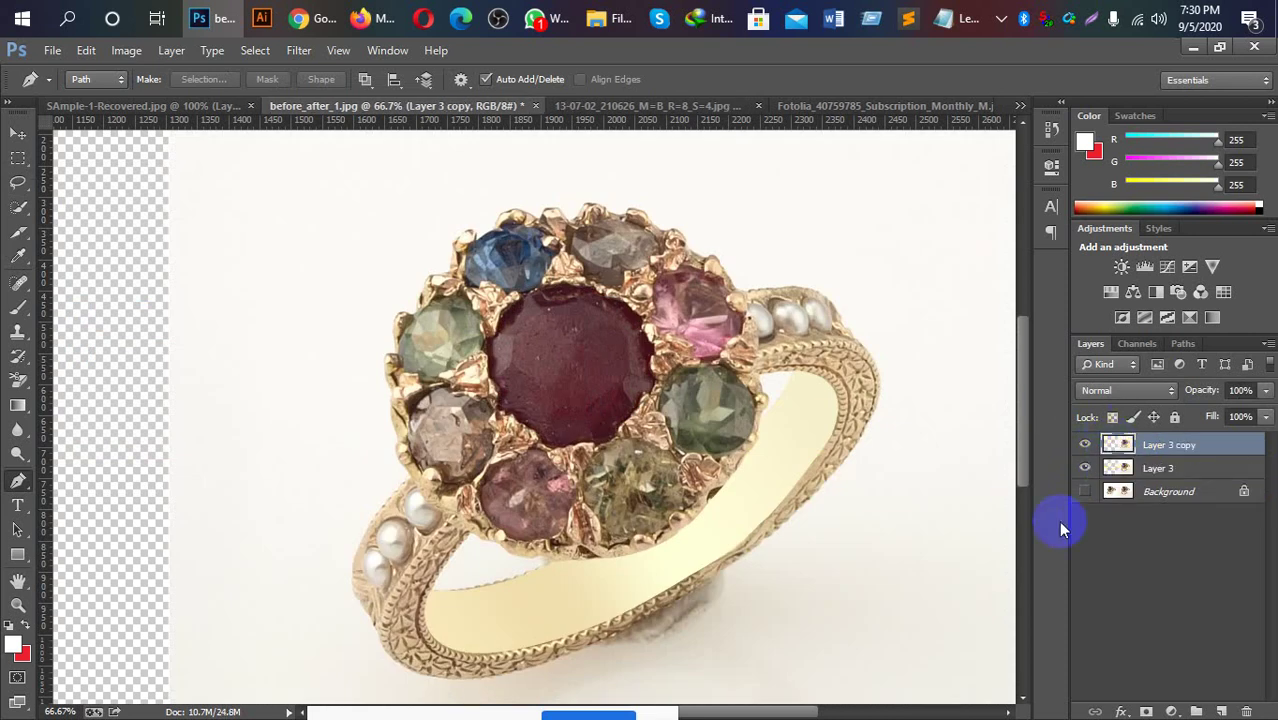
left_click(1081, 472)
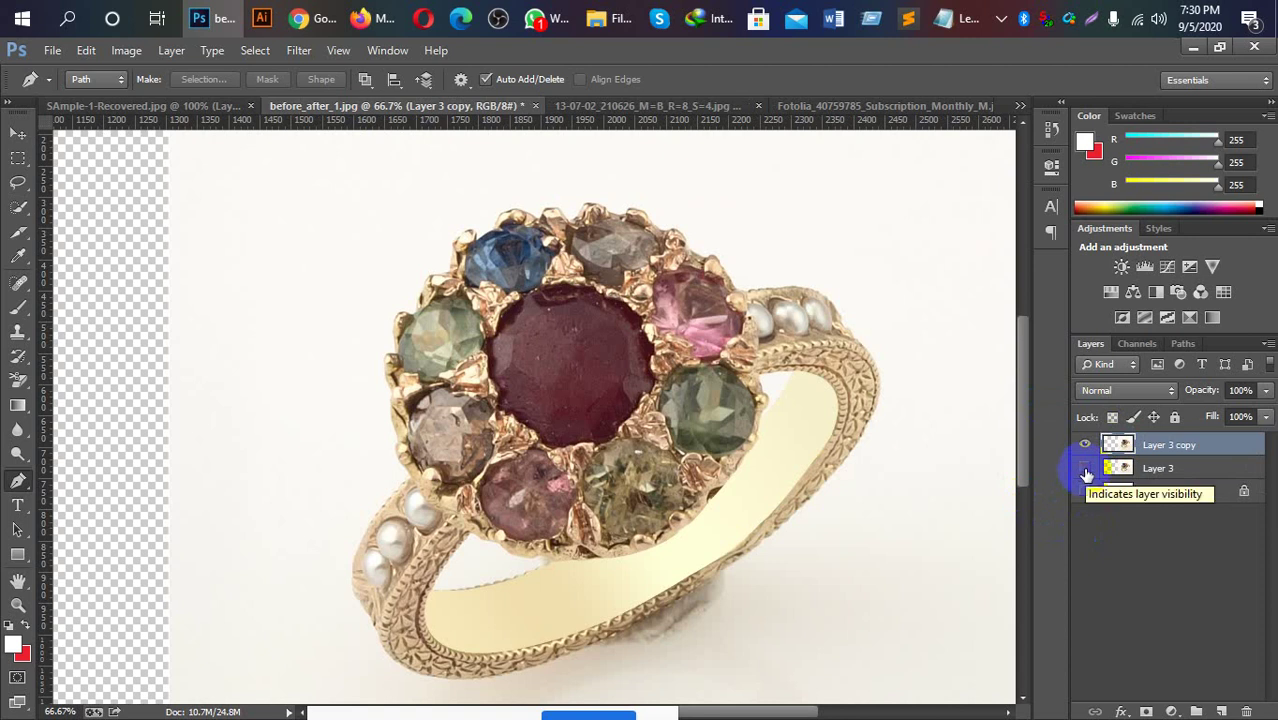
Trace a closed Pen path around the red centre gem on Layer 3 copy.
left_click(17, 158)
left_click(72, 173)
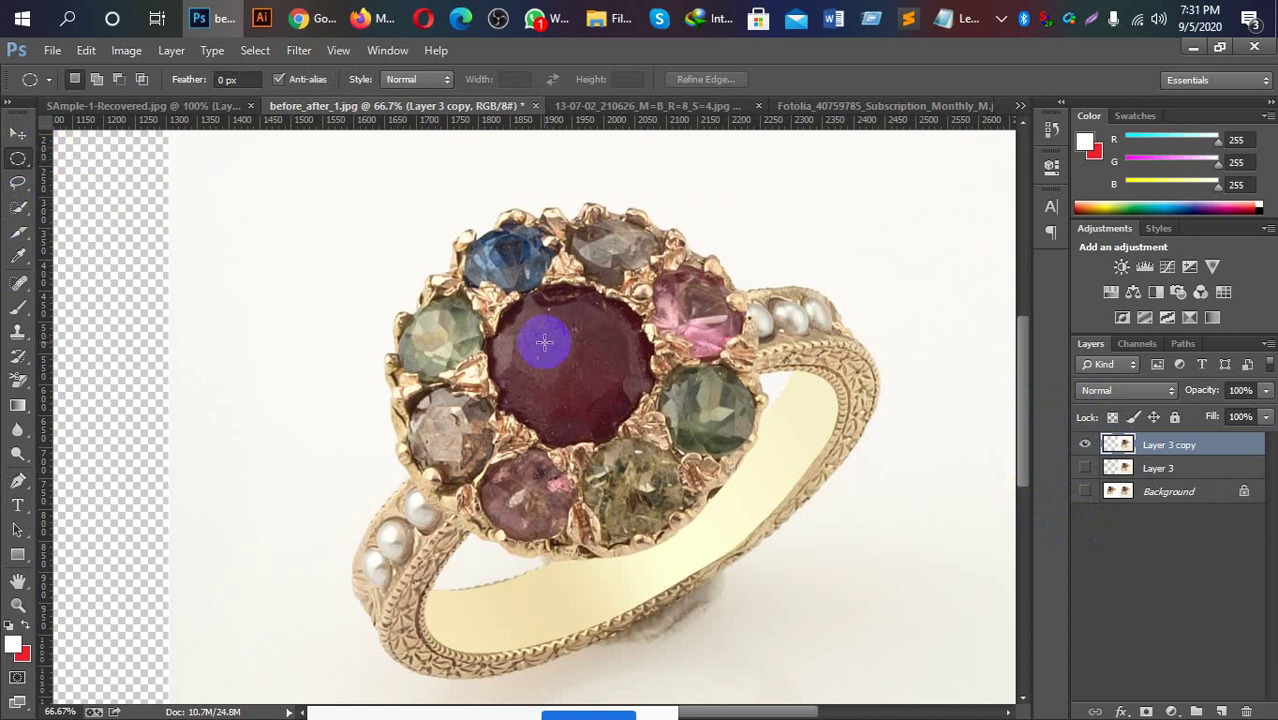
key("p")
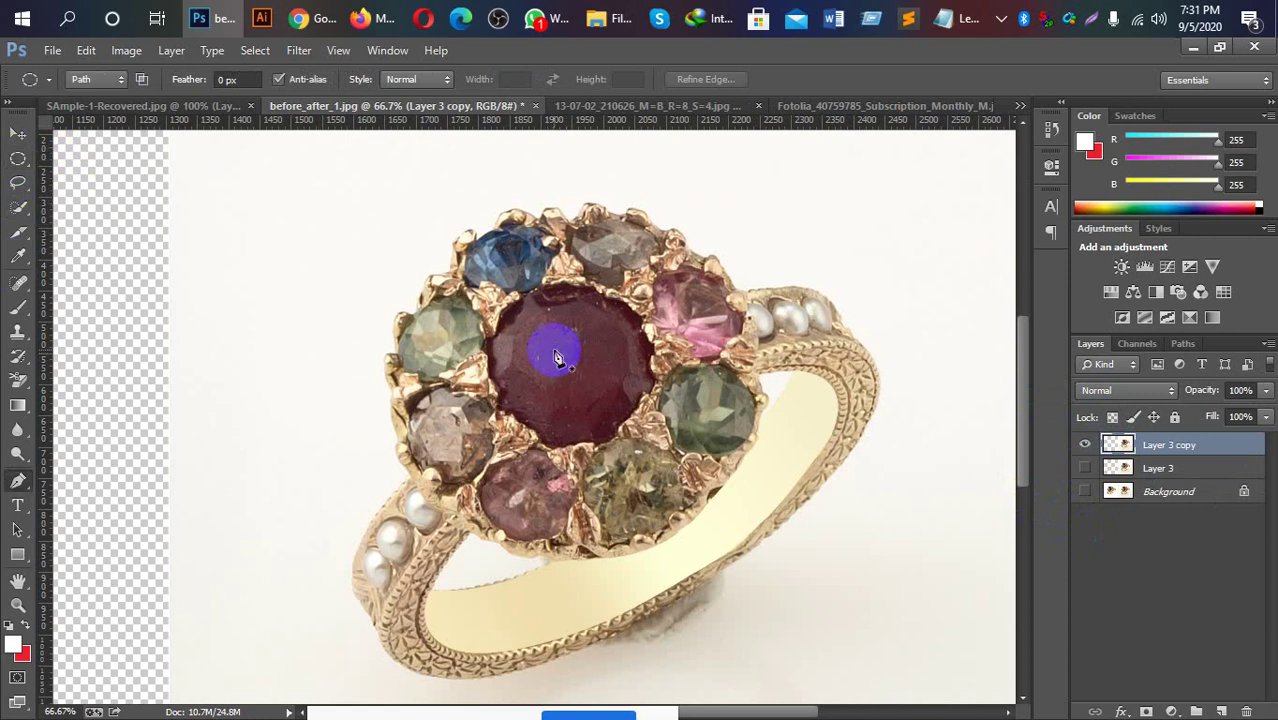
left_click(490, 344)
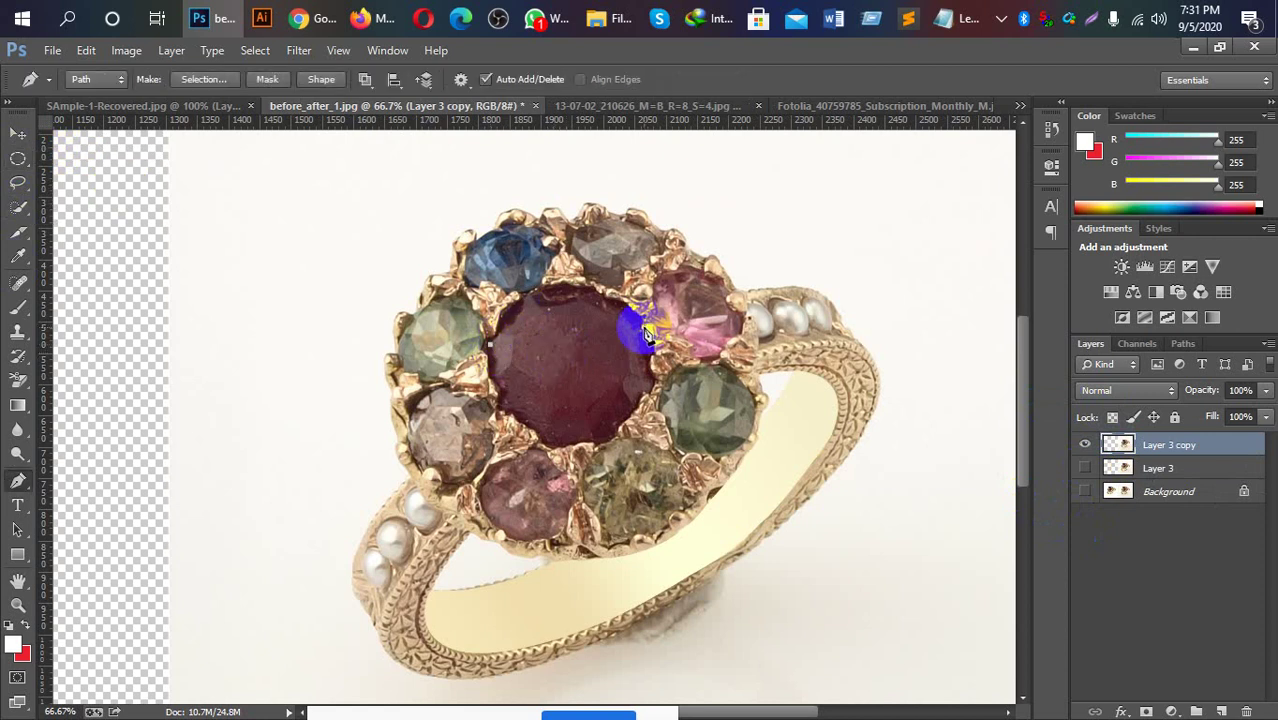
left_click_drag(646, 328, 747, 441)
mouse_move(535, 430)
left_mouse_down()
mouse_move(368, 392)
mouse_move(400, 386)
left_mouse_up()
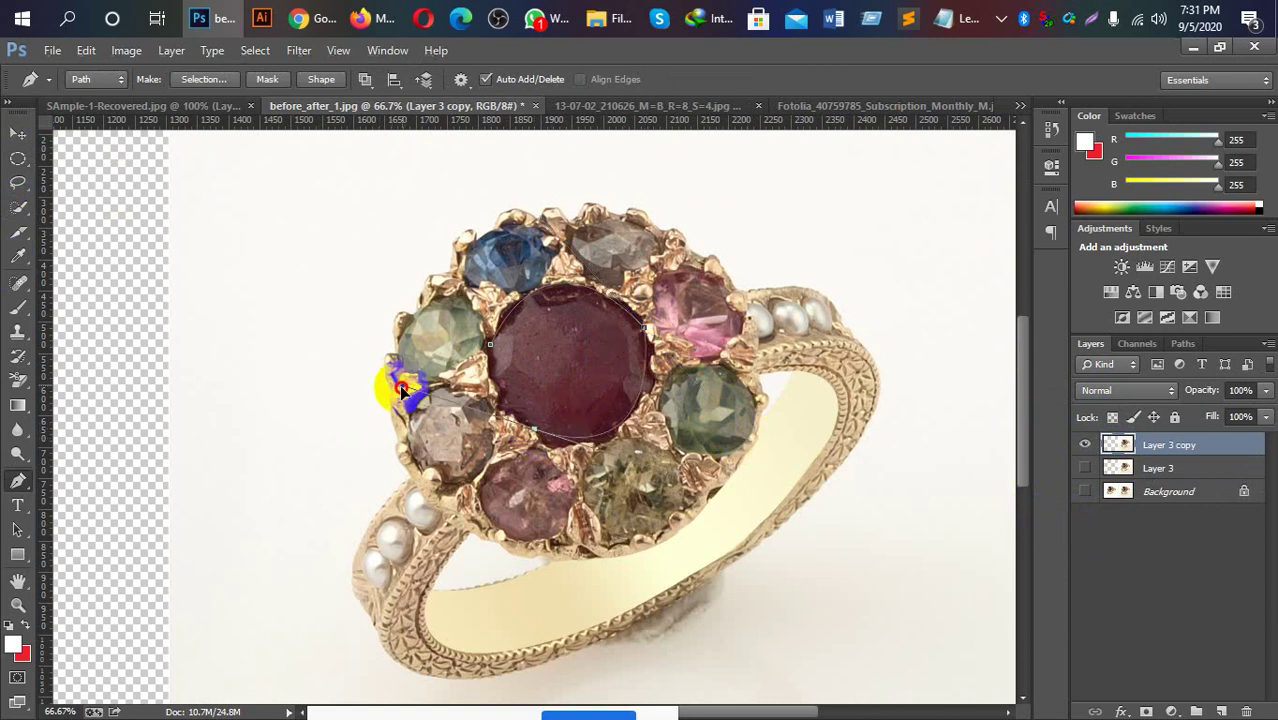
left_click(535, 430)
left_click(490, 345)
left_click_drag(490, 345, 500, 287)
Turn the gem path into a zero-feather selection.
right_click(547, 353)
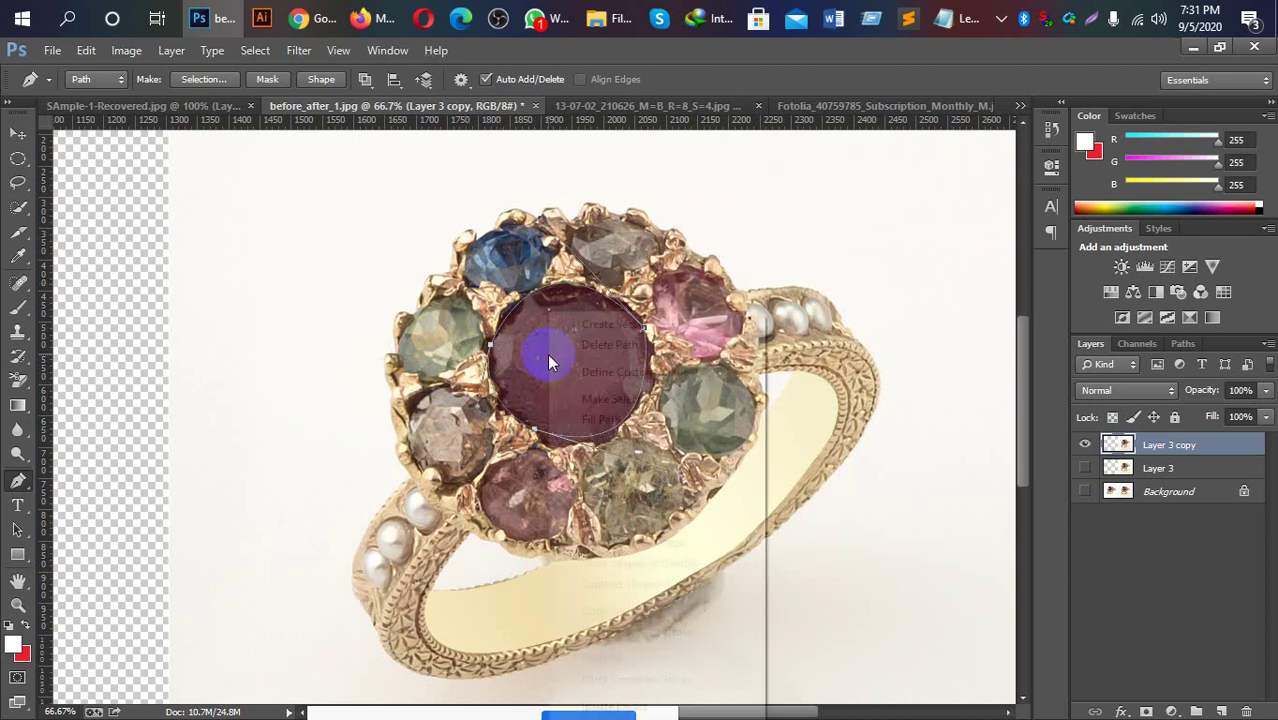
left_click(622, 396)
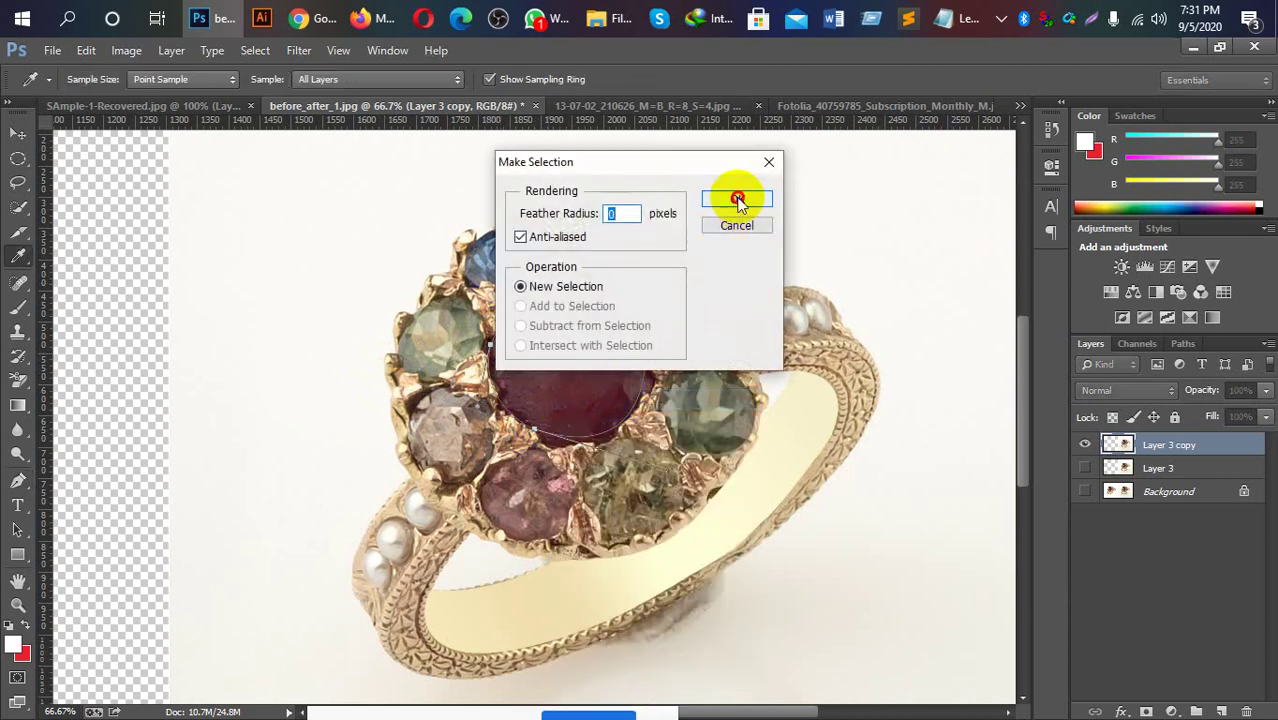
left_click(737, 199)
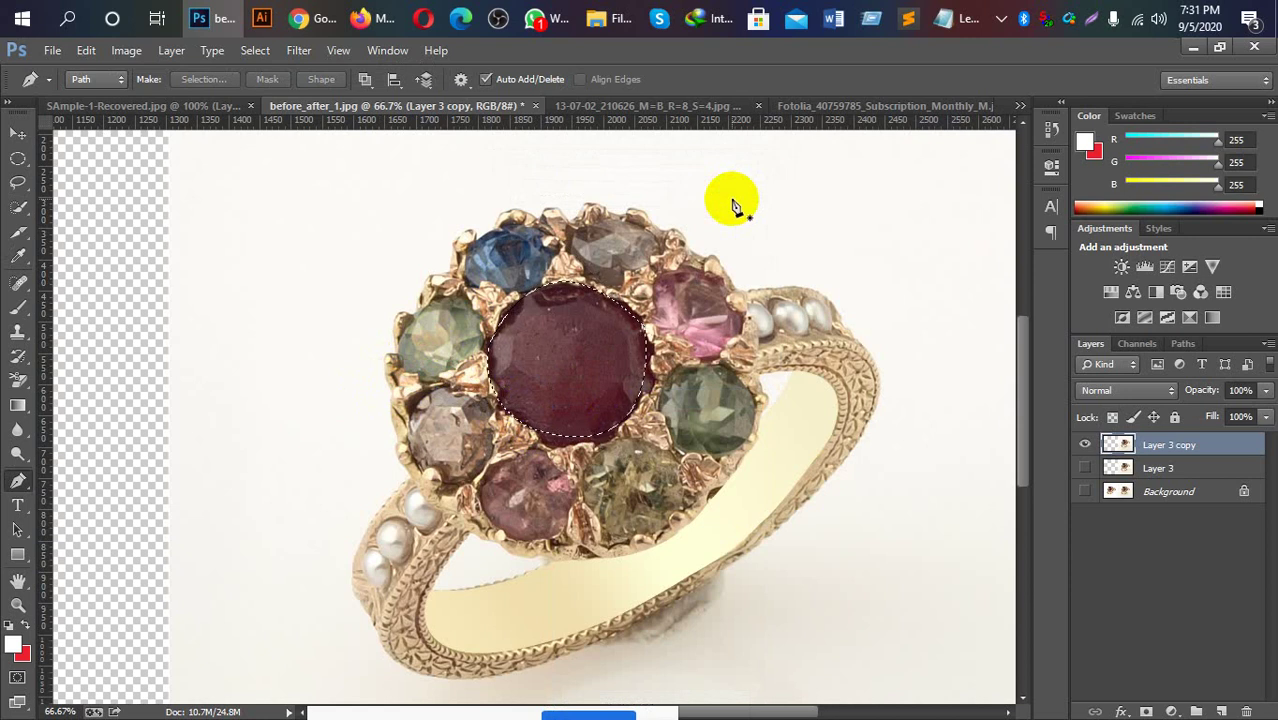
Delete everything but the red gem on Layer 3 copy, then show and select Layer 3.
key("ctrl+shift+i")
key("Delete")
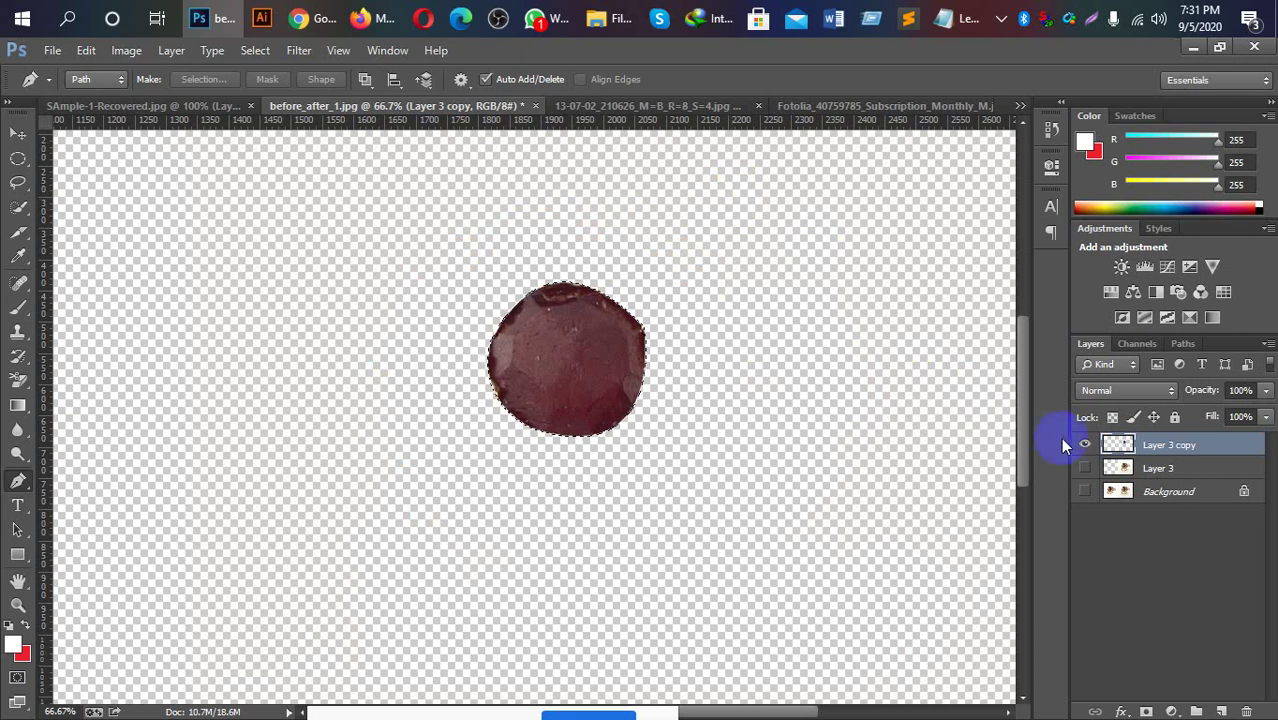
key("ctrl+d")
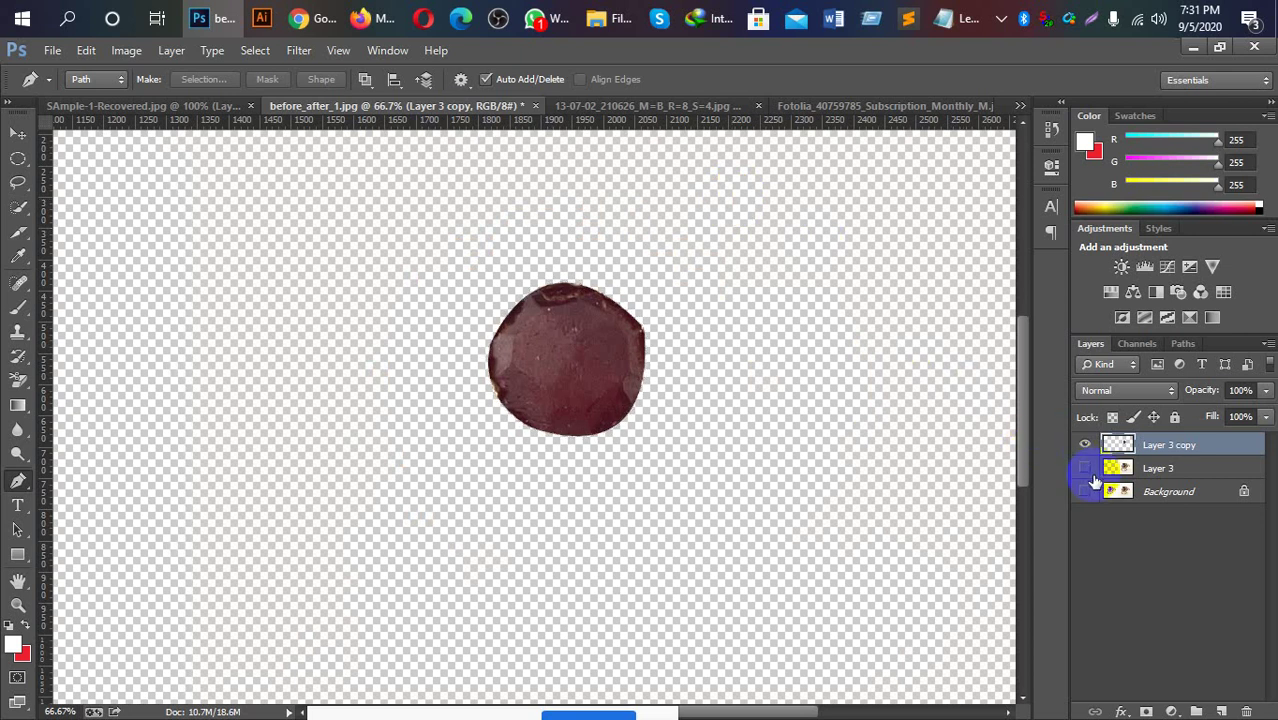
left_click(1085, 468)
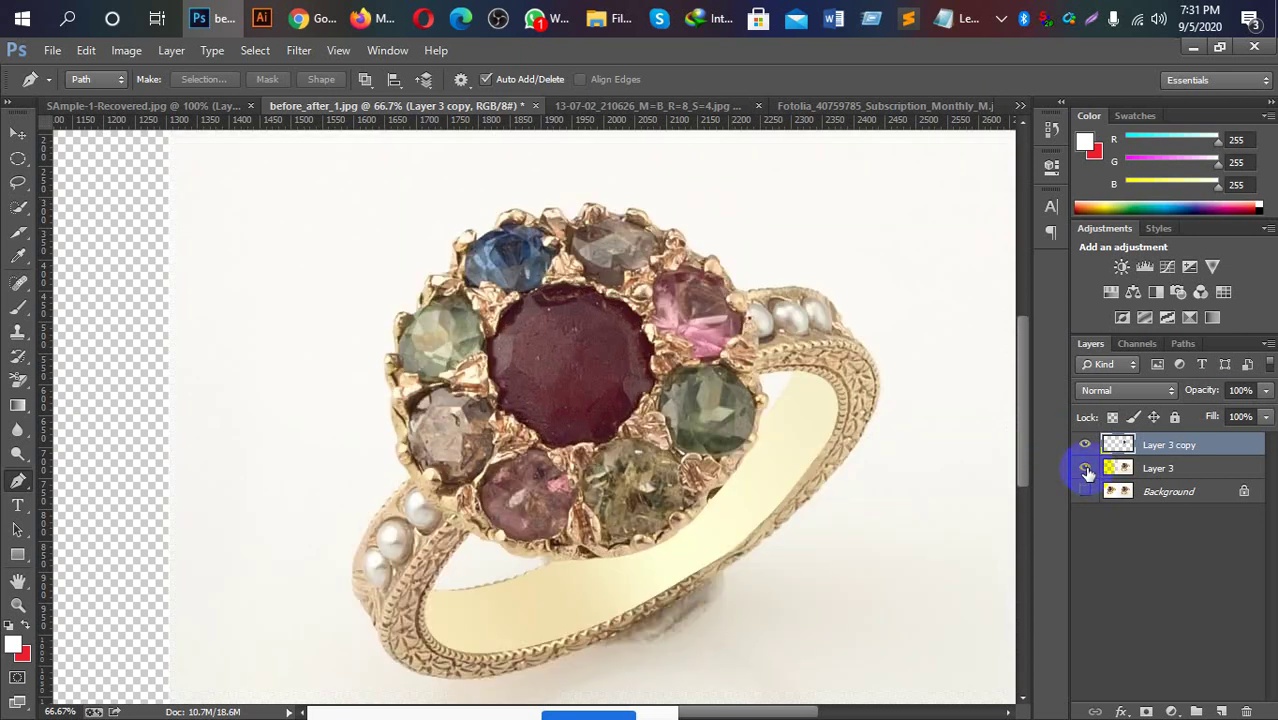
left_click(1148, 470)
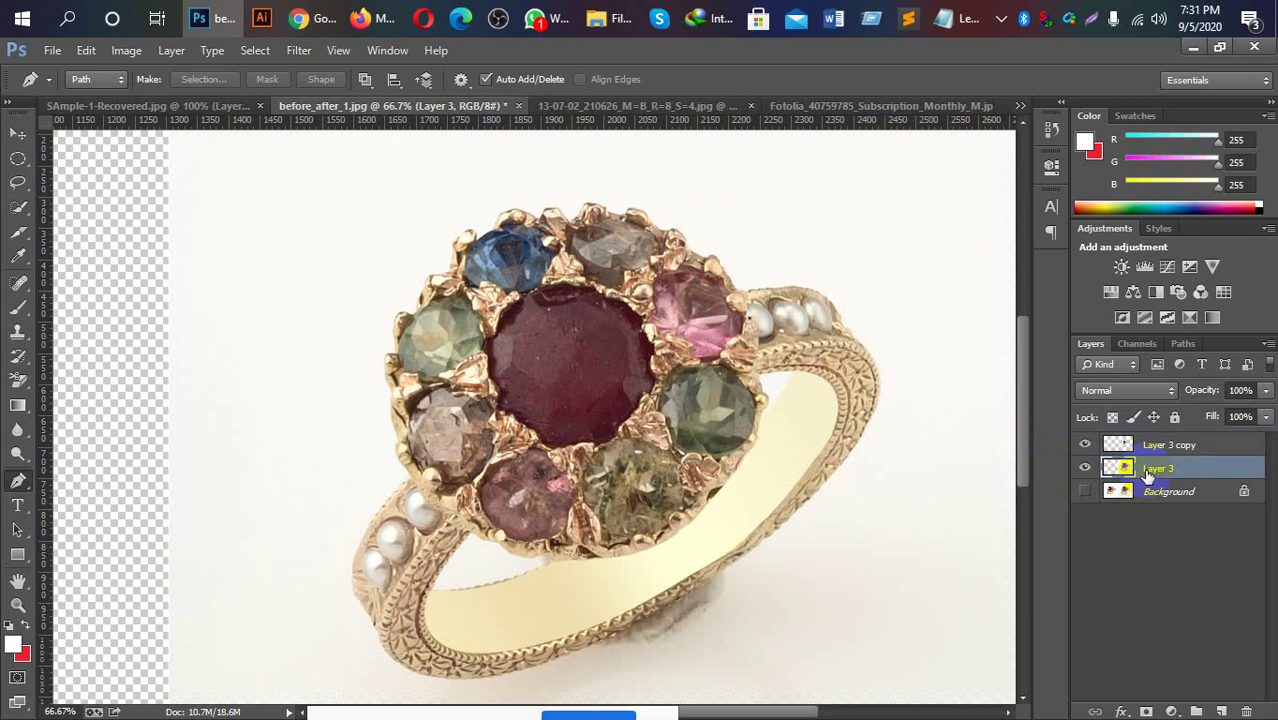
Set Hue/Saturation on Layer 3 to Saturation -100, with the dialog moved to the centre.
key("ctrl+u")
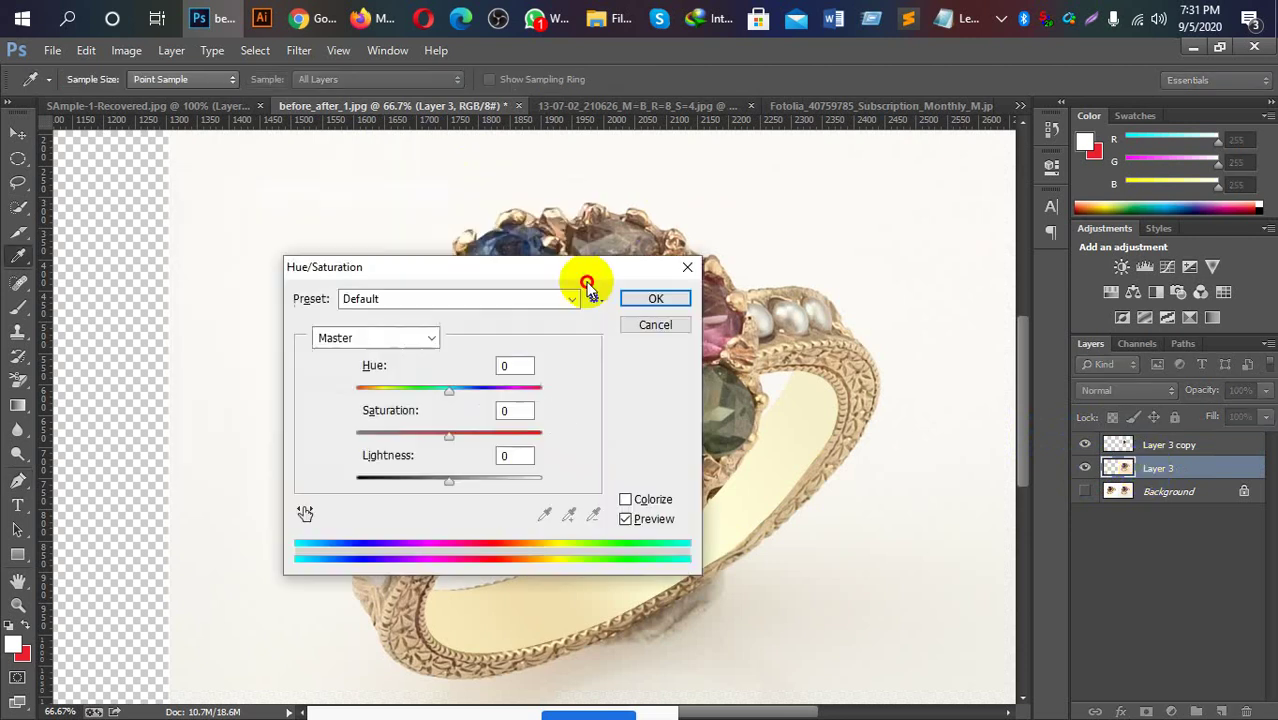
left_click_drag(587, 282, 883, 422)
left_click_drag(743, 575, 603, 582)
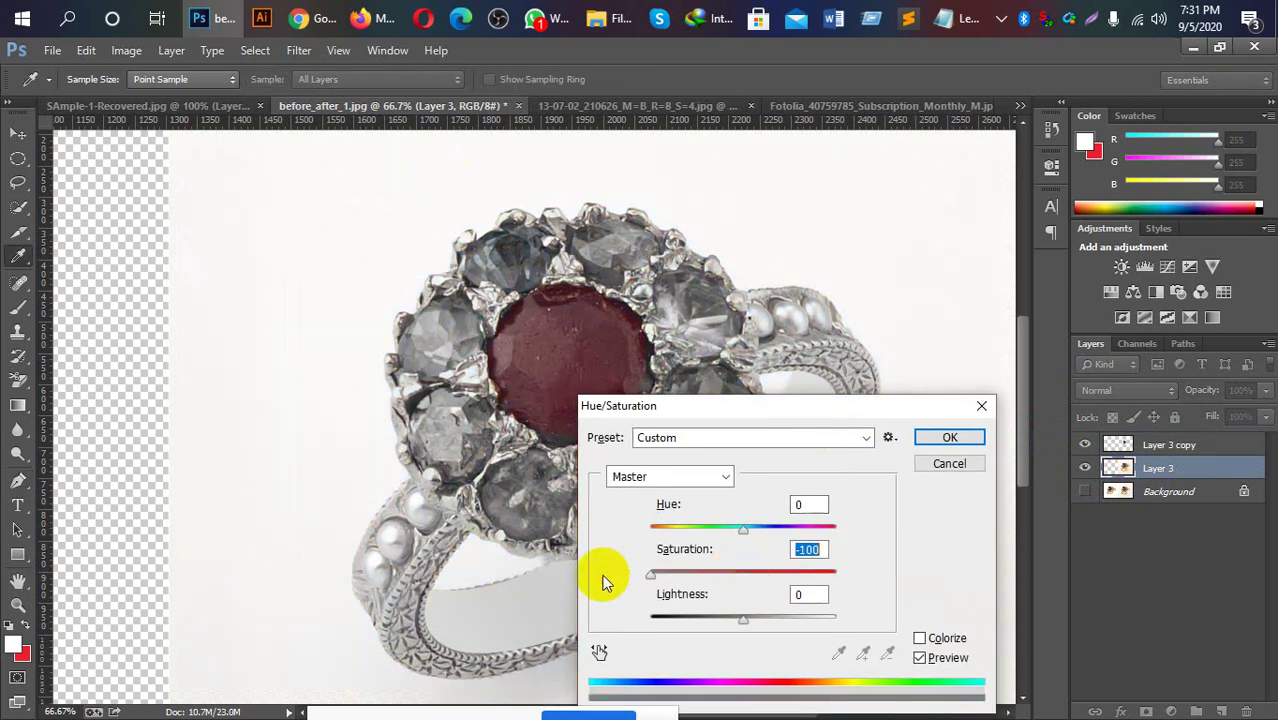
left_click_drag(751, 409, 215, 202)
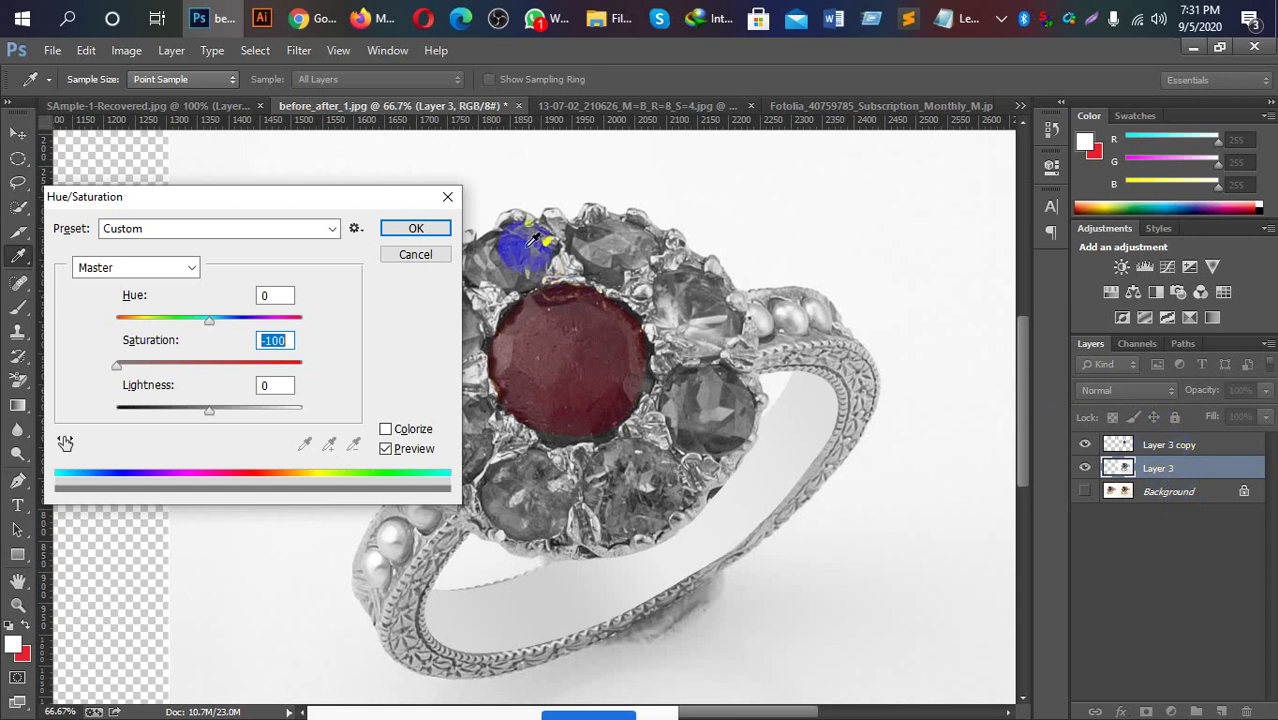
left_click_drag(380, 198, 536, 232)
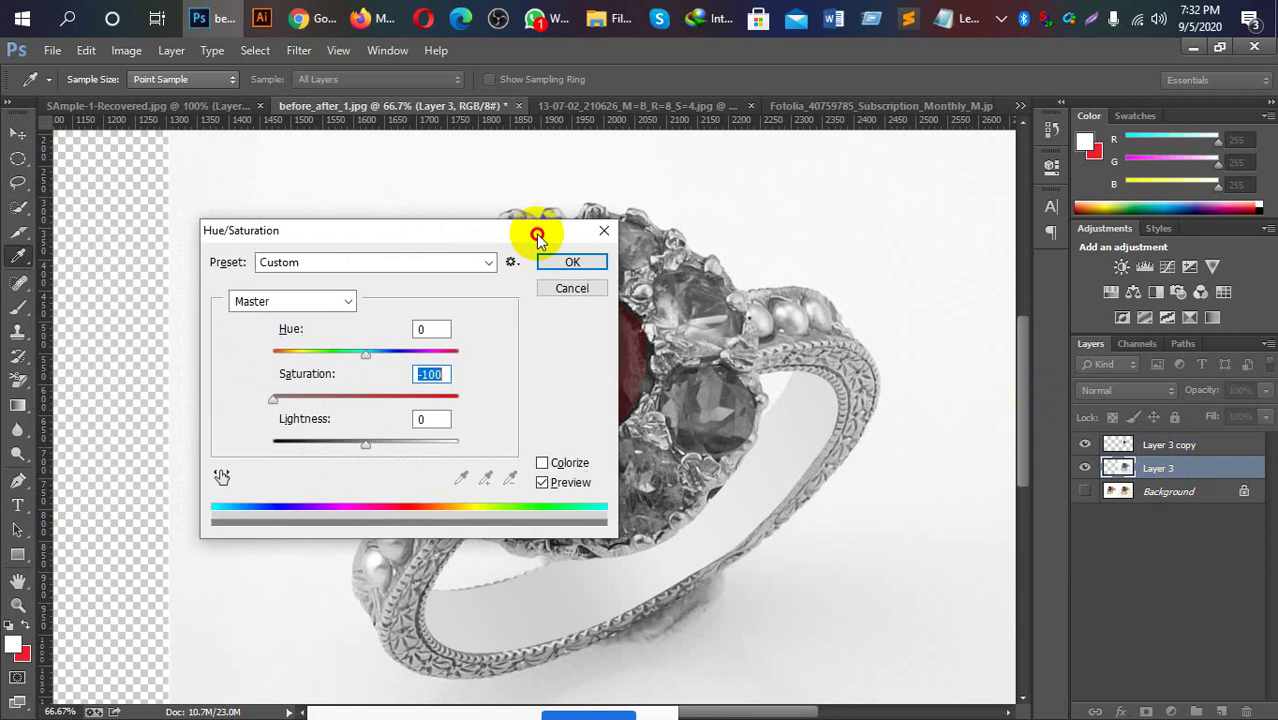
Discard the Hue/Saturation change, undo Layer 3 copy's yellow fill, and zoom to view the whole ring.
left_click(606, 234)
key("p")
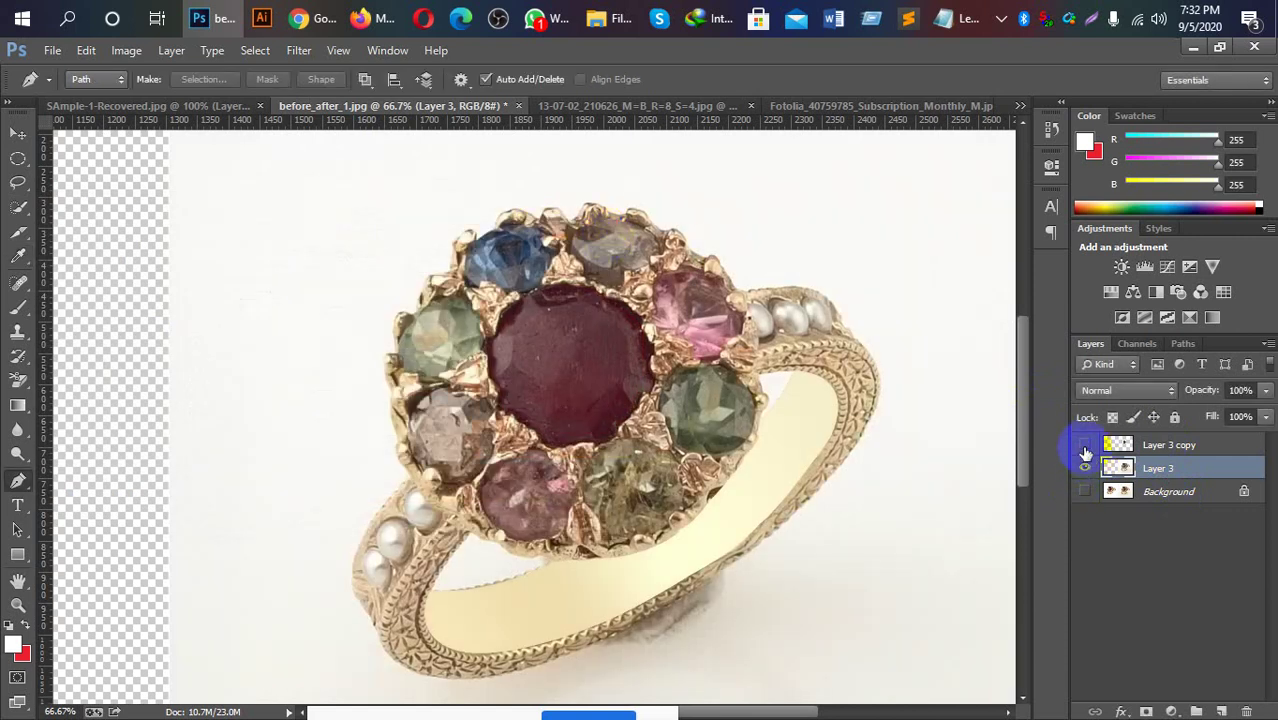
key("ctrl+z")
key("ctrl+minus")
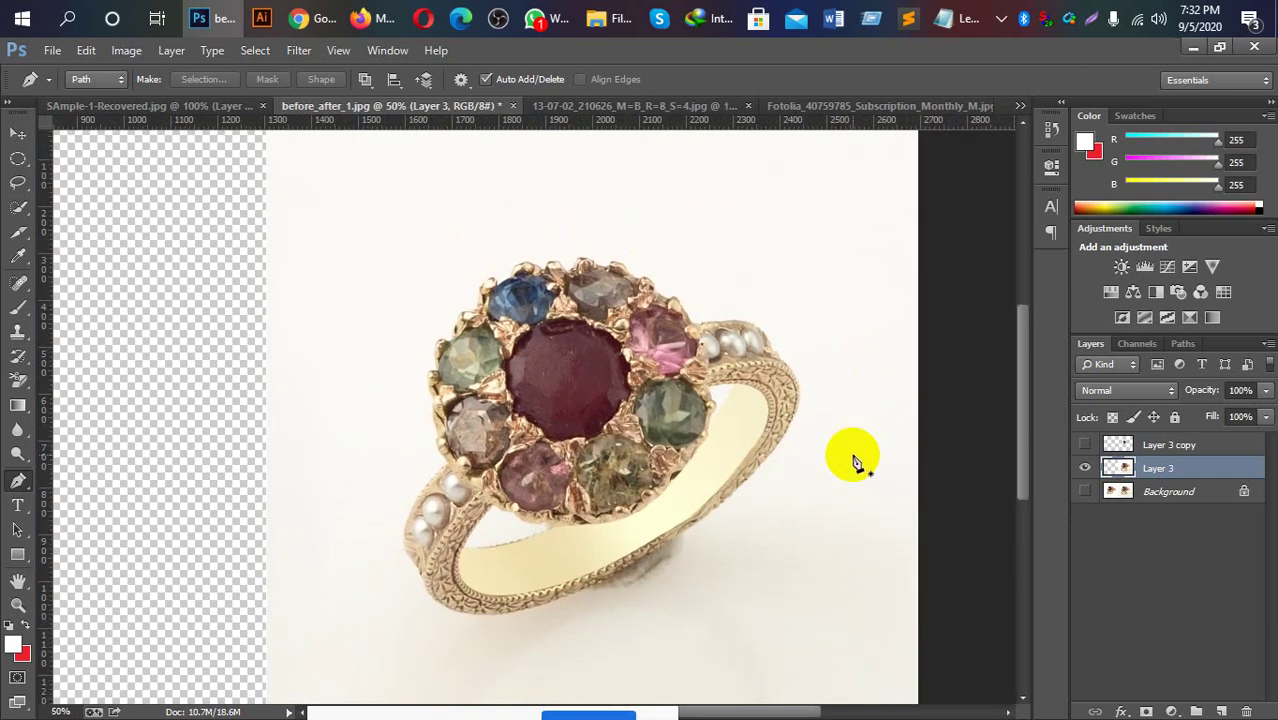
key("ctrl+plus")
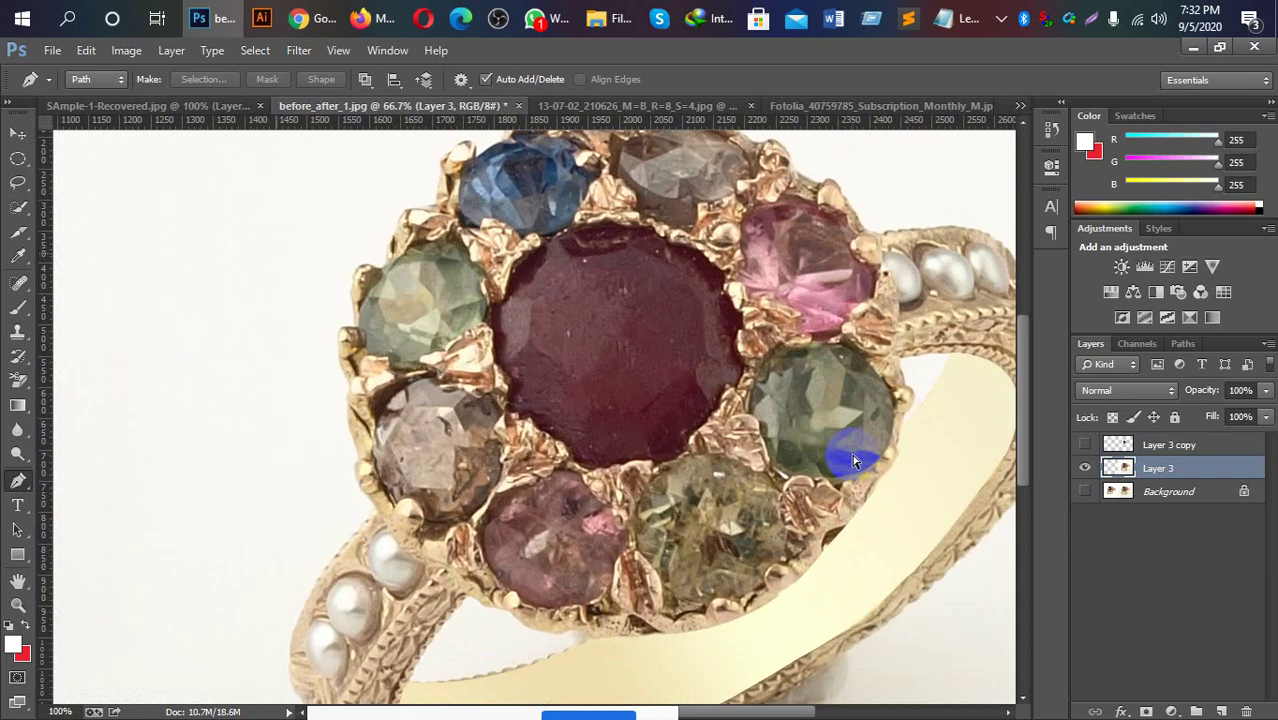
key("ctrl+minus")
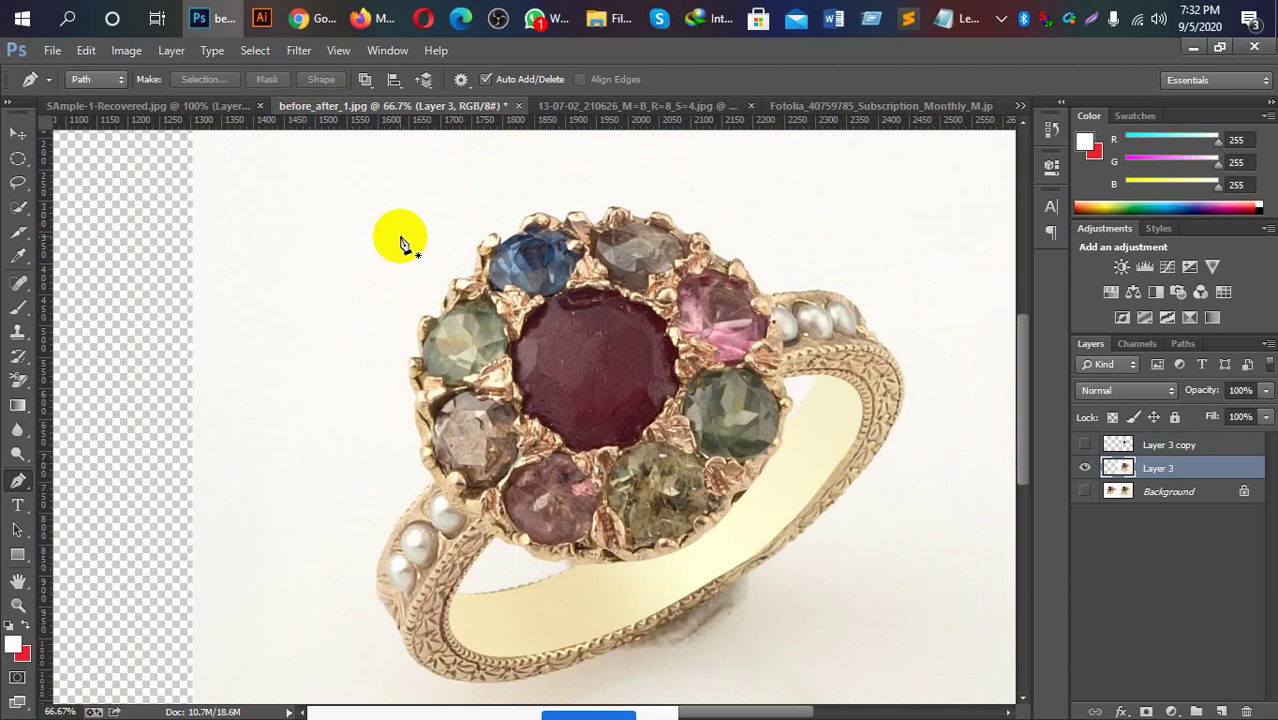
Apply Unsharp Mask to Layer 3 with Amount 56% and Radius 6.8 pixels.
left_click(293, 55)
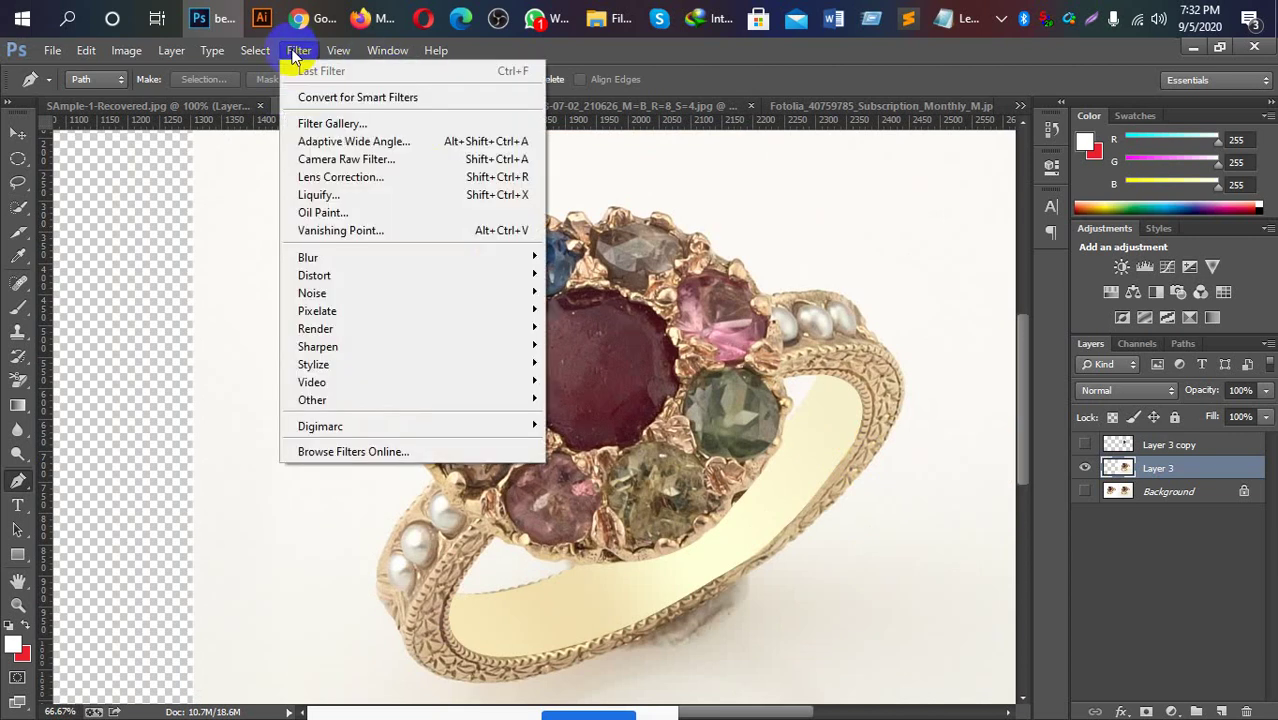
mouse_move(318, 346)
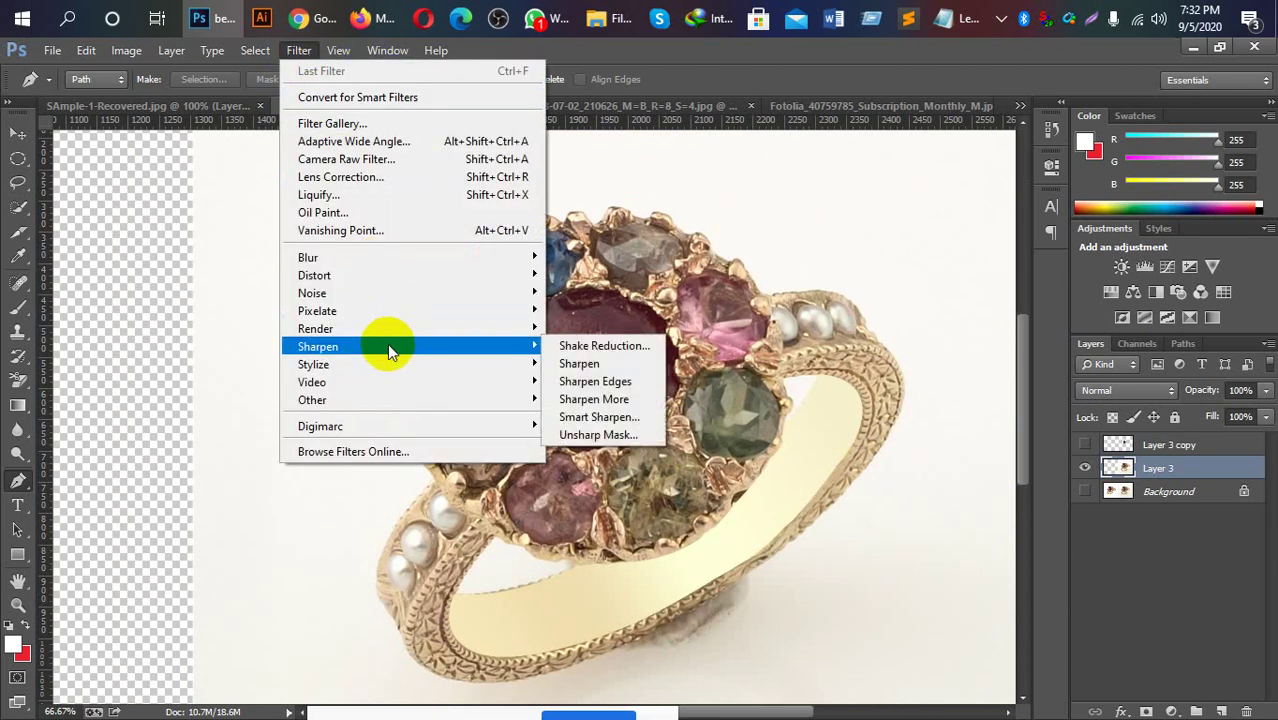
left_click(620, 437)
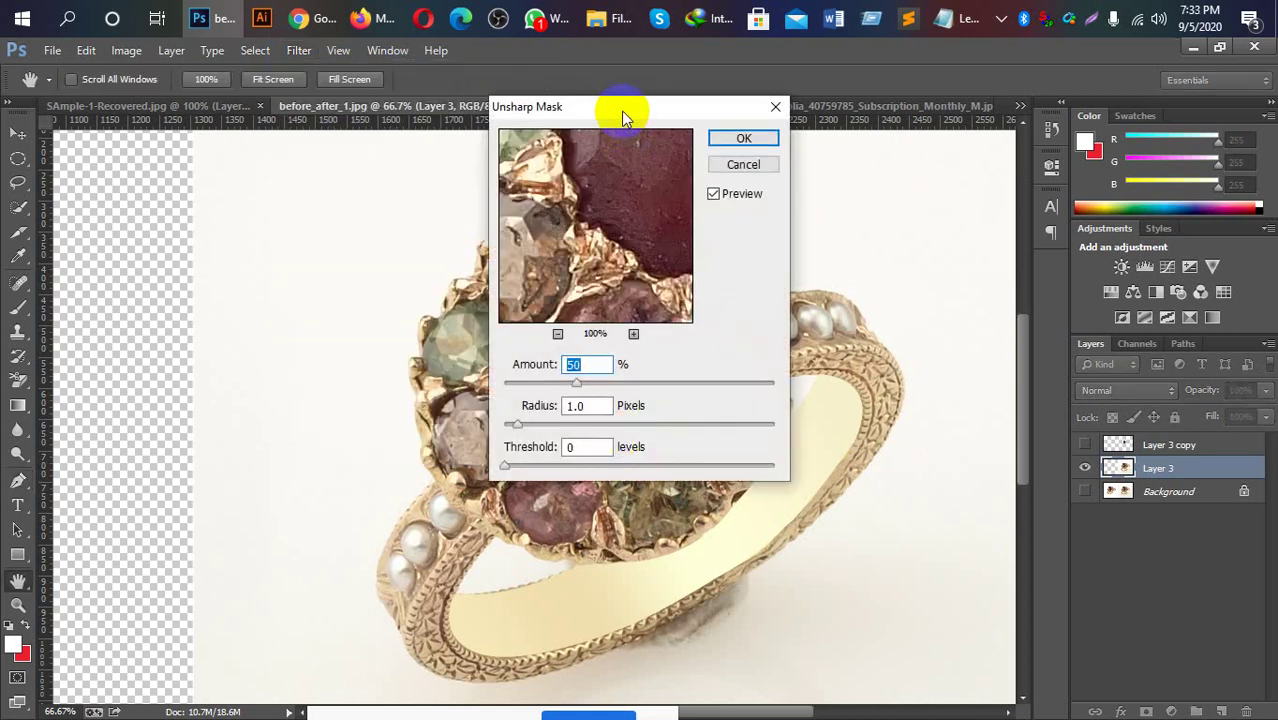
left_click_drag(621, 111, 268, 127)
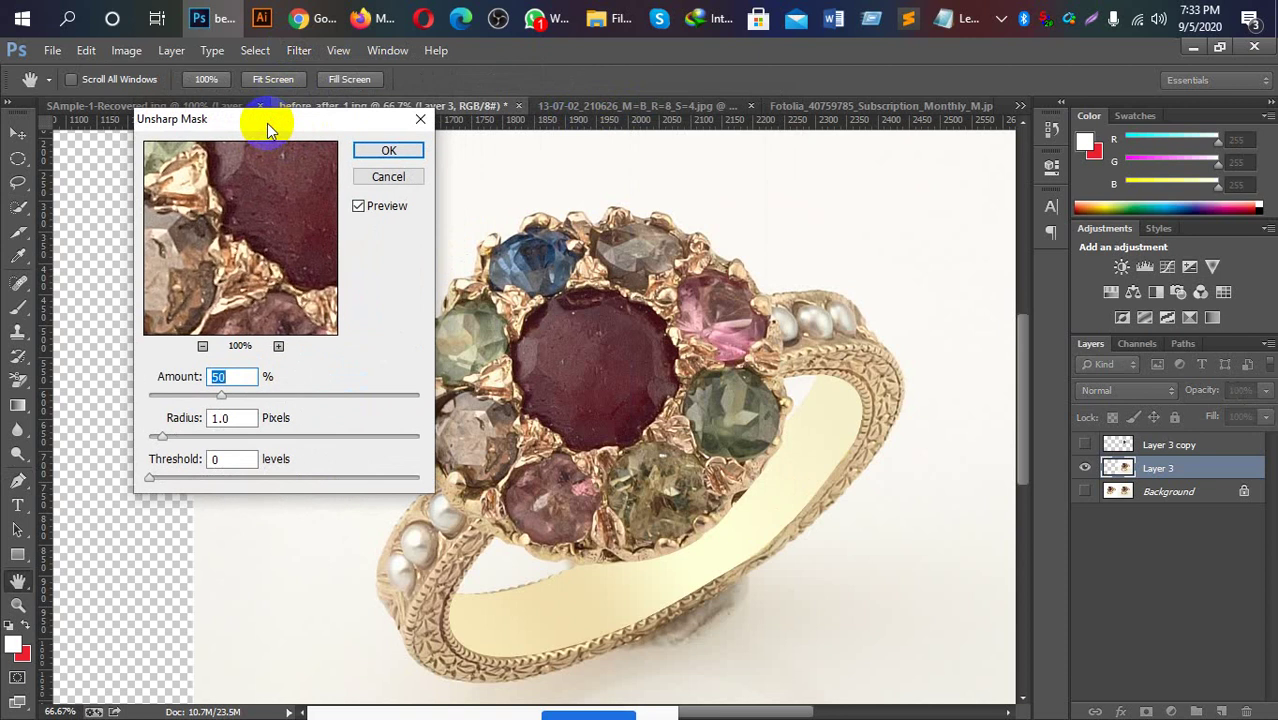
left_click(226, 376)
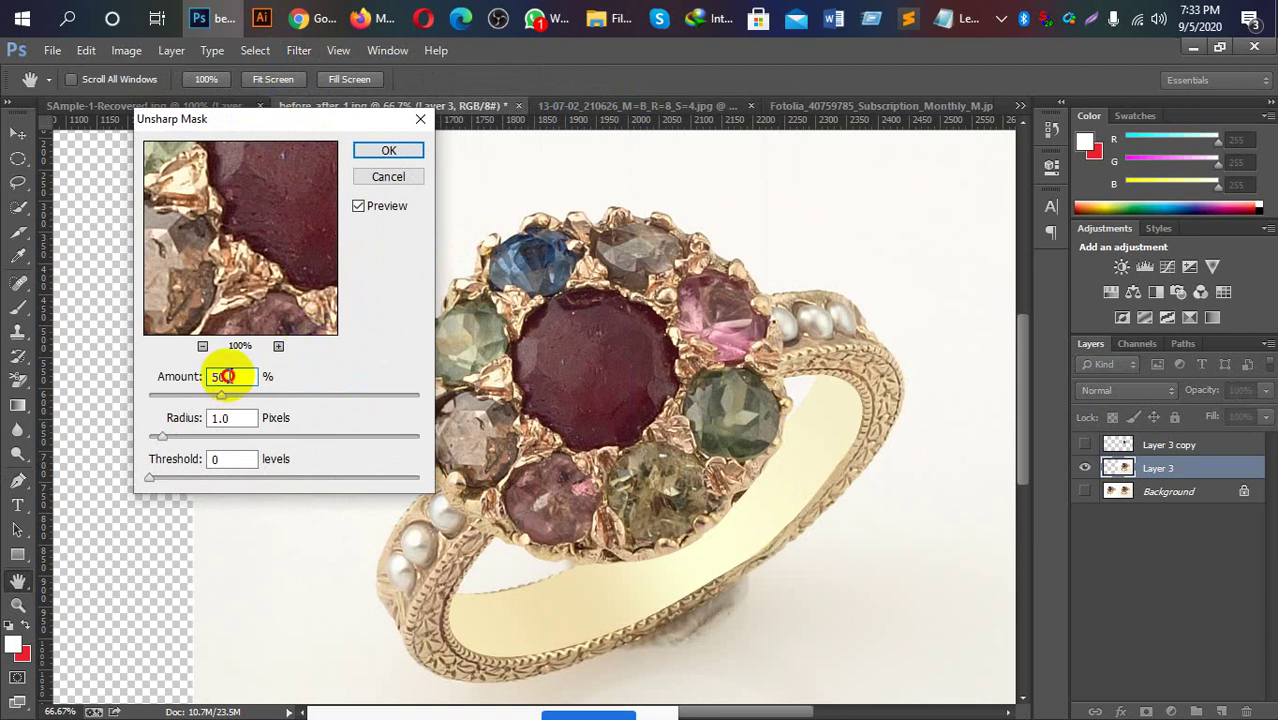
left_click_drag(226, 376, 209, 376)
type("56")
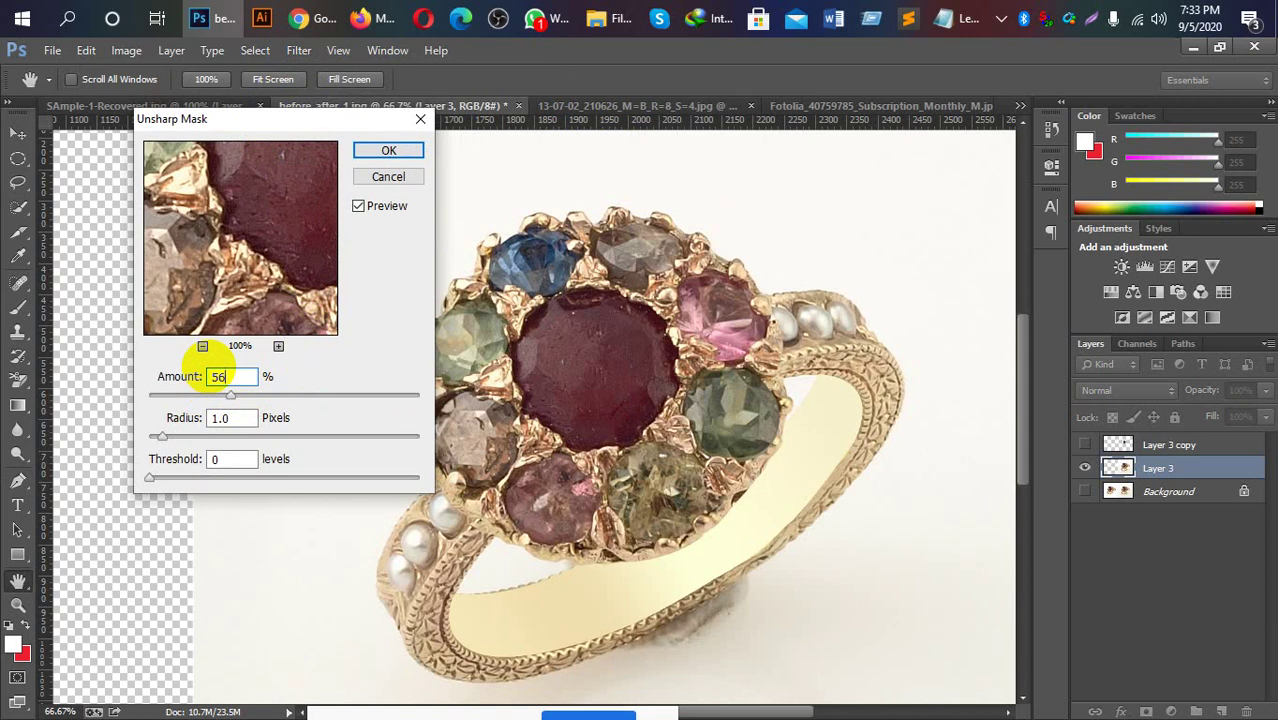
left_click_drag(257, 228, 188, 328)
mouse_move(257, 271)
left_mouse_down()
mouse_move(279, 217)
mouse_move(214, 251)
mouse_move(251, 266)
left_mouse_up()
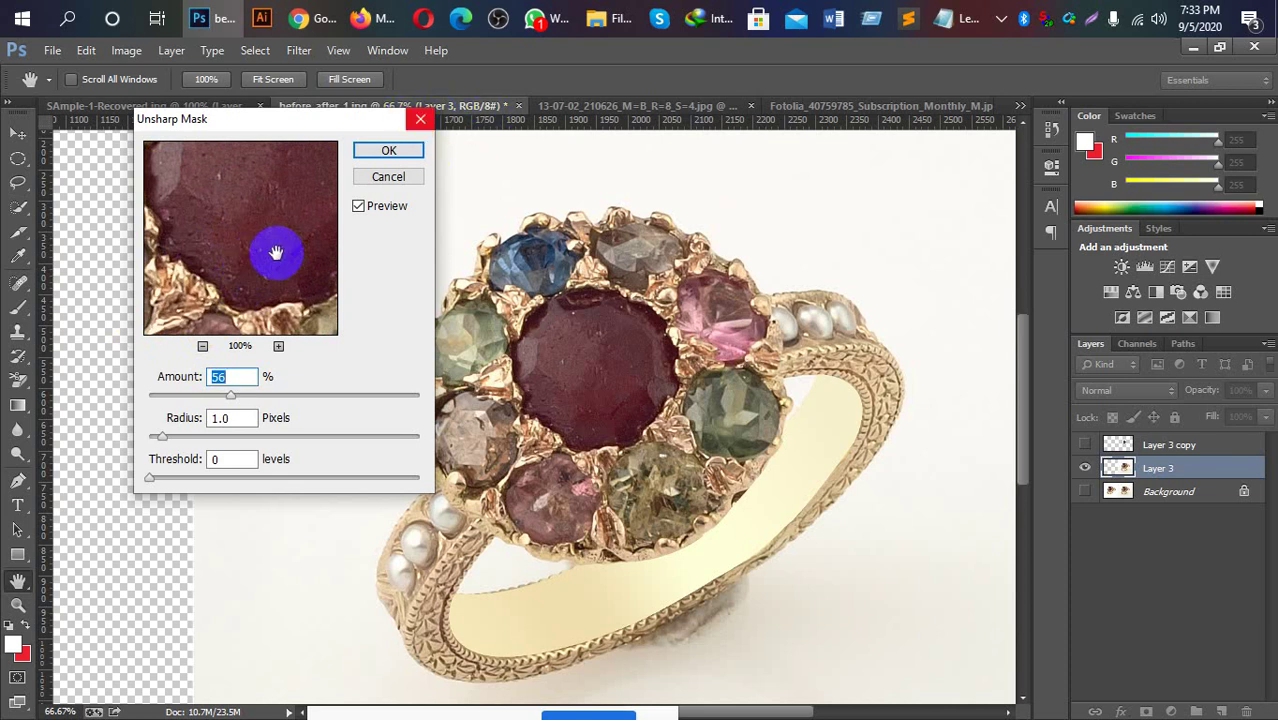
left_click(232, 418)
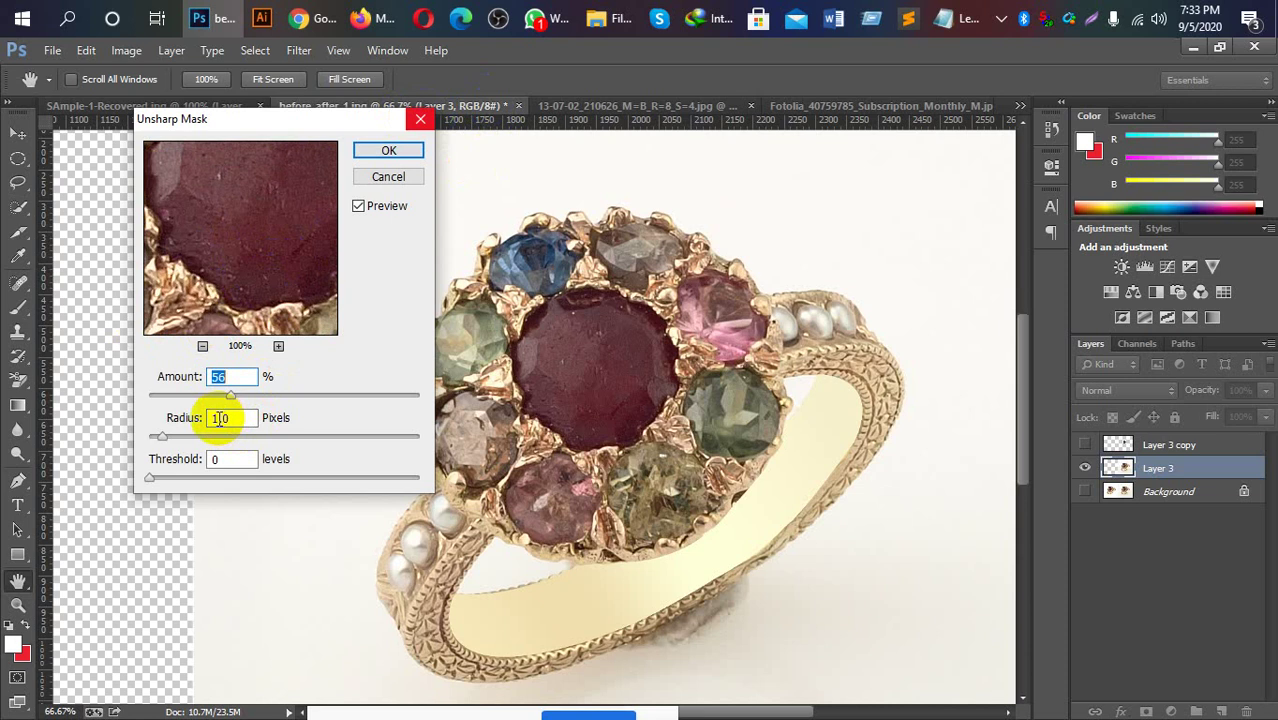
type("6.")
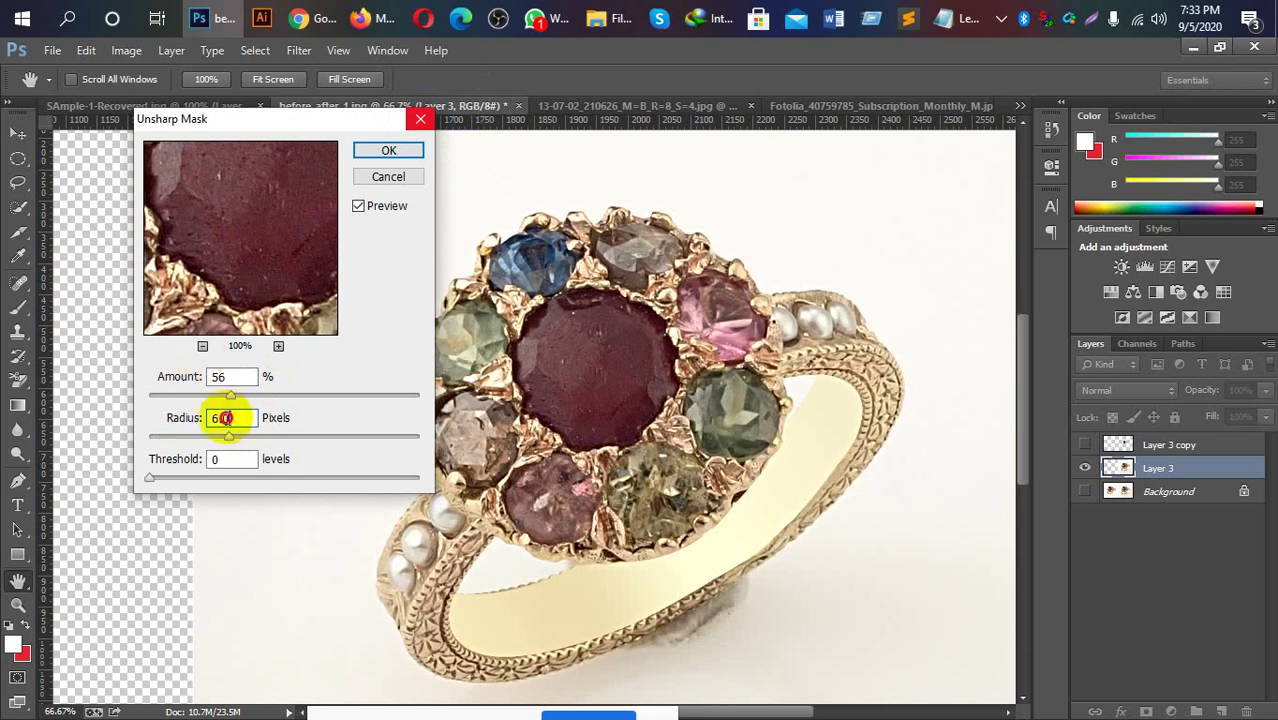
type("8")
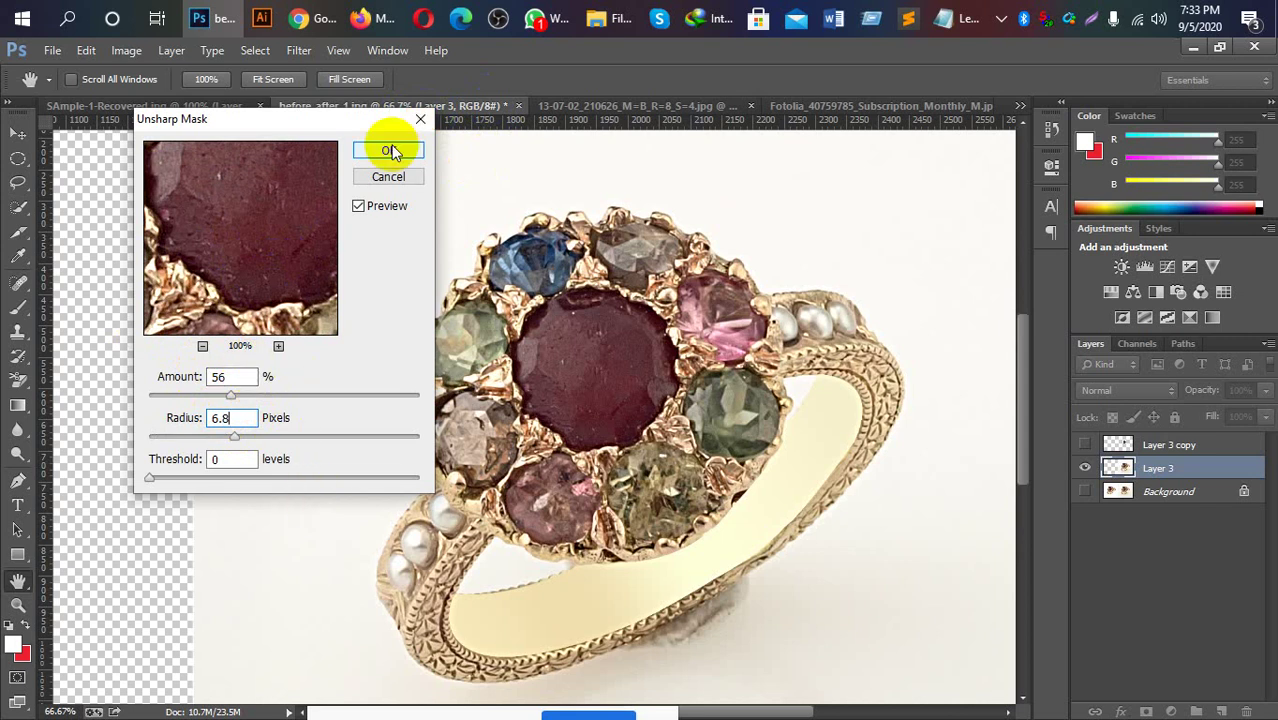
left_click_drag(275, 208, 251, 288)
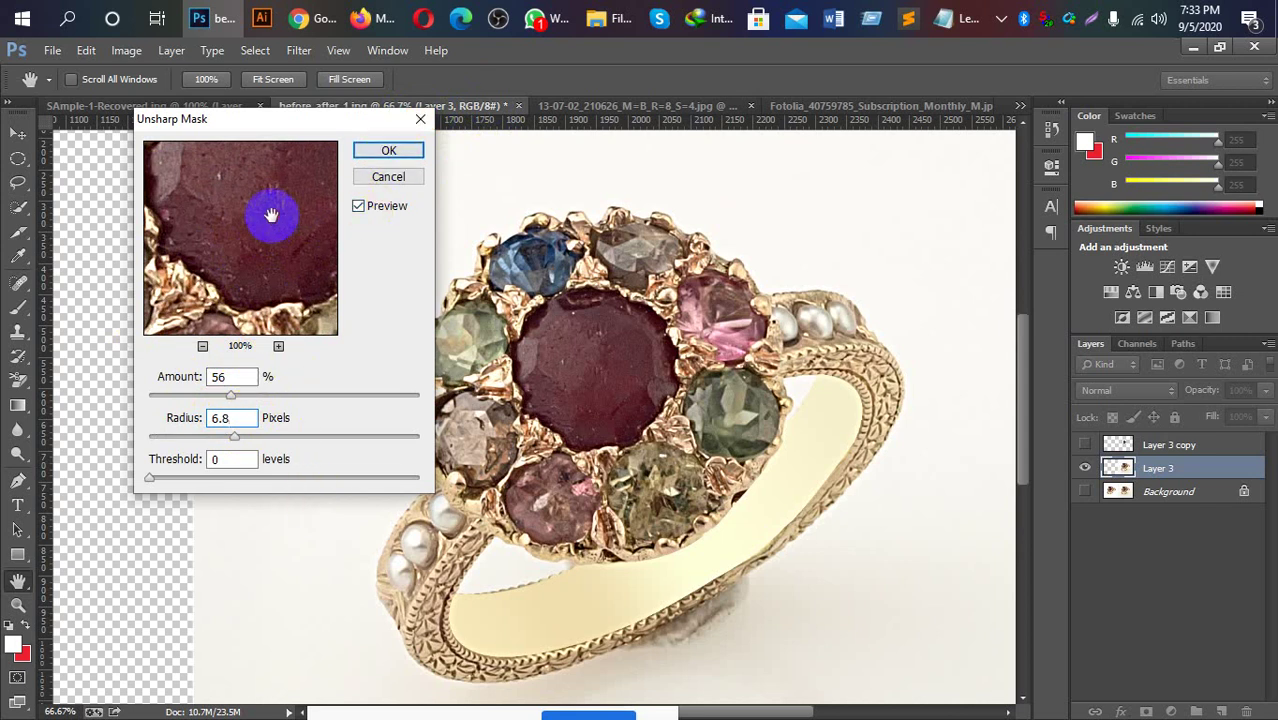
left_click(378, 152)
Zoom out to see the whole sharpened ring and bring up the Image menu.
key("p")
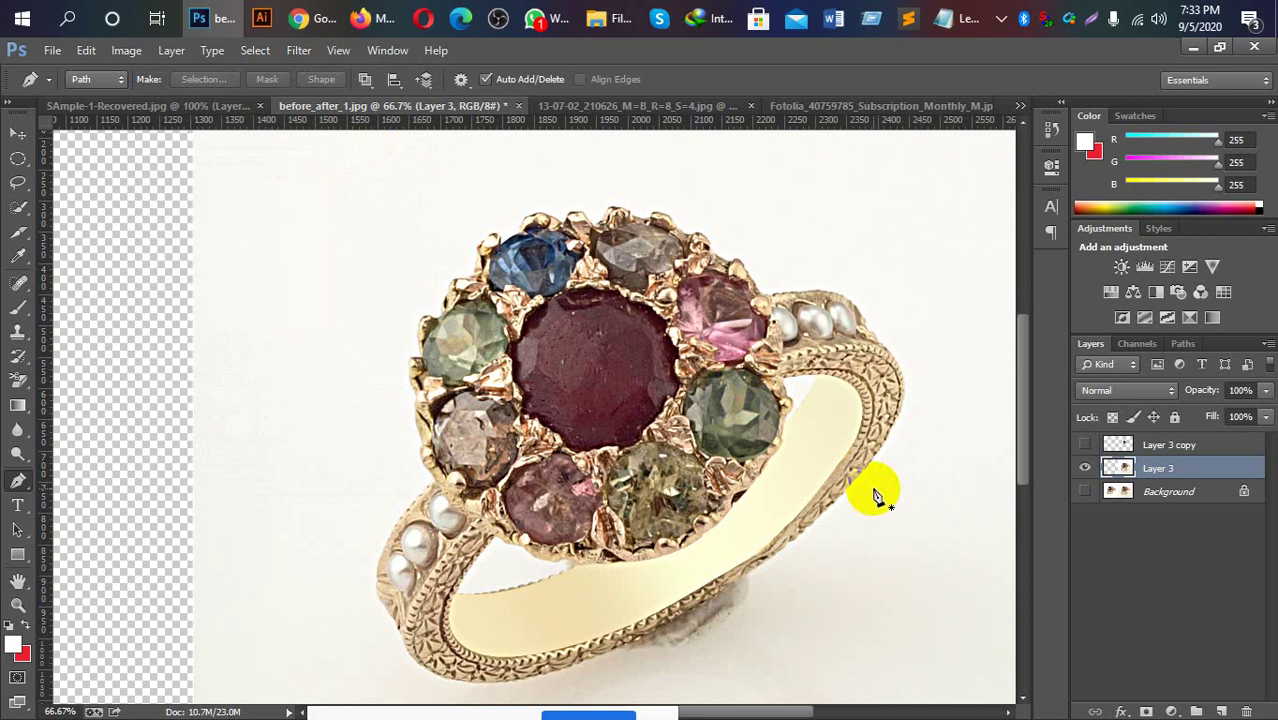
key("ctrl+minus")
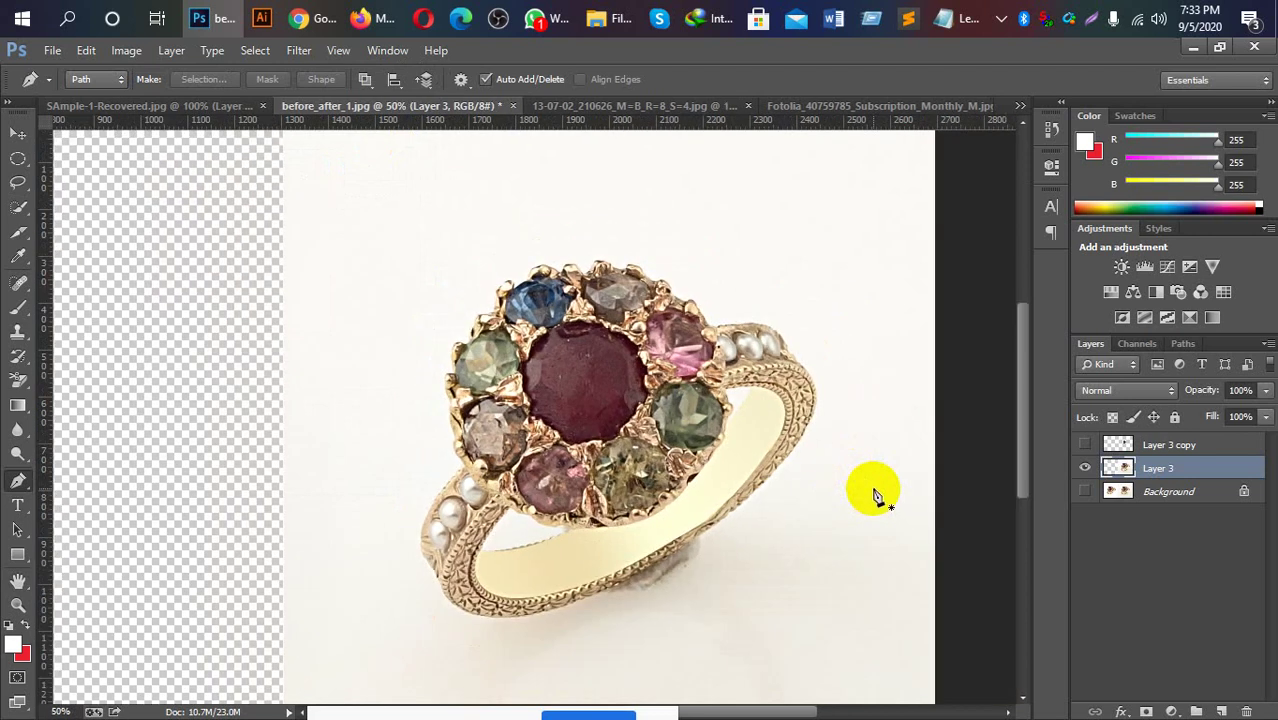
key("ctrl+plus")
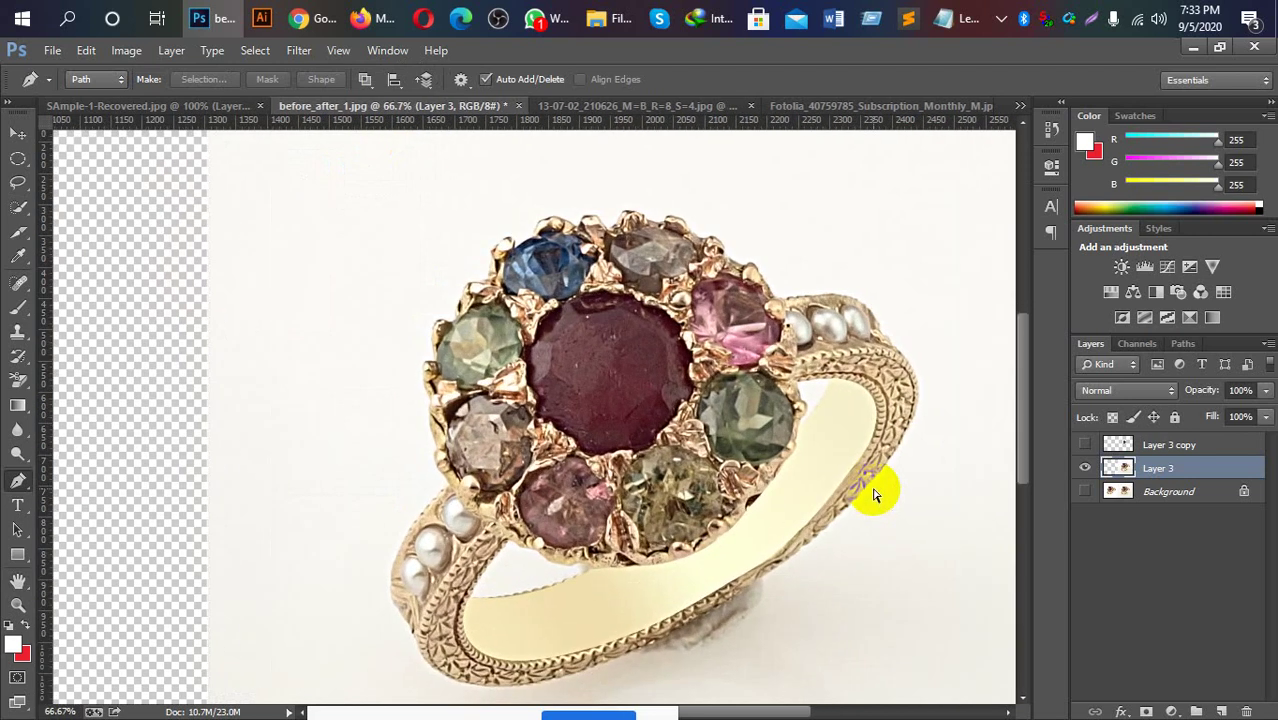
key("ctrl+minus")
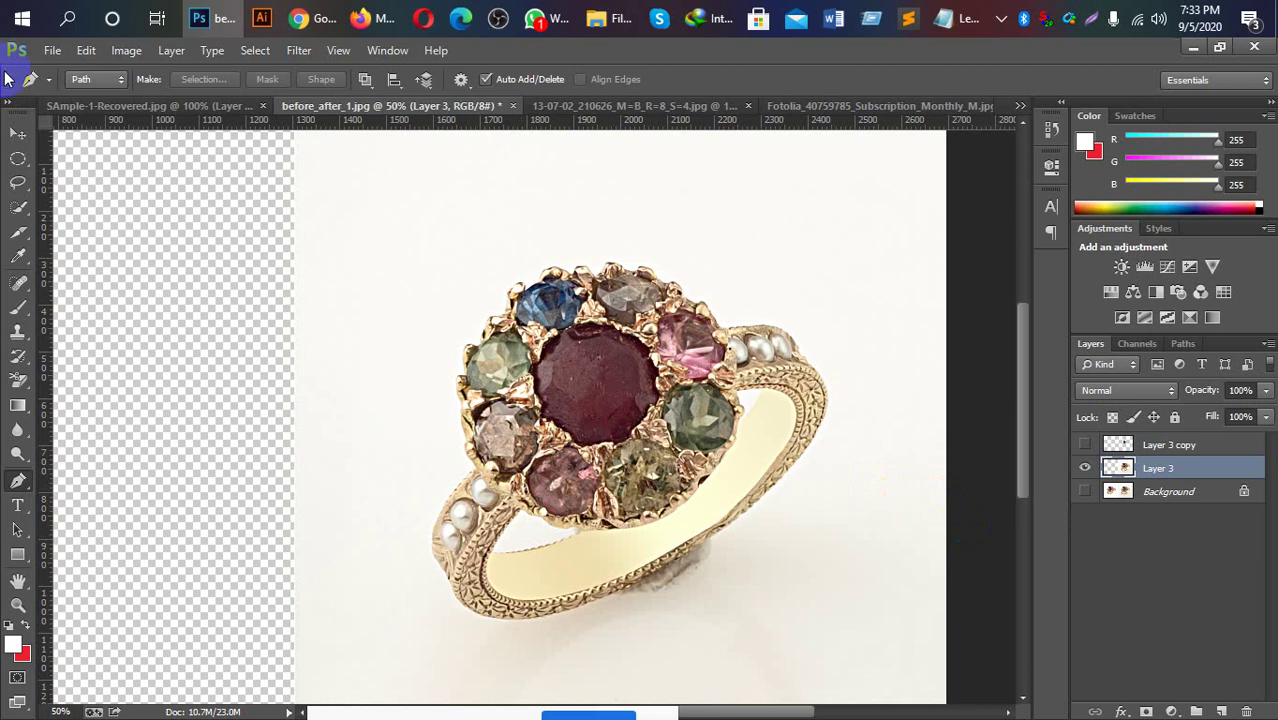
left_click(126, 52)
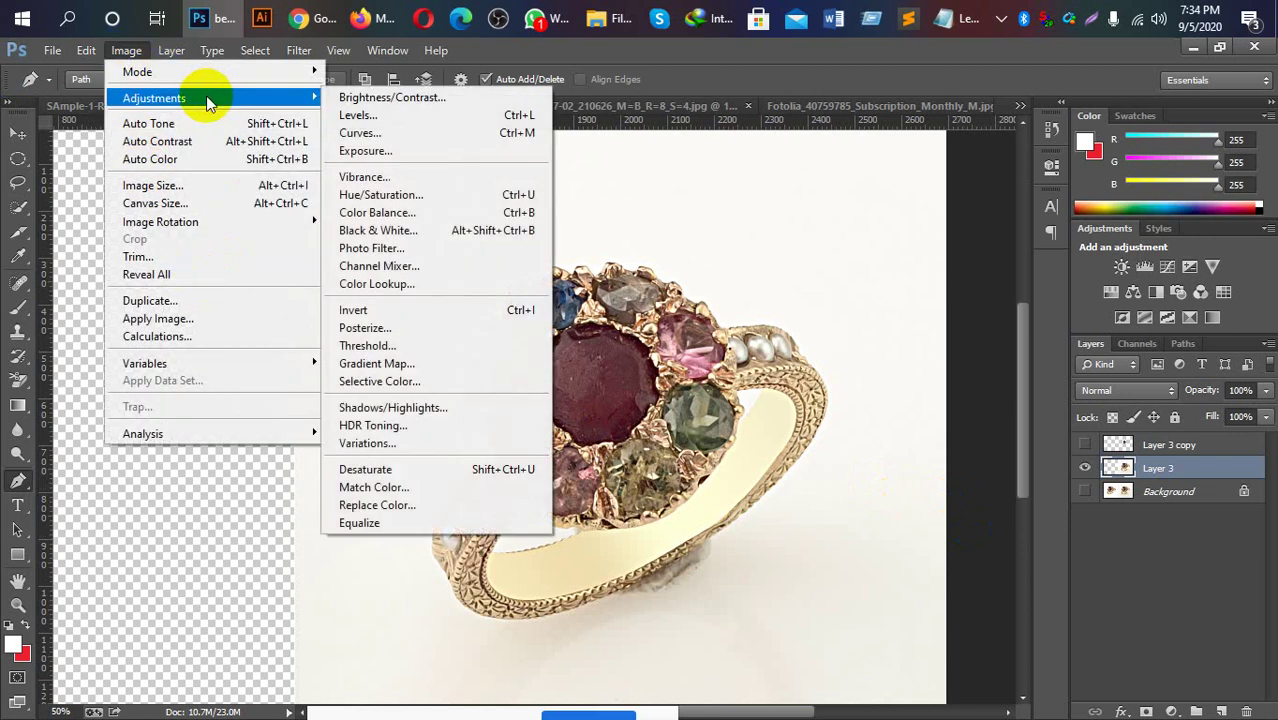
mouse_move(154, 98)
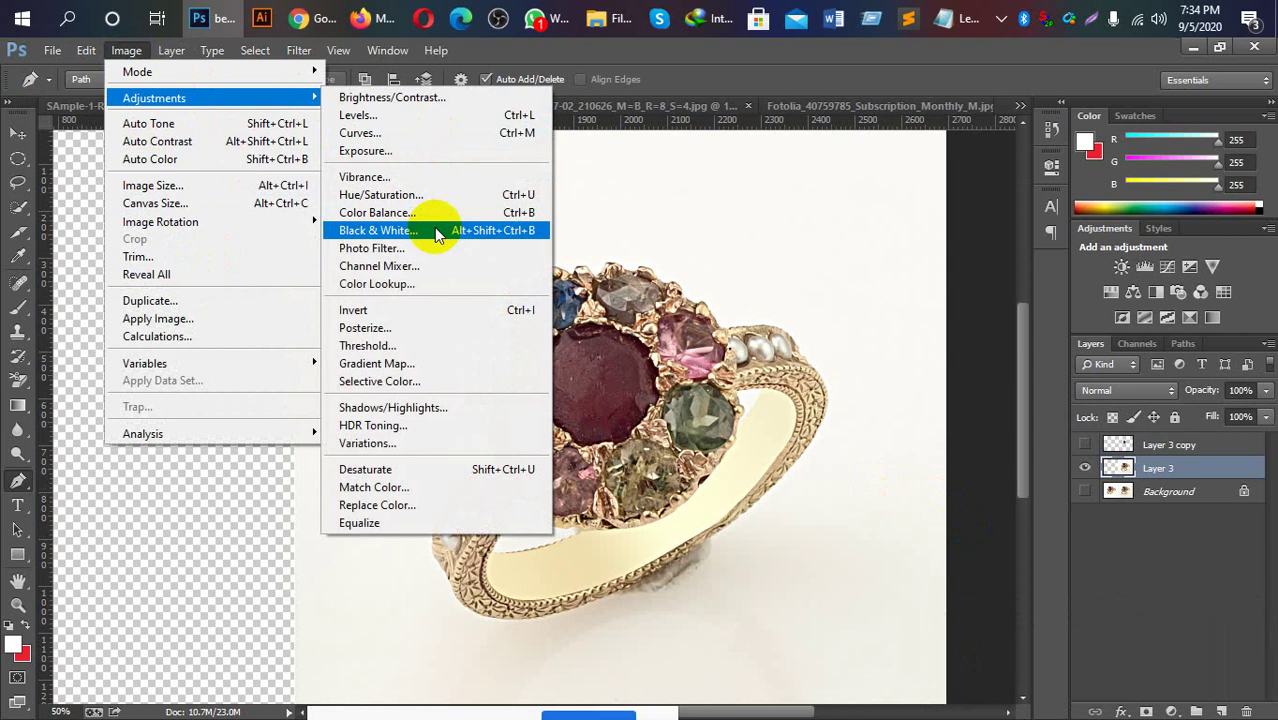
Open Selective Color and add yellow to the Reds range.
left_click(418, 381)
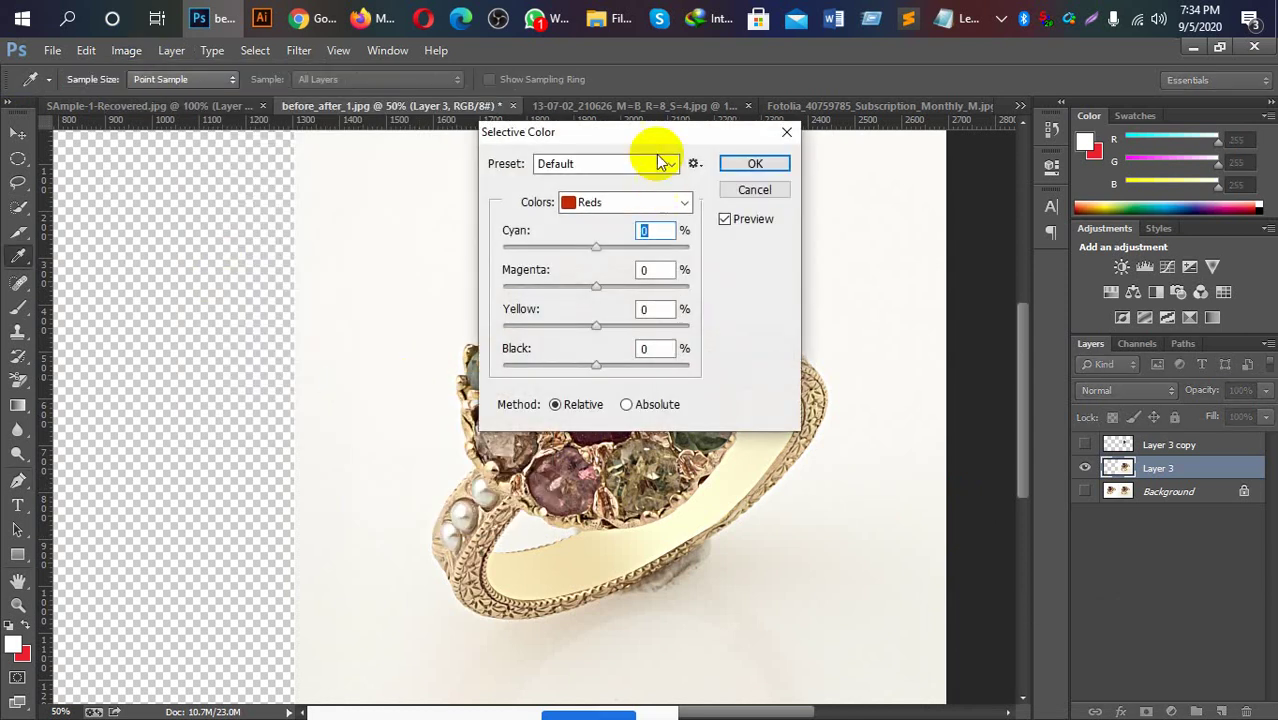
left_click_drag(648, 132, 230, 135)
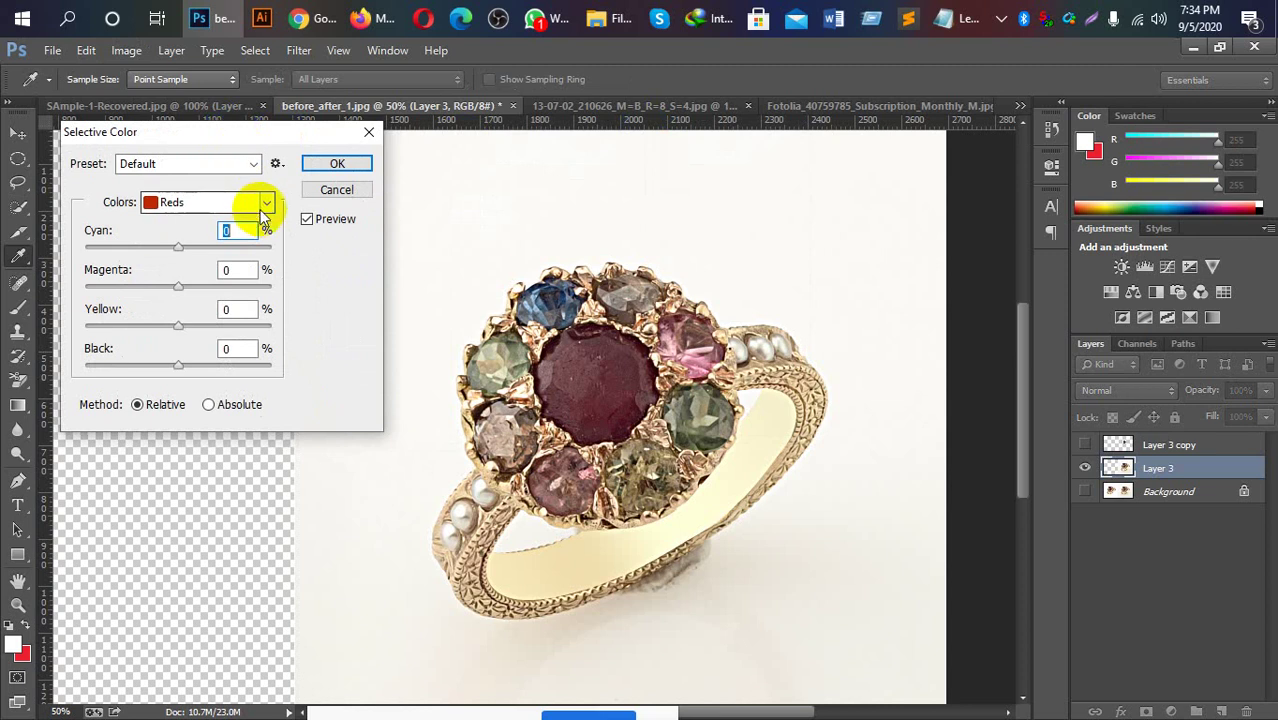
left_click(266, 203)
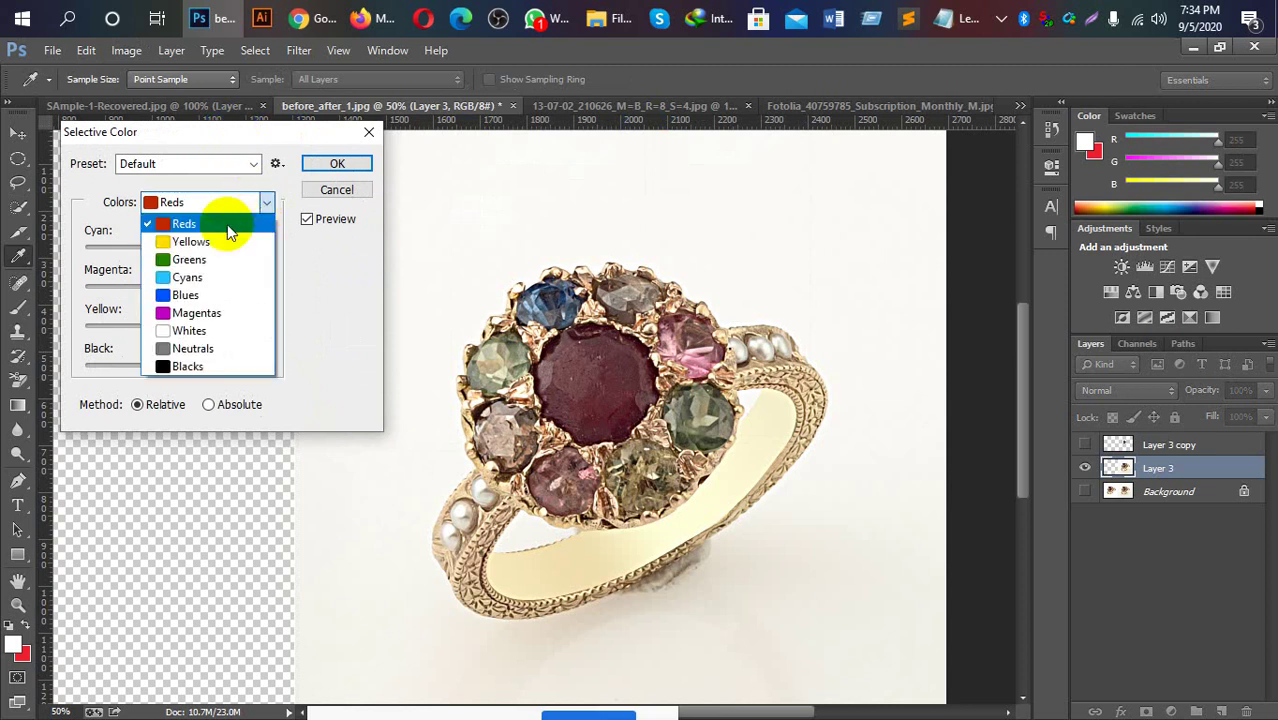
left_click(227, 224)
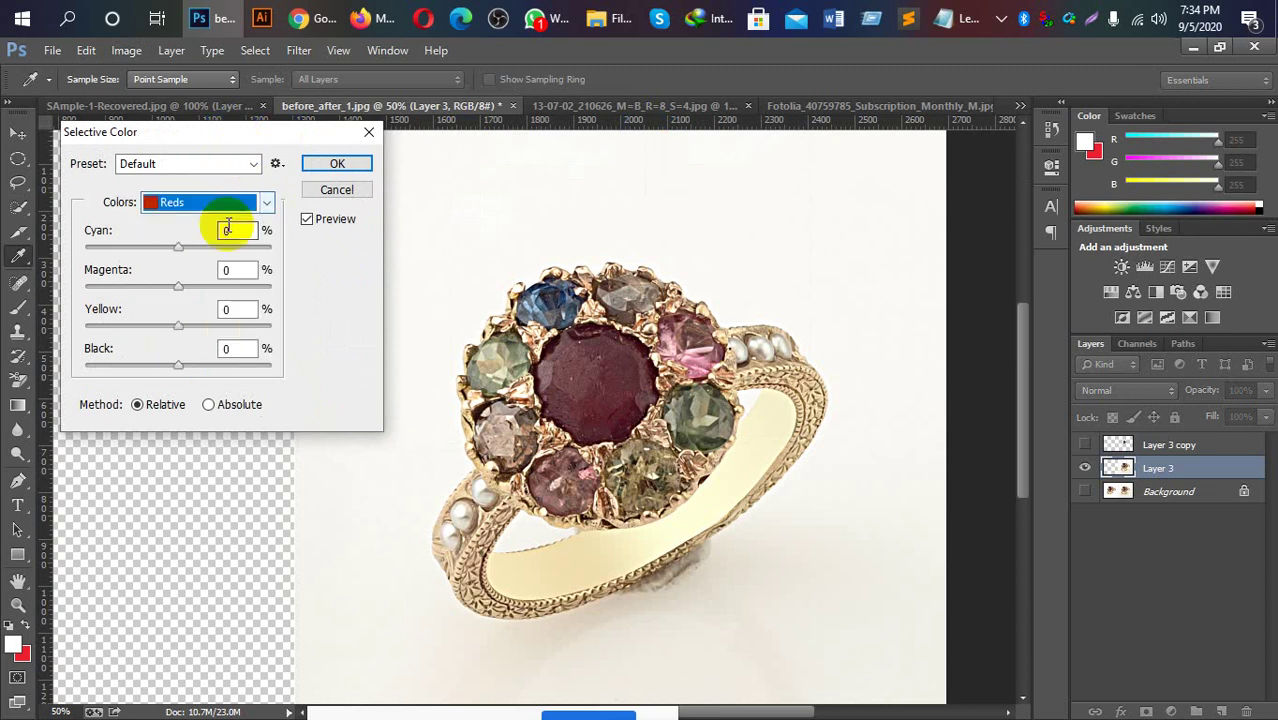
mouse_move(177, 328)
left_mouse_down()
mouse_move(254, 330)
mouse_move(144, 347)
mouse_move(220, 354)
mouse_move(94, 351)
mouse_move(282, 362)
left_mouse_up()
Set the Yellows range to Yellow +90 and Magenta +11 for a richer gold.
left_click(262, 202)
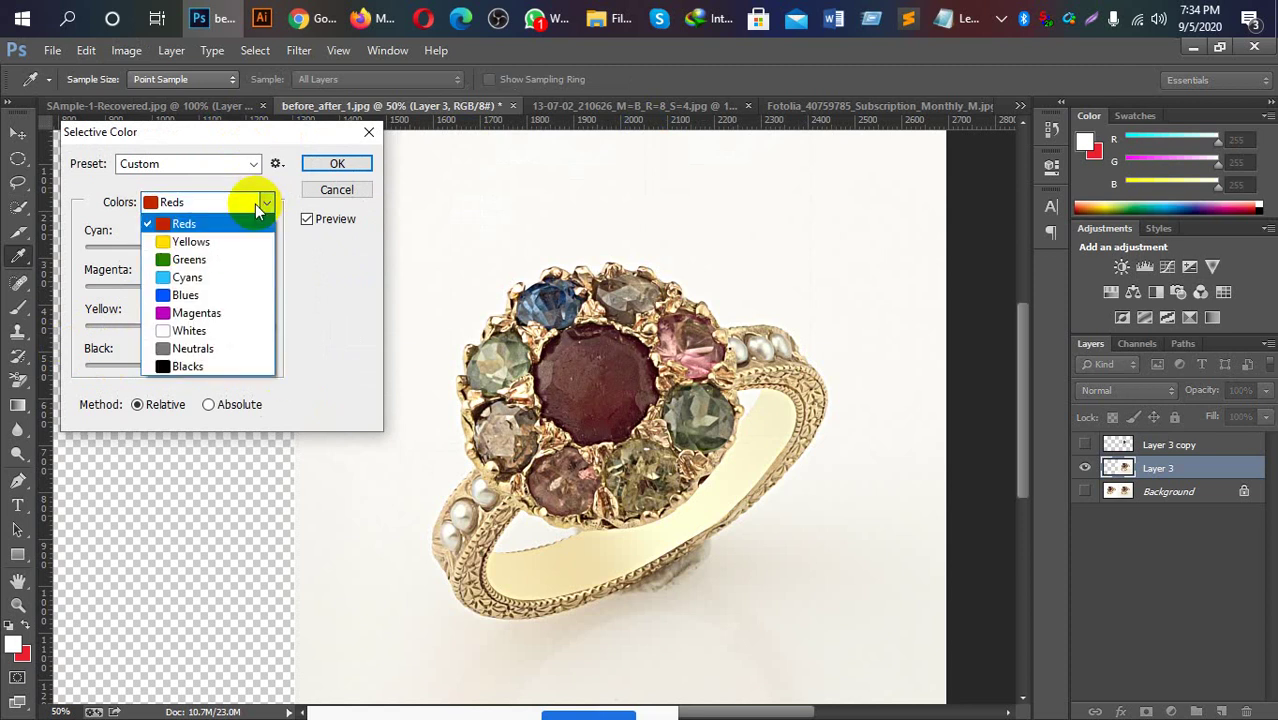
left_click(222, 241)
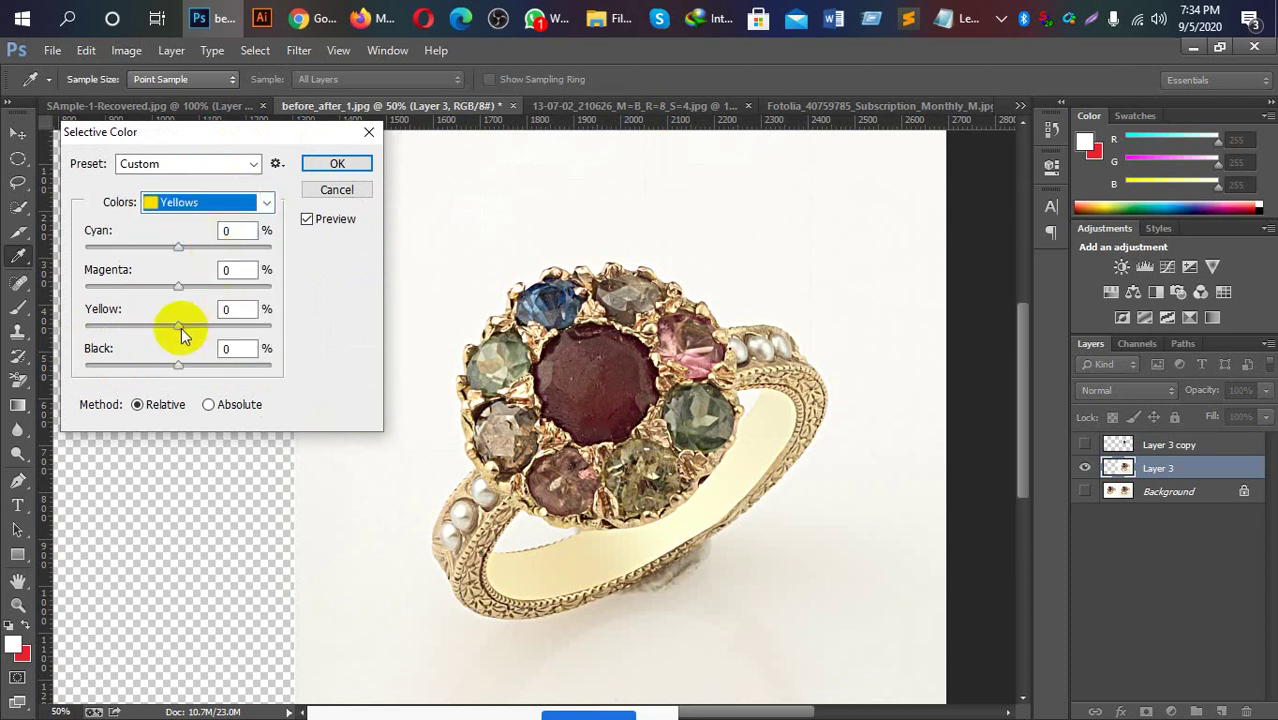
mouse_move(181, 328)
left_mouse_down()
mouse_move(258, 344)
mouse_move(57, 343)
mouse_move(265, 354)
left_mouse_up()
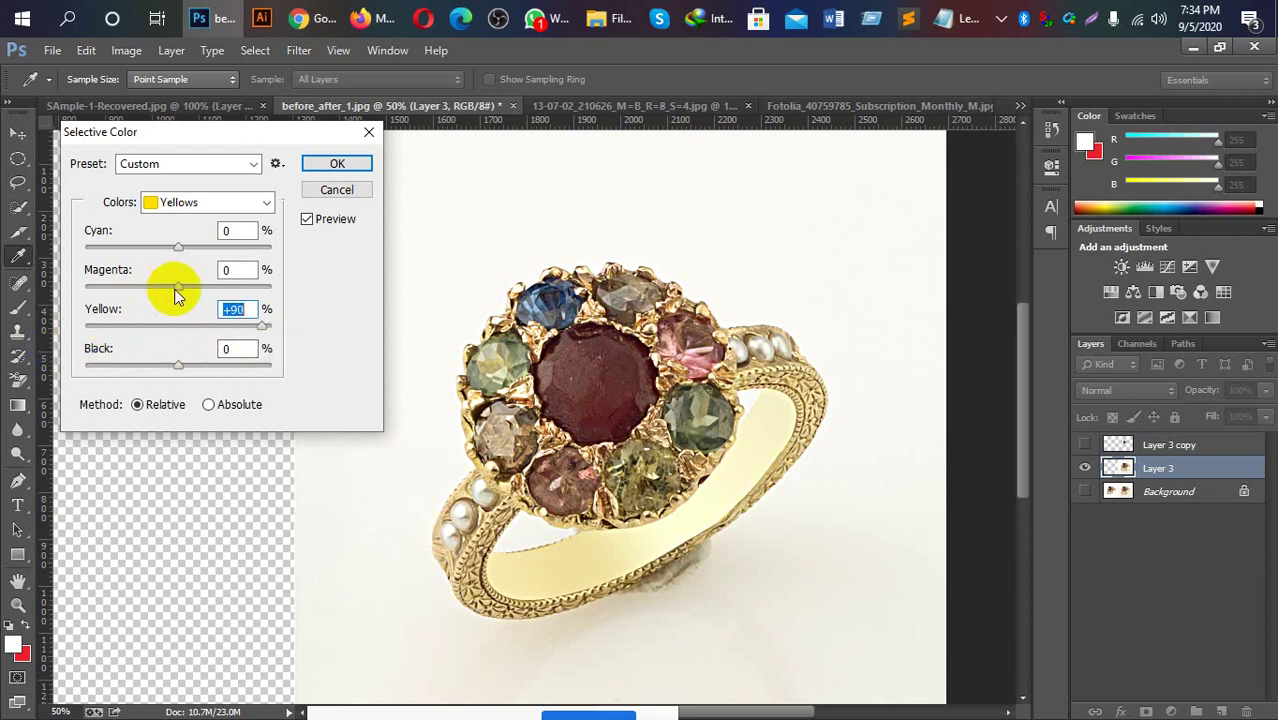
left_click_drag(177, 287, 189, 292)
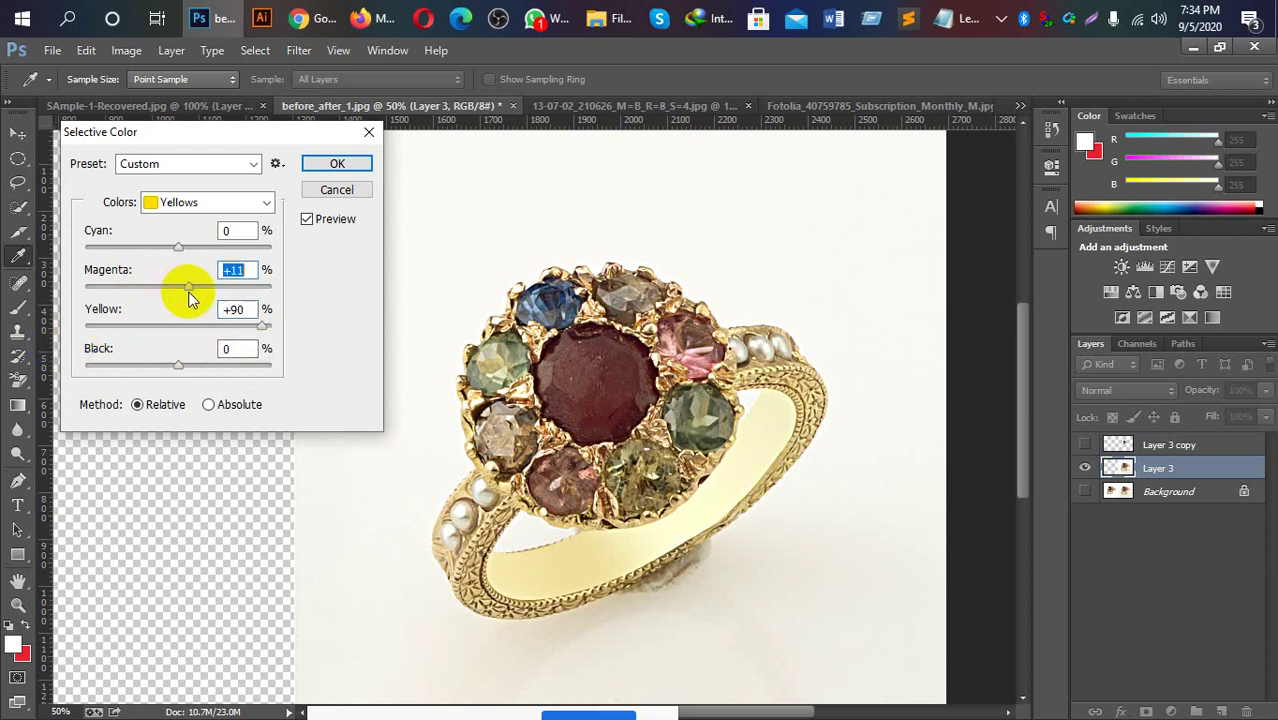
mouse_move(310, 18)
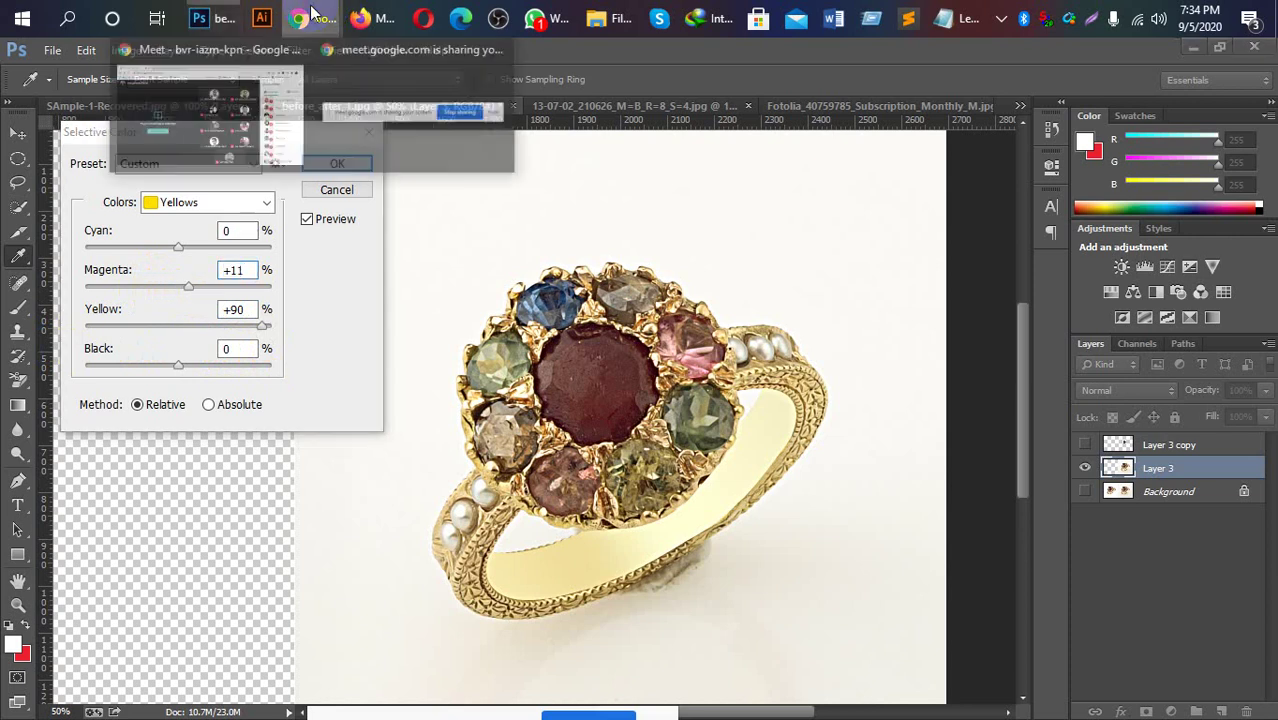
Check the Google Meet chat messages, then return to Photoshop.
left_click(225, 90)
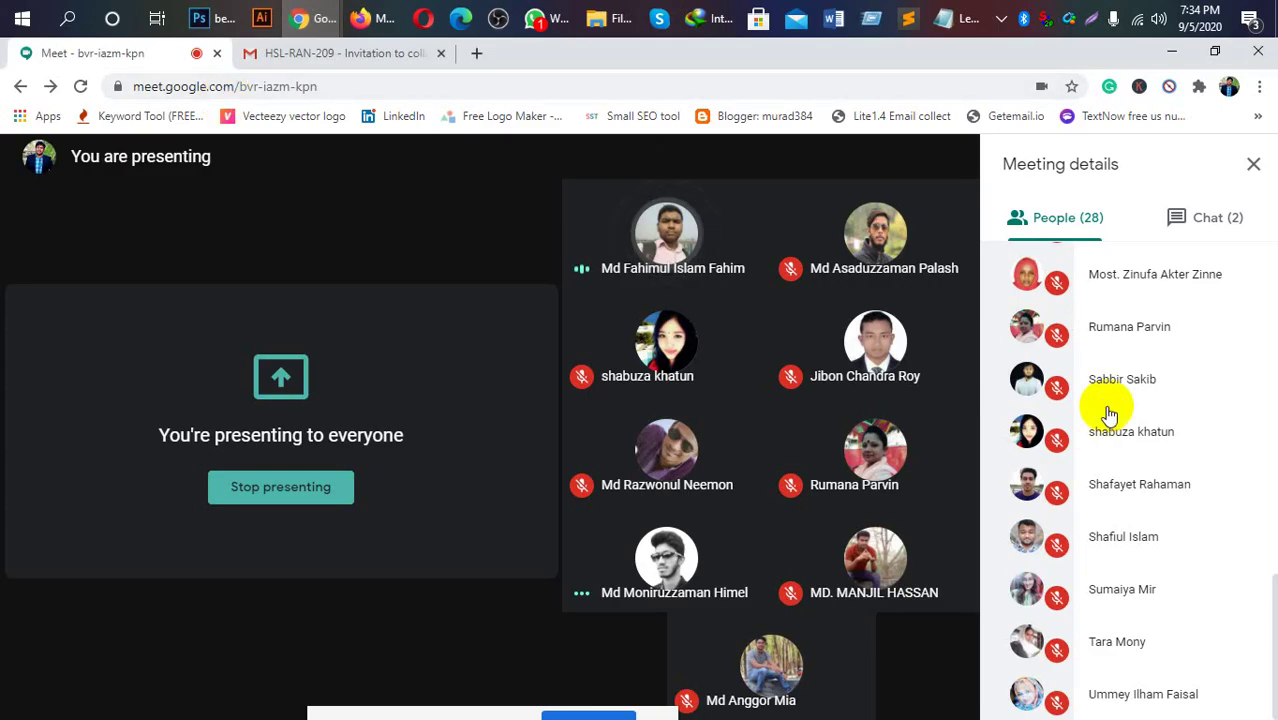
scroll(1122, 400, "up", 4)
scroll(1125, 390, "up", 3)
scroll(1130, 370, "up", 4)
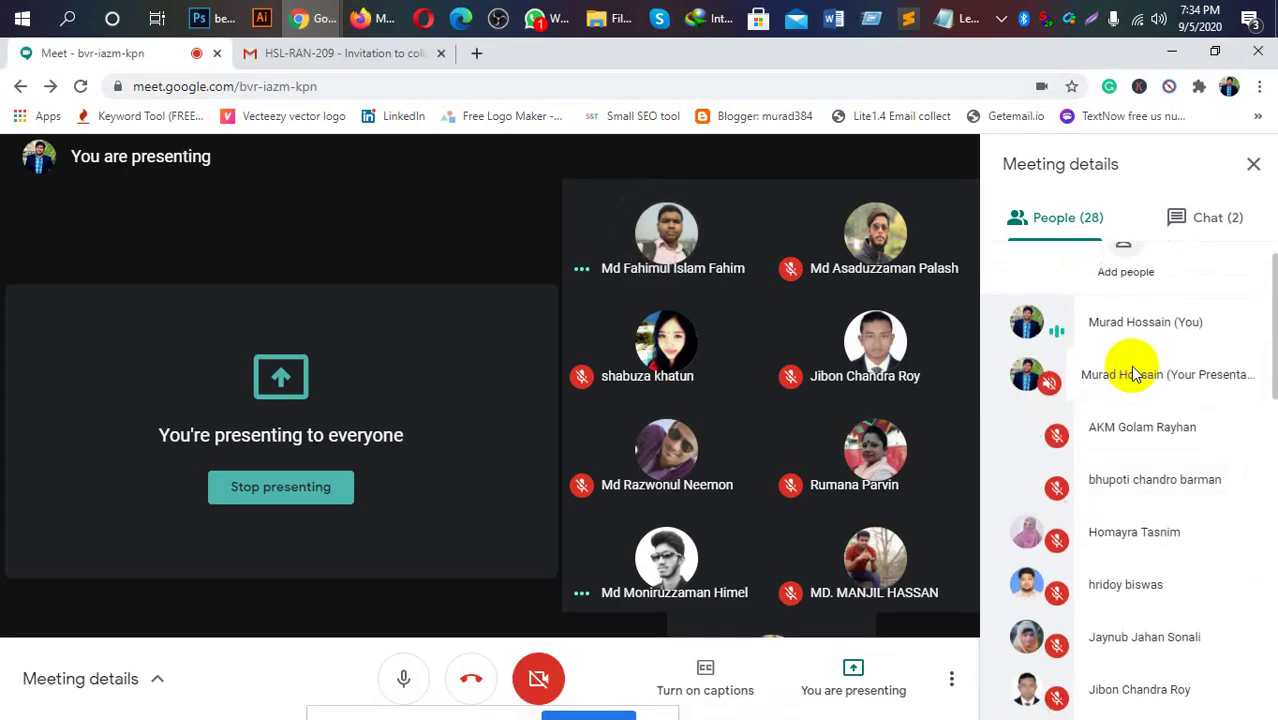
left_click(1220, 226)
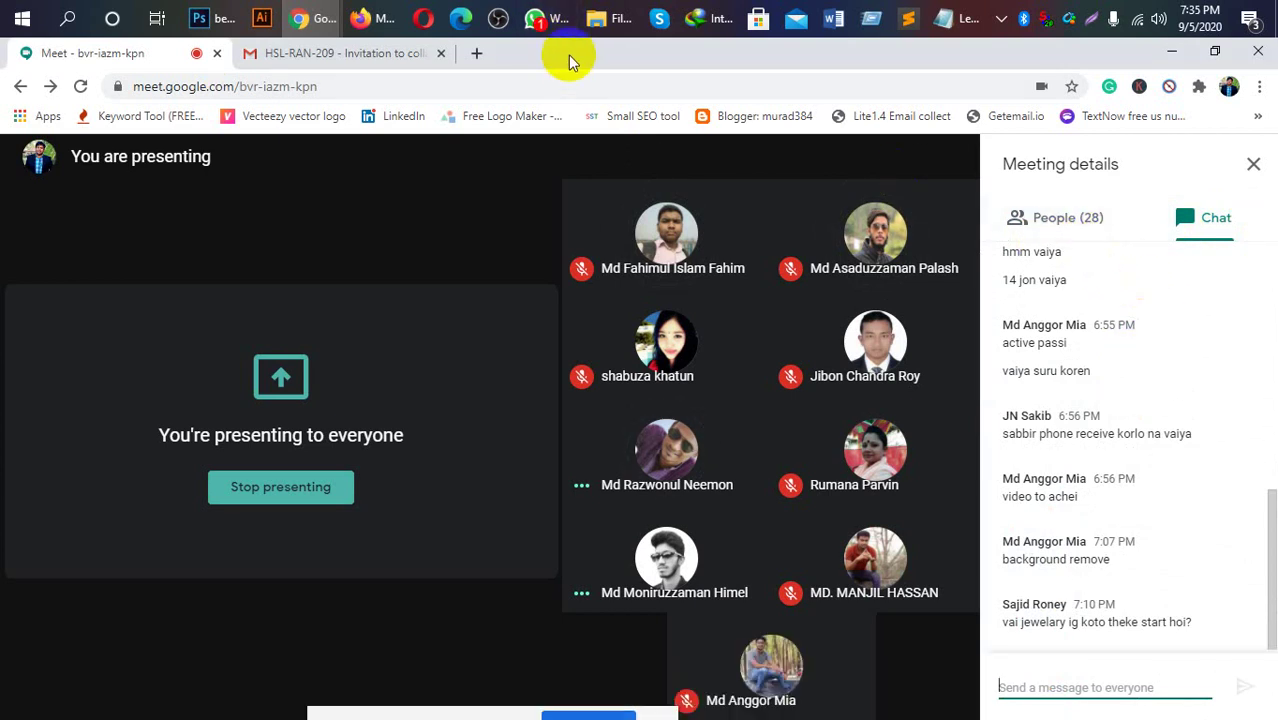
left_click(199, 18)
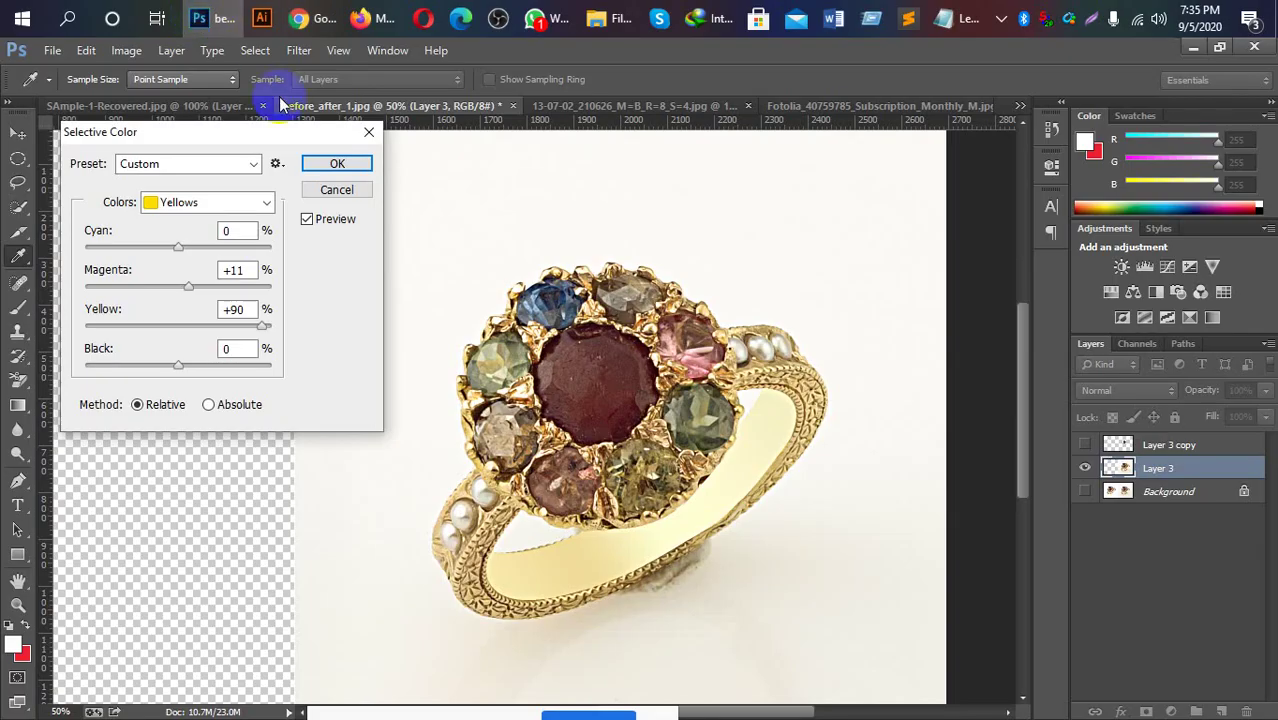
Try Yellow +36 in the Blues range, then cancel the Selective Color adjustment.
left_click(233, 310)
left_click(251, 202)
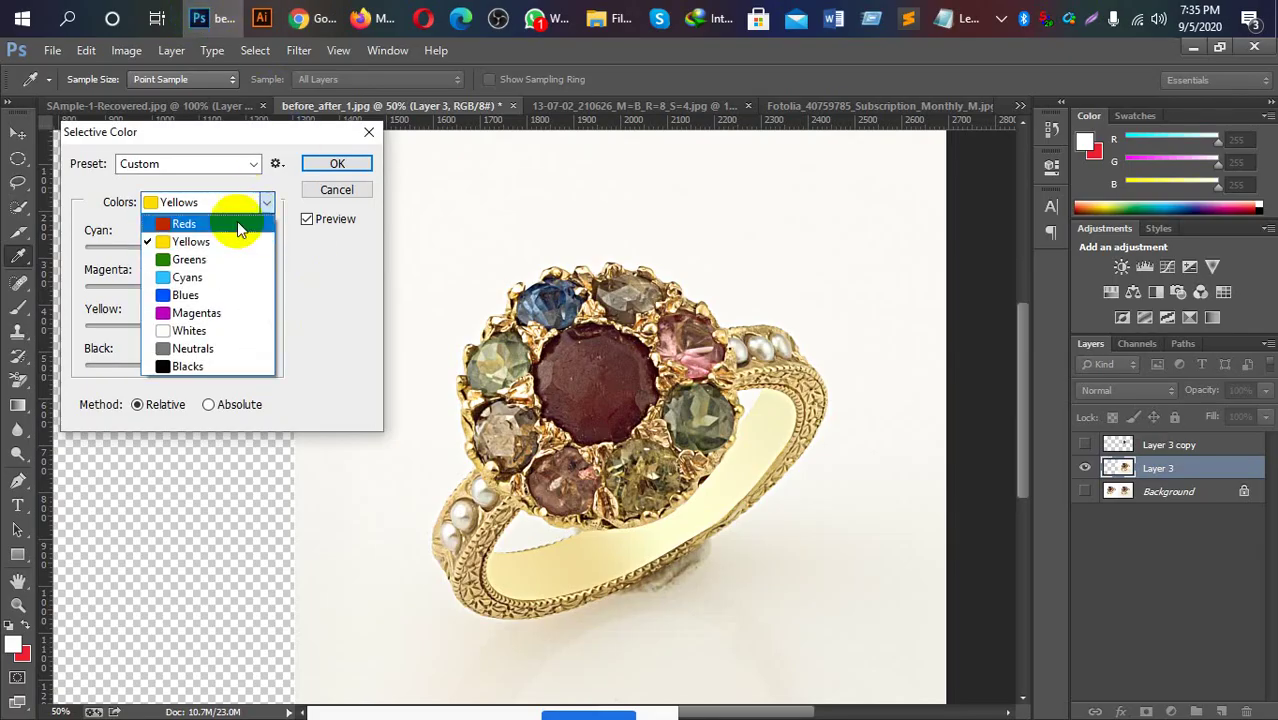
left_click(223, 303)
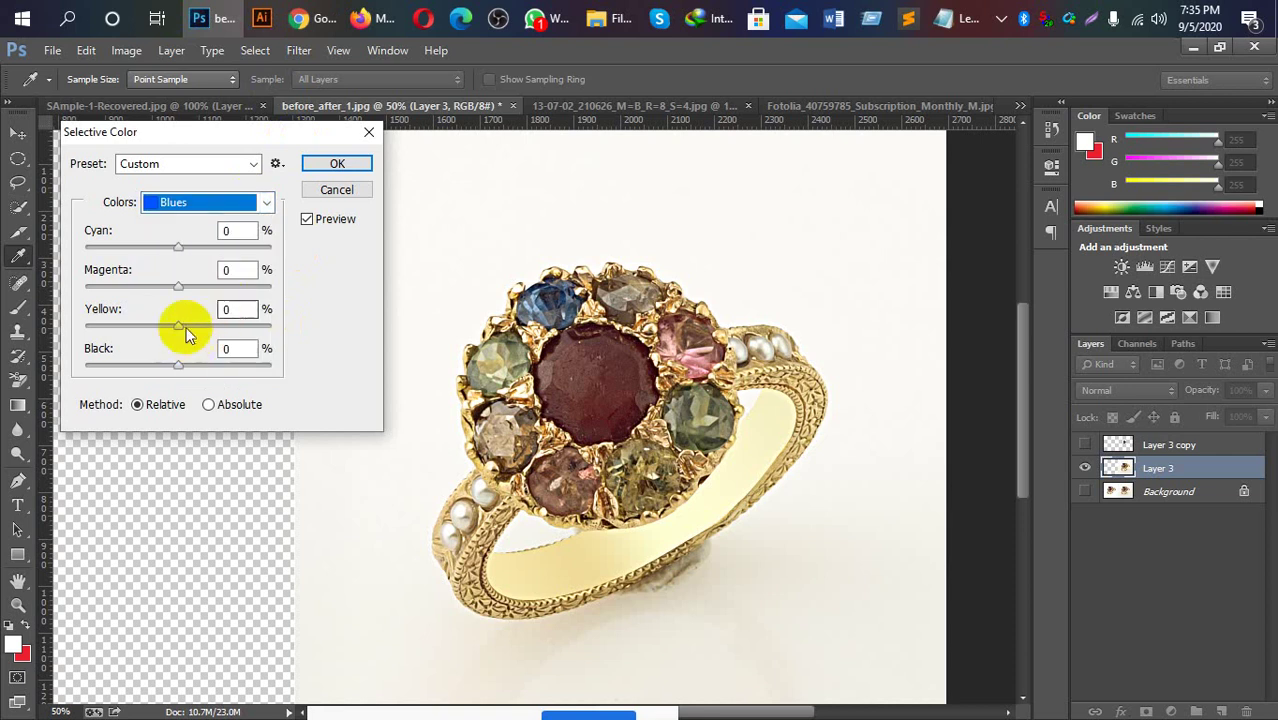
mouse_move(180, 326)
left_mouse_down()
mouse_move(266, 335)
mouse_move(96, 345)
left_mouse_up()
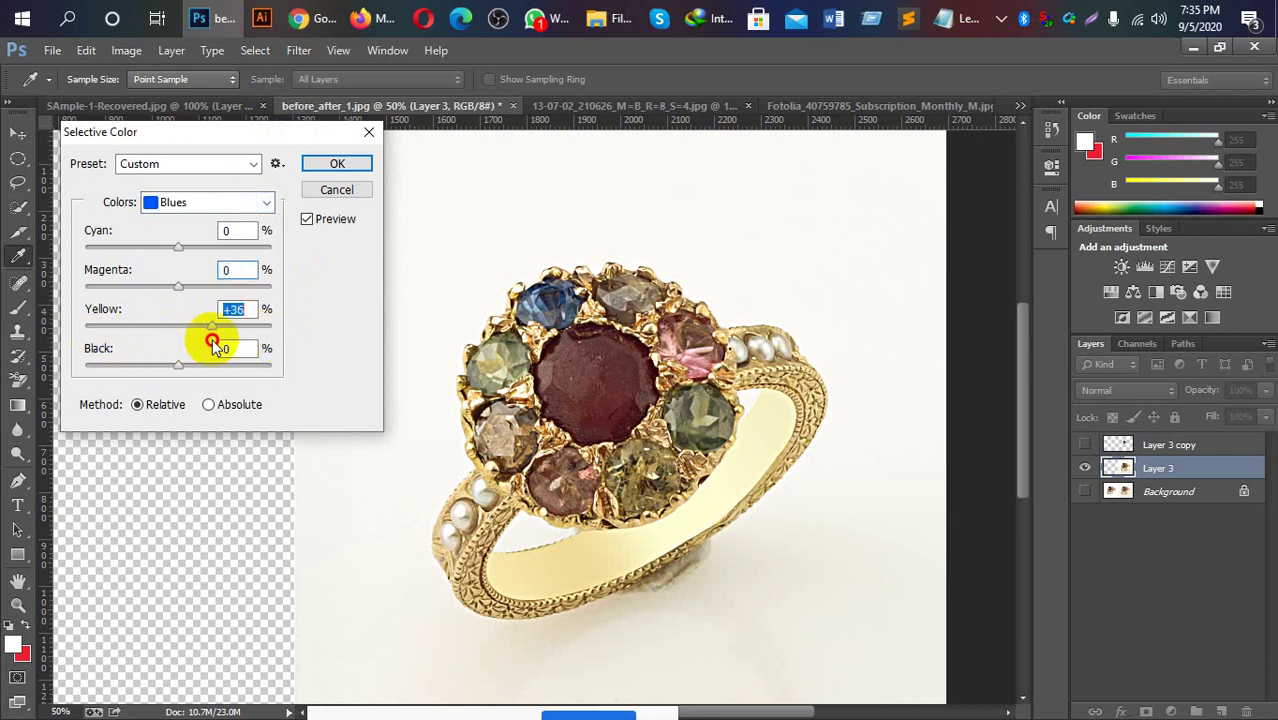
left_click_drag(96, 345, 212, 340)
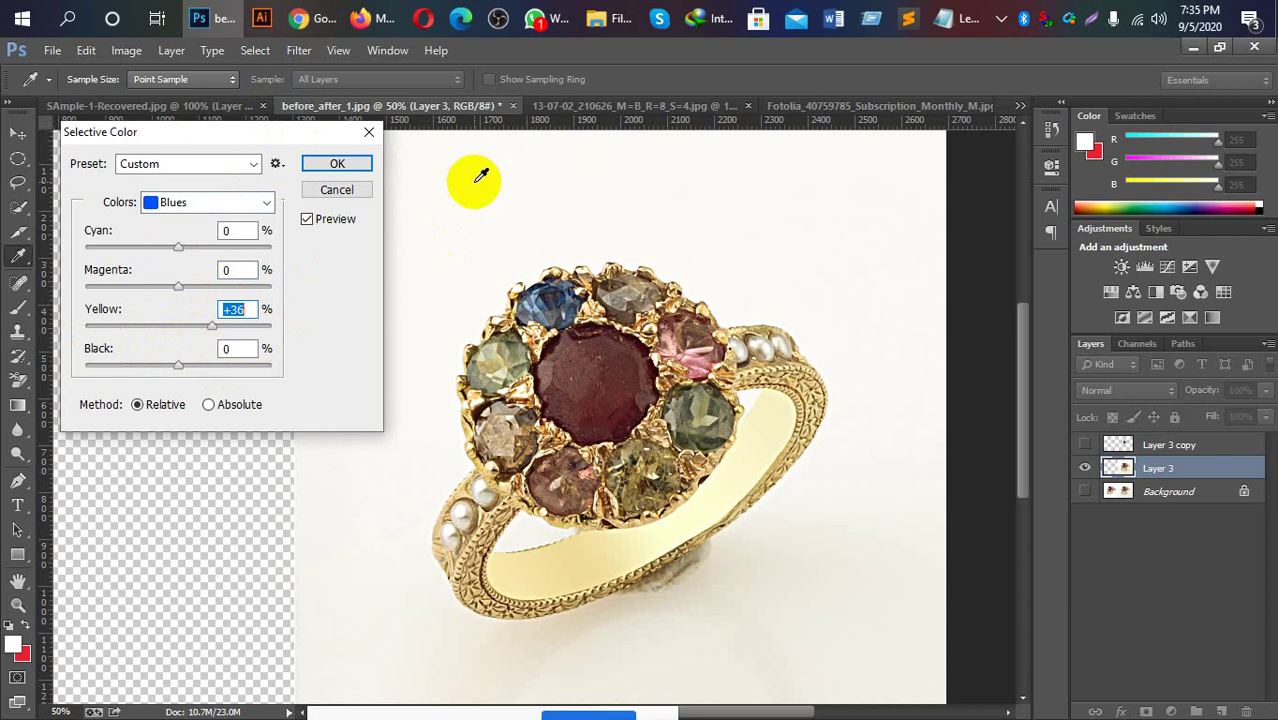
left_click(370, 133)
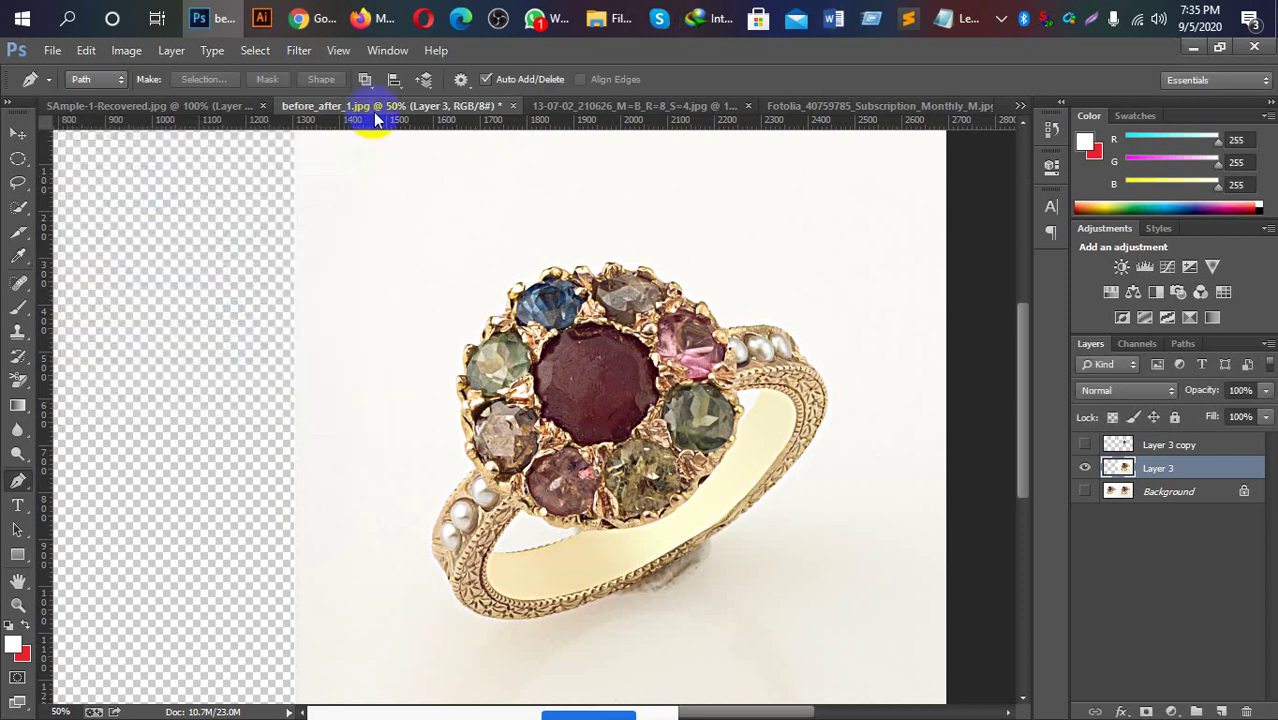
Delete the Layer 3 copy layer.
left_click(1085, 444)
left_click(1085, 444)
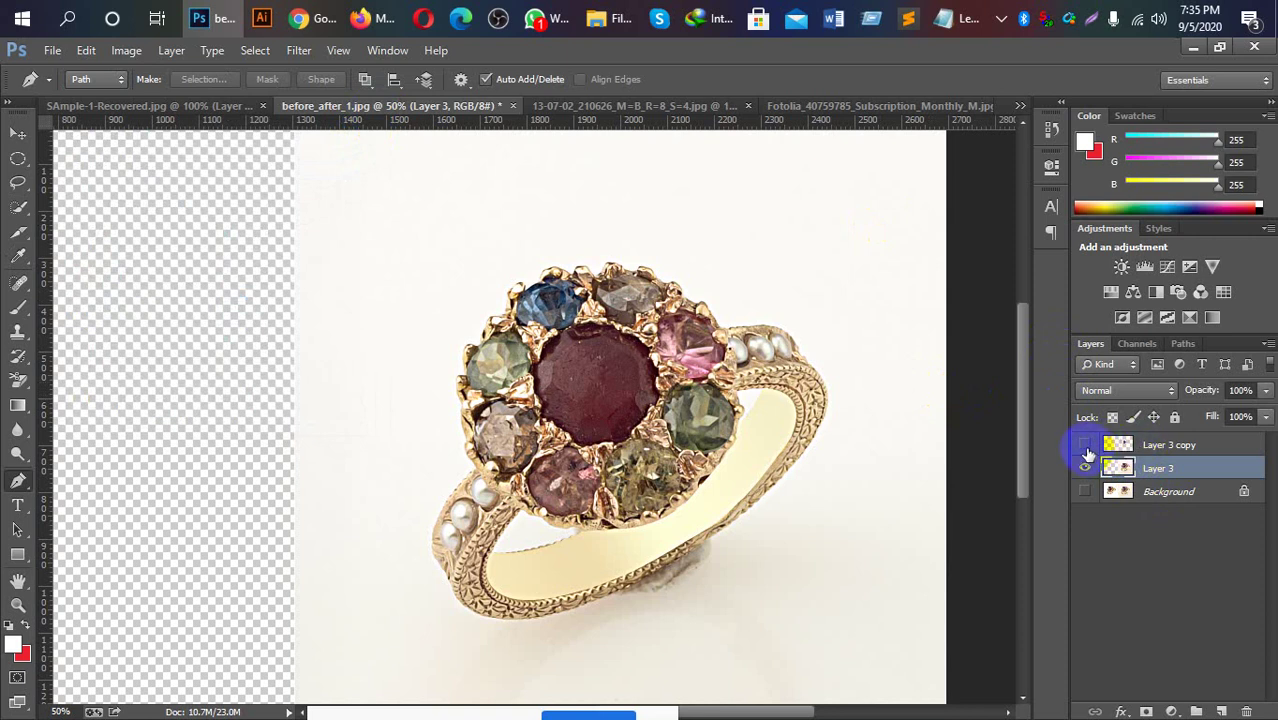
left_click(1198, 447)
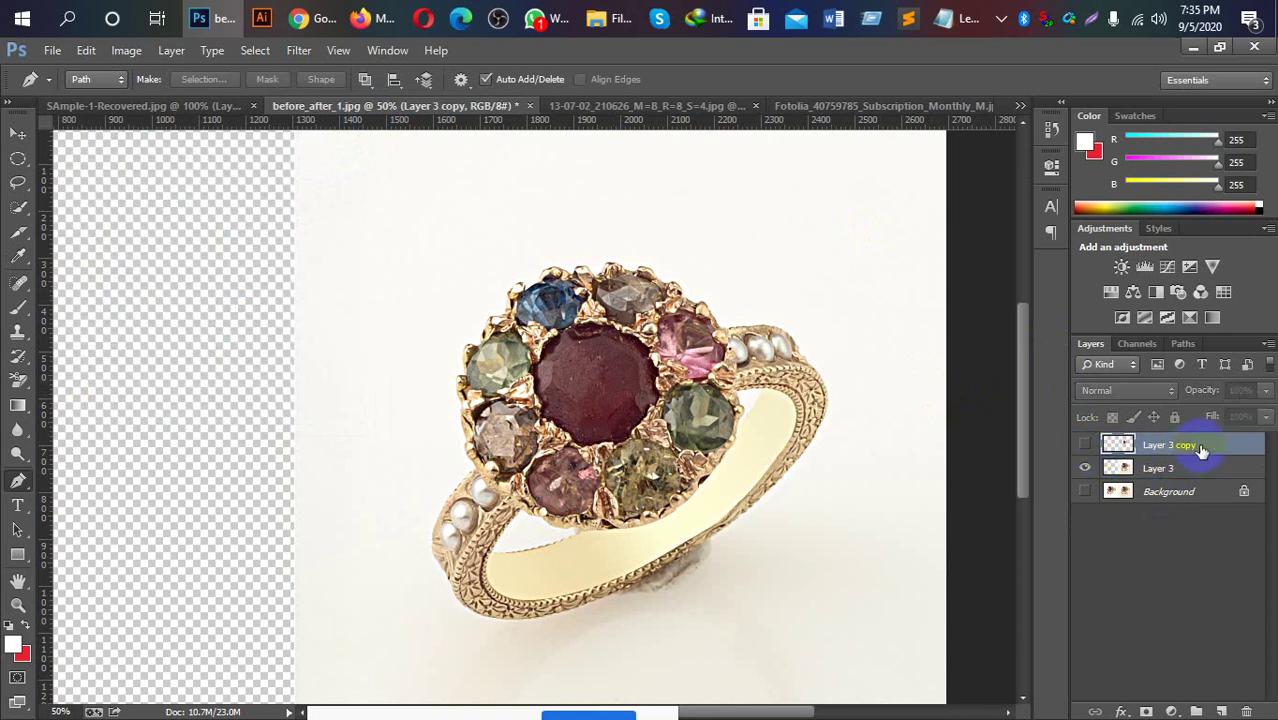
key("Delete")
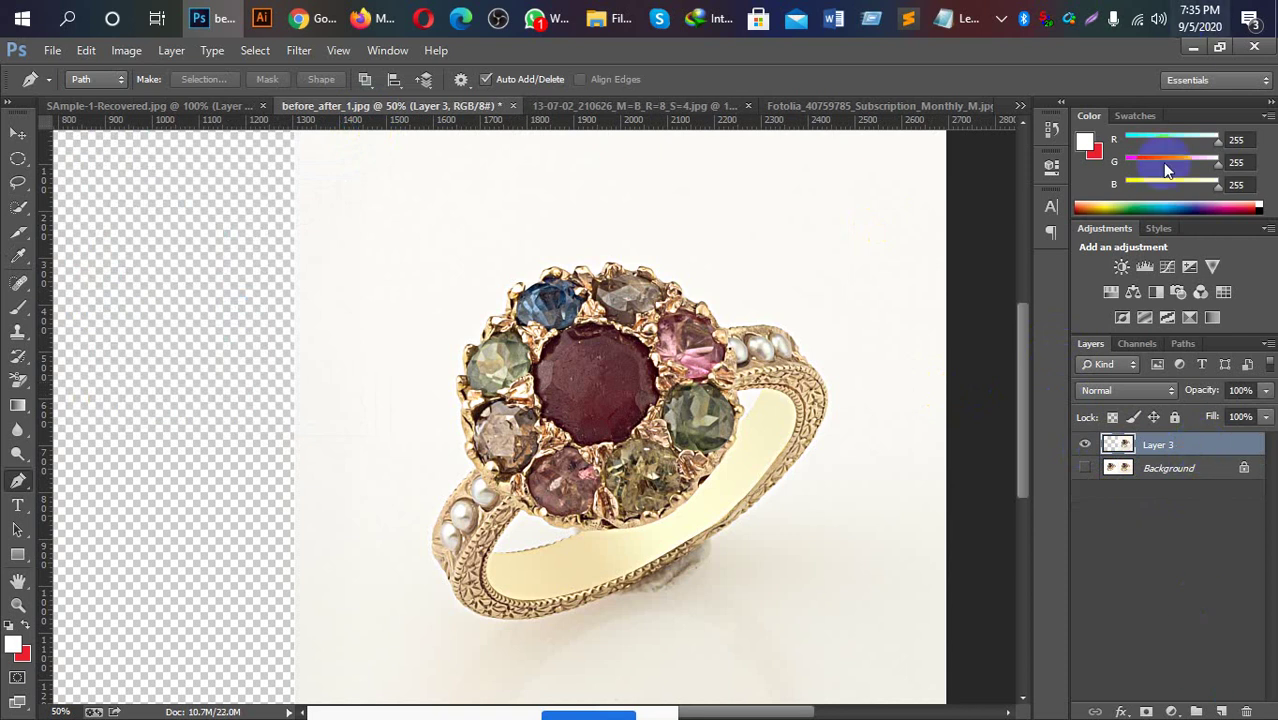
Compare Layer 3 against Background, zoom out, and leave Background hidden.
left_click(1085, 444)
left_click(1086, 472)
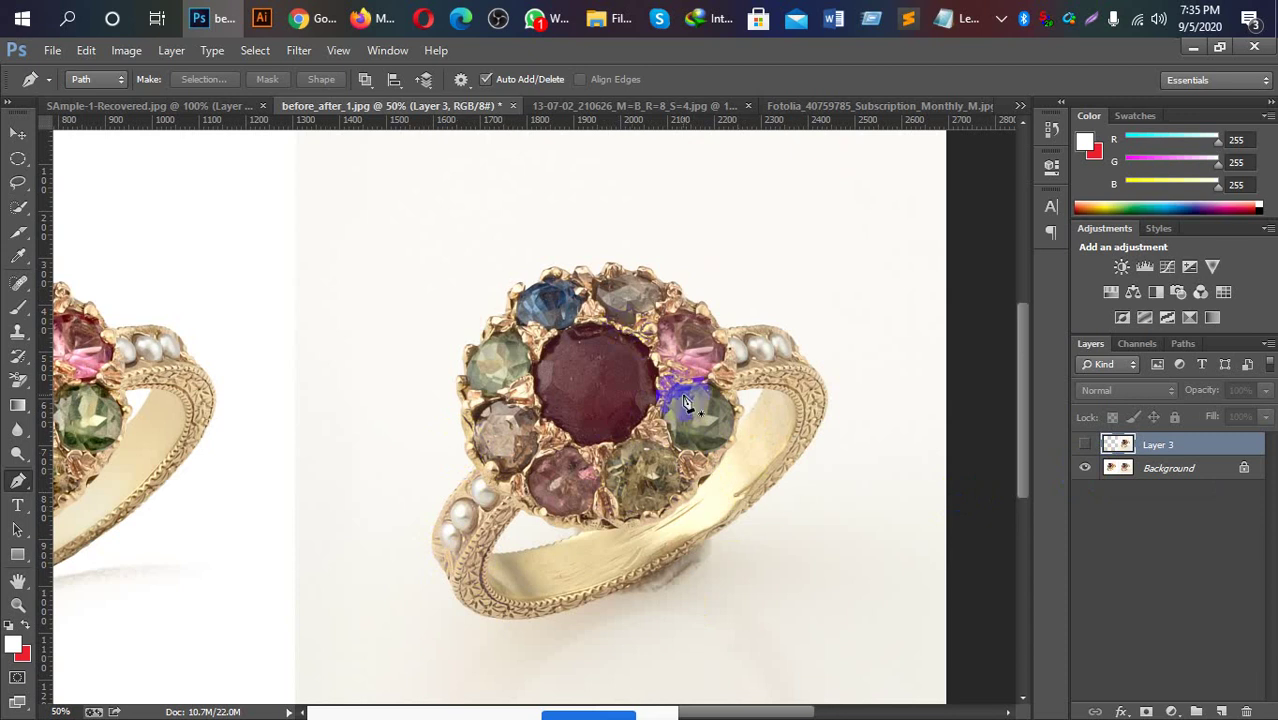
left_click(1085, 444)
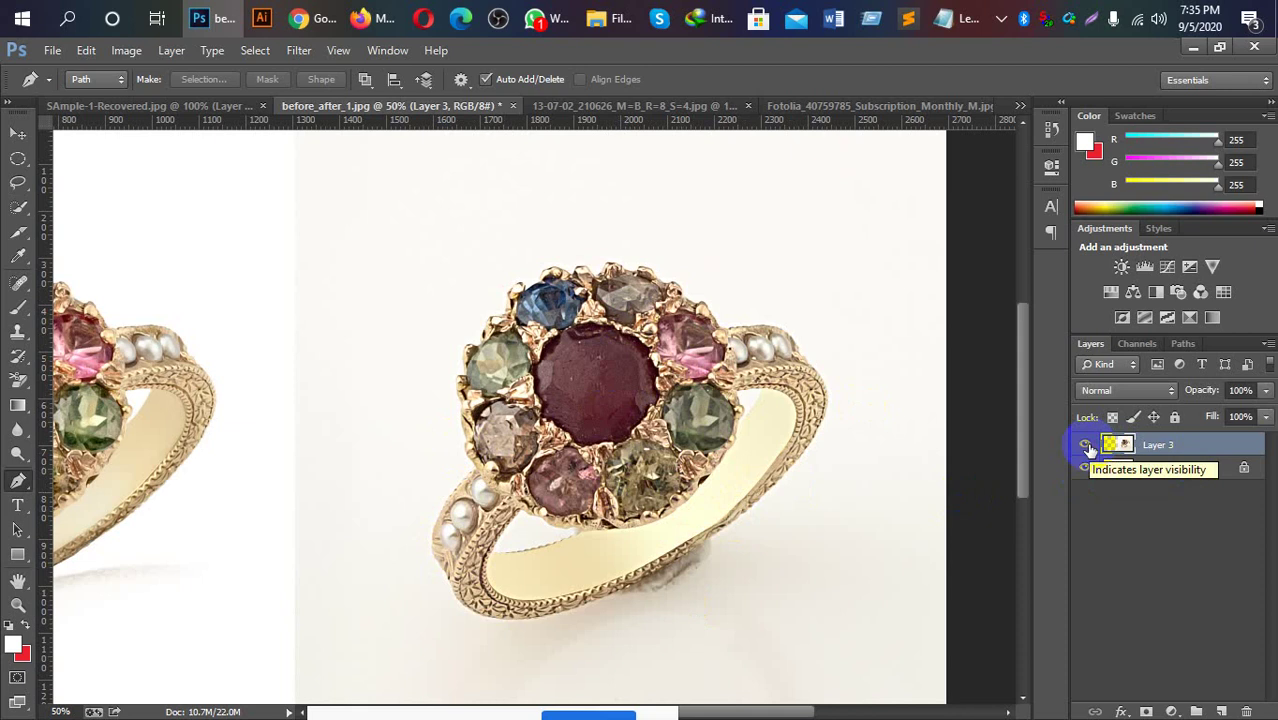
left_click(1086, 446)
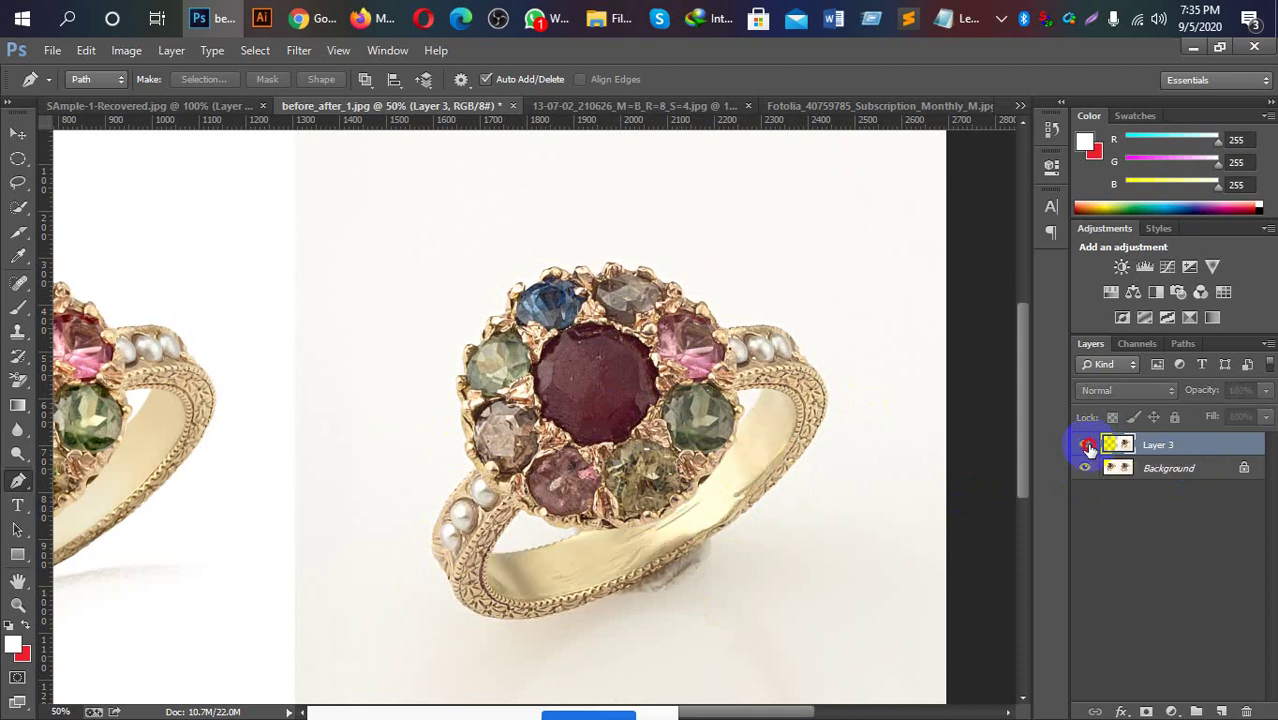
left_click(1086, 445)
key("ctrl+minus")
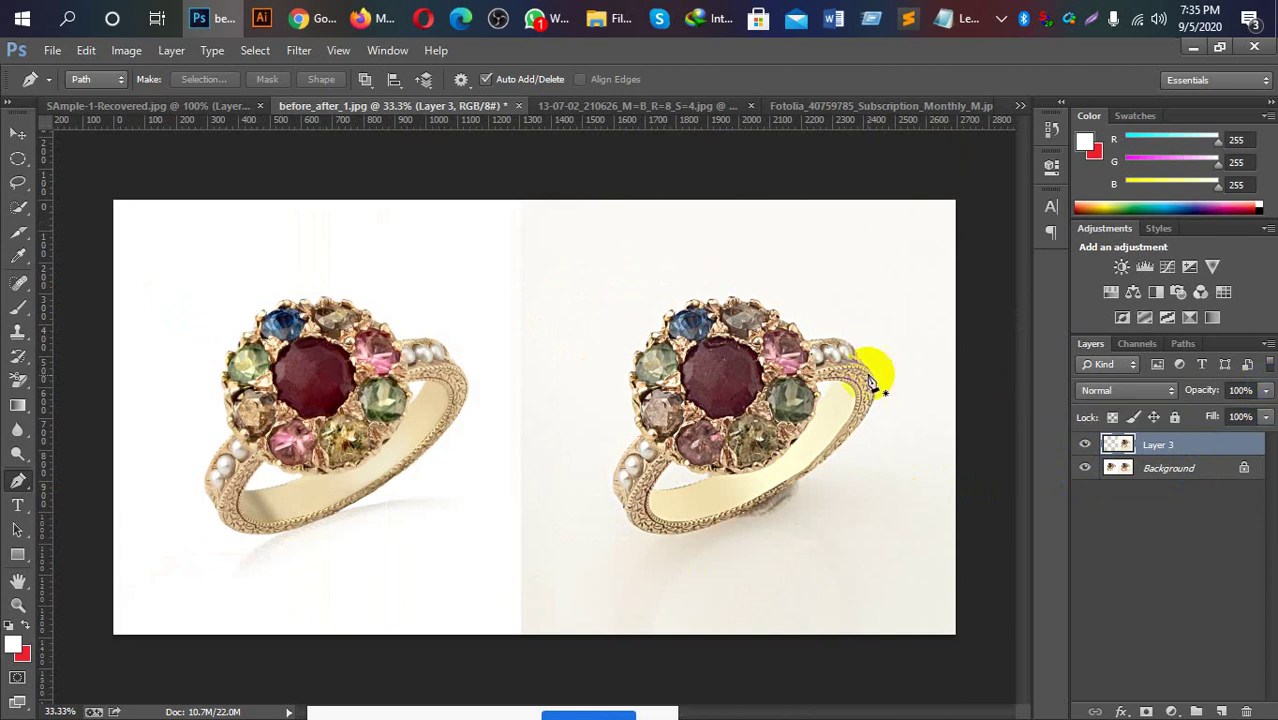
left_click(1086, 470)
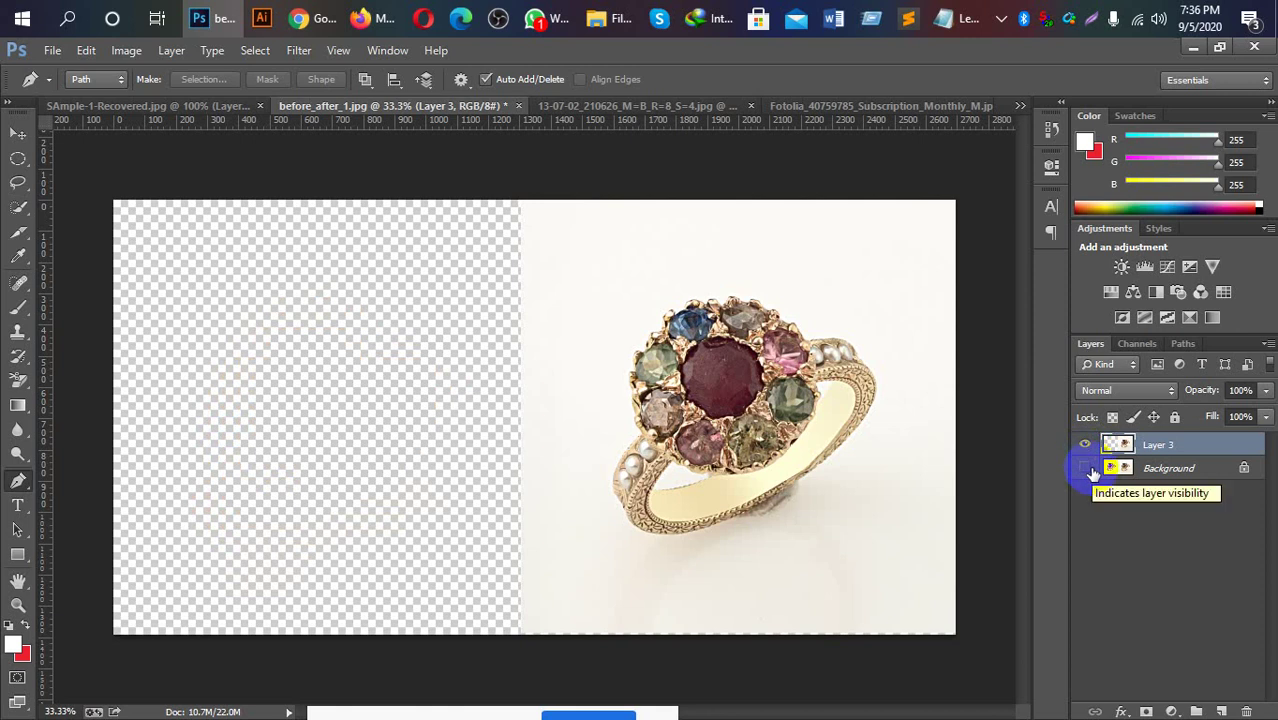
Look over the ruby ring photo, then bring the Fotolia heart-diamond ring document forward.
left_click(576, 110)
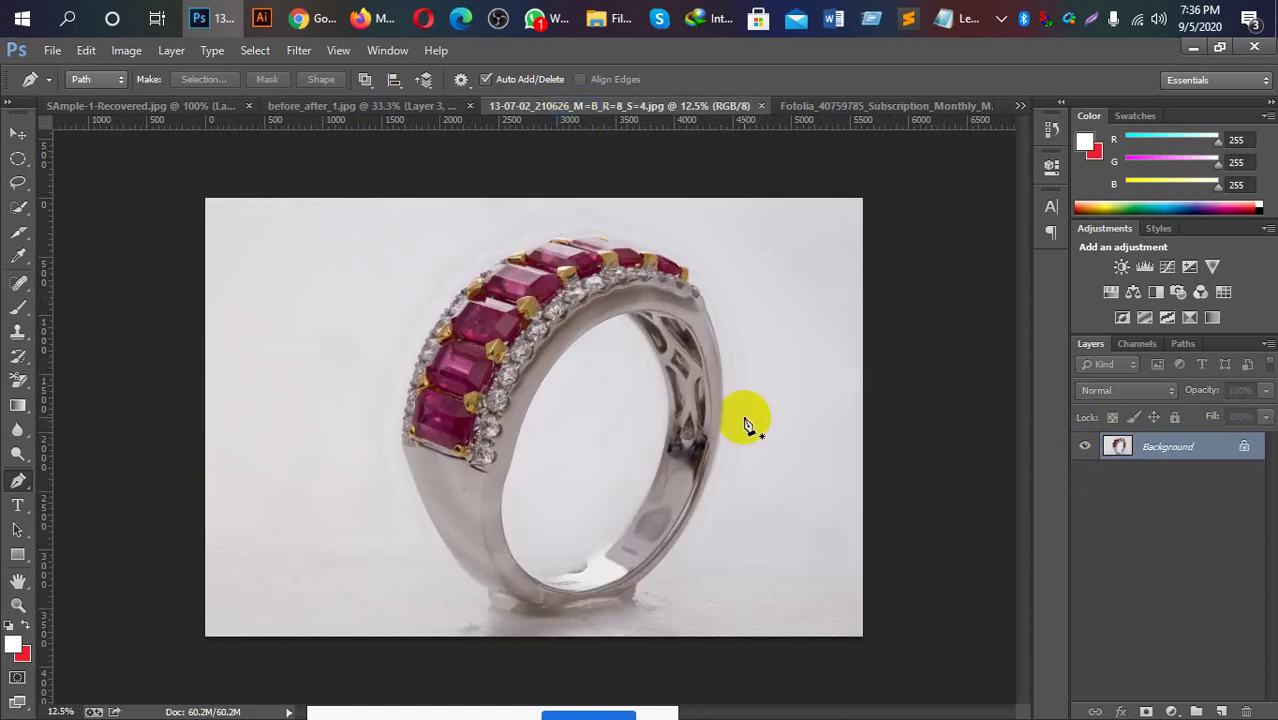
key("ctrl+plus")
key("ctrl+plus")
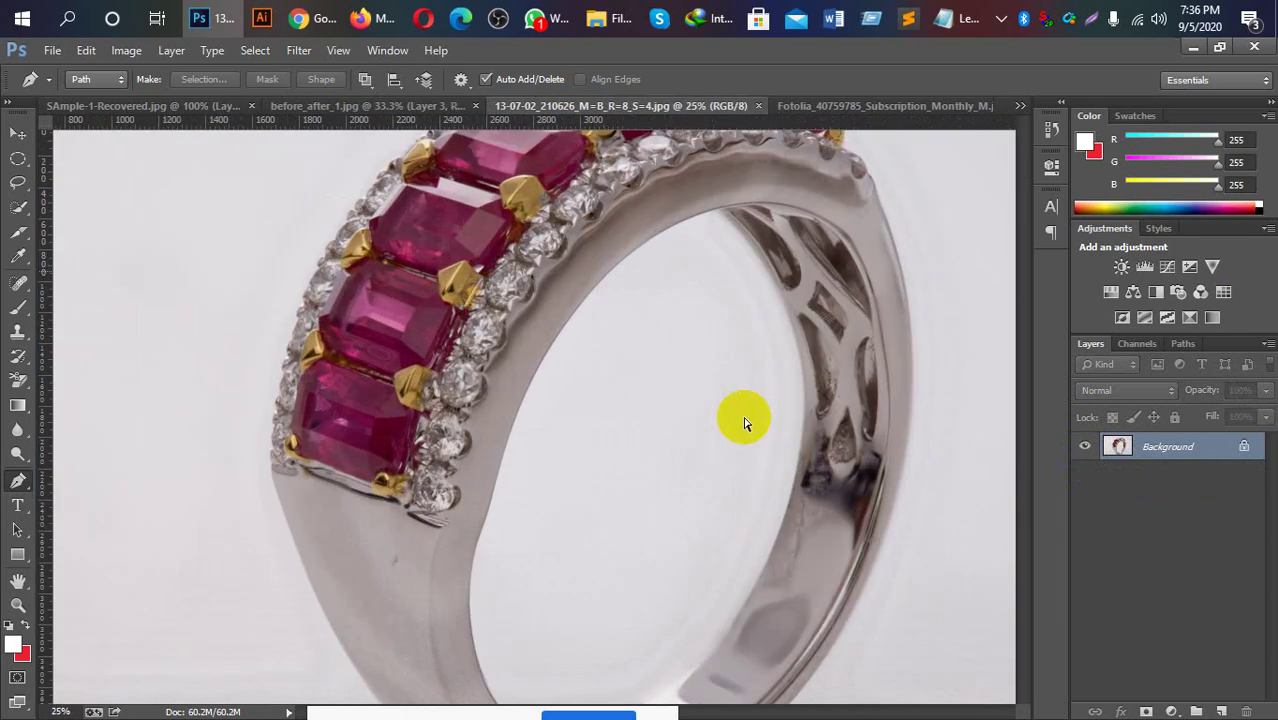
key("ctrl+minus")
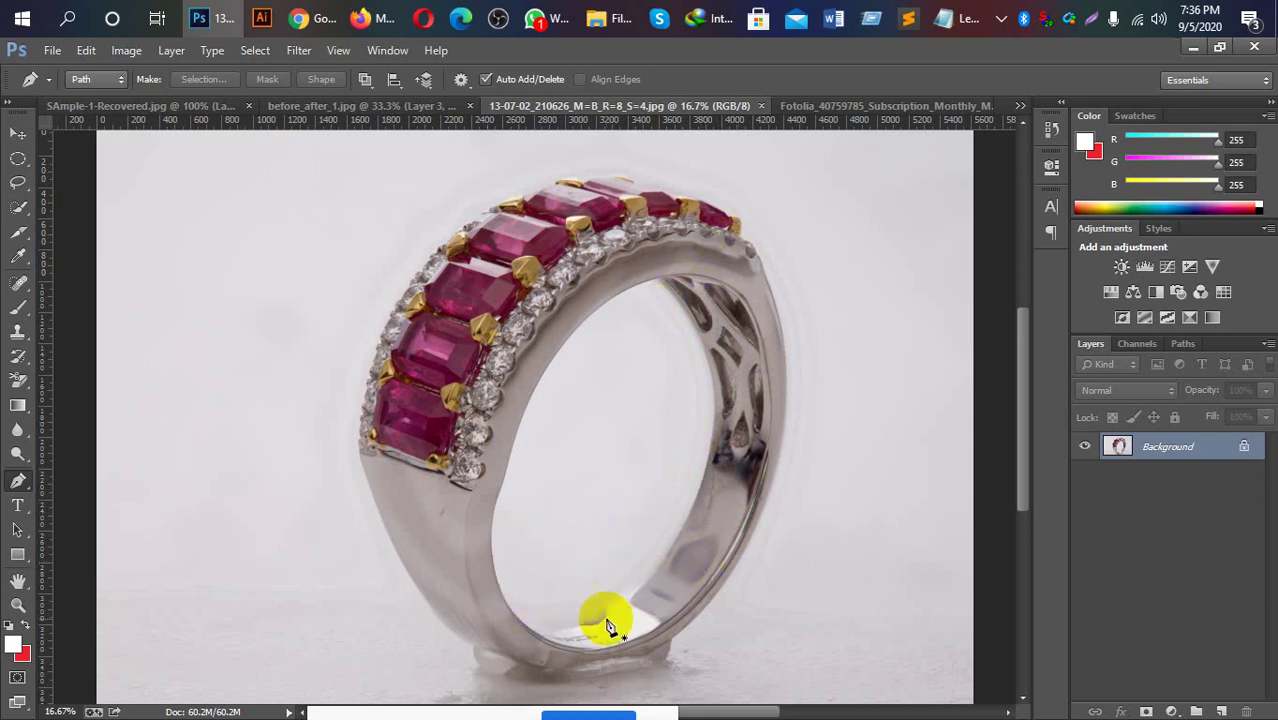
left_click(748, 316)
left_click(820, 105)
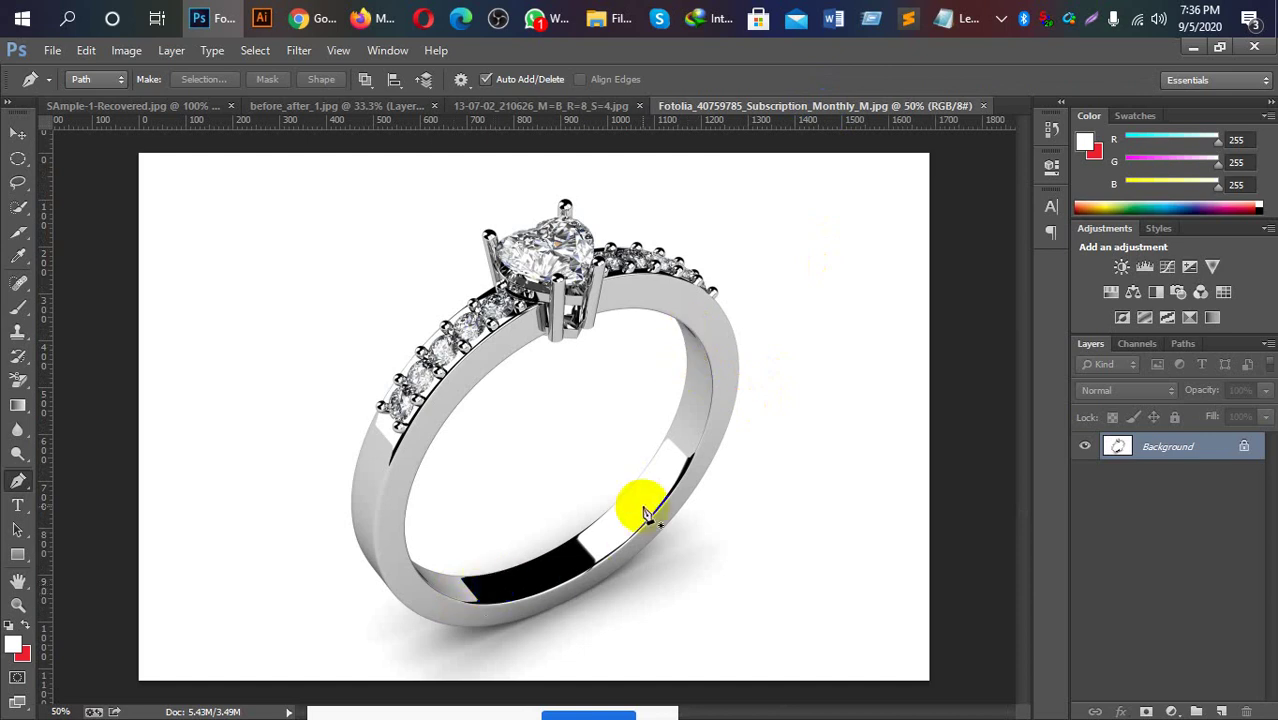
Browse between the before/after comparison and the ruby ring photo.
left_click(562, 588)
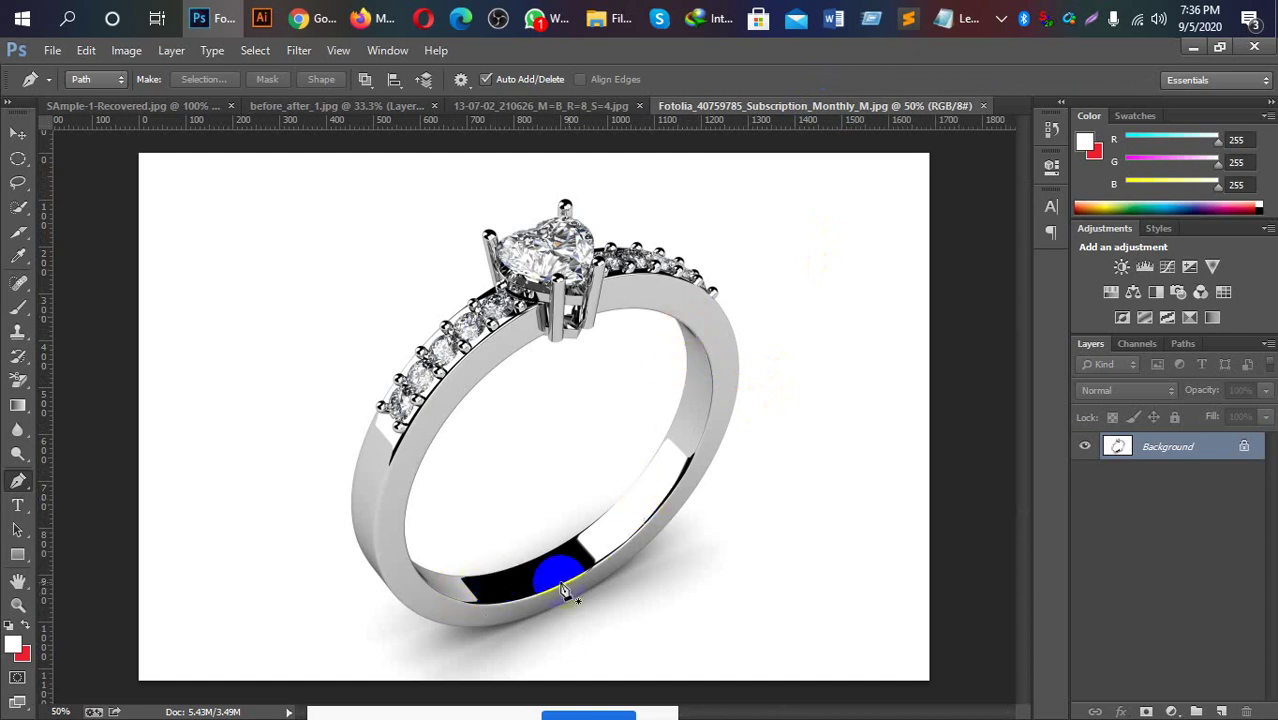
left_click(453, 590)
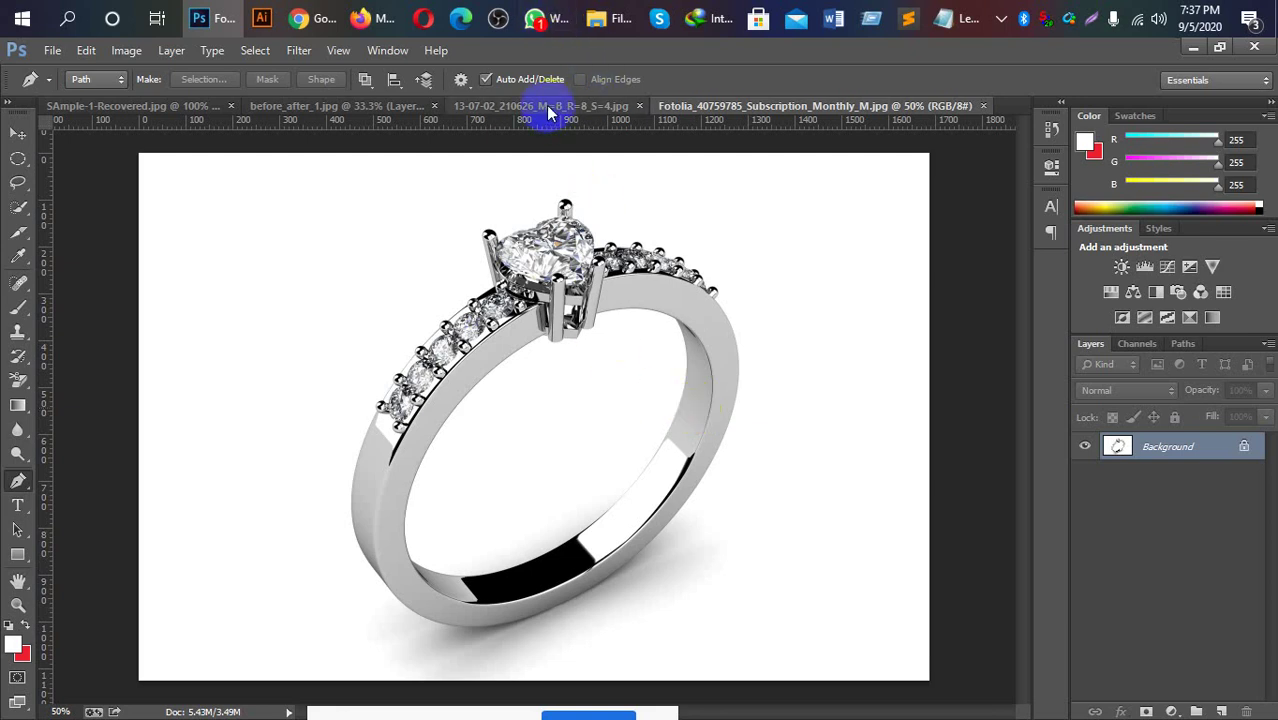
left_click(562, 148)
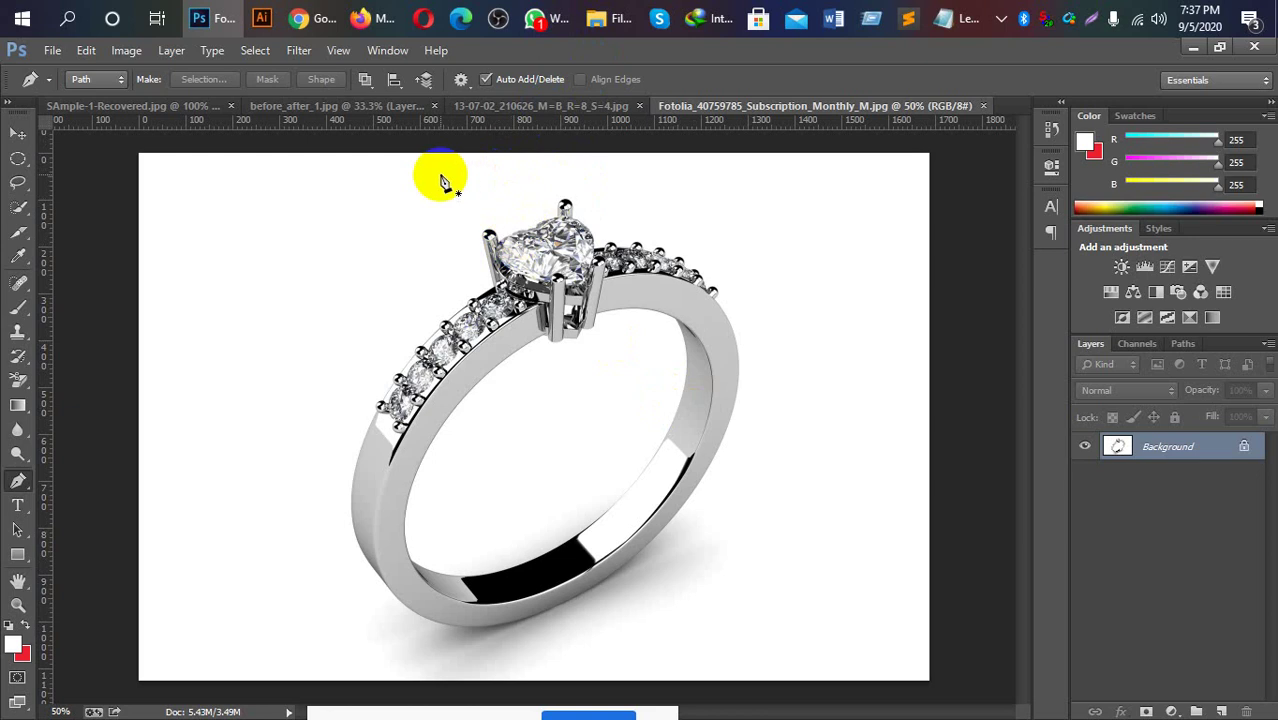
left_click(335, 111)
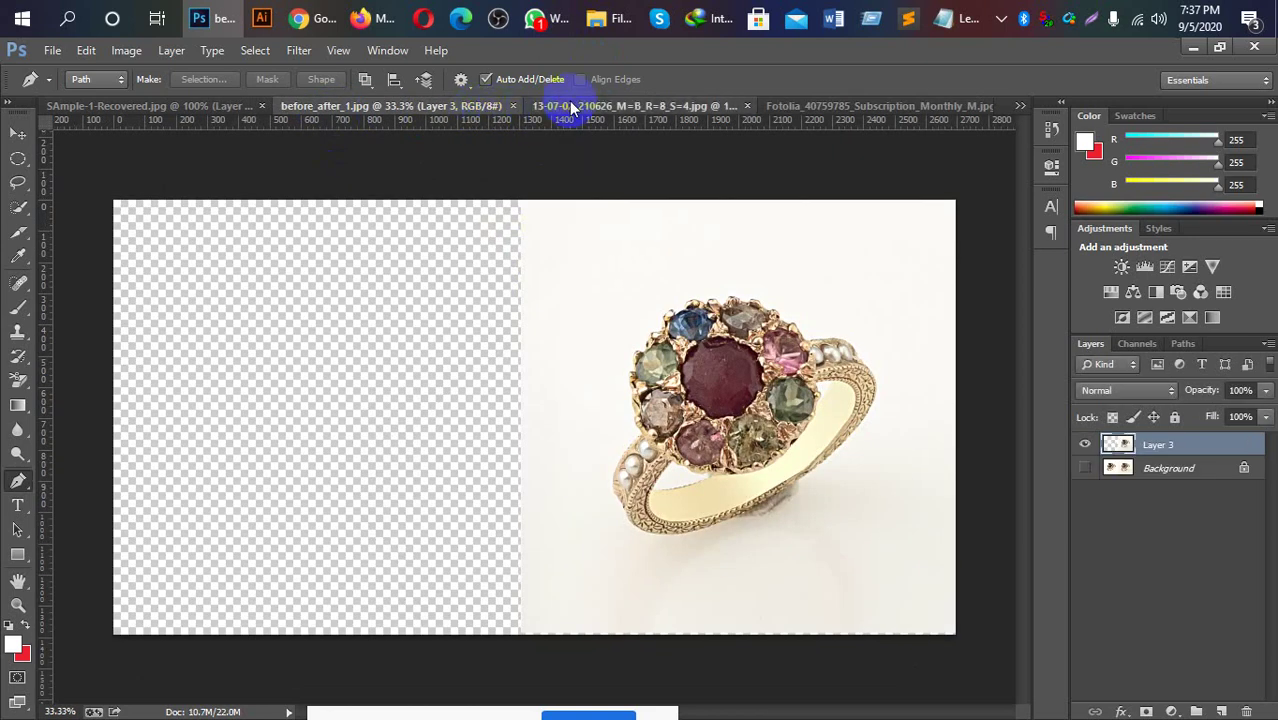
left_click(571, 110)
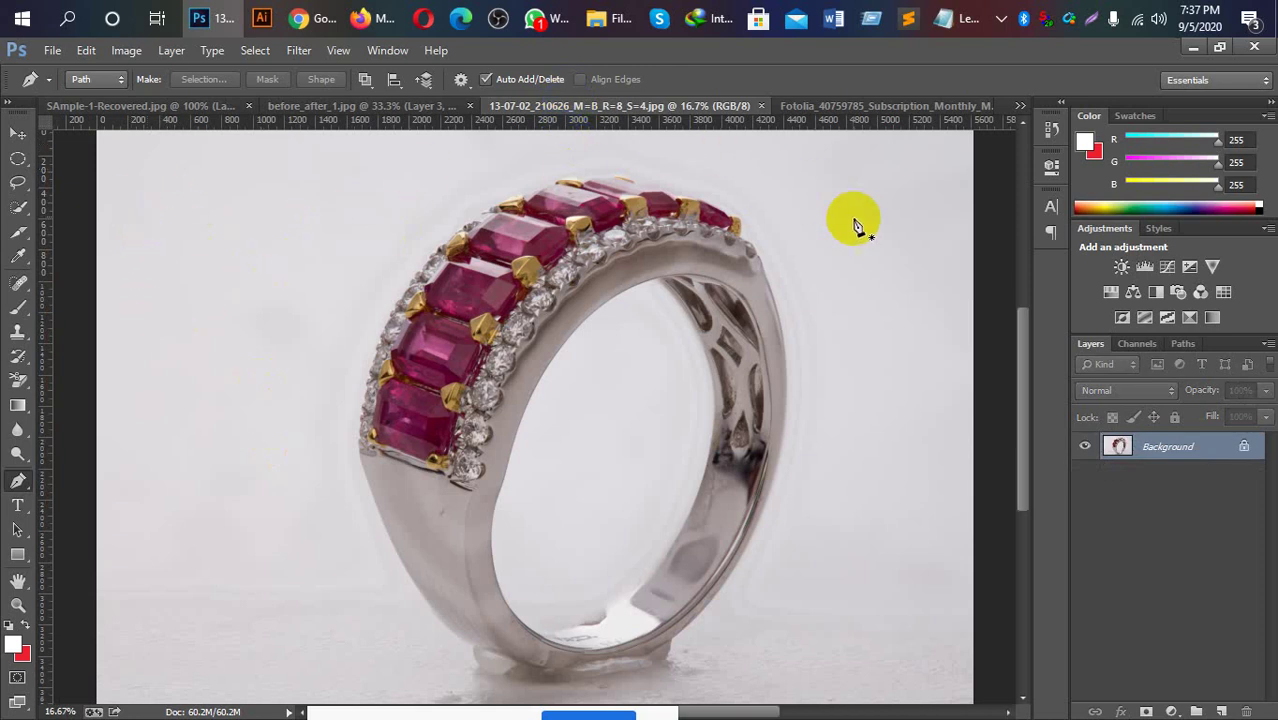
scroll(350, 385, "down", 1)
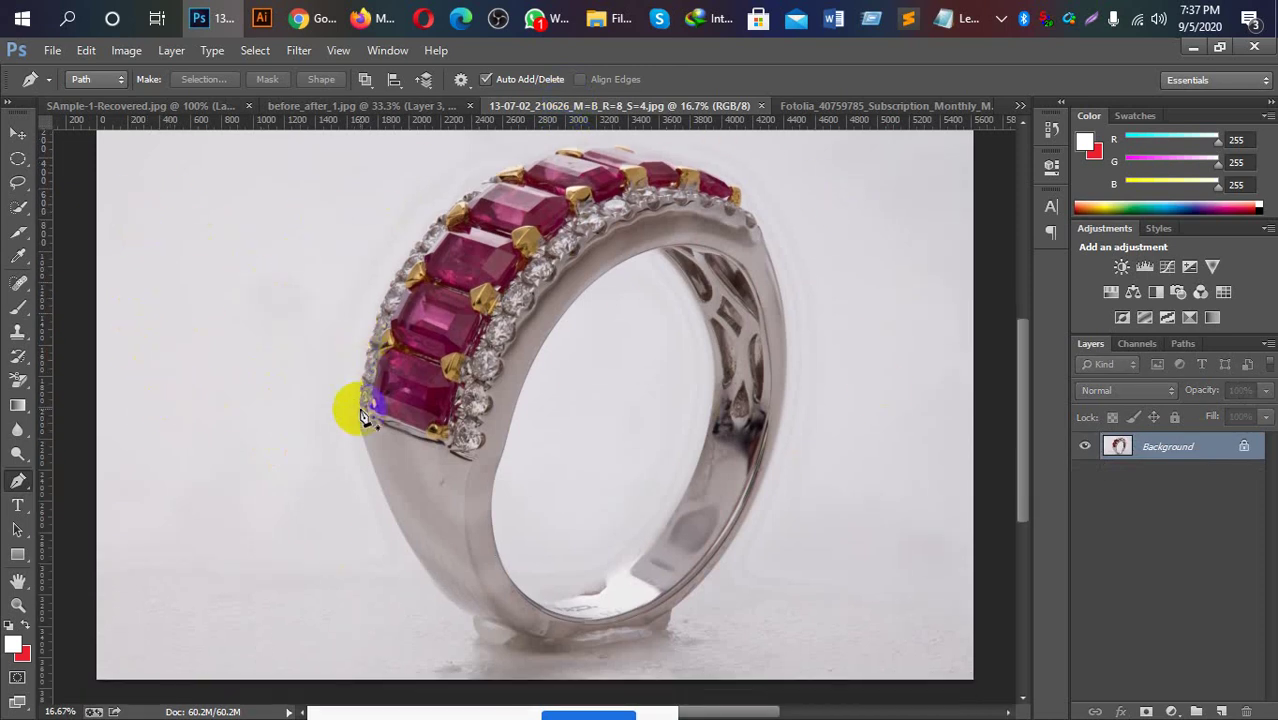
Make before_after_1.jpg's Background layer visible again, then return to the heart-diamond ring.
left_click(303, 107)
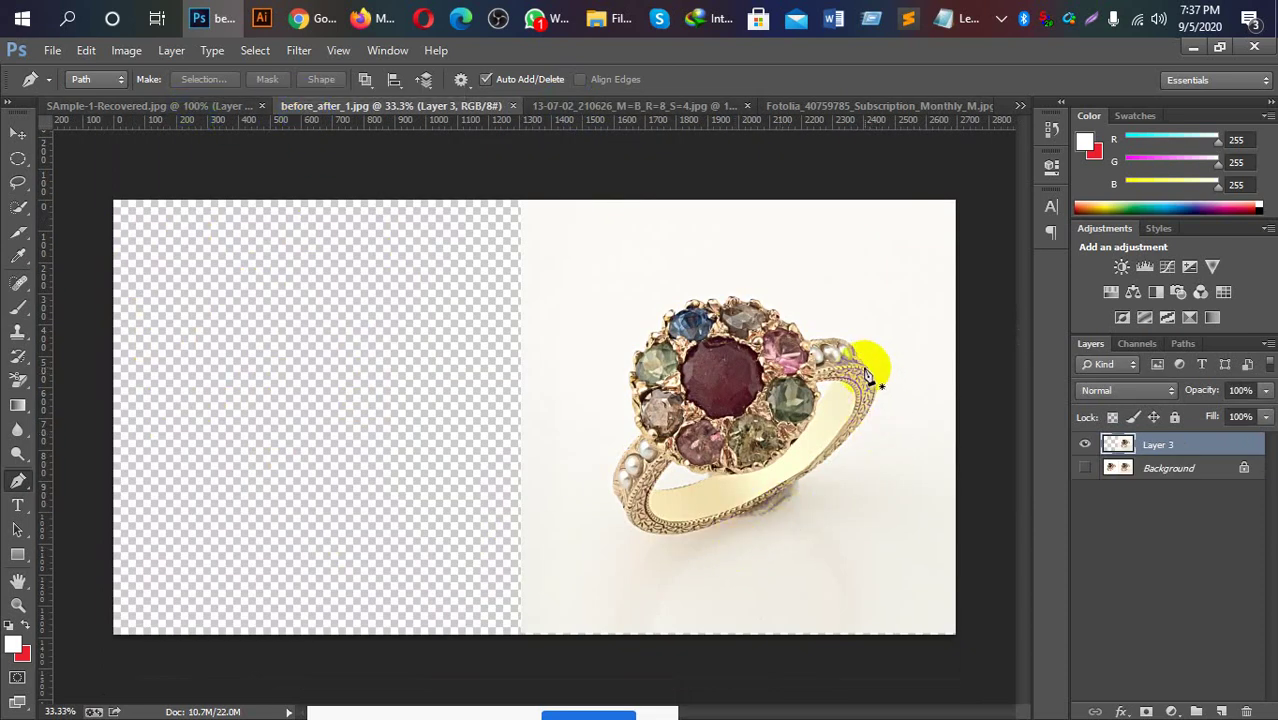
left_click_drag(705, 322, 728, 355)
left_click(1085, 468)
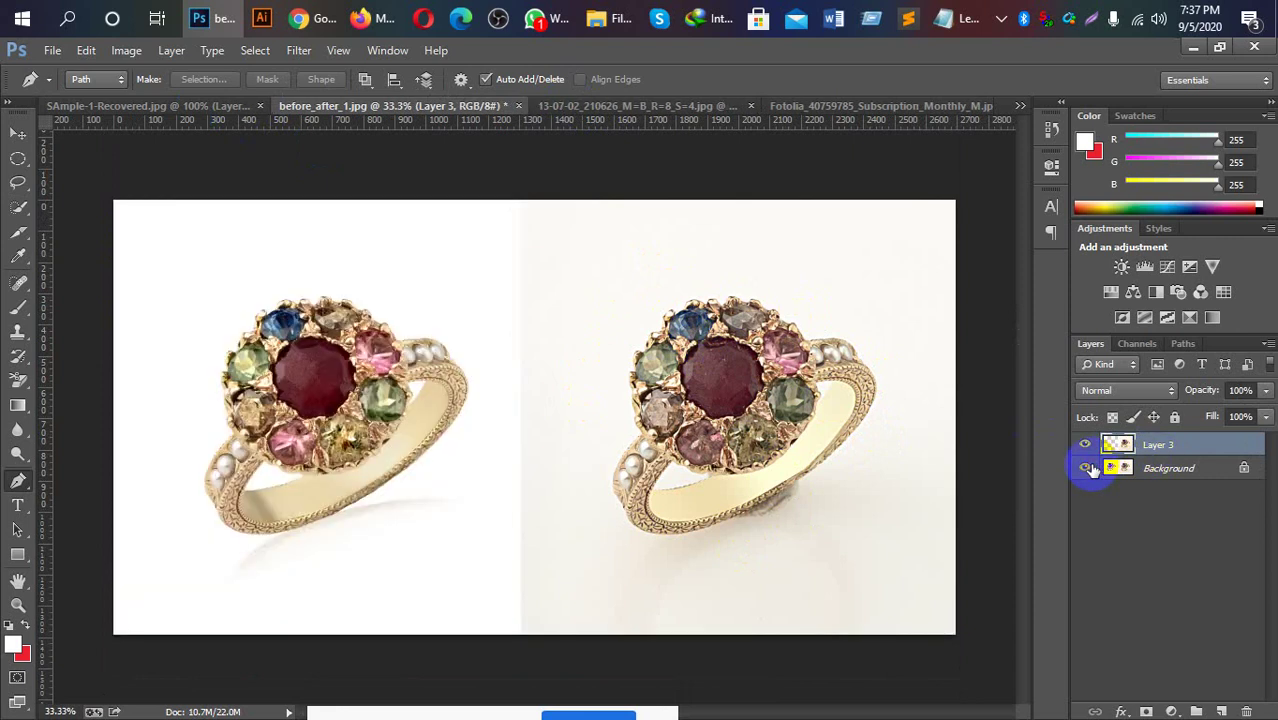
left_click(818, 108)
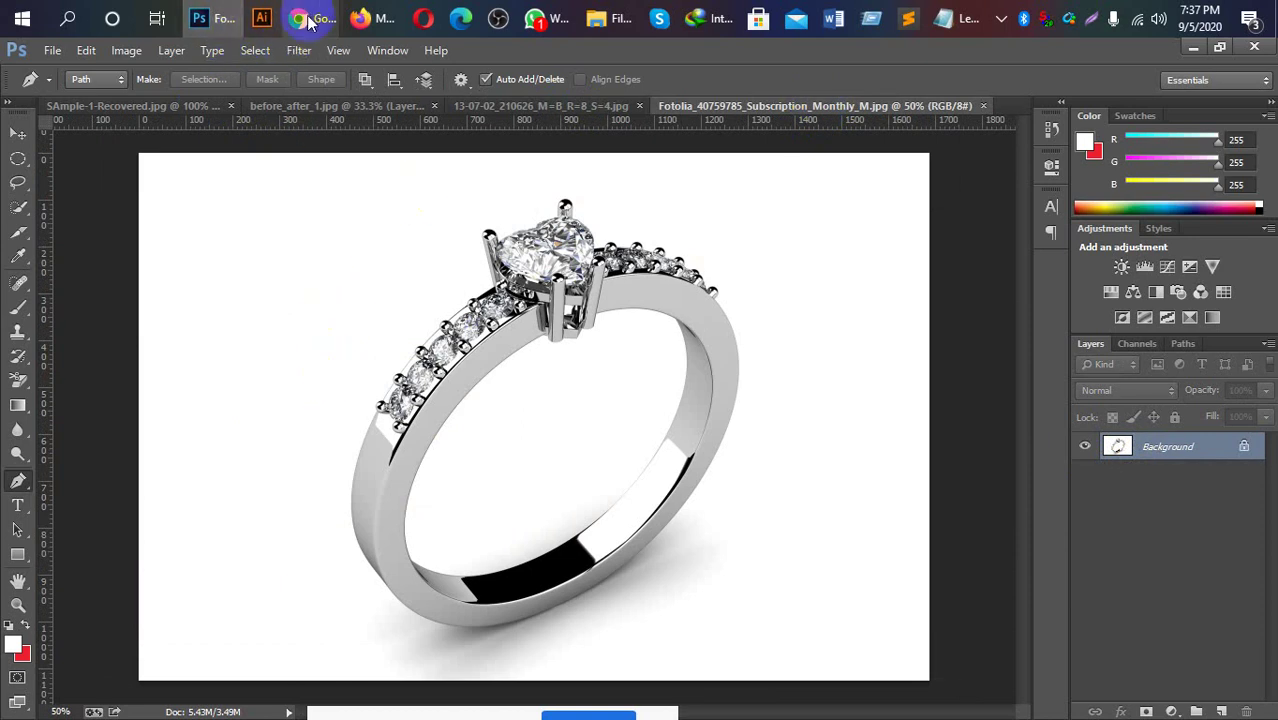
mouse_move(311, 19)
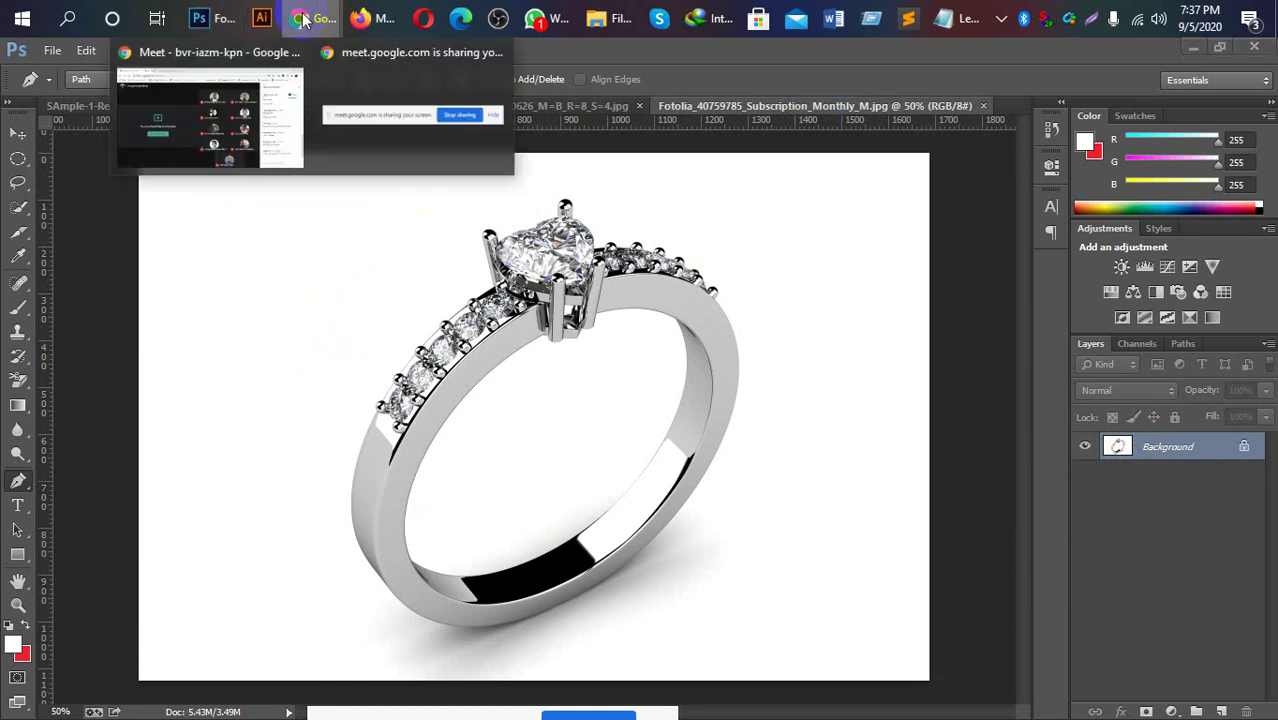
Bring the Meet call forward and scroll through the list of 28 participants.
left_click(258, 104)
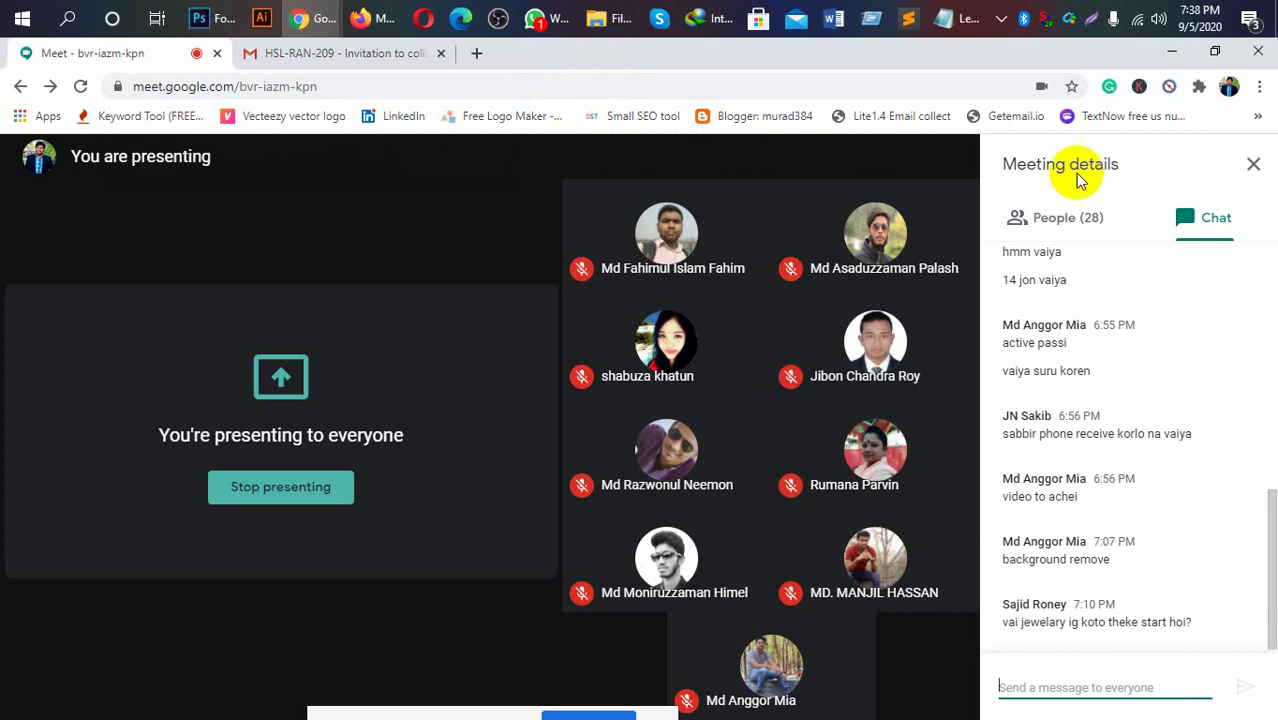
left_click(1070, 220)
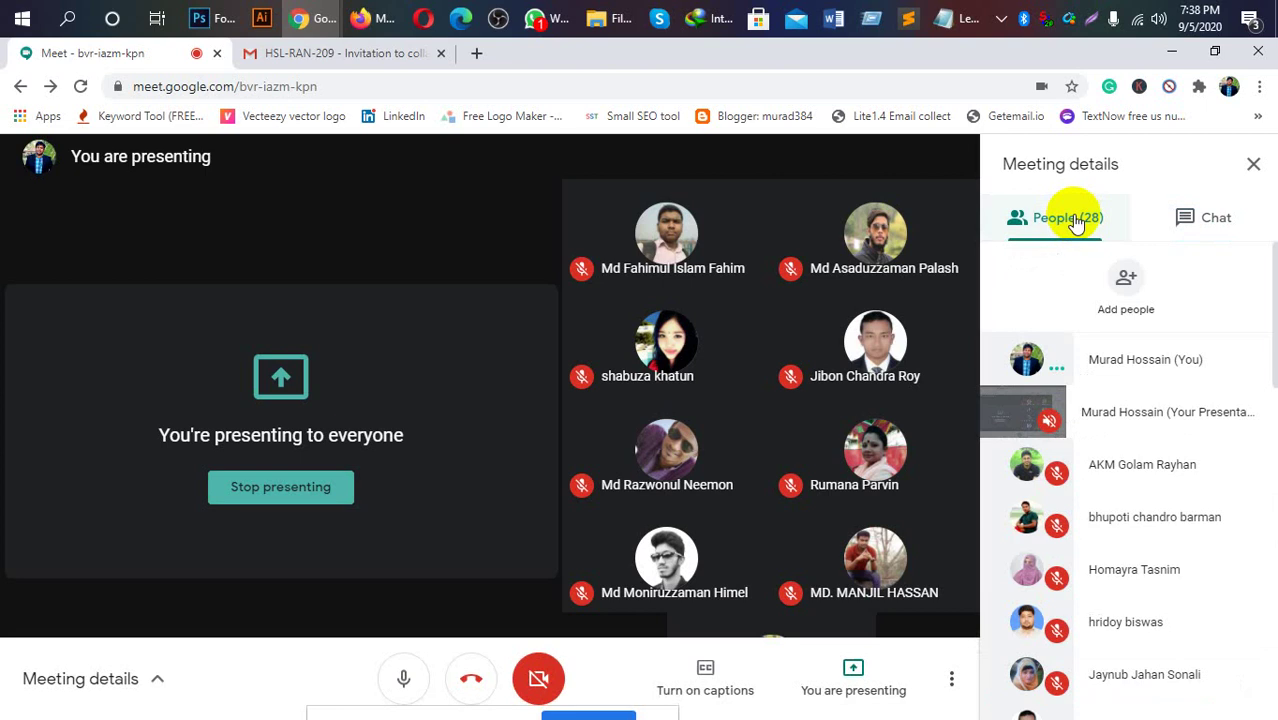
scroll(1187, 422, "down", 3)
scroll(1173, 451, "down", 3)
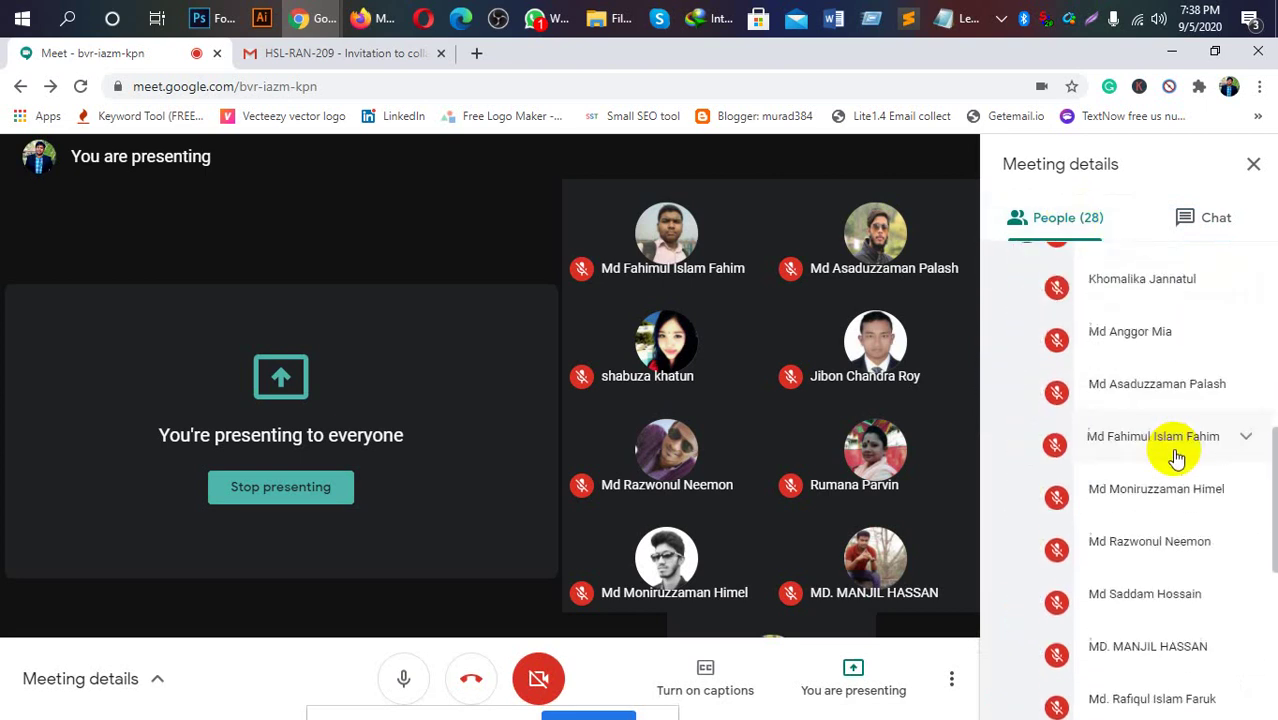
scroll(1175, 451, "down", 2)
scroll(1175, 451, "down", 1)
scroll(1175, 451, "down", 2)
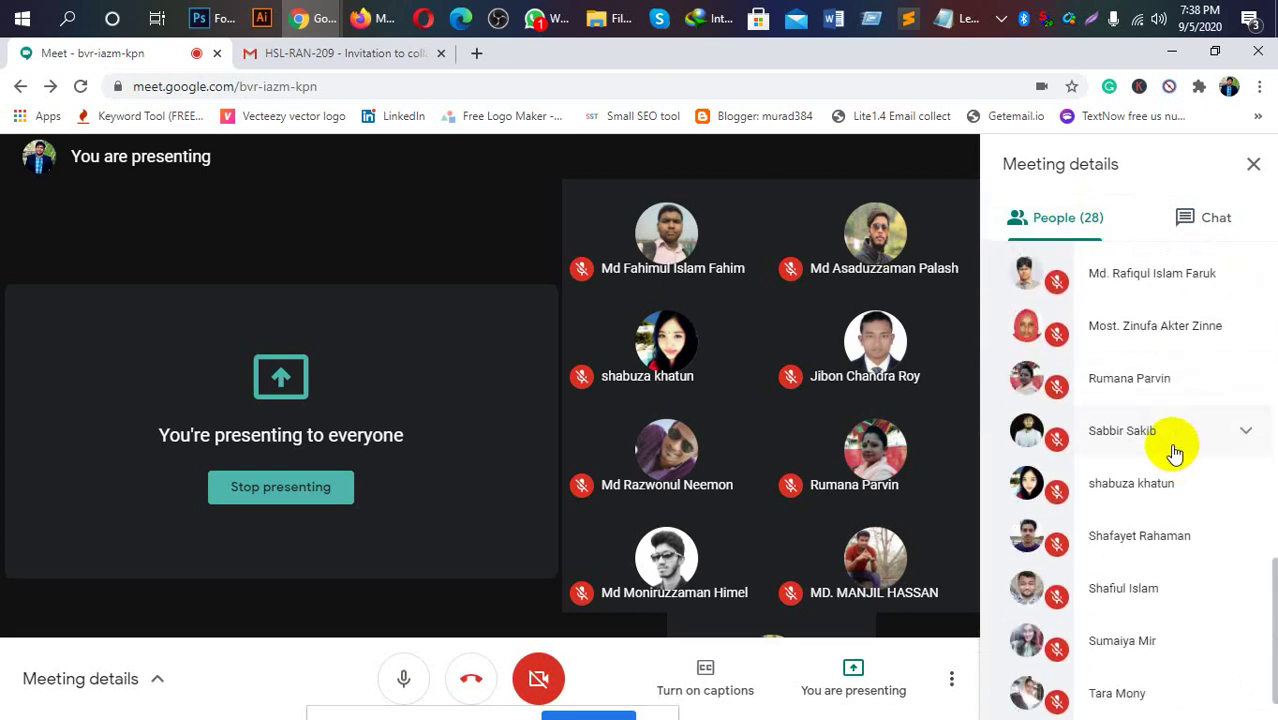
scroll(1175, 451, "down", 1)
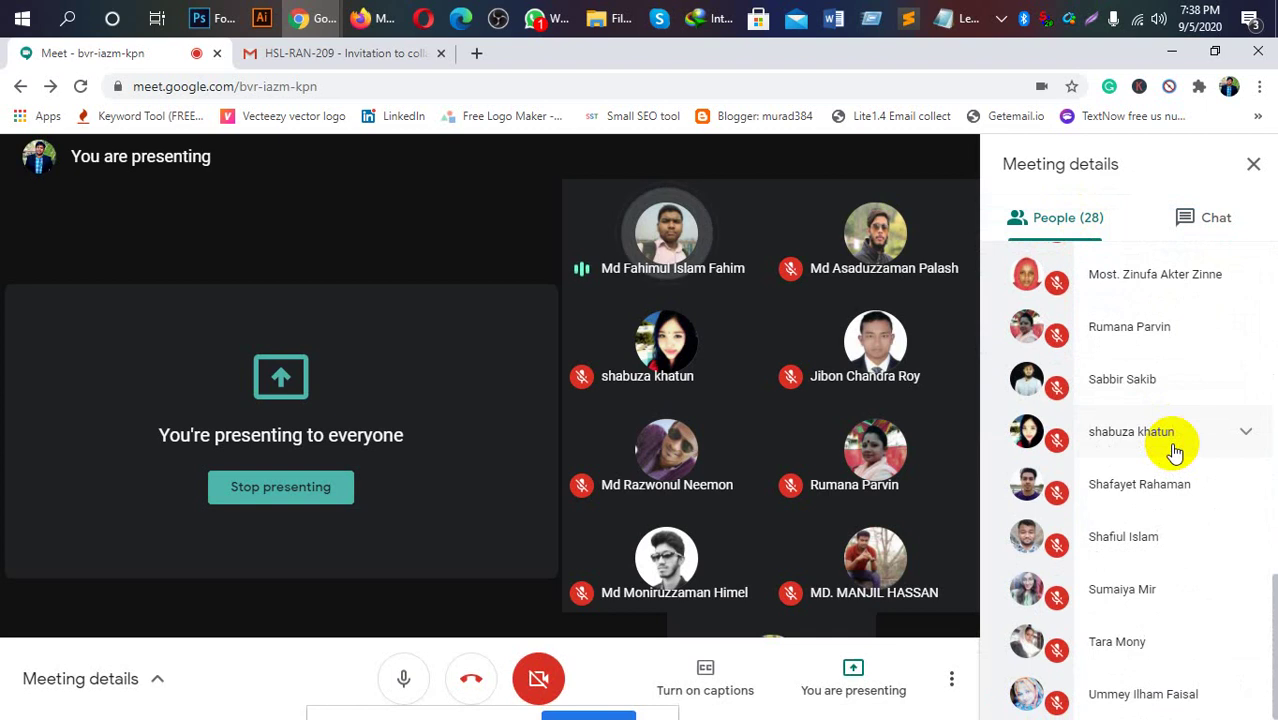
scroll(1175, 451, "up", 1)
scroll(1175, 451, "up", 3)
scroll(1175, 451, "up", 2)
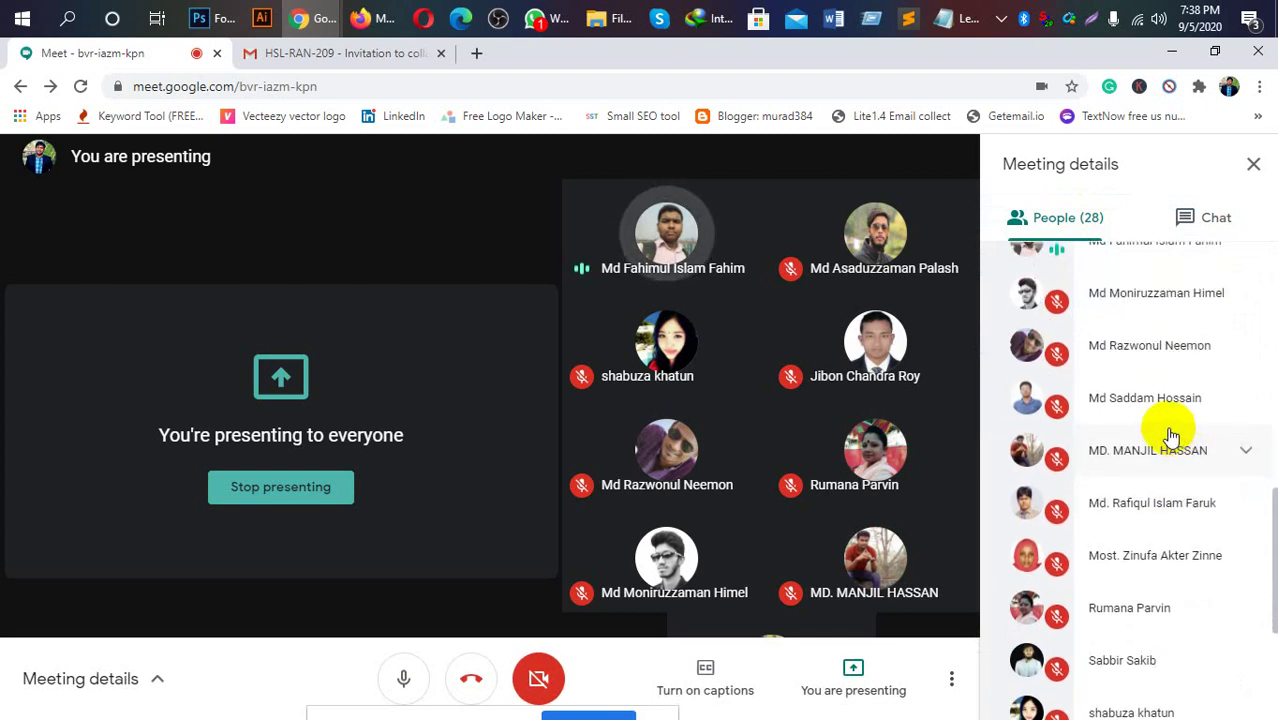
Open a new browser tab and go to fiverr.com.
left_click(477, 53)
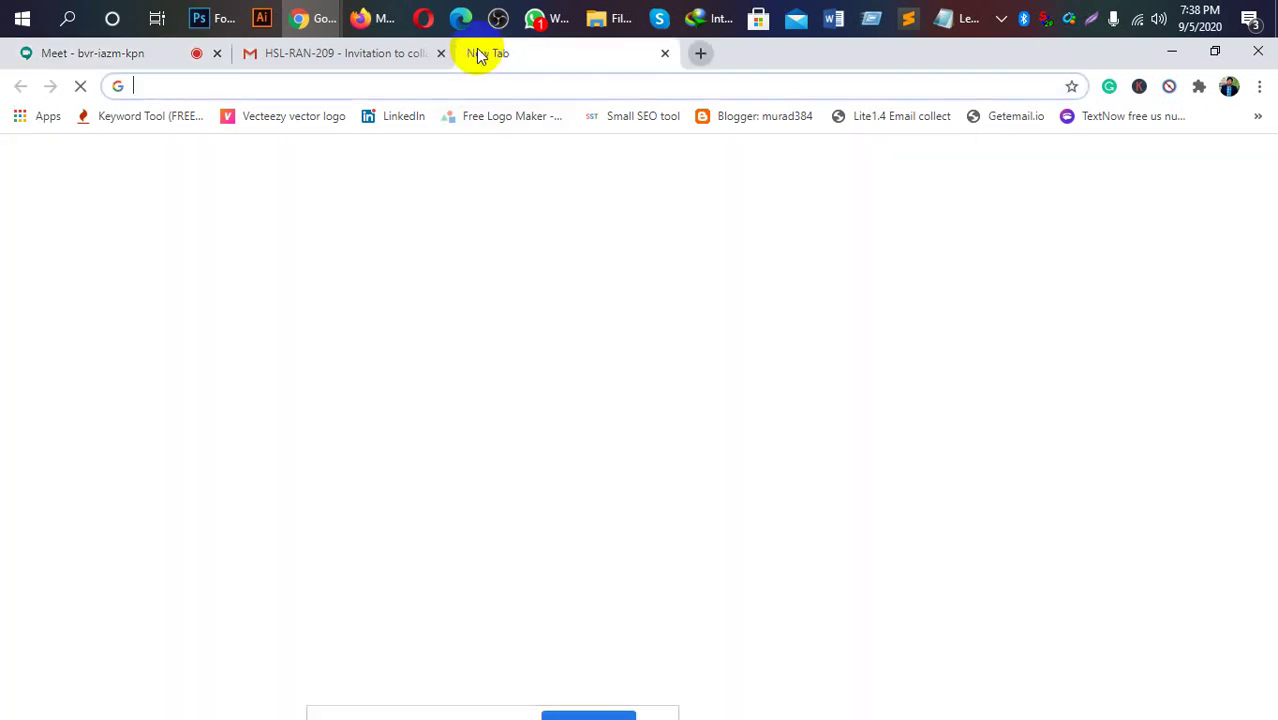
type("fi")
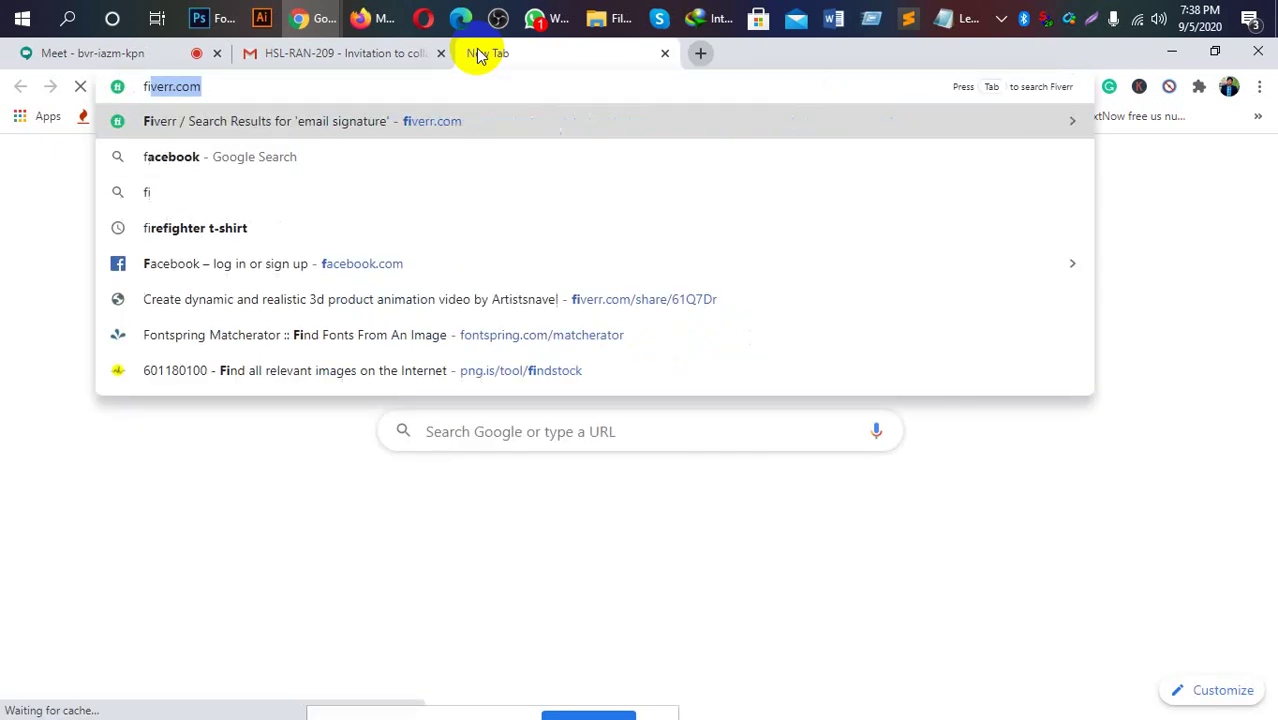
type("verr")
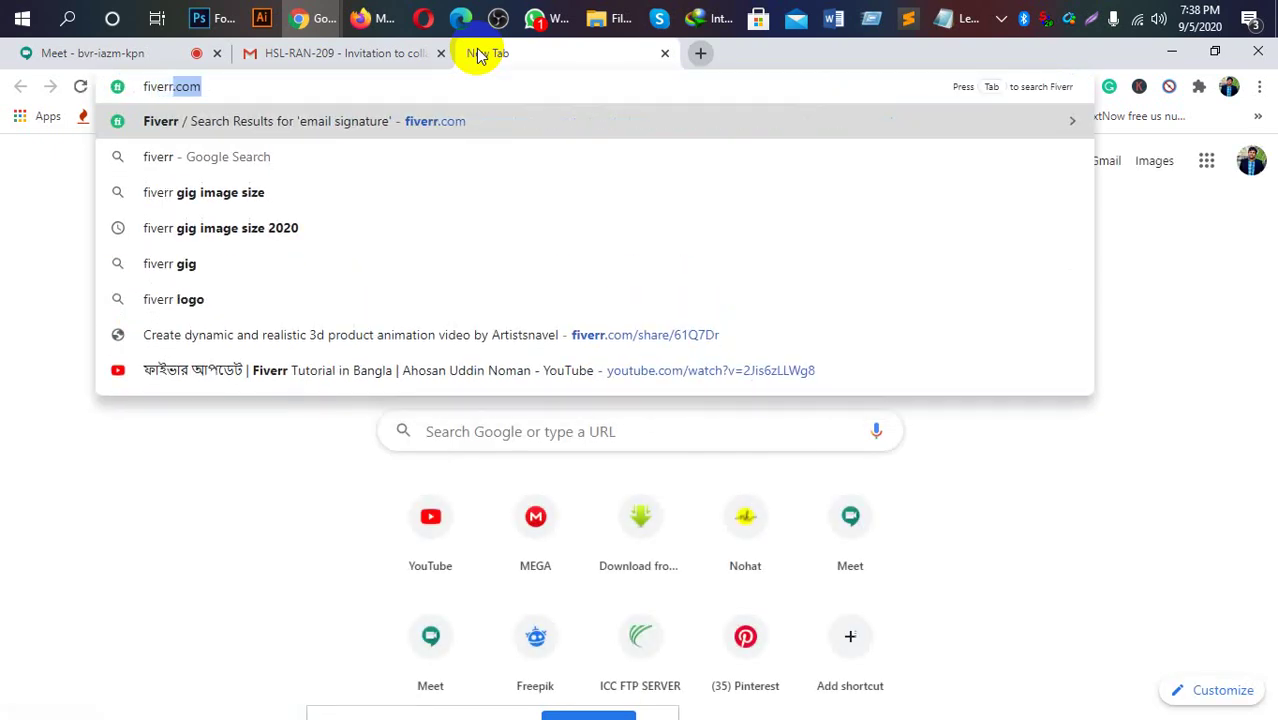
key("Return")
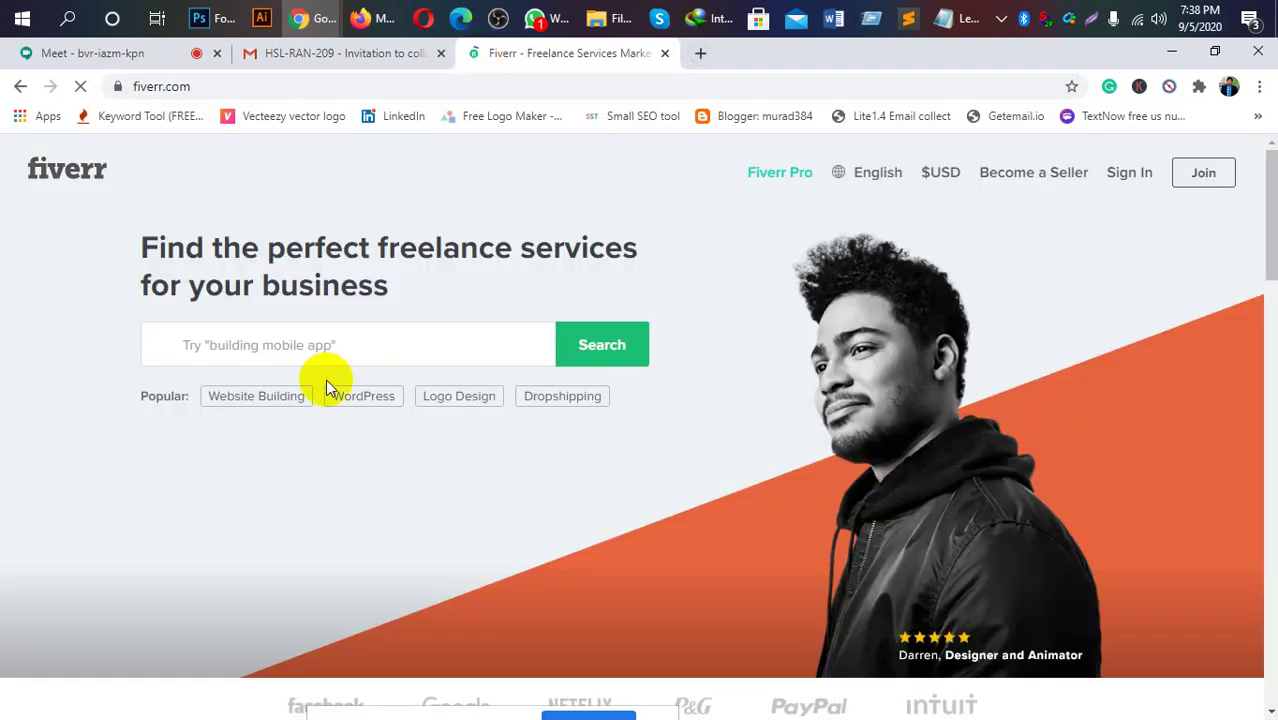
Search Fiverr for 'Jwellery retouching' and scroll through the 59 gig results.
left_click(348, 350)
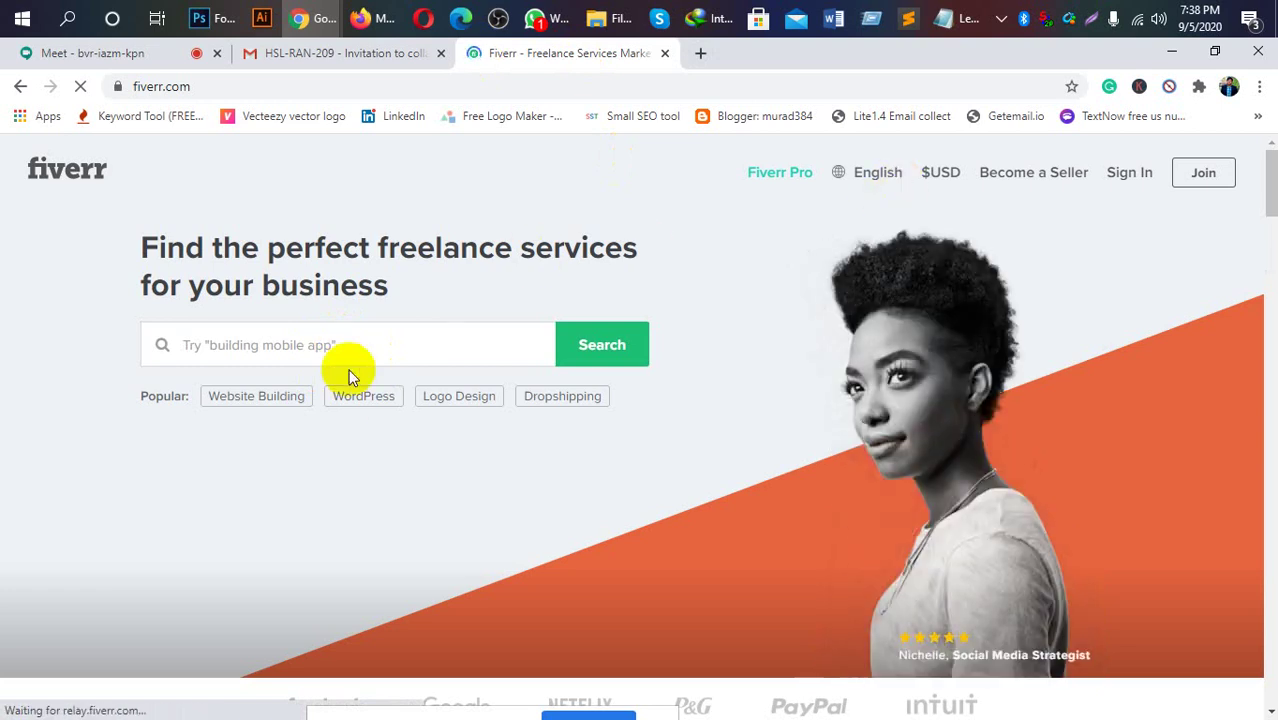
left_click(339, 340)
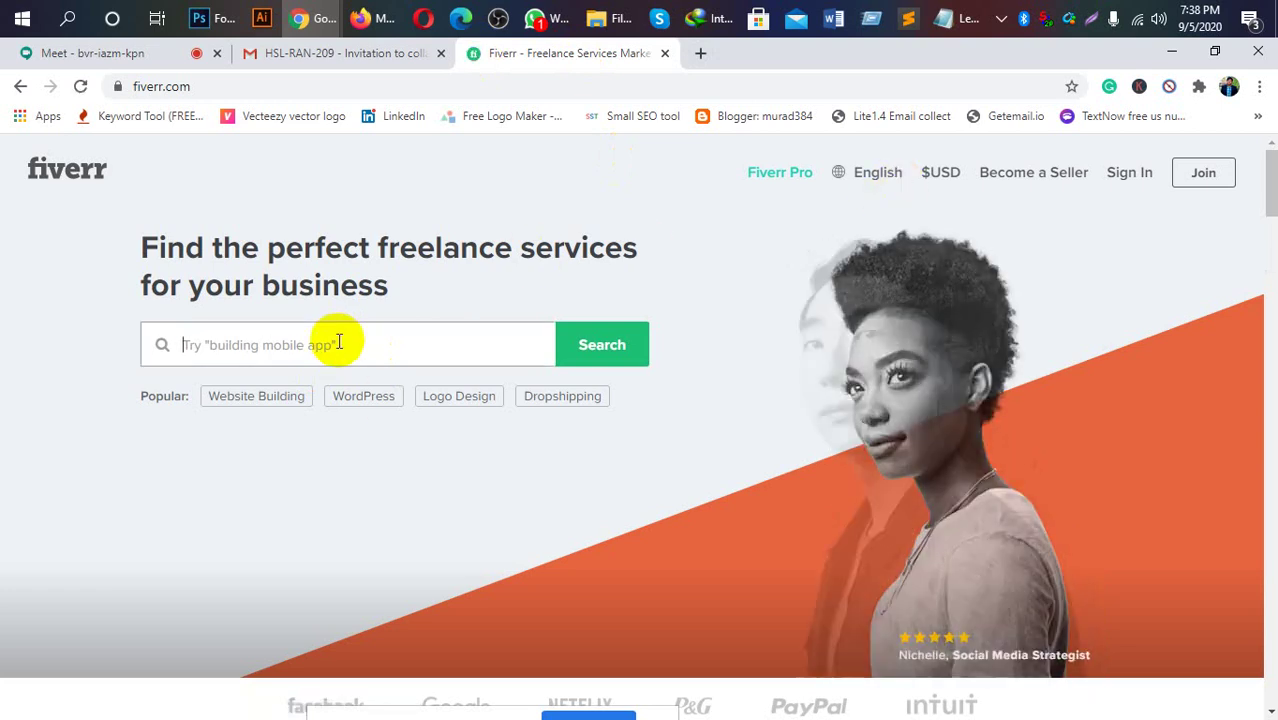
type("Jwe")
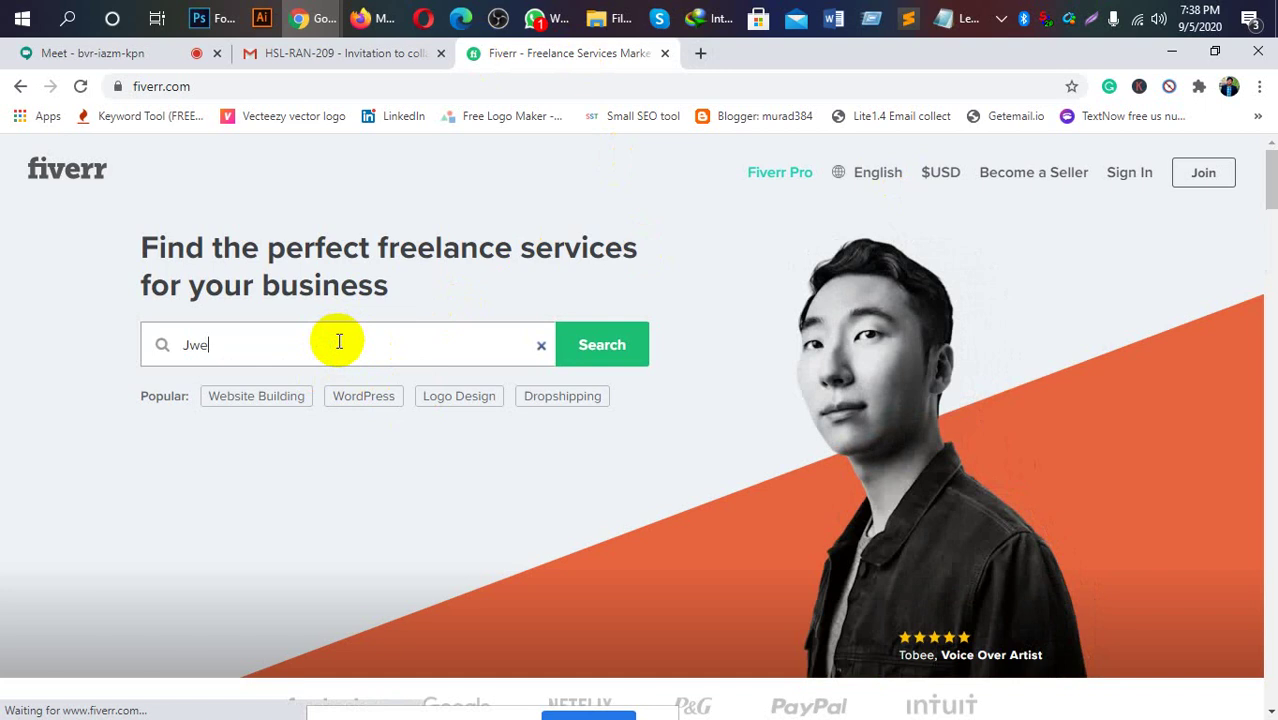
type("lle")
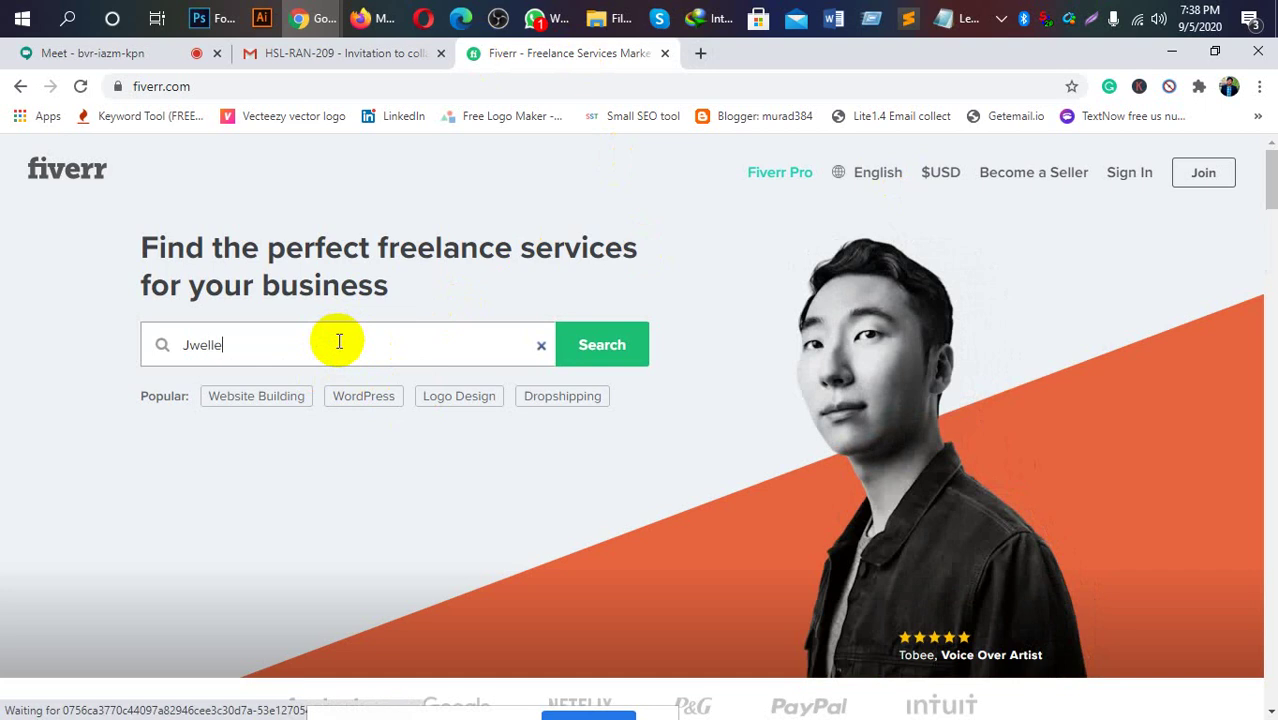
type("ry")
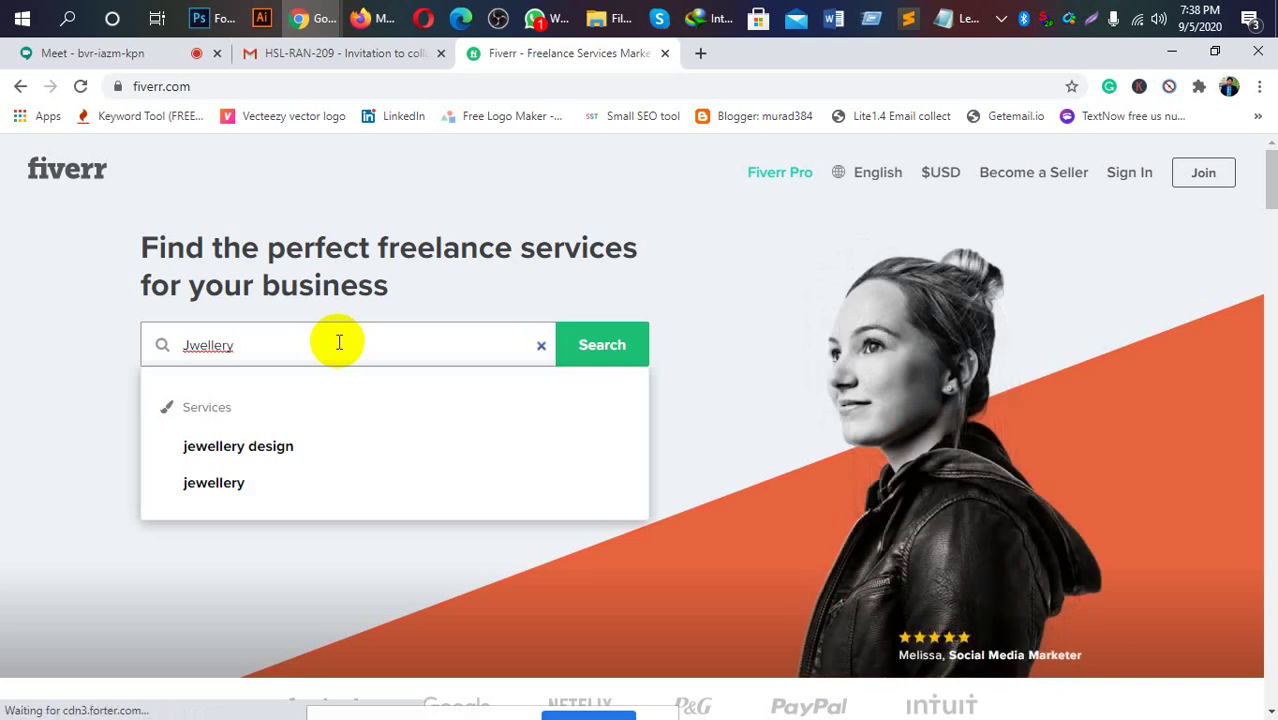
type("re")
type("t")
type("ouching")
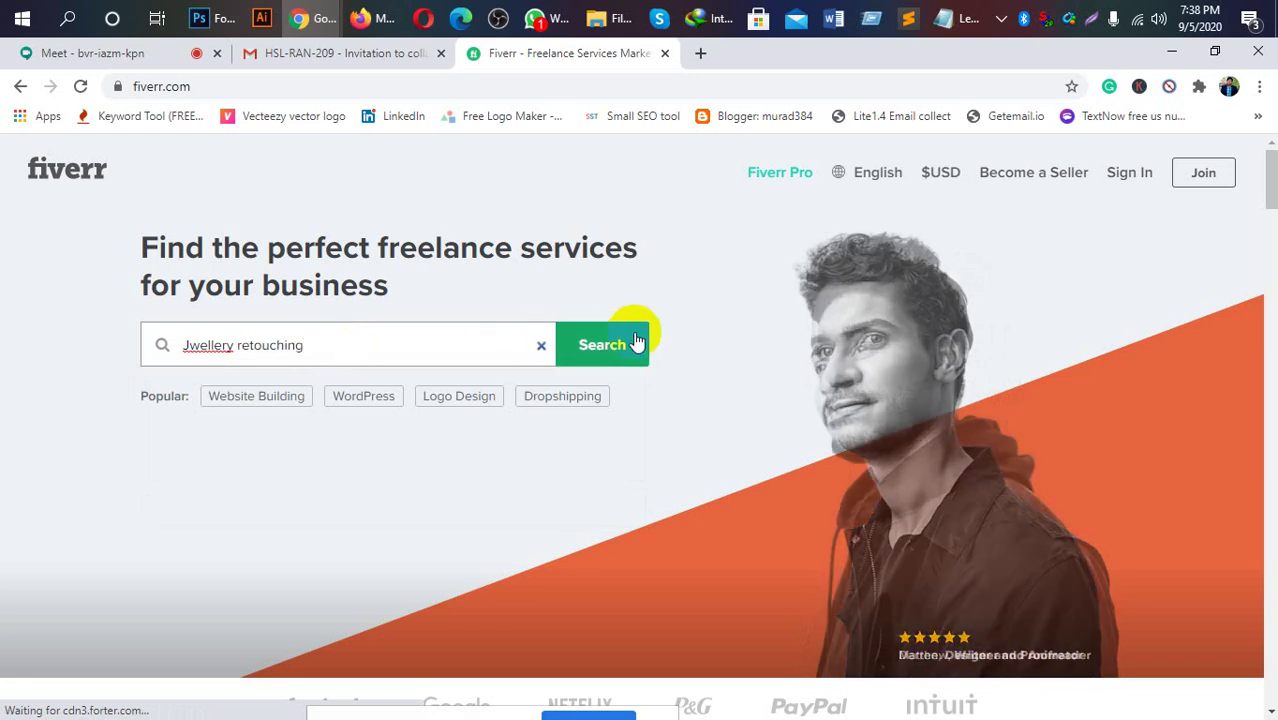
left_click(621, 347)
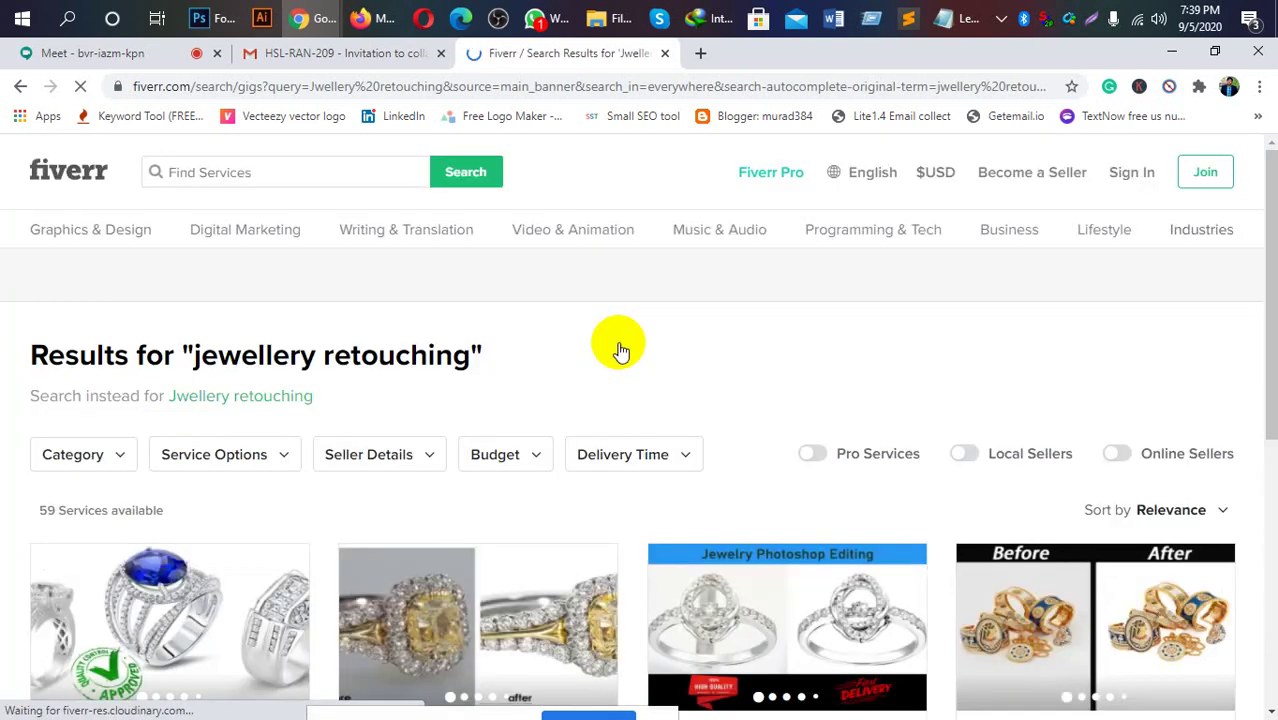
scroll(610, 295, "down", 2)
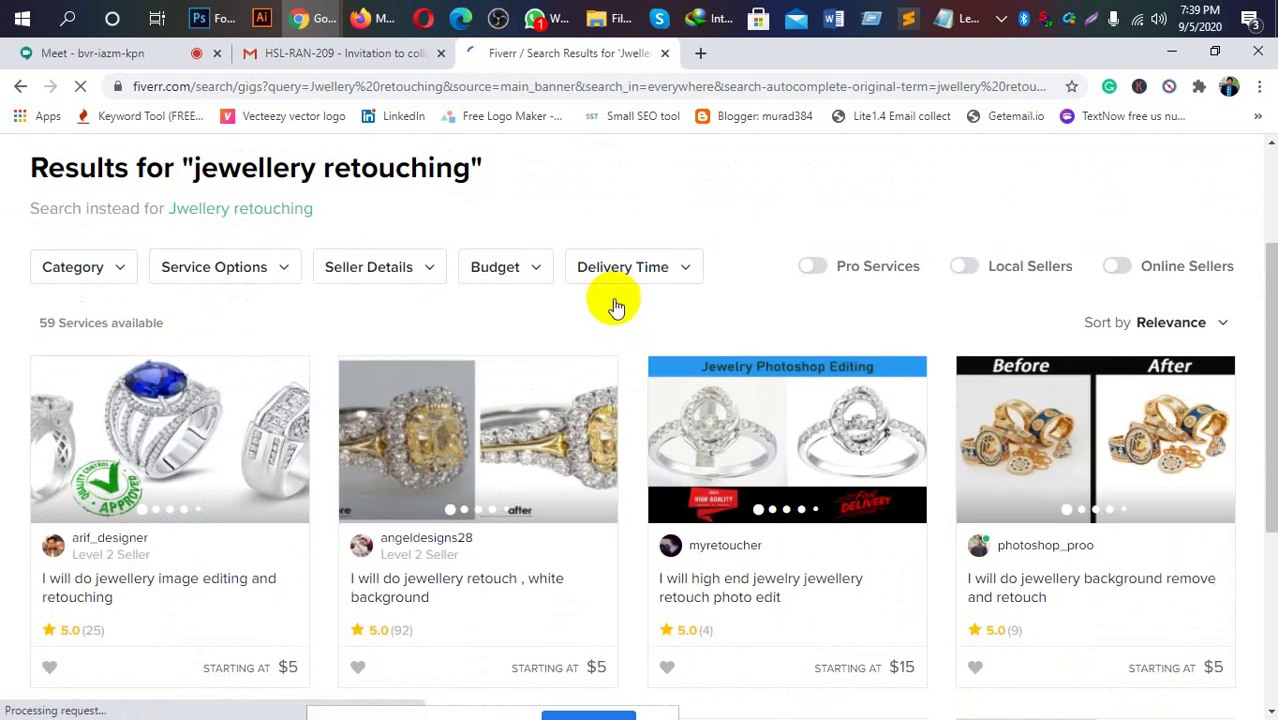
scroll(614, 300, "down", 2)
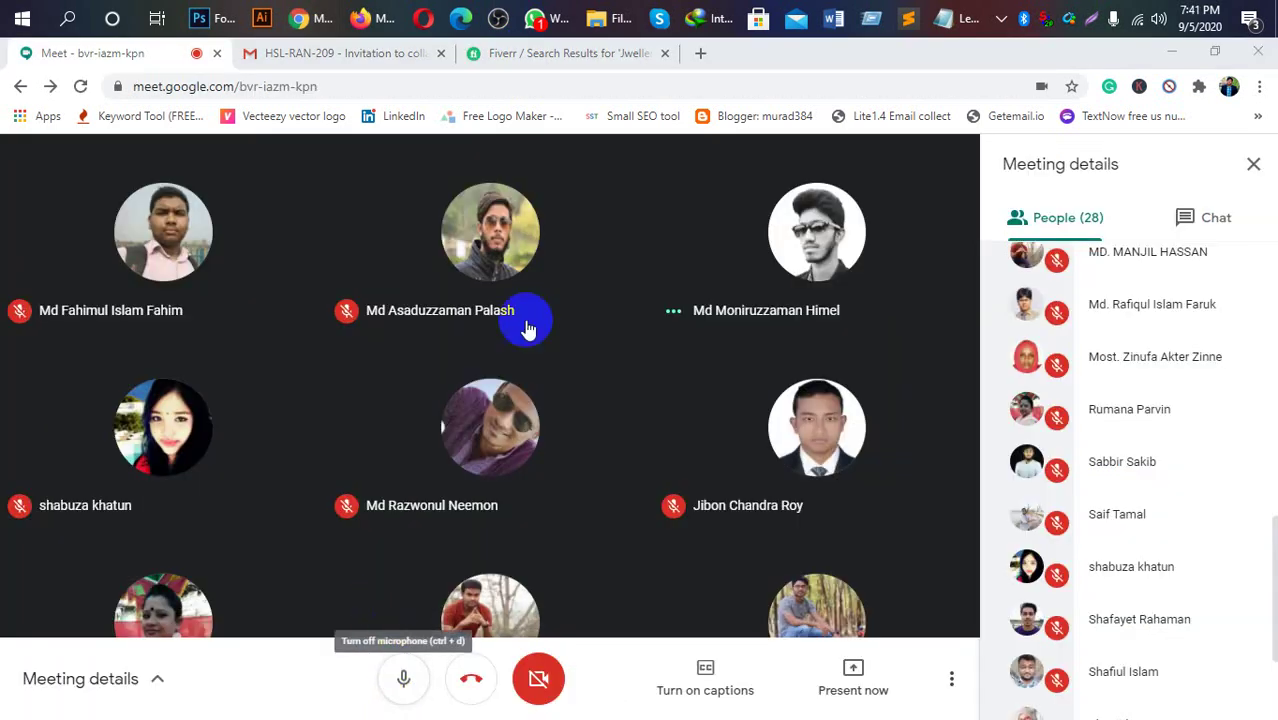
Present the entire screen in Google Meet, then return to the Fiverr results tab.
left_click(860, 688)
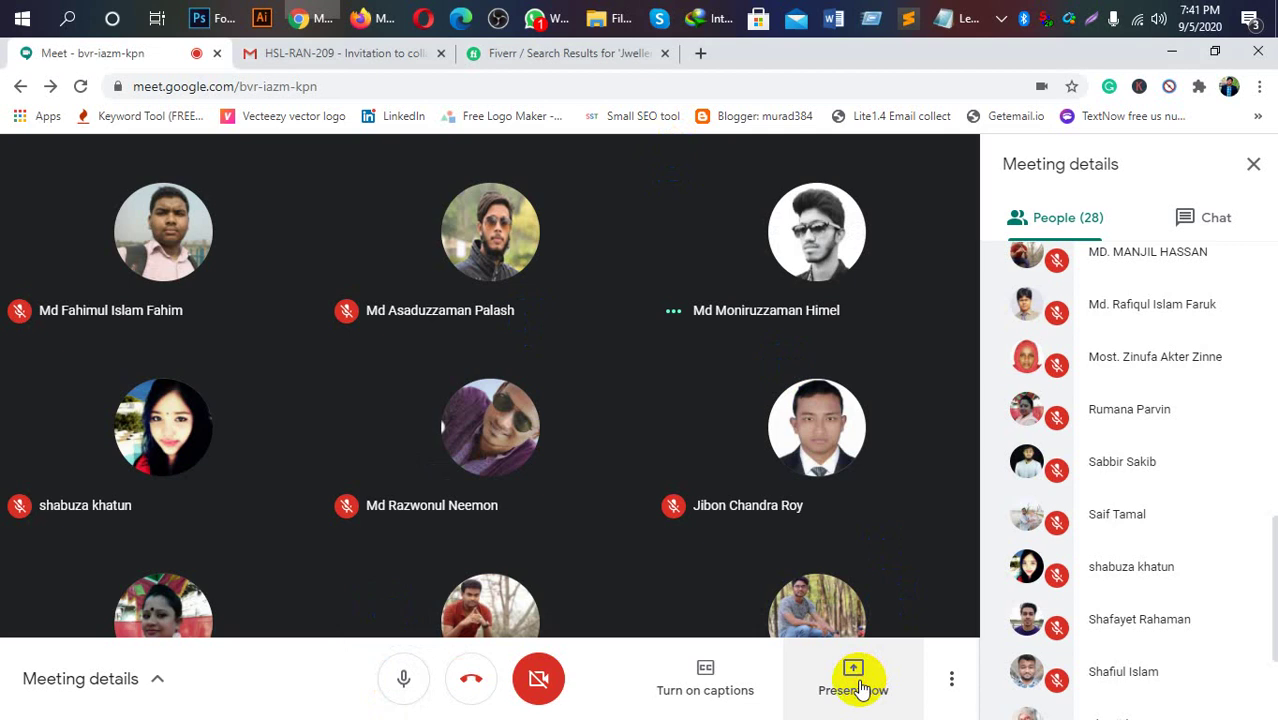
left_click(860, 688)
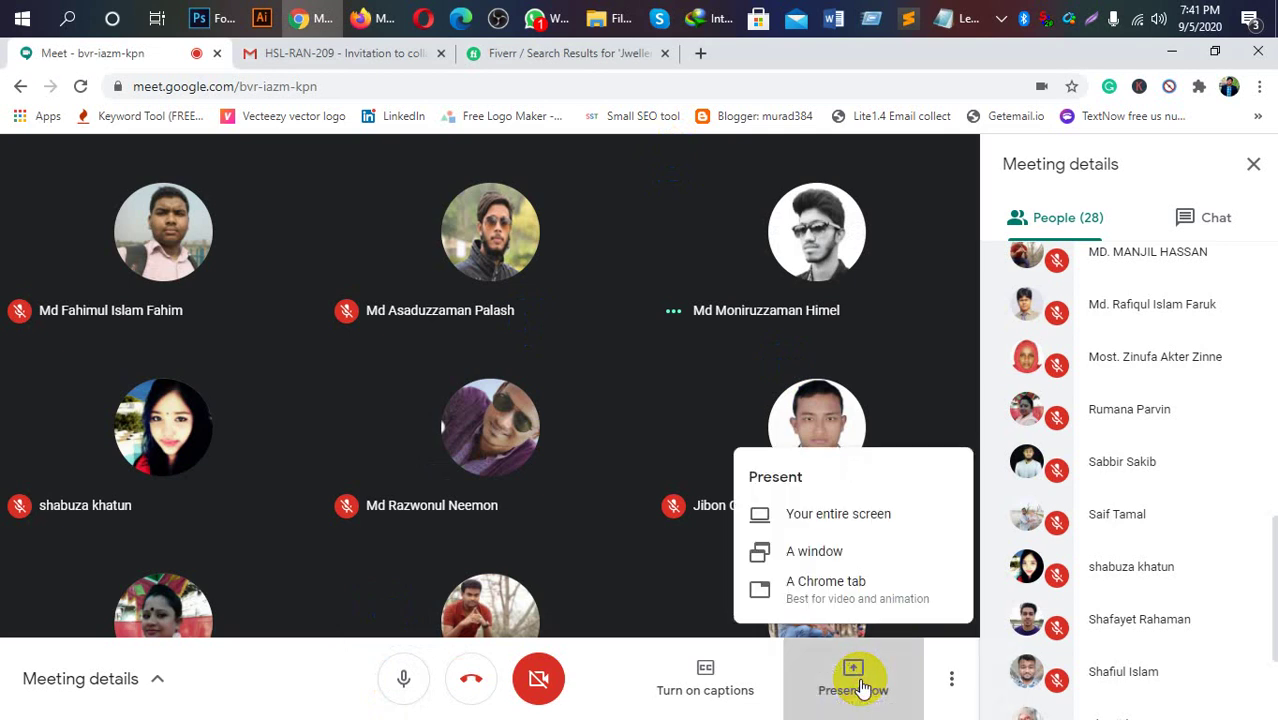
left_click(830, 515)
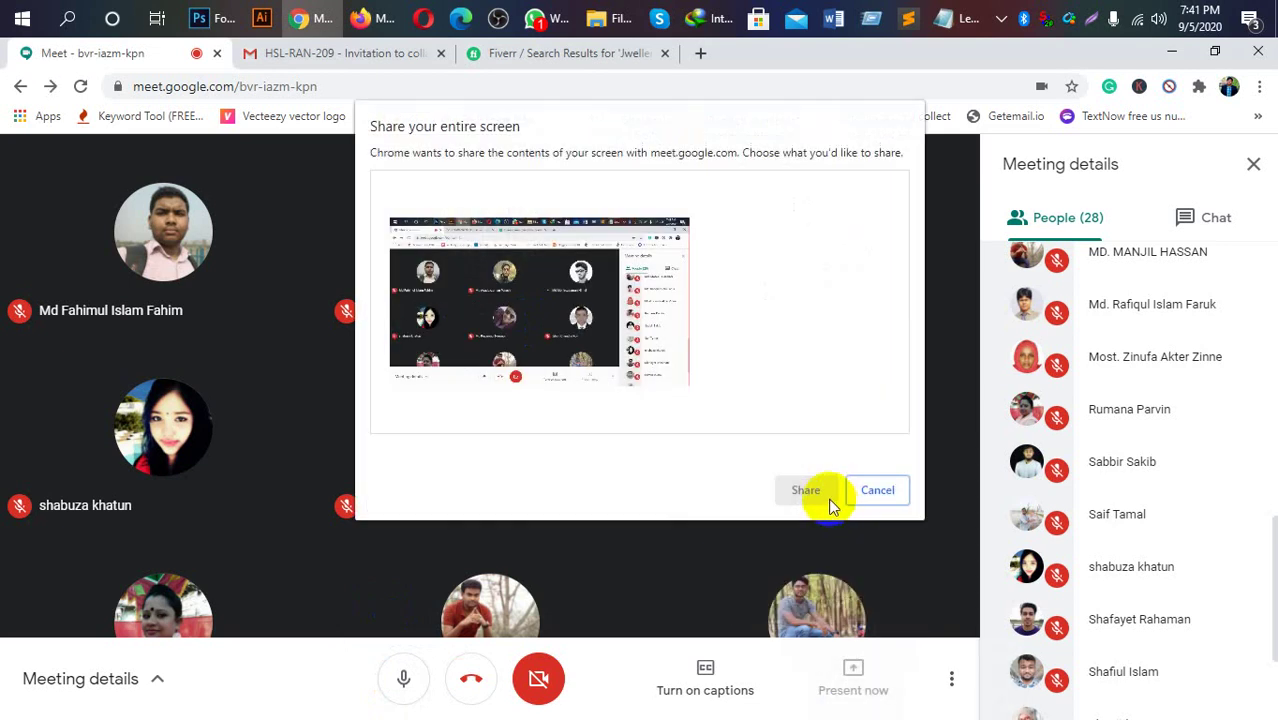
left_click(588, 336)
left_click(788, 494)
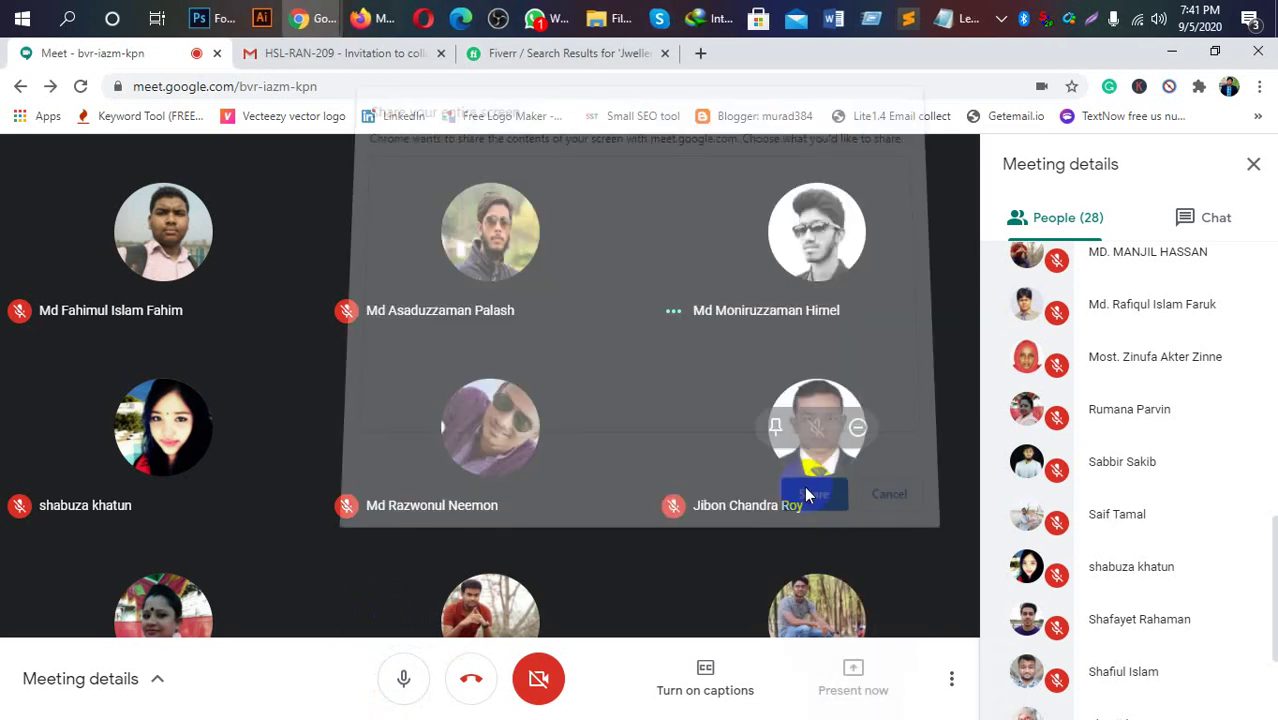
left_click(540, 55)
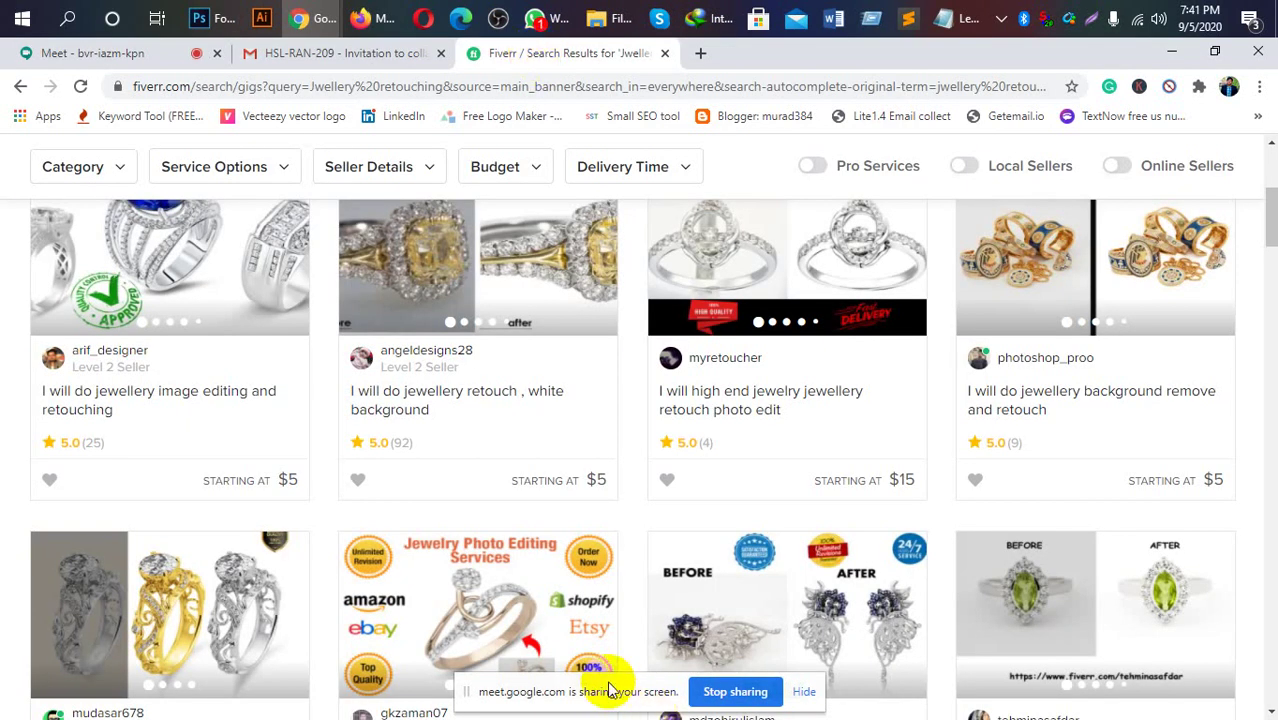
left_click_drag(613, 687, 587, 712)
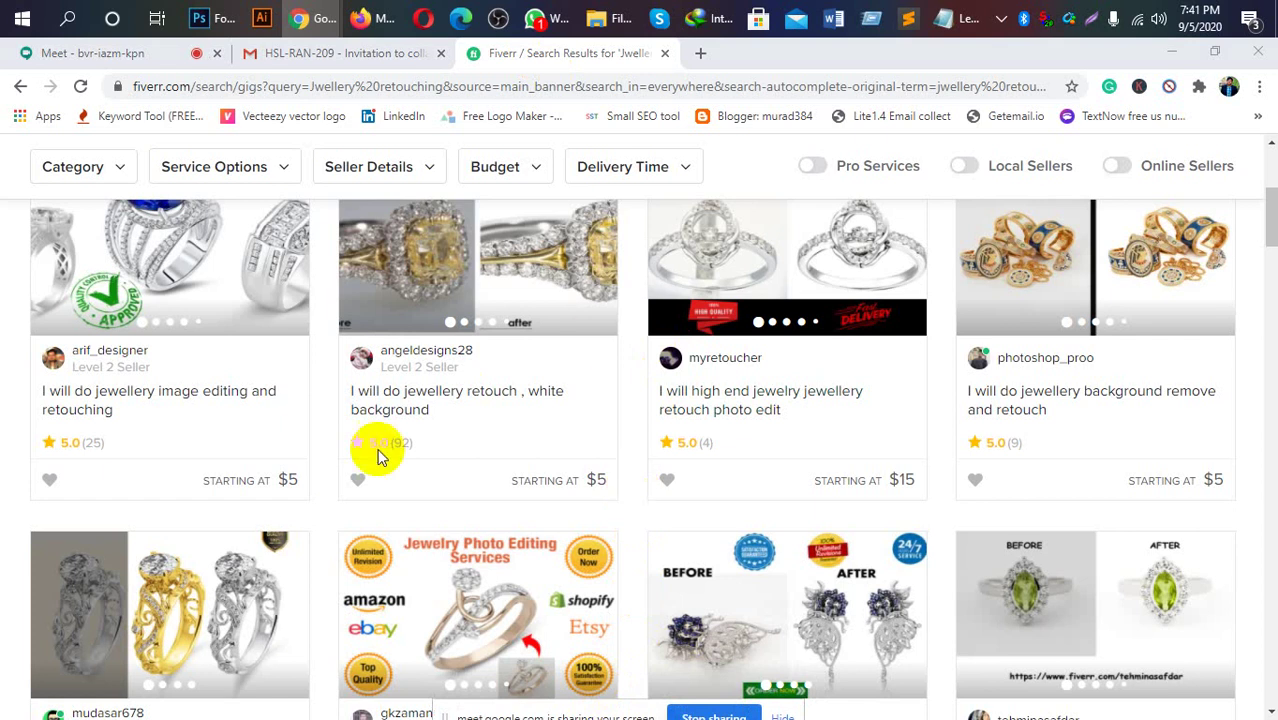
scroll(330, 430, "up", 4)
scroll(480, 450, "down", 1)
scroll(497, 443, "down", 1)
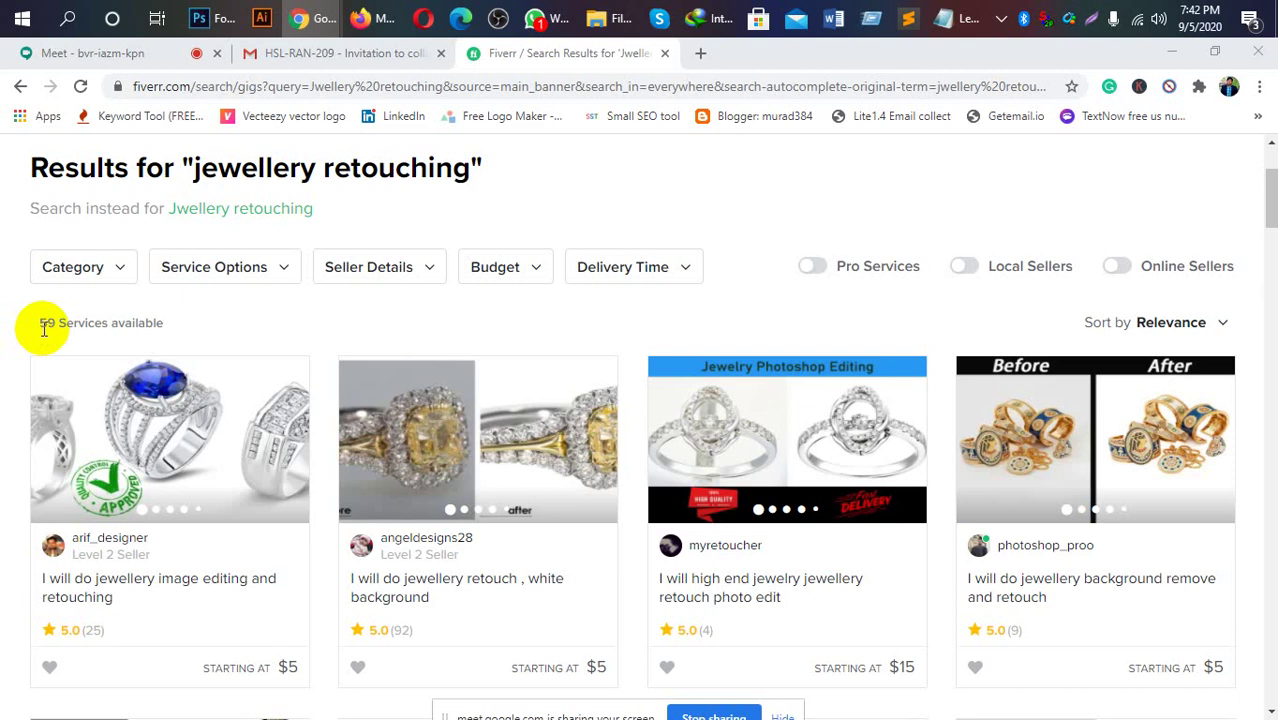
scroll(44, 330, "down", 2)
scroll(43, 338, "down", 1)
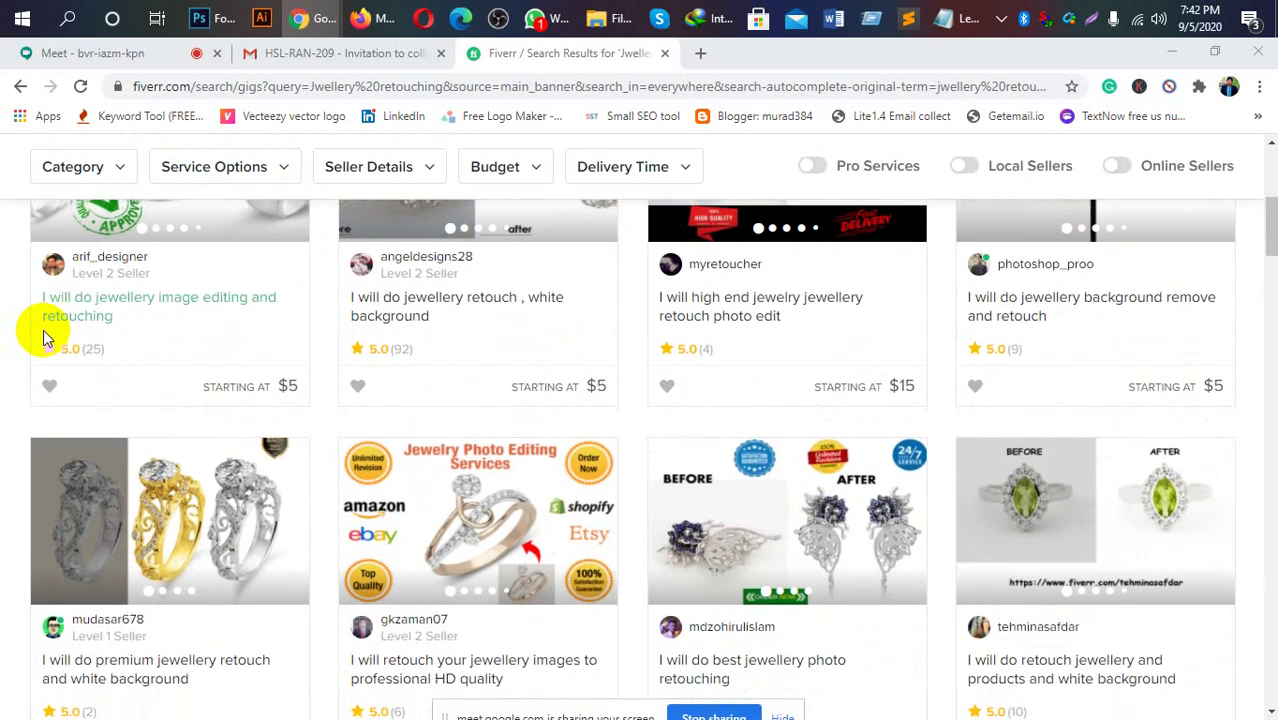
scroll(44, 331, "down", 1)
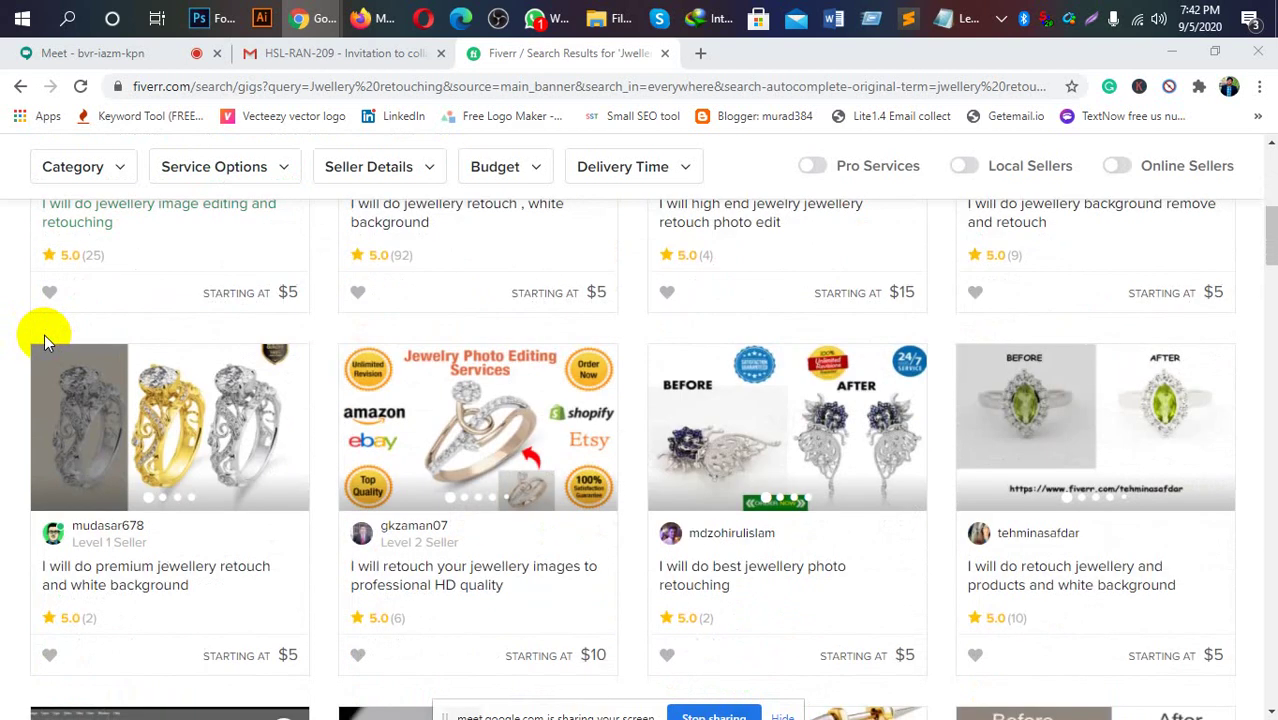
scroll(43, 336, "down", 1)
scroll(48, 342, "down", 2)
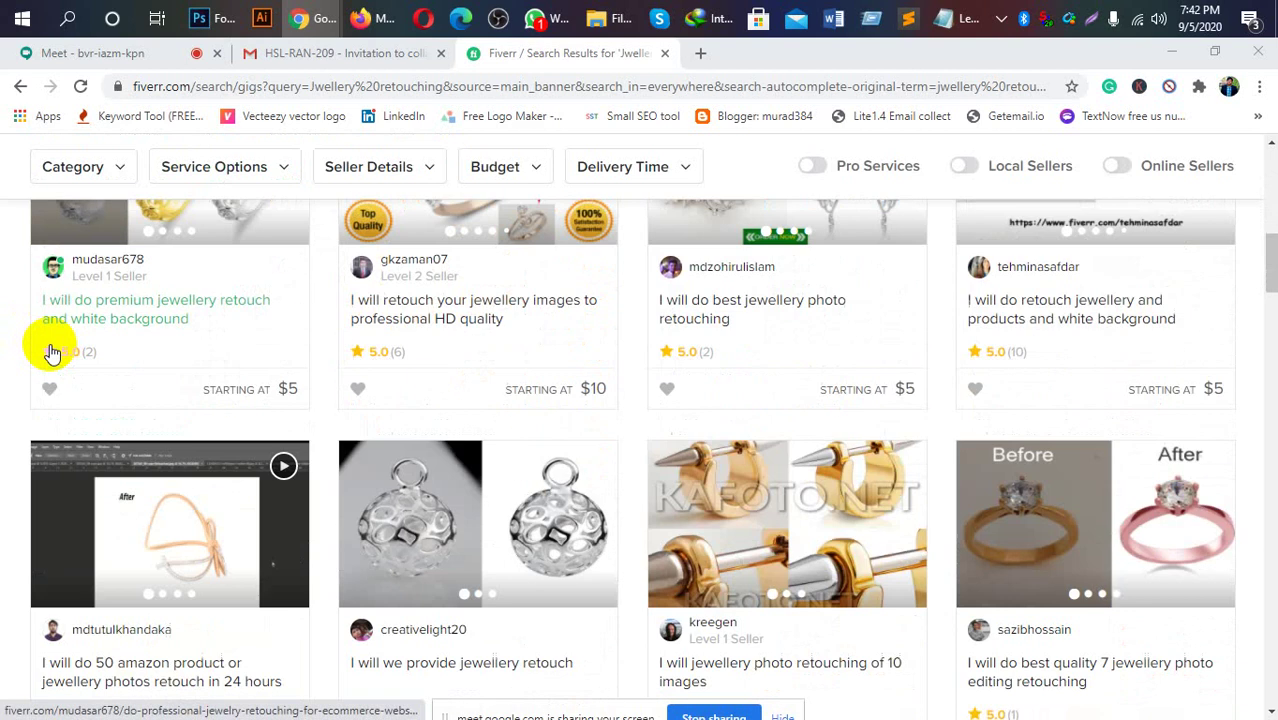
scroll(50, 342, "up", 4)
scroll(60, 342, "up", 3)
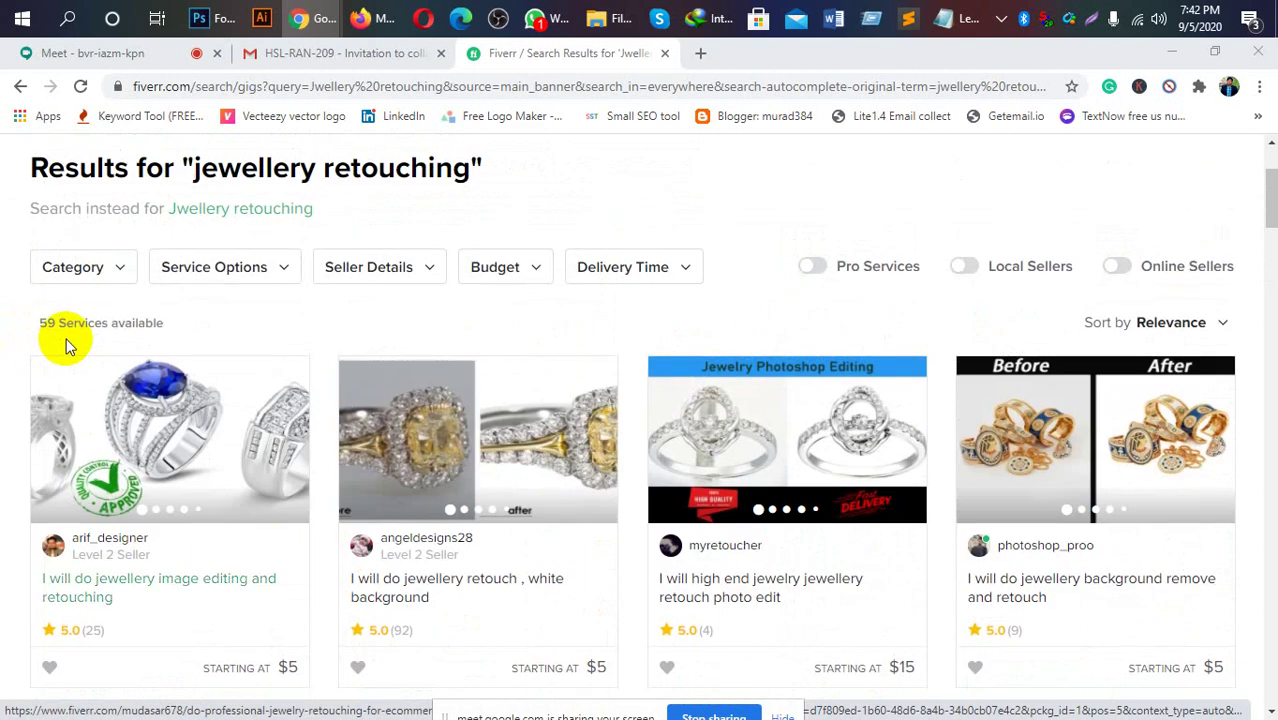
scroll(150, 310, "up", 2)
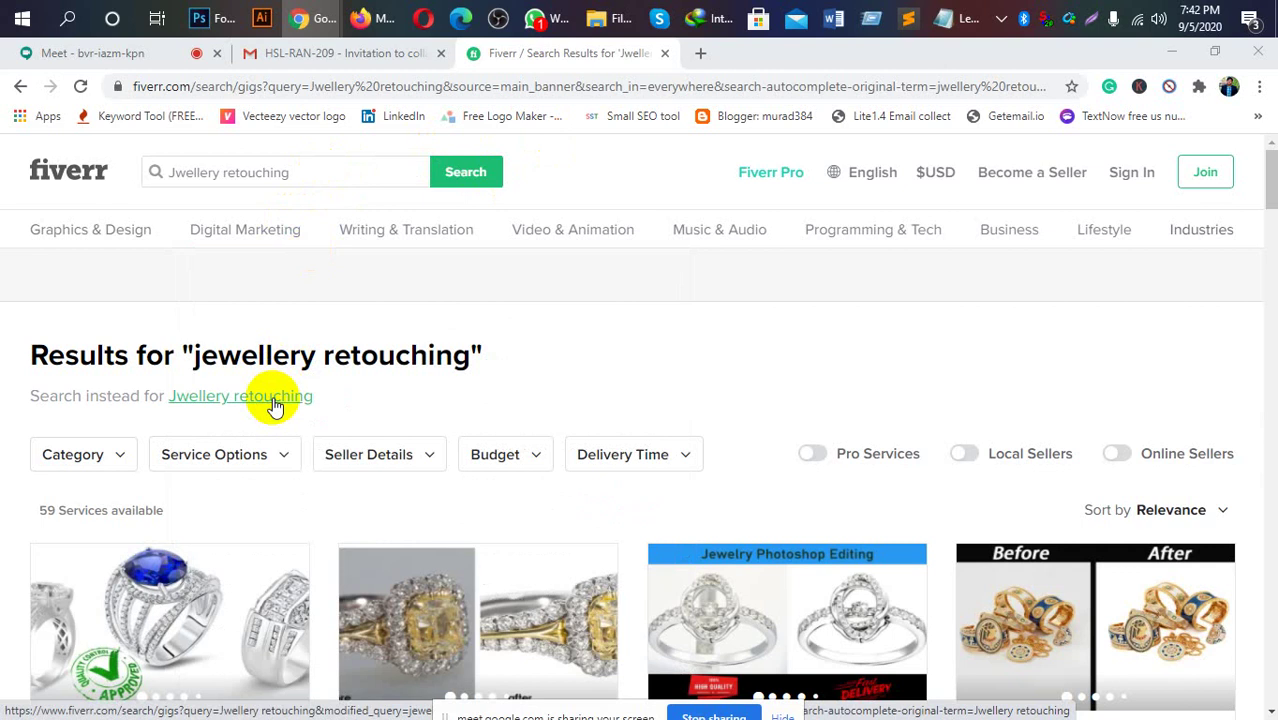
left_click(274, 400)
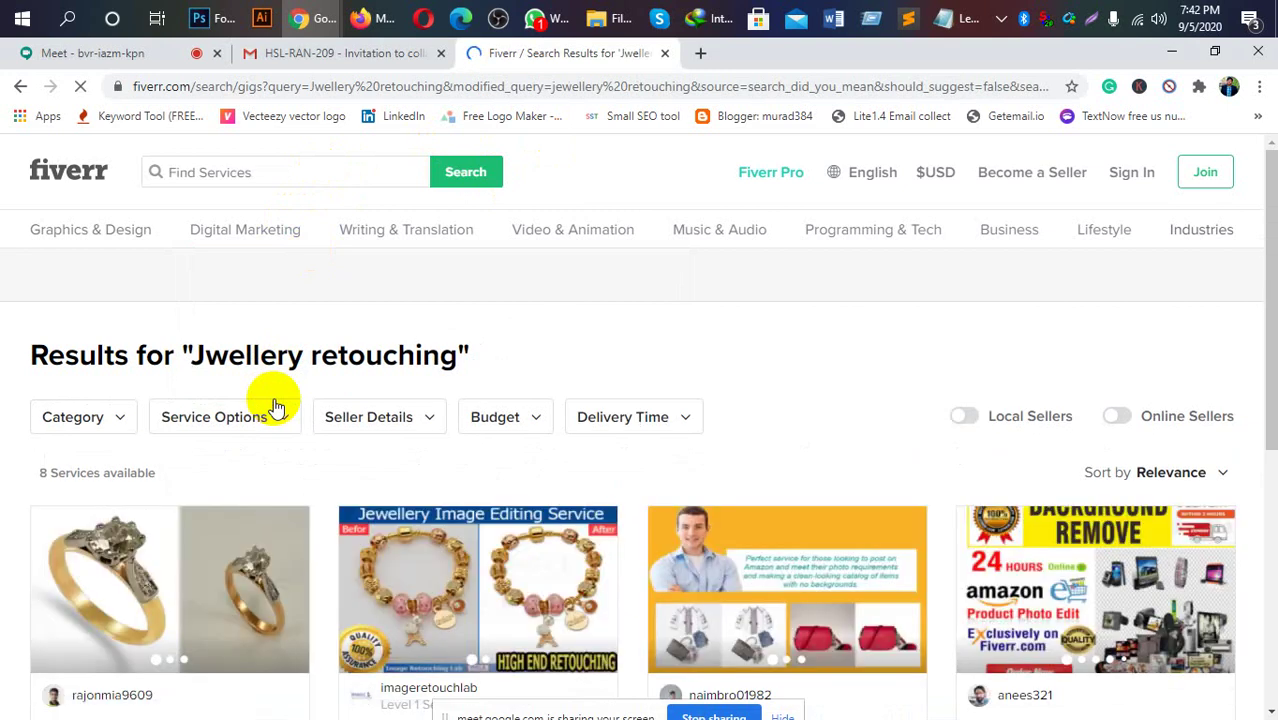
scroll(276, 404, "down", 1)
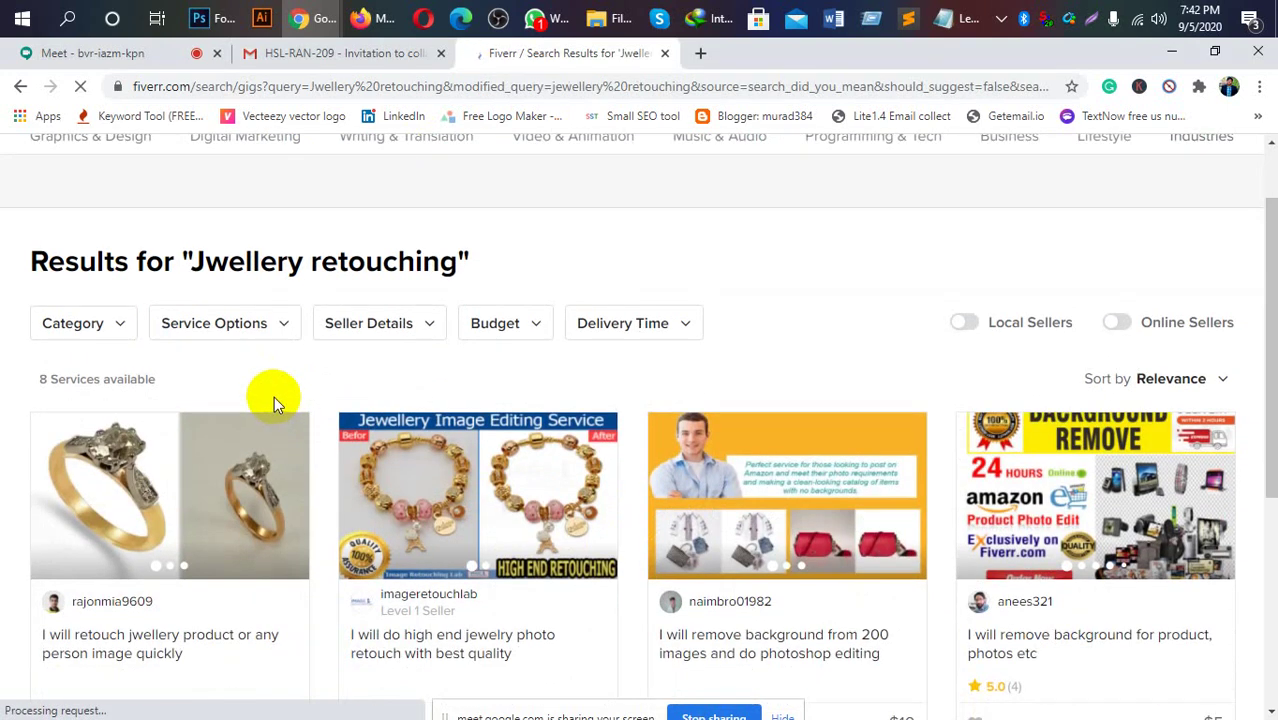
scroll(260, 387, "down", 1)
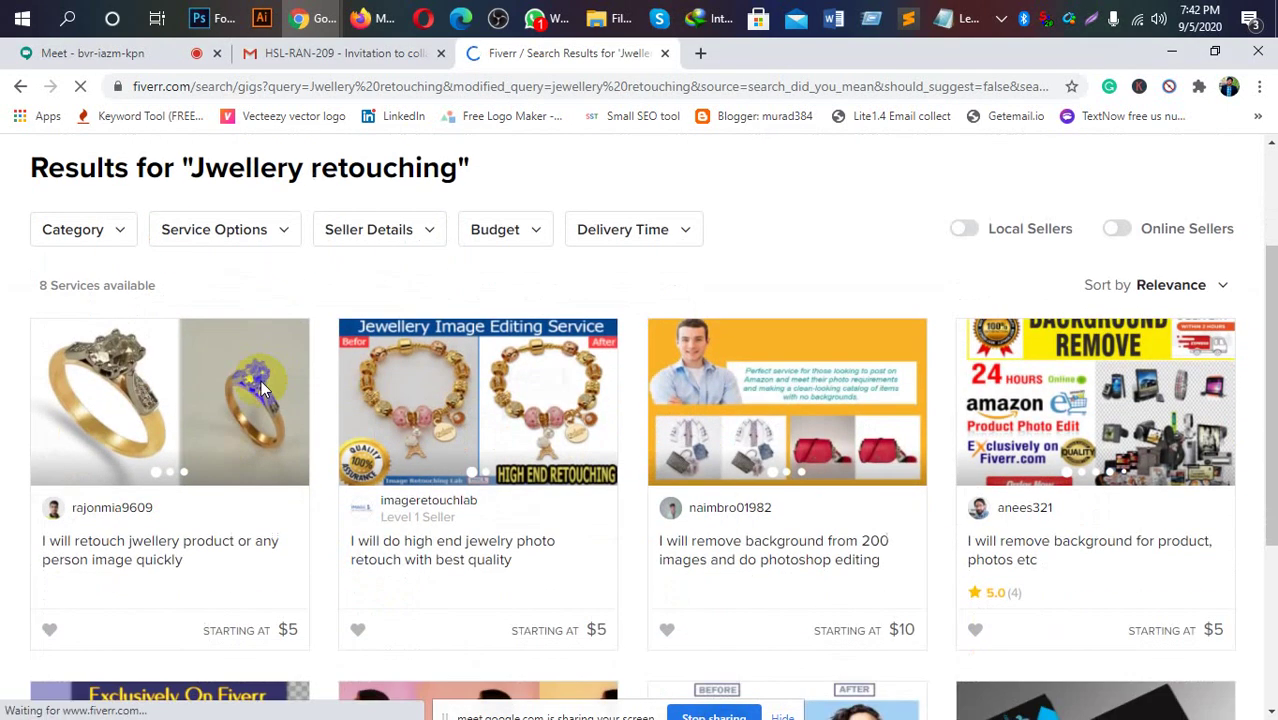
scroll(262, 385, "down", 2)
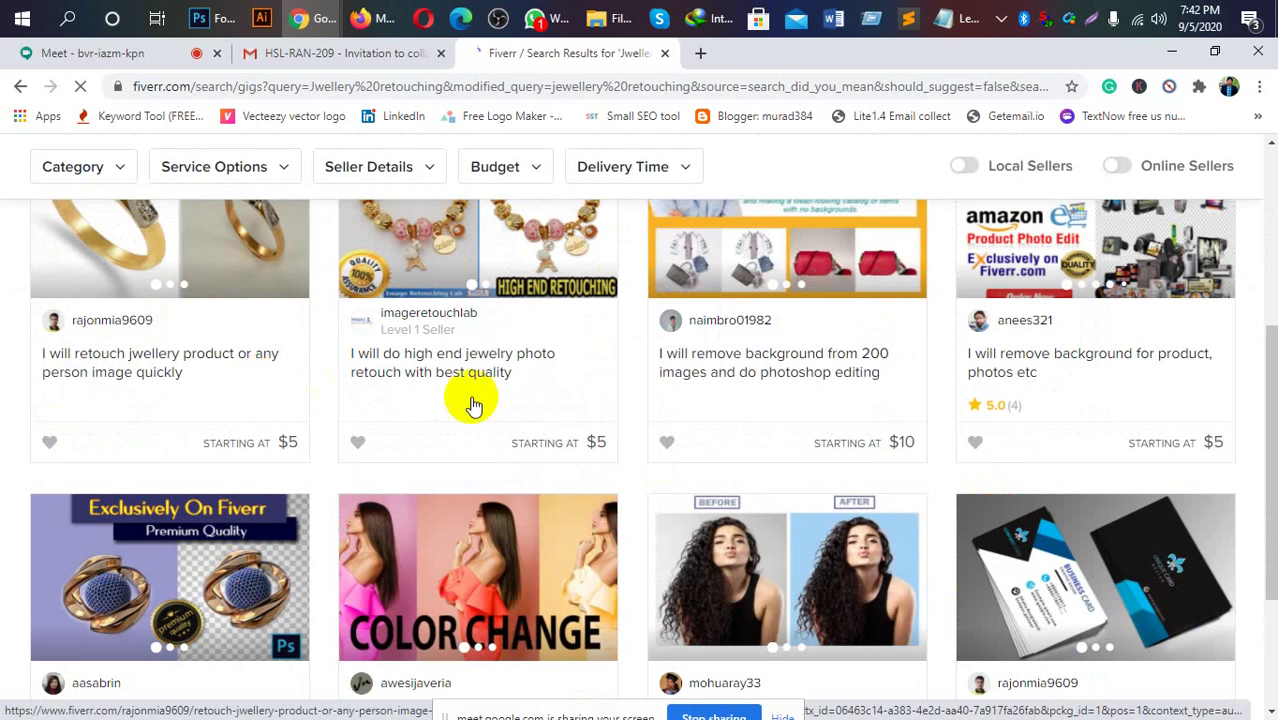
scroll(1015, 428, "down", 1)
scroll(1015, 436, "down", 2)
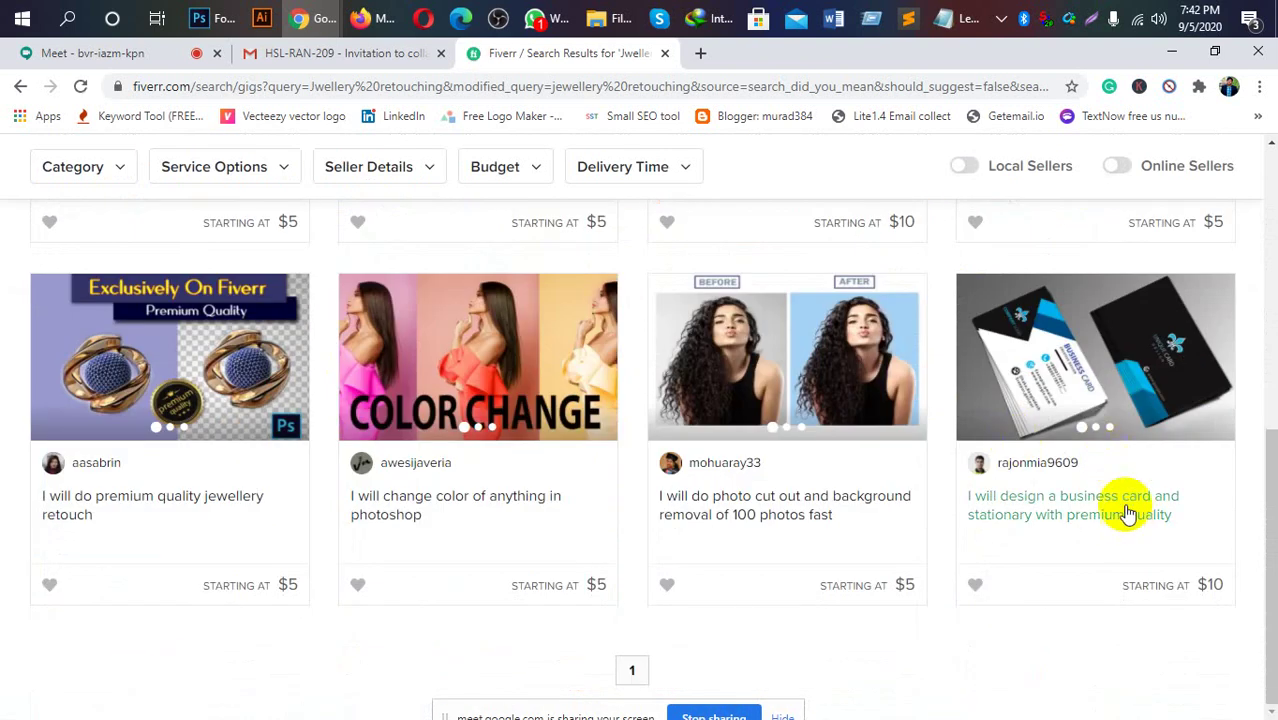
mouse_move(1095, 577)
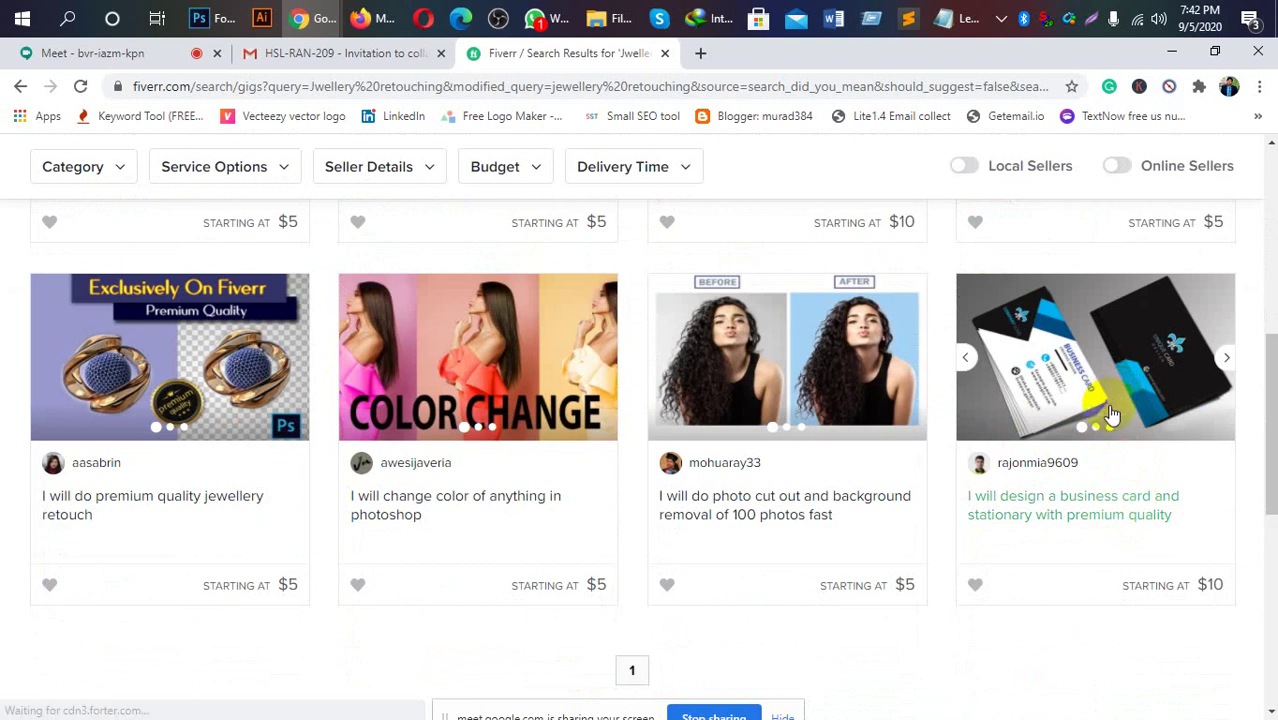
scroll(1112, 414, "up", 4)
scroll(1112, 422, "down", 5)
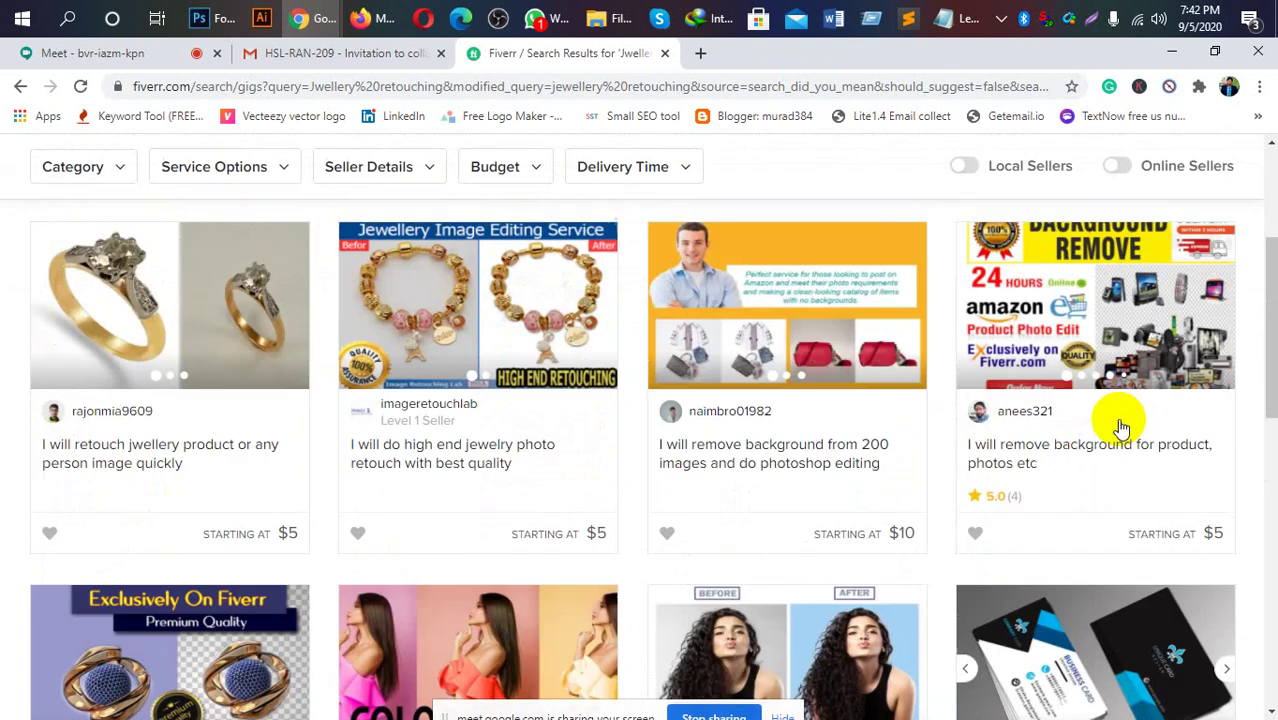
scroll(1116, 422, "down", 2)
scroll(1111, 422, "up", 2)
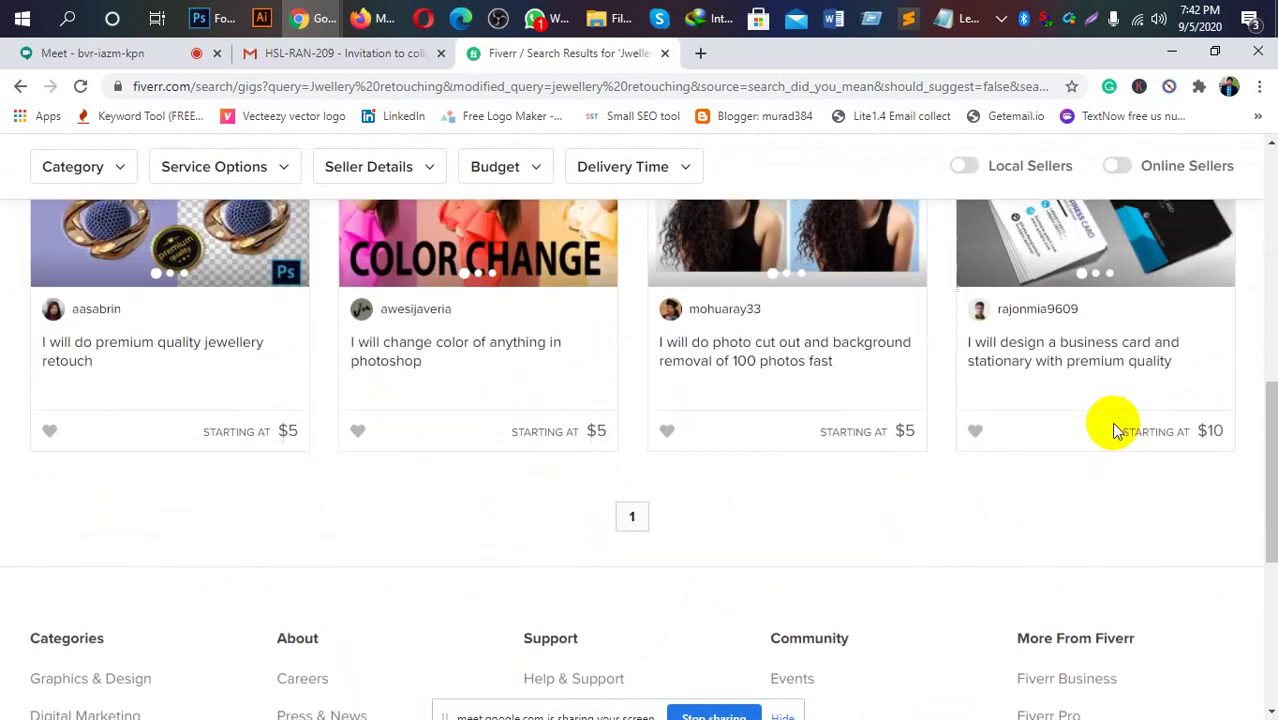
scroll(1111, 422, "up", 2)
mouse_move(478, 240)
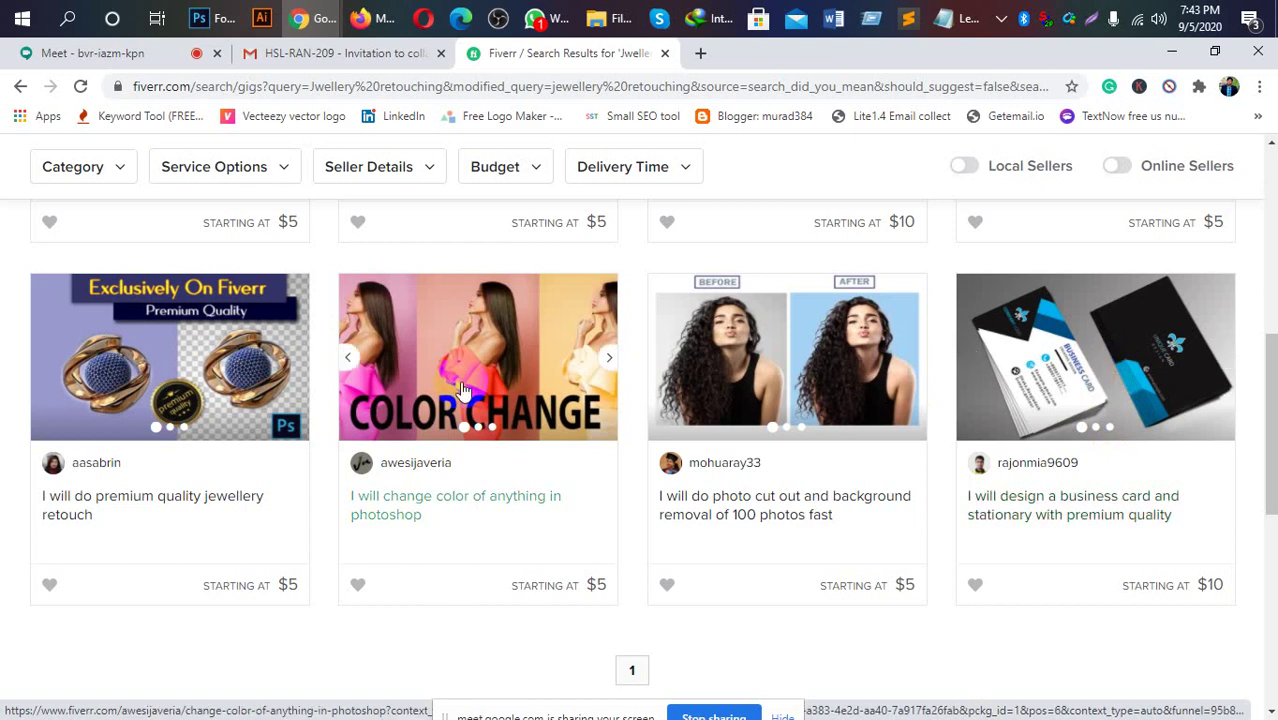
scroll(462, 390, "up", 3)
scroll(455, 392, "up", 3)
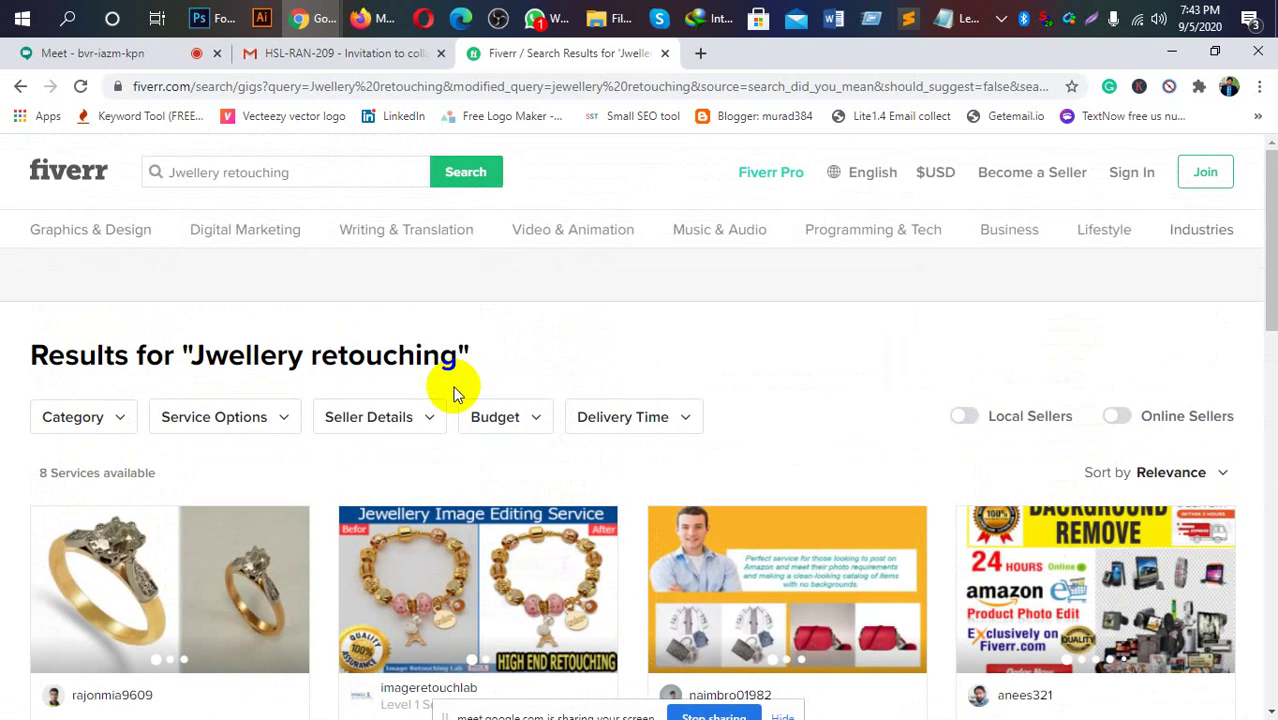
scroll(450, 387, "down", 1)
scroll(450, 387, "up", 1)
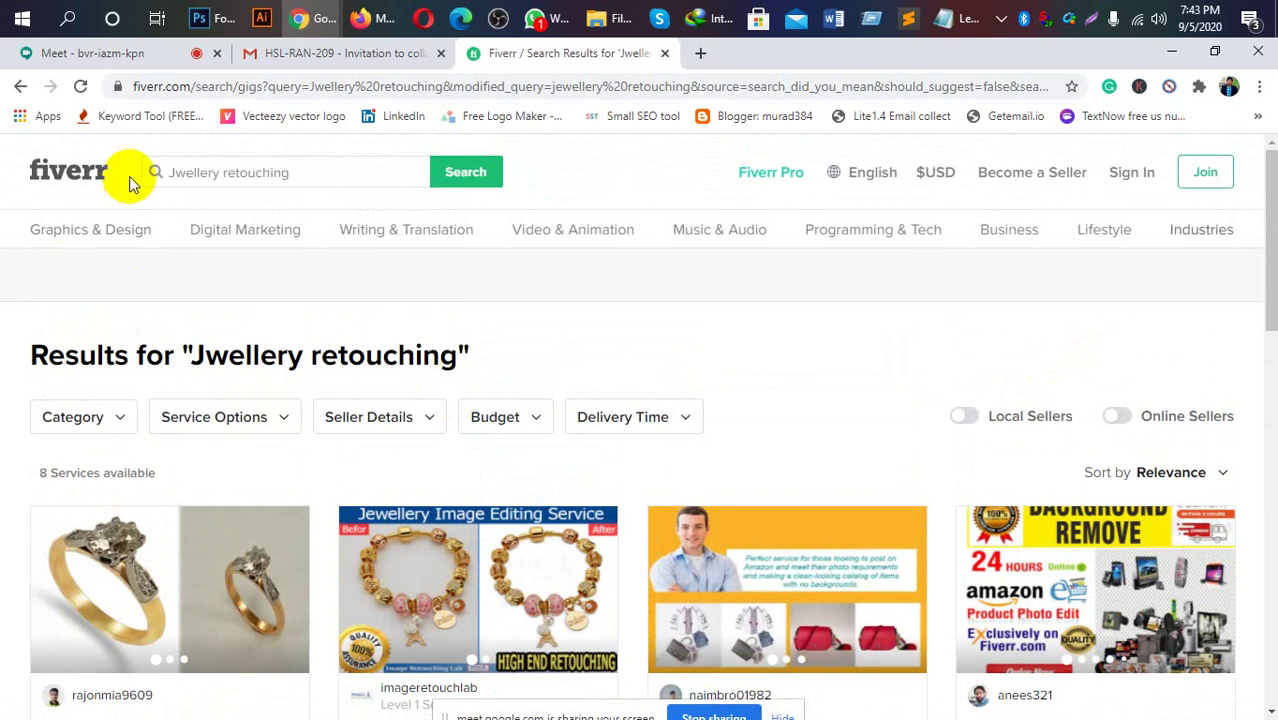
Correct the search to 'Jewellery retouching', rerun it and scroll through the gigs.
left_click(183, 172)
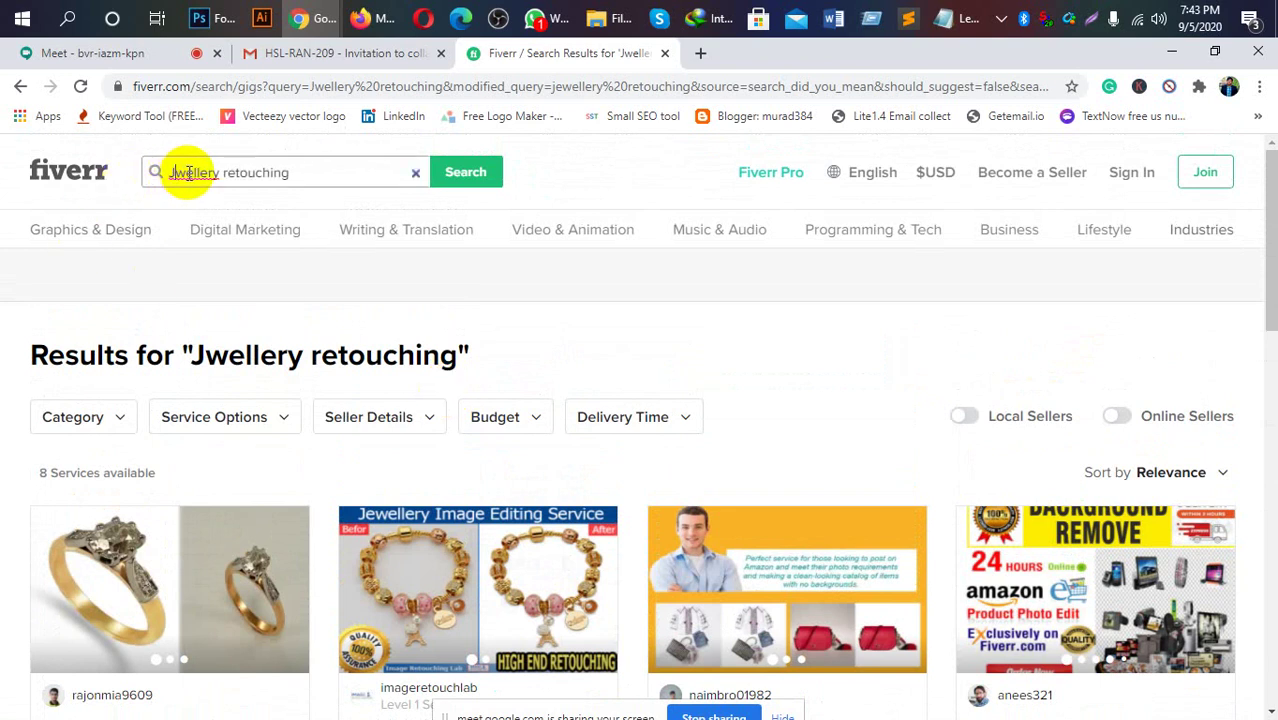
type("e")
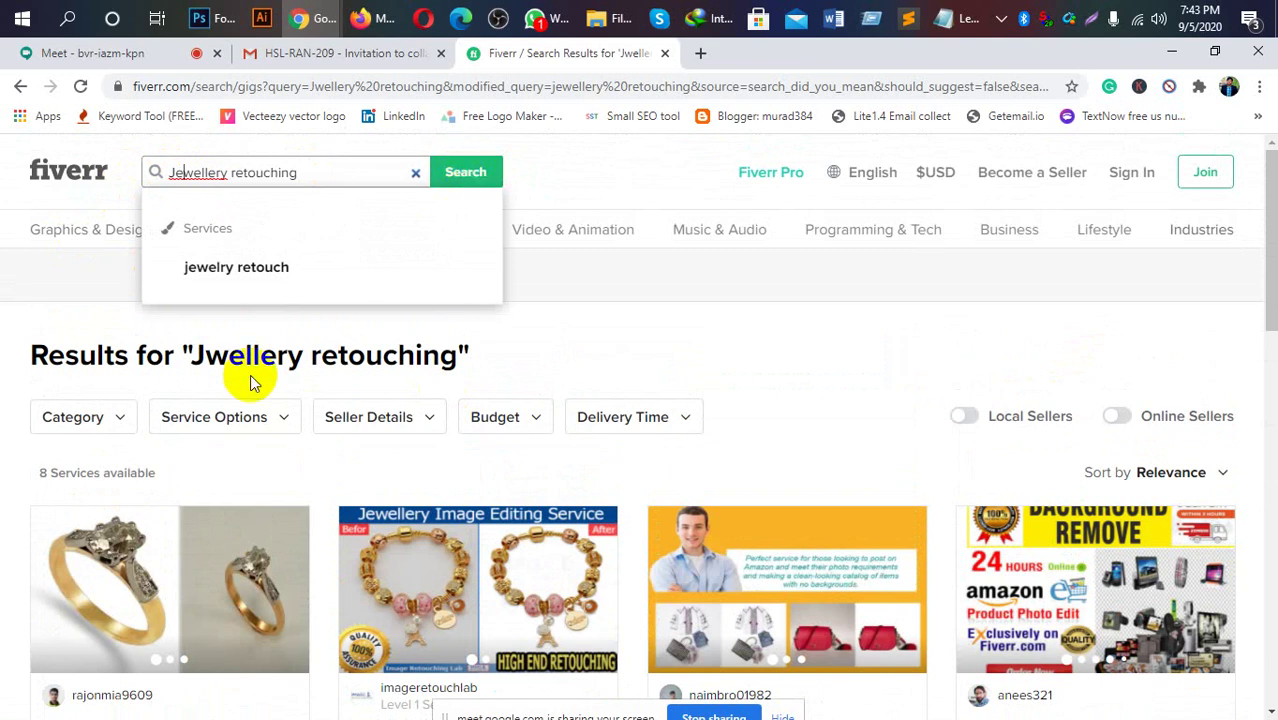
left_click(466, 173)
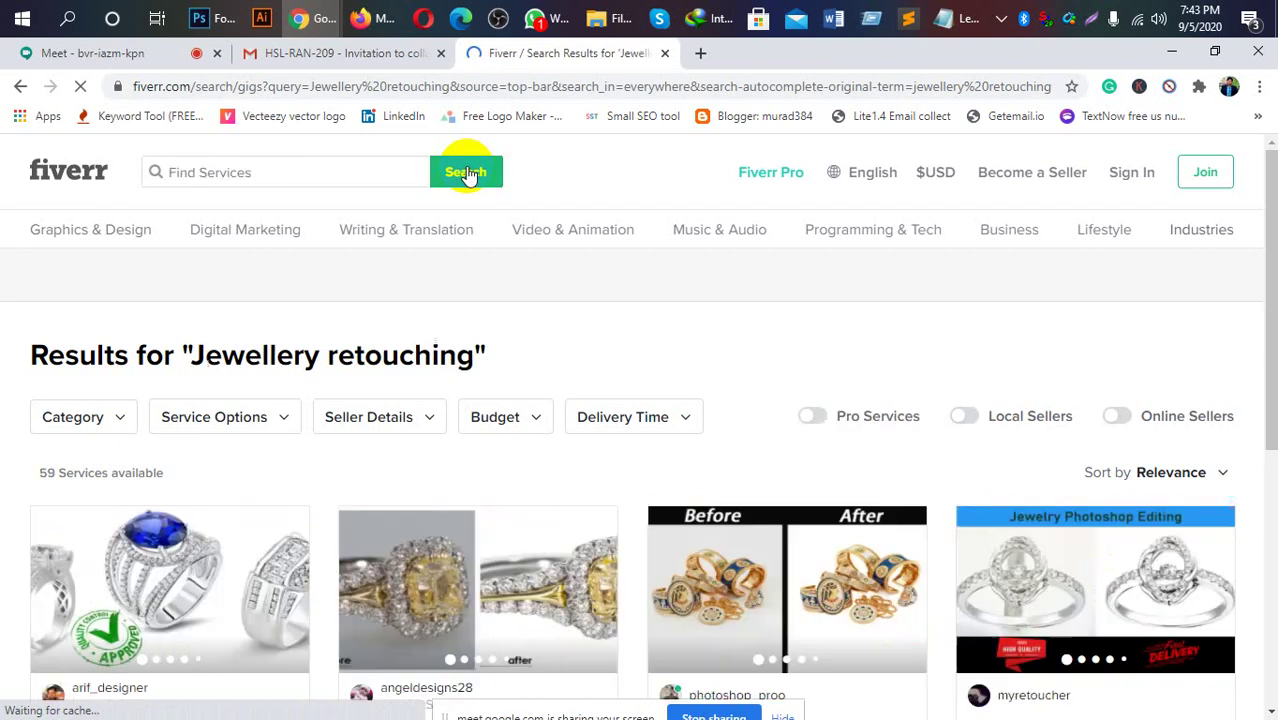
scroll(530, 285, "down", 2)
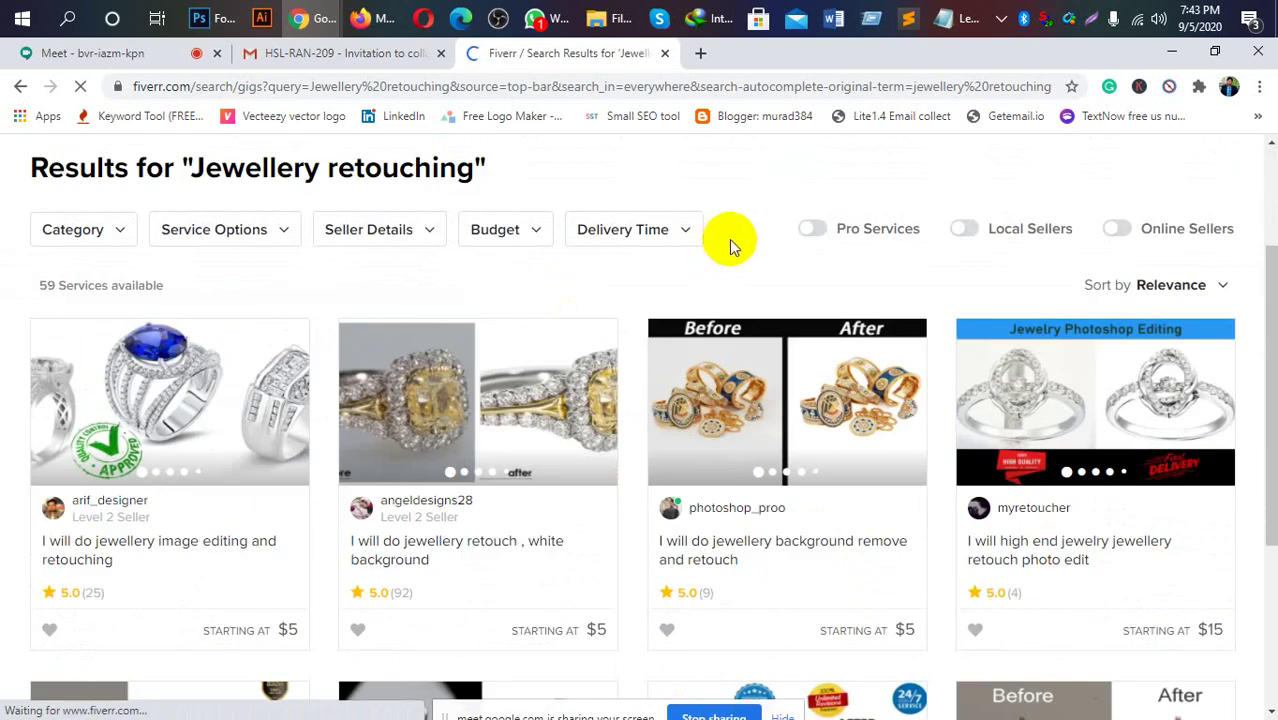
scroll(730, 247, "down", 2)
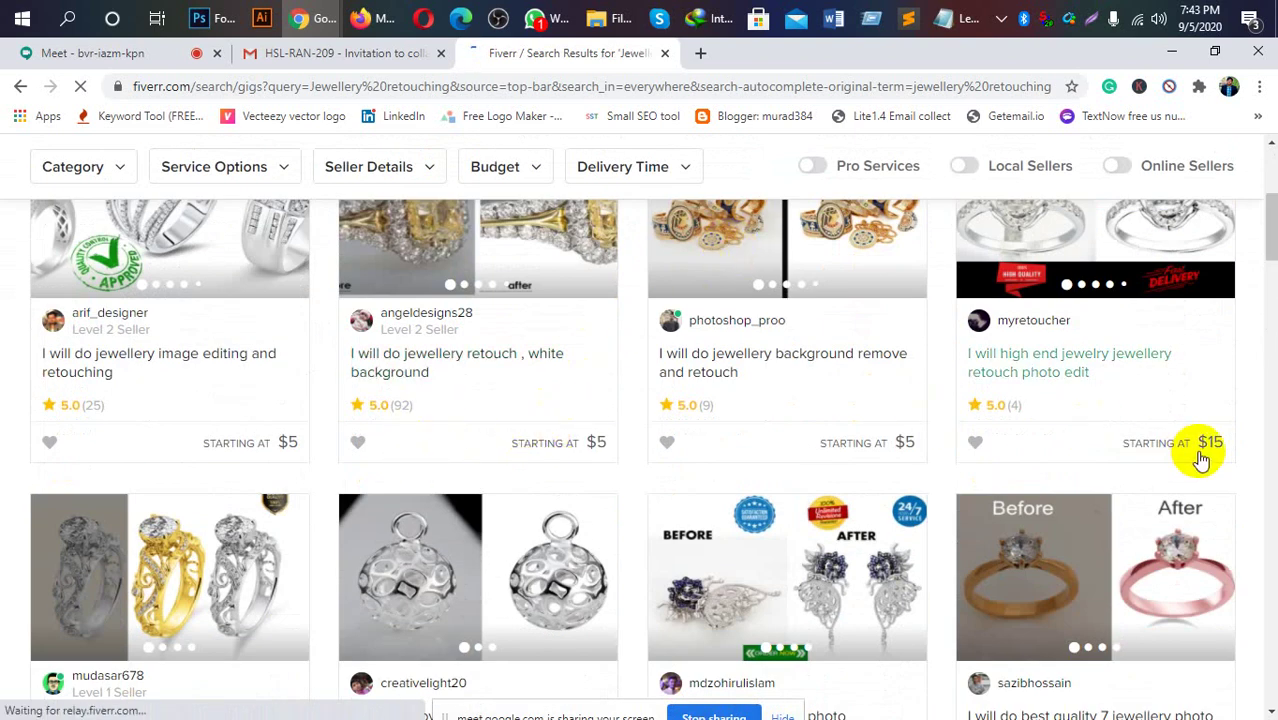
scroll(1190, 463, "up", 1)
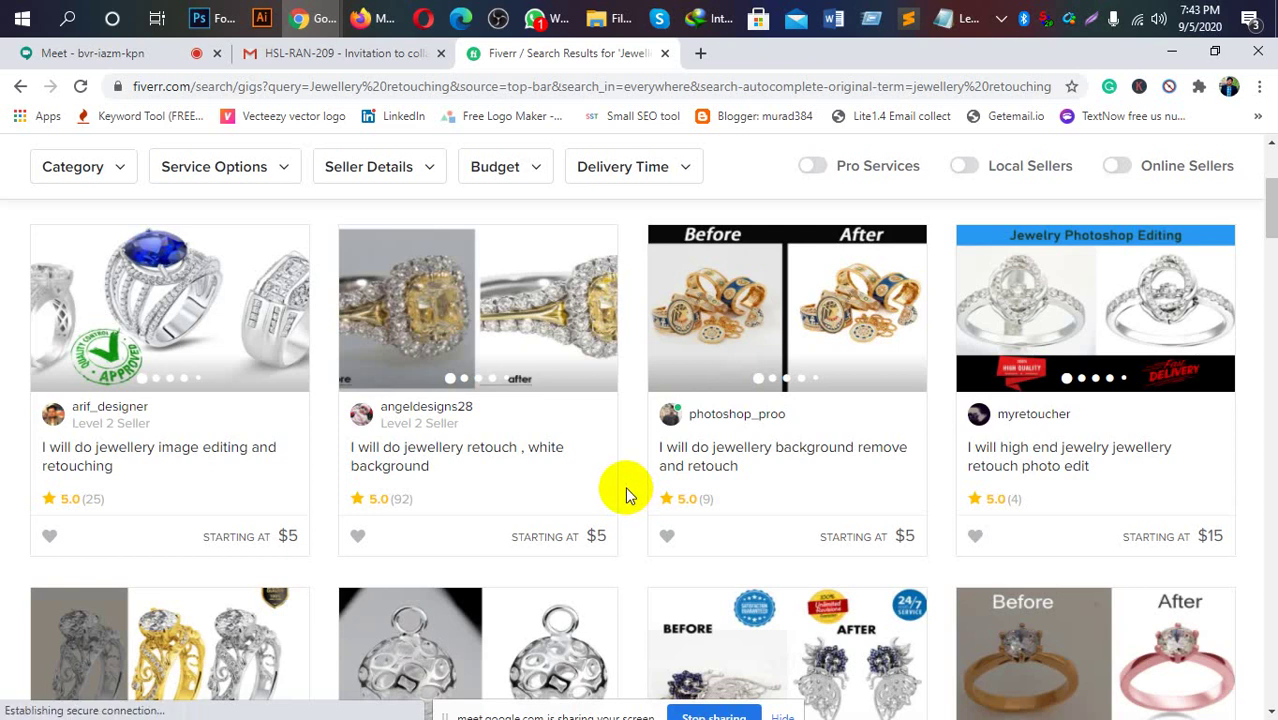
Open the 'I will do jewellery retouch, white background' gig in a new tab, browse it, then return to Meet.
right_click(409, 457)
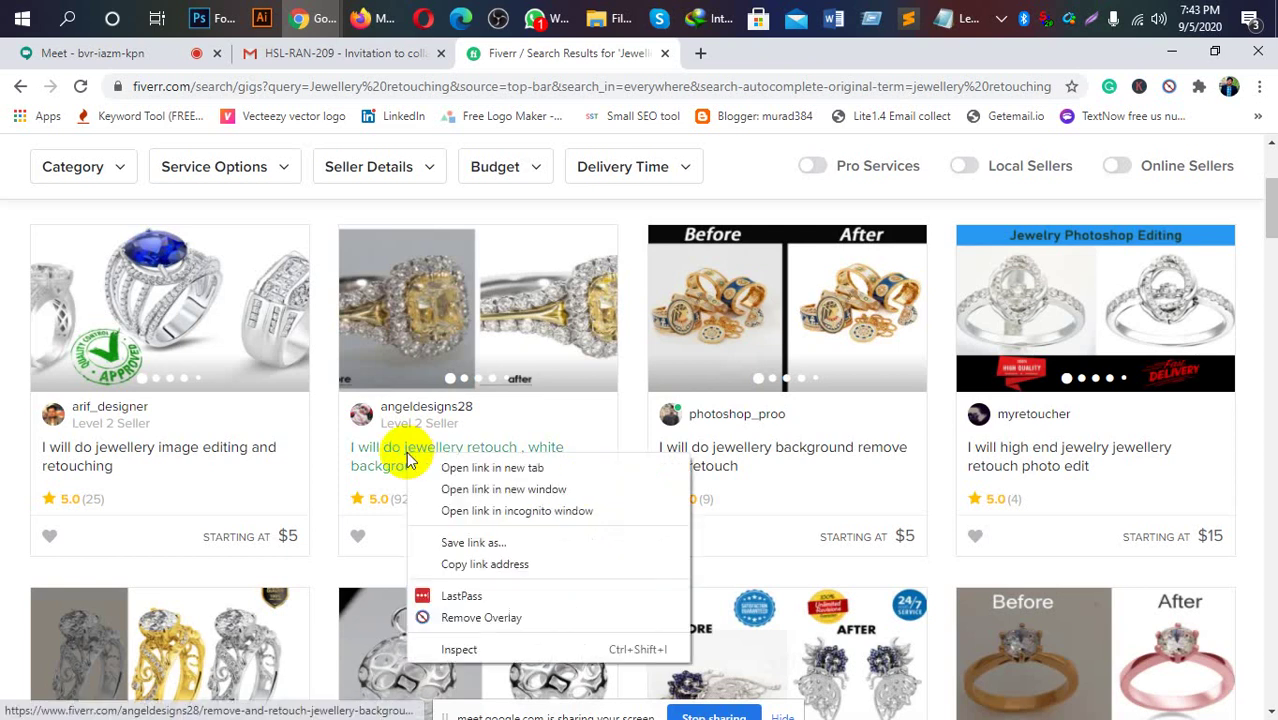
left_click(441, 474)
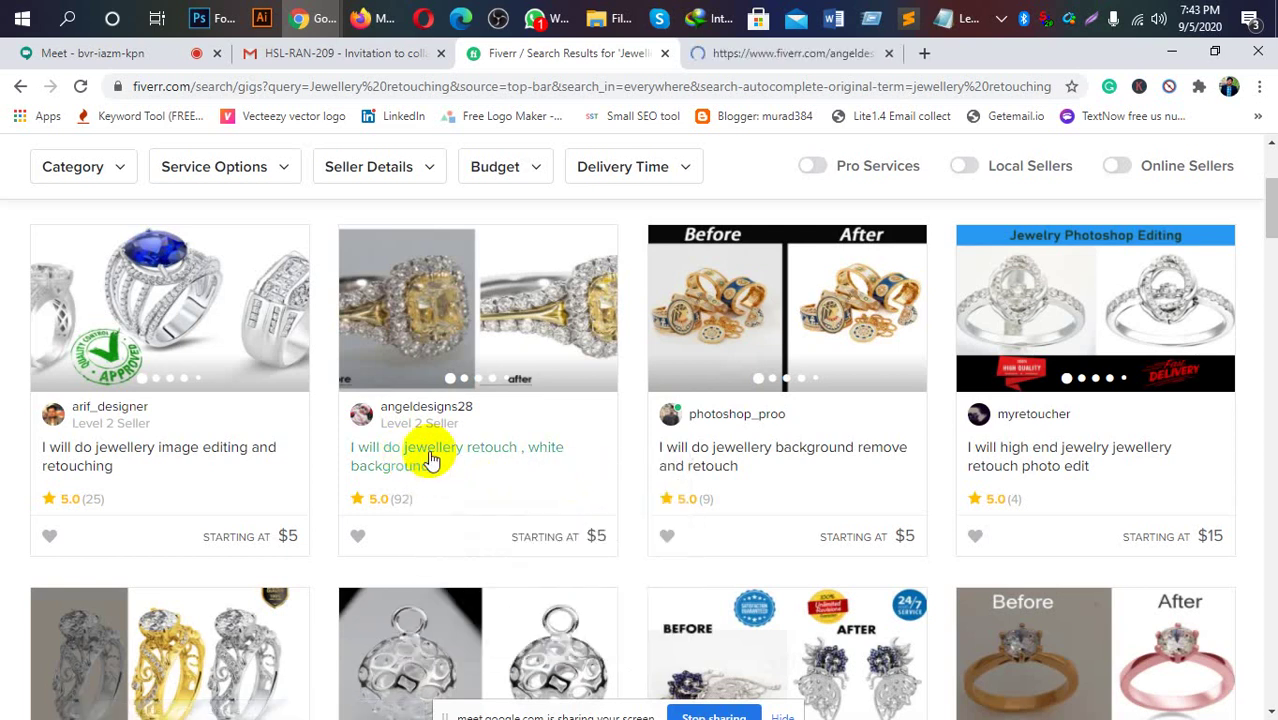
left_click(757, 58)
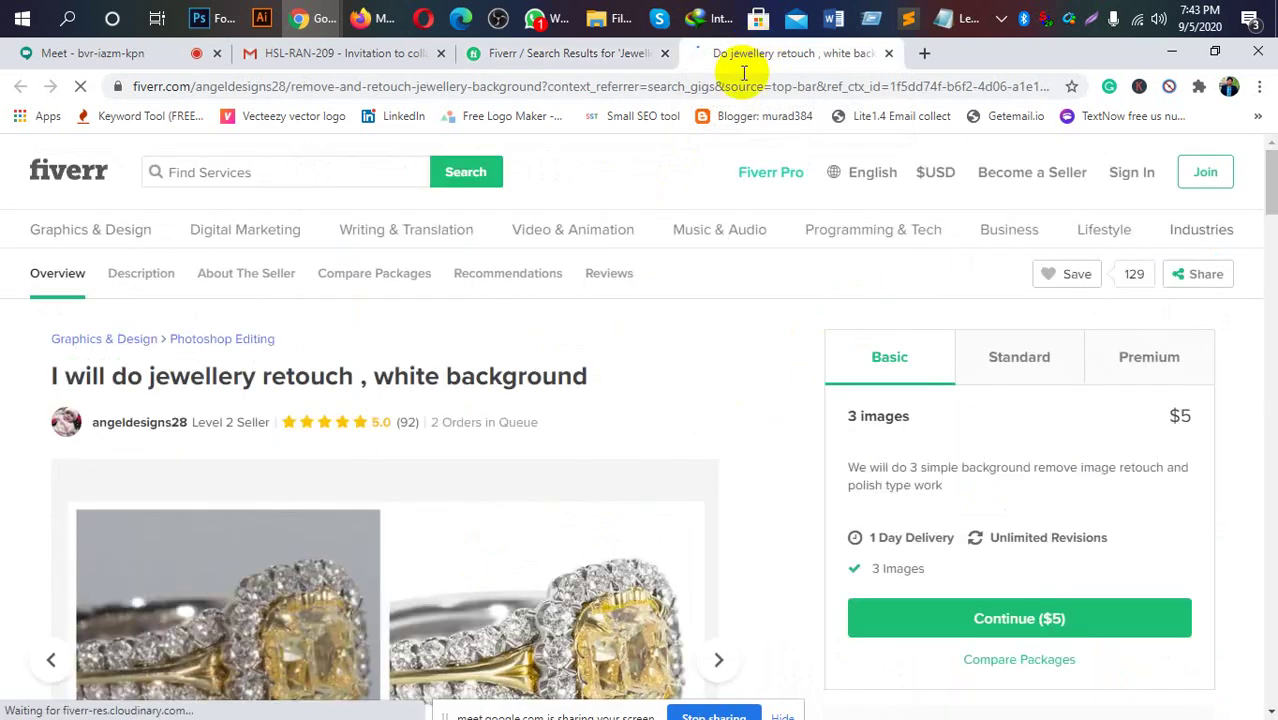
scroll(651, 400, "down", 3)
scroll(392, 480, "up", 1)
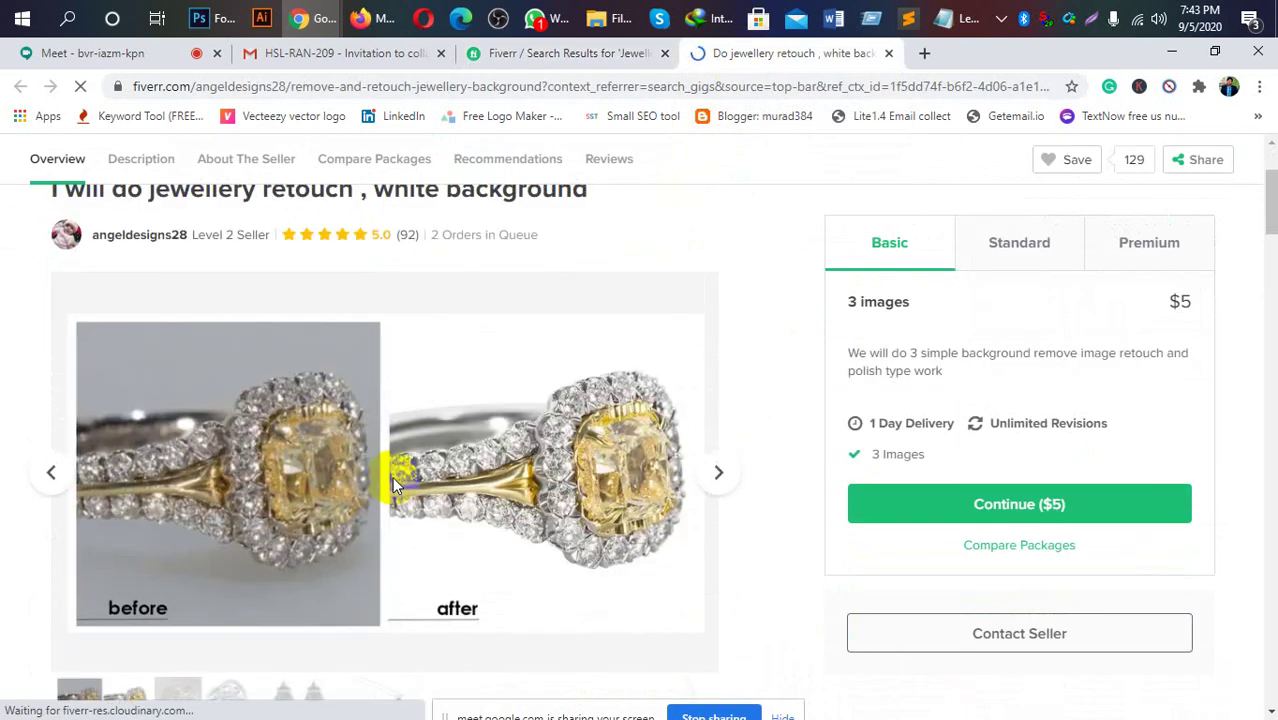
scroll(499, 479, "up", 1)
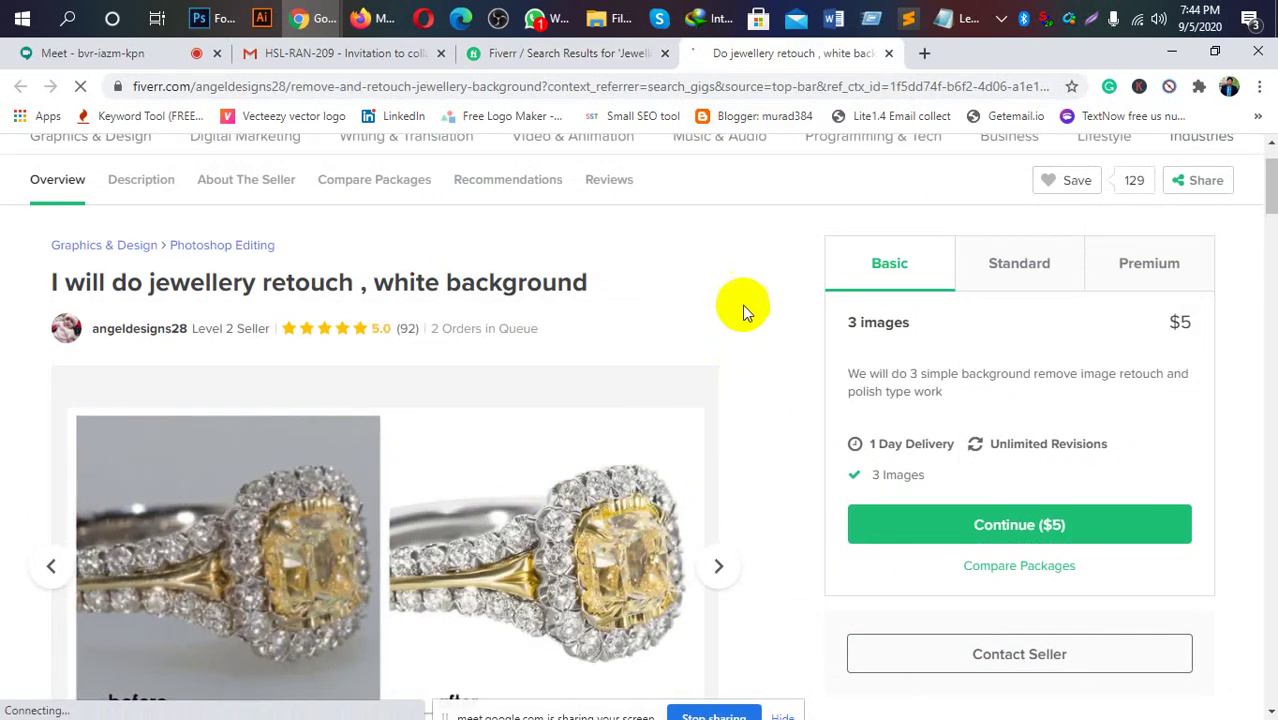
scroll(749, 276, "down", 2)
scroll(749, 276, "down", 2)
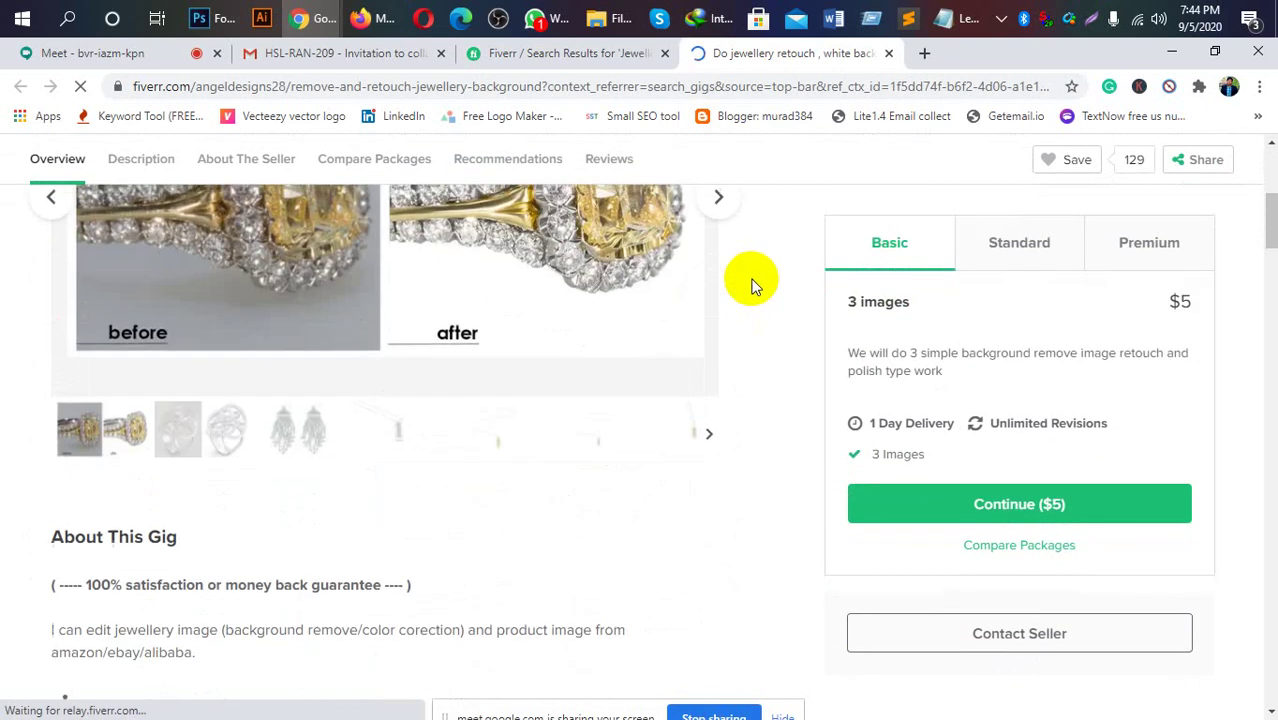
scroll(740, 400, "down", 2)
scroll(742, 416, "down", 2)
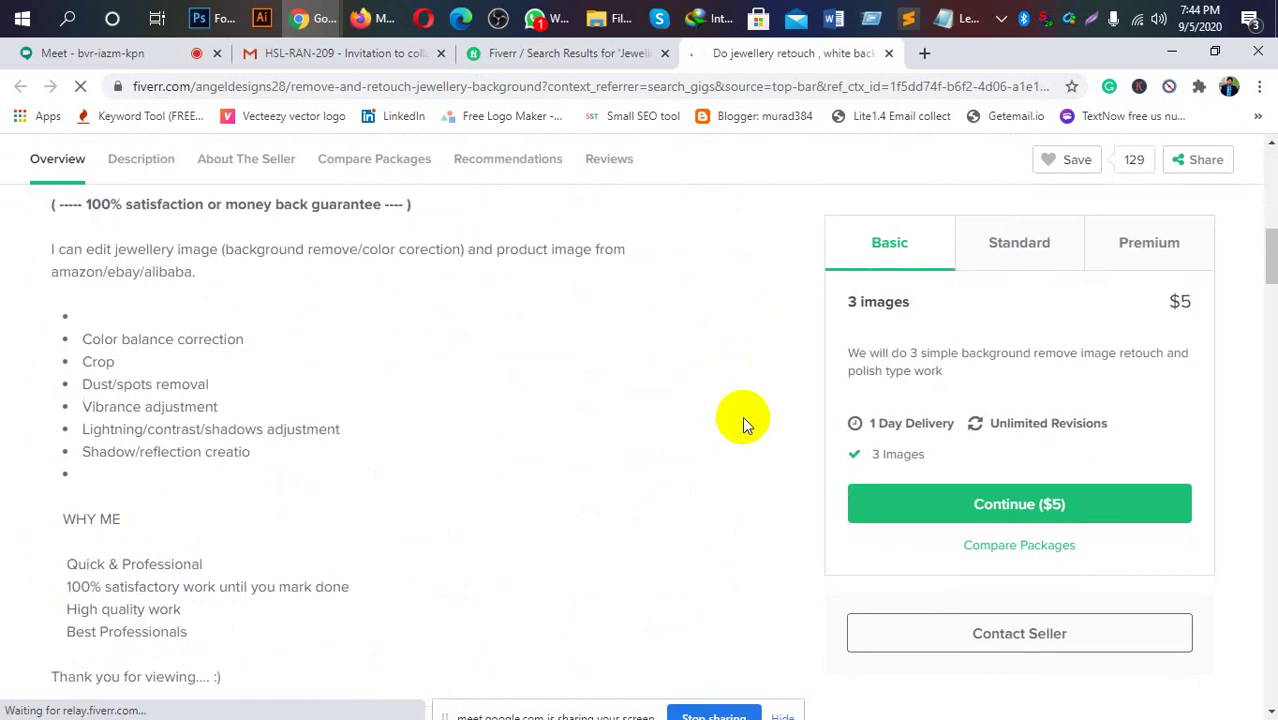
scroll(742, 416, "down", 3)
scroll(742, 416, "down", 3)
scroll(742, 416, "down", 1)
scroll(742, 416, "up", 1)
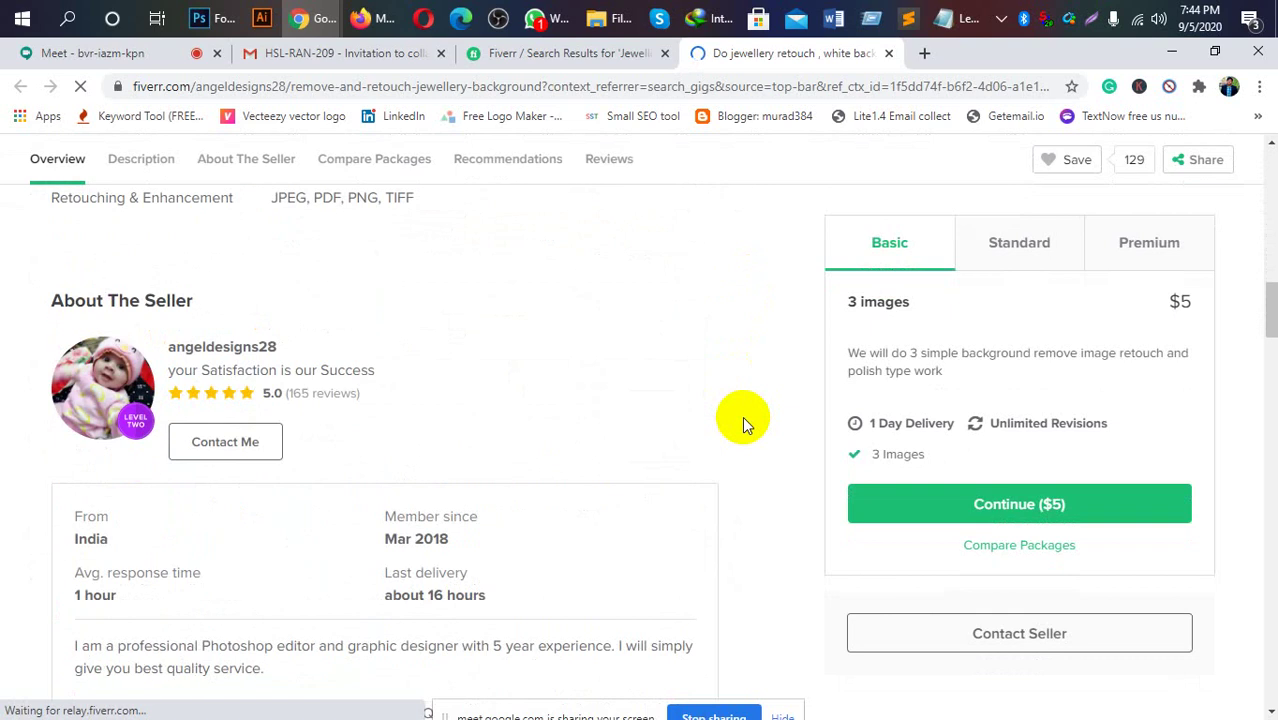
scroll(742, 416, "down", 2)
scroll(742, 416, "up", 1)
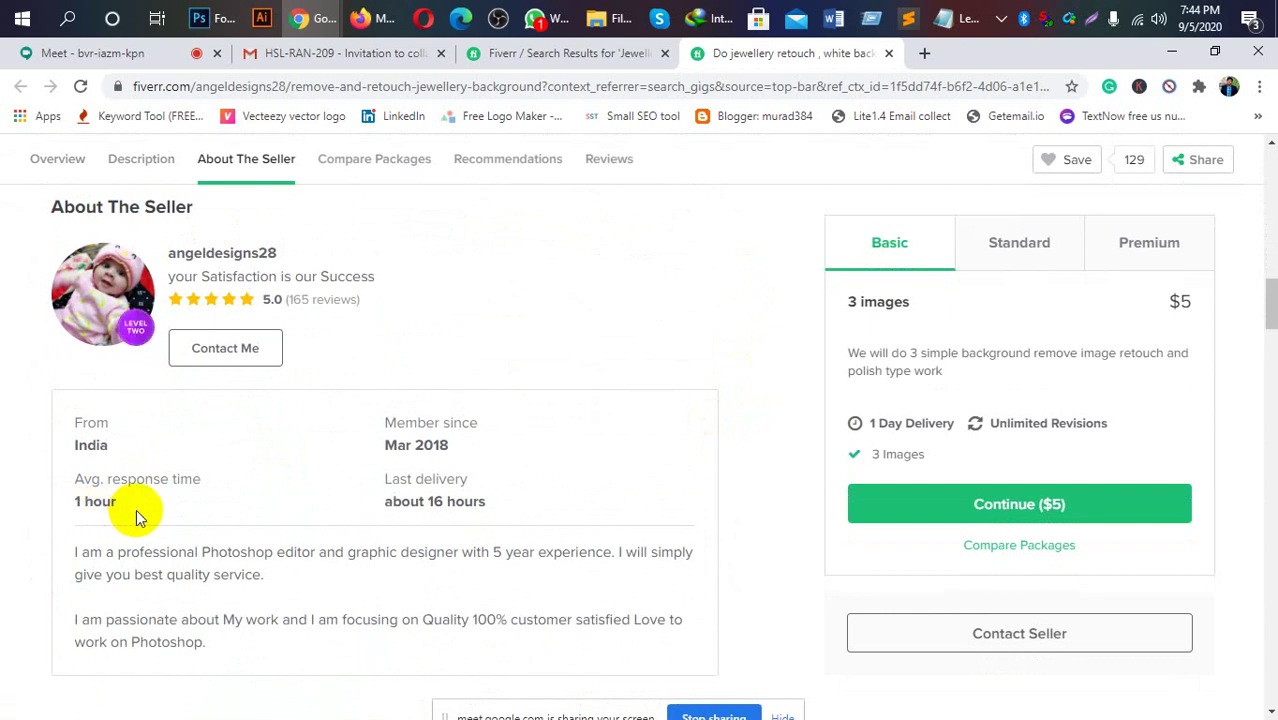
scroll(136, 509, "up", 2)
scroll(528, 465, "up", 2)
scroll(525, 462, "up", 2)
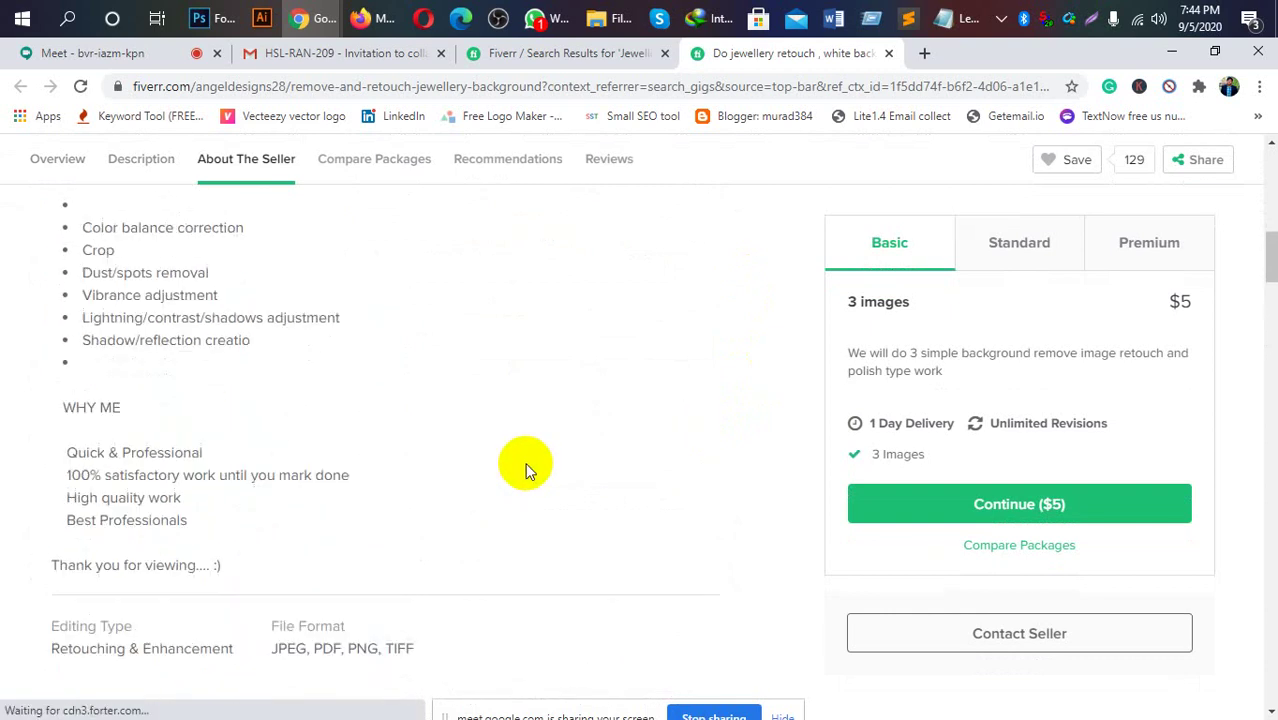
scroll(525, 465, "up", 2)
scroll(525, 480, "down", 3)
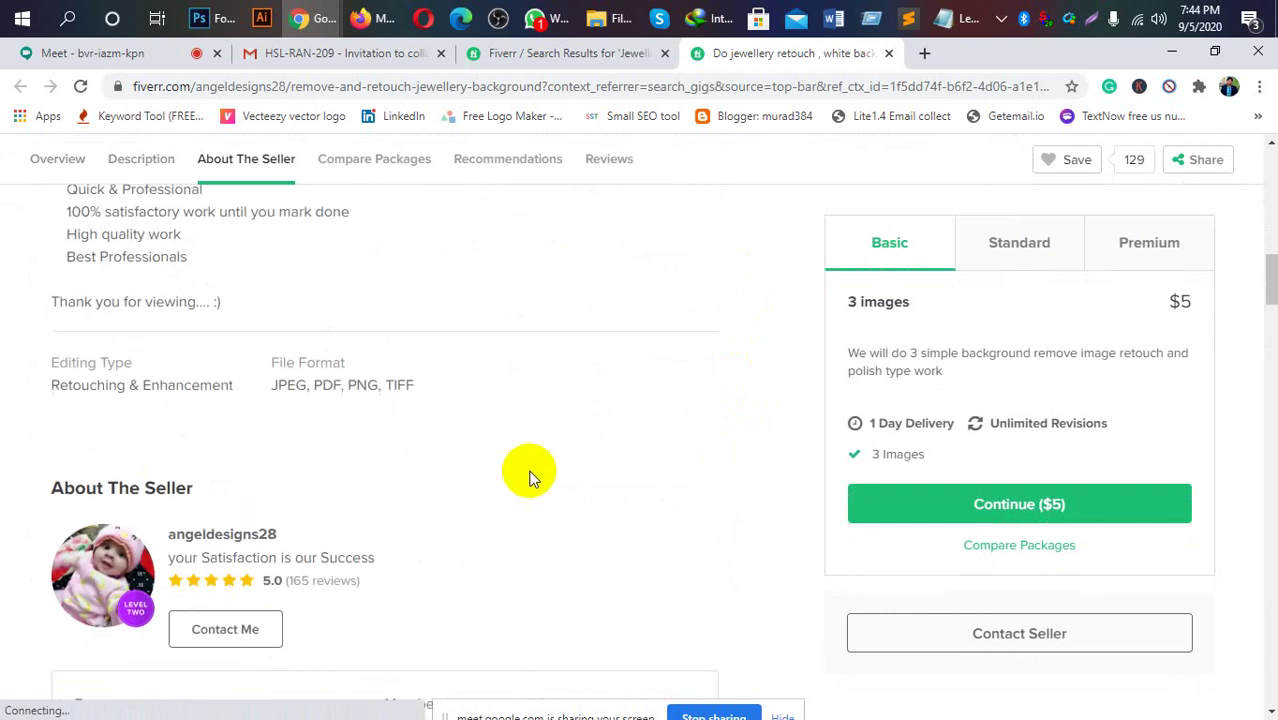
scroll(525, 478, "down", 2)
scroll(528, 478, "down", 2)
scroll(530, 478, "down", 2)
scroll(530, 478, "down", 1)
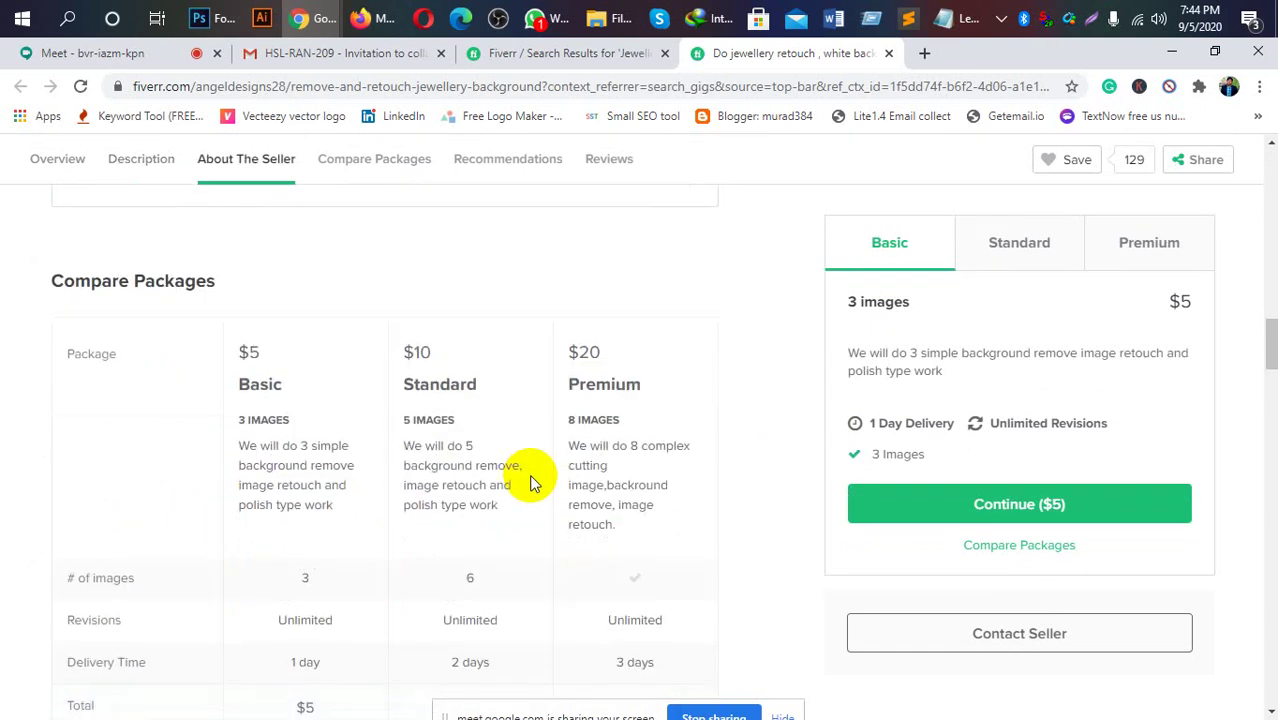
scroll(528, 465, "up", 4)
scroll(525, 447, "up", 5)
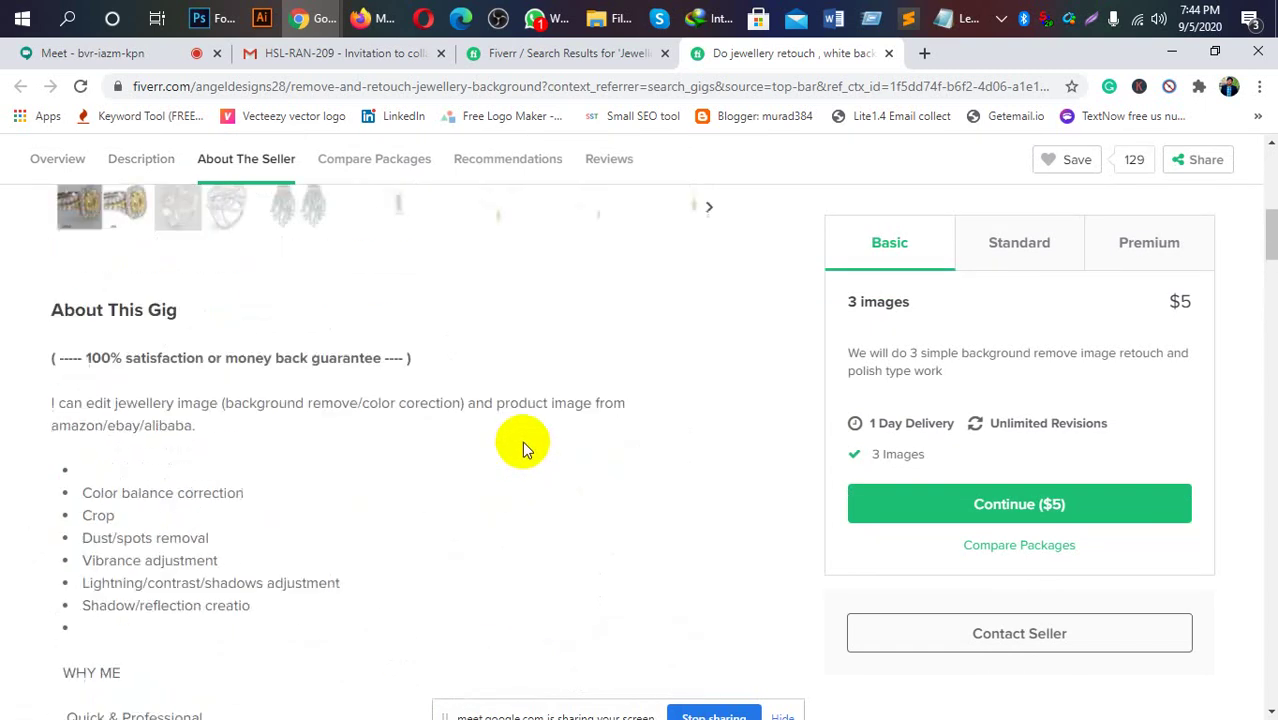
scroll(522, 441, "up", 4)
scroll(520, 438, "up", 2)
scroll(518, 435, "up", 1)
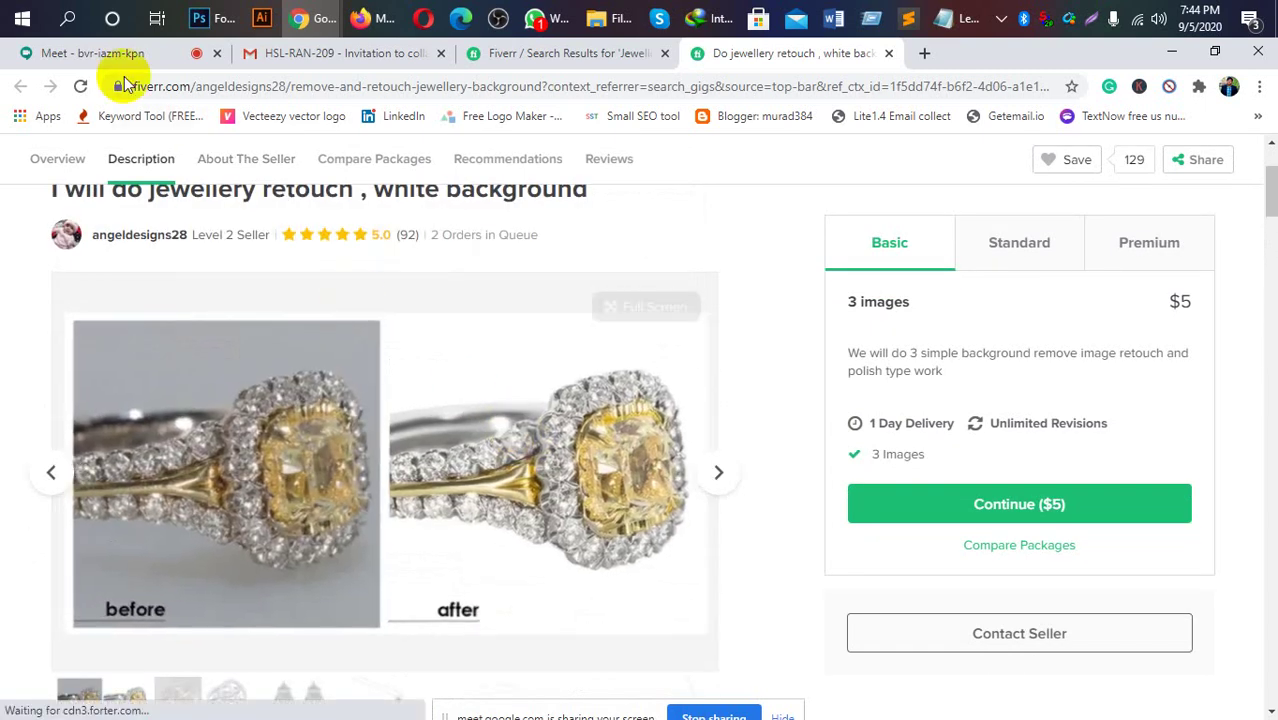
left_click(100, 50)
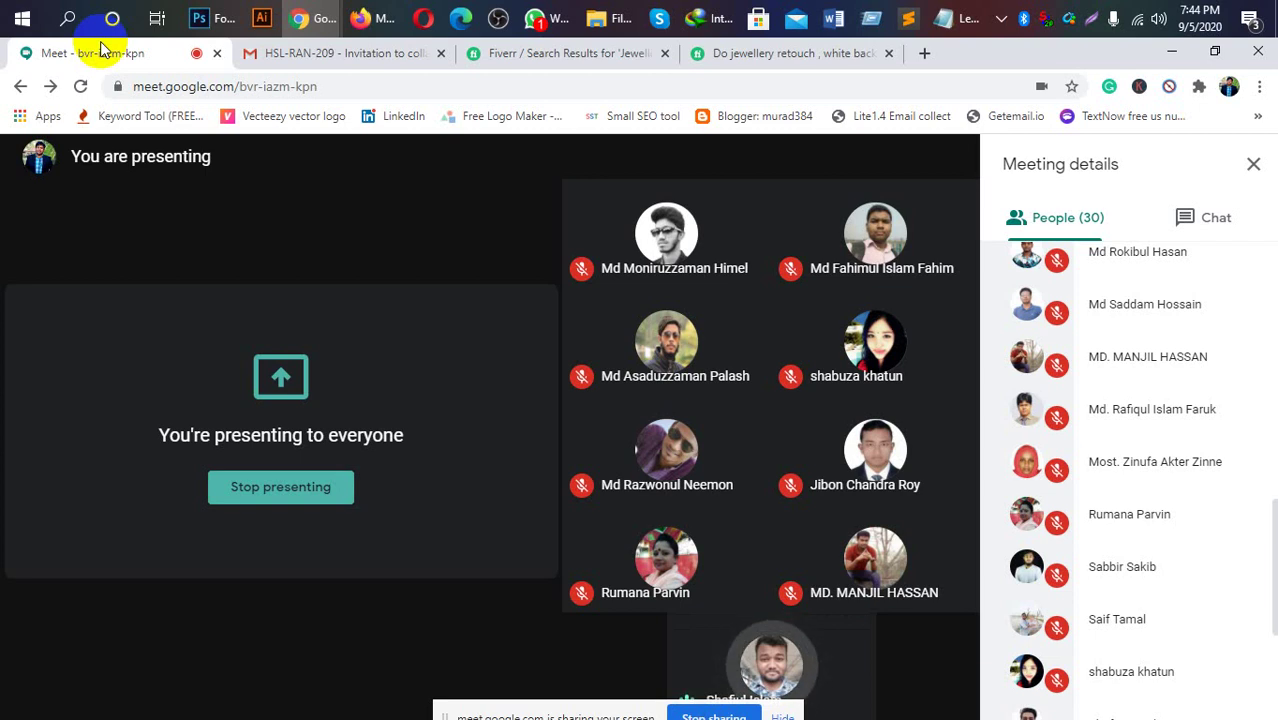
Bring the Fiverr jewellery retouch gig page with its $5 Basic package back to the front.
left_click(752, 55)
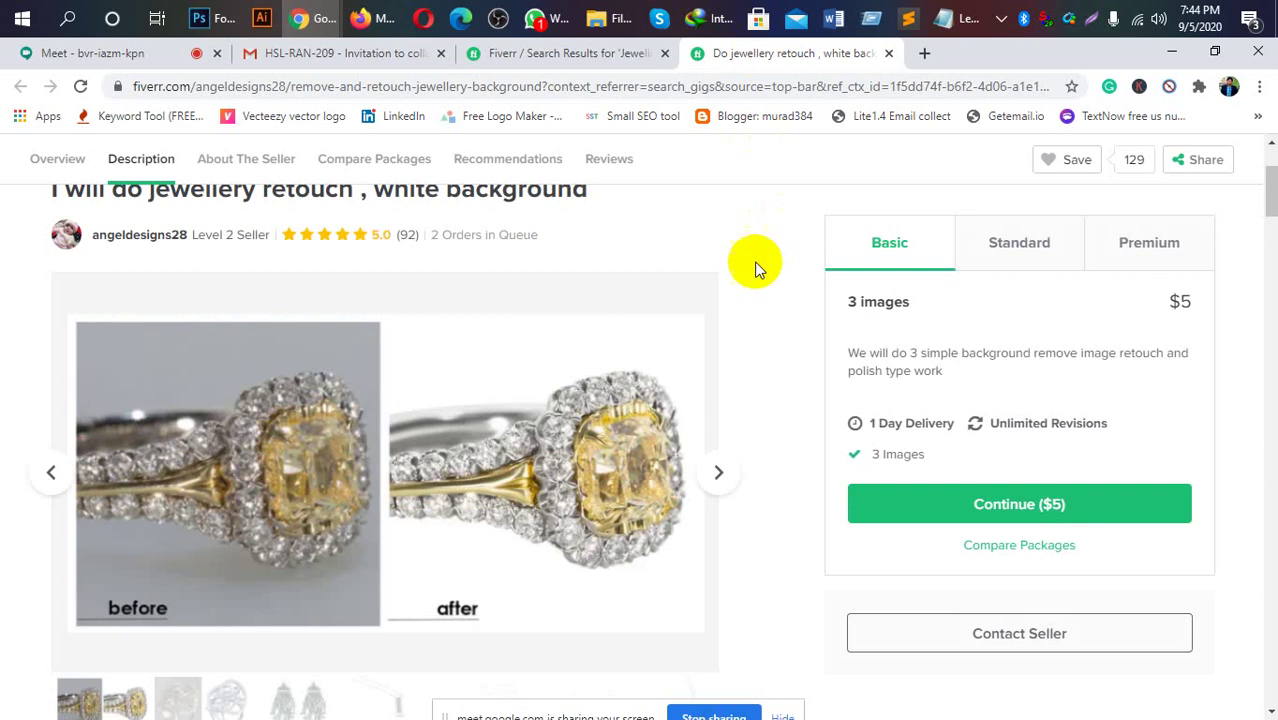
scroll(747, 268, "down", 1)
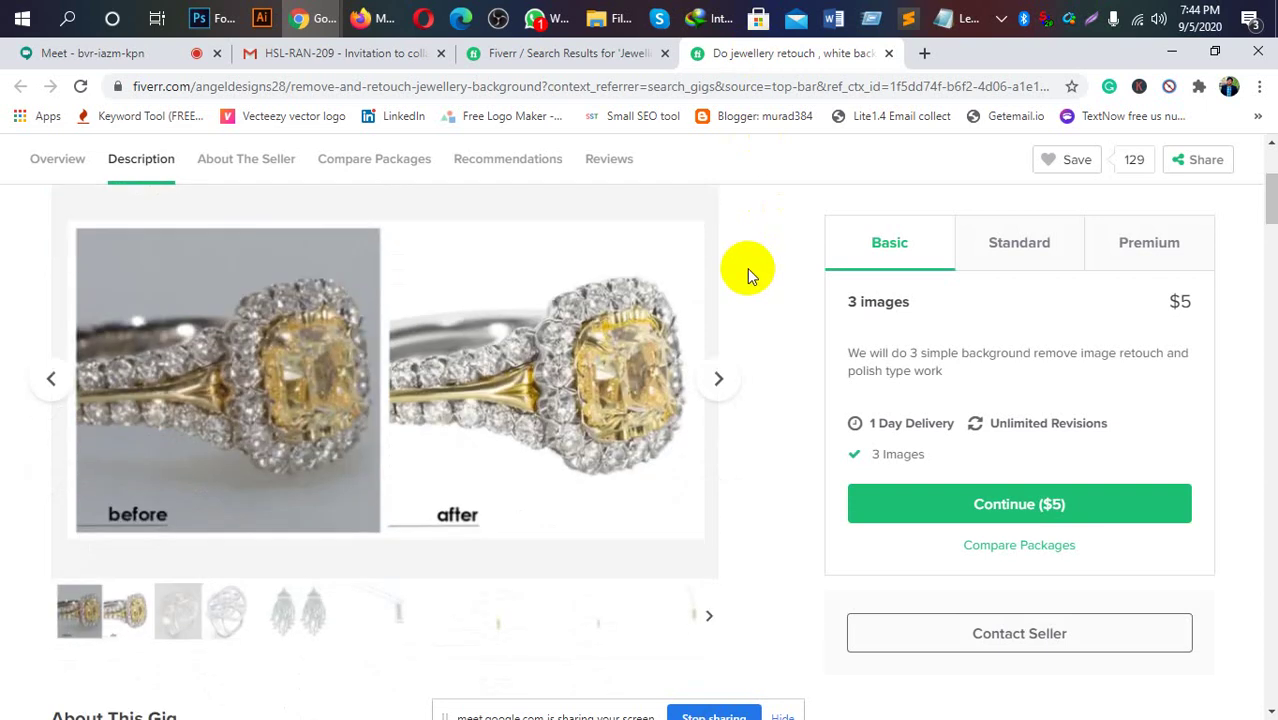
scroll(747, 268, "up", 2)
scroll(747, 268, "down", 3)
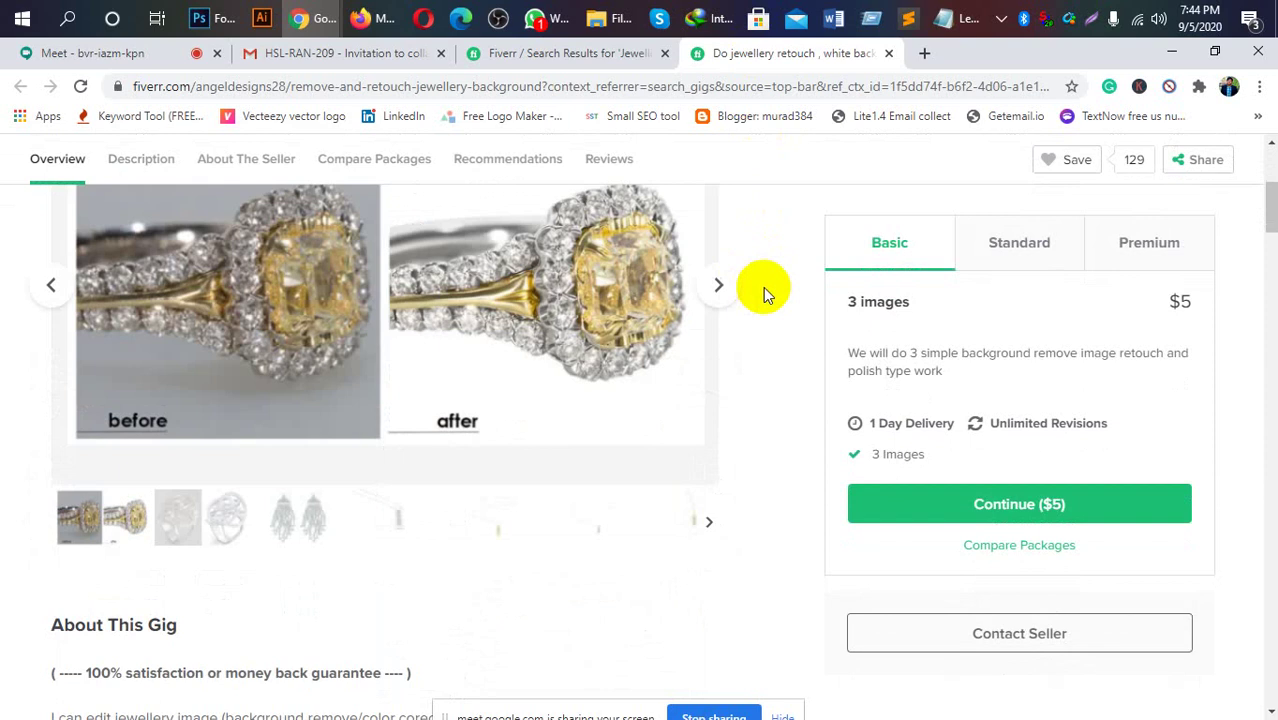
scroll(765, 380, "down", 2)
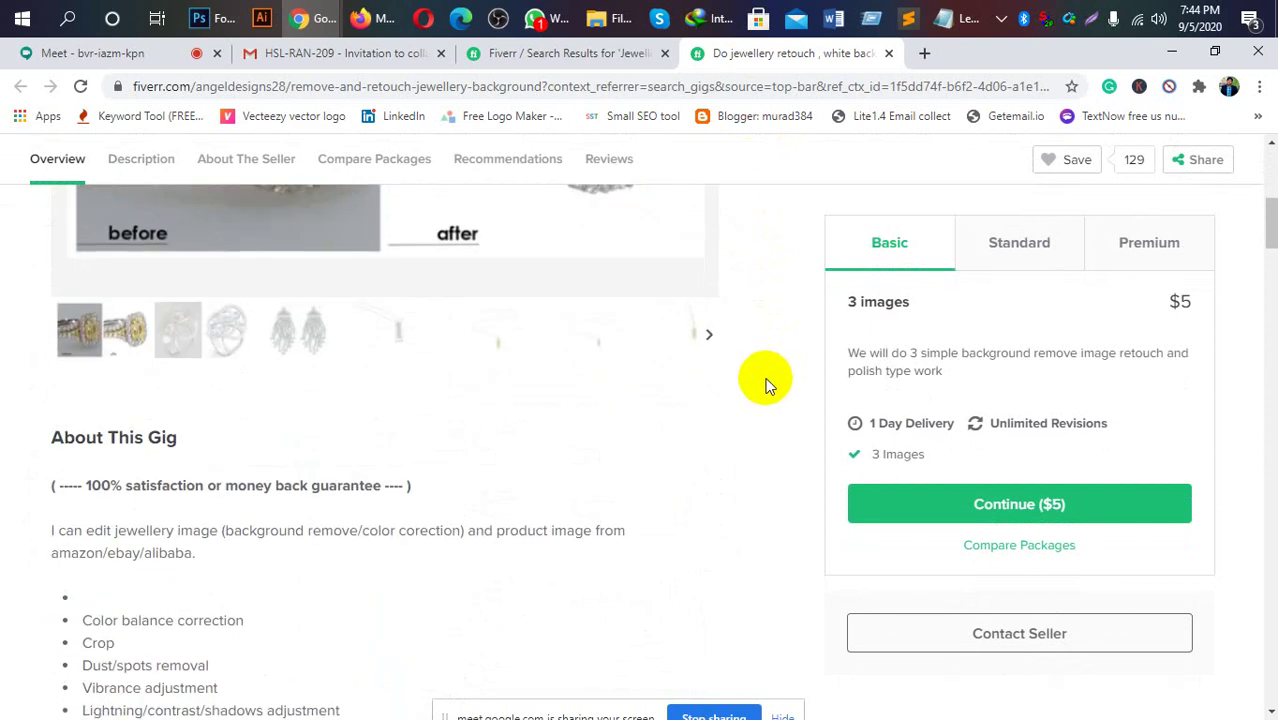
scroll(765, 380, "down", 3)
scroll(765, 380, "down", 3)
scroll(765, 380, "down", 3)
scroll(766, 385, "down", 2)
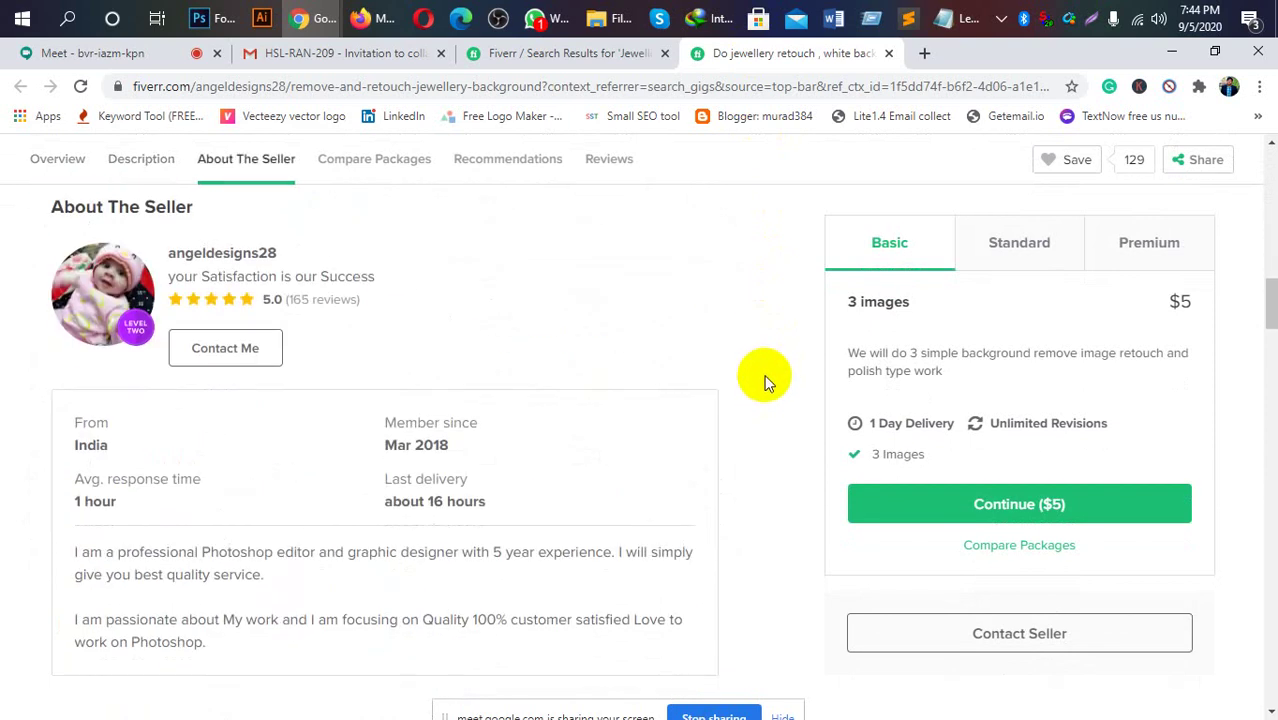
scroll(764, 378, "down", 2)
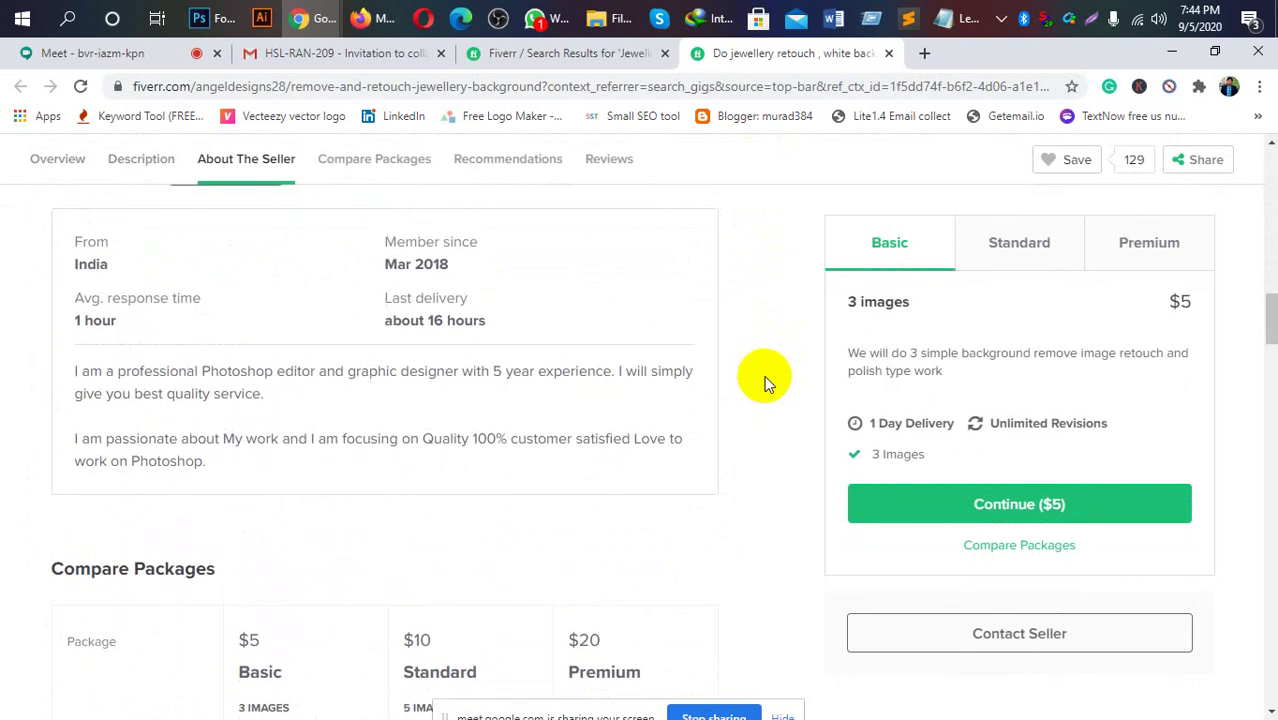
scroll(764, 375, "up", 5)
scroll(764, 375, "up", 3)
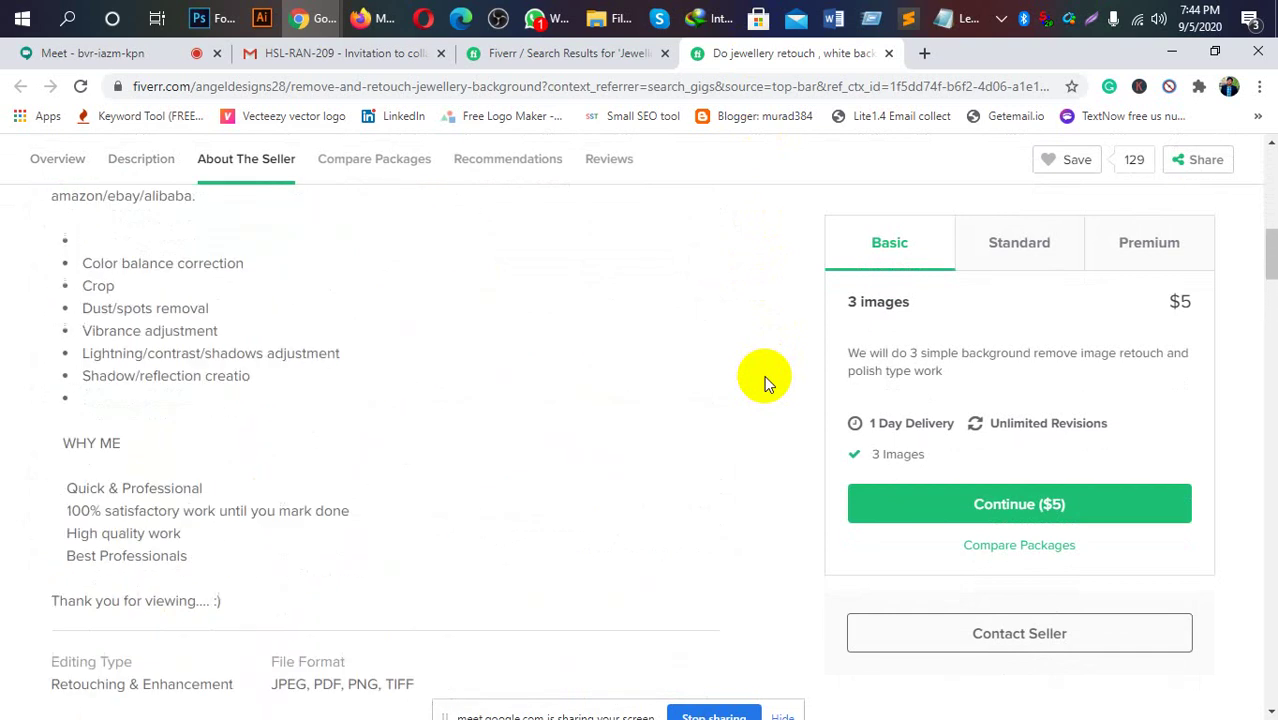
scroll(764, 375, "up", 2)
scroll(764, 374, "up", 4)
scroll(764, 374, "up", 3)
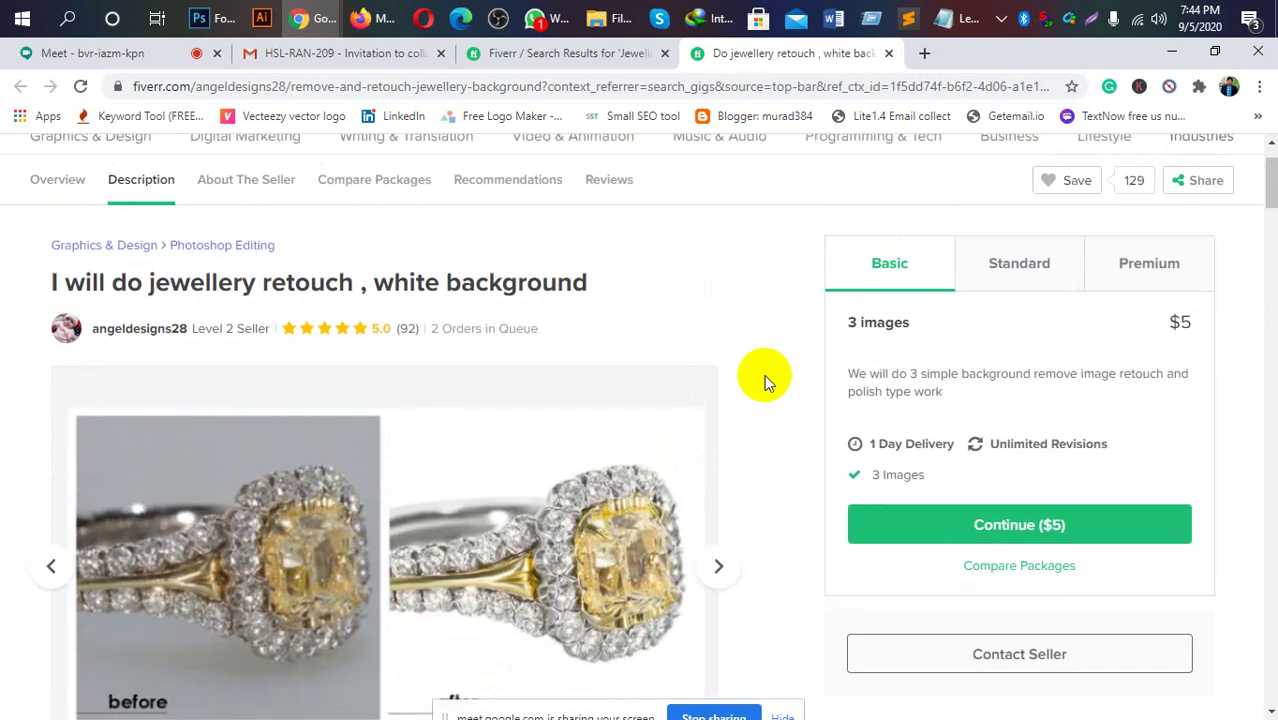
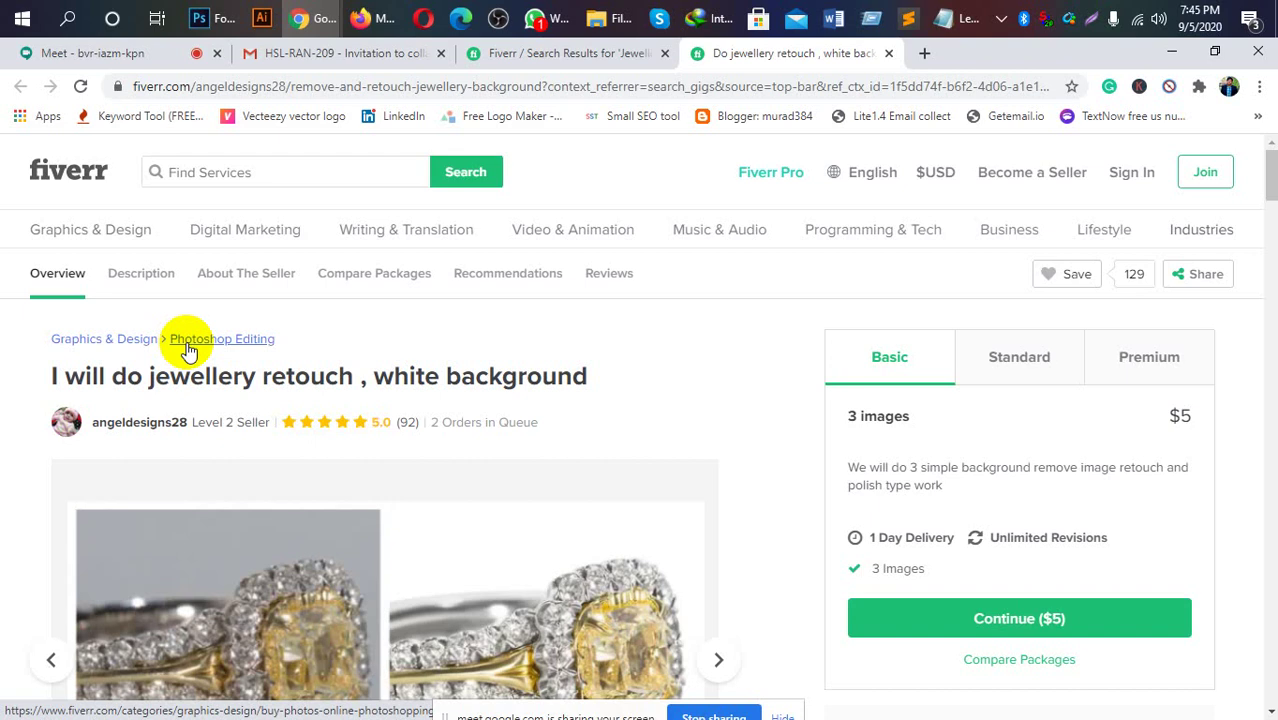
Browse the gig gallery from the pearl ring through earrings, pendants and necklaces samples.
scroll(430, 400, "down", 2)
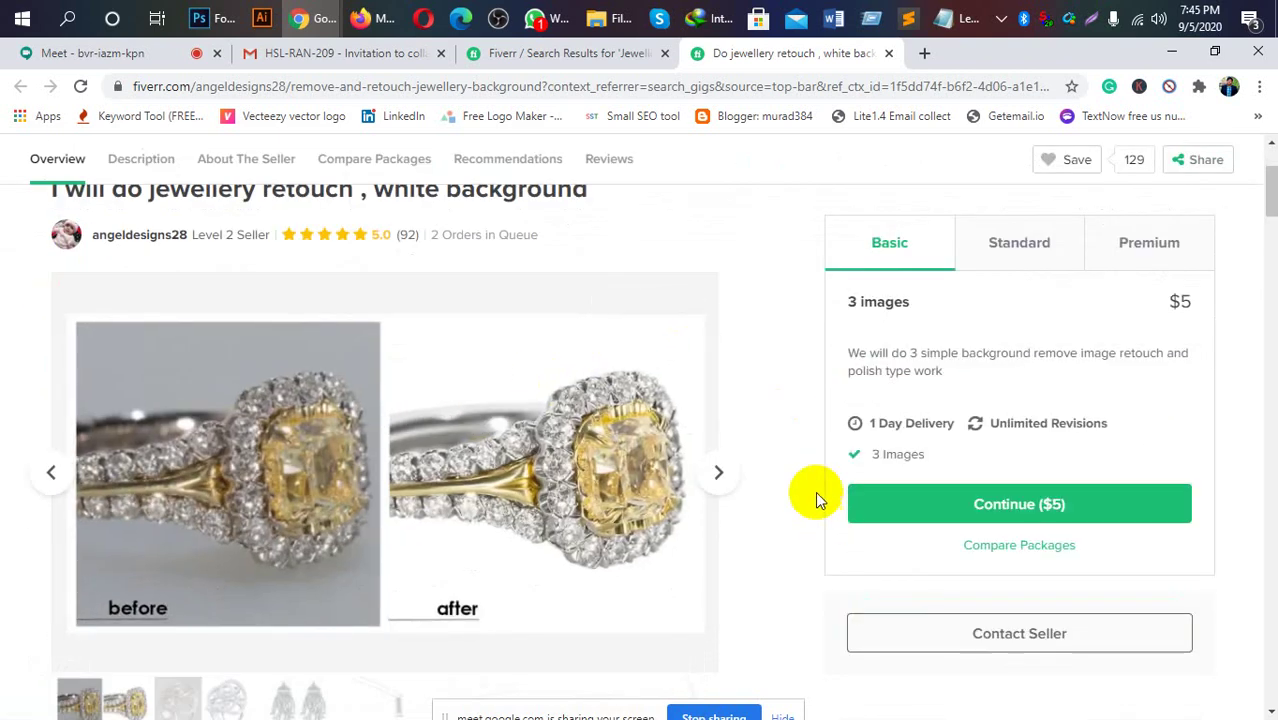
scroll(805, 483, "down", 1)
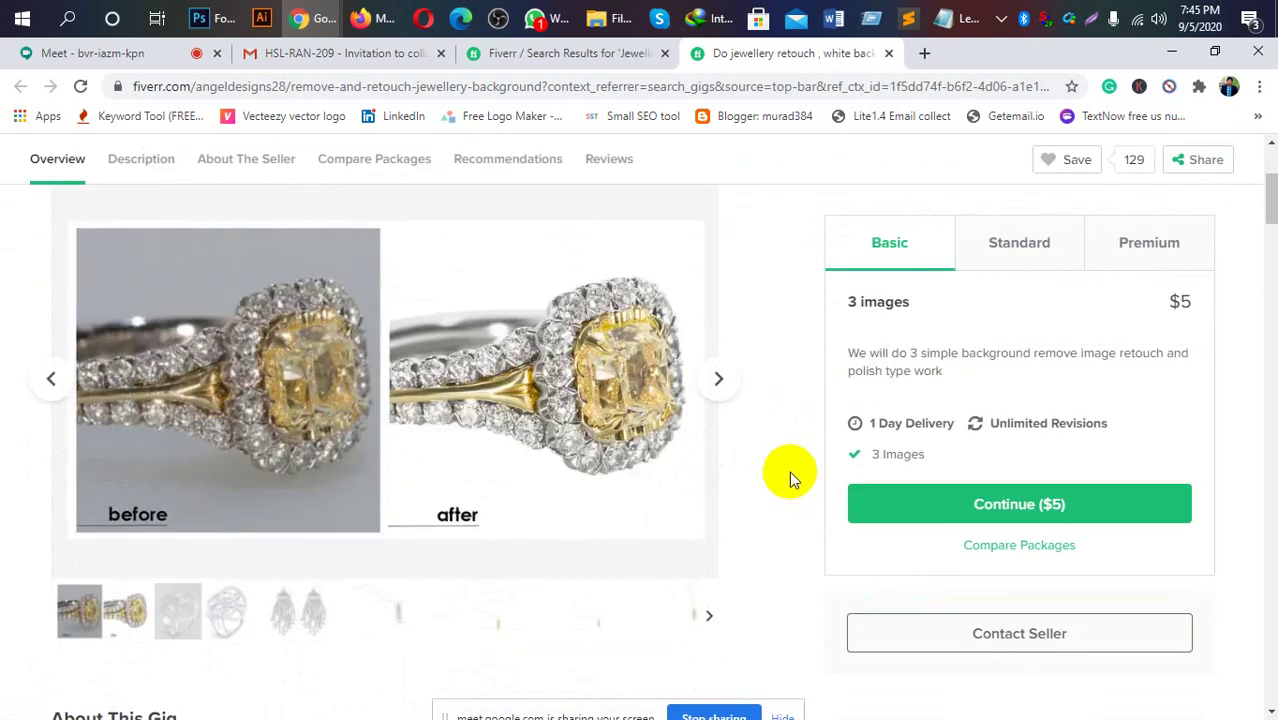
left_click(718, 385)
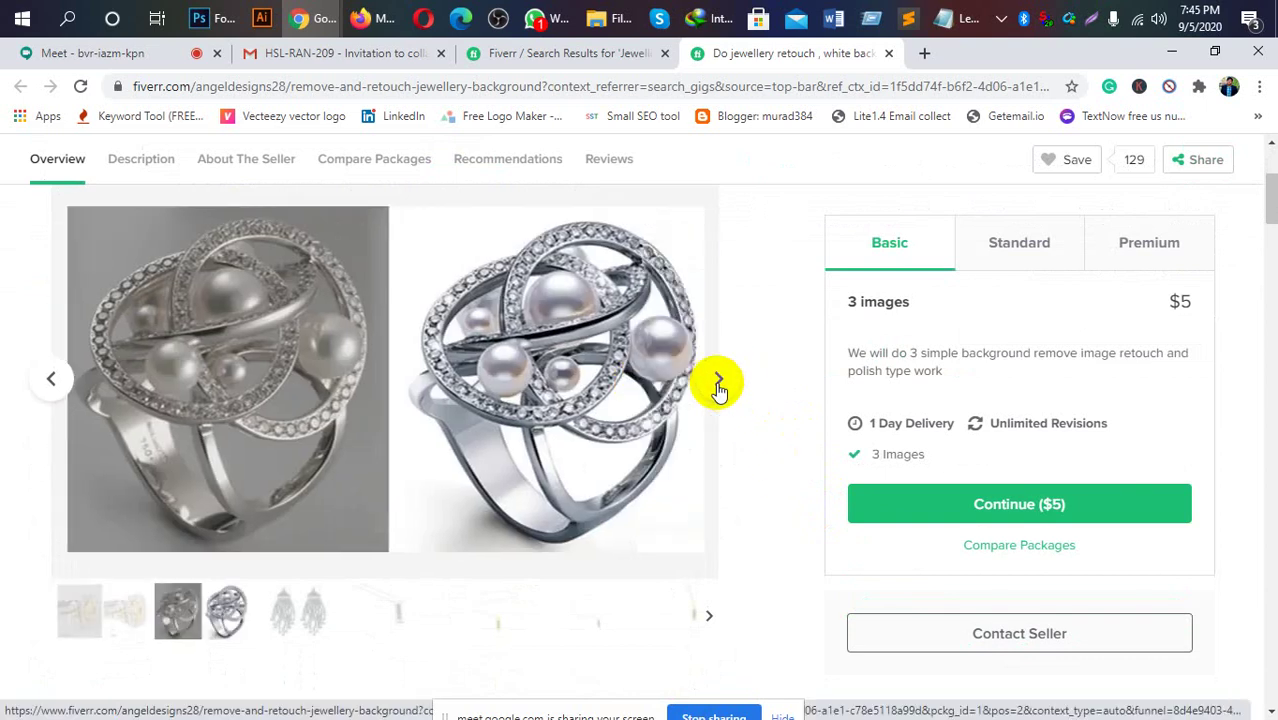
left_click(718, 385)
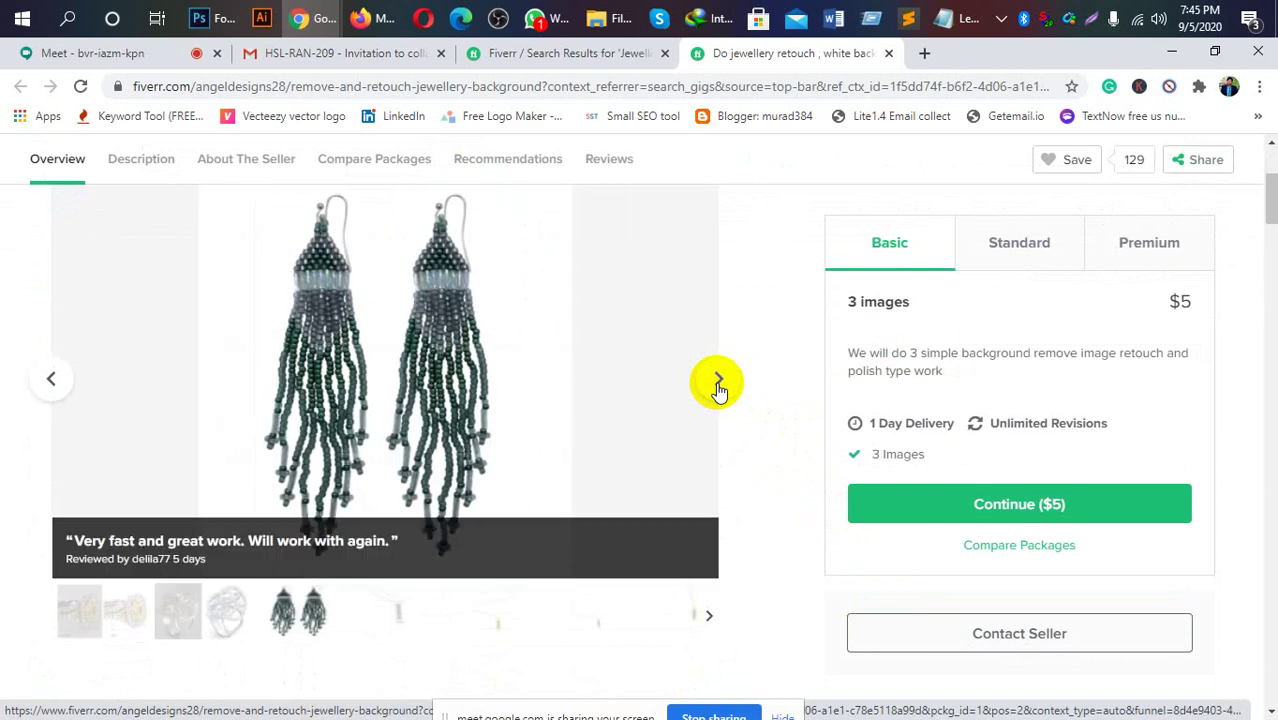
left_click(718, 385)
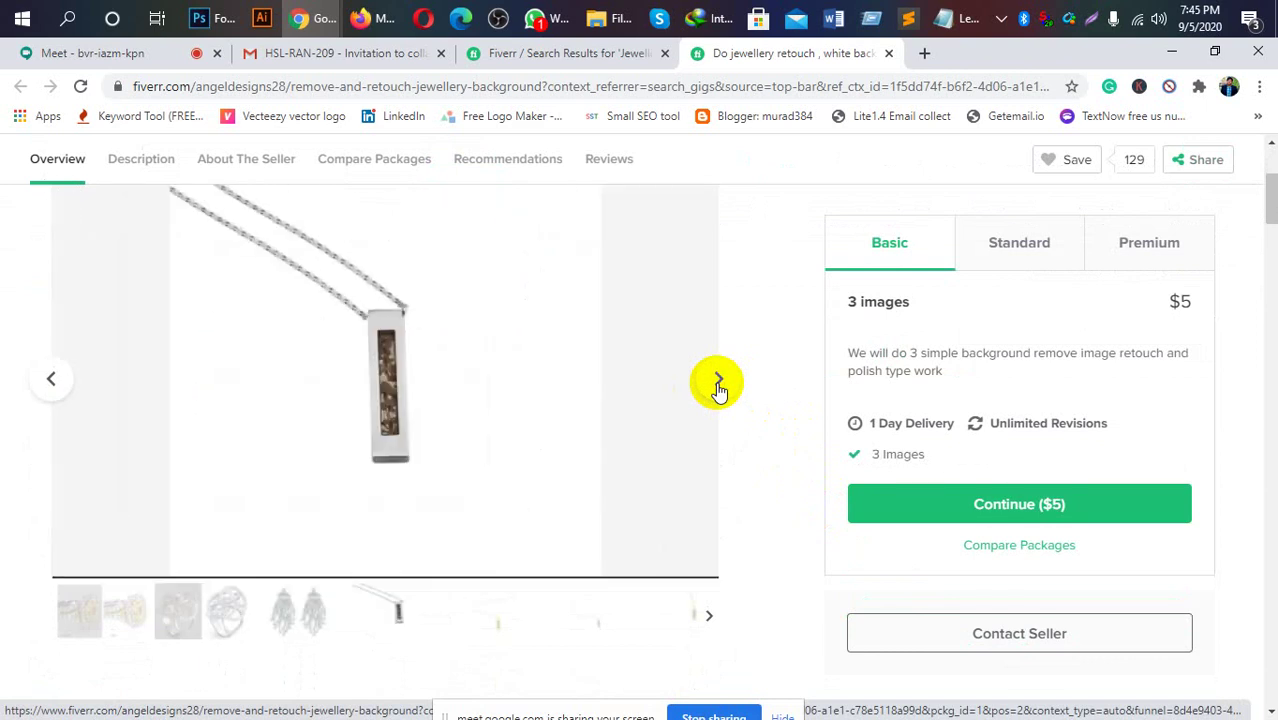
left_click(718, 385)
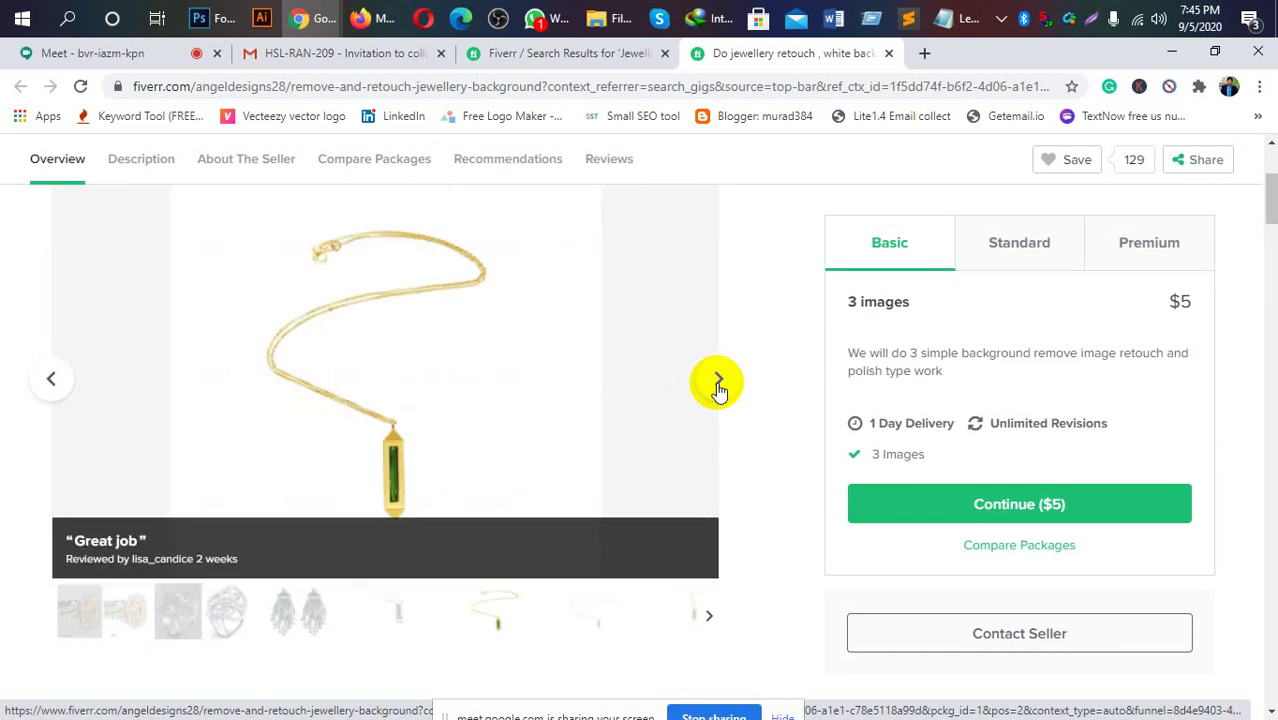
left_click(718, 385)
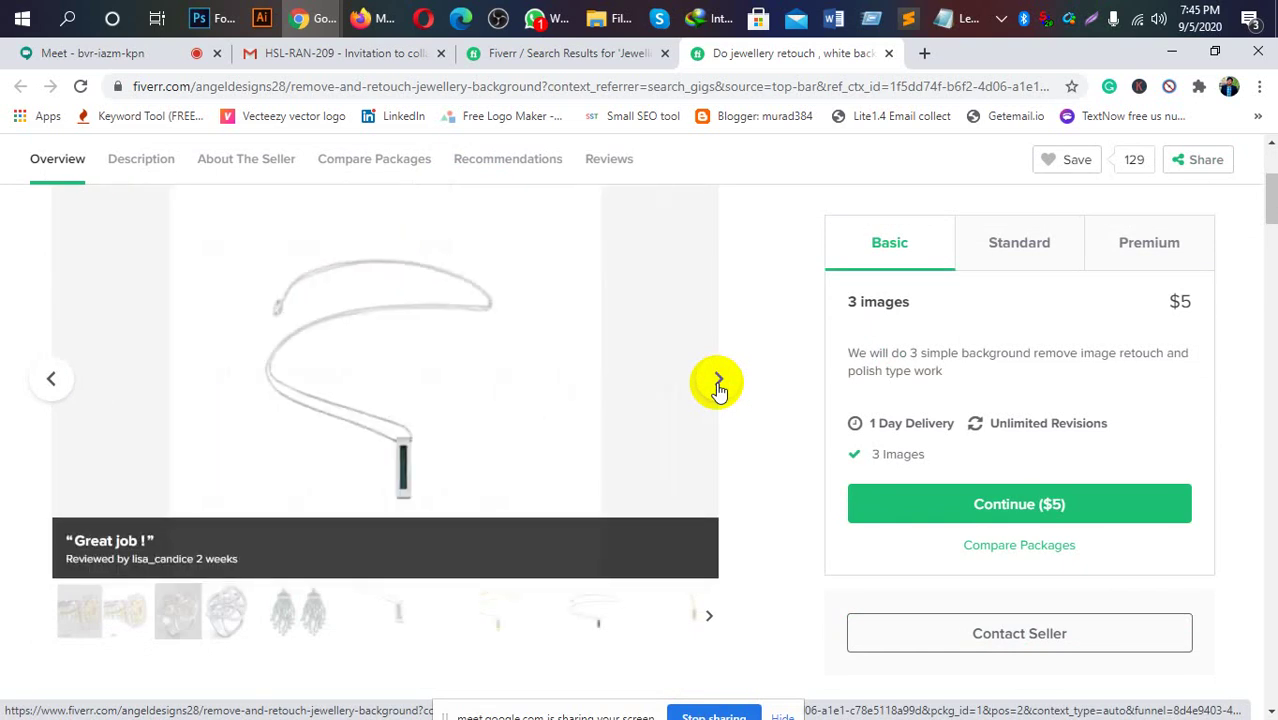
left_click(718, 385)
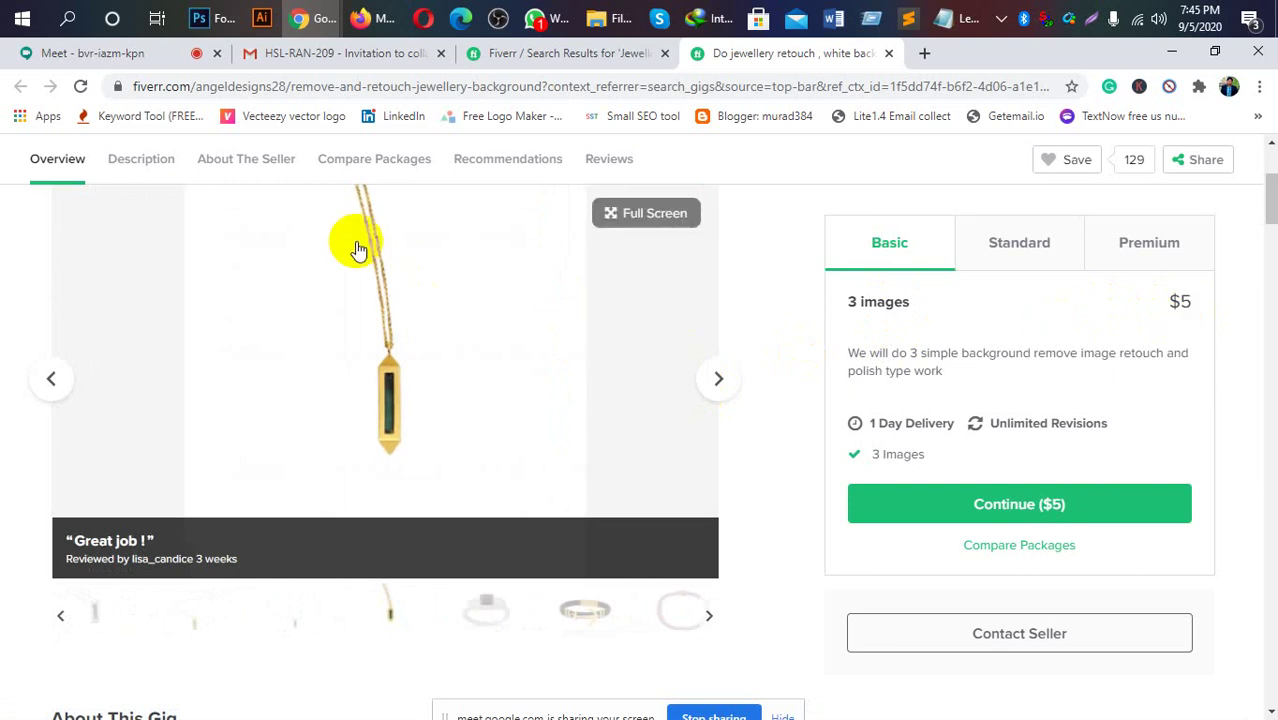
mouse_move(353, 276)
mouse_move(385, 350)
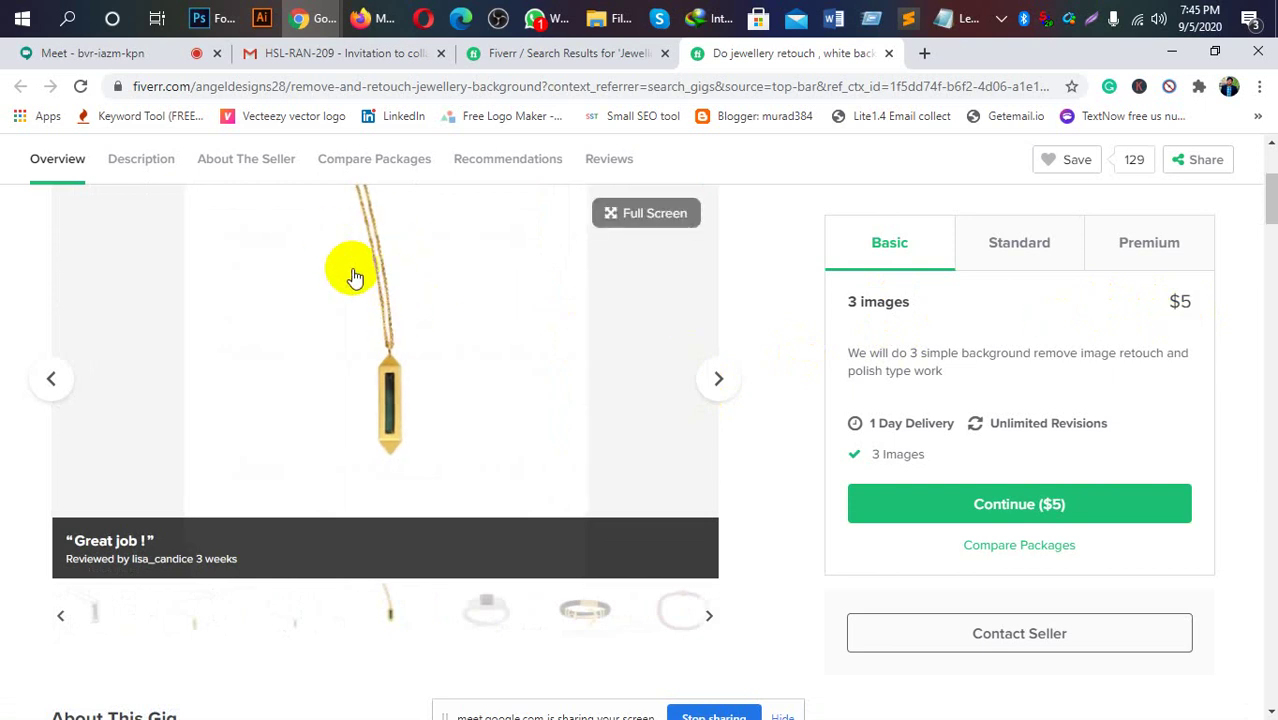
Continue past the garnet ring, pink chain bracelet and stud earrings to the crystal bracelet.
left_click(720, 385)
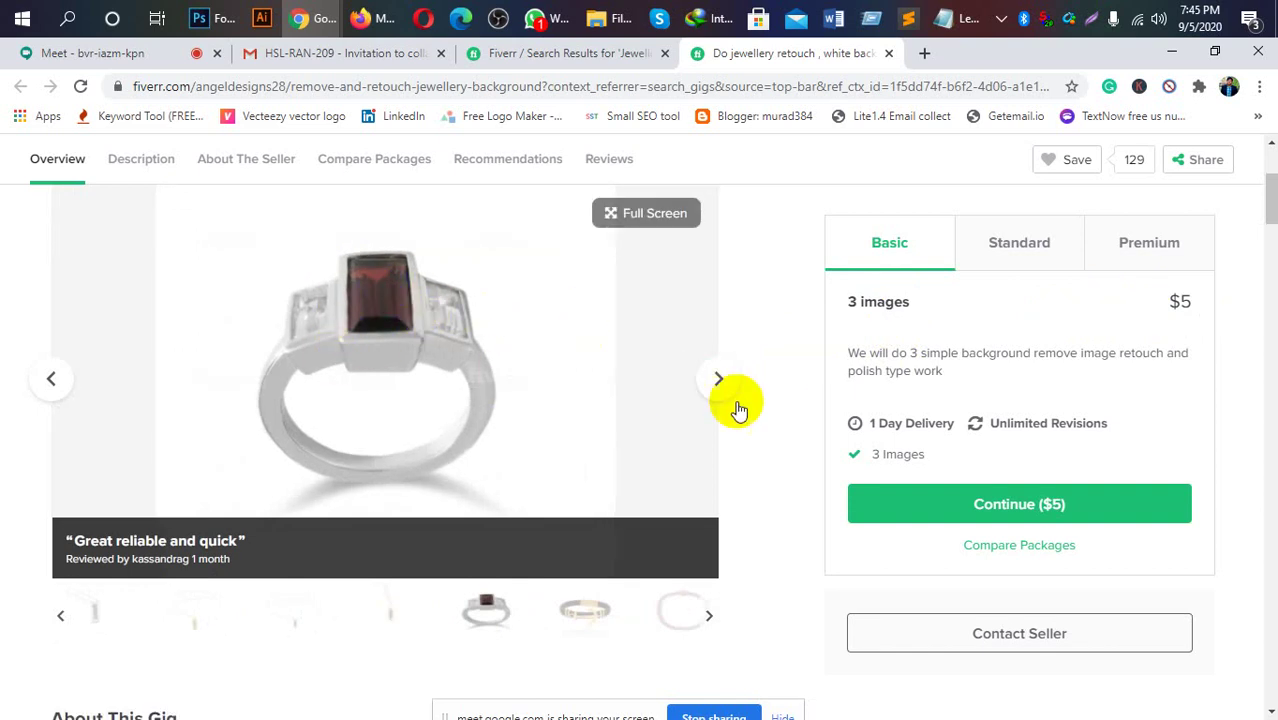
left_click(709, 390)
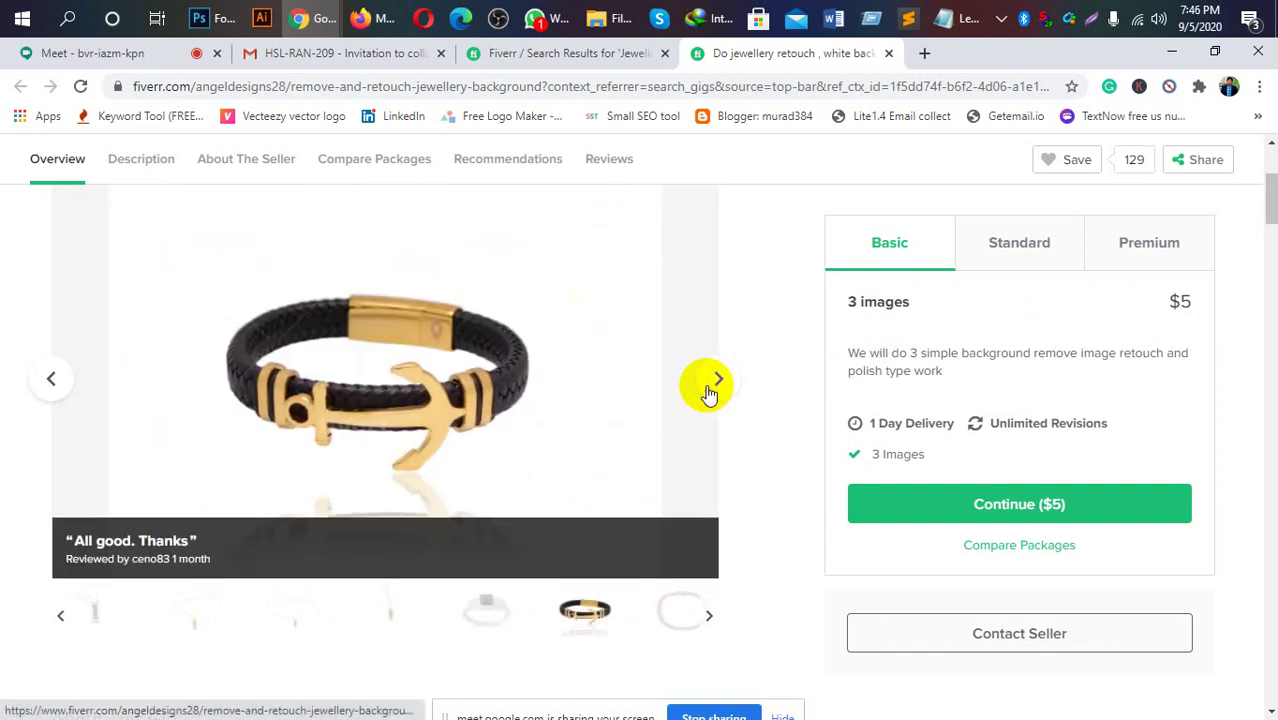
left_click(709, 390)
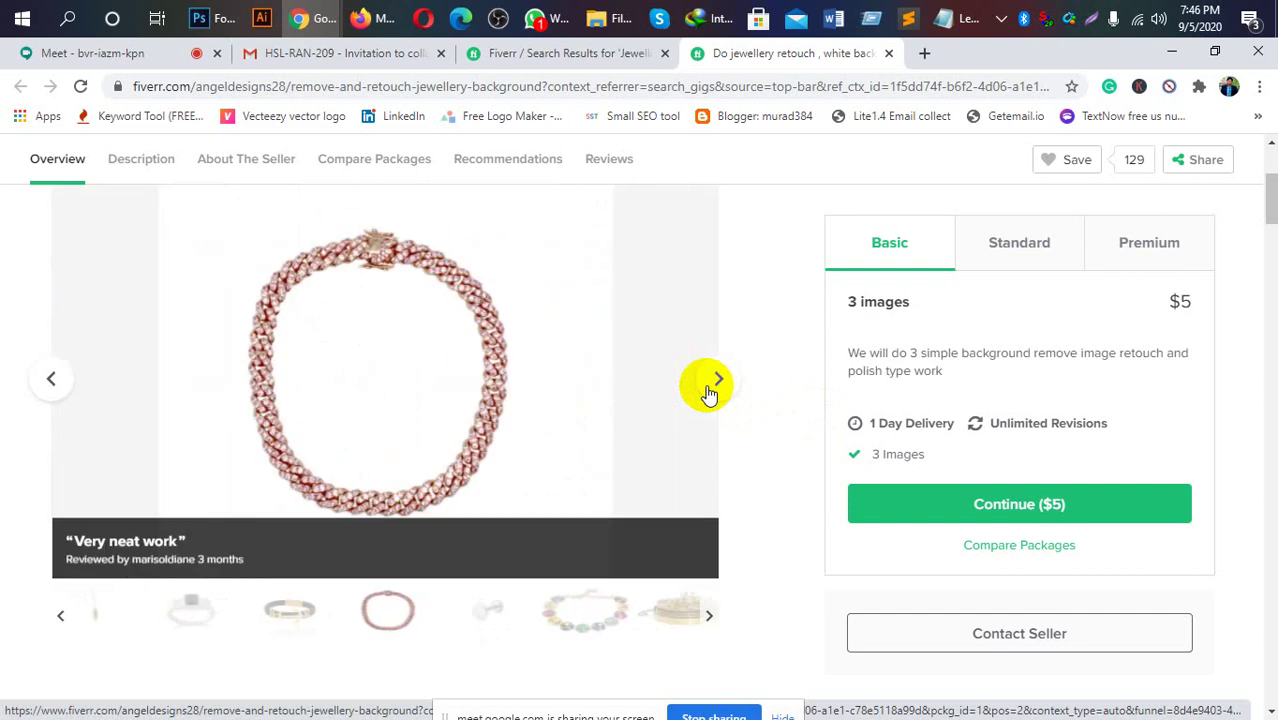
left_click(709, 390)
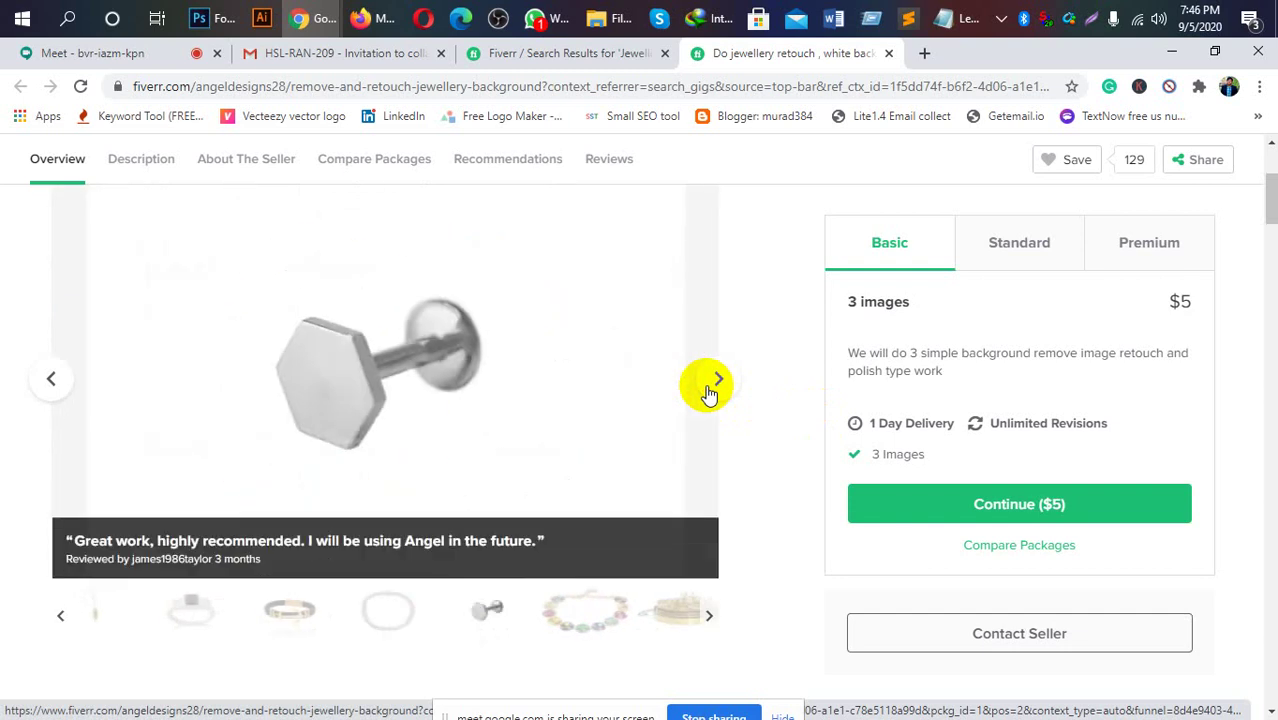
left_click(709, 390)
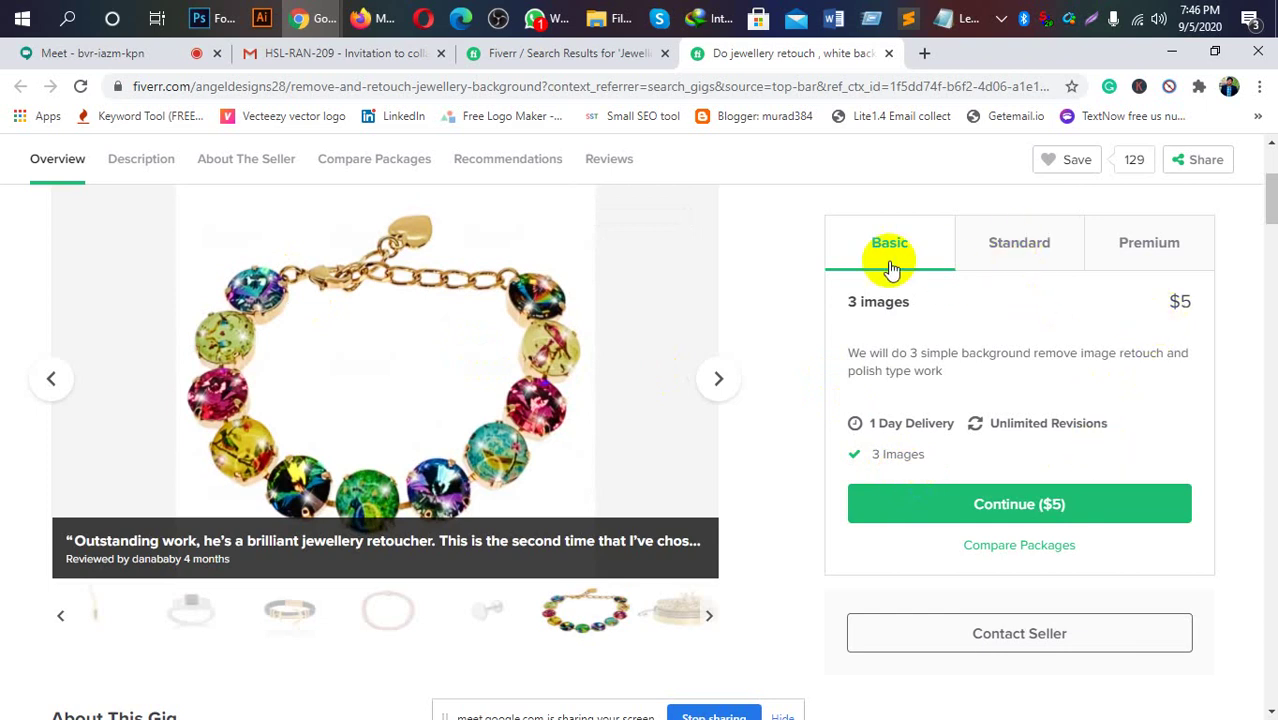
left_click(1017, 250)
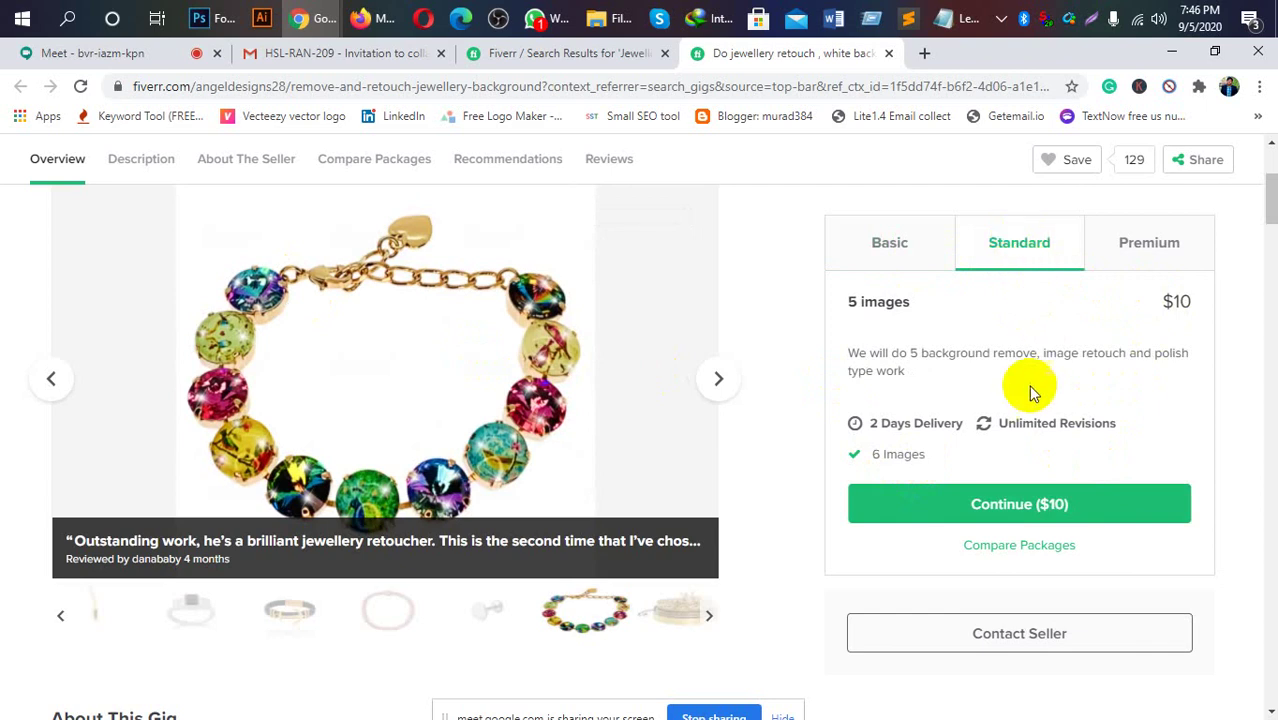
left_click(1135, 376)
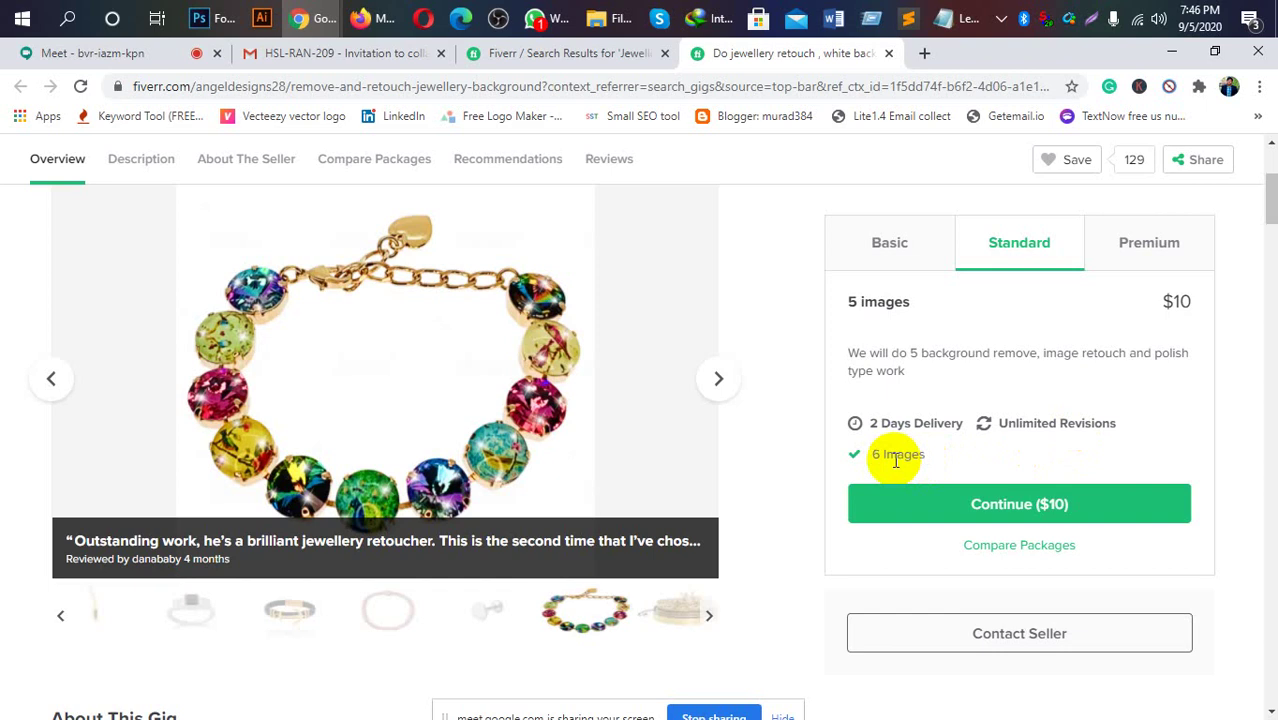
left_click(1145, 245)
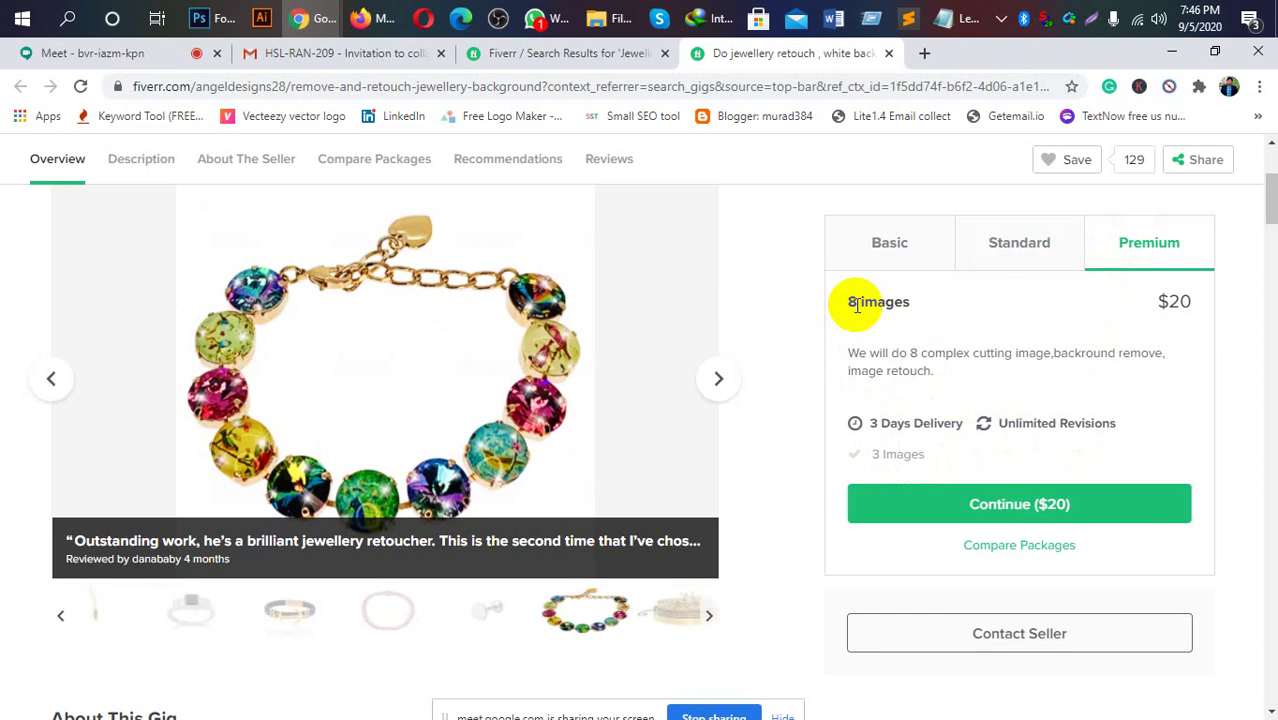
left_click(892, 255)
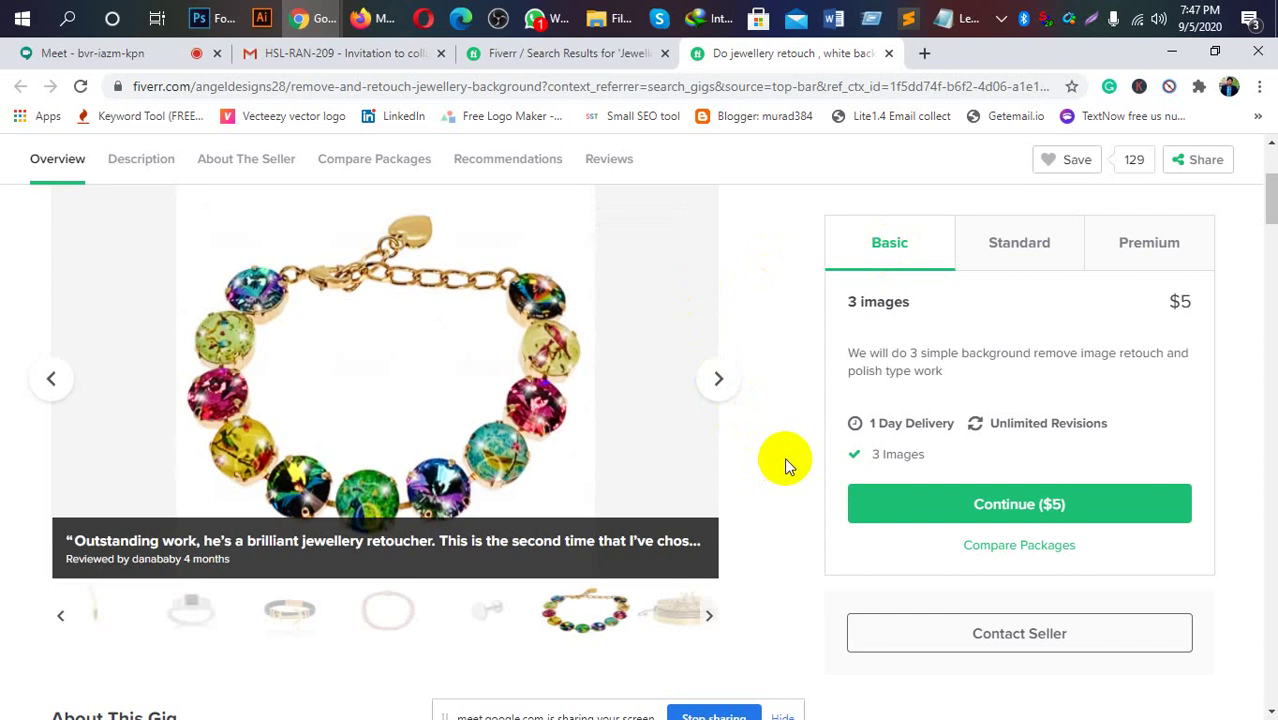
Advance the gallery through the bracelets, gold cross pendant, sapphire ring and Disney earring box.
left_click(719, 385)
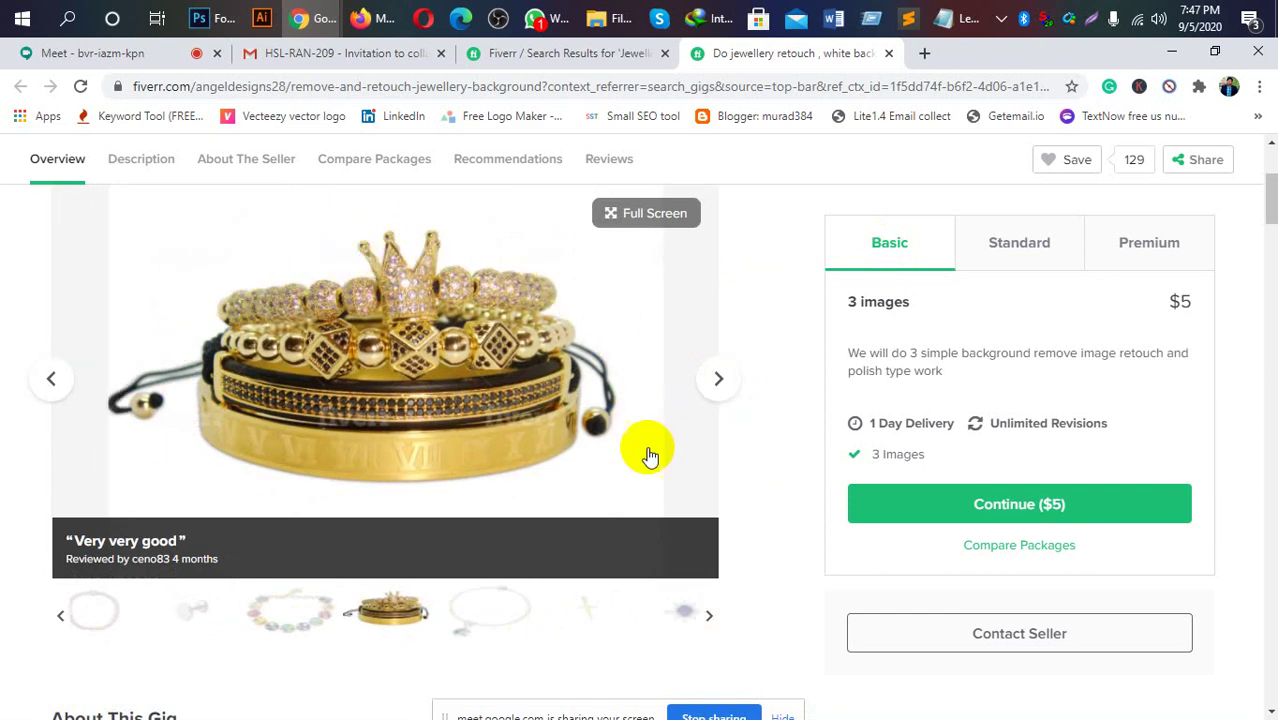
left_click(718, 383)
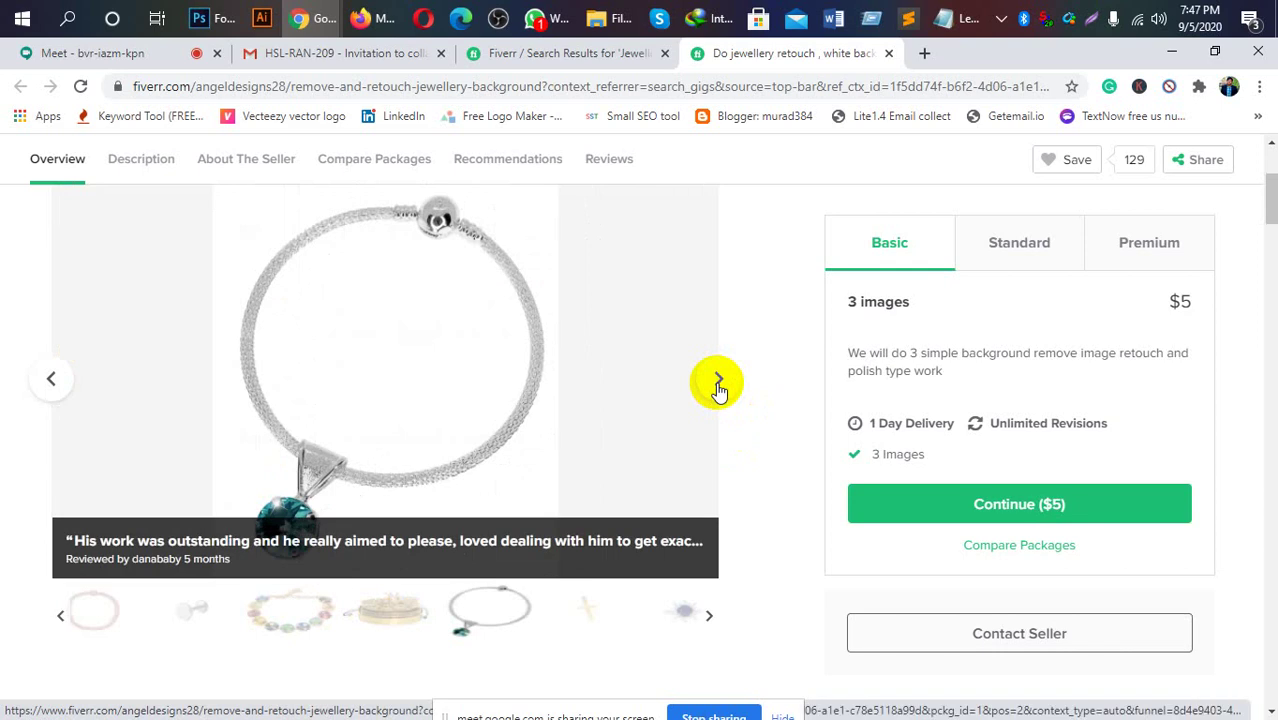
left_click(718, 383)
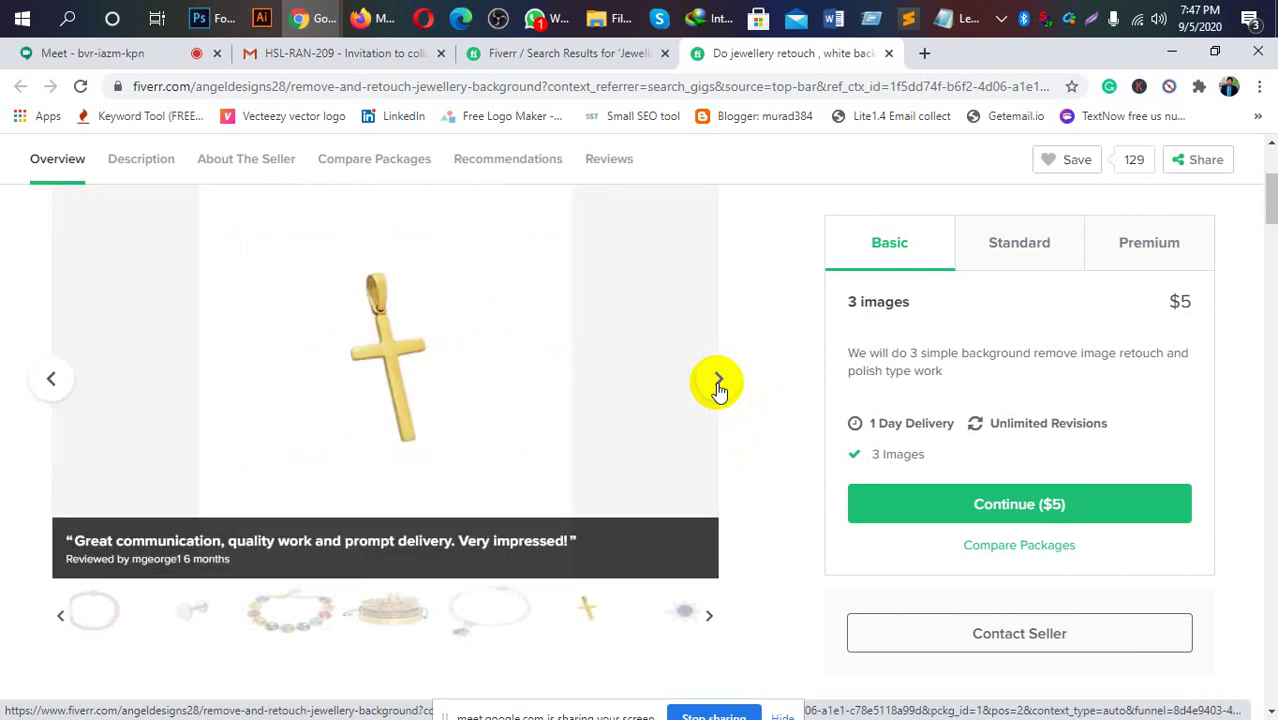
left_click(718, 383)
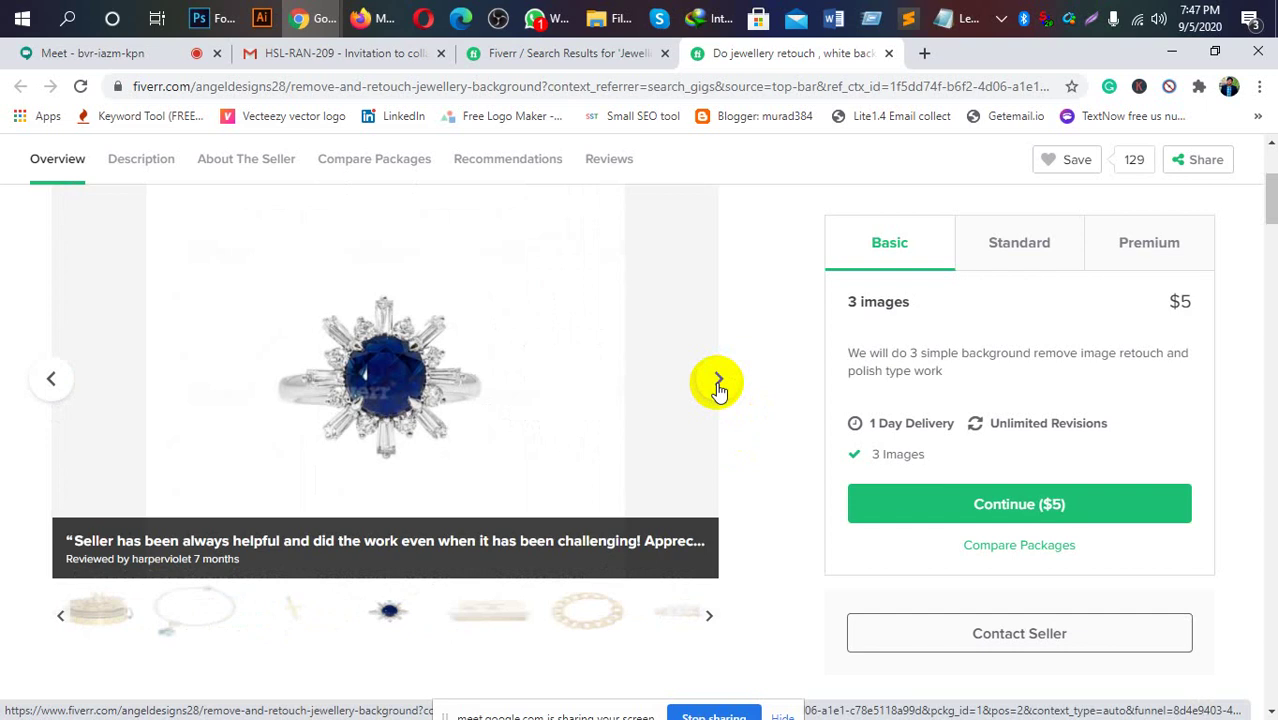
left_click(718, 383)
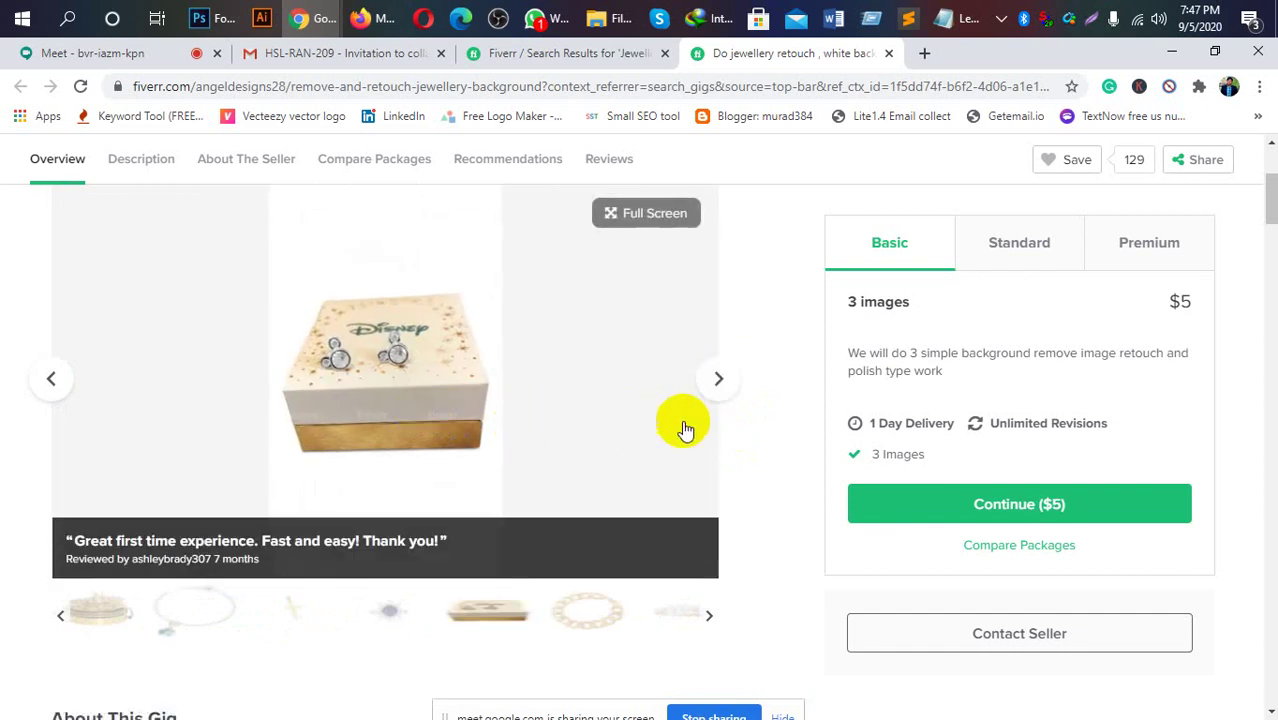
Continue past the driftwood and wooden pieces samples back to the before/after ring image.
left_click(716, 390)
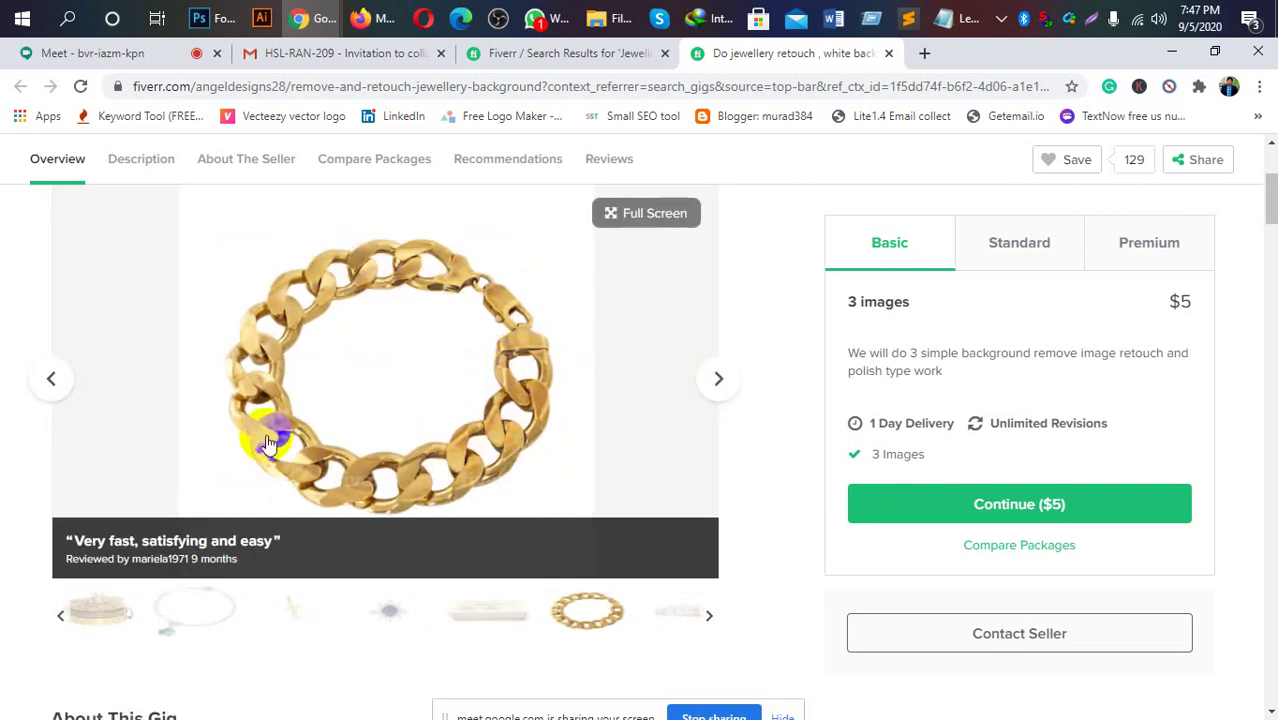
left_click(300, 465)
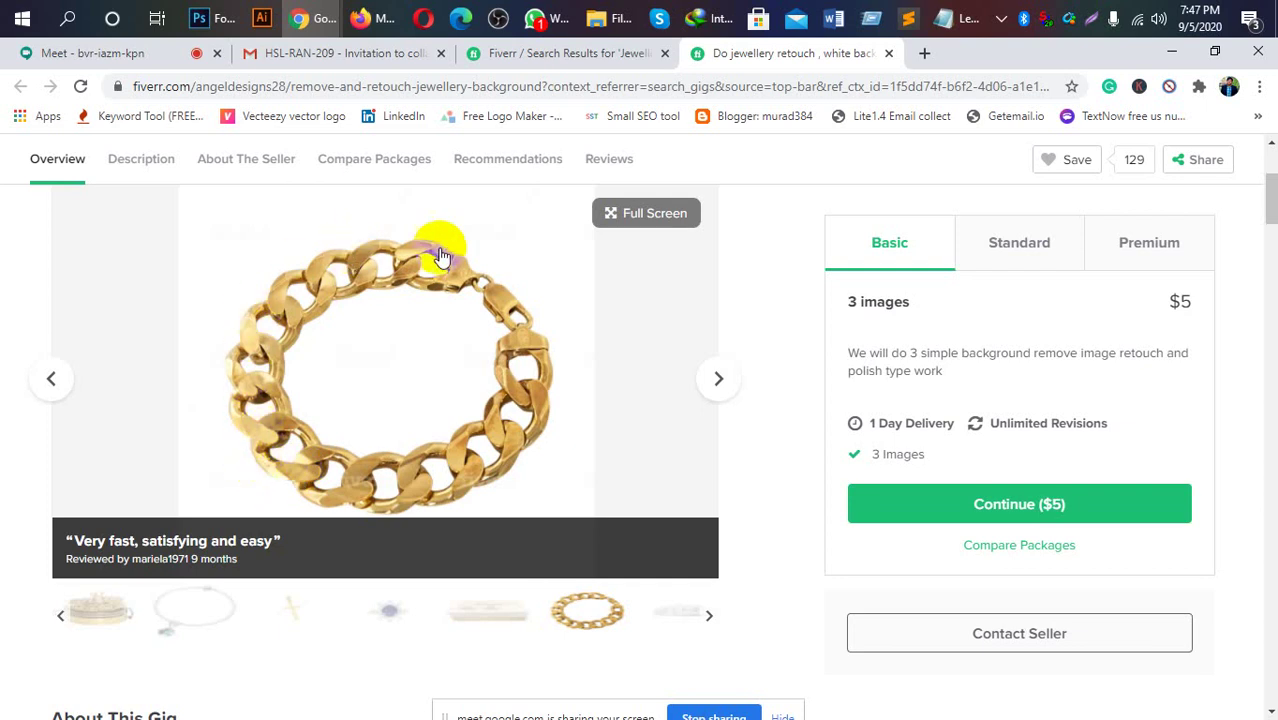
left_click(718, 380)
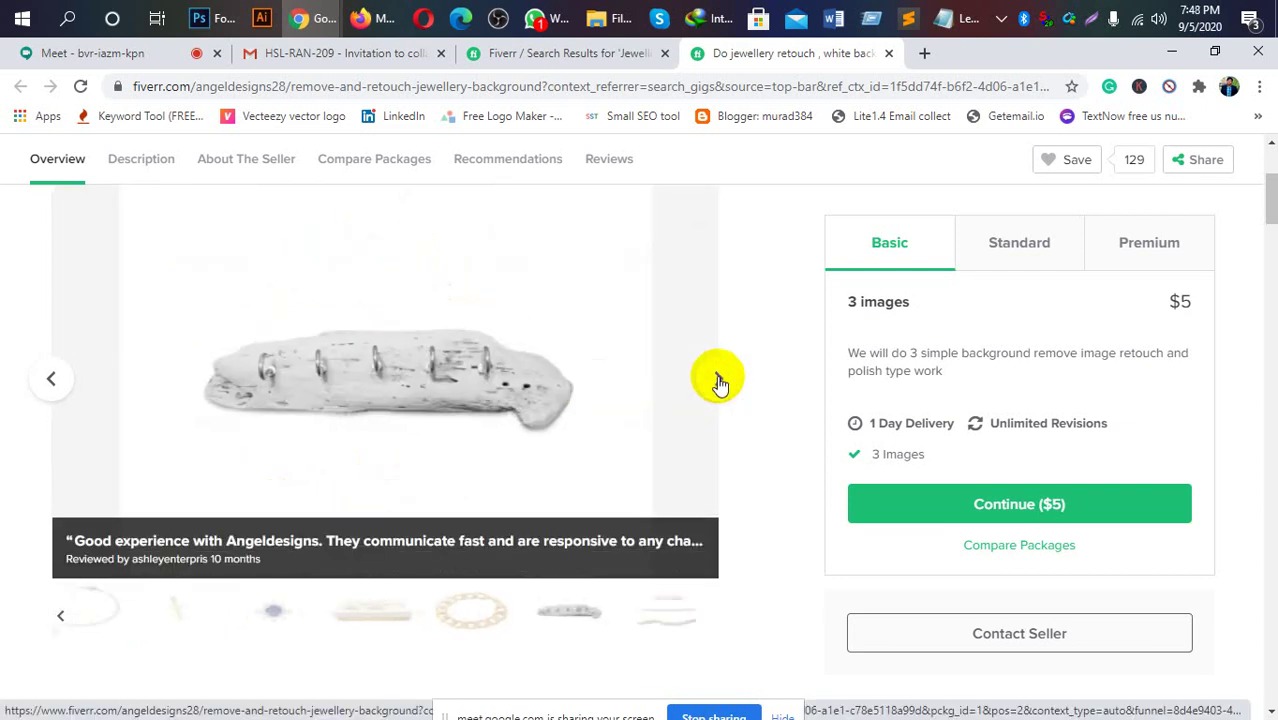
left_click(718, 381)
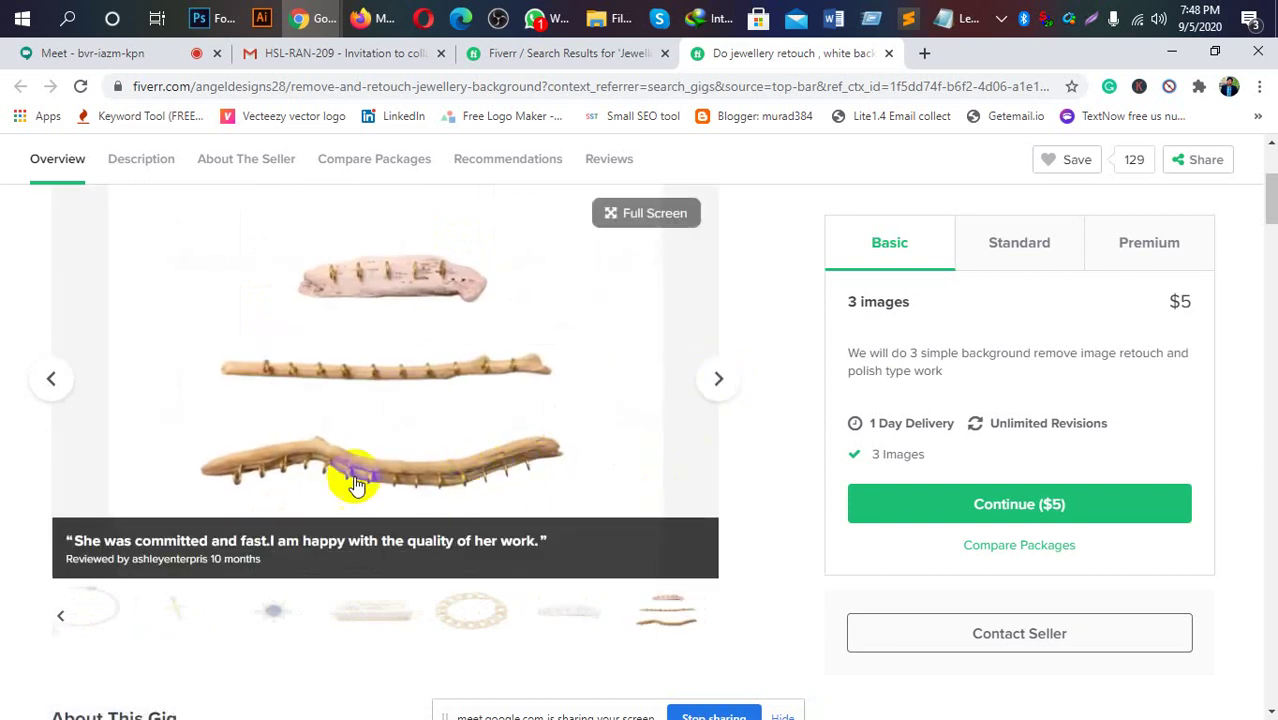
mouse_move(340, 285)
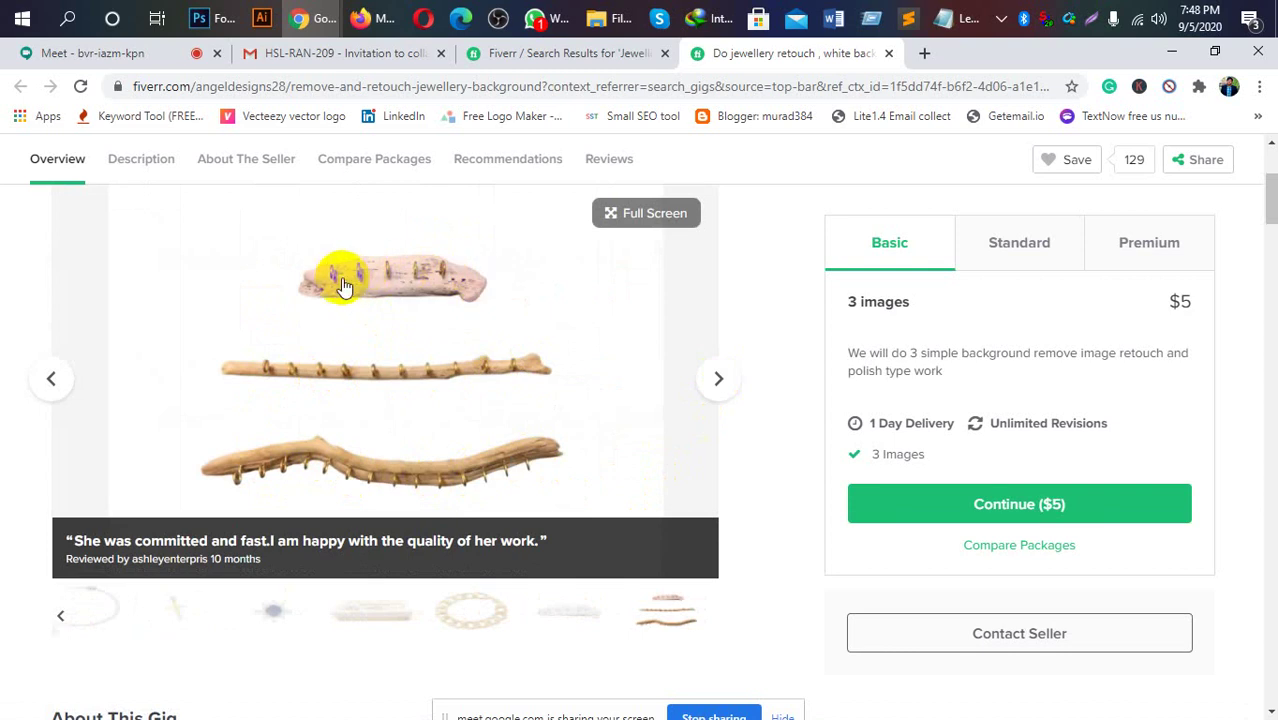
left_click(720, 381)
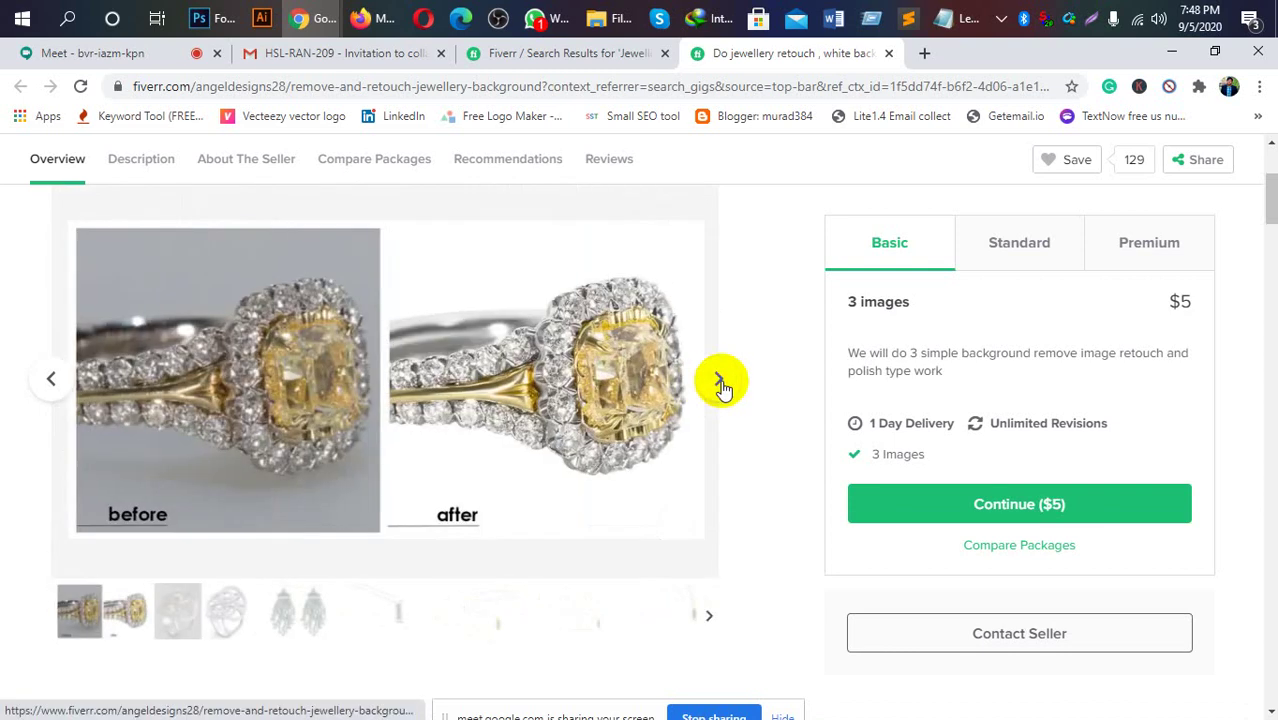
Scroll up and down the current gig page to look over its content.
scroll(722, 395, "down", 1)
scroll(722, 400, "down", 2)
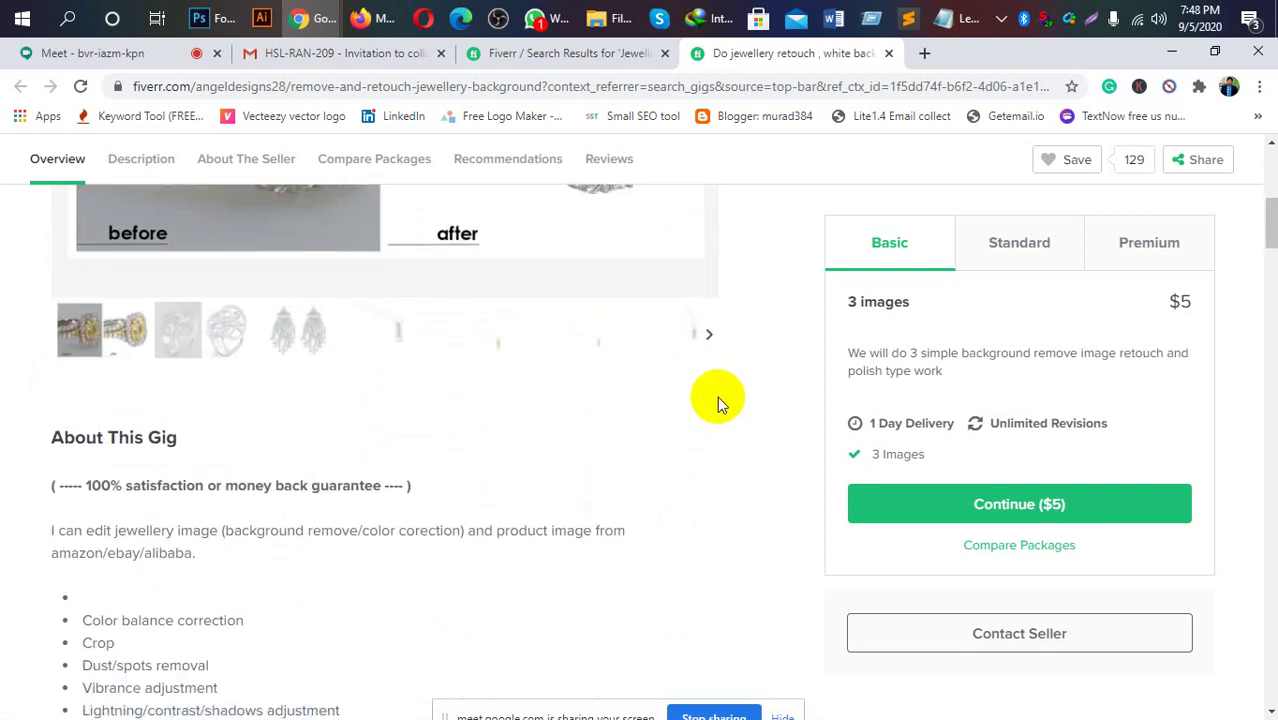
scroll(717, 403, "up", 2)
scroll(715, 402, "up", 3)
scroll(713, 402, "up", 1)
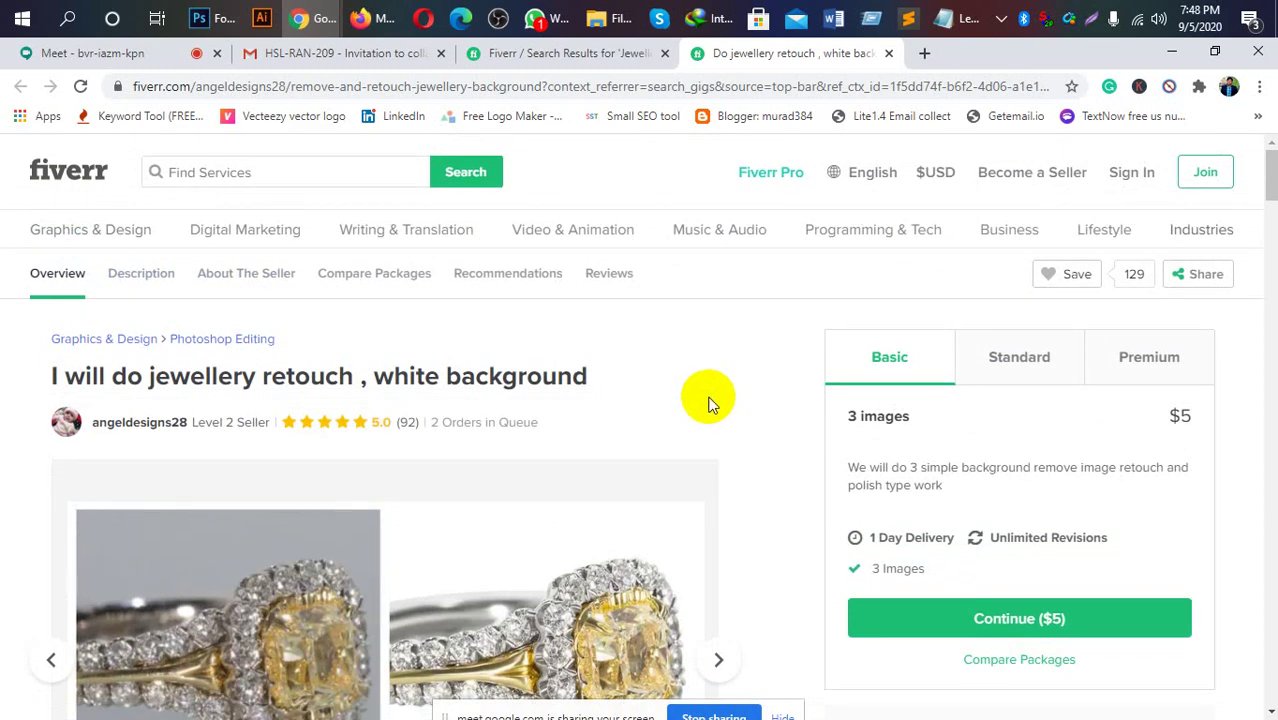
scroll(706, 405, "down", 2)
scroll(704, 407, "down", 2)
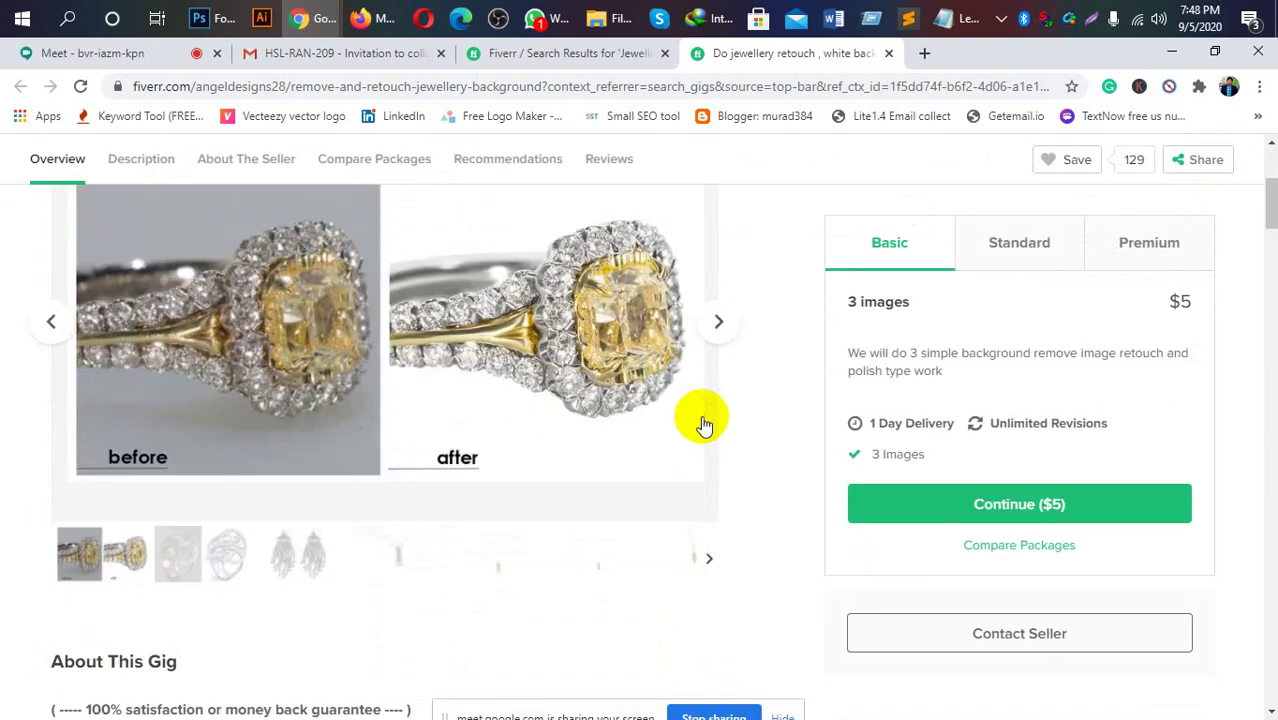
scroll(702, 415, "down", 2)
scroll(701, 416, "up", 1)
scroll(700, 423, "down", 2)
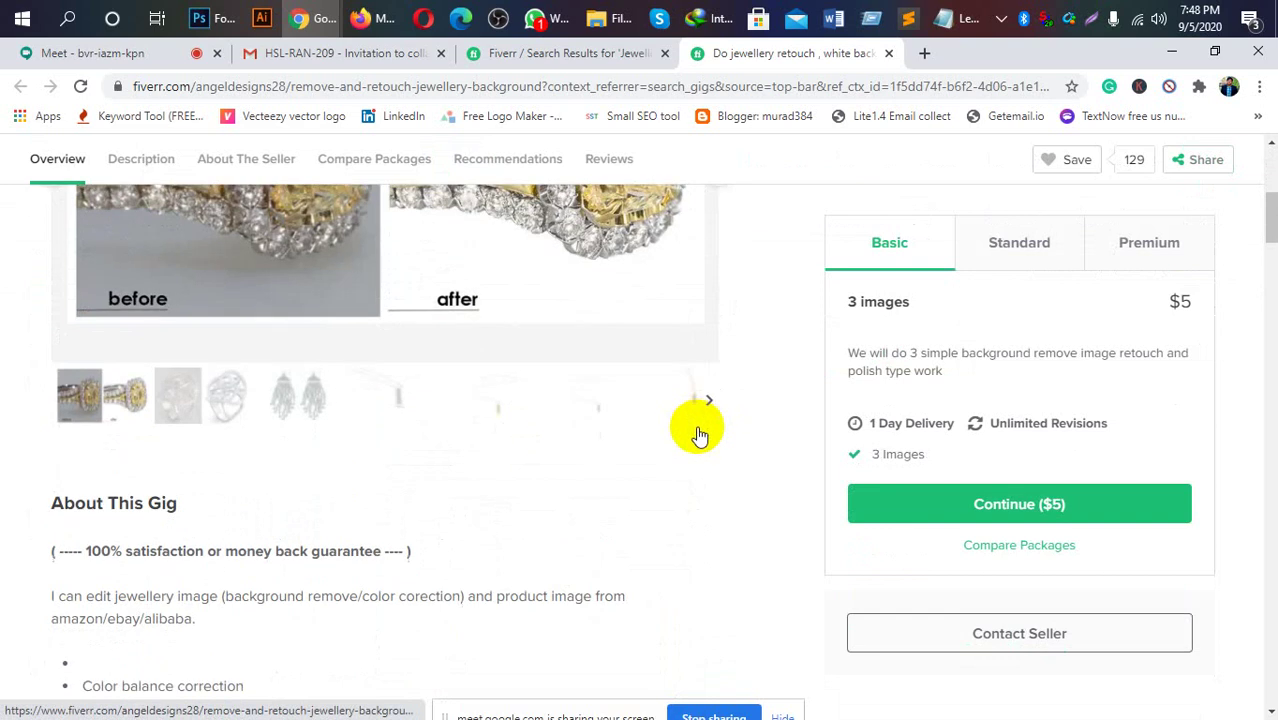
scroll(700, 430, "down", 4)
scroll(707, 422, "down", 2)
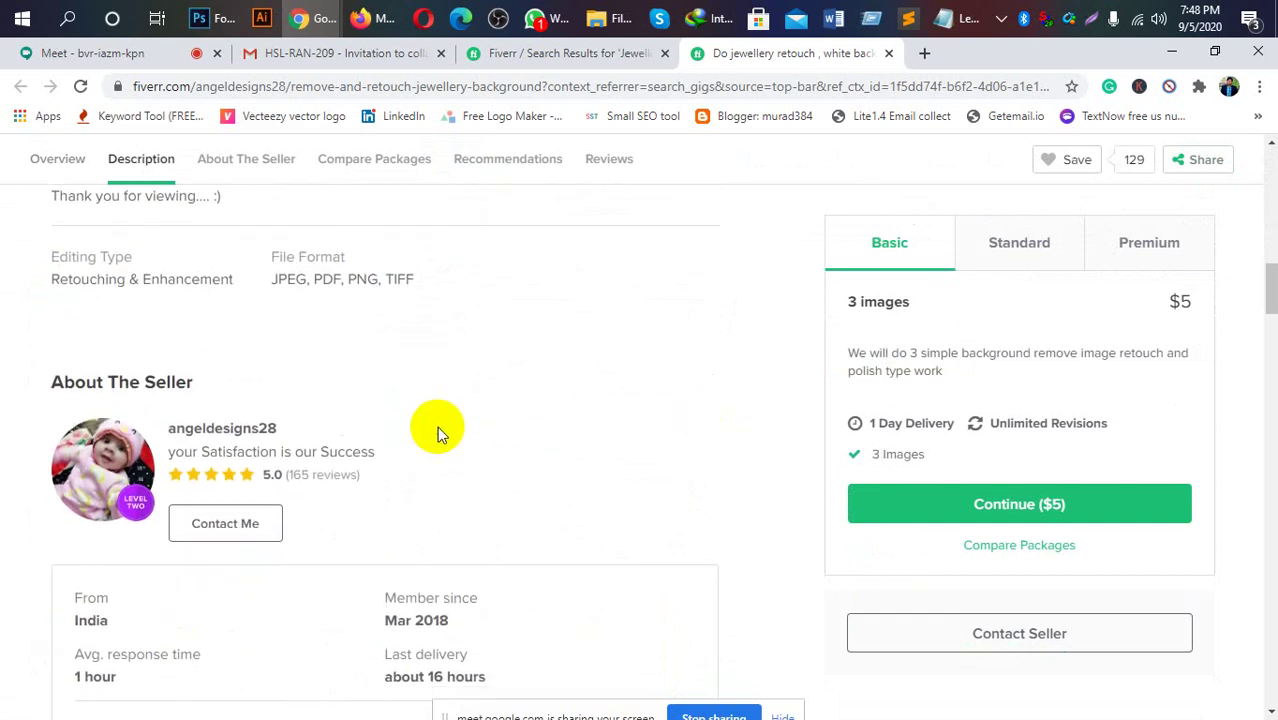
scroll(438, 428, "down", 1)
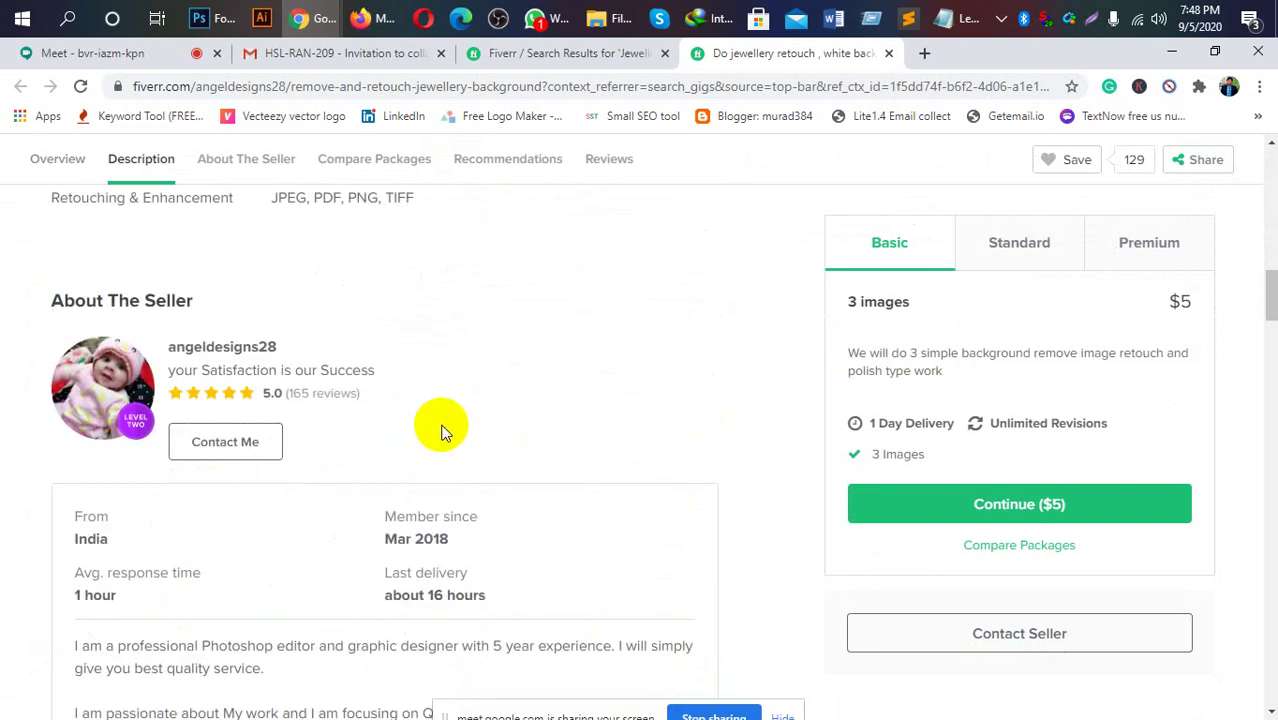
Open the recommended 'I will do retouch jewellery and products and white background' gig in a new tab.
scroll(444, 430, "down", 1)
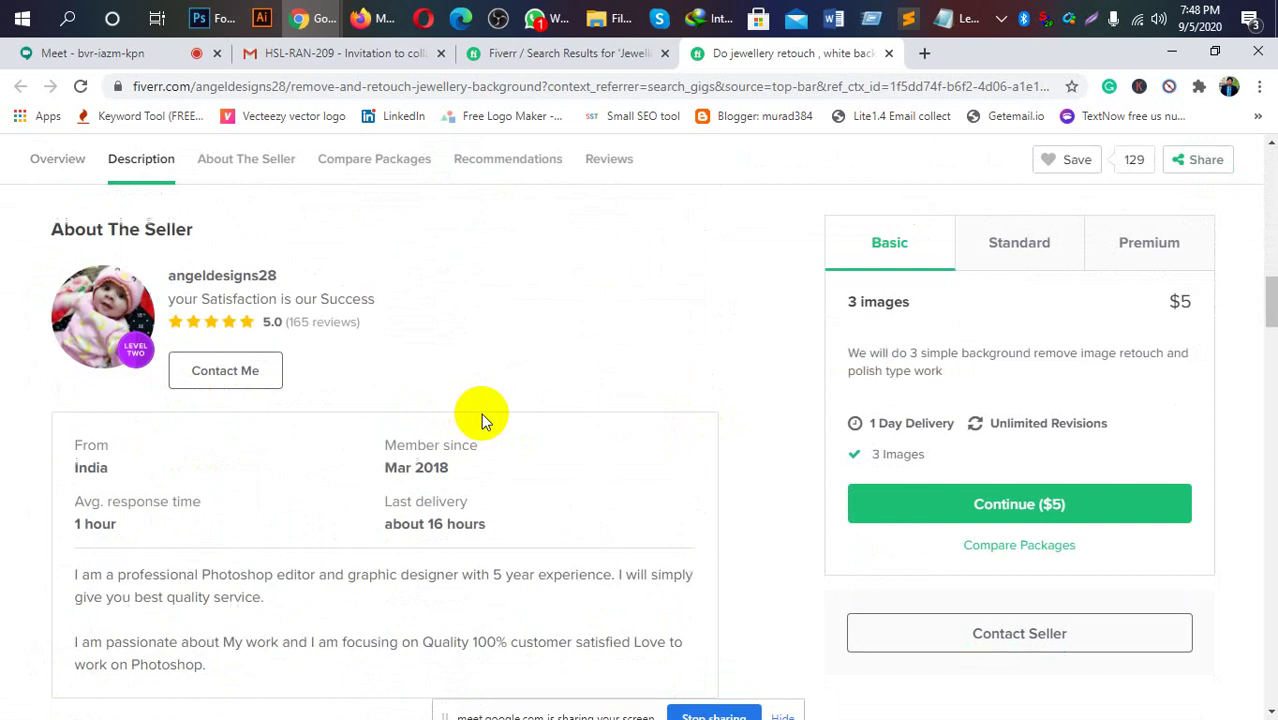
scroll(479, 414, "down", 1)
scroll(479, 414, "down", 3)
scroll(481, 420, "down", 2)
scroll(481, 426, "down", 2)
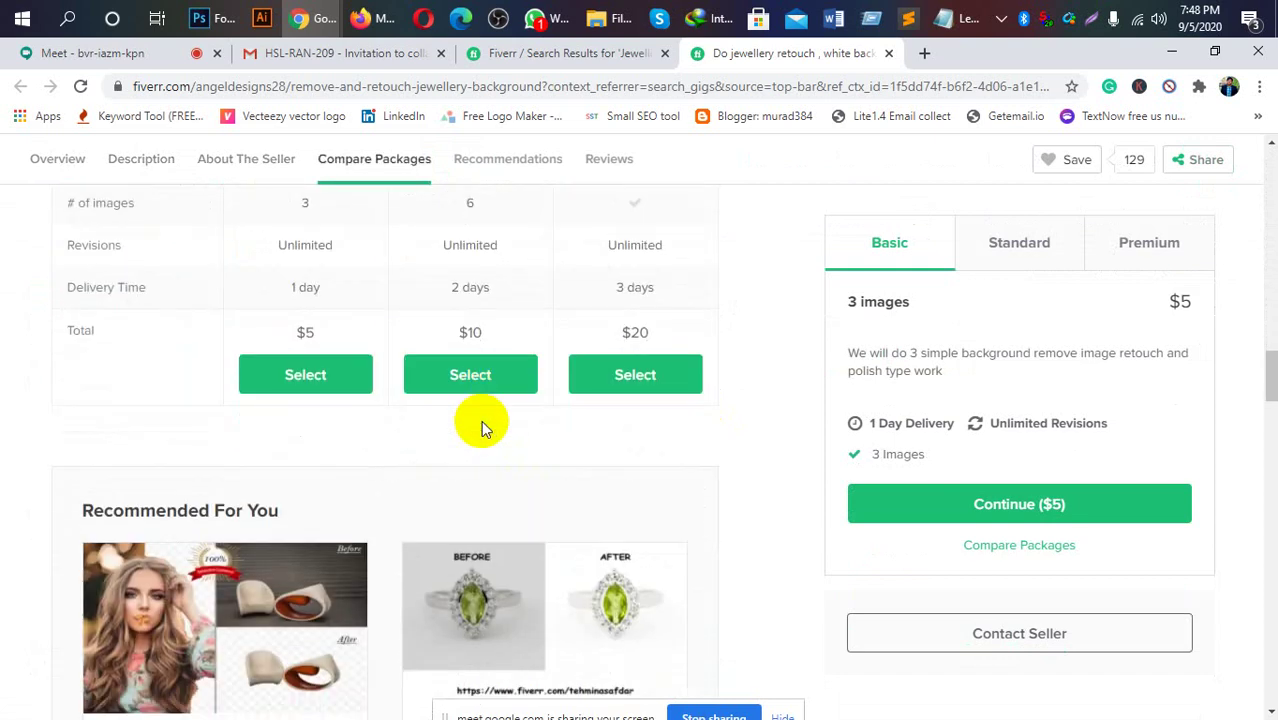
scroll(481, 428, "down", 2)
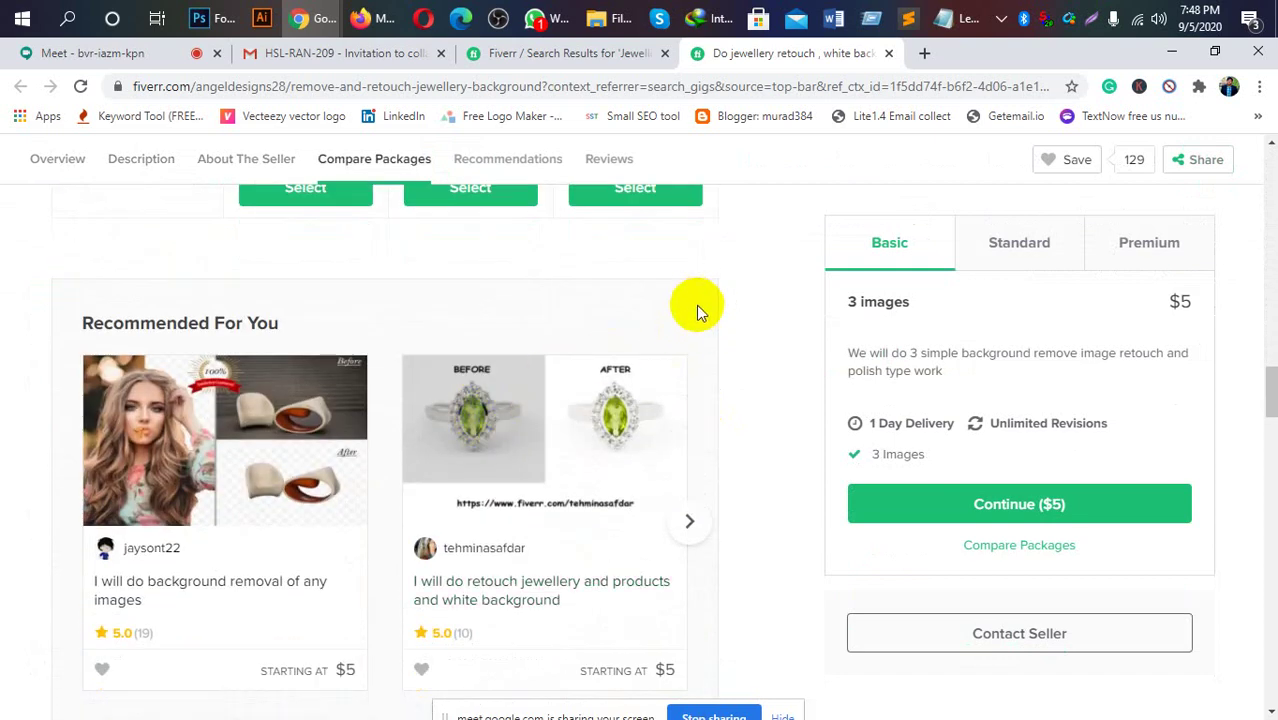
right_click(497, 589)
left_click(578, 395)
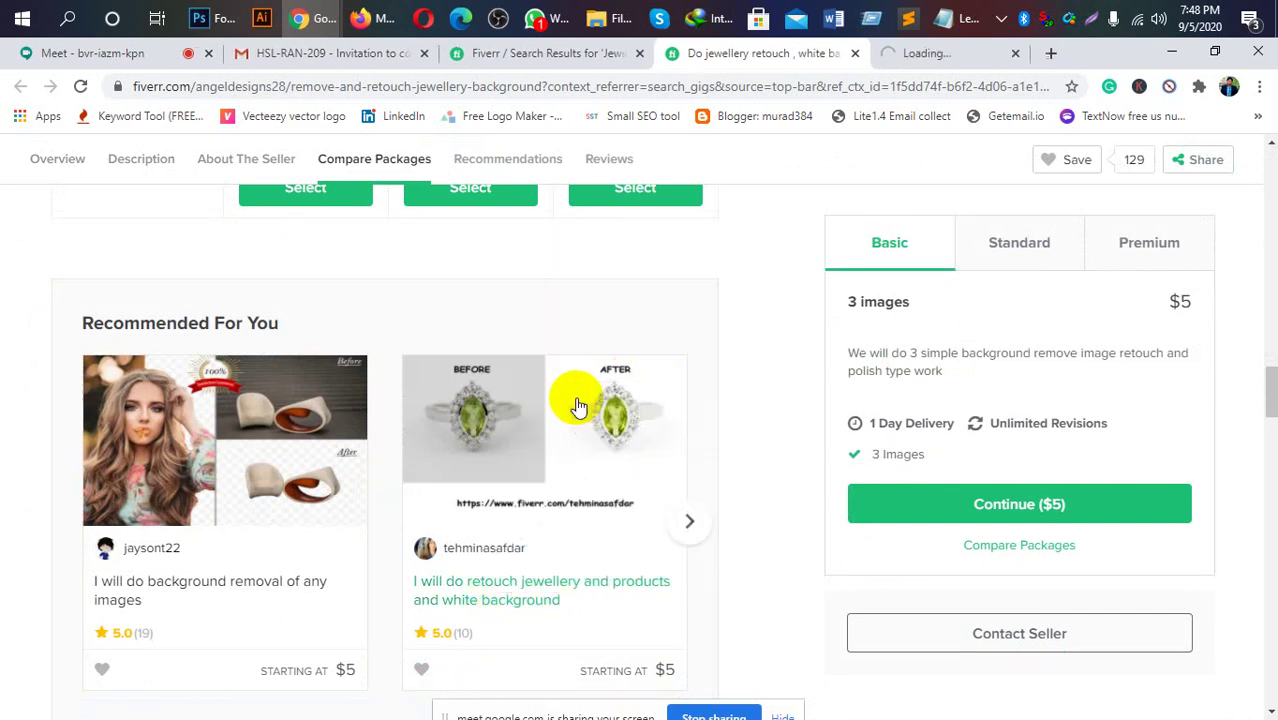
Switch to the new gig tab and scroll through its description and seller info.
left_click(920, 54)
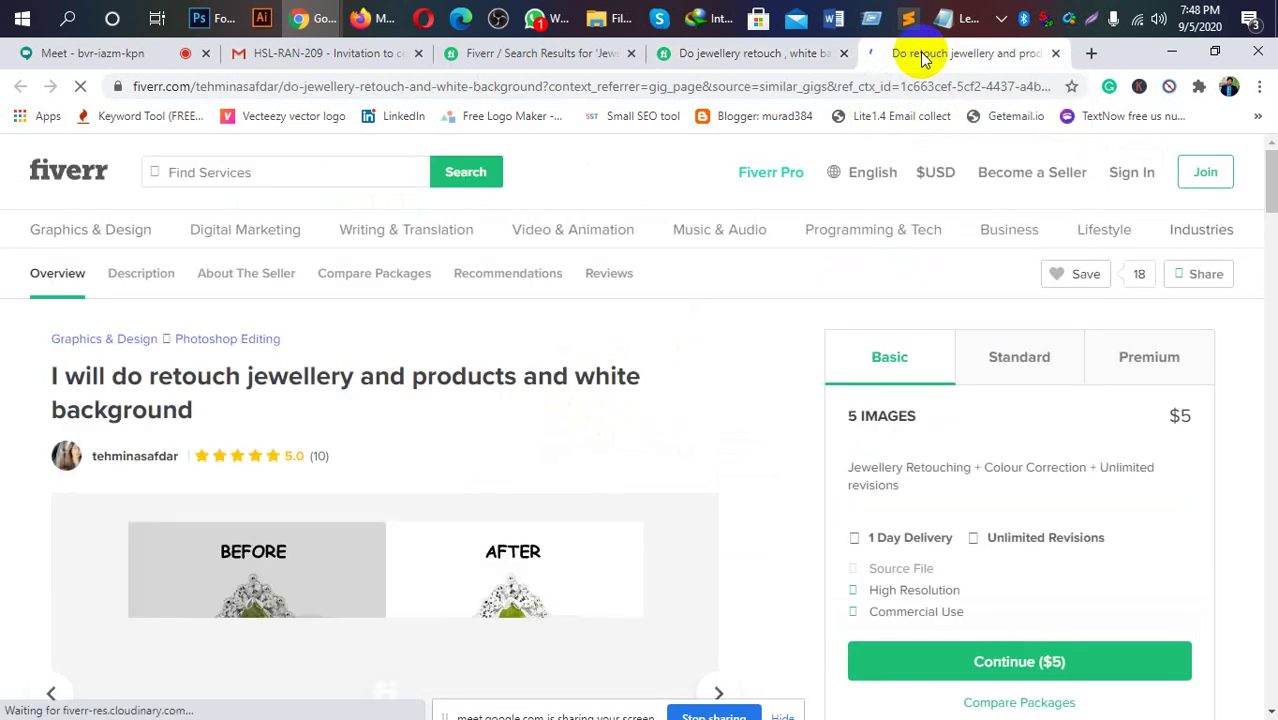
scroll(673, 441, "down", 1)
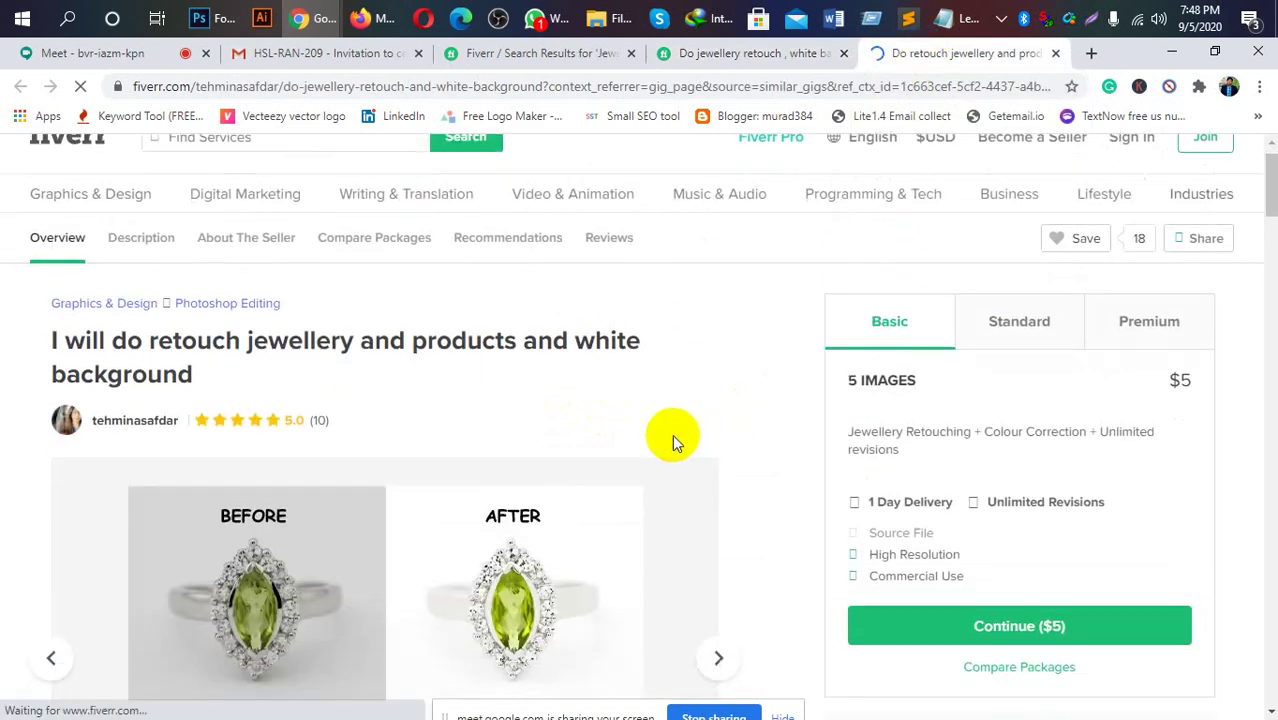
scroll(672, 434, "down", 3)
scroll(672, 434, "down", 3)
scroll(672, 434, "down", 2)
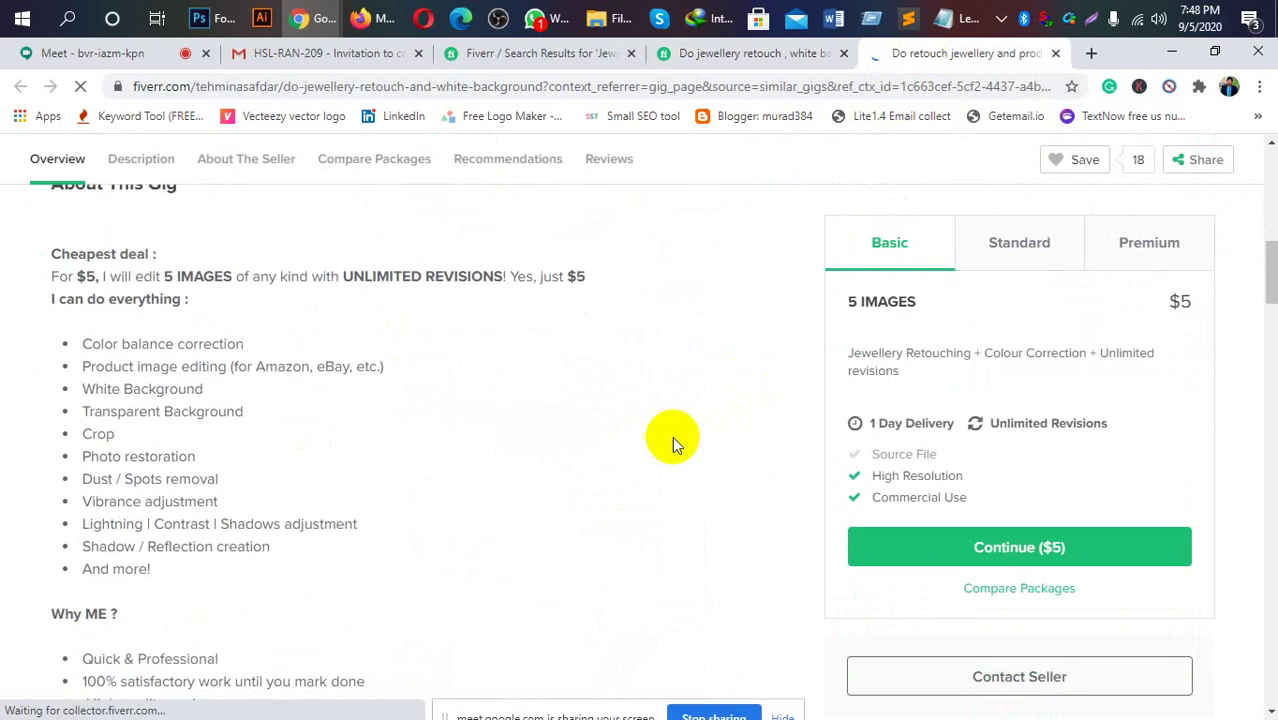
scroll(672, 436, "down", 4)
scroll(672, 438, "down", 2)
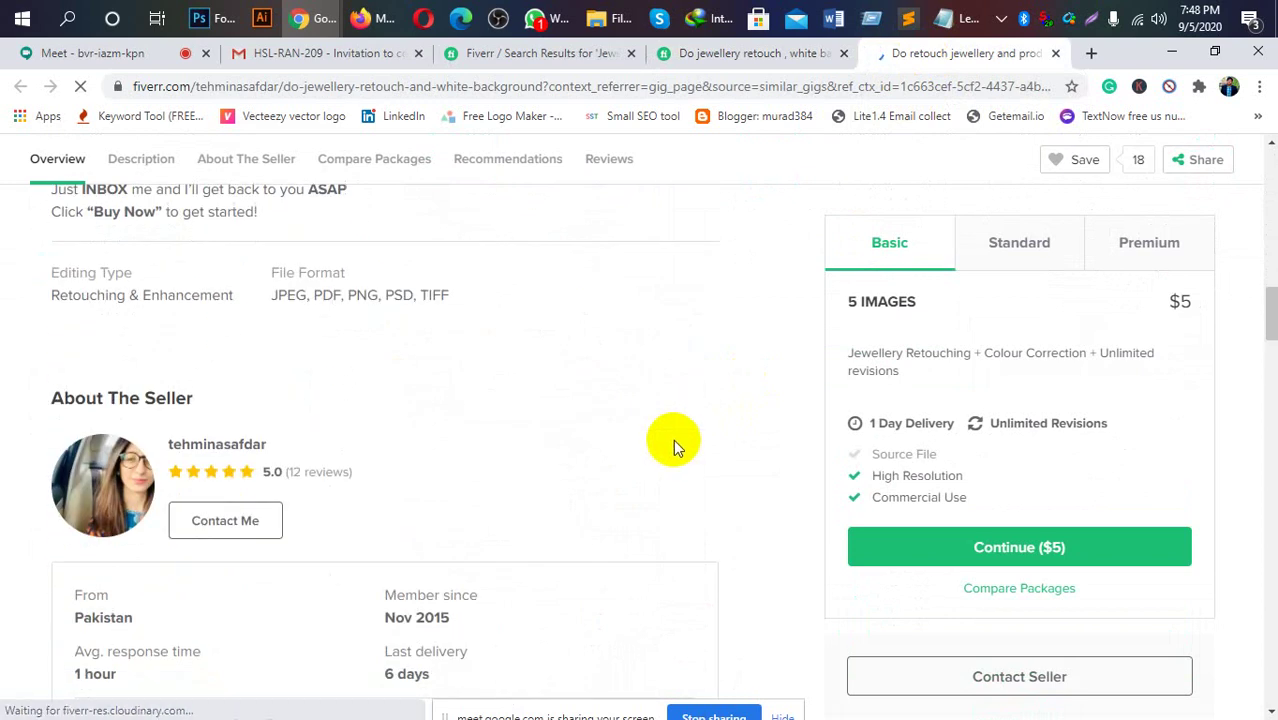
scroll(675, 445, "down", 1)
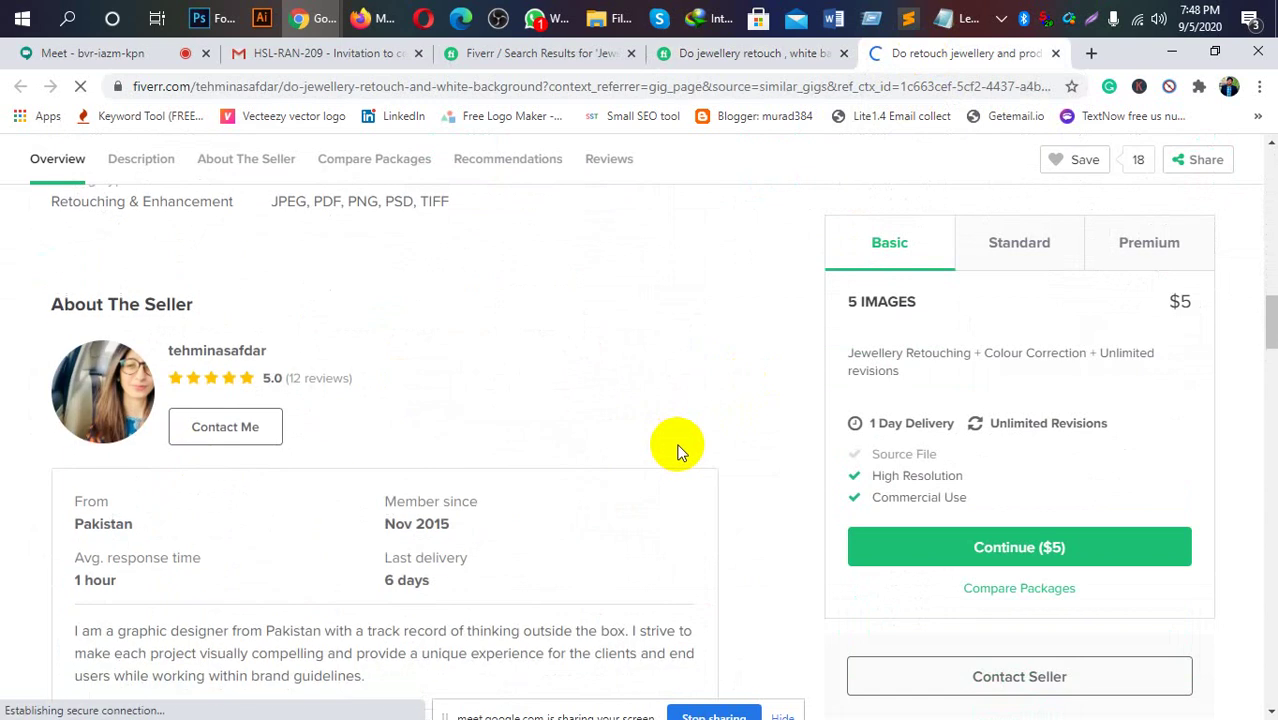
Scroll back to the top to the 5-image, $5 Basic package.
scroll(677, 450, "up", 1)
scroll(685, 450, "up", 2)
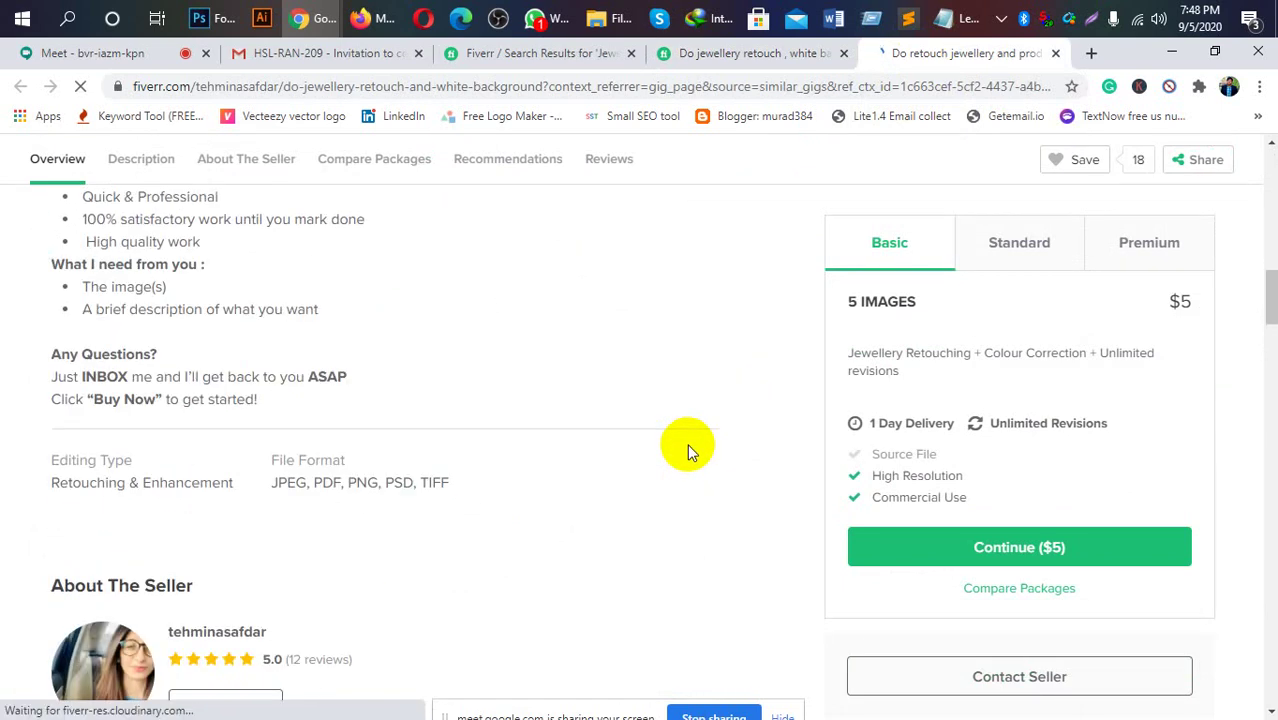
scroll(687, 450, "up", 4)
scroll(688, 450, "up", 2)
scroll(688, 445, "up", 5)
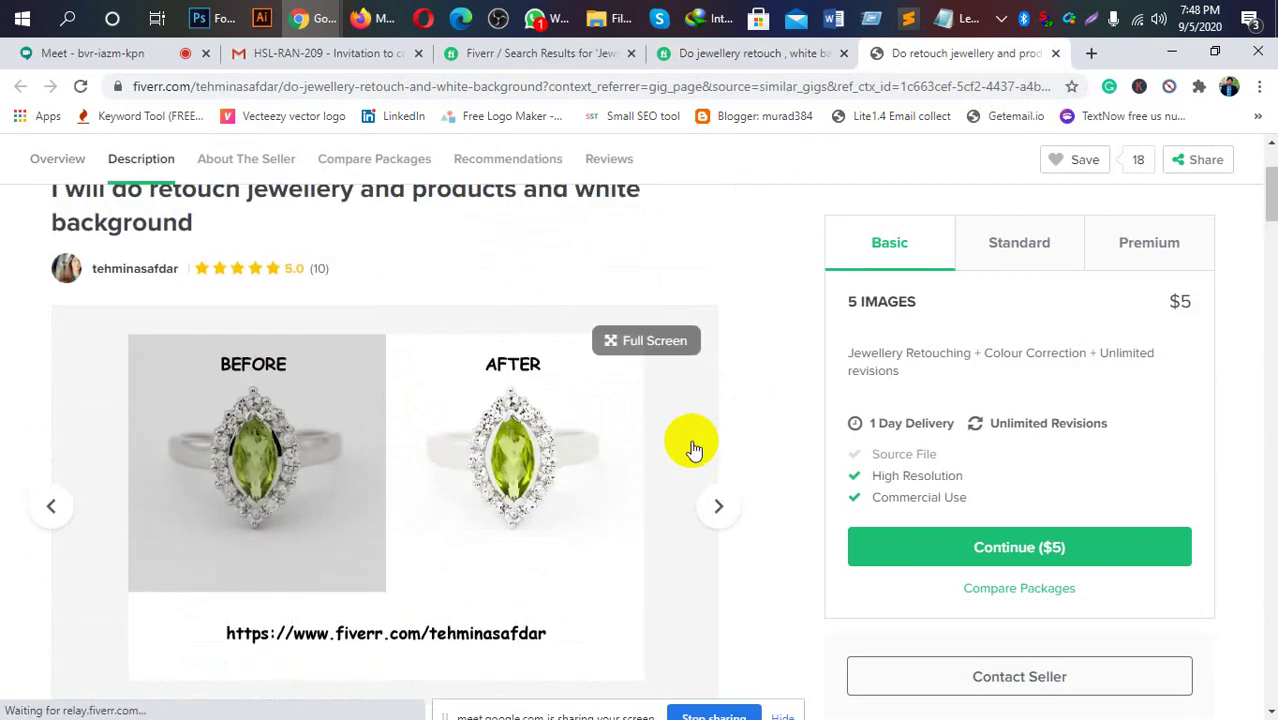
scroll(690, 445, "up", 2)
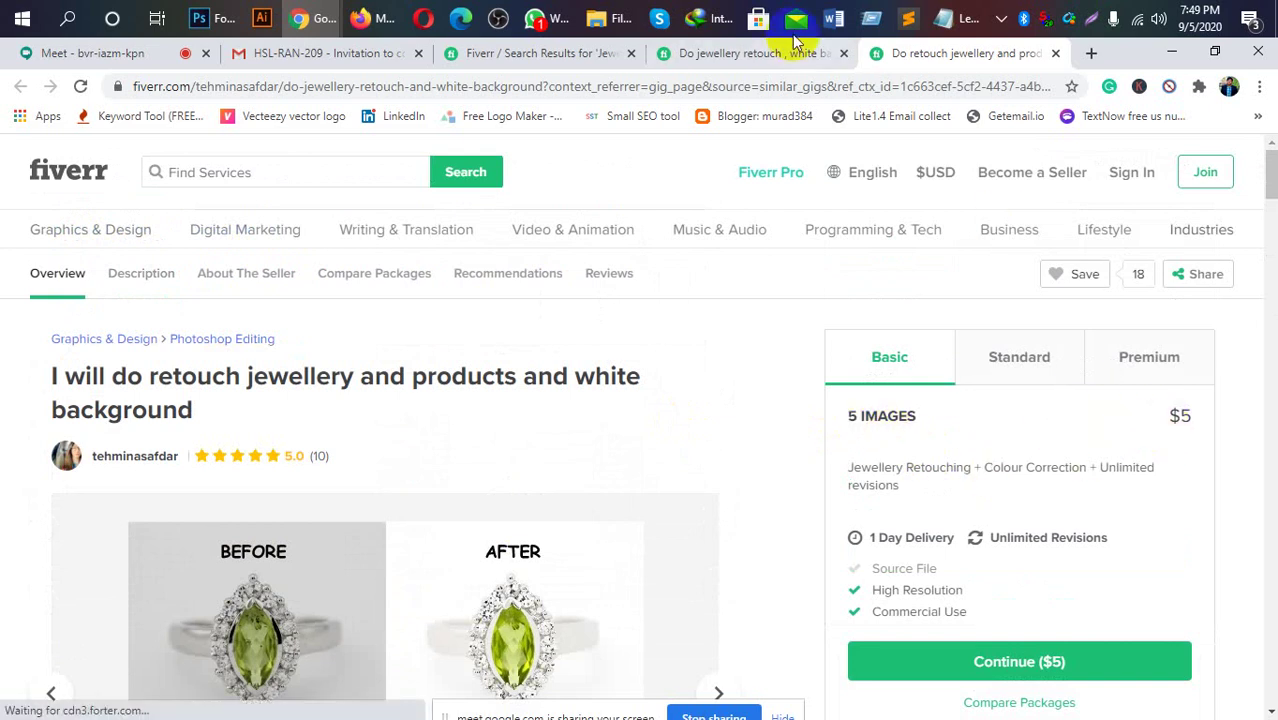
left_click(730, 52)
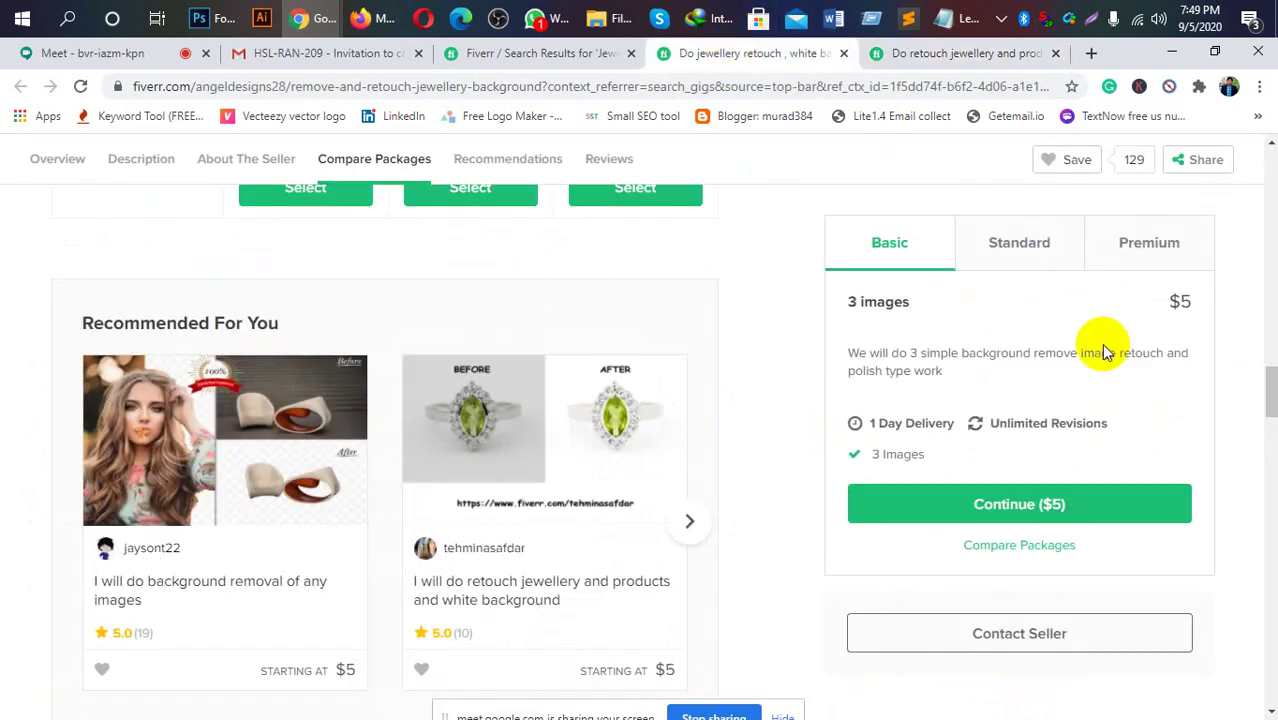
scroll(1093, 340, "up", 4)
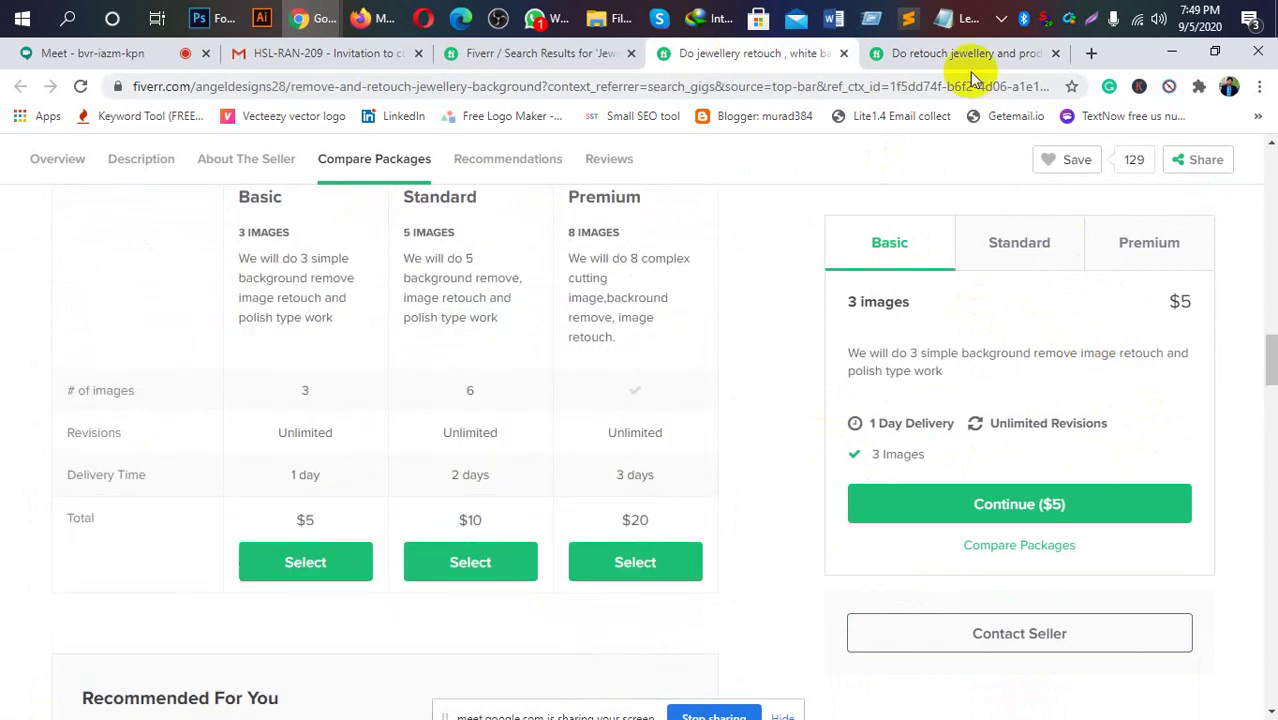
left_click(937, 58)
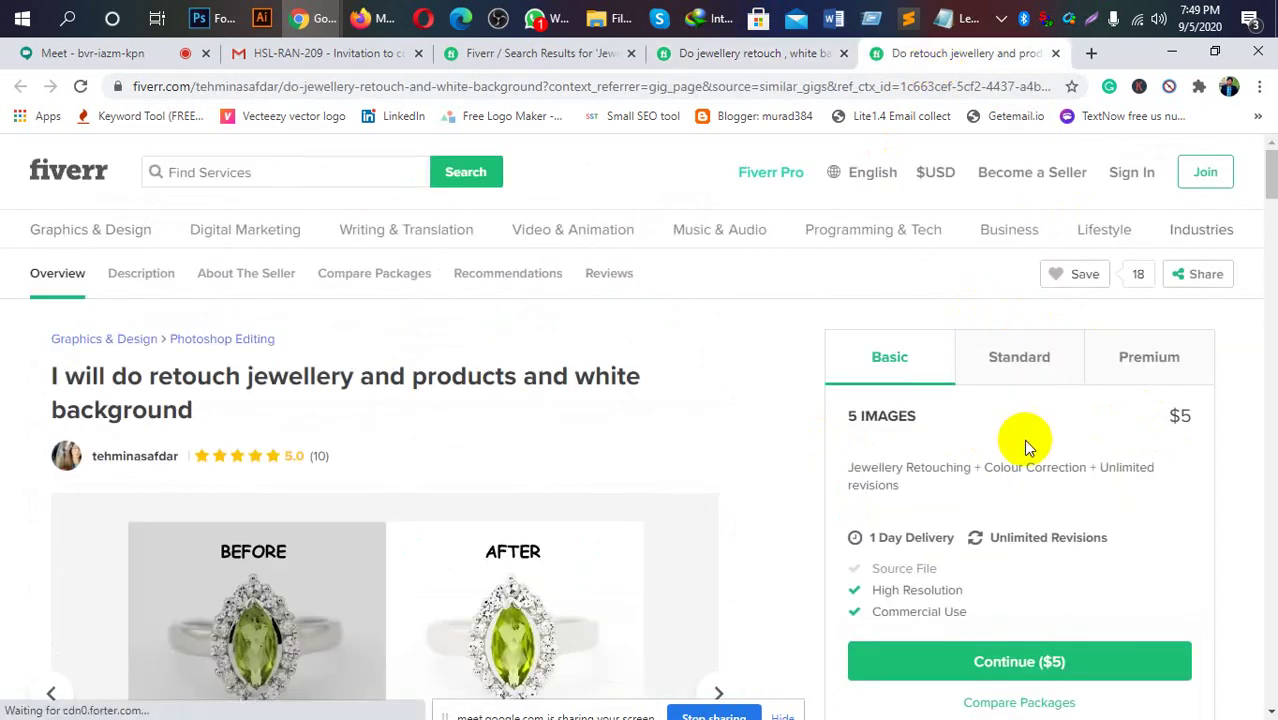
Compare the Standard and Premium packages, then return to the 5-image, $5 Basic package.
scroll(1152, 428, "down", 1)
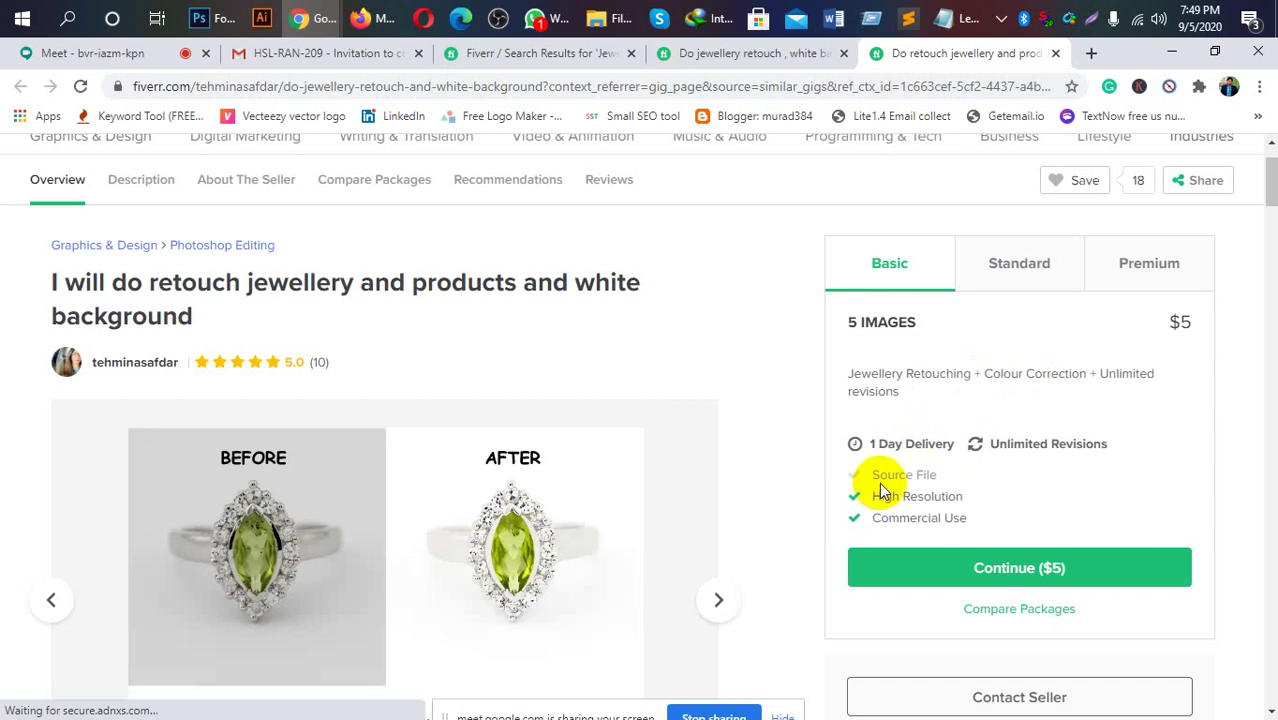
left_click(1016, 275)
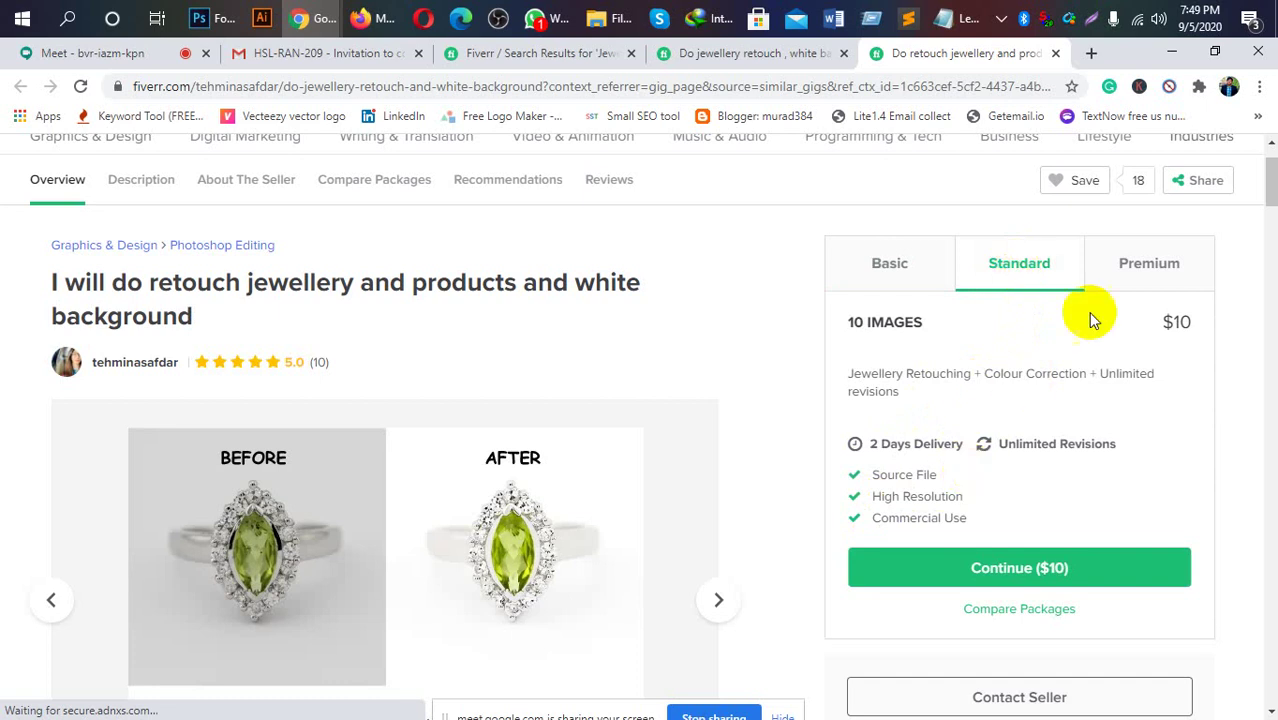
left_click(1146, 278)
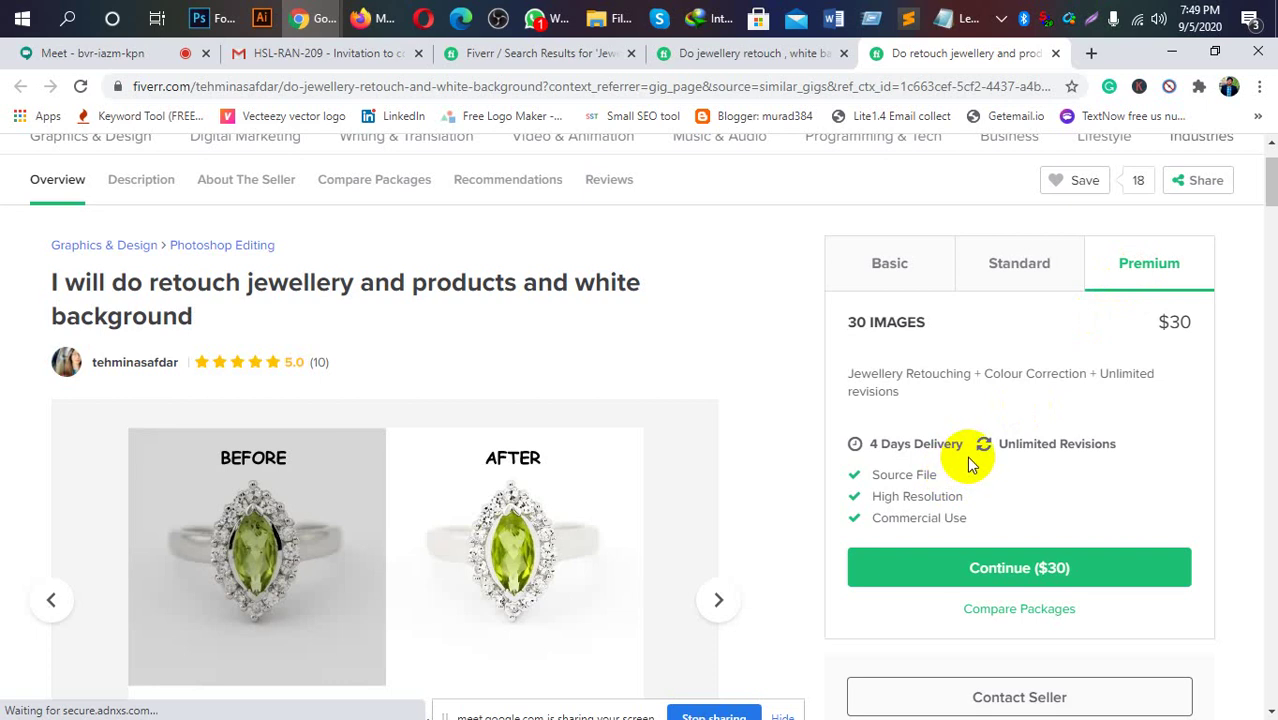
scroll(968, 463, "up", 1)
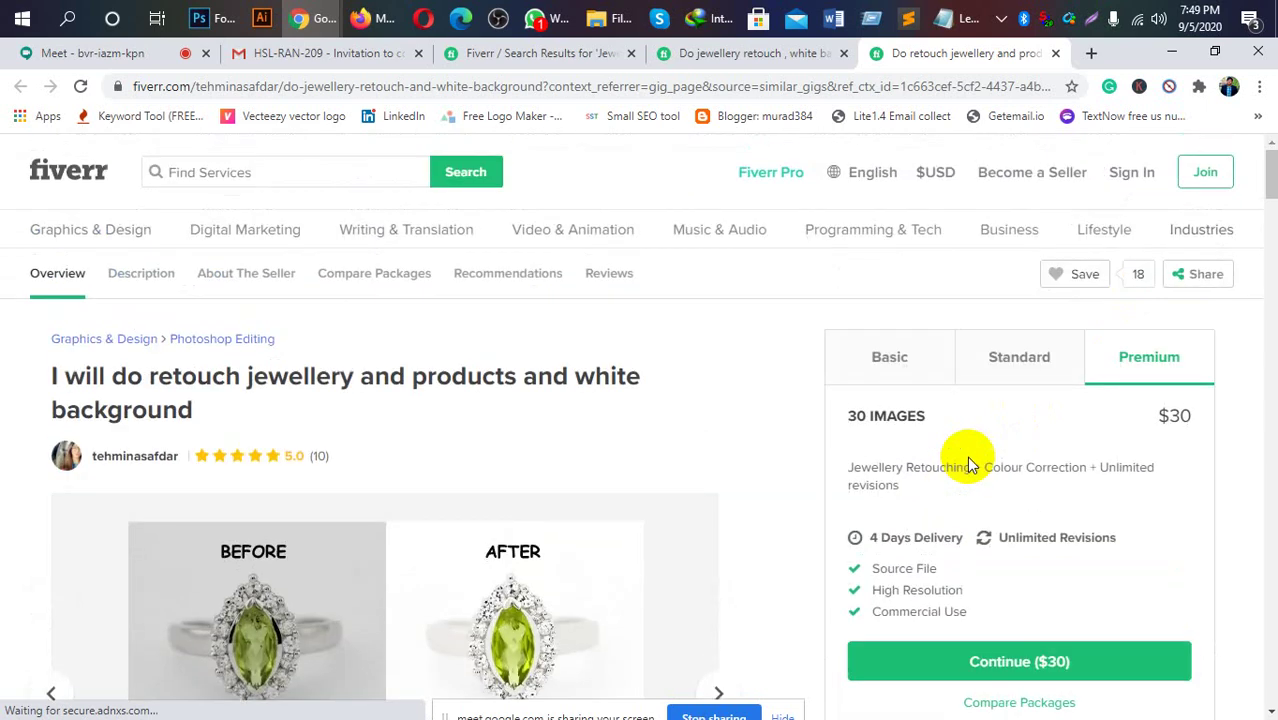
scroll(968, 463, "down", 1)
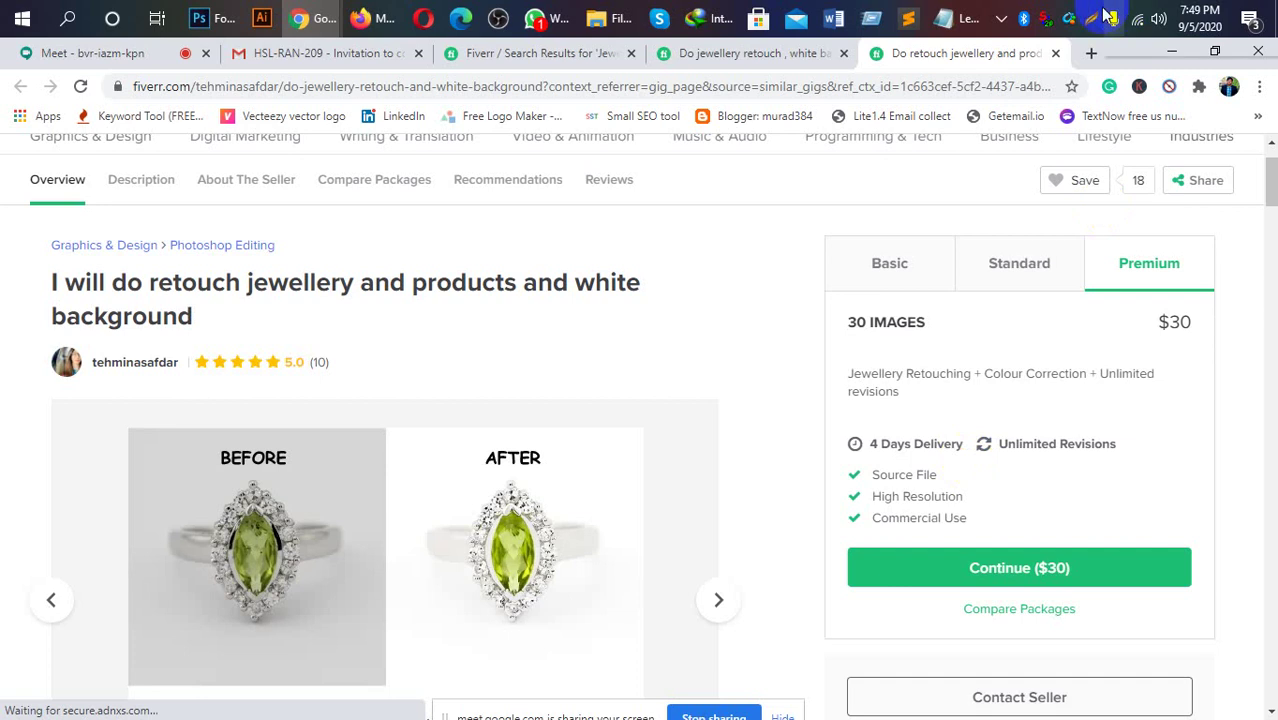
left_click(897, 286)
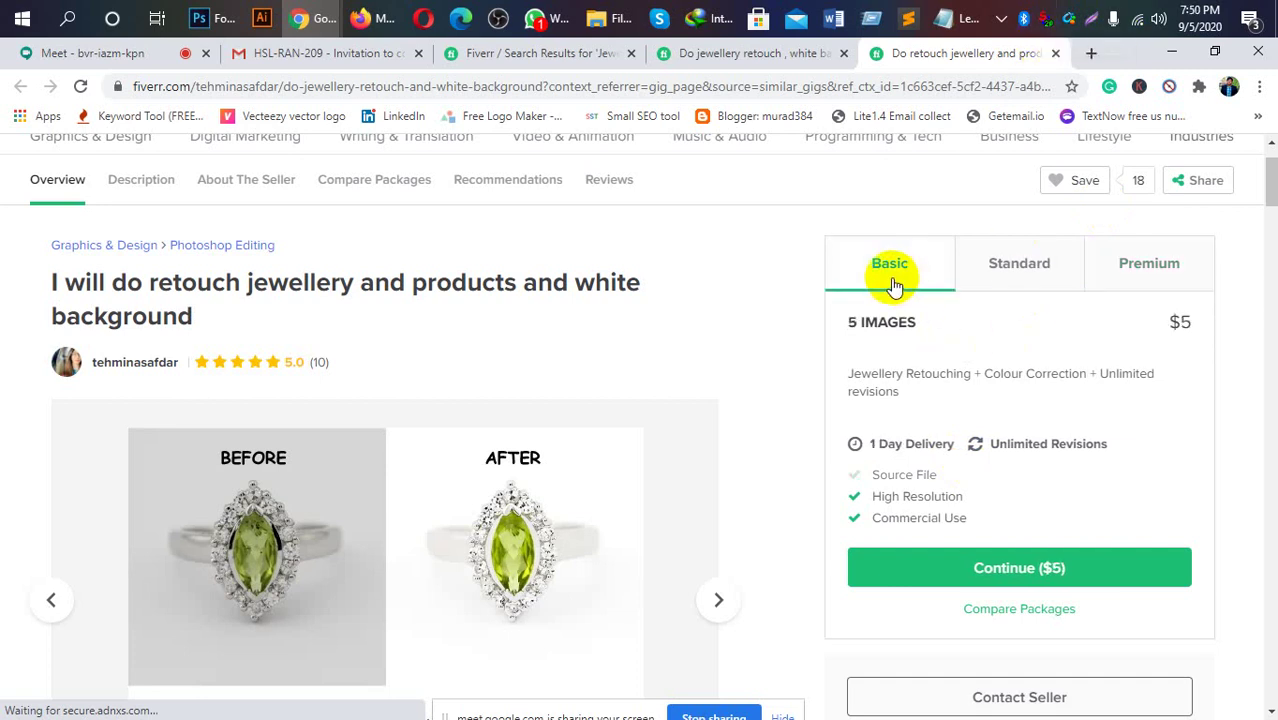
scroll(712, 359, "down", 5)
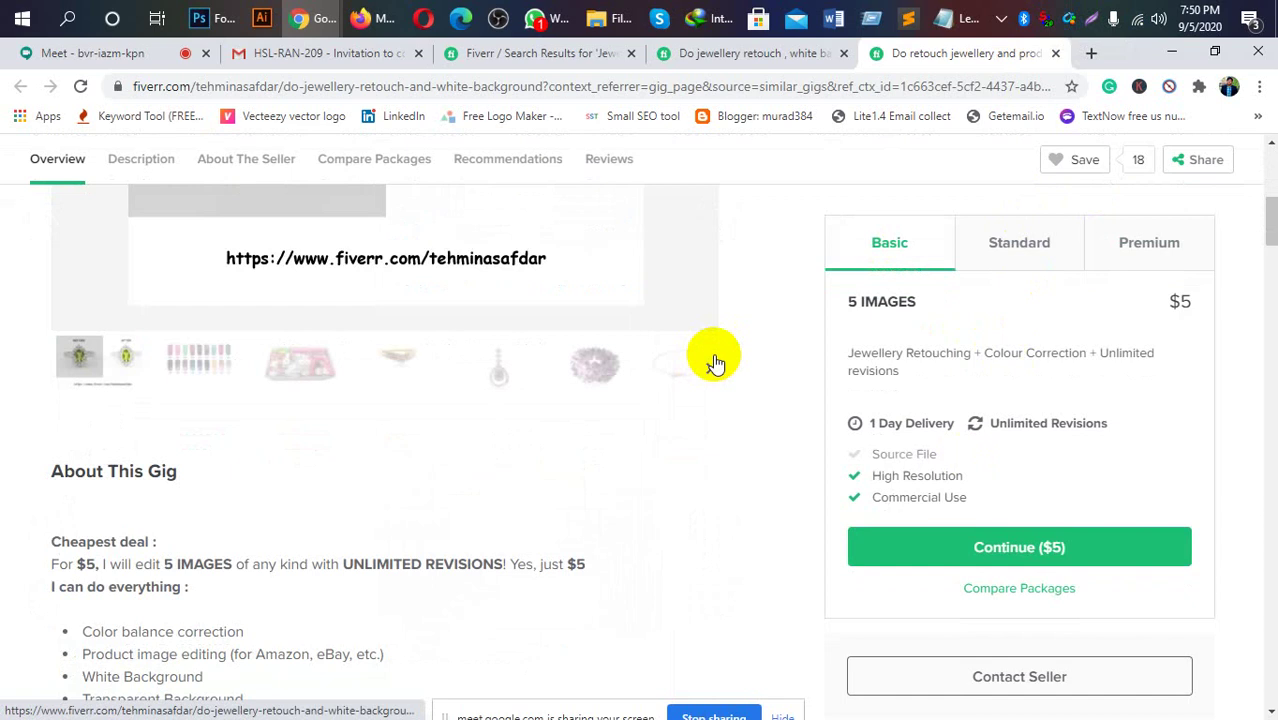
Review the 3-image, $5 background-removal gig down to Related Tags, then return to the retouch gig.
left_click(736, 52)
scroll(709, 310, "down", 4)
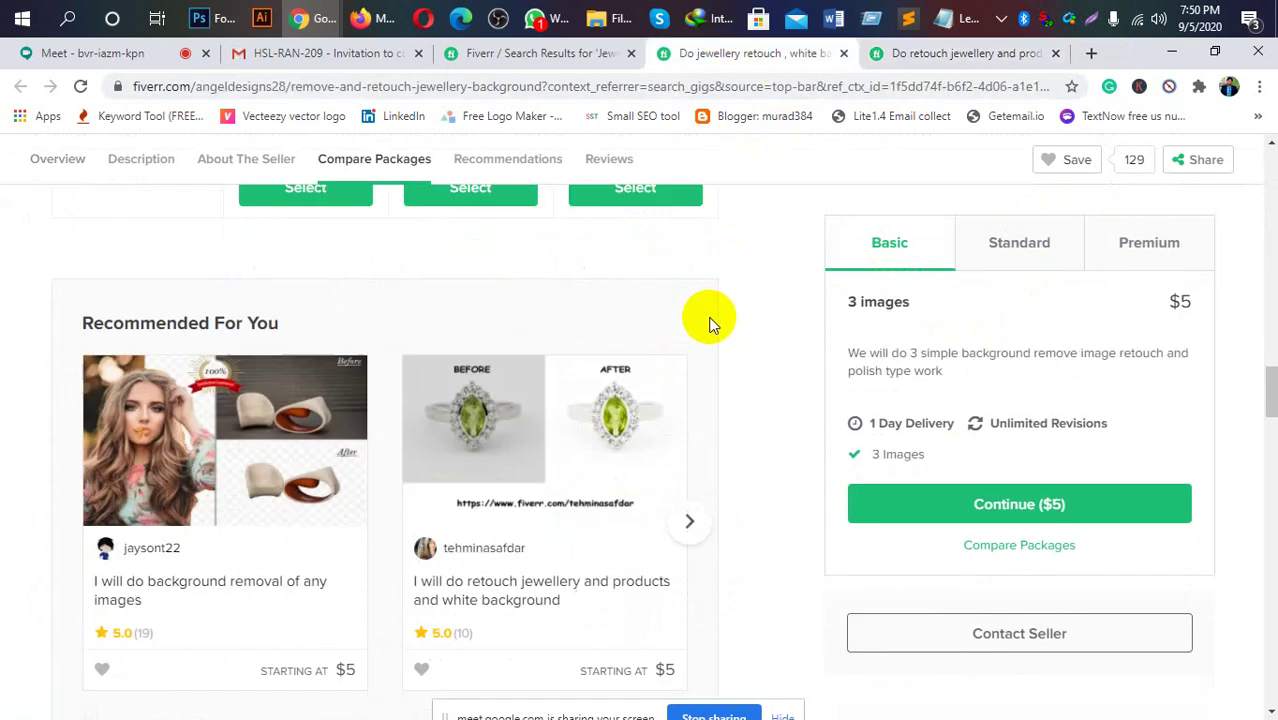
scroll(709, 323, "down", 1)
scroll(709, 323, "down", 4)
scroll(709, 323, "down", 3)
scroll(706, 330, "down", 2)
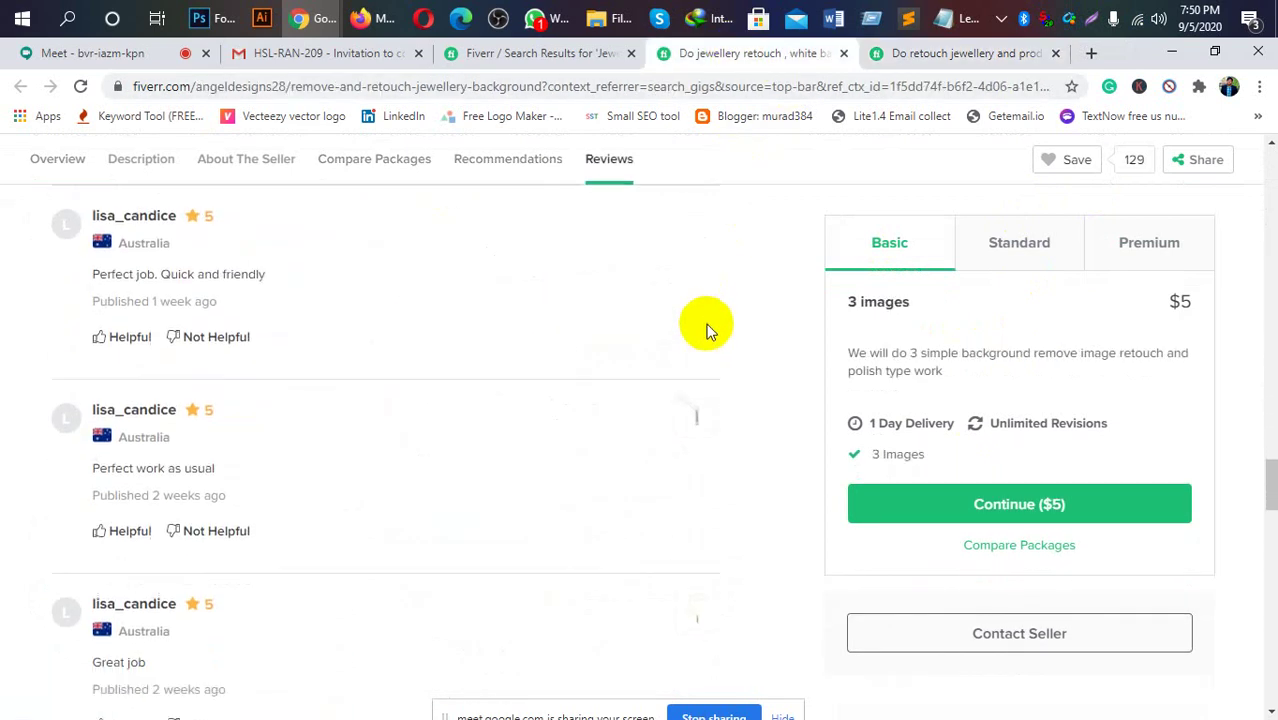
scroll(706, 330, "down", 3)
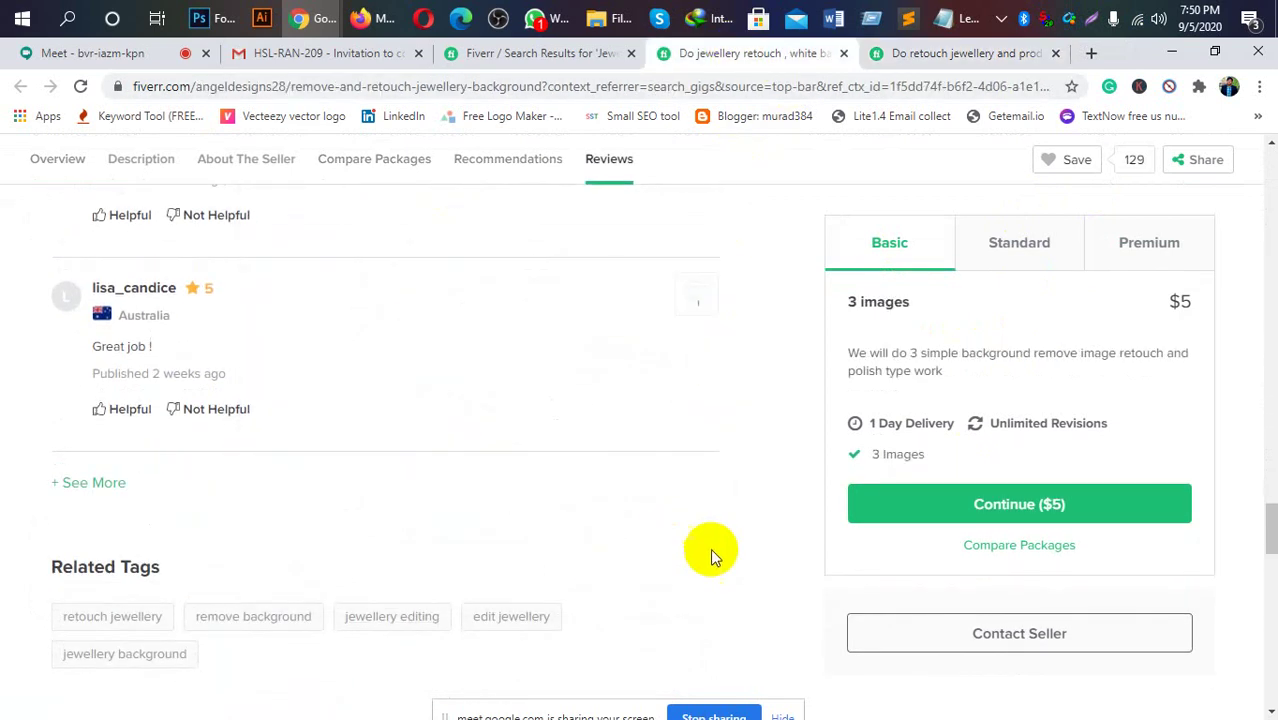
scroll(705, 552, "down", 1)
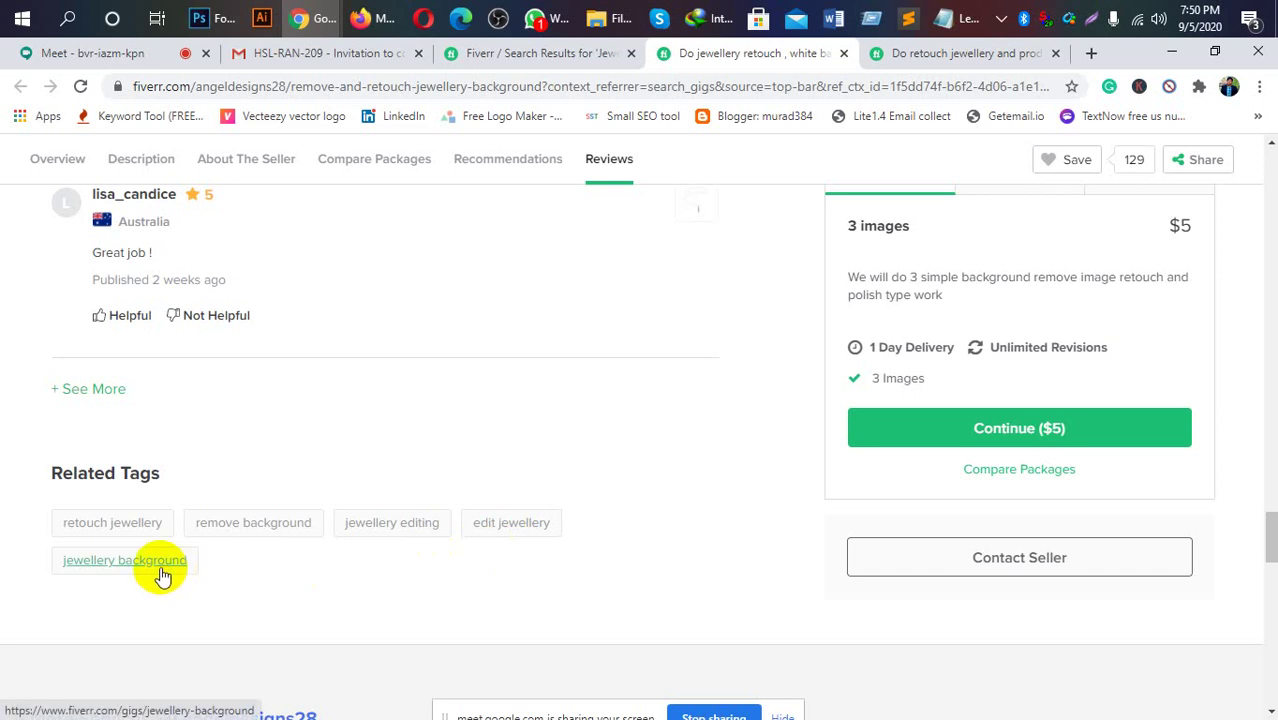
left_click(930, 53)
Look over the retouch gig's description, packages and reviews, then return to the background-removal gig.
scroll(645, 348, "down", 5)
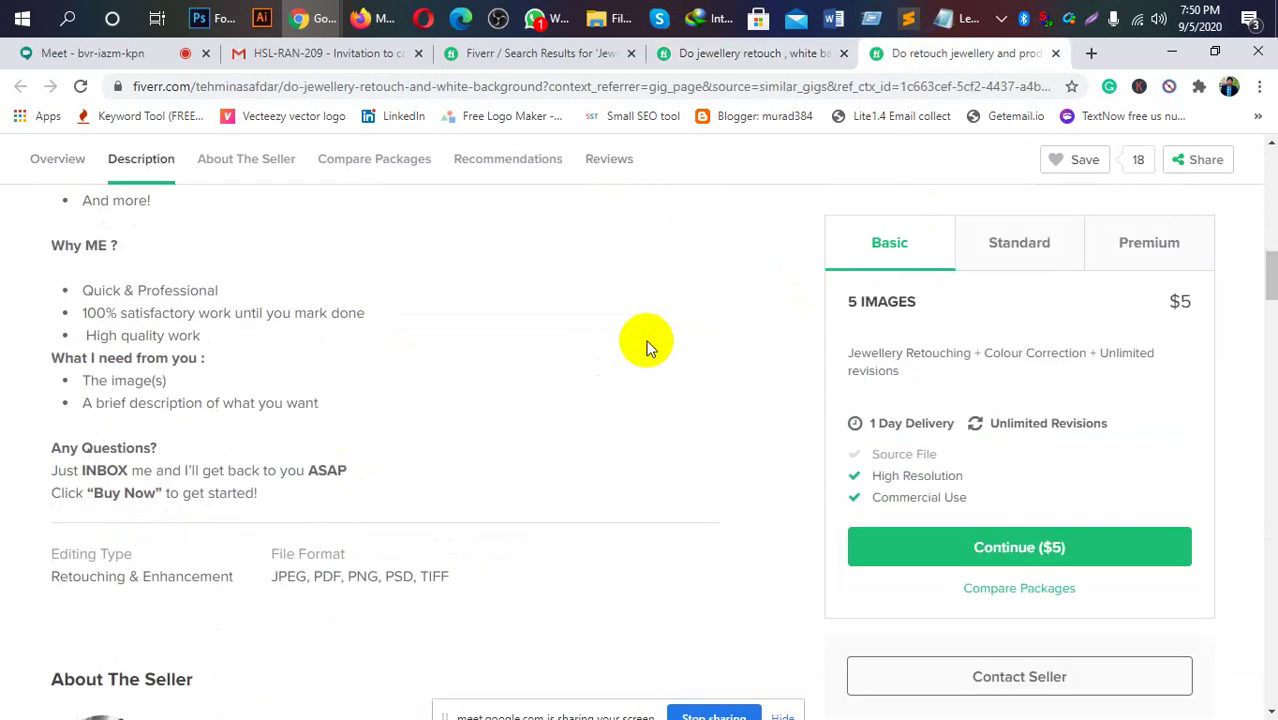
scroll(645, 348, "down", 3)
scroll(645, 348, "down", 4)
scroll(645, 348, "down", 4)
scroll(645, 348, "down", 4)
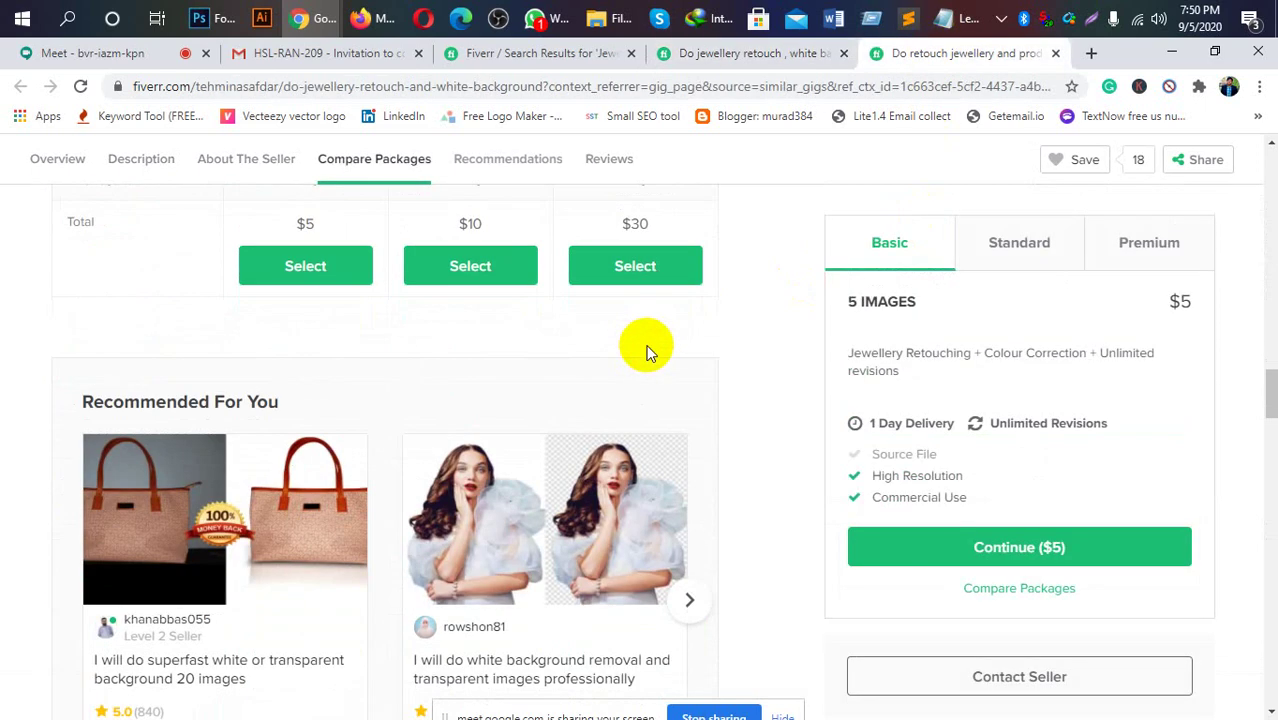
scroll(645, 348, "down", 4)
scroll(650, 350, "down", 1)
scroll(650, 342, "down", 4)
scroll(651, 342, "down", 2)
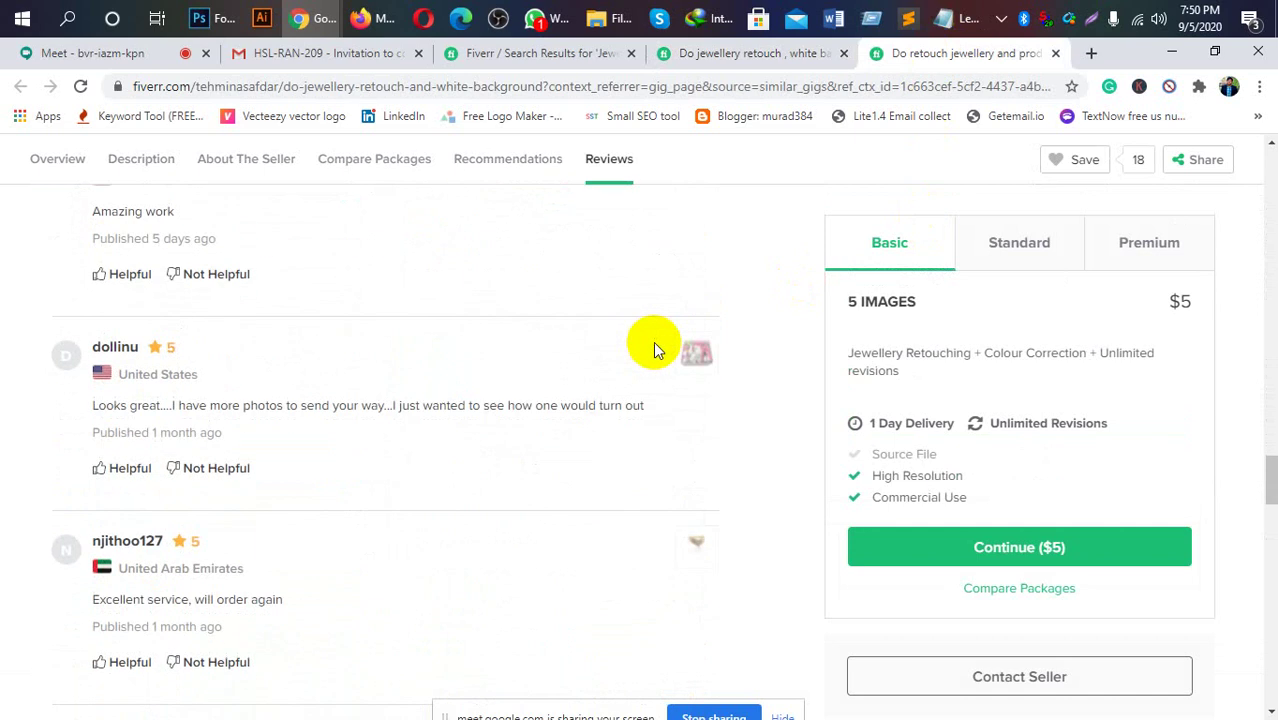
scroll(653, 341, "down", 2)
scroll(655, 347, "down", 2)
scroll(655, 347, "down", 4)
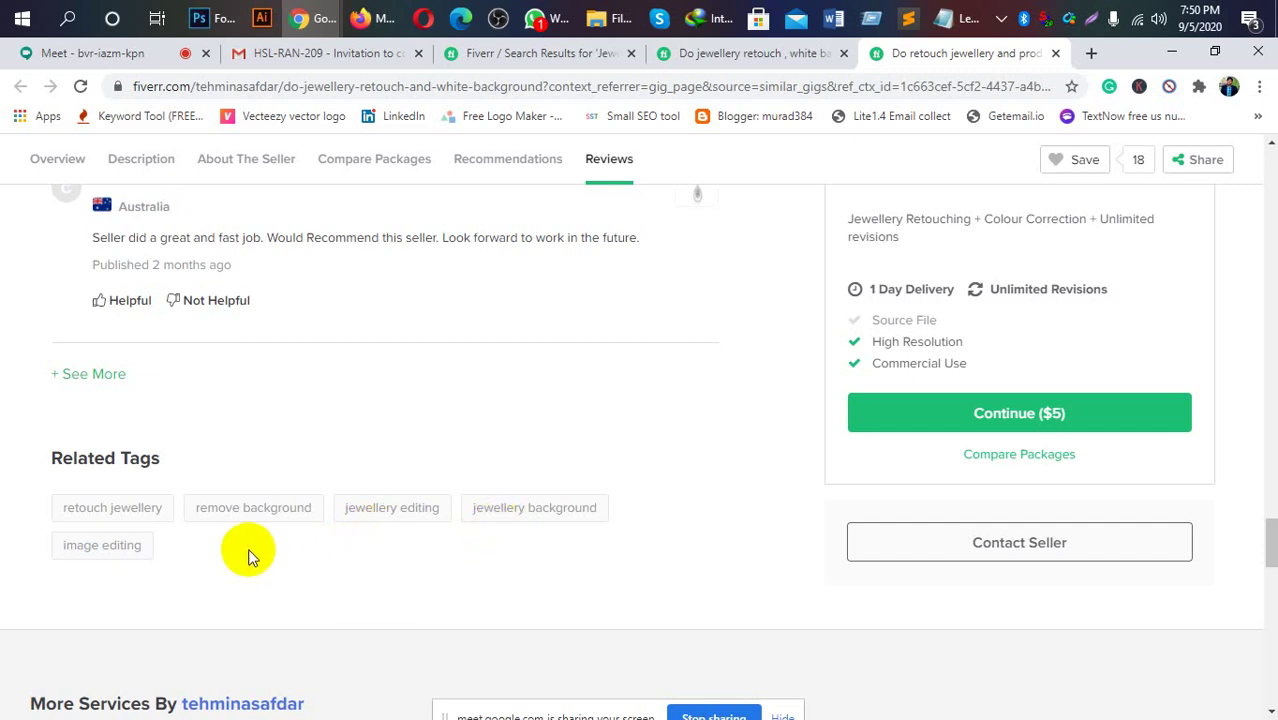
scroll(604, 370, "up", 1)
scroll(604, 370, "up", 3)
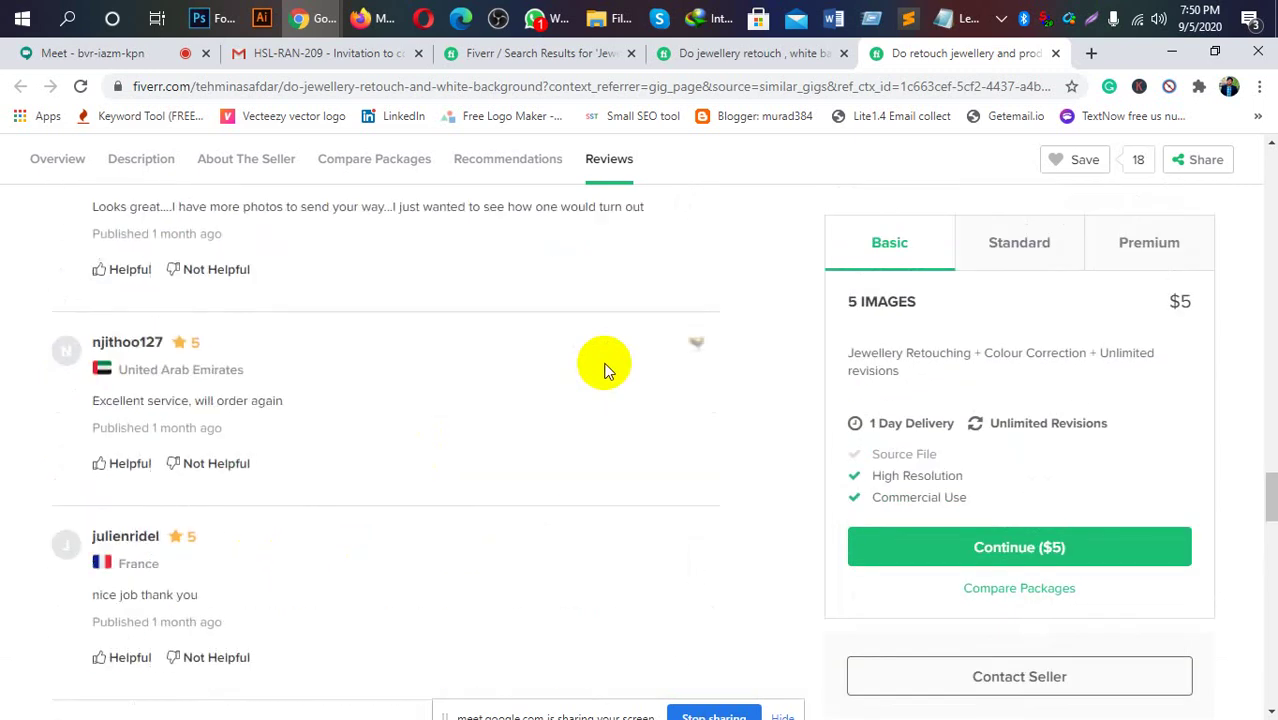
left_click(761, 58)
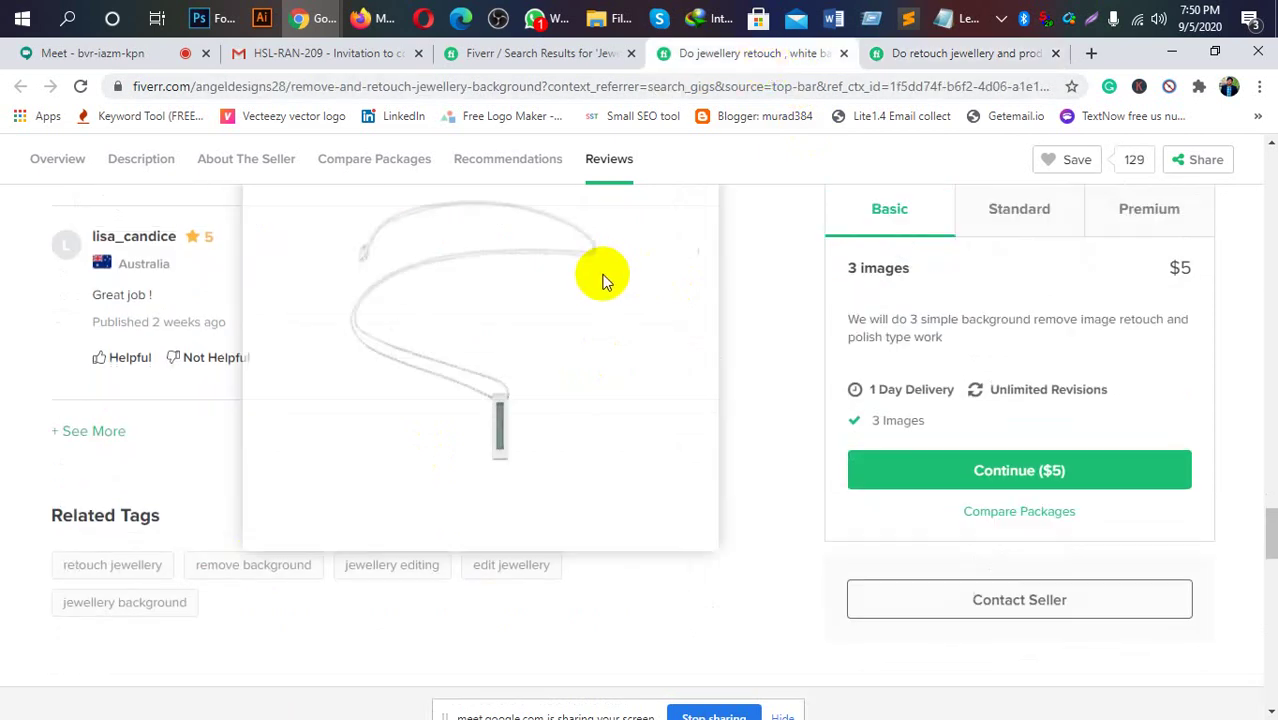
Scroll up to the background-removal gig's $5/$10/$20 Compare Packages table.
scroll(602, 277, "up", 5)
scroll(635, 280, "up", 1)
scroll(635, 280, "up", 2)
scroll(642, 280, "up", 2)
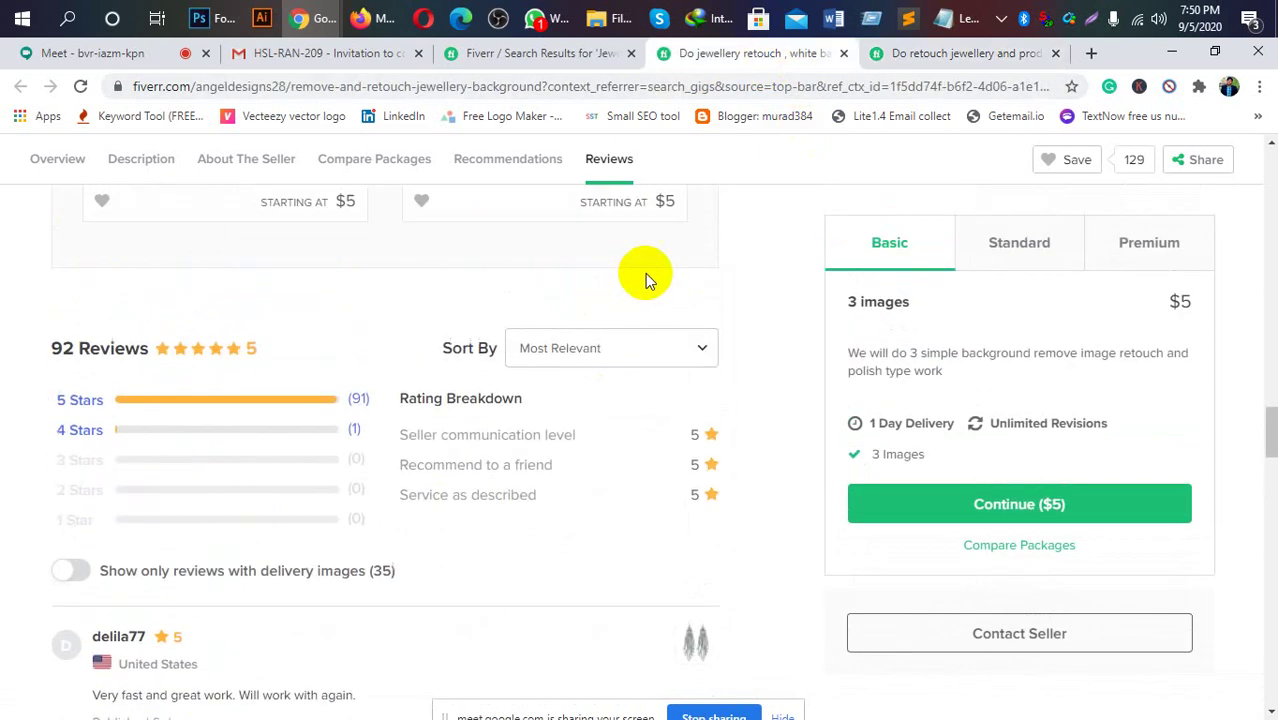
scroll(645, 278, "up", 5)
scroll(648, 282, "down", 3)
scroll(648, 282, "up", 1)
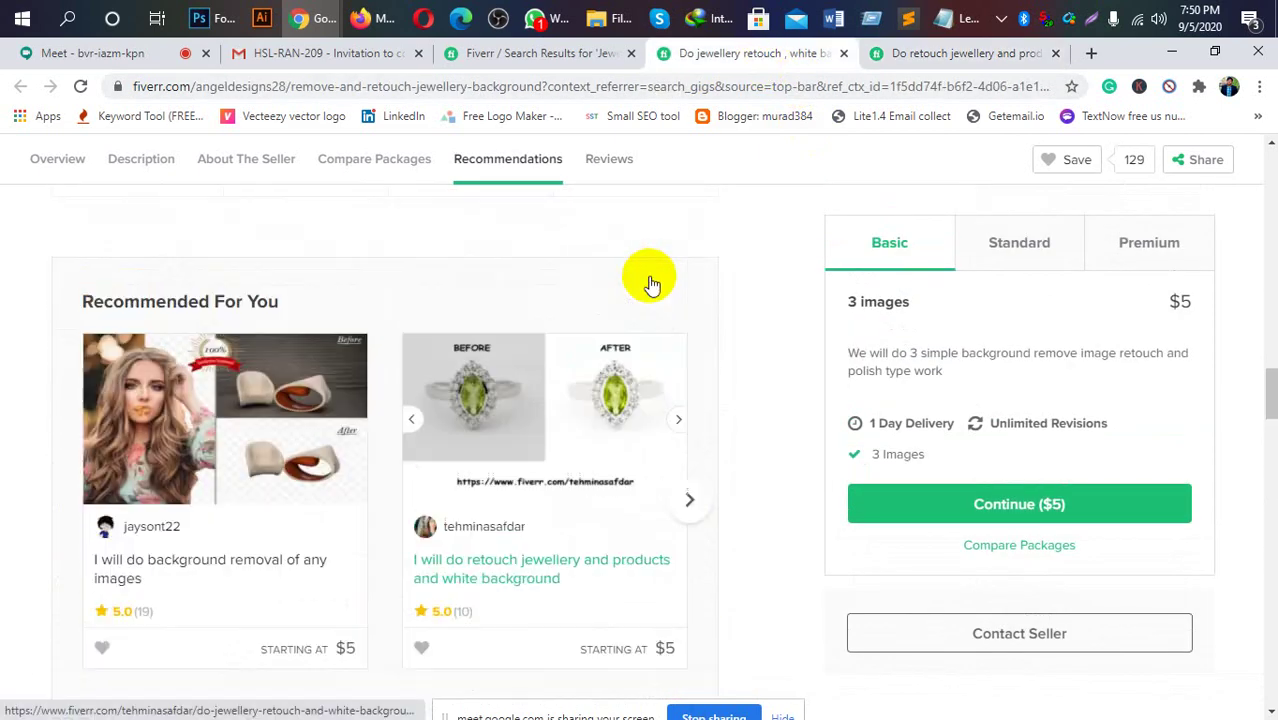
scroll(827, 376, "up", 4)
scroll(793, 374, "up", 1)
scroll(791, 376, "up", 1)
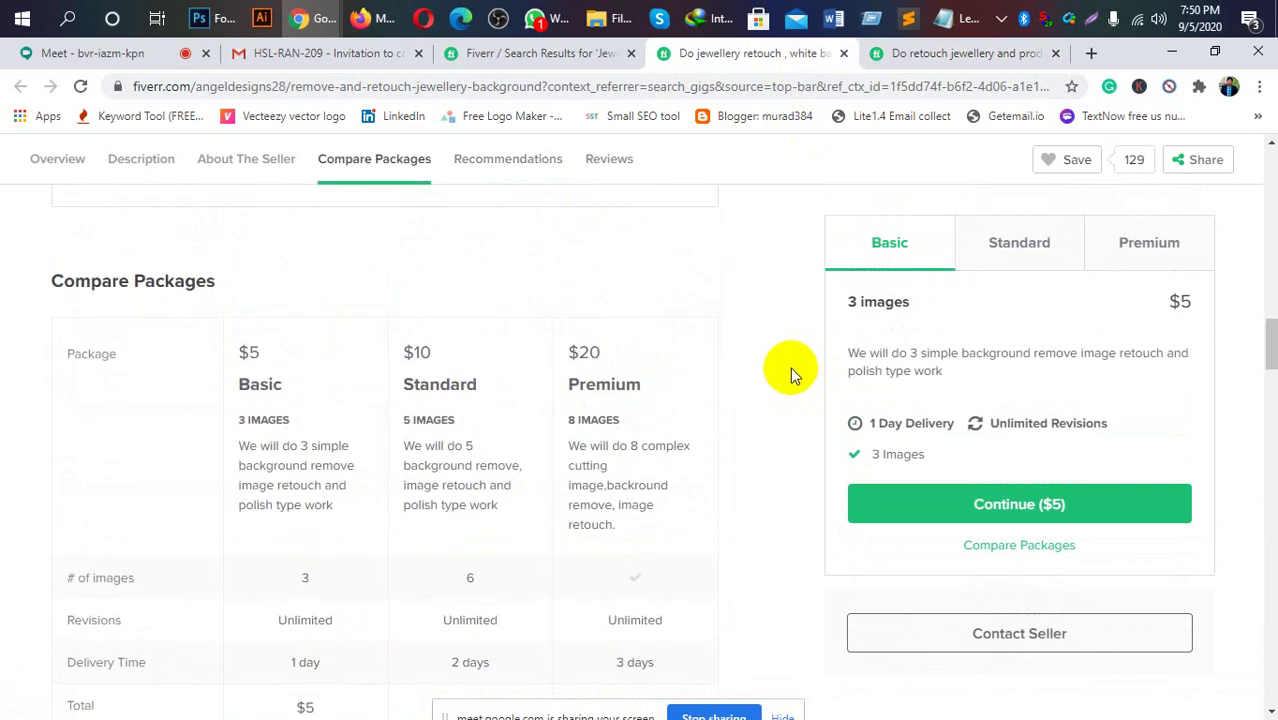
Scroll back down to its reviews and switch to the retouch gig tab.
scroll(776, 394, "down", 3)
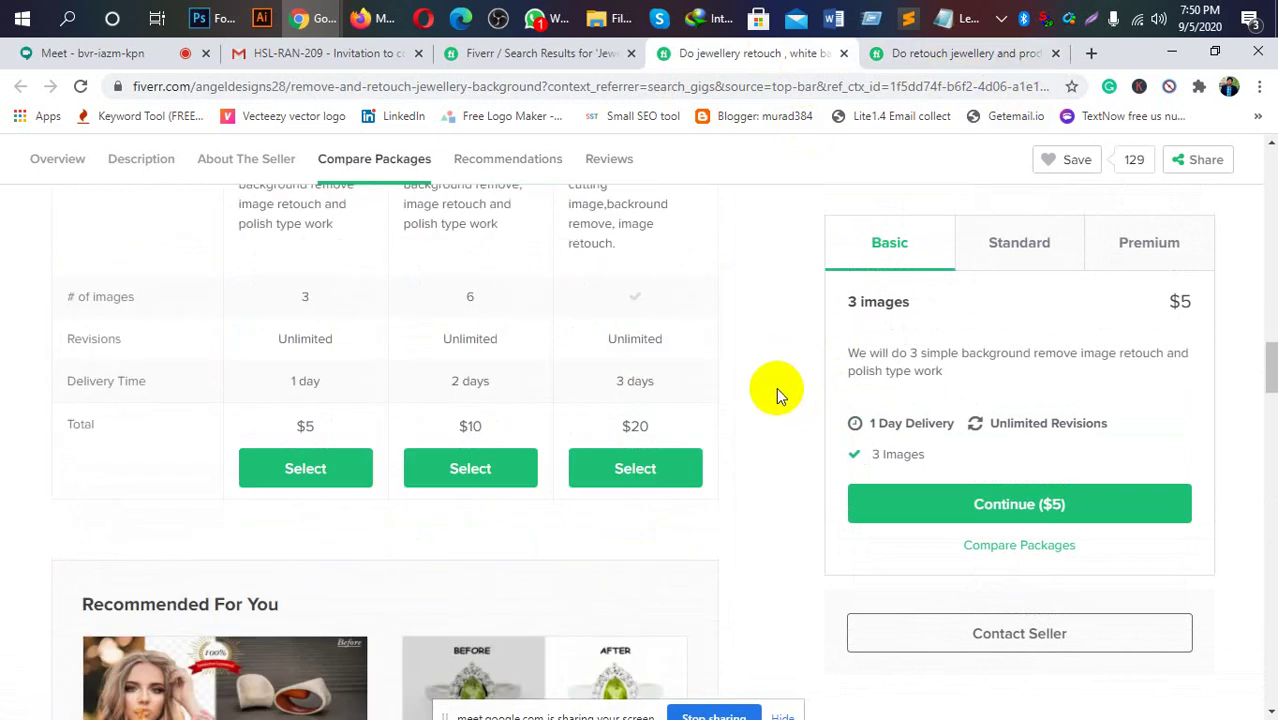
scroll(776, 394, "down", 3)
scroll(776, 391, "down", 5)
scroll(773, 395, "down", 2)
scroll(770, 399, "down", 3)
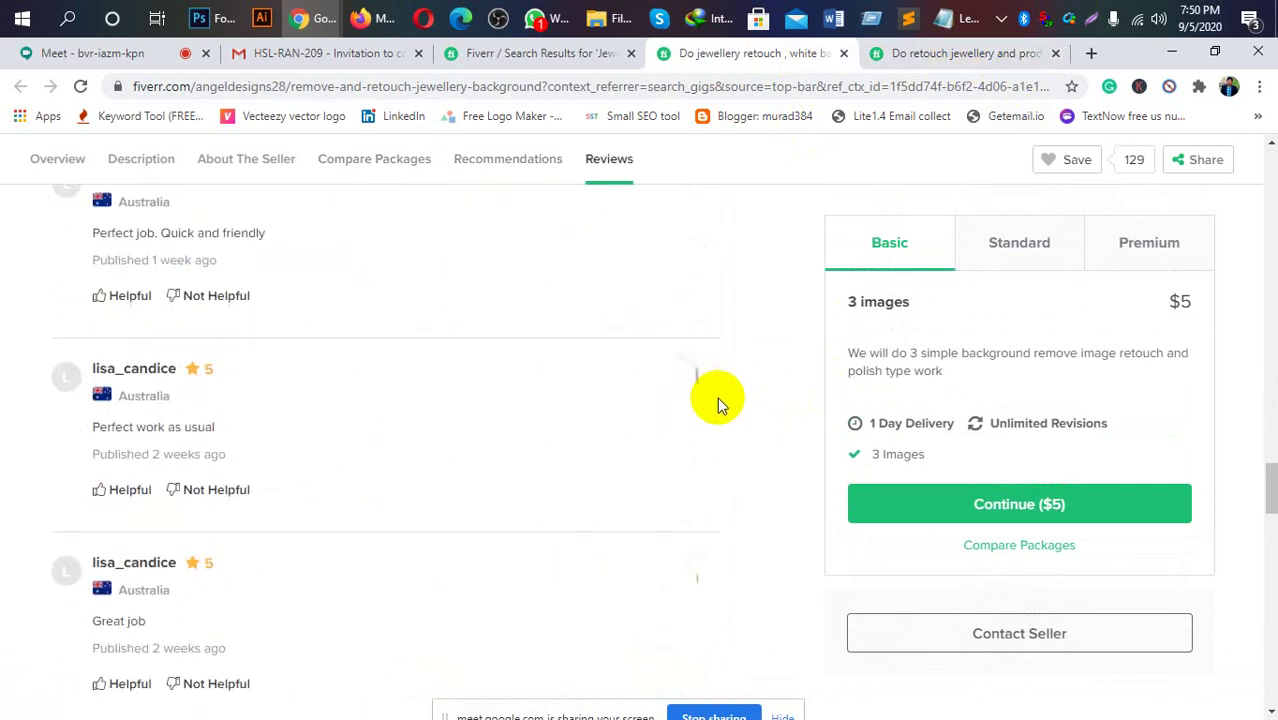
scroll(717, 398, "down", 2)
scroll(717, 400, "down", 1)
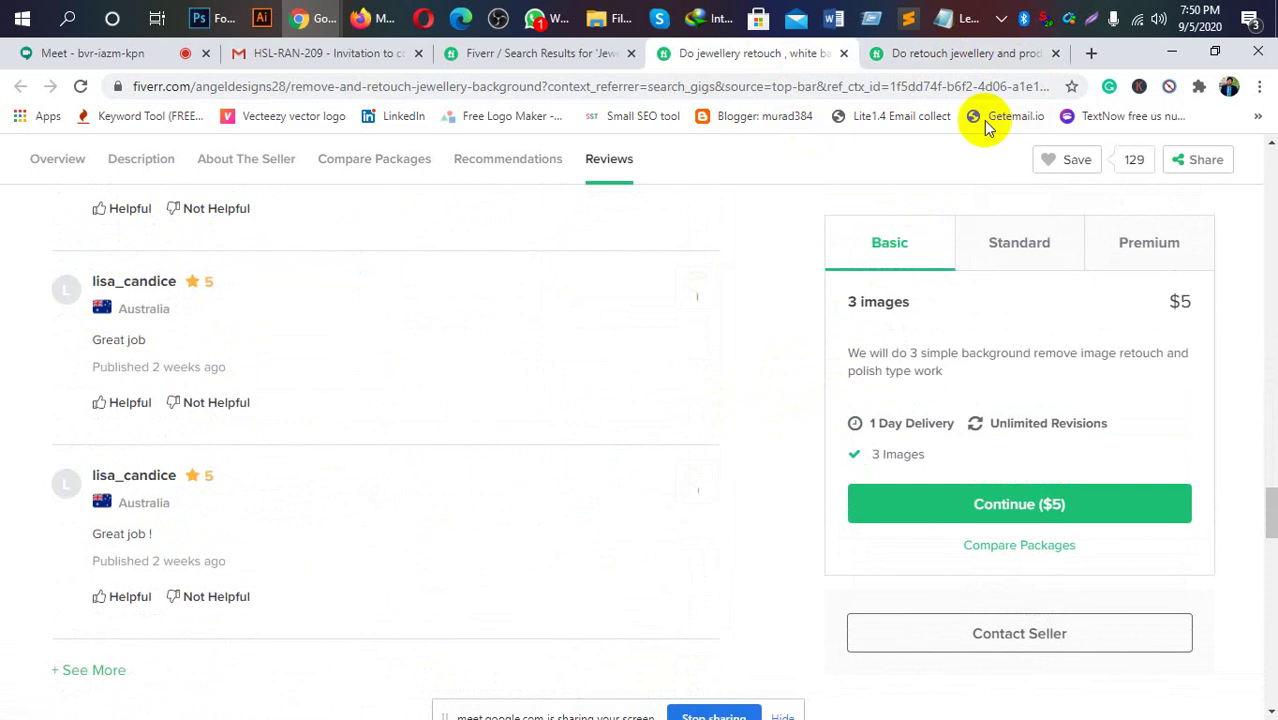
left_click(924, 56)
Scroll the retouch gig up from its reviews past the $5/$10/$30 packages to About The Seller.
scroll(659, 368, "up", 5)
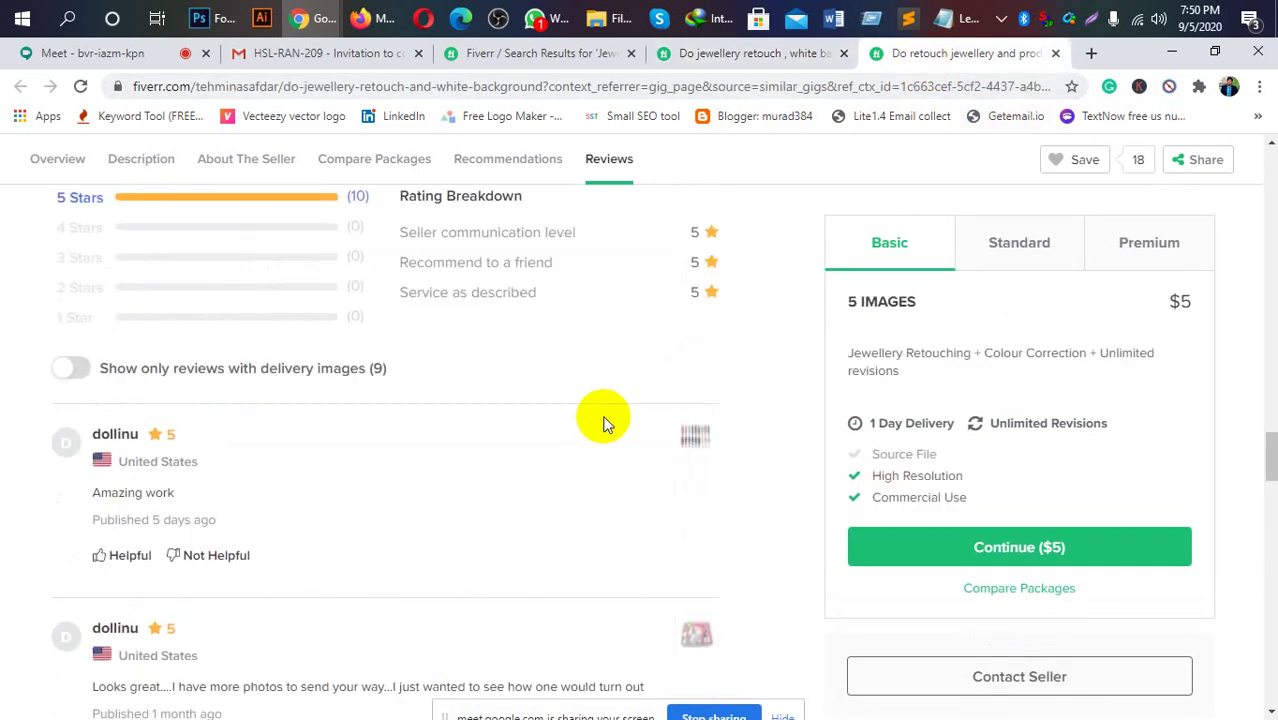
scroll(604, 424, "up", 1)
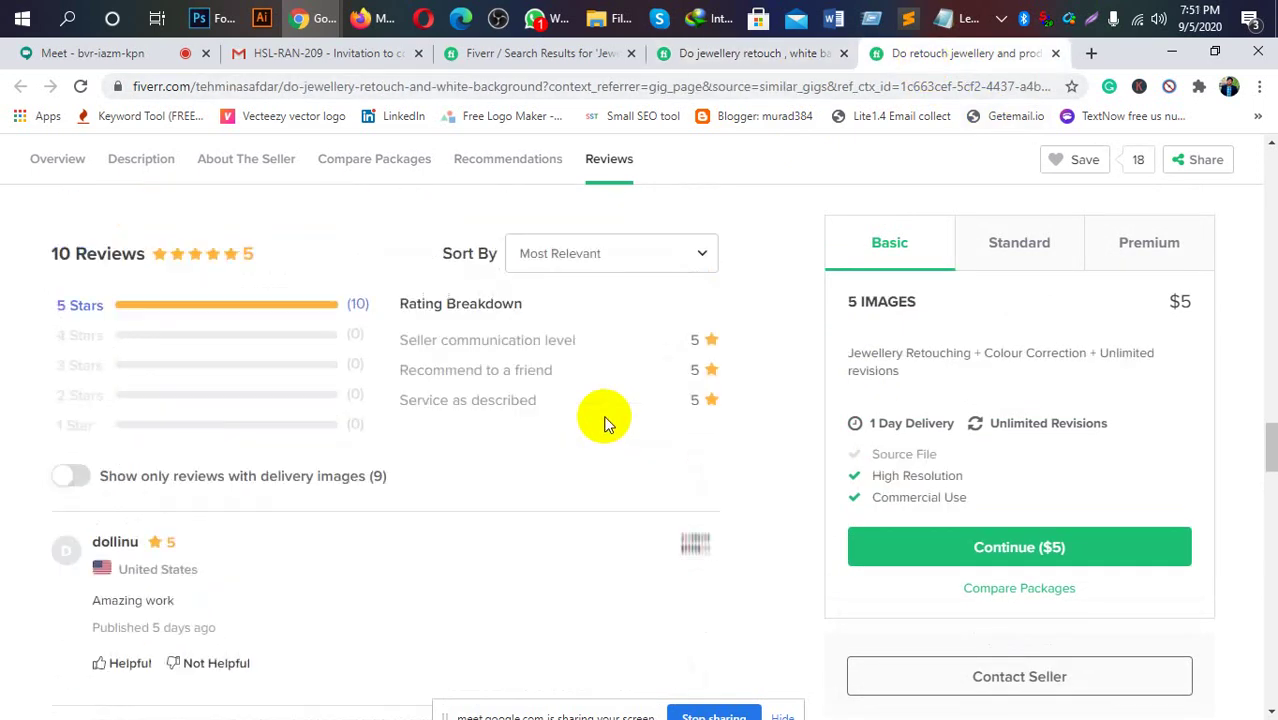
scroll(604, 424, "up", 2)
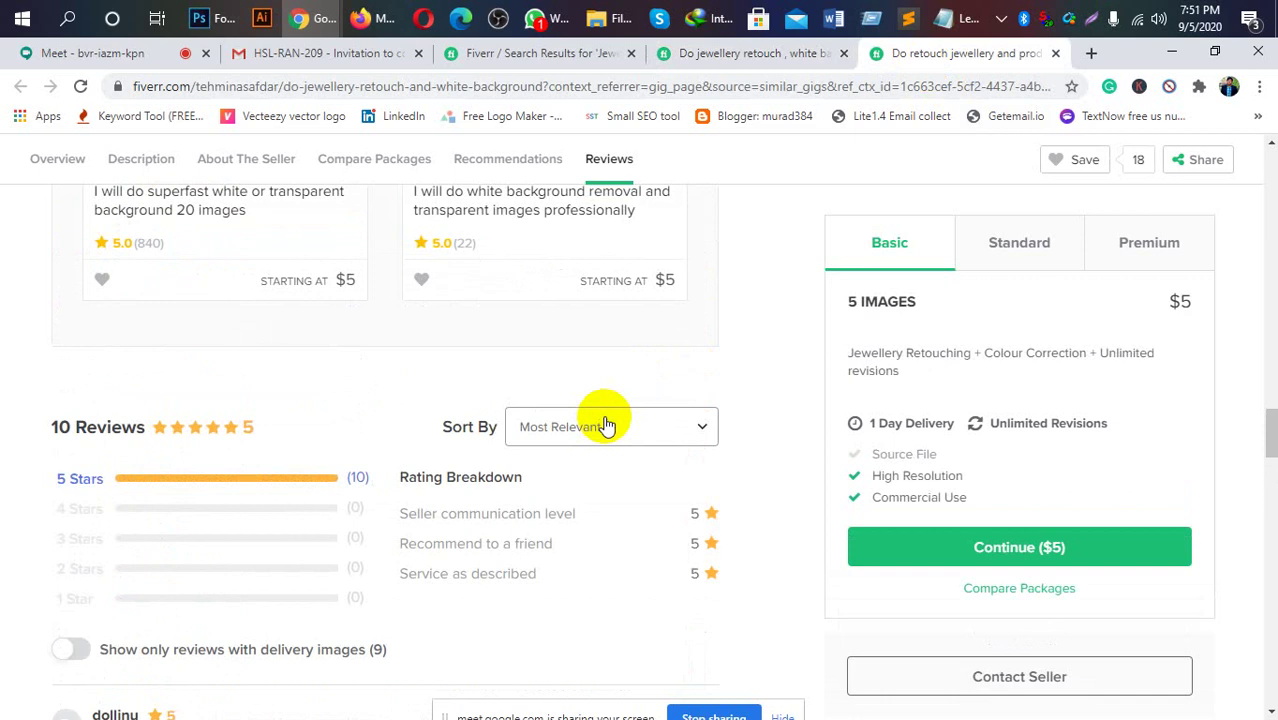
scroll(606, 426, "up", 1)
scroll(606, 426, "up", 3)
scroll(606, 426, "up", 1)
scroll(606, 426, "up", 1)
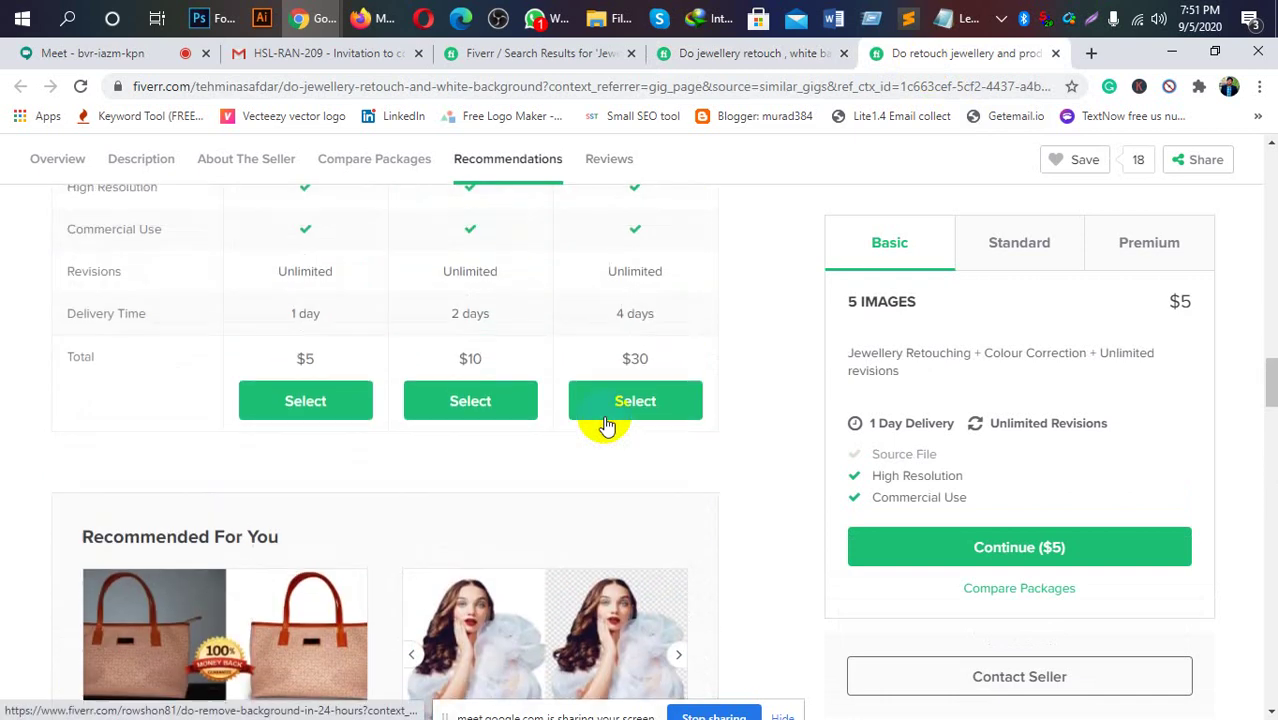
scroll(650, 410, "up", 2)
scroll(697, 422, "up", 1)
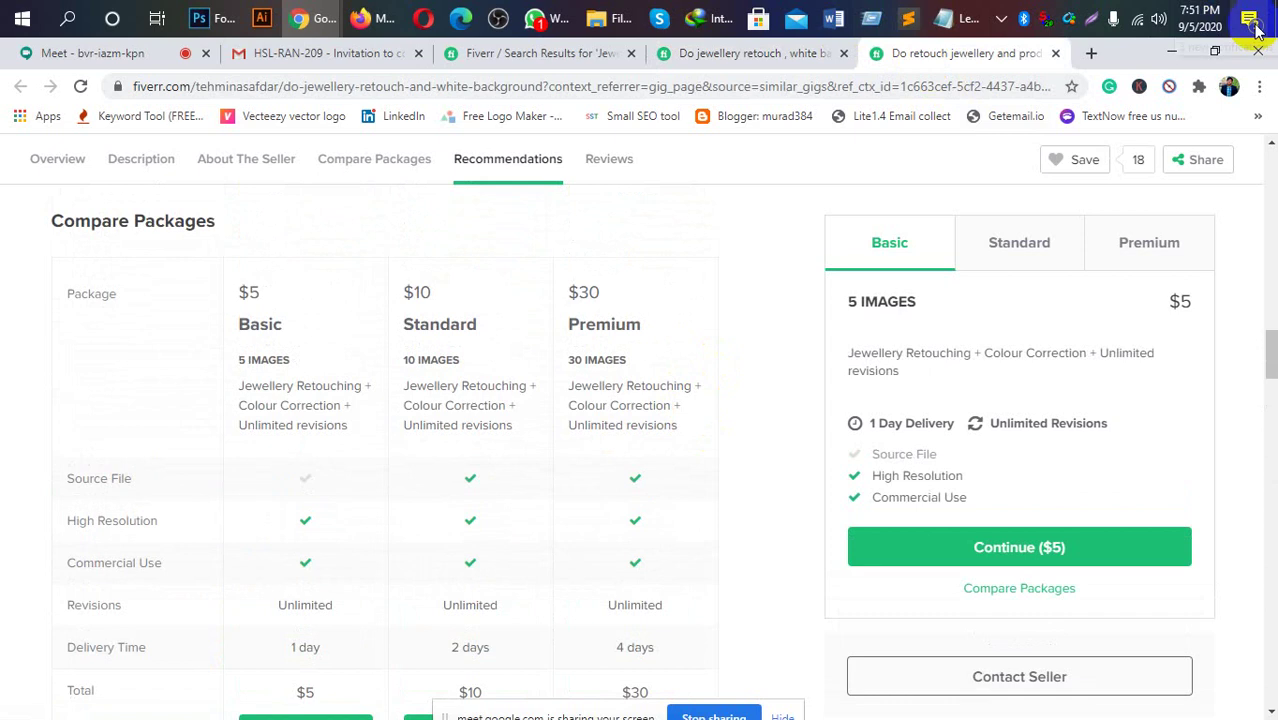
scroll(1005, 640, "up", 3)
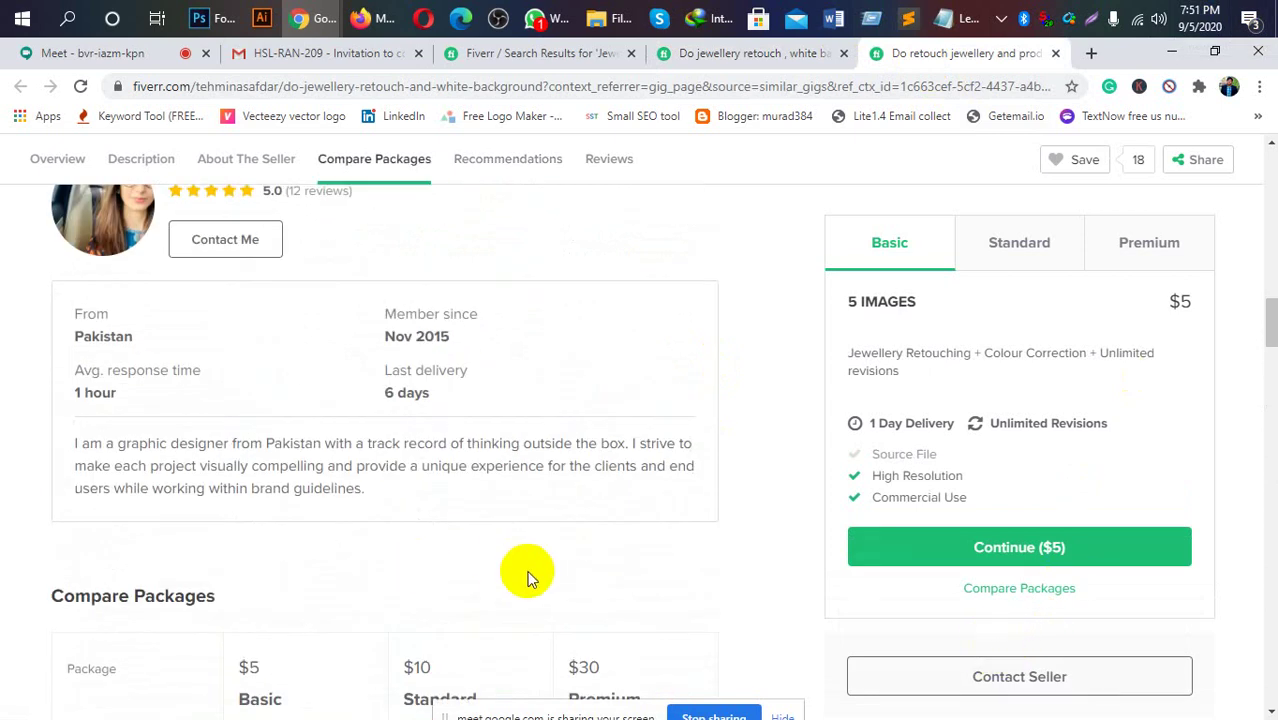
scroll(527, 579, "up", 2)
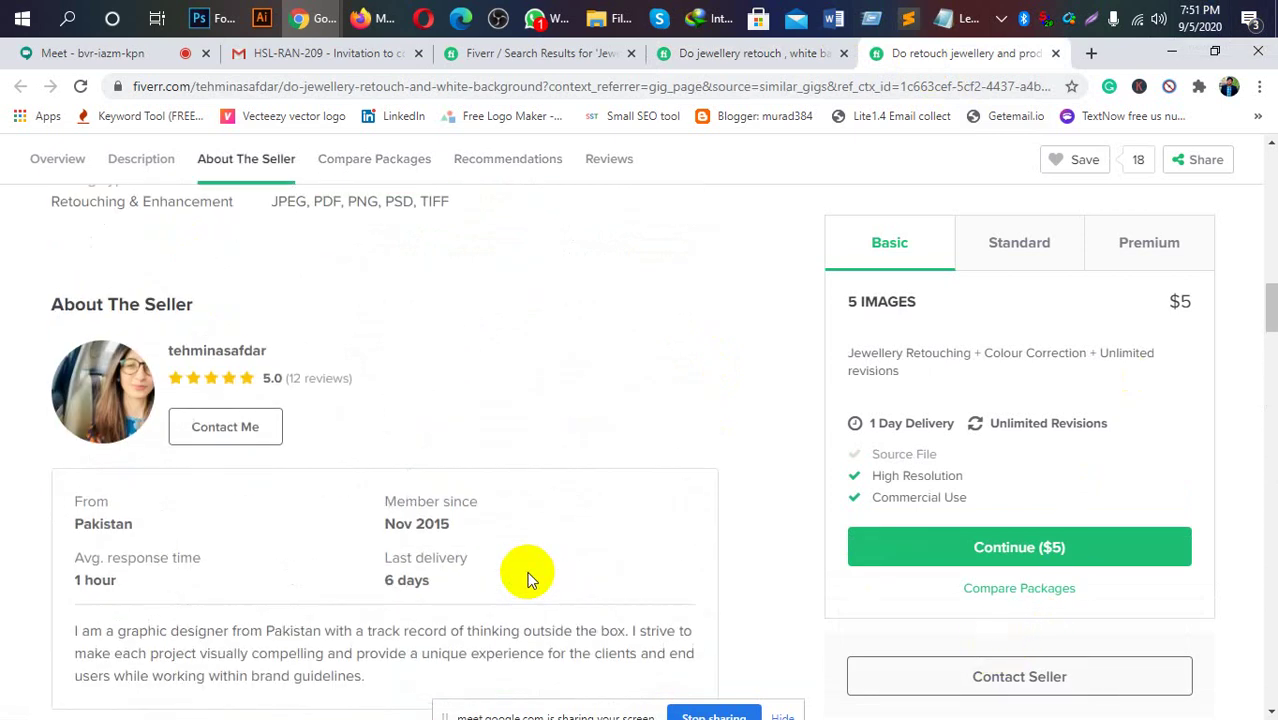
scroll(522, 566, "up", 2)
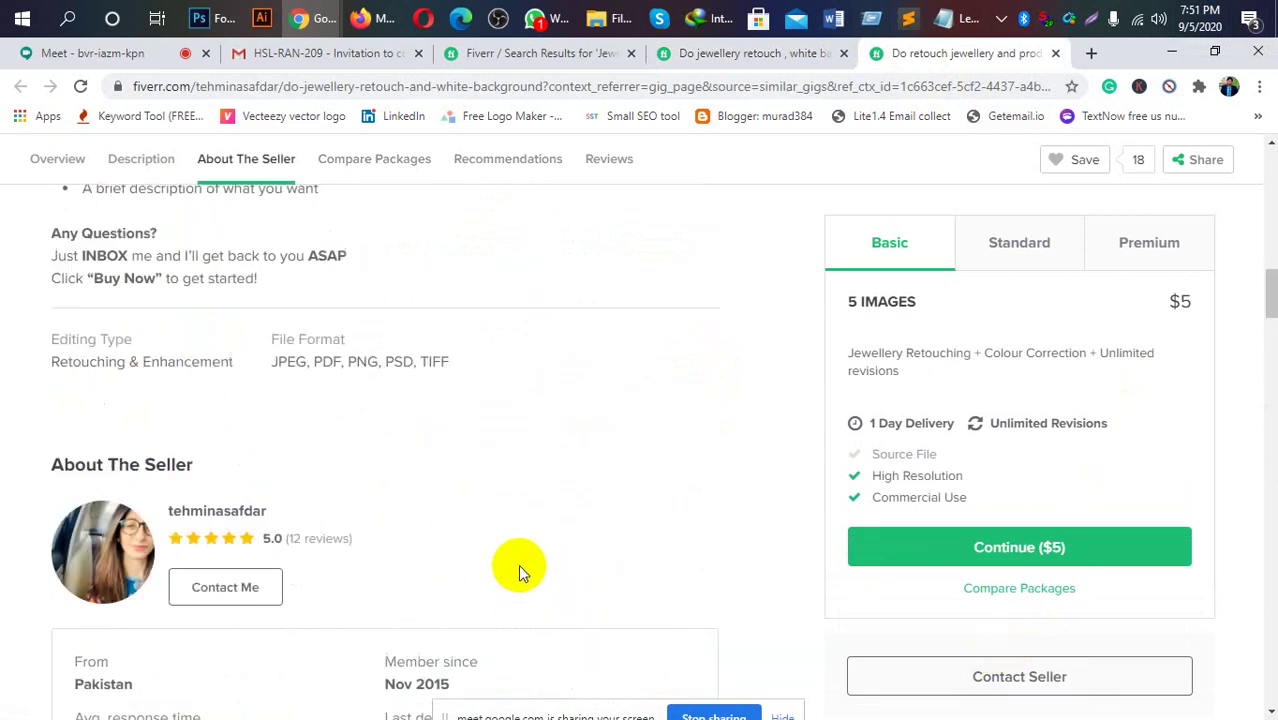
scroll(477, 495, "up", 2)
Scroll through the retouch gig's About This Gig description.
scroll(476, 499, "up", 2)
scroll(476, 505, "up", 3)
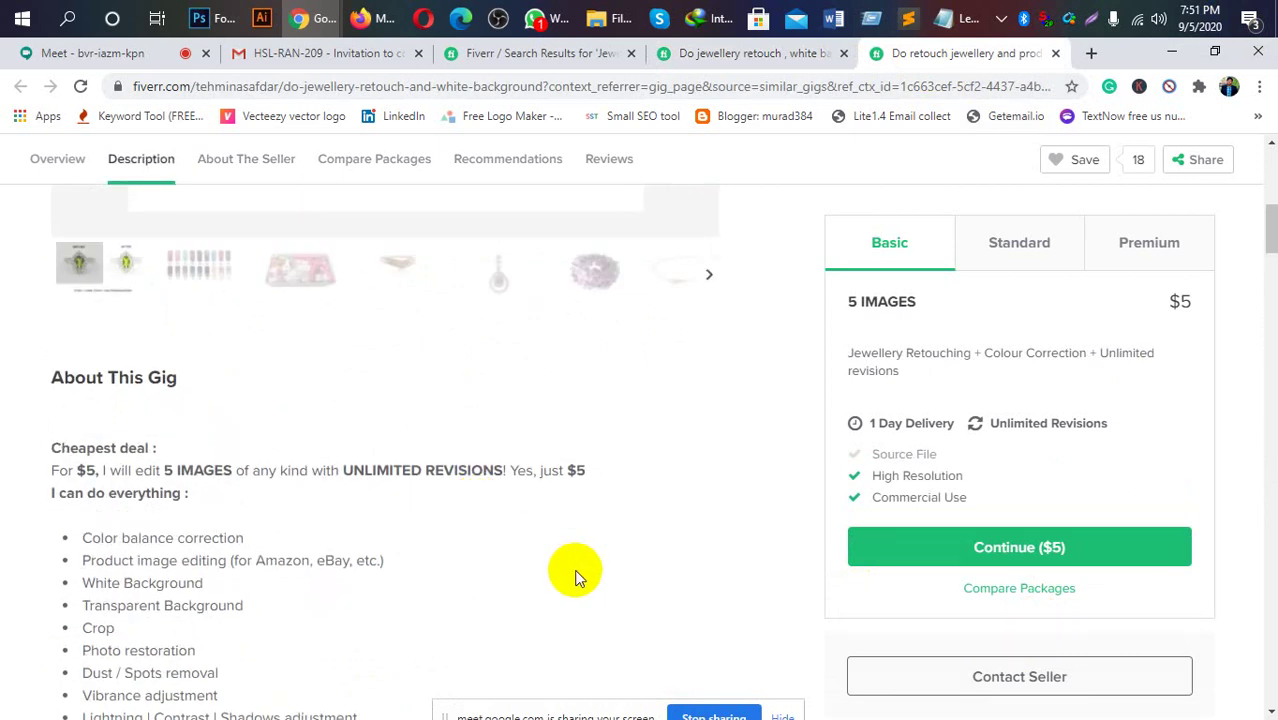
scroll(575, 578, "down", 1)
scroll(575, 583, "down", 2)
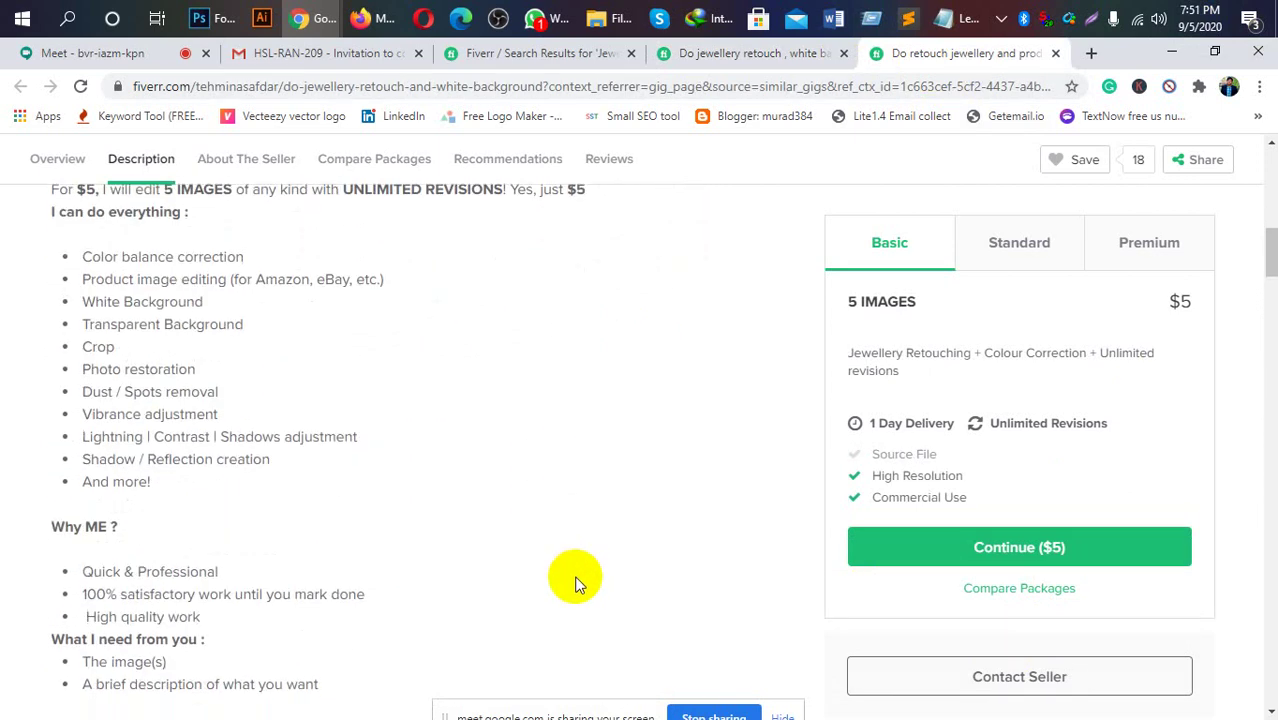
scroll(575, 585, "up", 2)
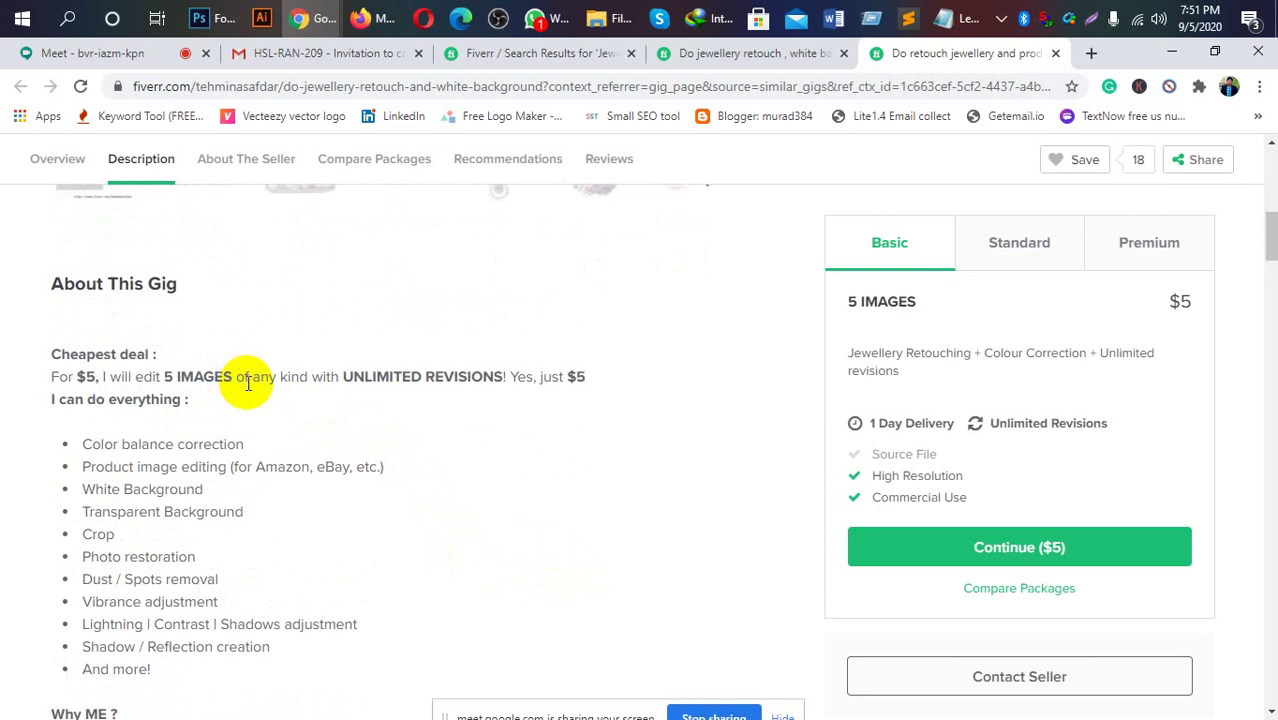
scroll(400, 440, "down", 1)
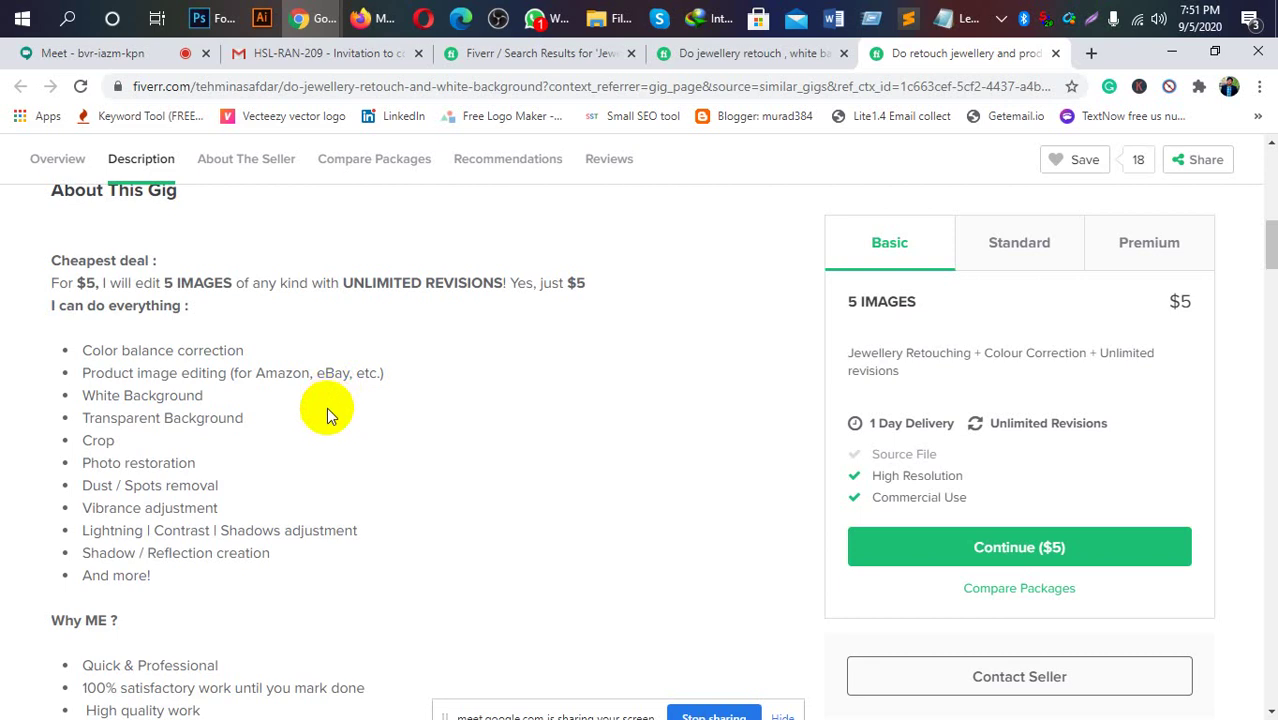
Scroll back to the top and switch to the 3-image, $5 background-removal gig tab.
scroll(318, 500, "down", 2)
scroll(311, 548, "down", 3)
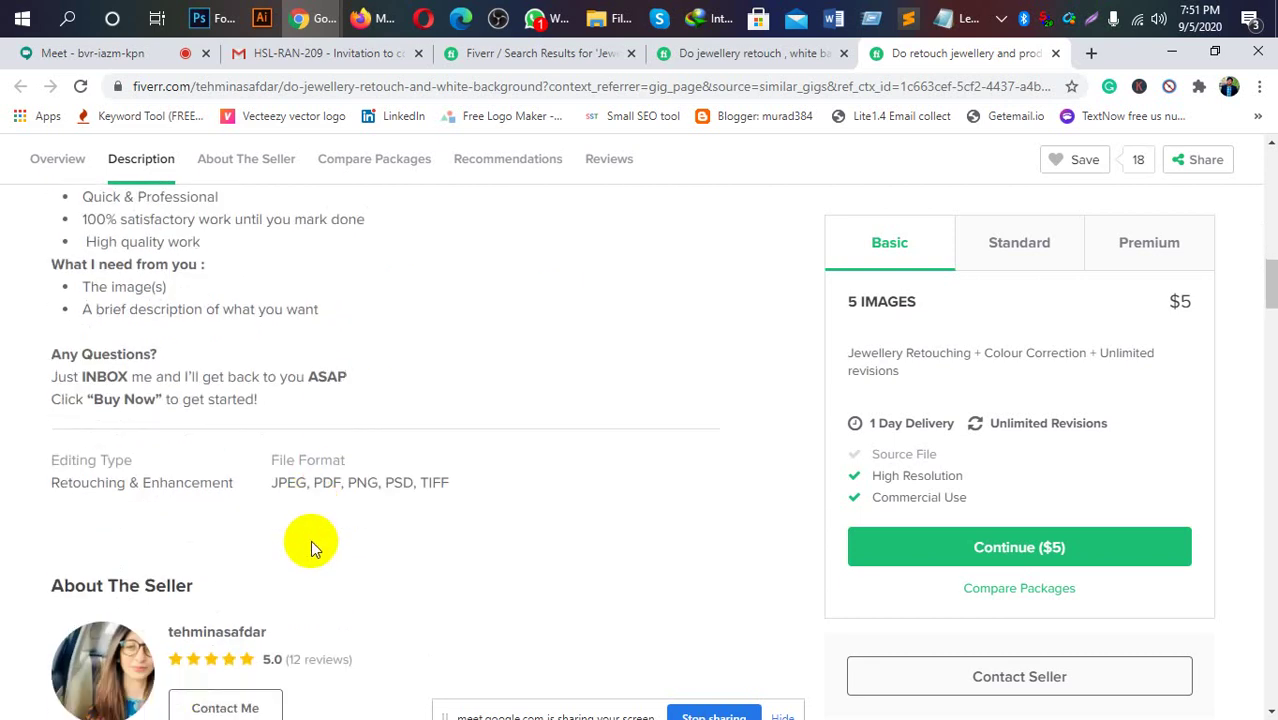
scroll(311, 540, "up", 3)
scroll(311, 540, "up", 3)
scroll(311, 540, "up", 2)
scroll(320, 522, "up", 2)
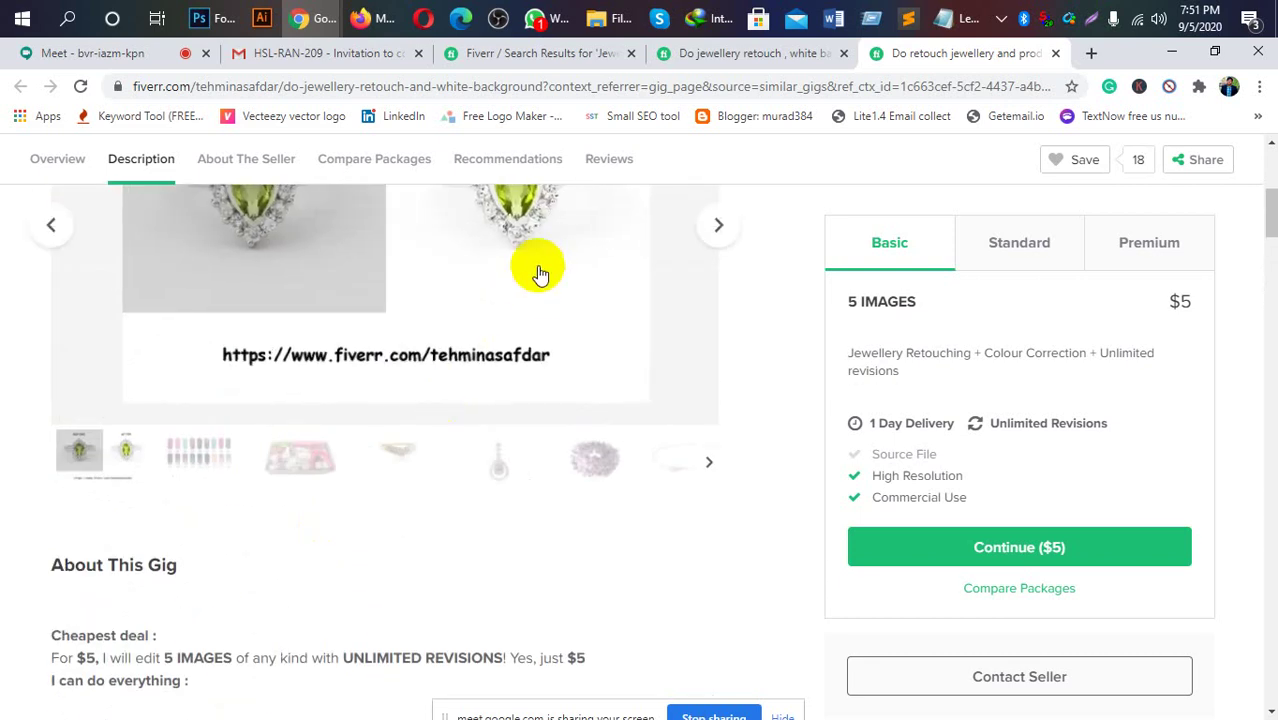
scroll(537, 272, "up", 4)
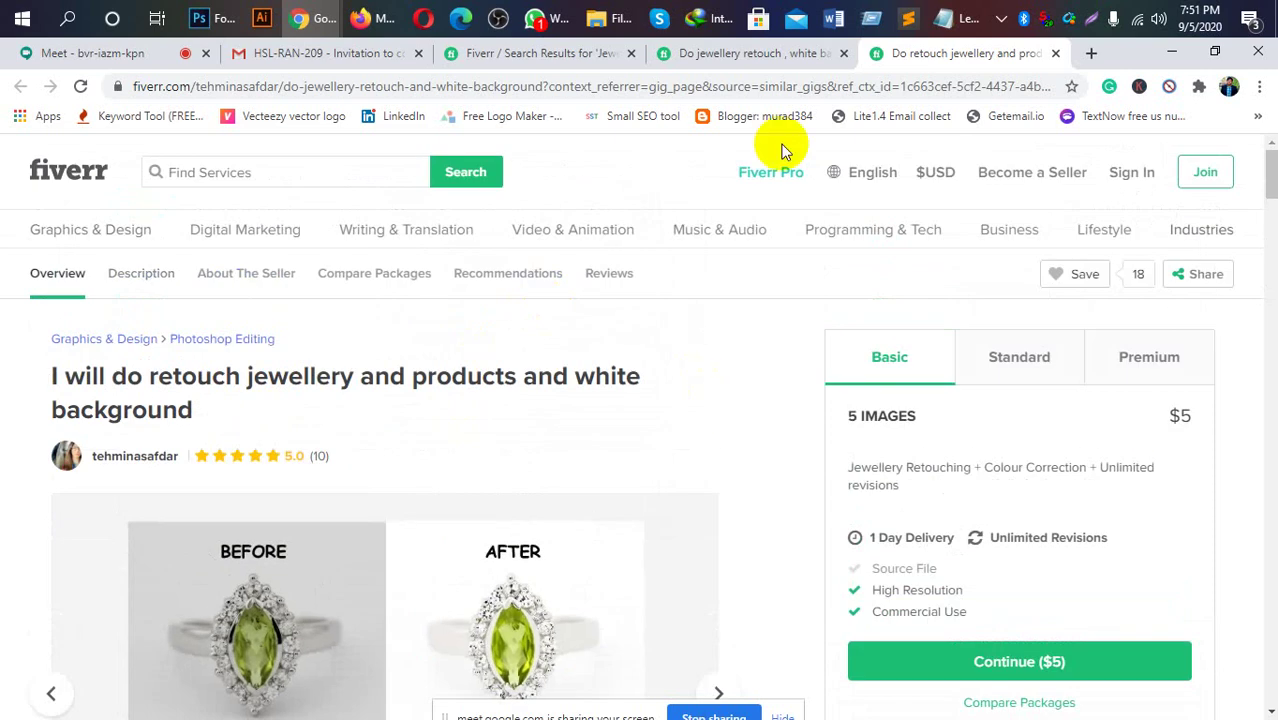
left_click(722, 60)
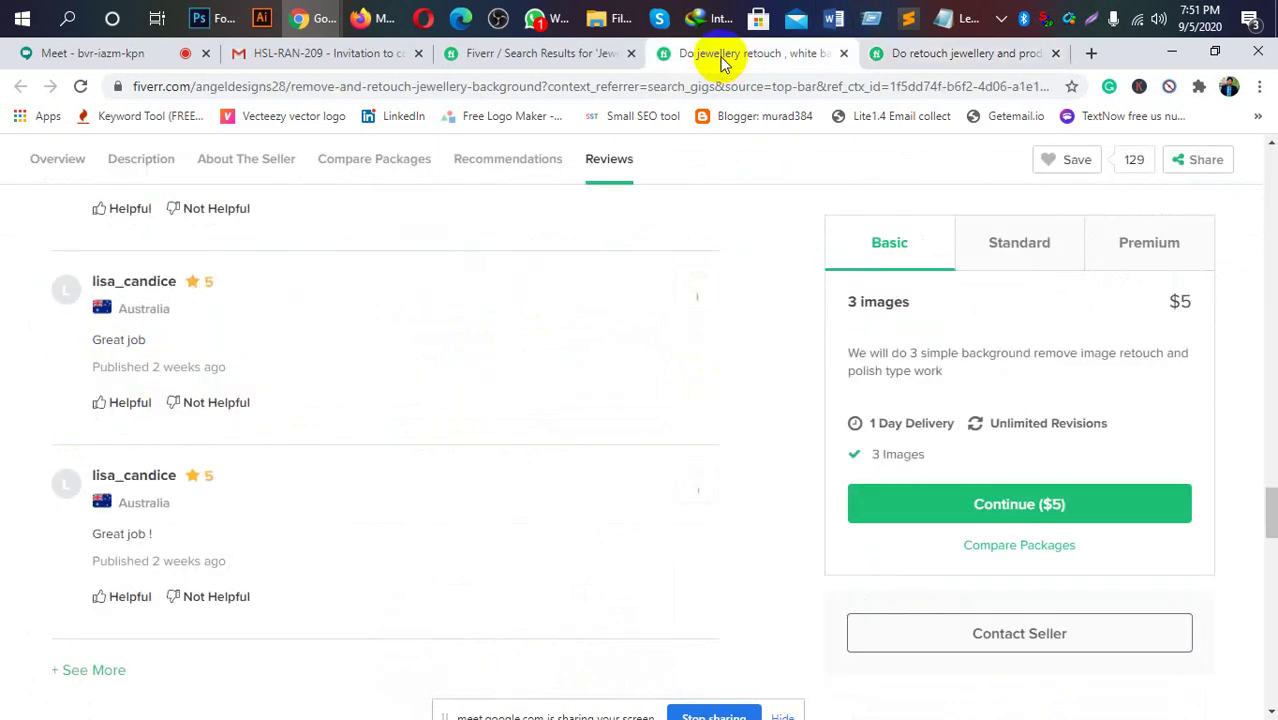
Return to the 'Jewellery retouching' results (59 services) and browse the gig cards, ending at the top.
left_click(545, 57)
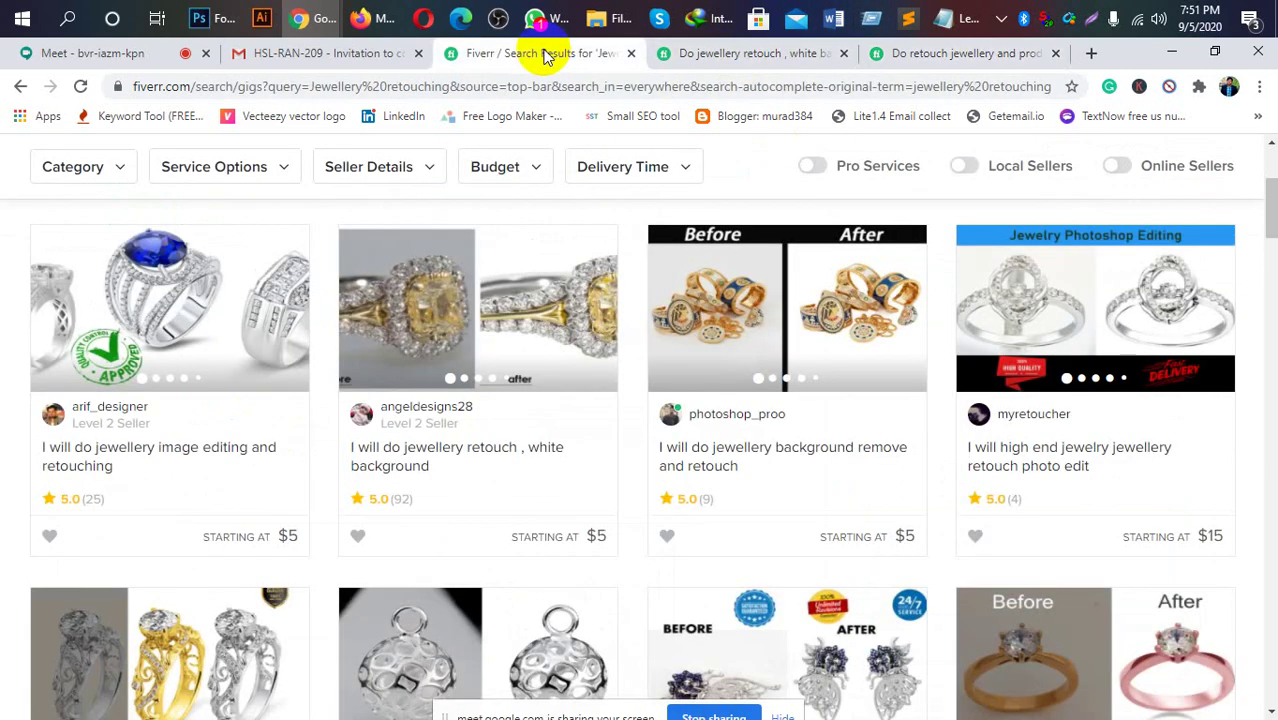
scroll(562, 176, "down", 2)
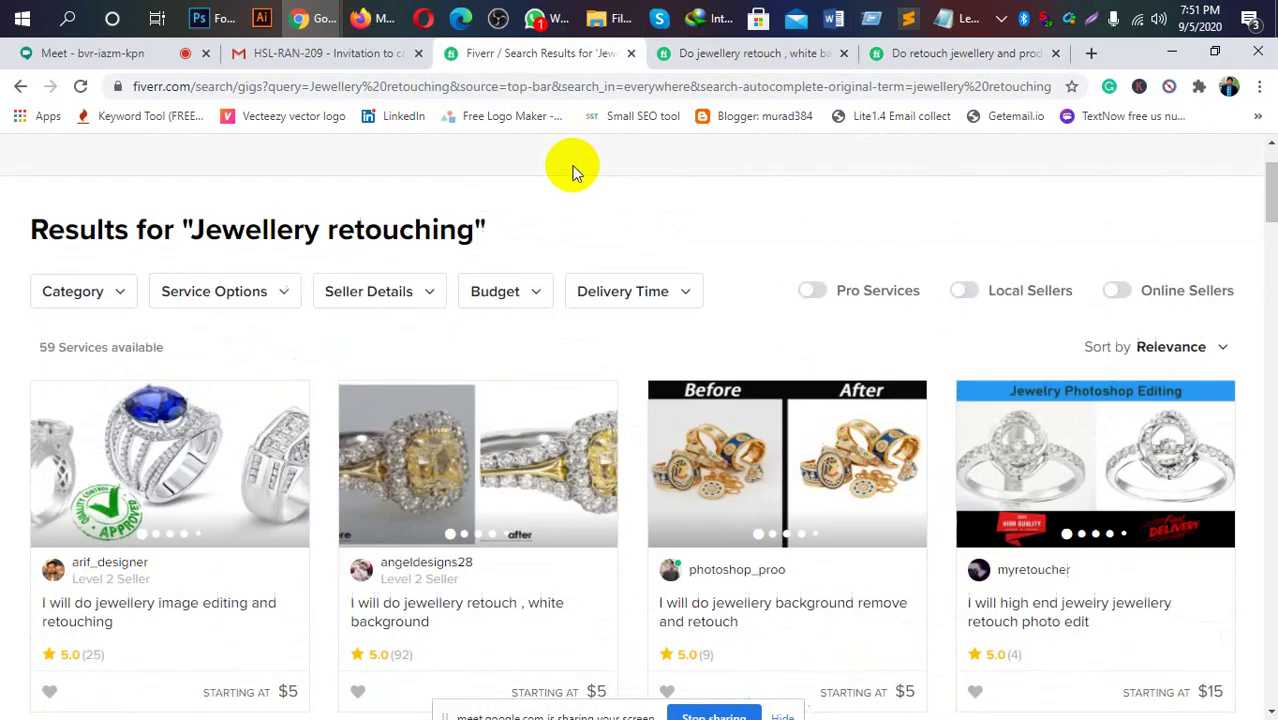
scroll(572, 172, "up", 1)
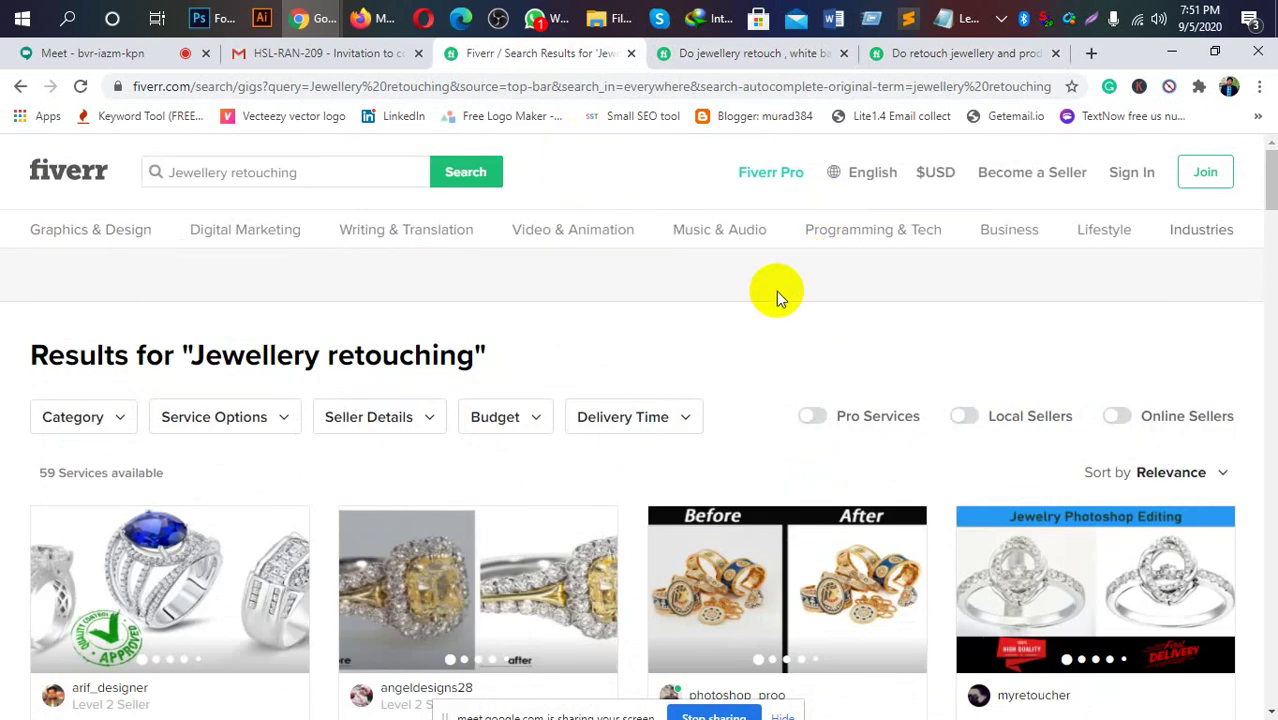
scroll(776, 291, "down", 3)
scroll(776, 291, "down", 1)
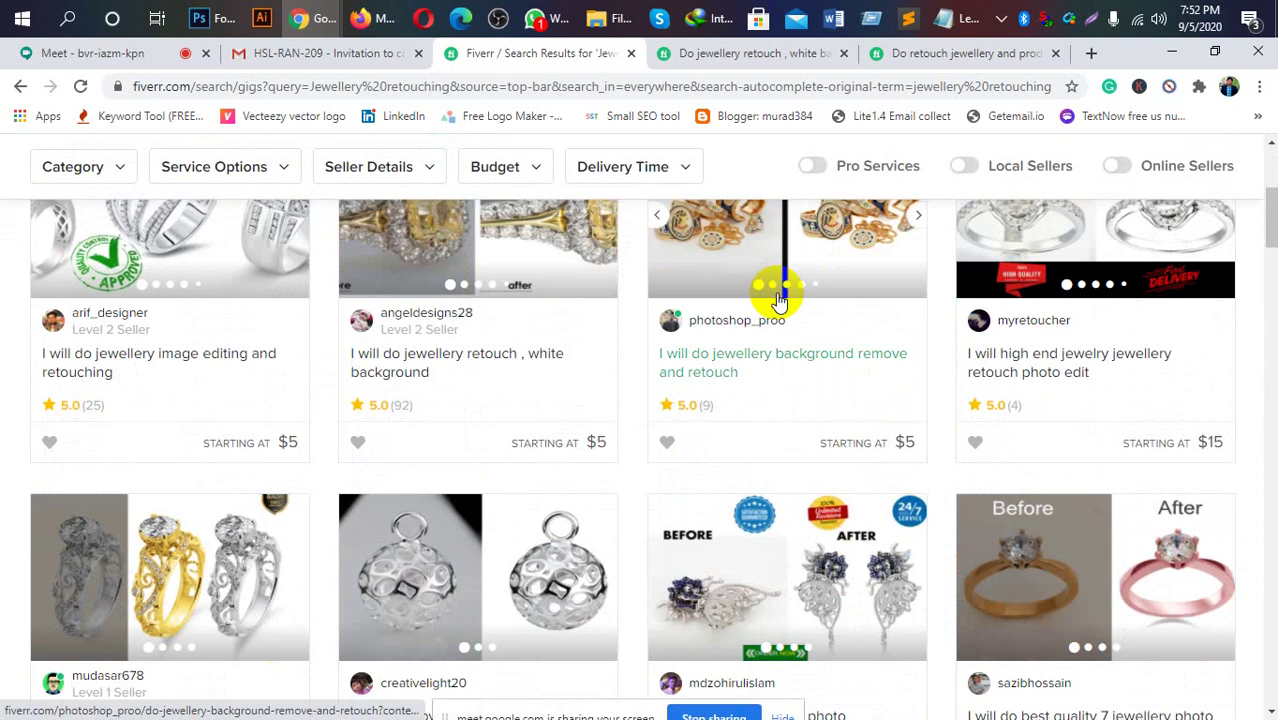
scroll(776, 295, "down", 2)
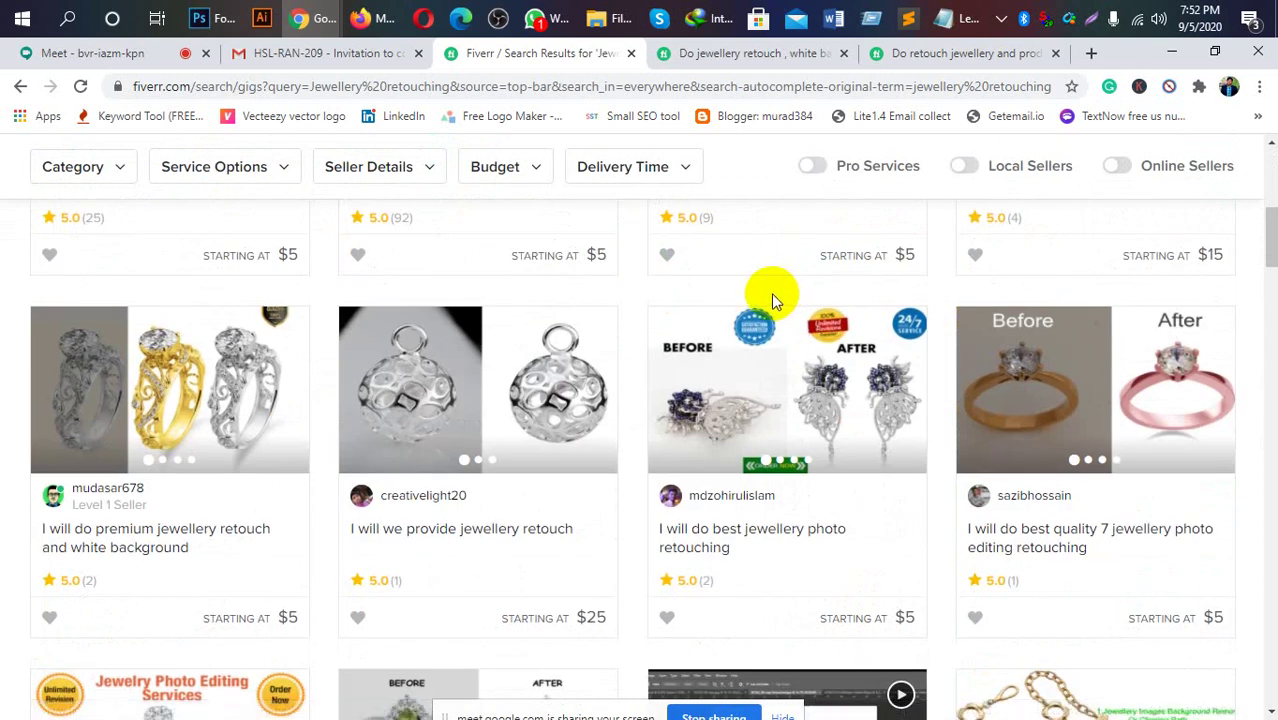
scroll(773, 300, "down", 1)
scroll(776, 310, "down", 2)
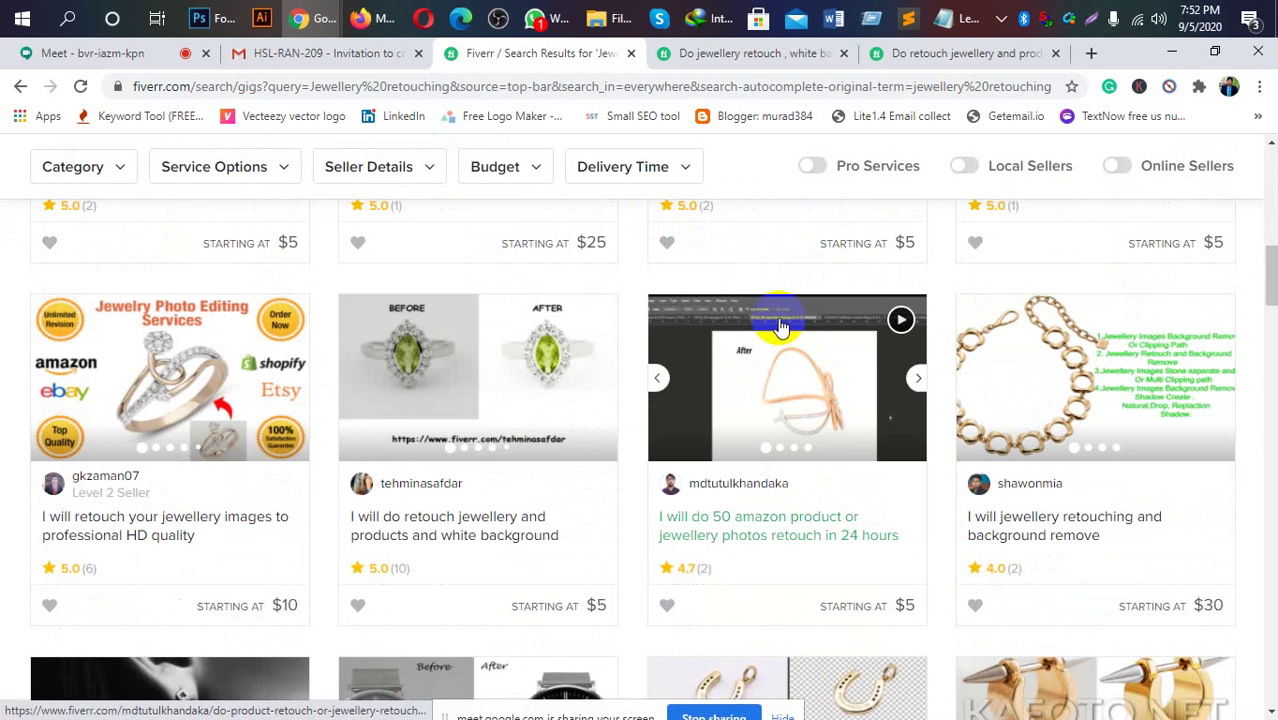
scroll(781, 327, "up", 1)
scroll(776, 322, "up", 5)
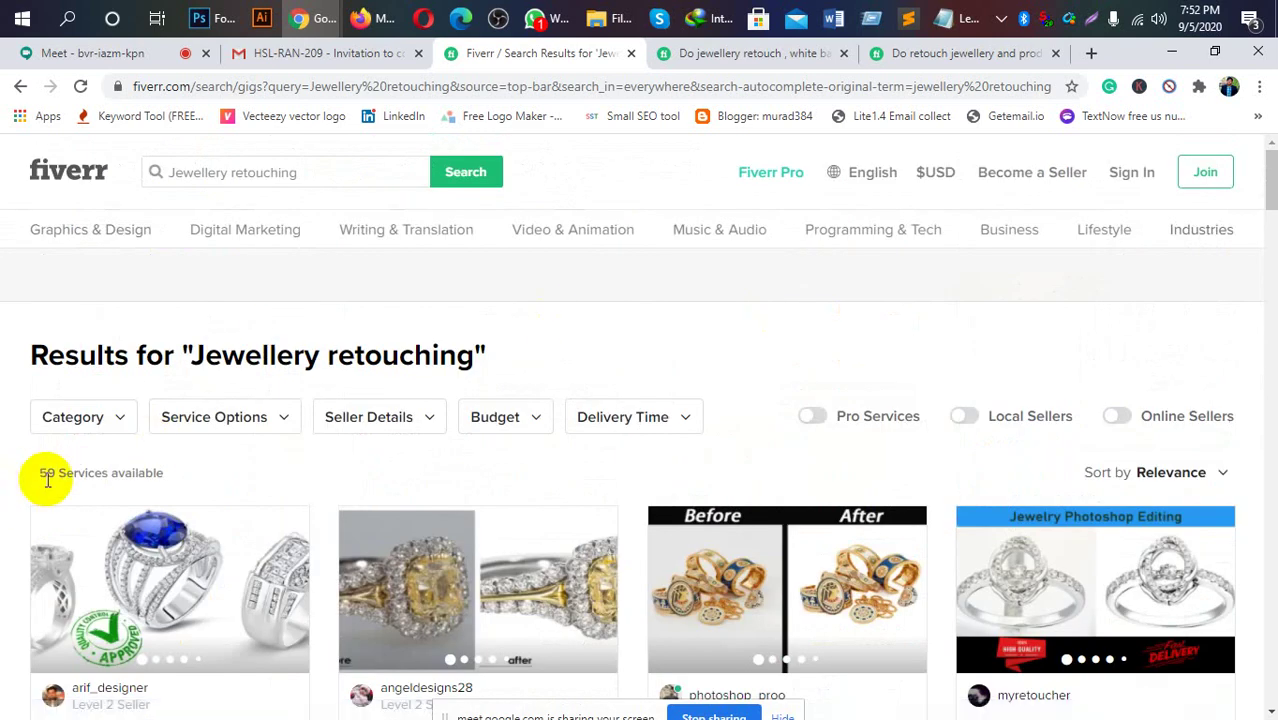
scroll(47, 478, "down", 3)
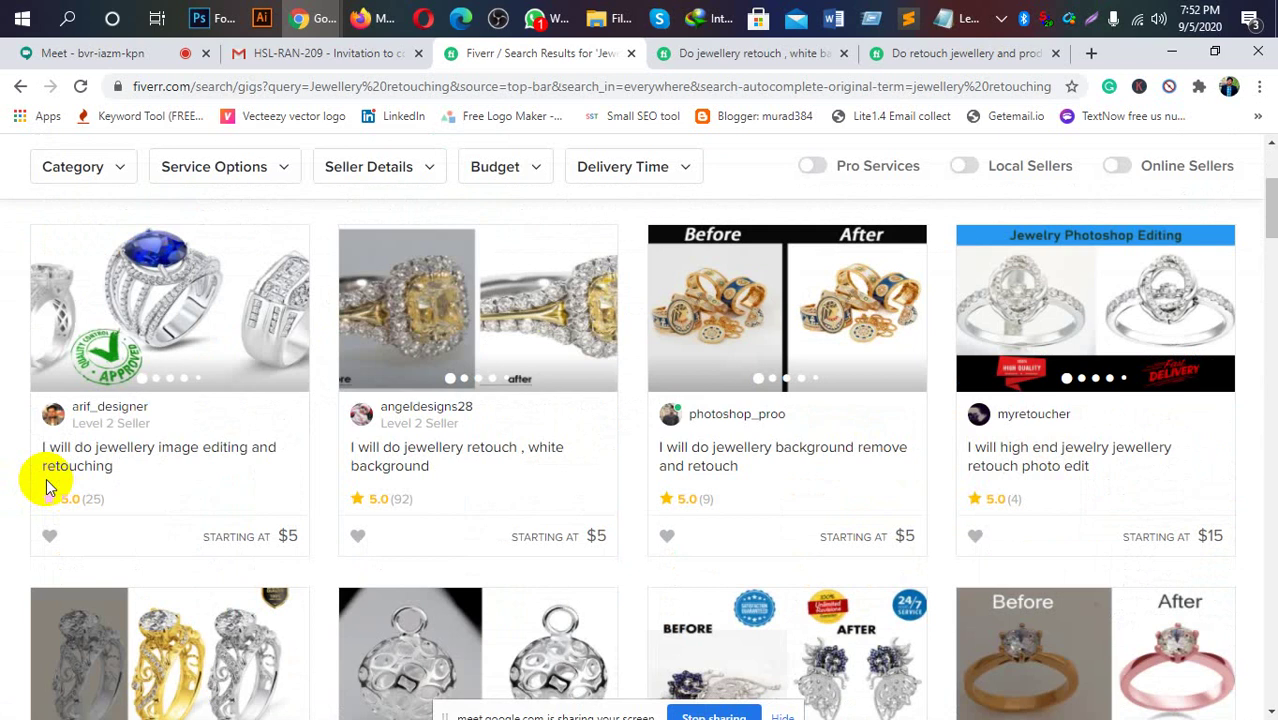
scroll(47, 478, "down", 3)
scroll(47, 478, "down", 4)
scroll(46, 488, "down", 2)
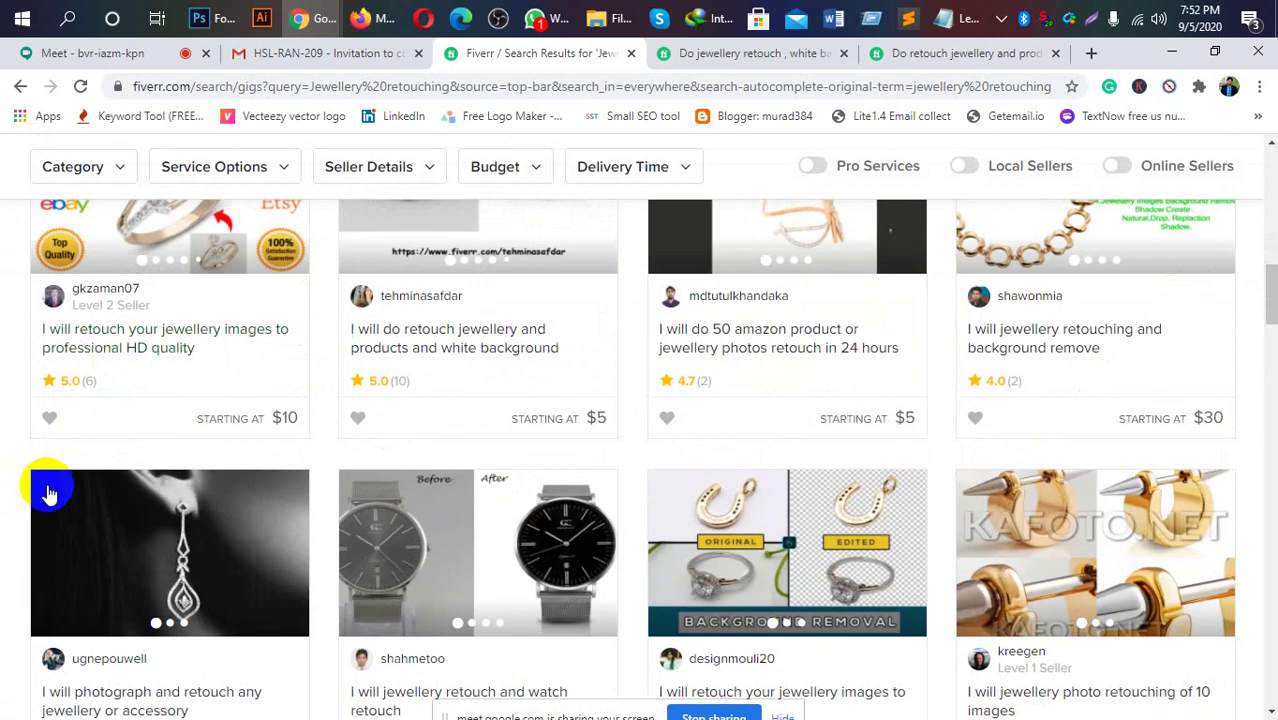
scroll(47, 484, "down", 3)
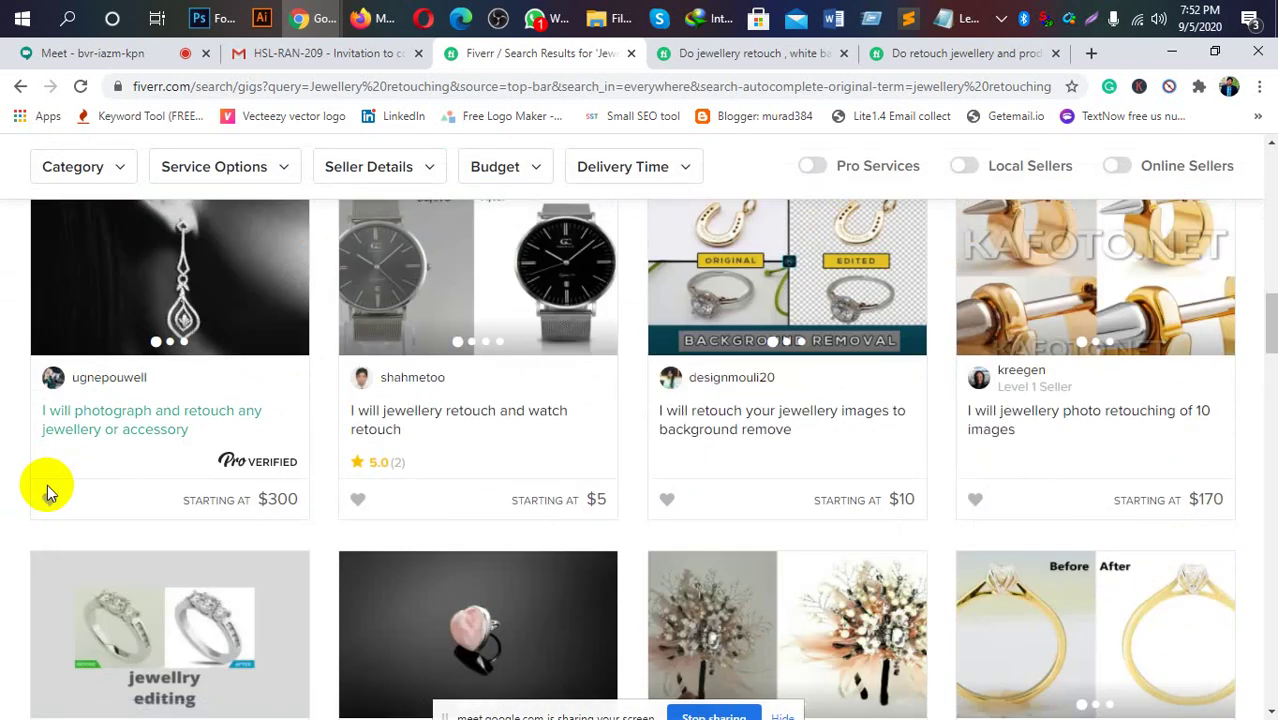
scroll(47, 484, "down", 2)
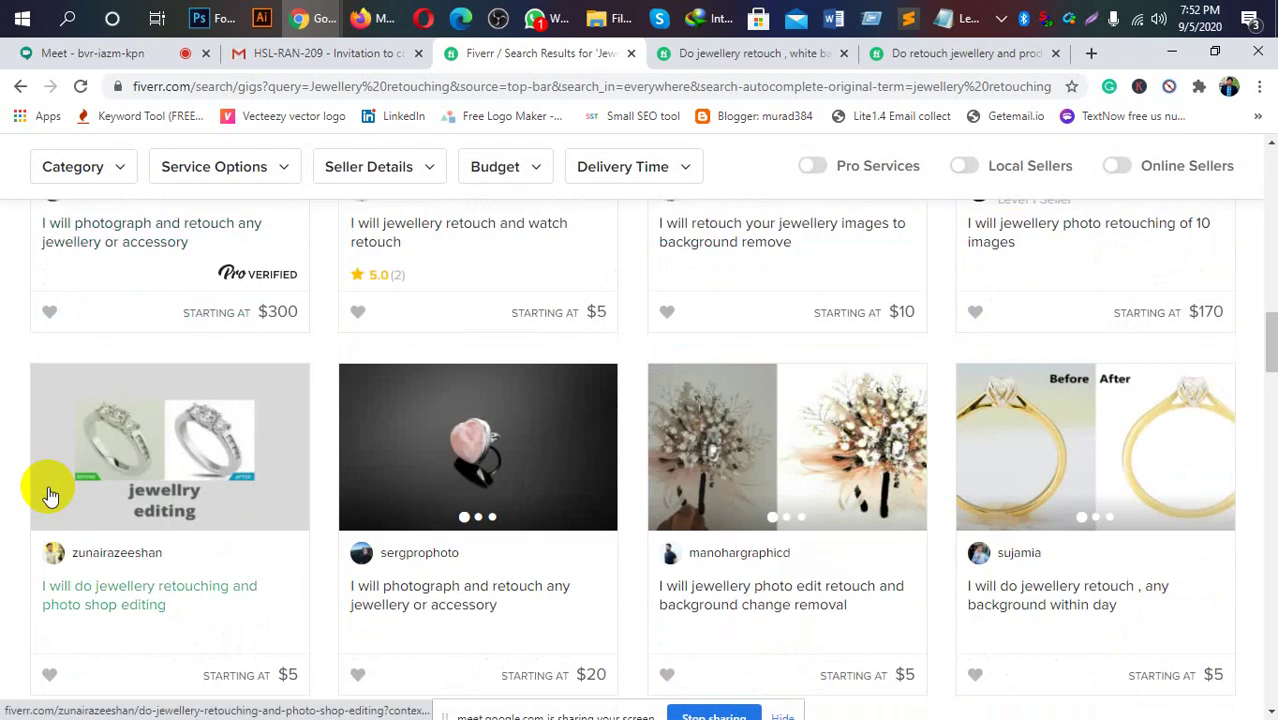
scroll(50, 497, "down", 5)
scroll(50, 497, "down", 3)
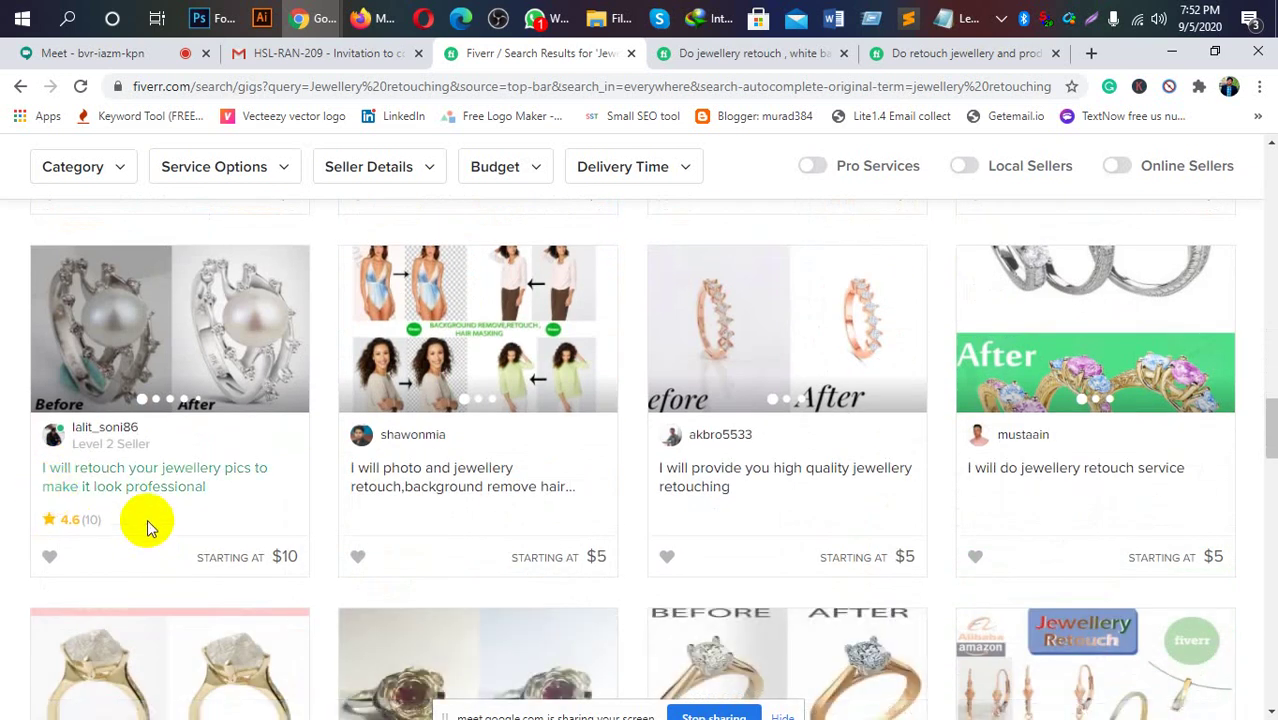
scroll(146, 518, "down", 4)
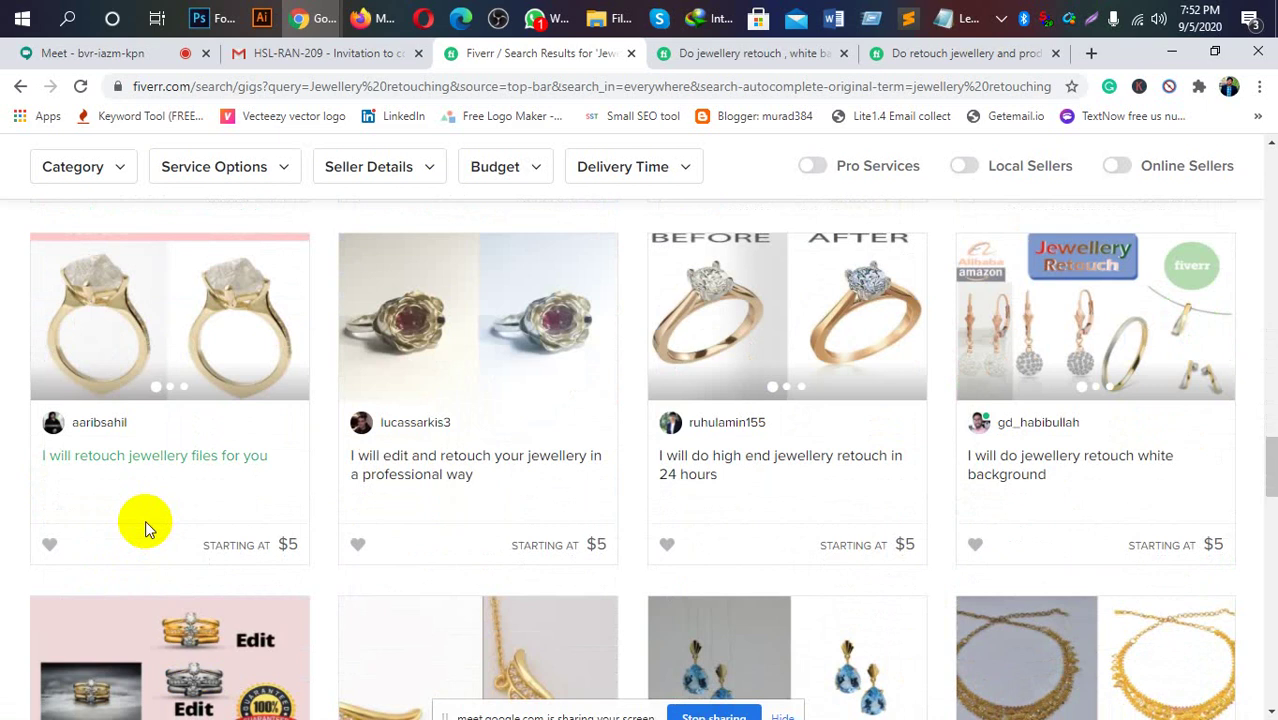
scroll(145, 520, "down", 4)
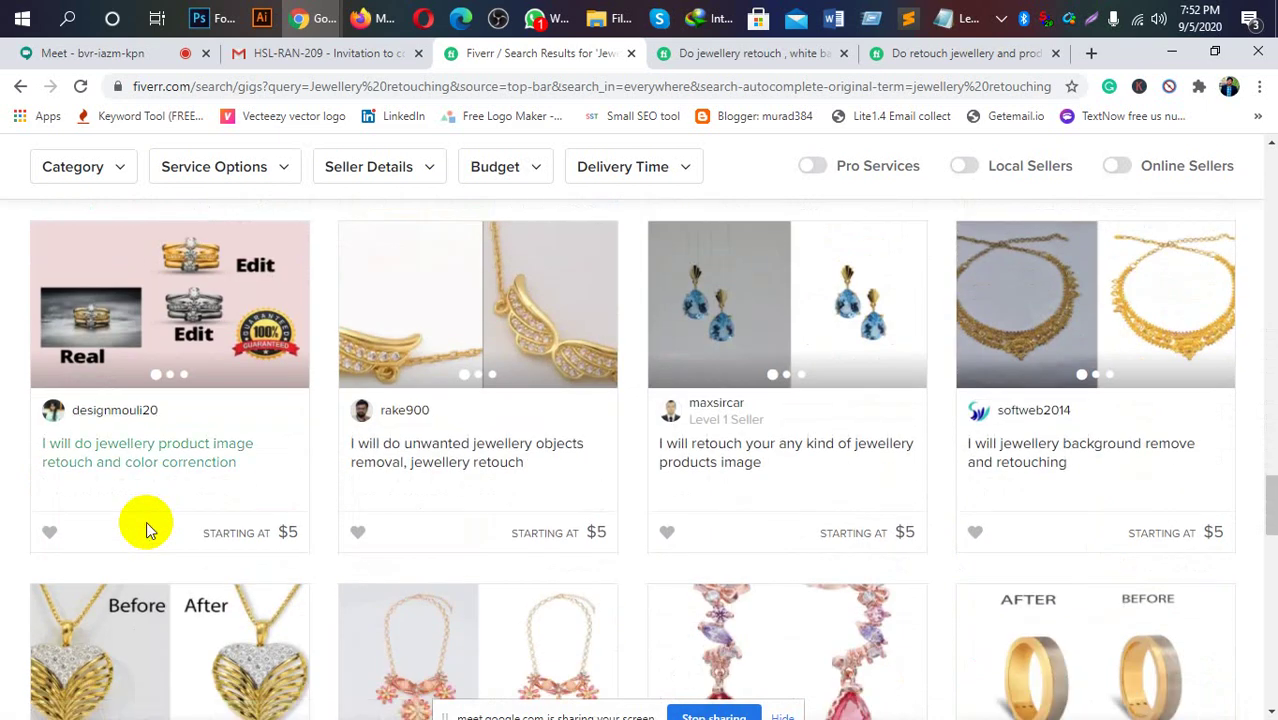
scroll(146, 521, "down", 3)
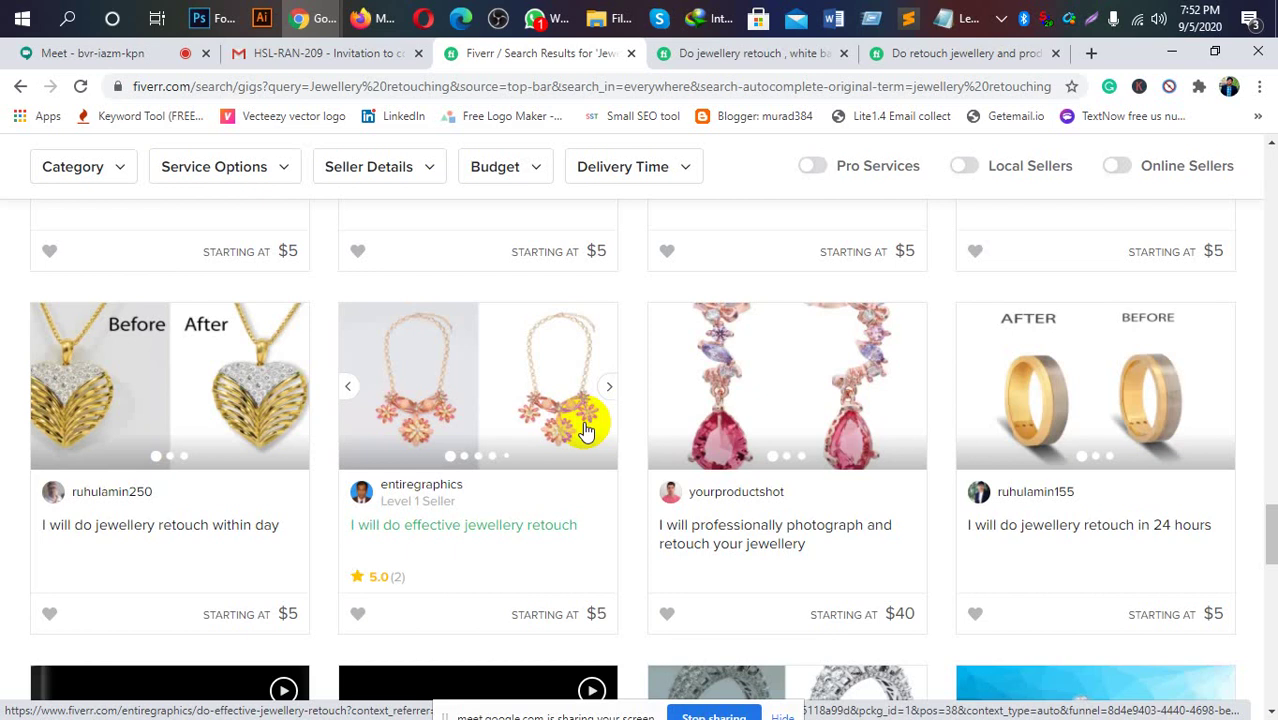
mouse_move(943, 18)
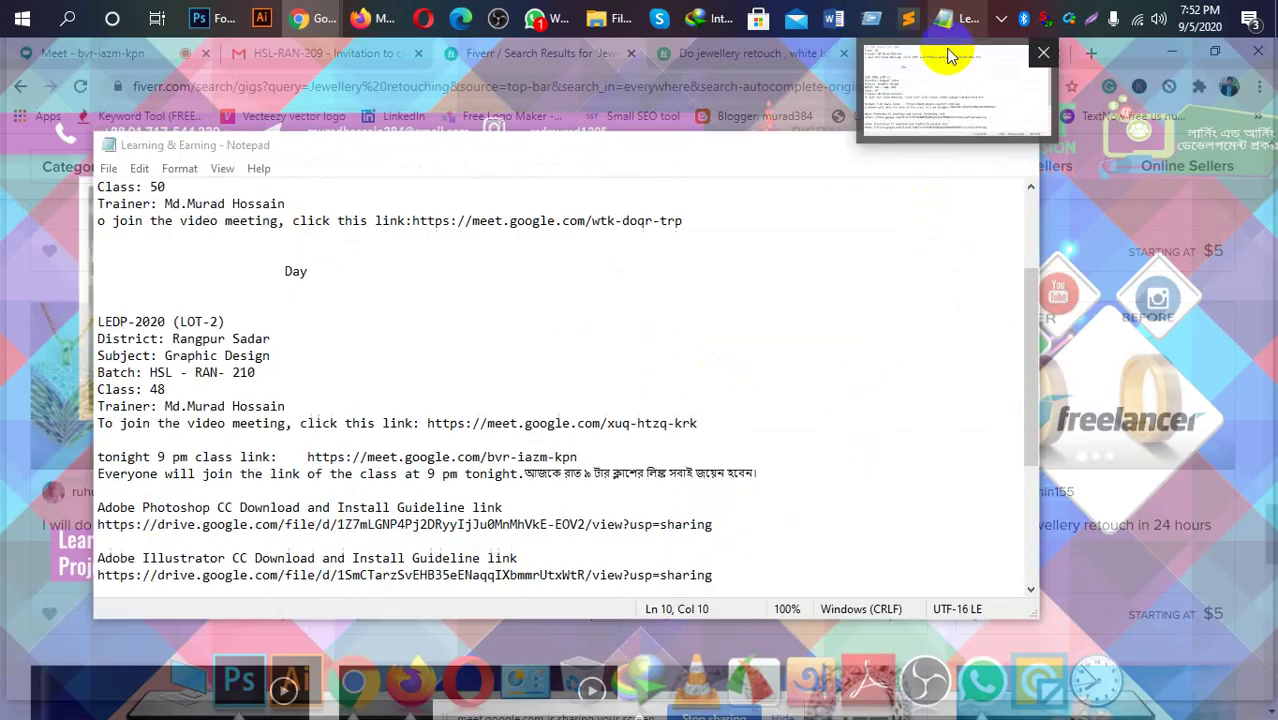
scroll(423, 256, "down", 1)
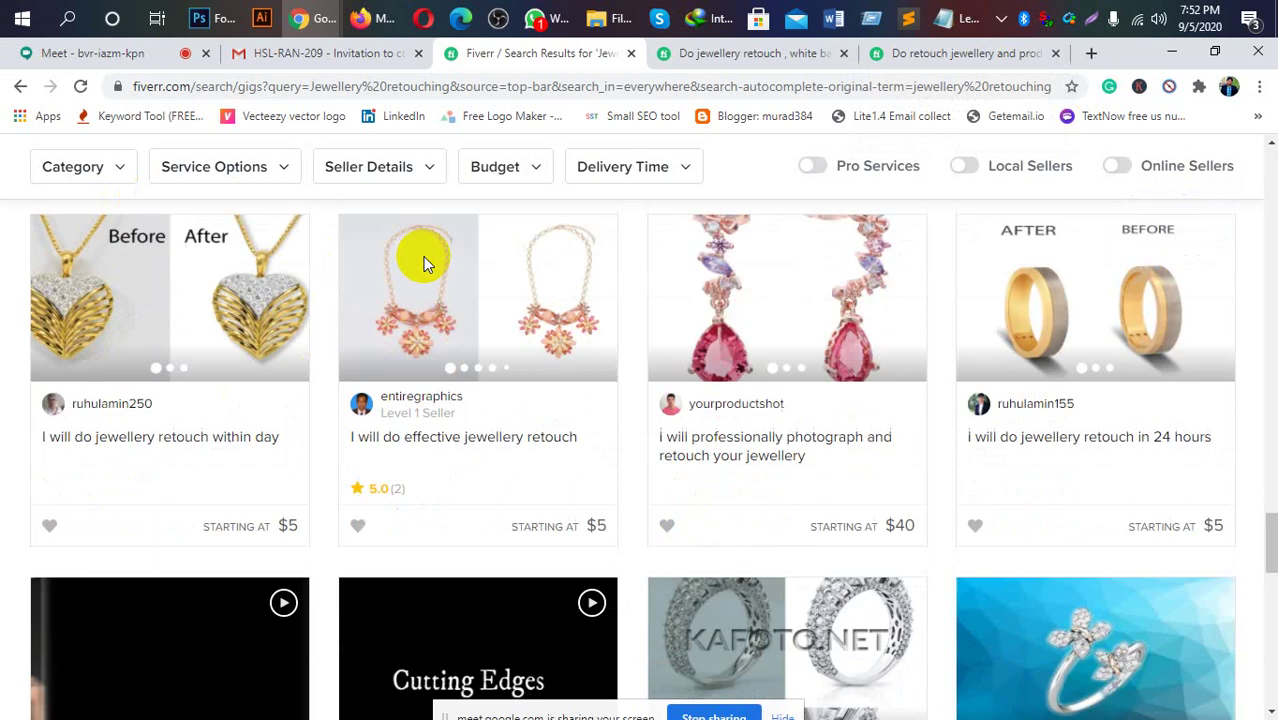
scroll(423, 260, "down", 1)
scroll(423, 260, "down", 3)
scroll(425, 262, "down", 1)
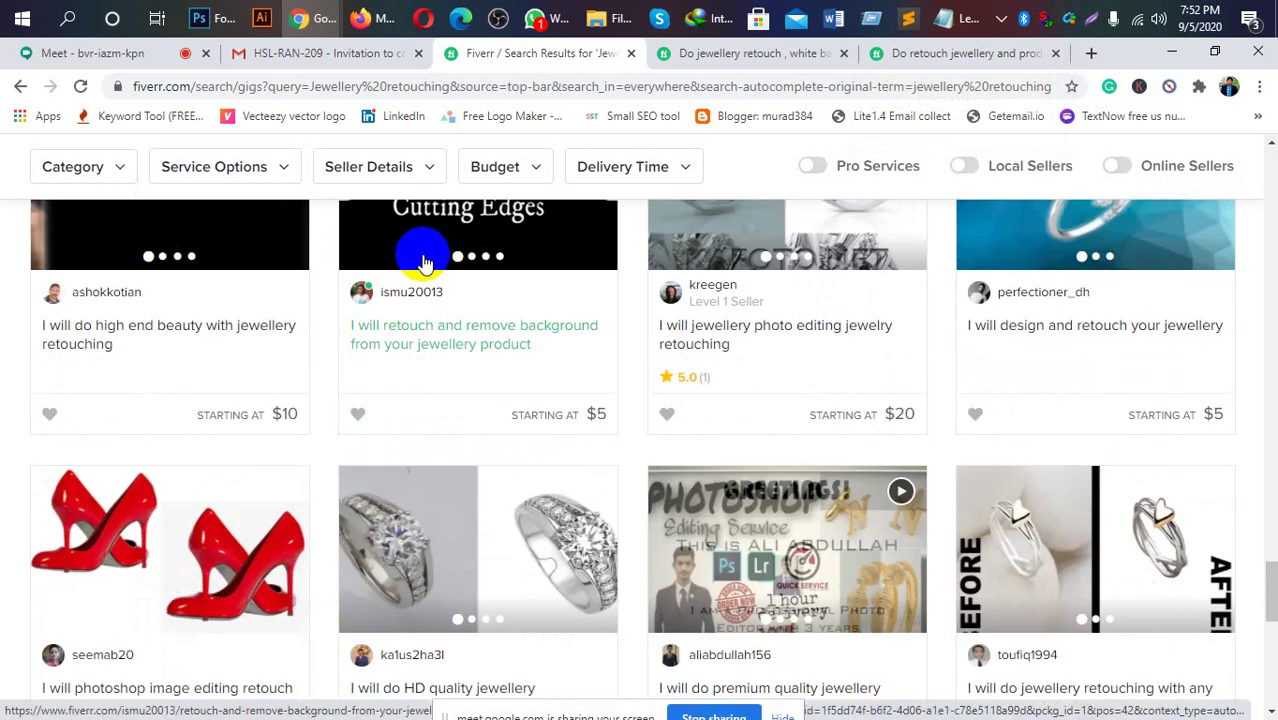
scroll(423, 260, "down", 2)
scroll(424, 259, "down", 1)
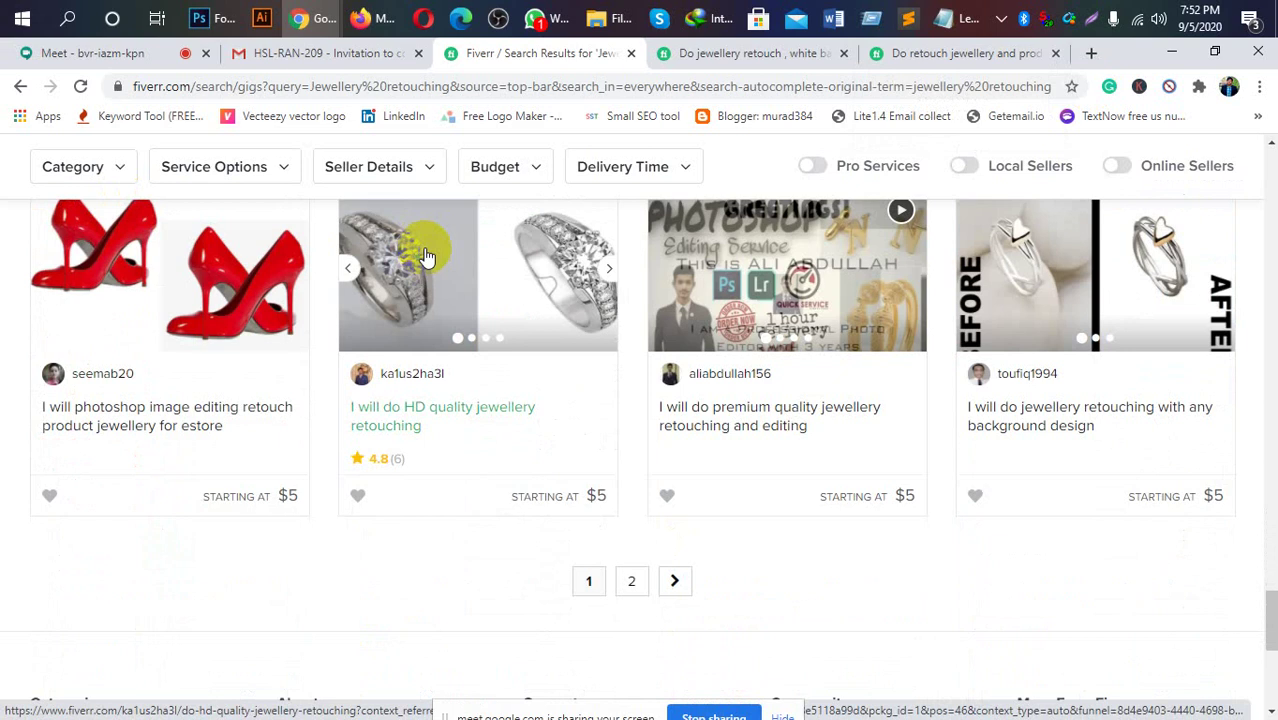
left_click(114, 56)
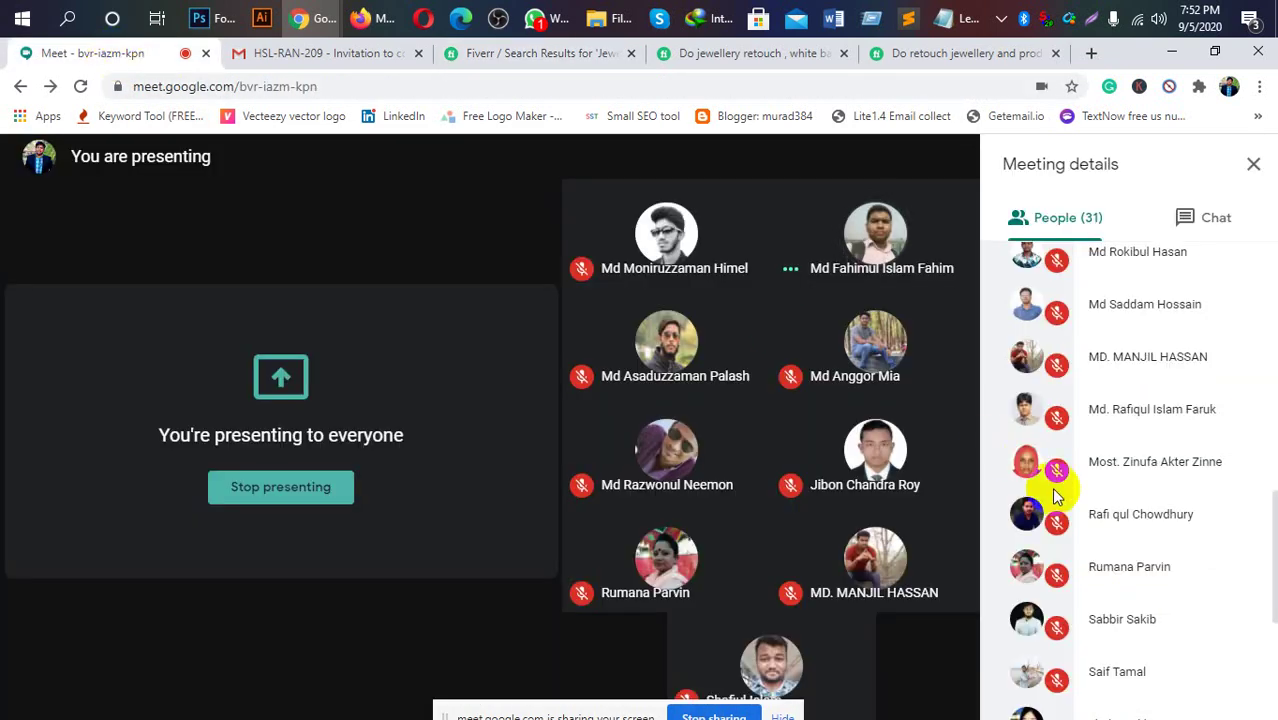
scroll(1150, 480, "up", 5)
scroll(1150, 480, "up", 1)
scroll(1150, 480, "up", 1)
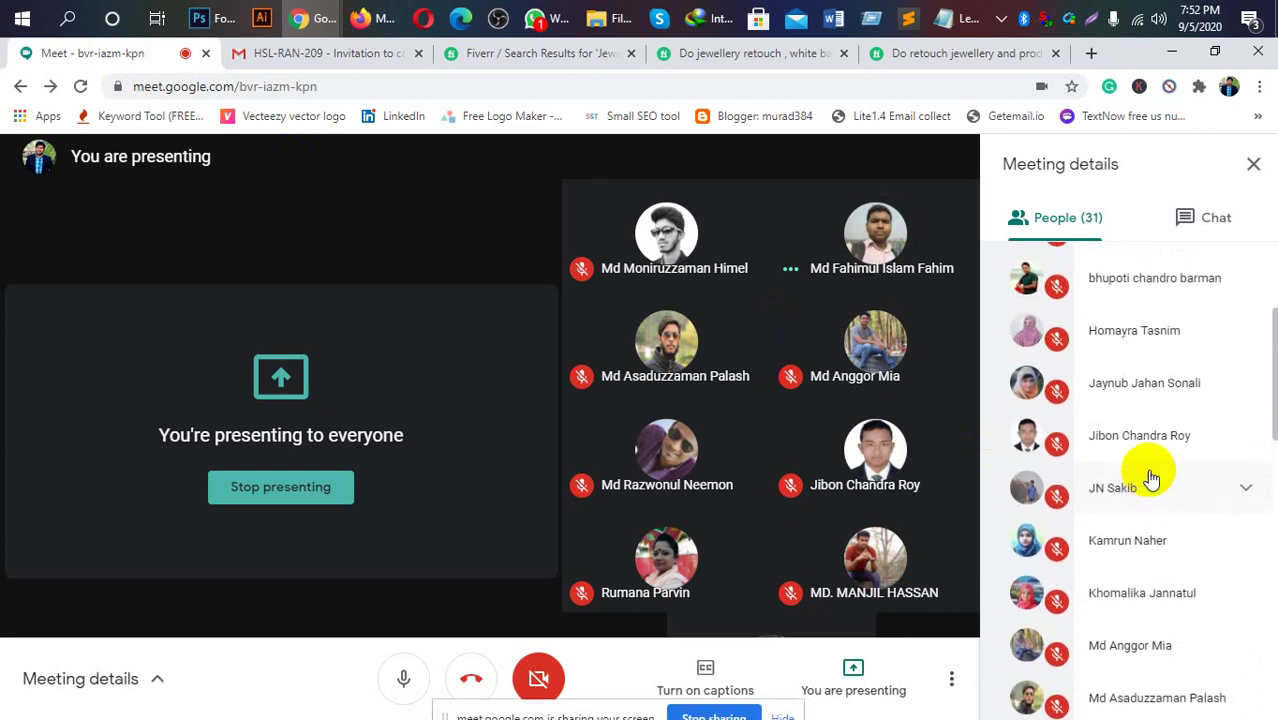
scroll(1150, 480, "up", 3)
scroll(1150, 478, "down", 1)
scroll(1150, 478, "down", 1)
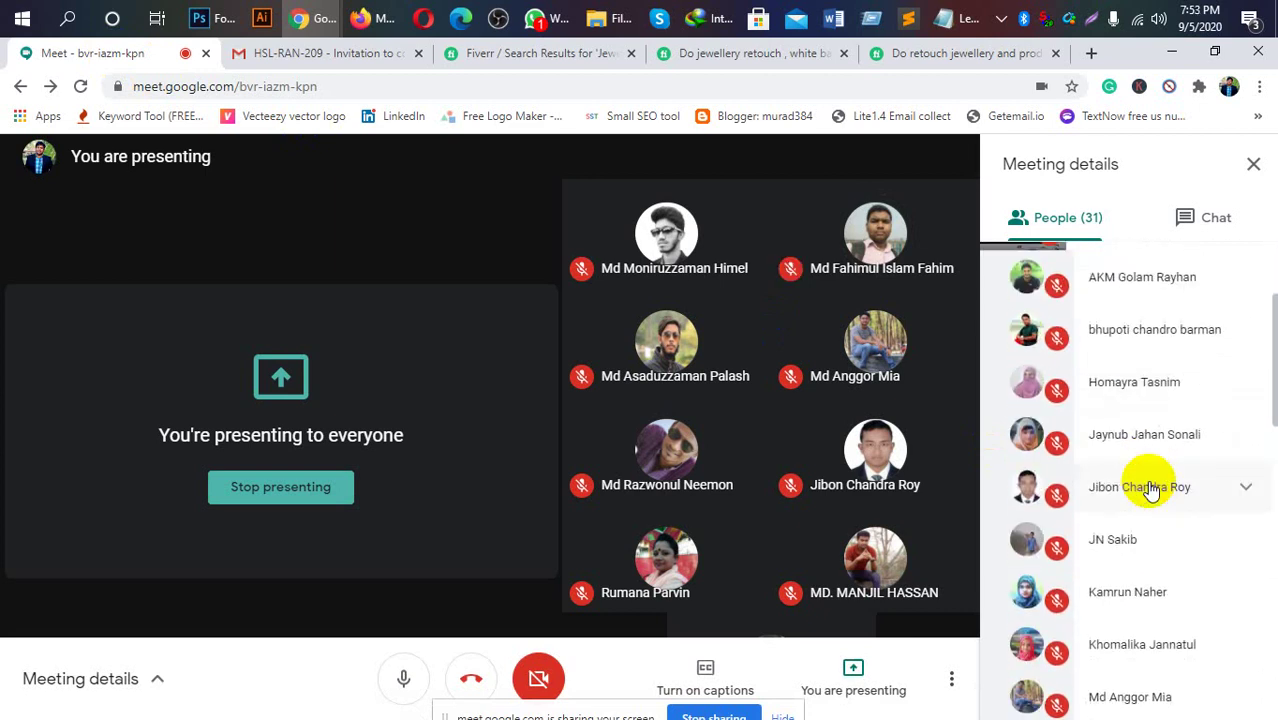
scroll(1150, 485, "down", 1)
scroll(1152, 496, "down", 1)
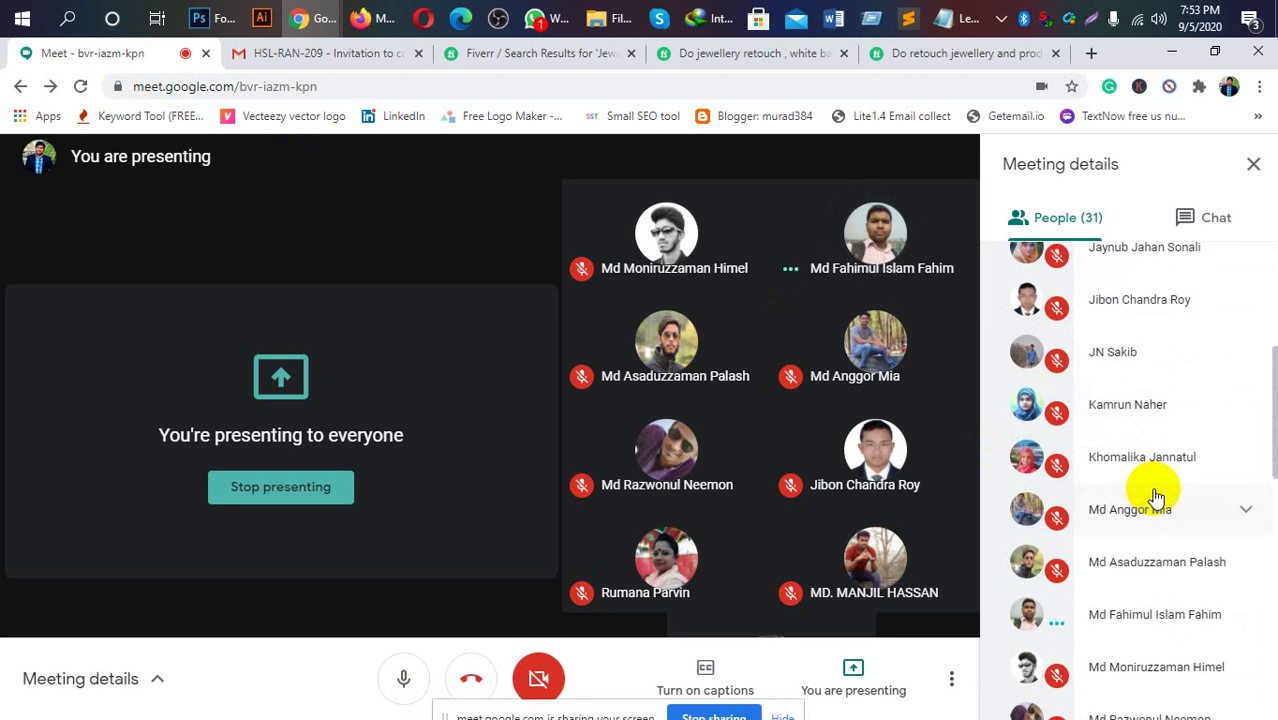
scroll(1155, 500, "down", 1)
scroll(1158, 502, "down", 1)
scroll(1165, 506, "down", 3)
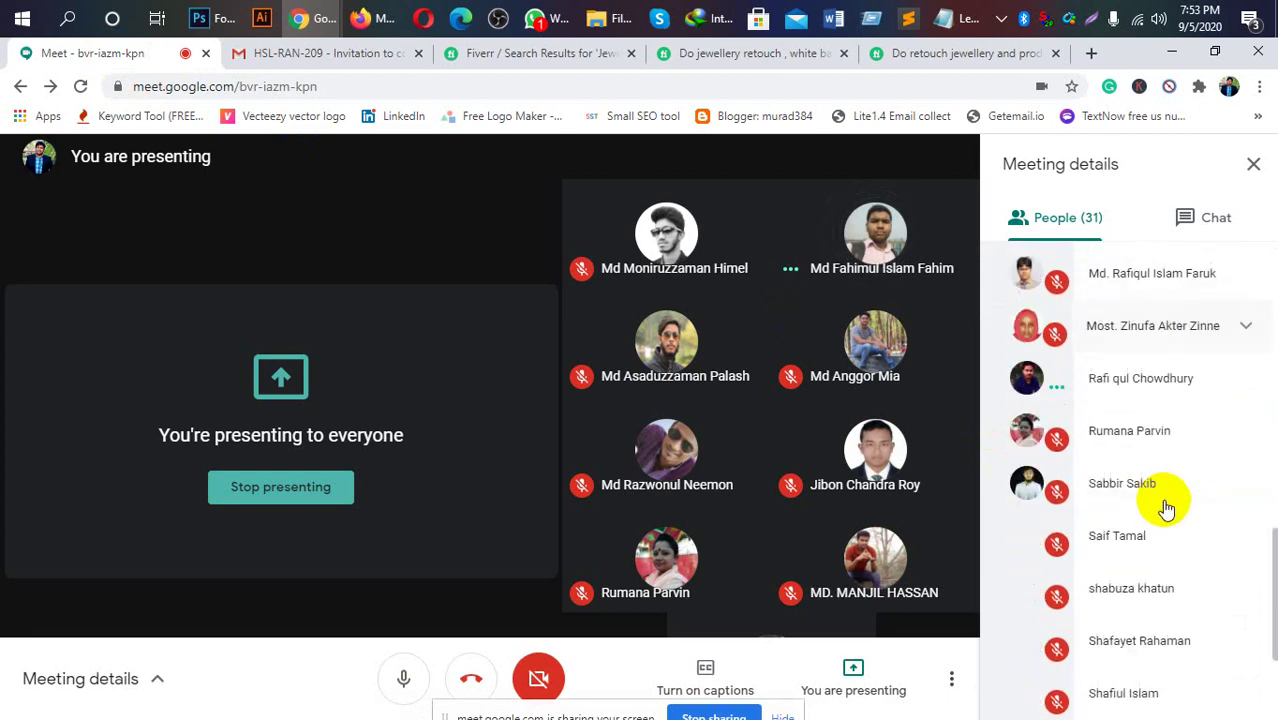
scroll(1166, 507, "down", 2)
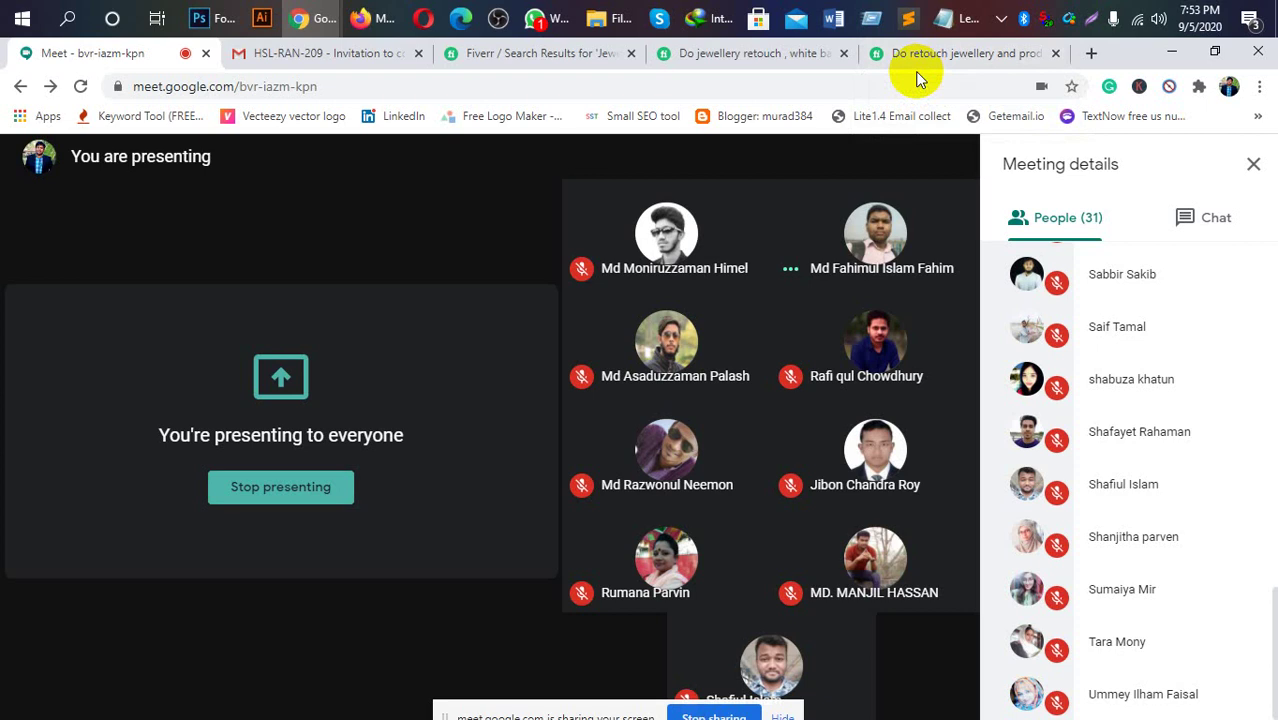
left_click(430, 560)
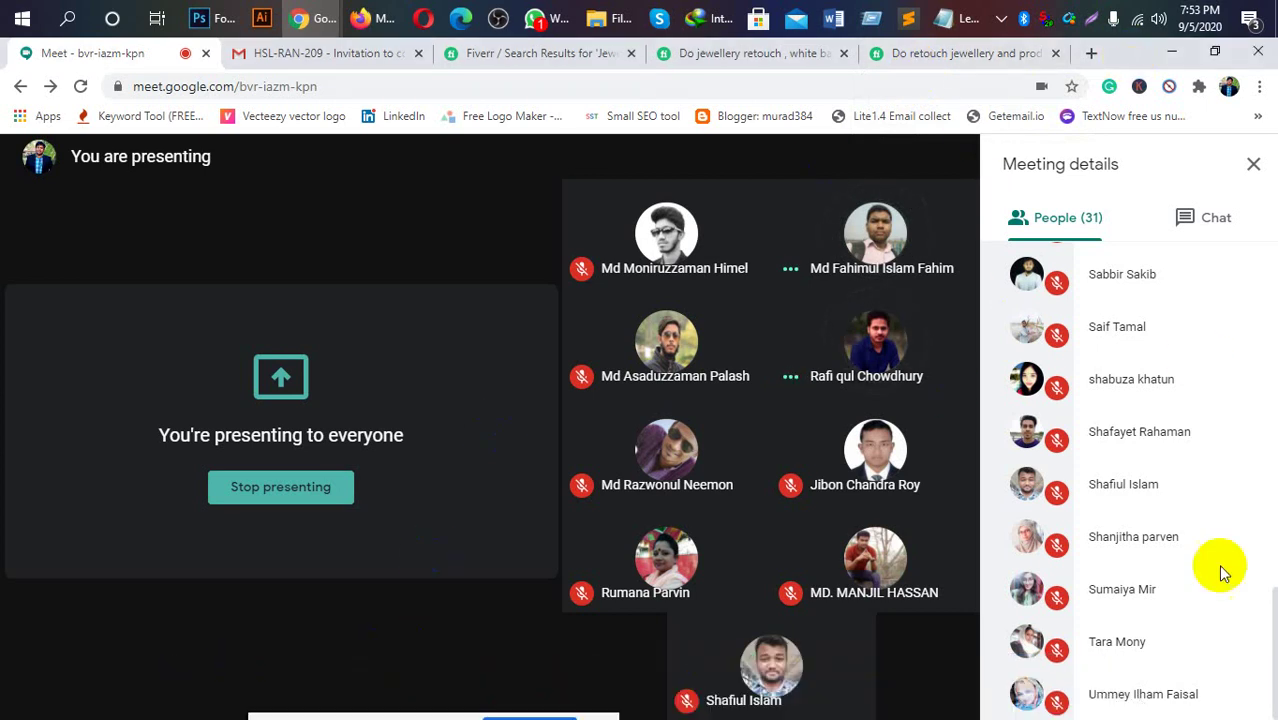
scroll(1218, 578, "up", 1)
scroll(1218, 578, "up", 3)
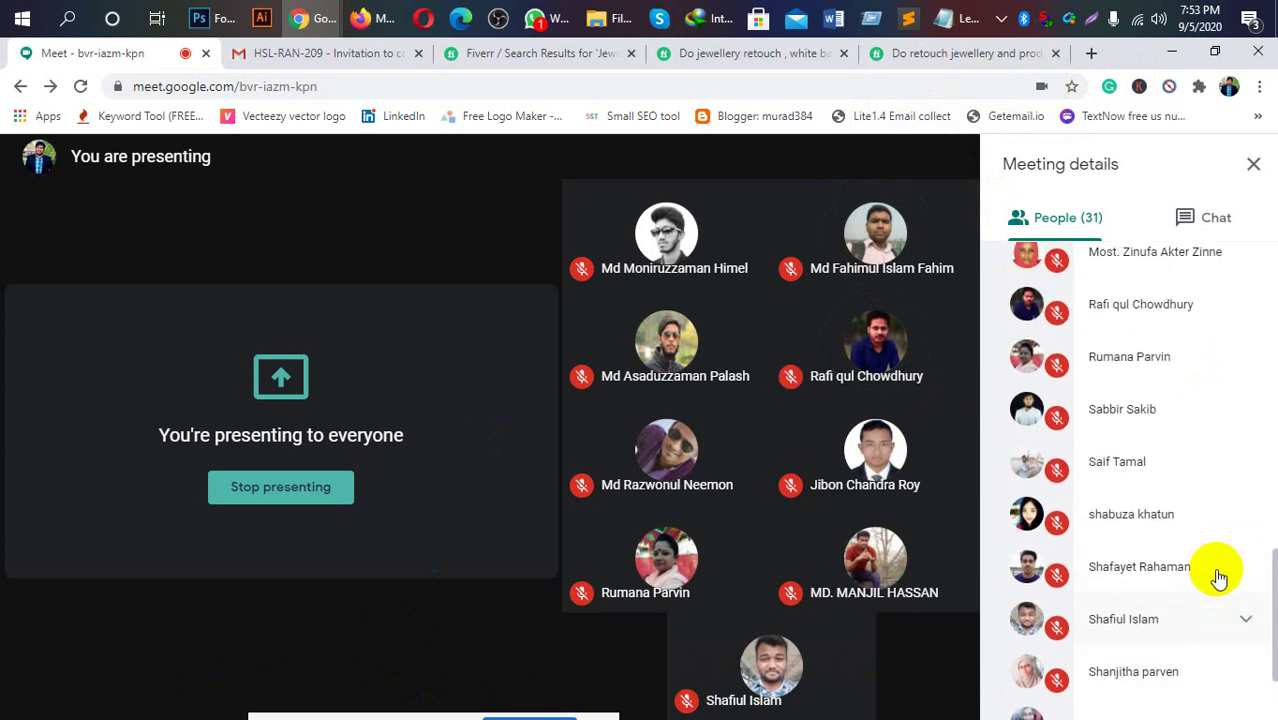
scroll(1218, 578, "up", 1)
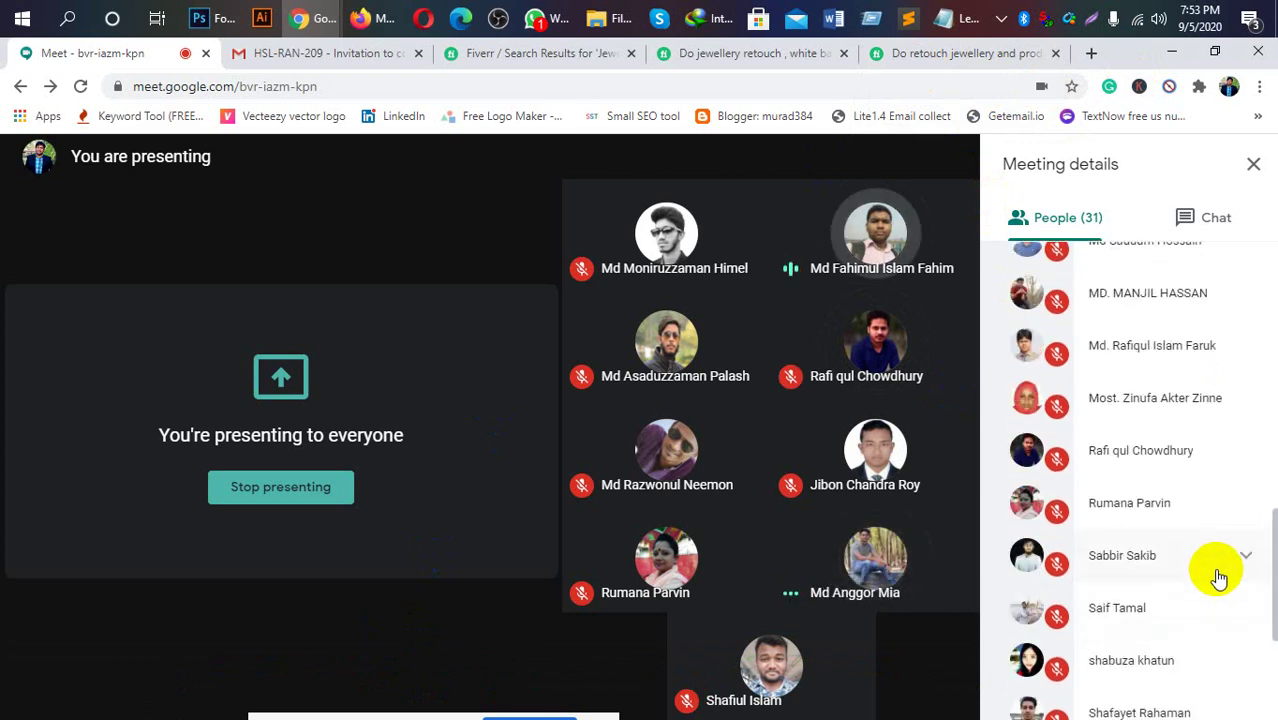
left_click(755, 54)
scroll(792, 399, "up", 1)
scroll(792, 399, "up", 3)
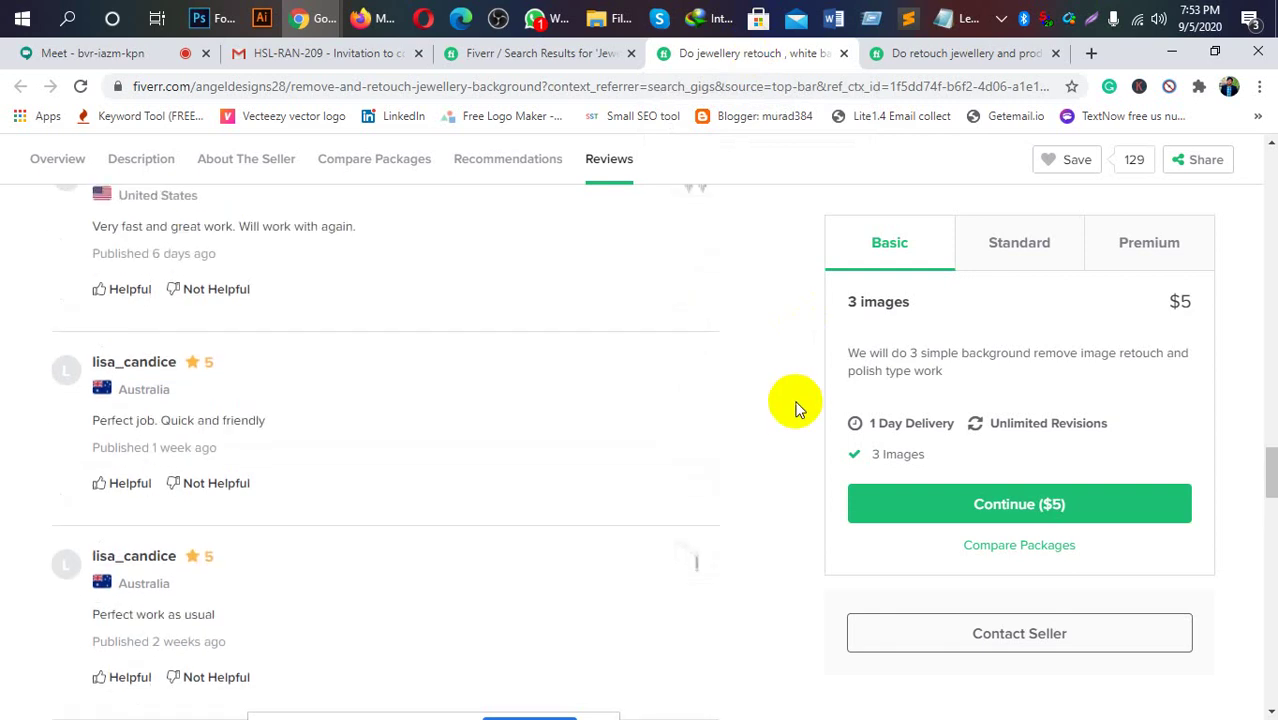
scroll(792, 399, "up", 5)
scroll(797, 405, "up", 5)
scroll(797, 408, "up", 1)
scroll(797, 408, "up", 2)
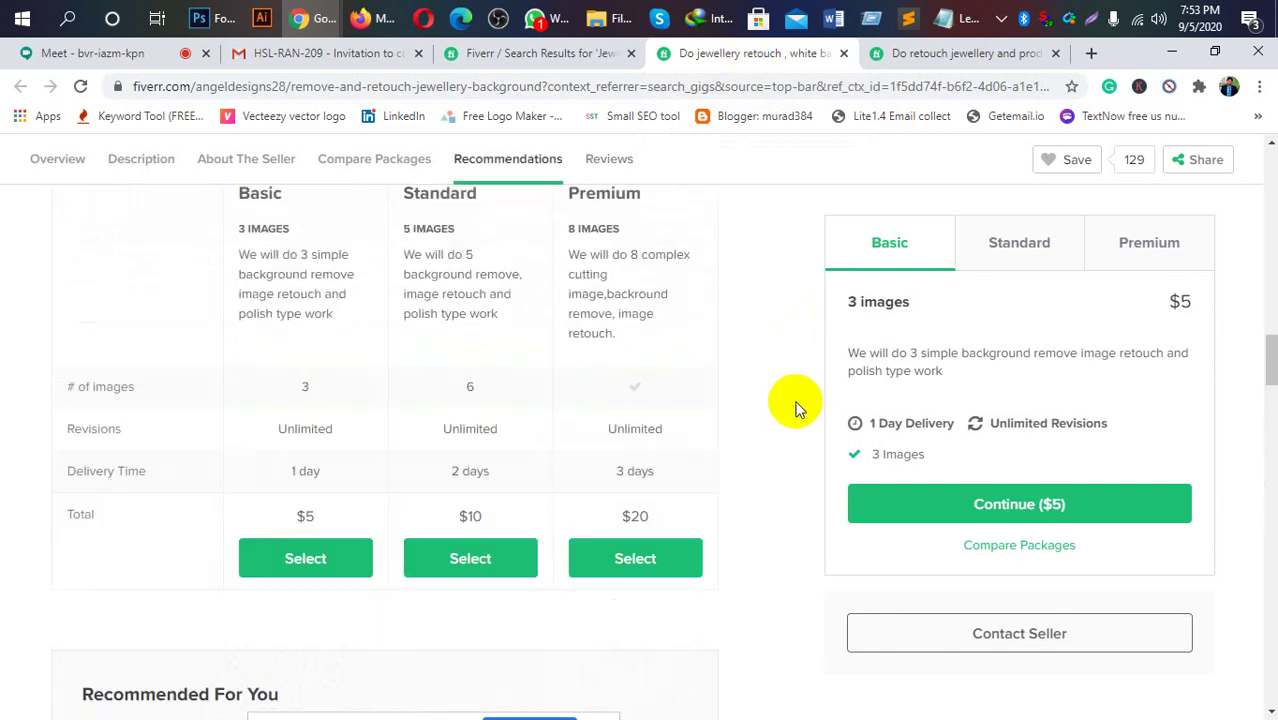
scroll(797, 408, "up", 3)
scroll(797, 408, "up", 4)
scroll(797, 408, "up", 2)
scroll(790, 400, "up", 2)
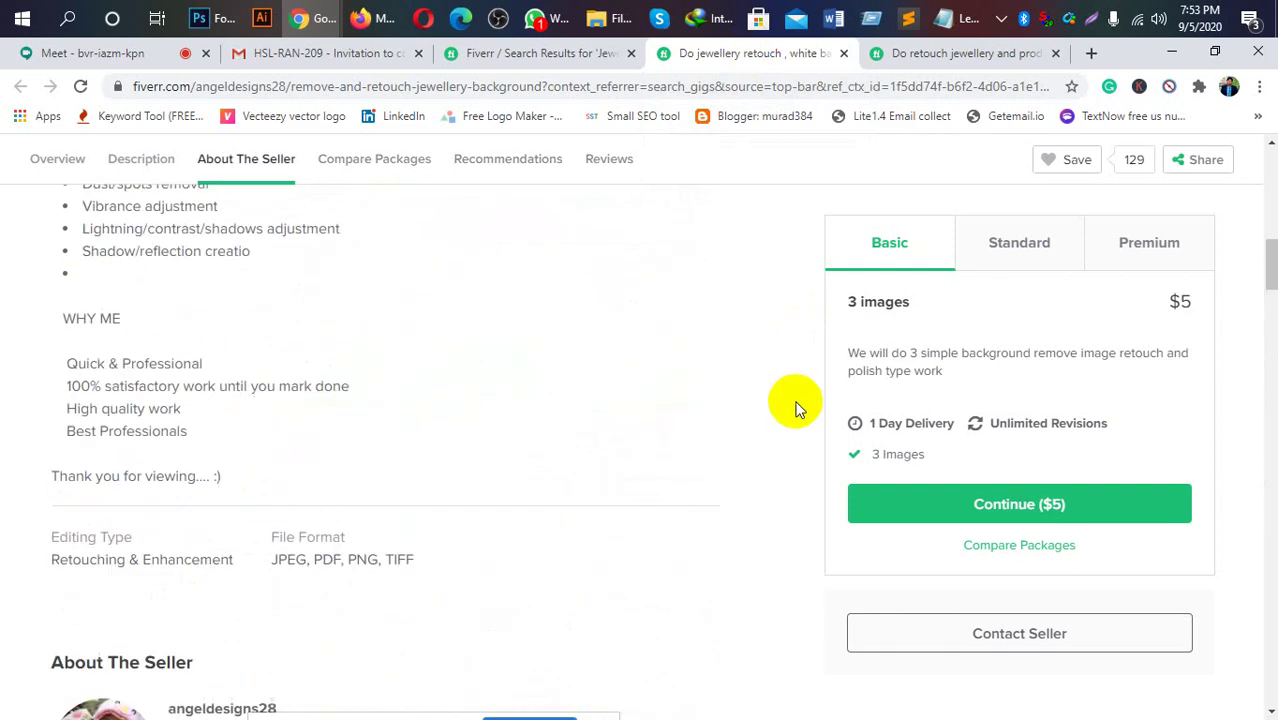
scroll(800, 380, "up", 2)
left_click(114, 53)
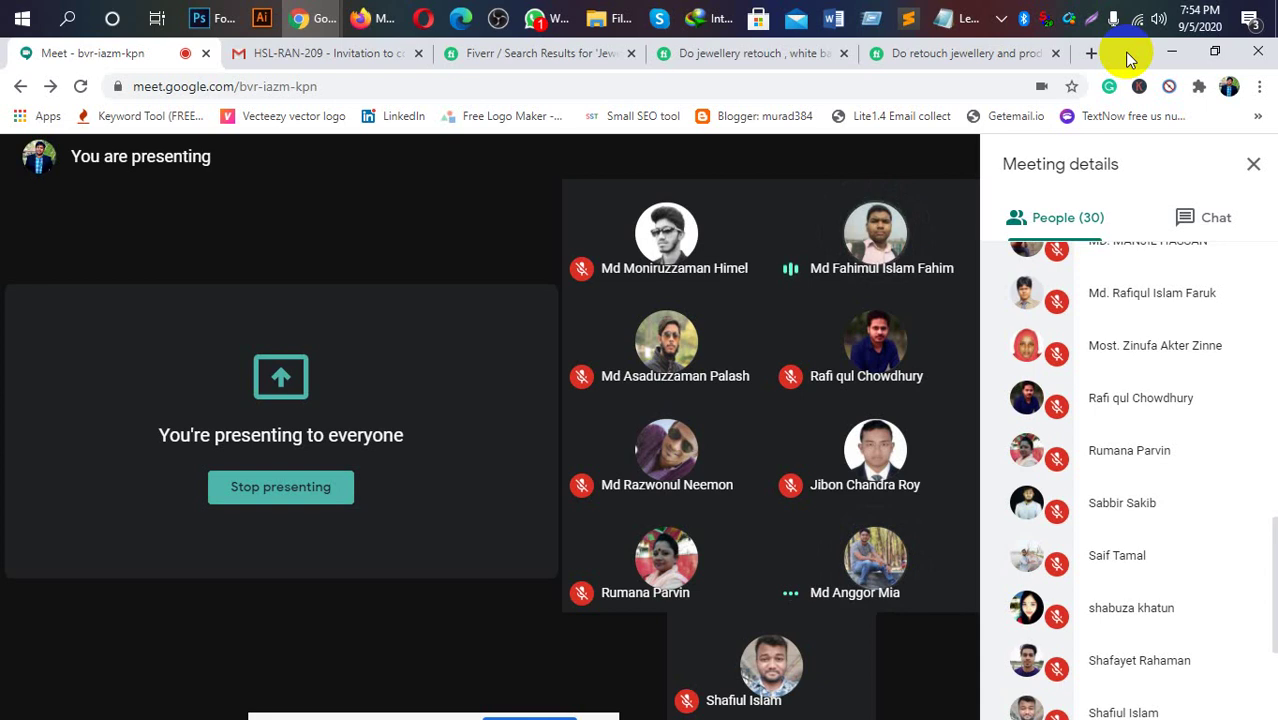
Bring up the retouch jewellery and products gig and advance its gallery to the nail-polish colour chart.
left_click(925, 57)
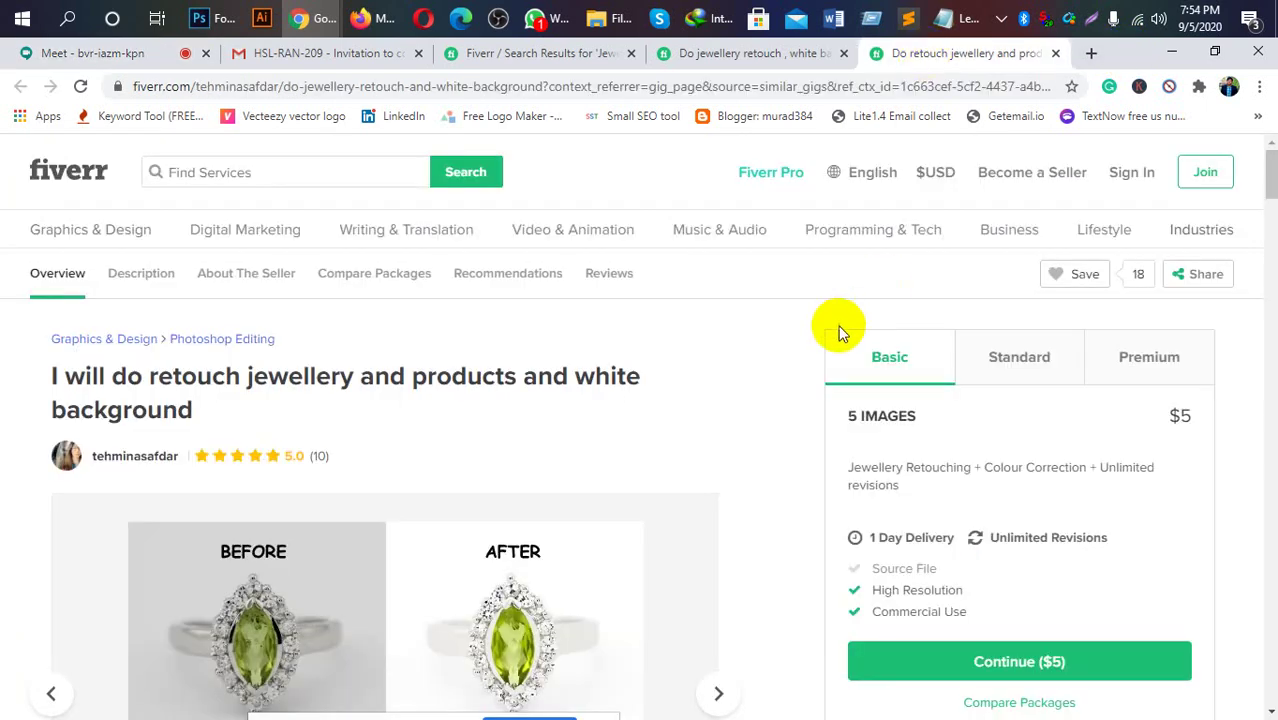
scroll(838, 330, "down", 3)
scroll(838, 330, "up", 2)
scroll(838, 330, "down", 1)
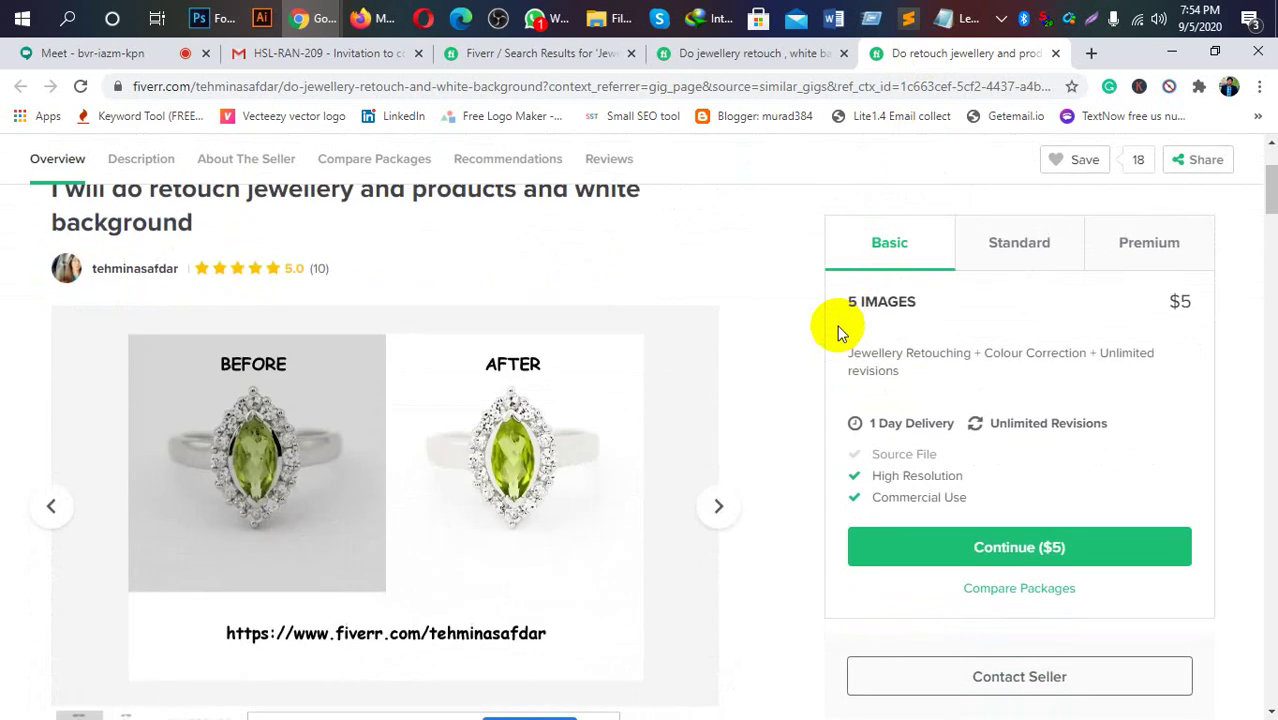
left_click(718, 512)
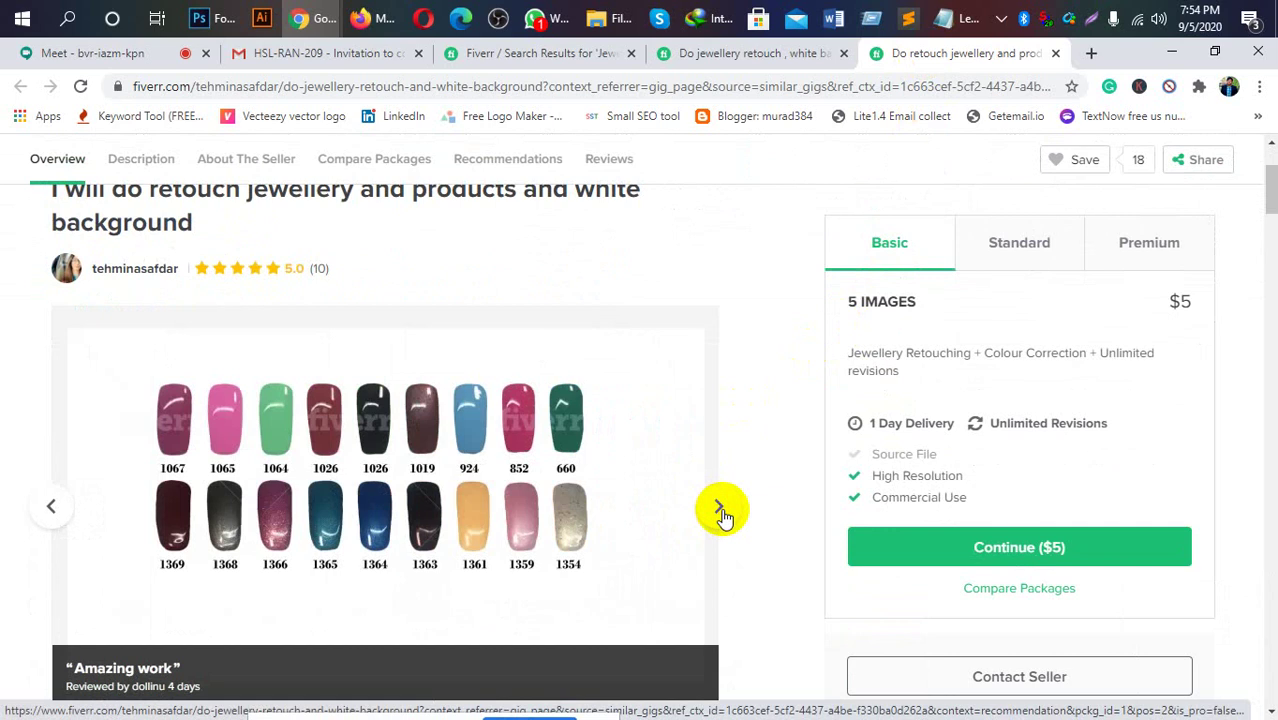
Cycle the gig gallery through the gift box, ring, pendant and bracelet samples back to the before/after slide.
left_click(720, 510)
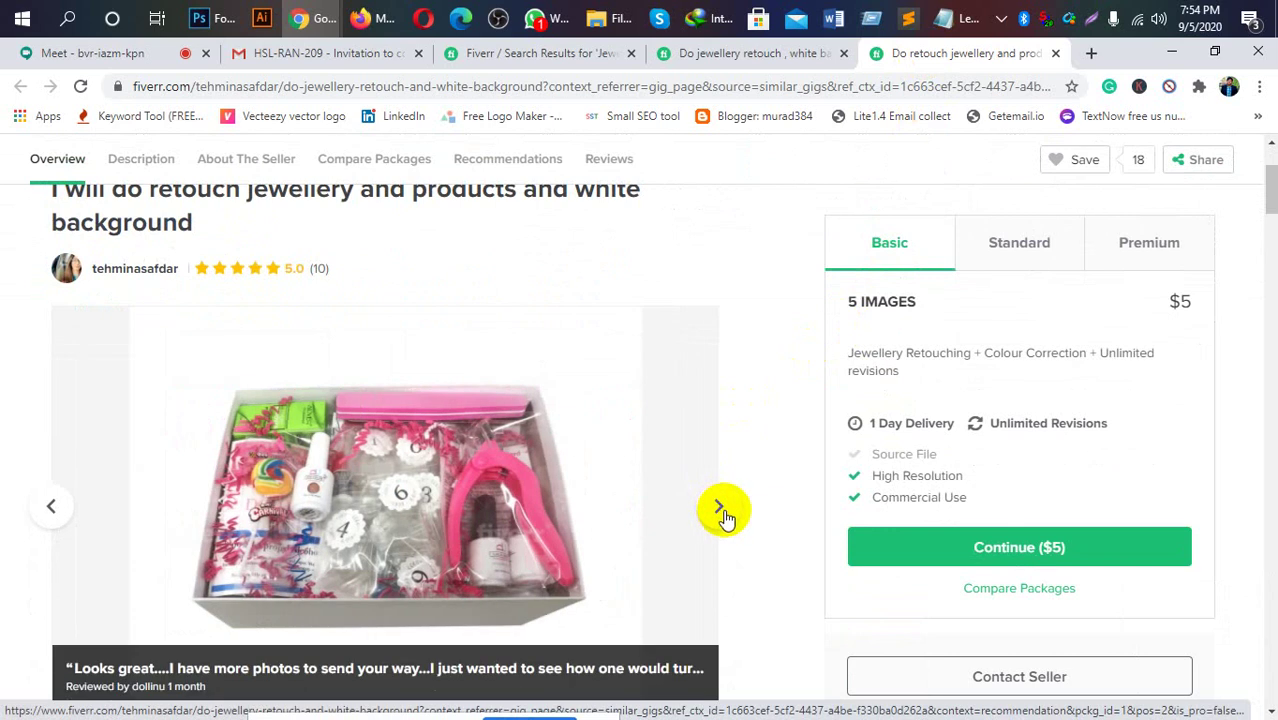
scroll(726, 515, "down", 1)
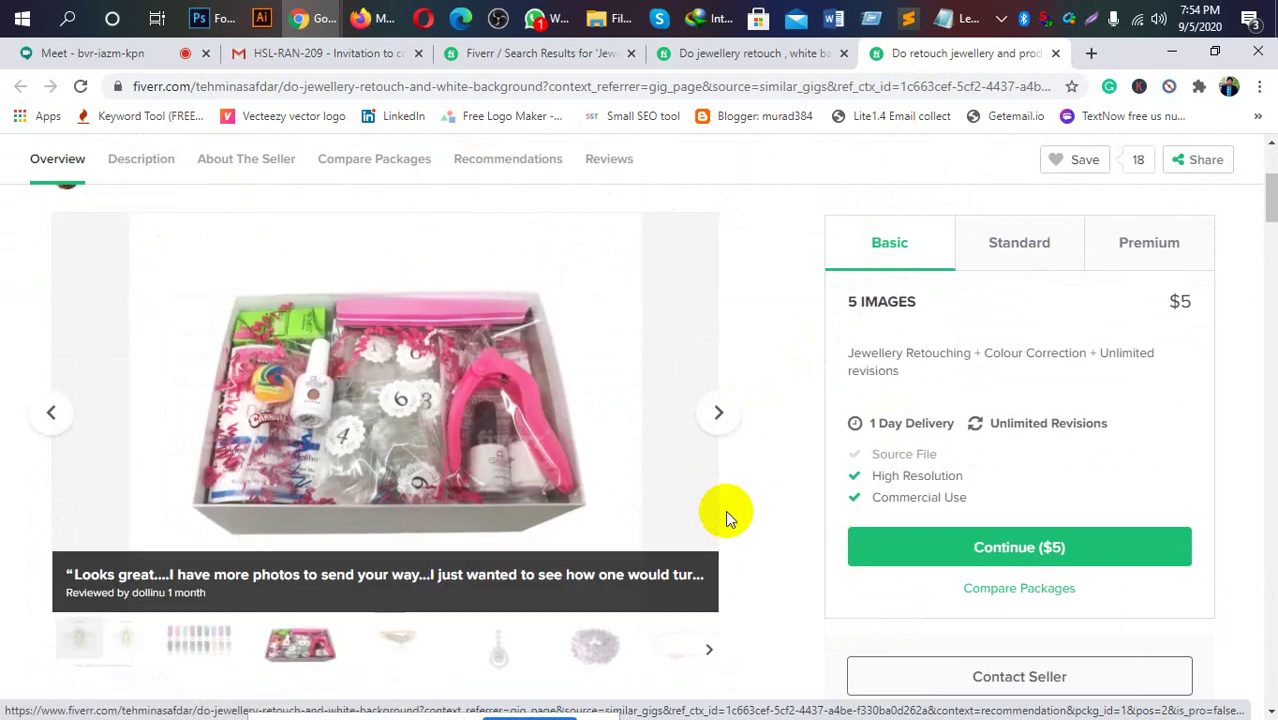
left_click(716, 418)
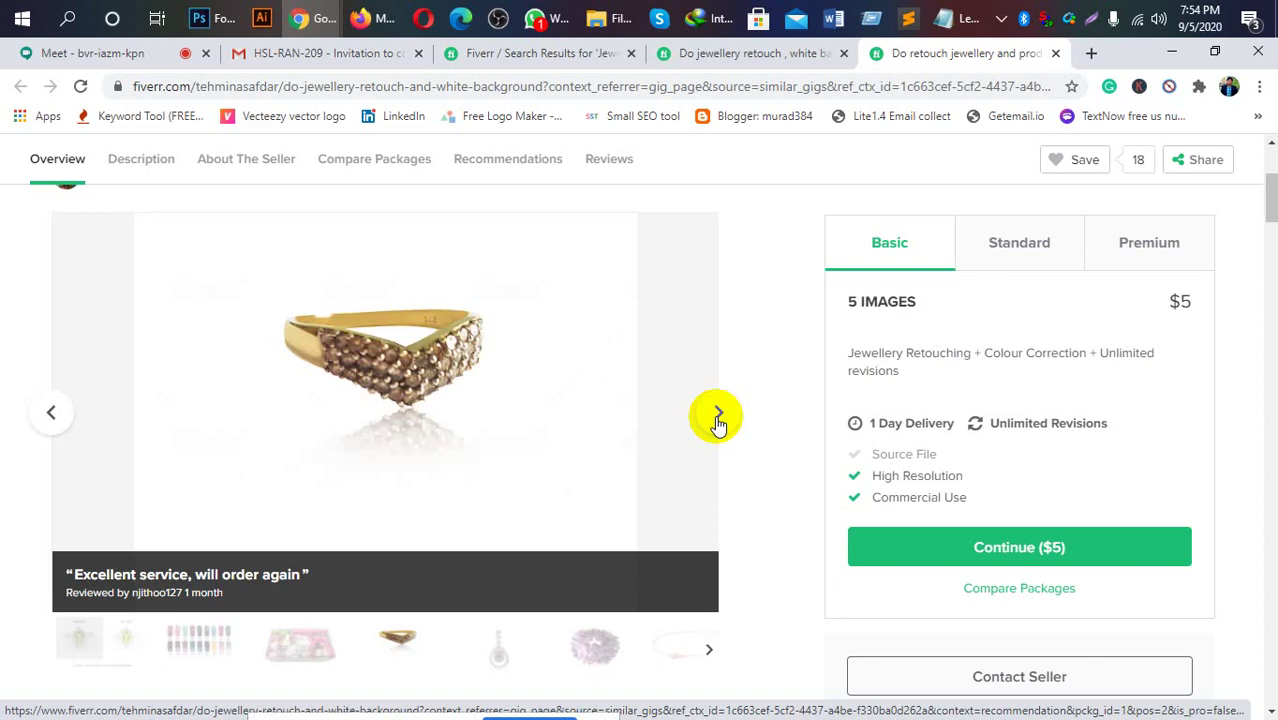
mouse_move(440, 487)
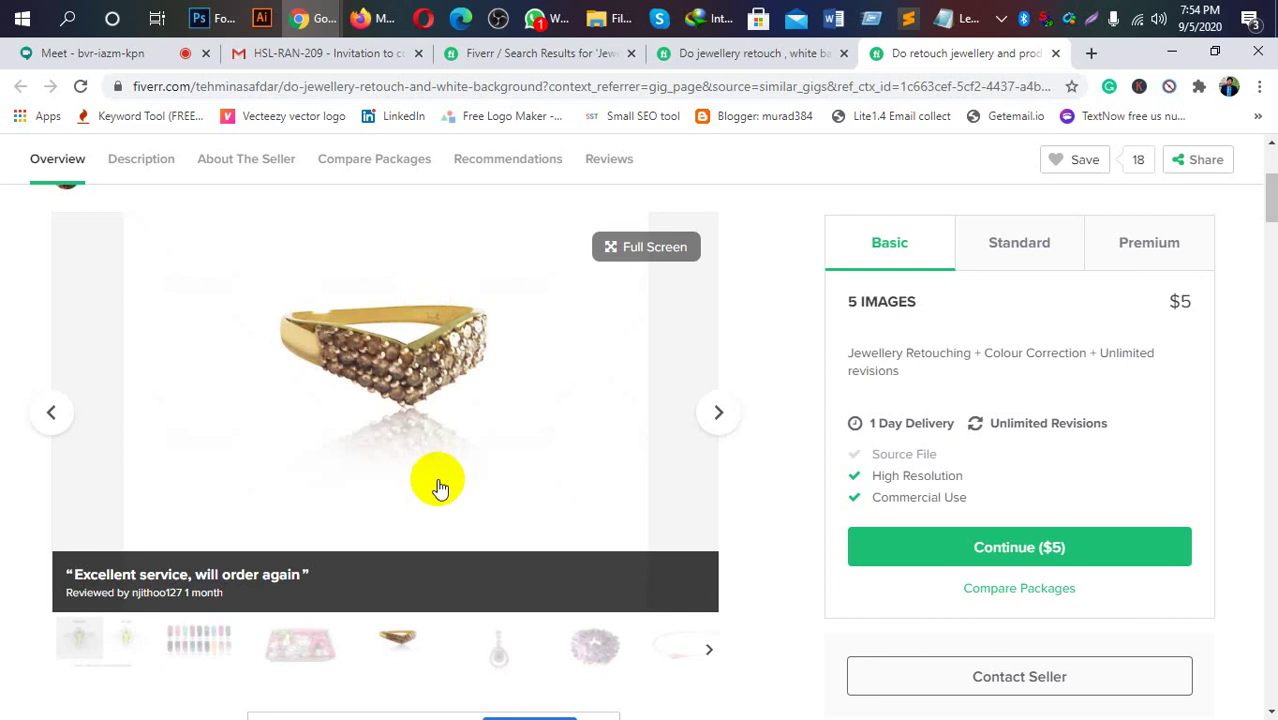
left_click(718, 415)
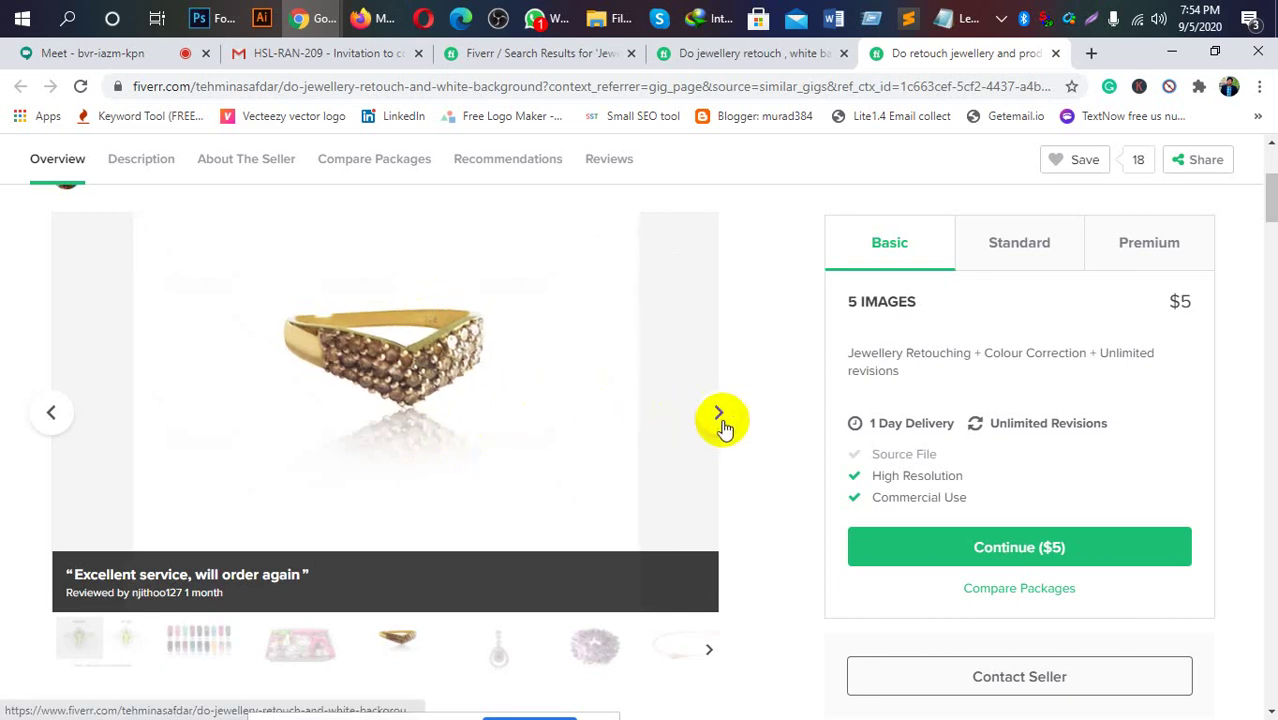
left_click(714, 420)
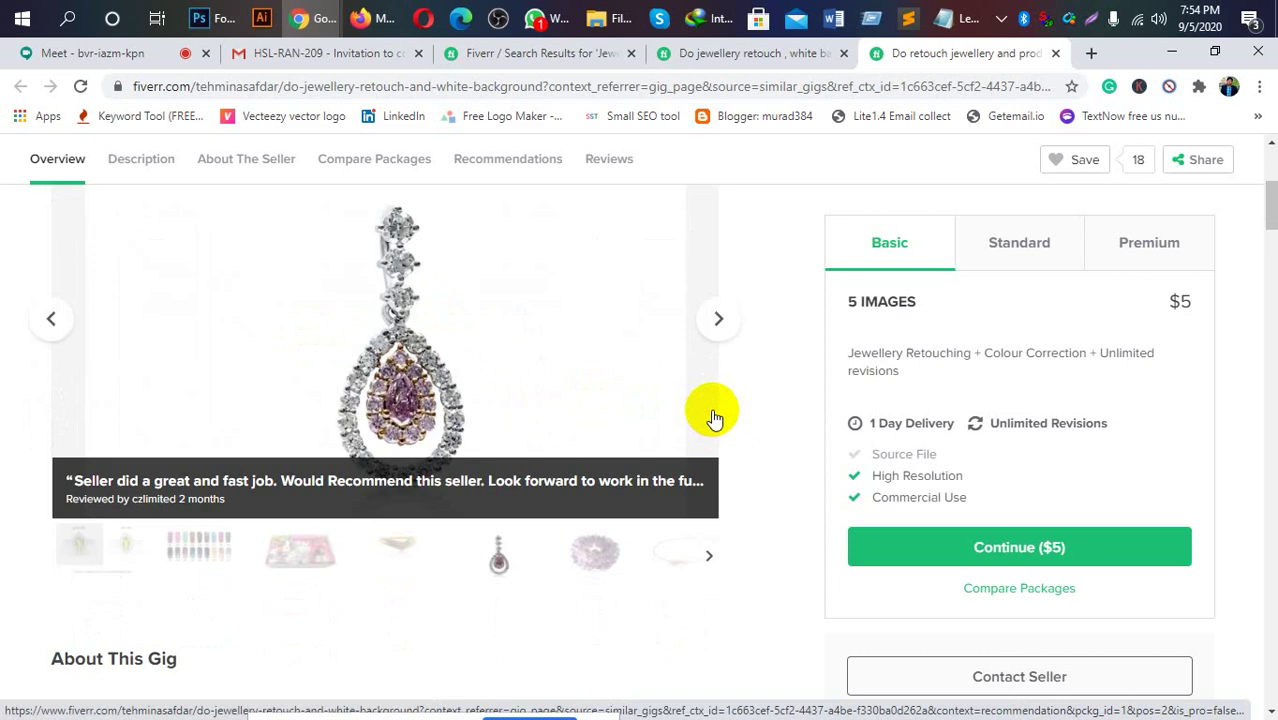
left_click(716, 414)
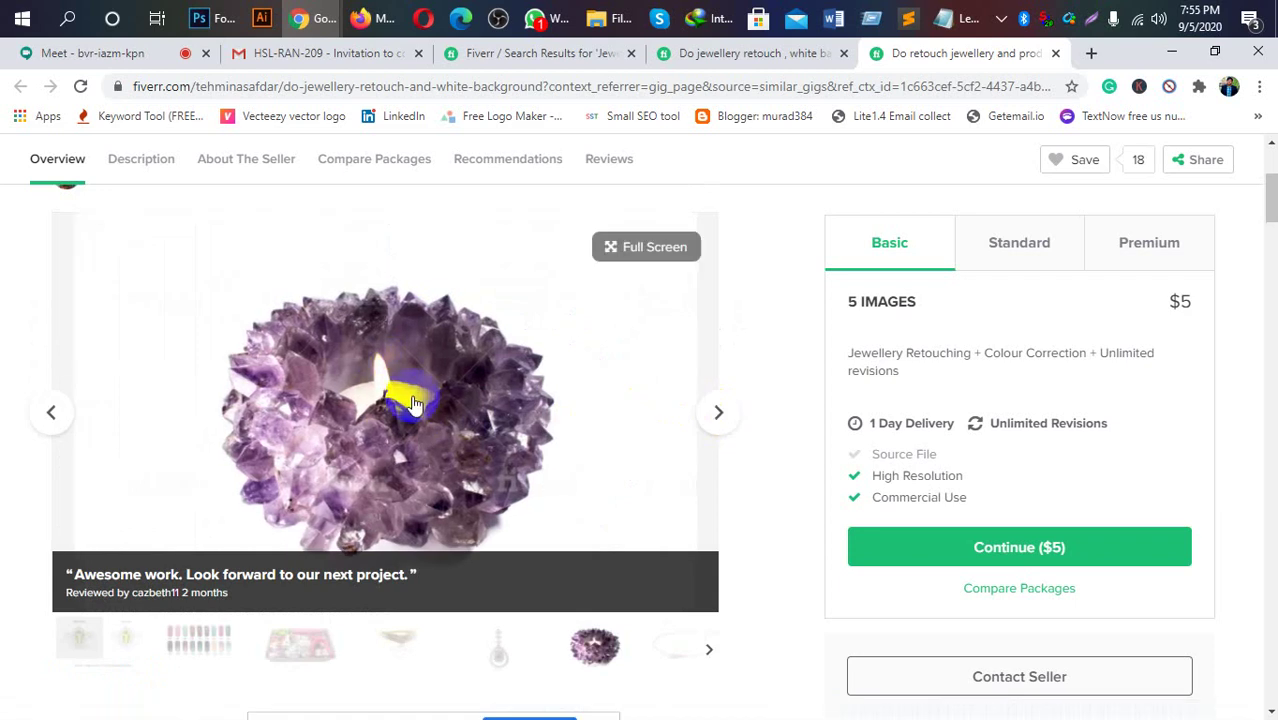
left_click(717, 418)
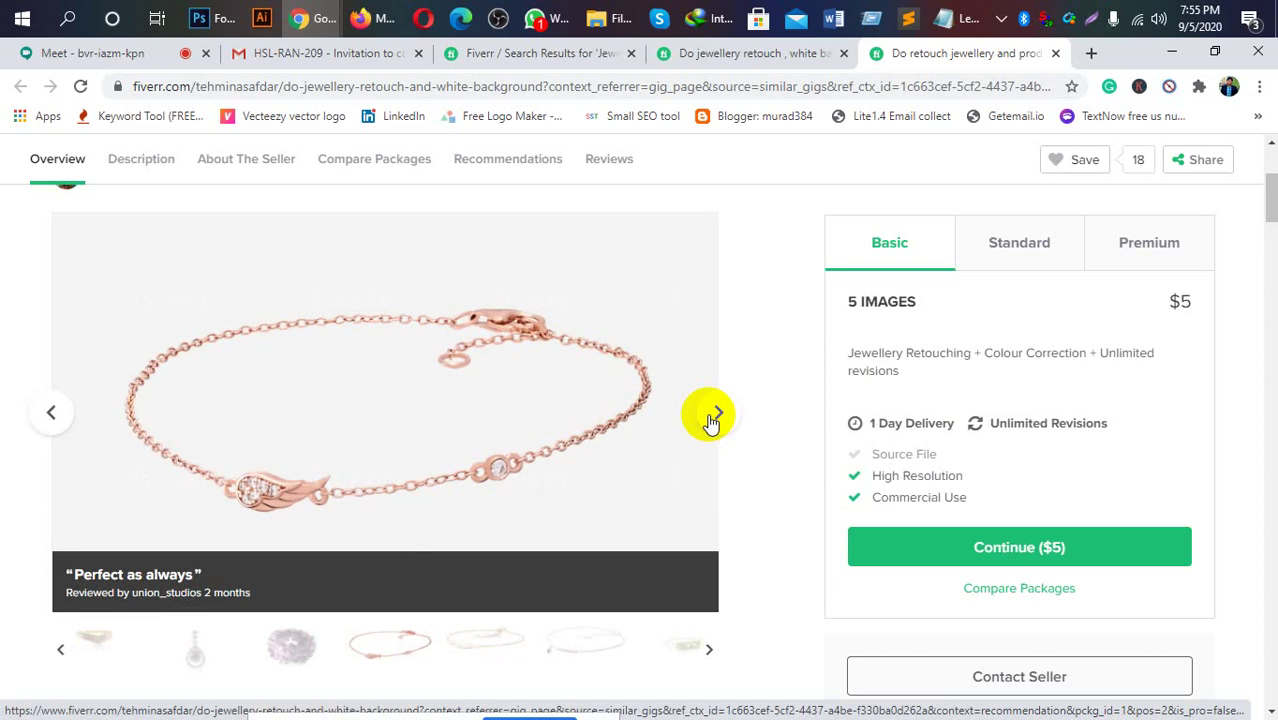
left_click(712, 416)
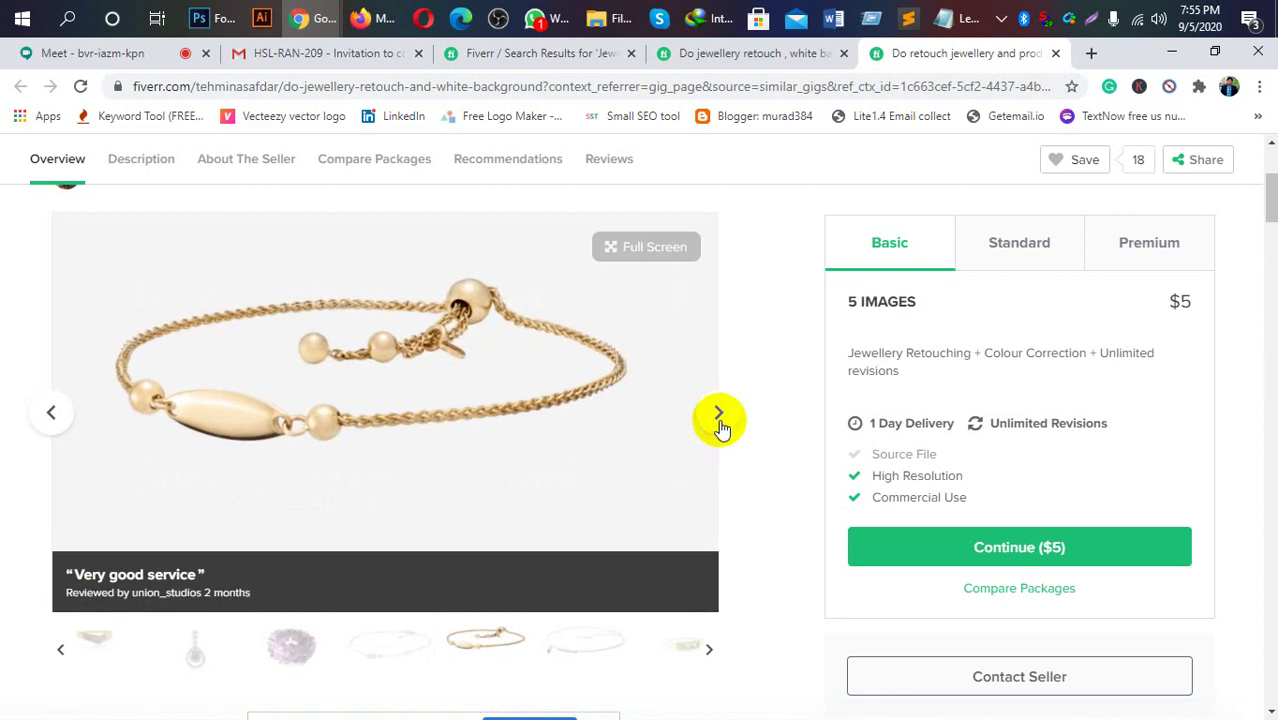
left_click(720, 425)
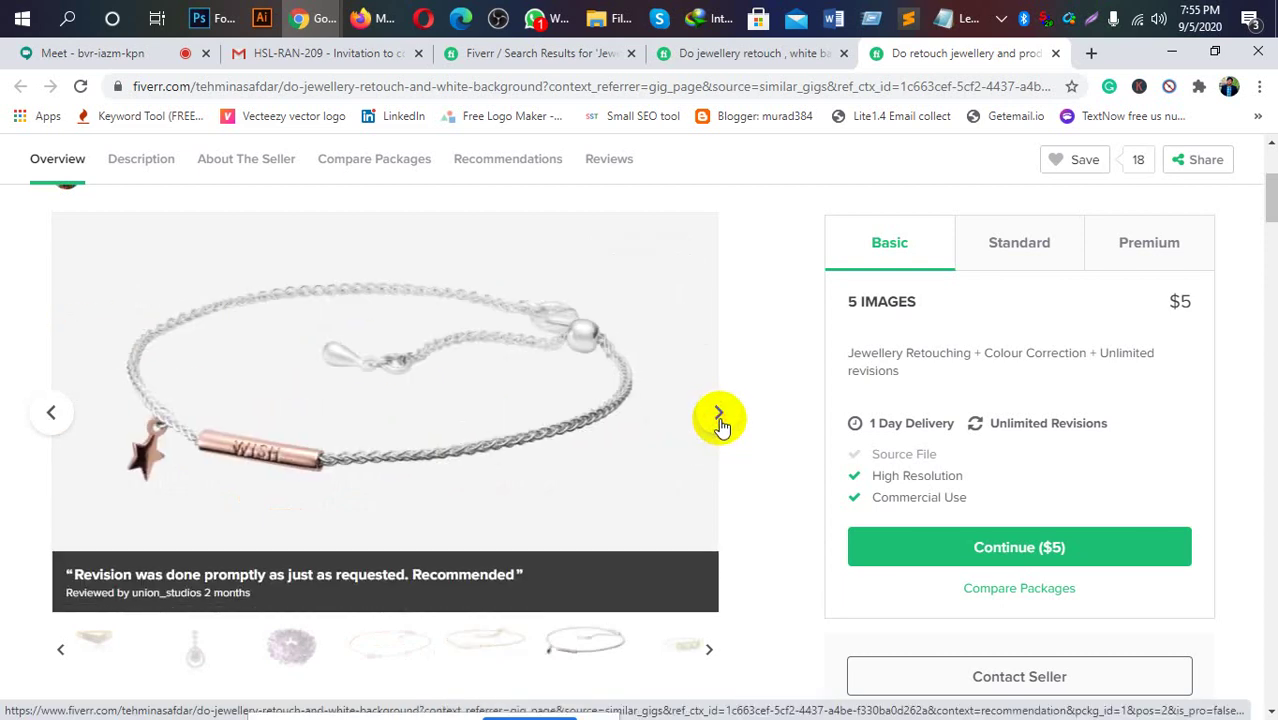
left_click(720, 420)
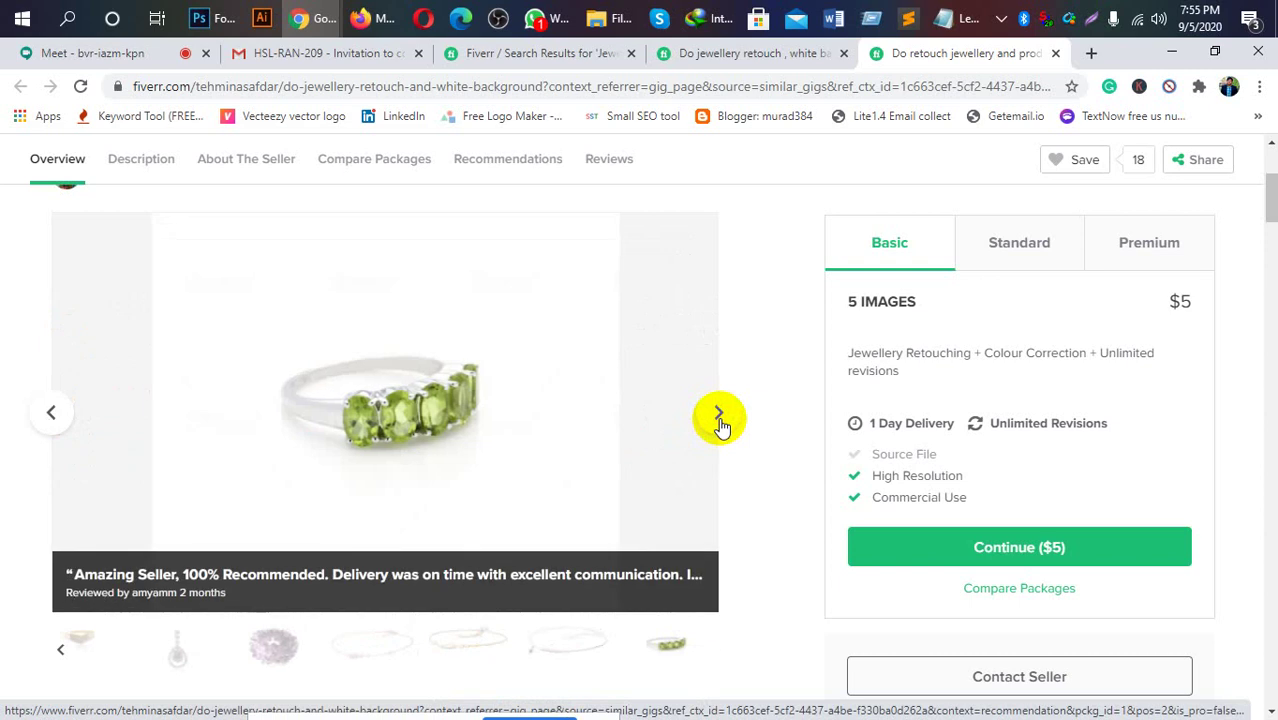
left_click(720, 420)
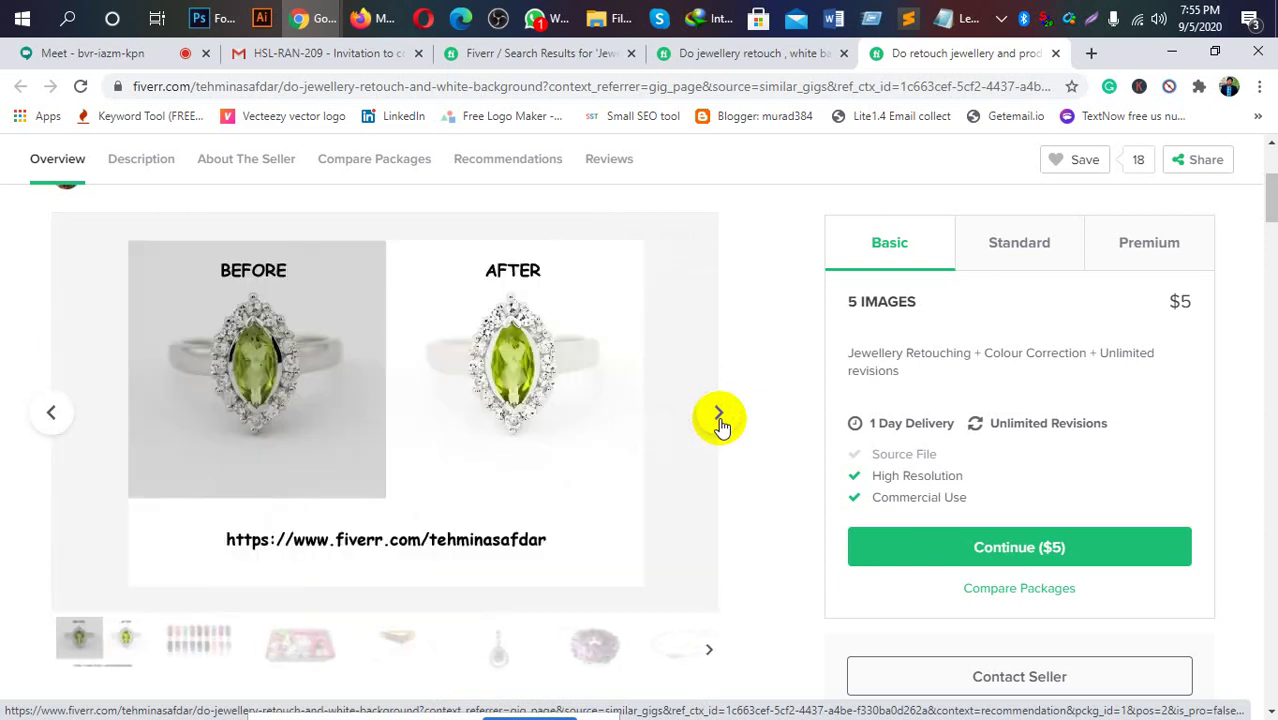
Return to the Jewellery retouching results and scroll back up through the gig list.
left_click(562, 60)
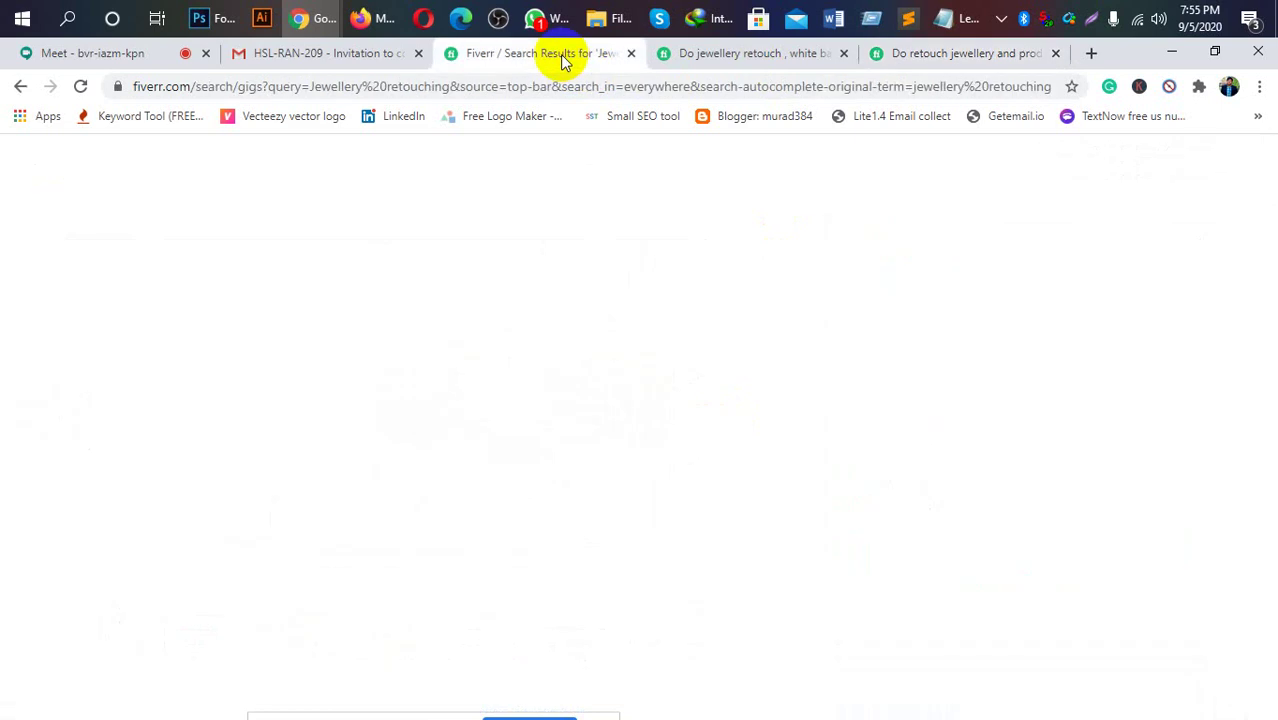
scroll(822, 480, "up", 2)
scroll(822, 480, "up", 10)
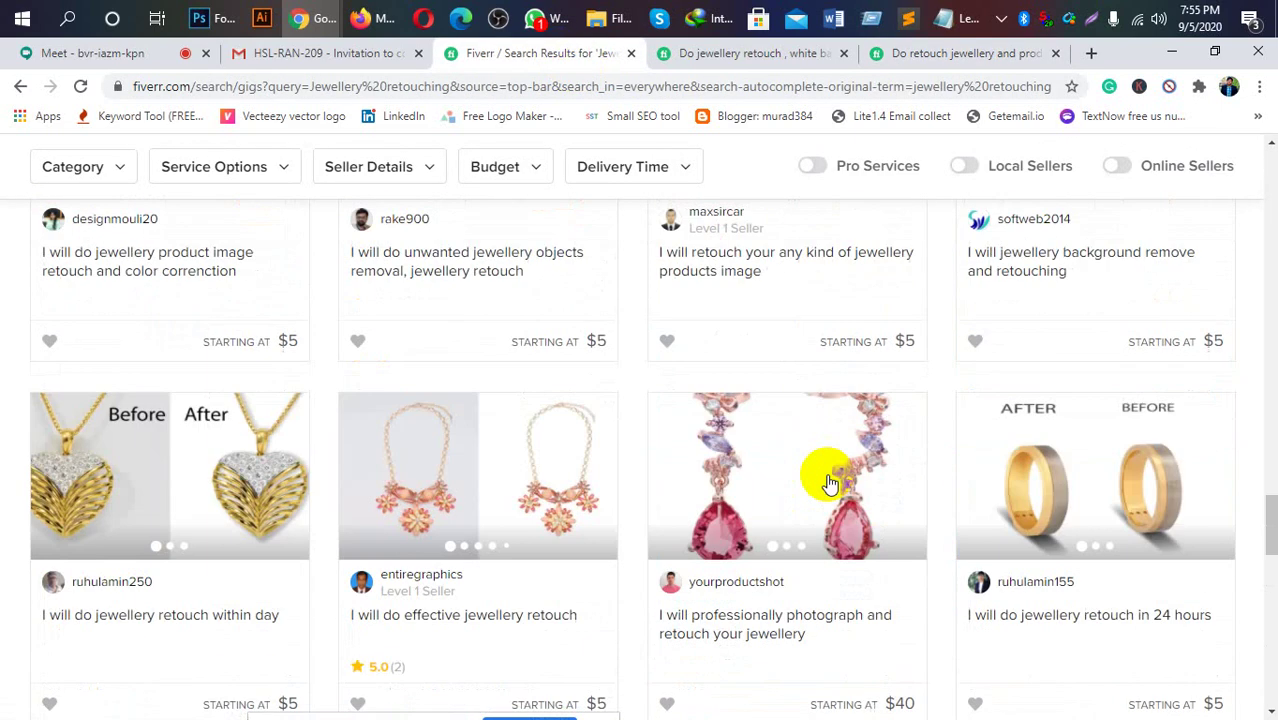
scroll(831, 484, "up", 5)
scroll(831, 484, "up", 3)
scroll(831, 484, "up", 2)
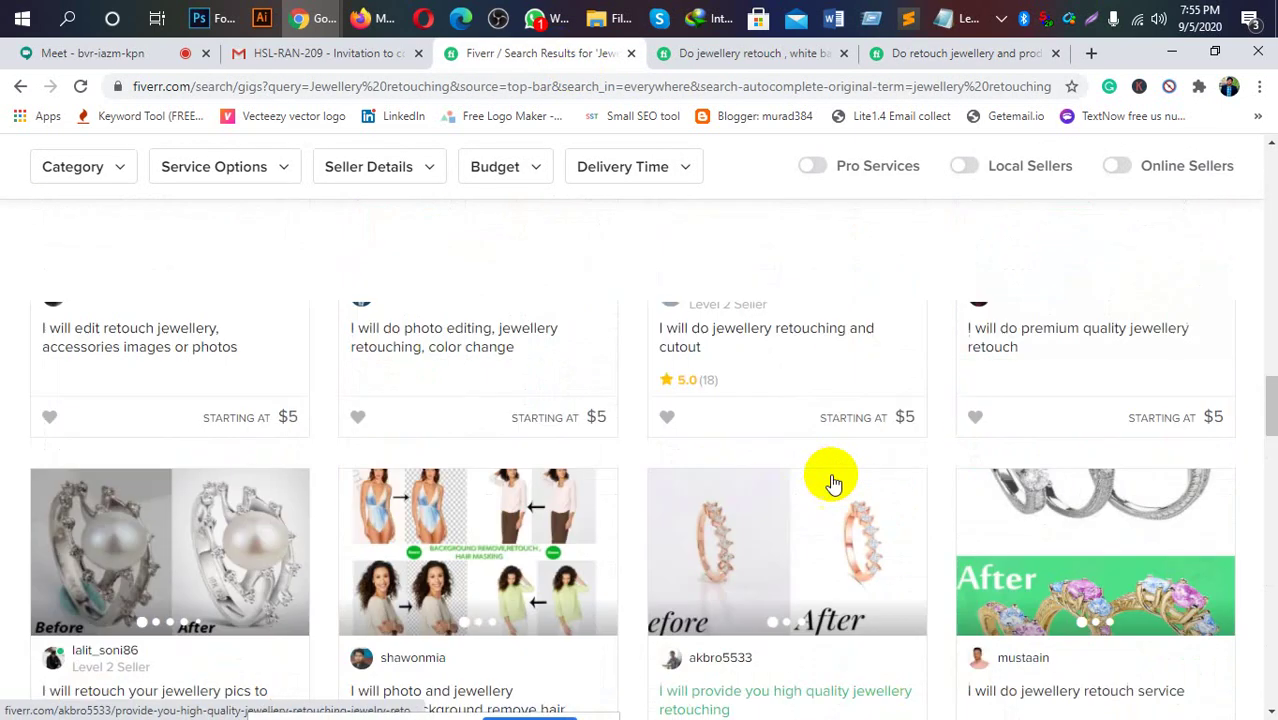
scroll(831, 484, "up", 3)
scroll(834, 484, "up", 3)
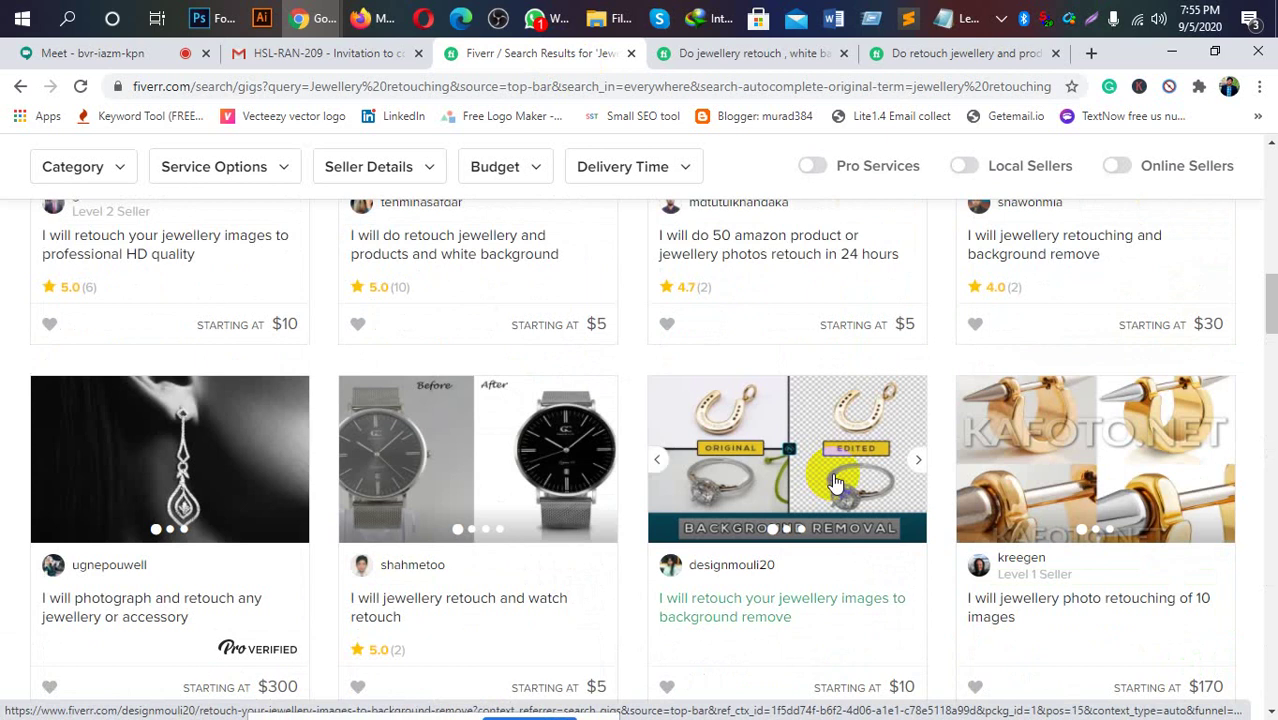
mouse_move(787, 459)
scroll(835, 481, "down", 1)
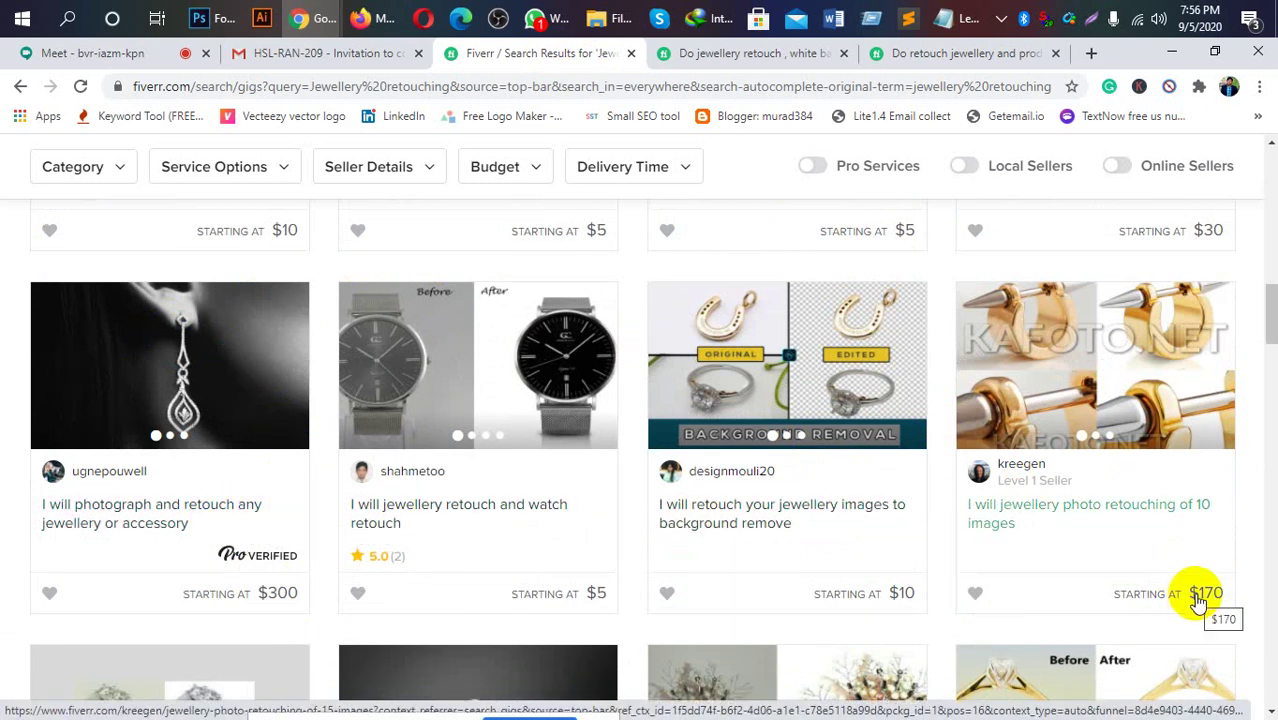
scroll(1200, 598, "up", 3)
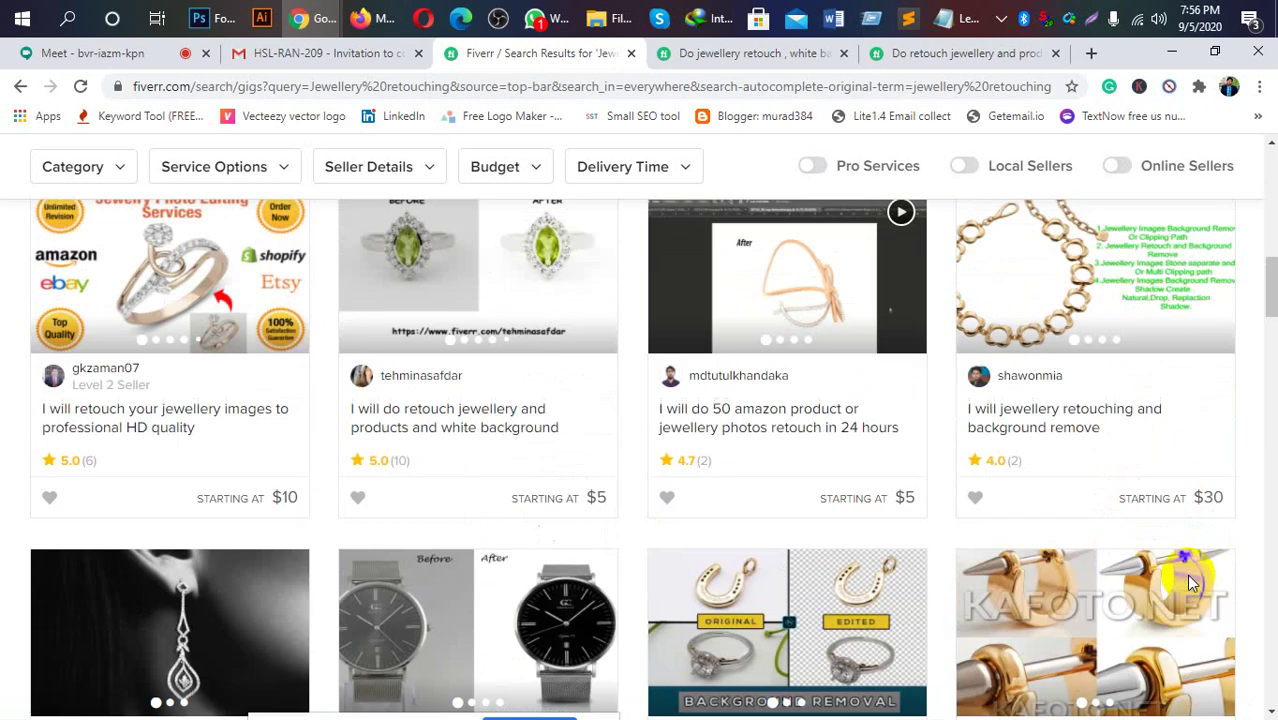
scroll(1195, 590, "up", 2)
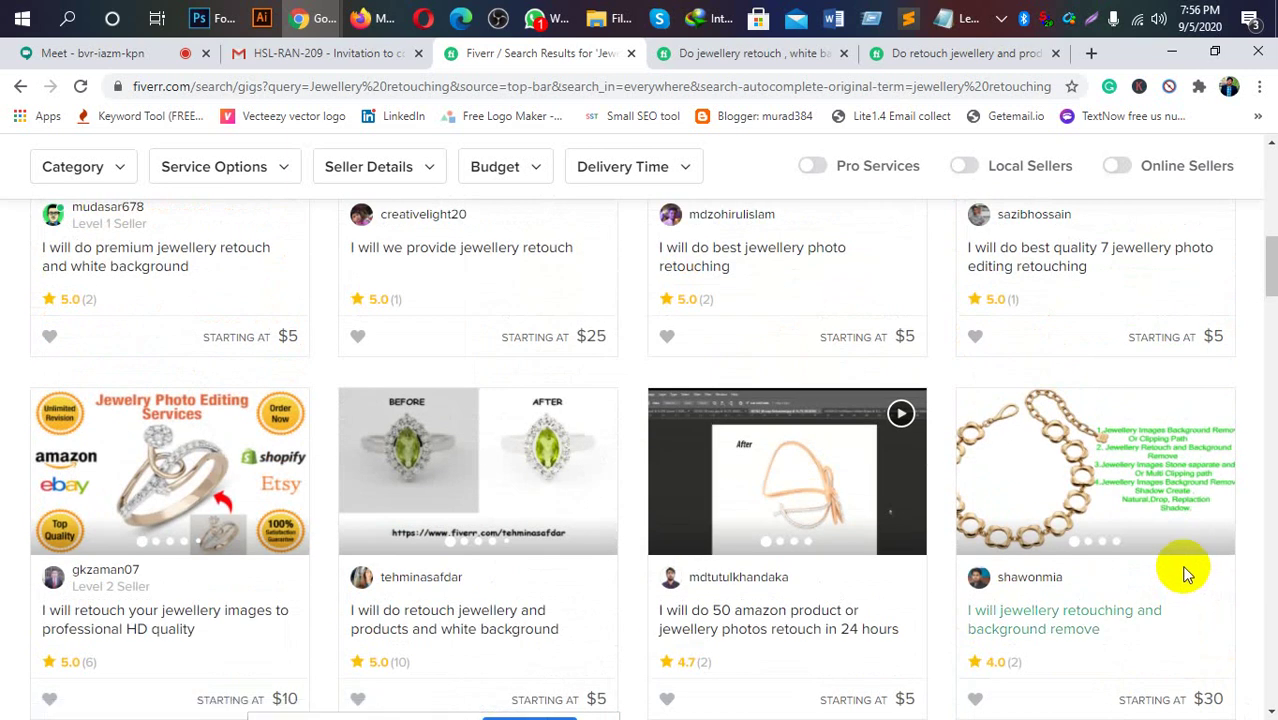
scroll(1168, 557, "up", 3)
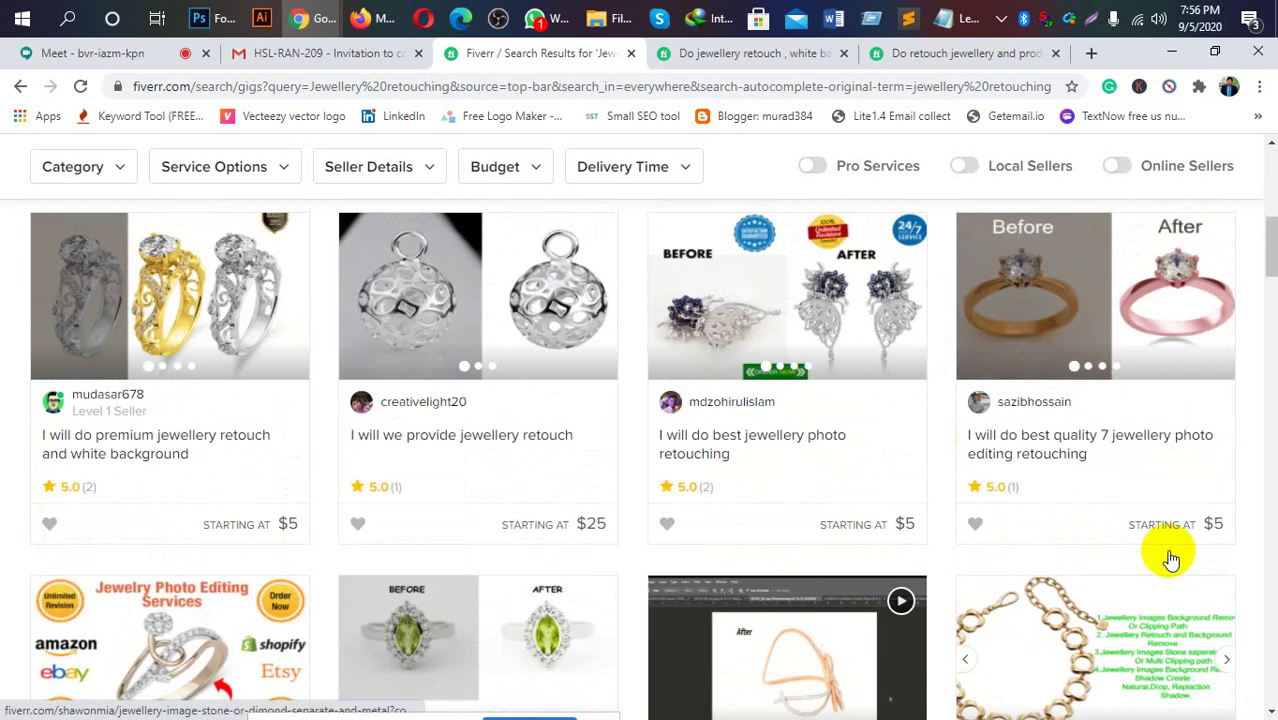
scroll(1170, 558, "up", 1)
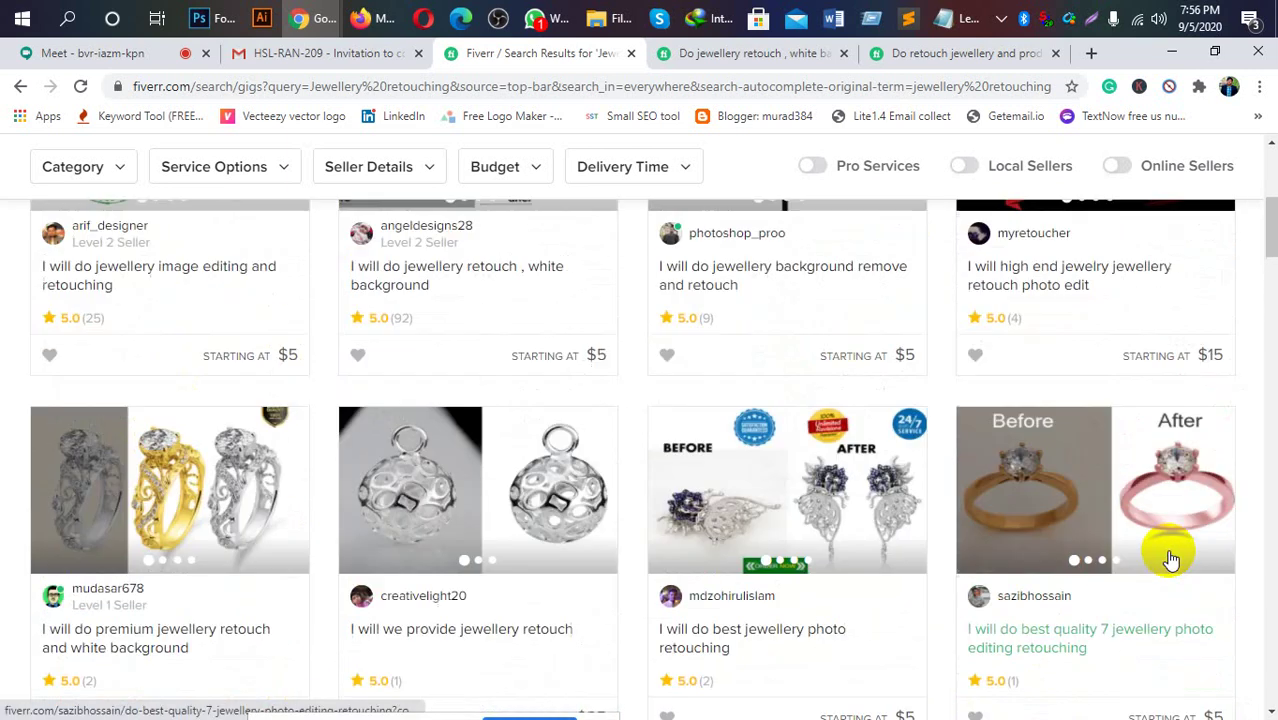
scroll(1170, 558, "up", 2)
scroll(1170, 558, "up", 3)
mouse_move(1095, 589)
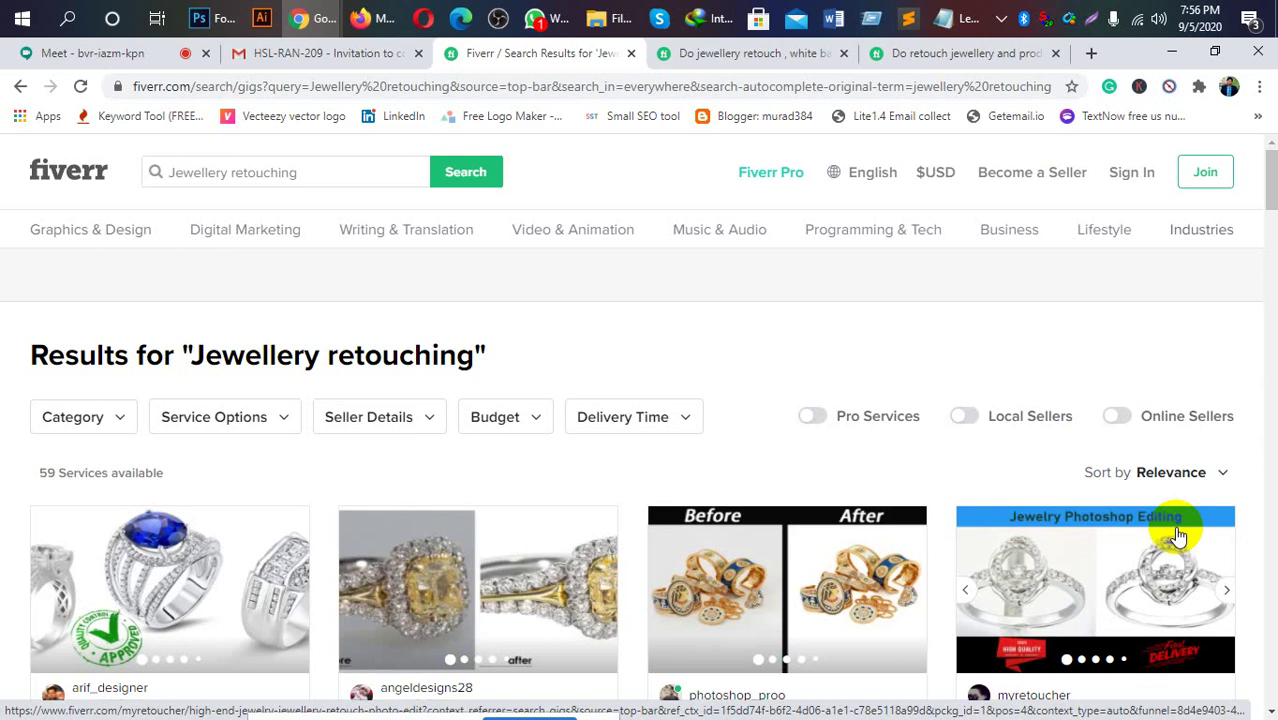
Open ugnepouwell's 'photograph and retouch any jewellery or accessory' Pro gig in a new tab.
scroll(1178, 537, "down", 1)
scroll(1178, 537, "down", 5)
scroll(1178, 537, "down", 3)
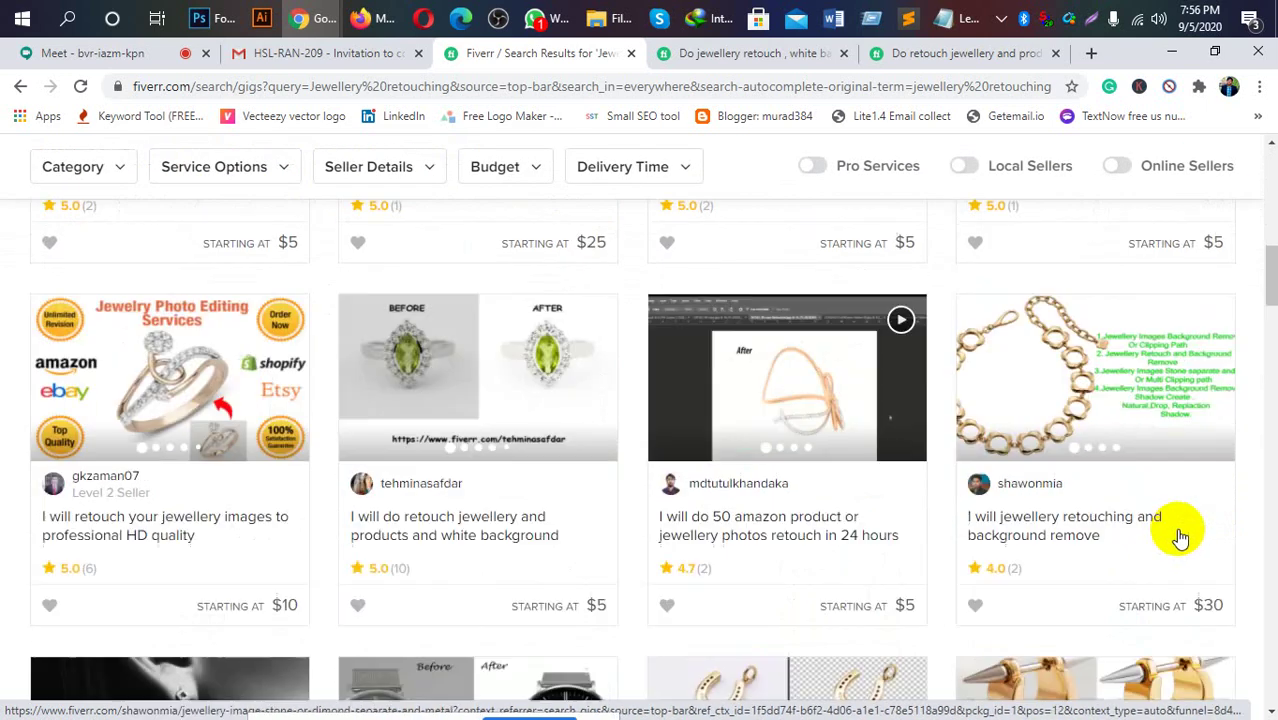
scroll(1180, 537, "down", 1)
scroll(1180, 537, "down", 4)
scroll(1180, 537, "down", 1)
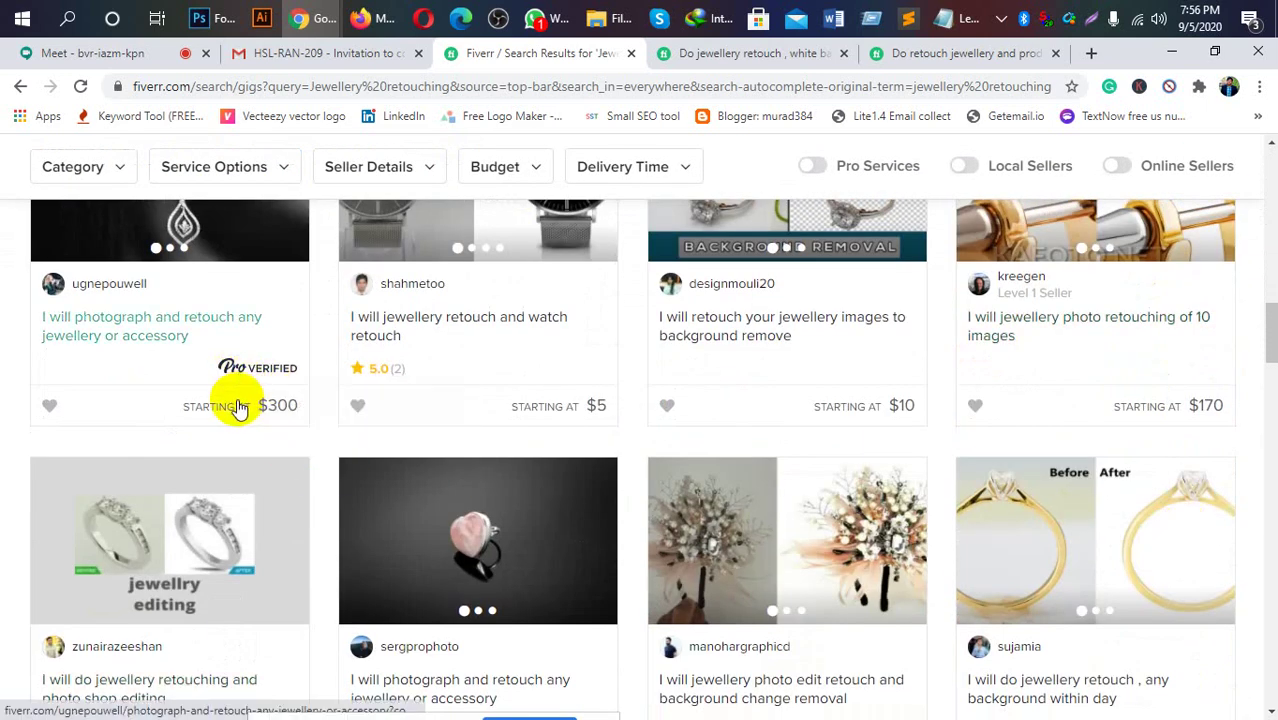
right_click(150, 333)
left_click(178, 341)
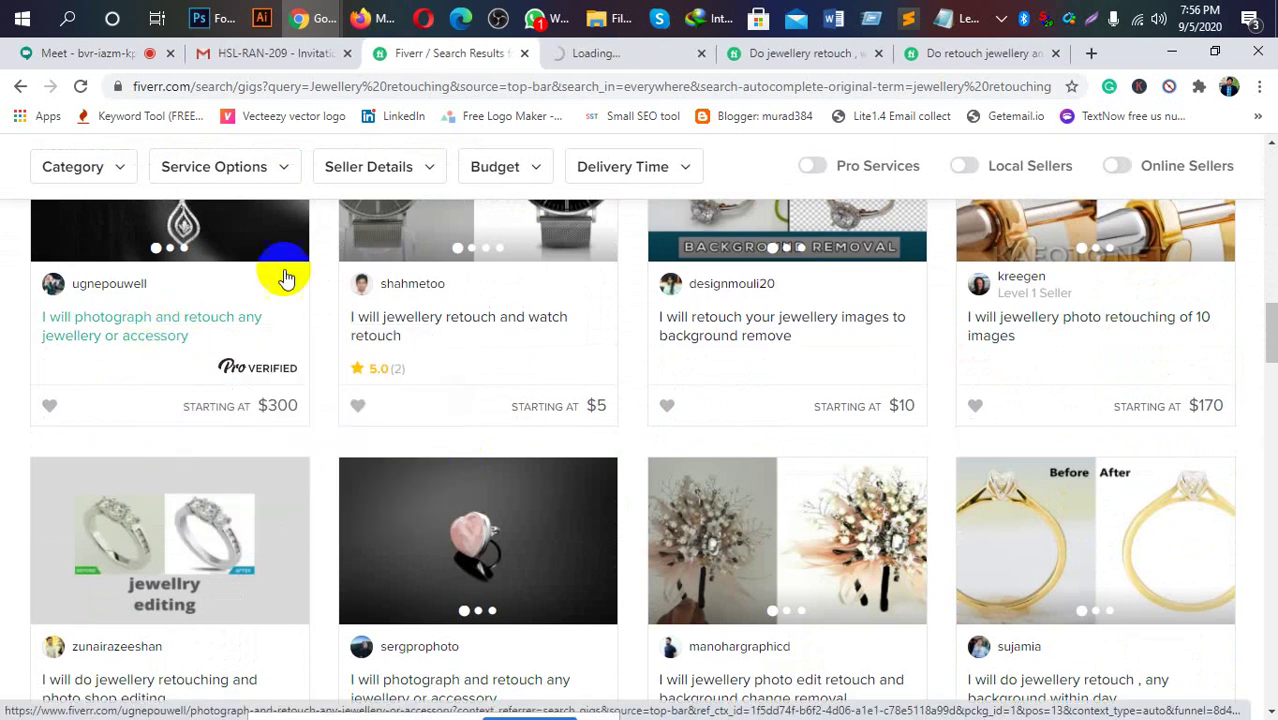
View the Pro photograph-and-retouch gig and advance its gallery to the gold-earrings portrait.
left_click(590, 55)
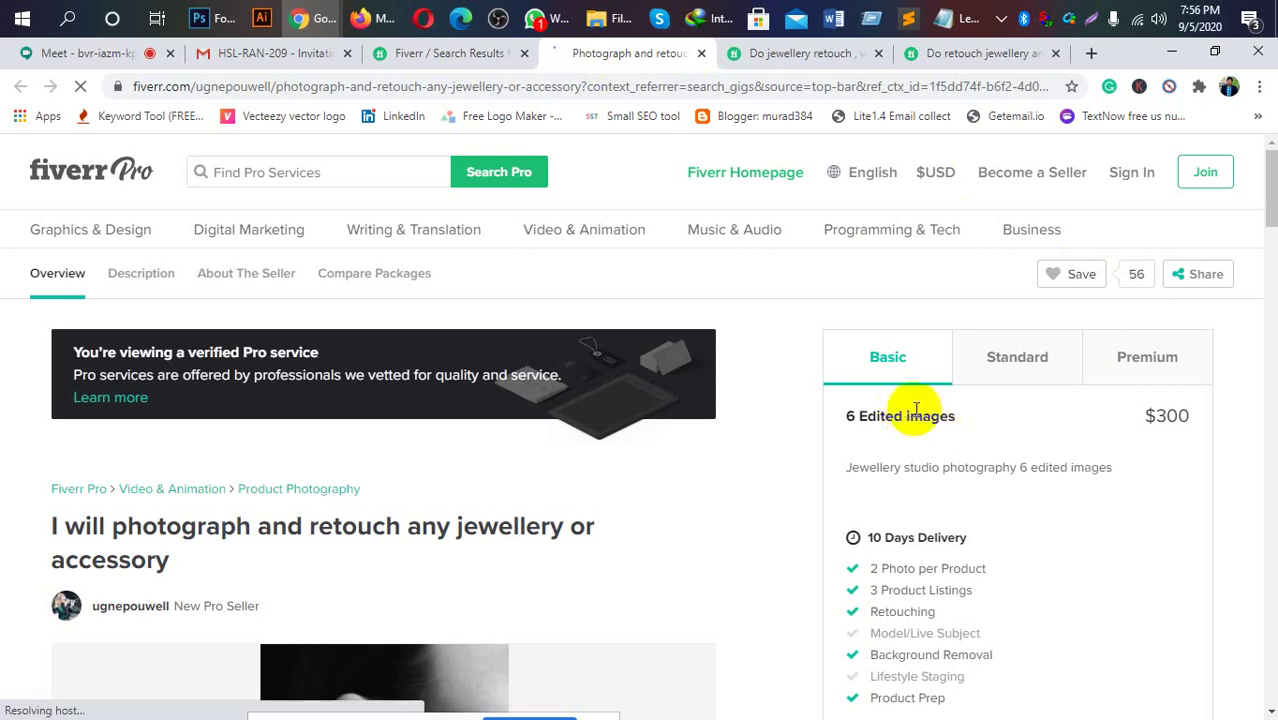
scroll(1170, 458, "down", 3)
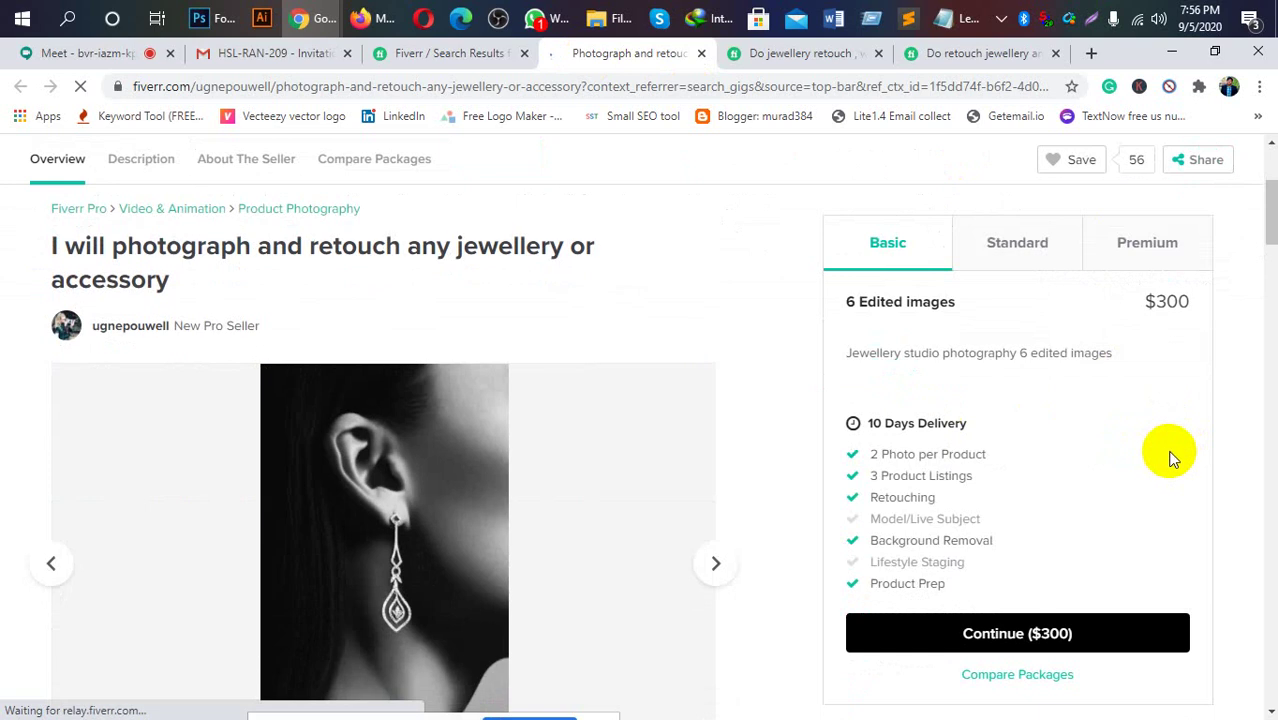
scroll(1170, 458, "up", 1)
scroll(1170, 458, "up", 1)
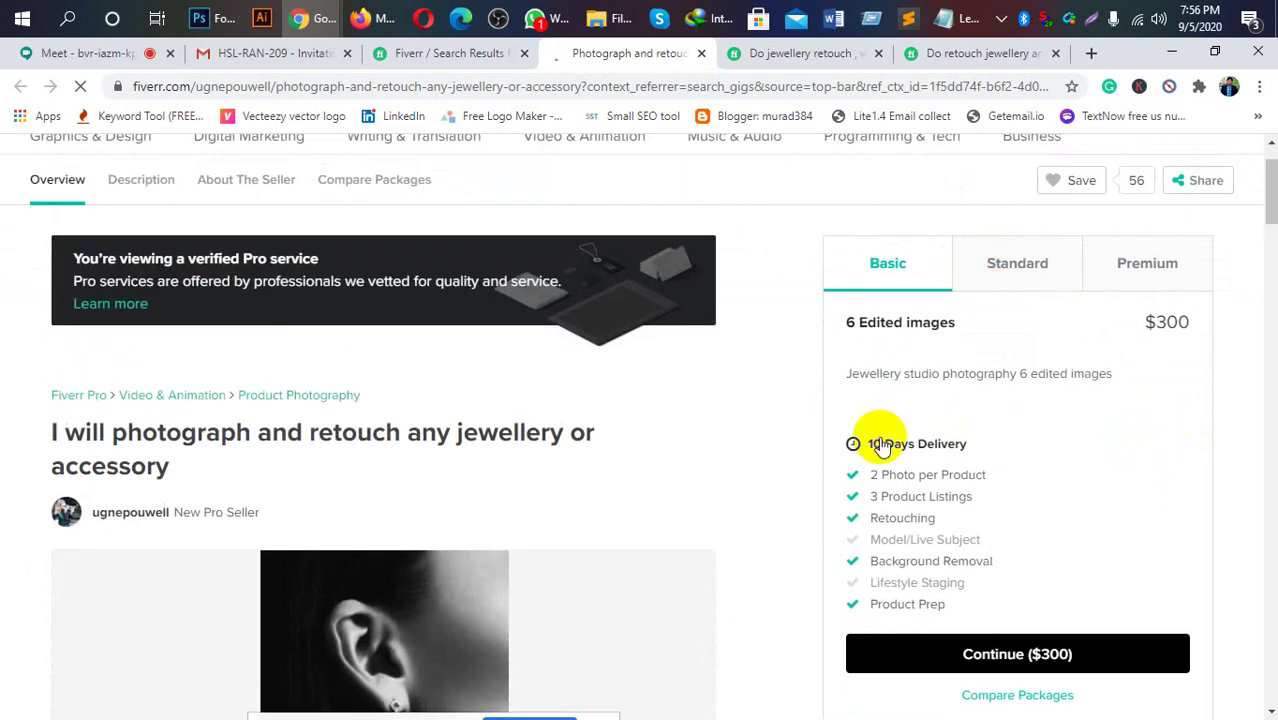
scroll(546, 552, "down", 2)
scroll(450, 560, "down", 1)
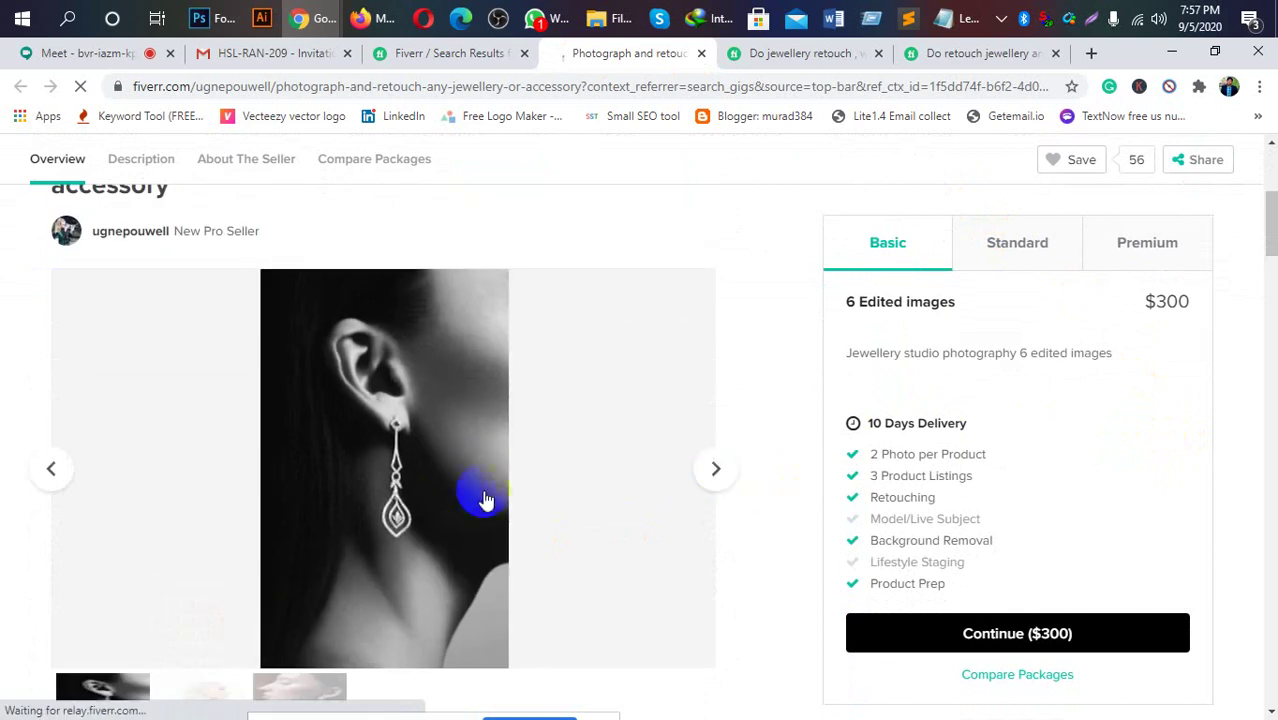
left_click_drag(479, 500, 397, 426)
left_click(710, 480)
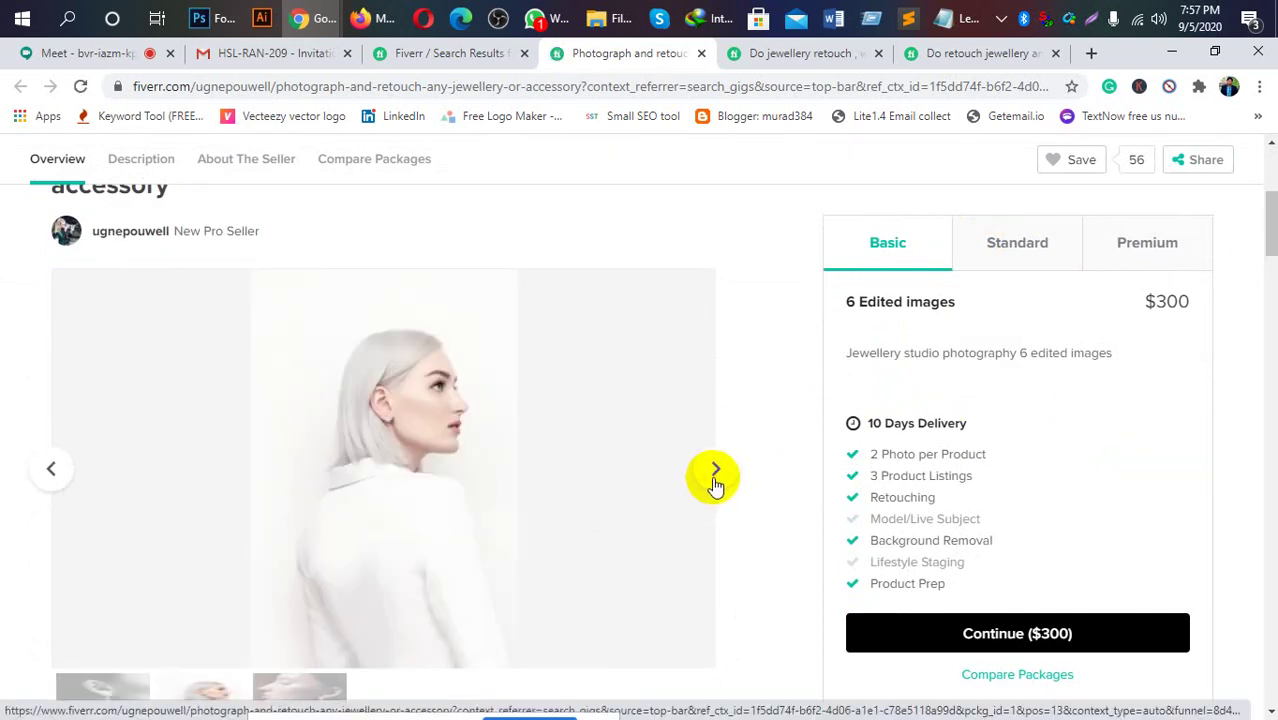
scroll(722, 483, "down", 1)
scroll(724, 483, "up", 1)
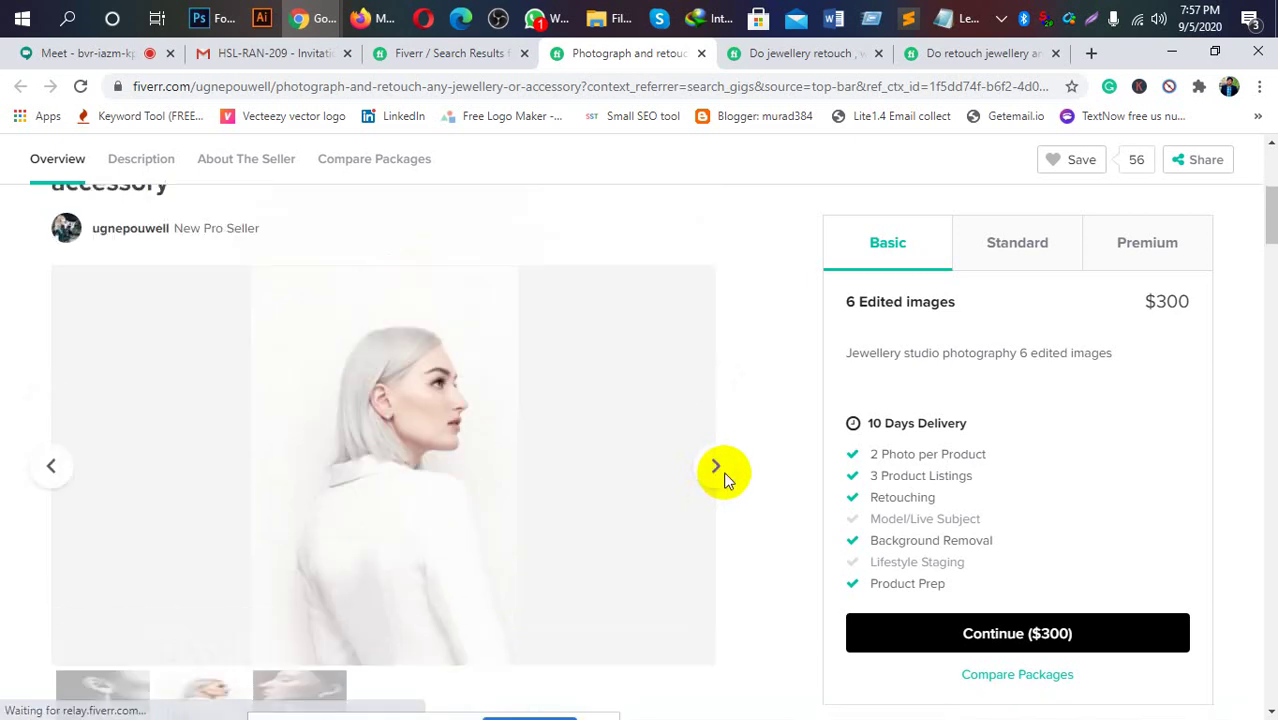
left_click(716, 474)
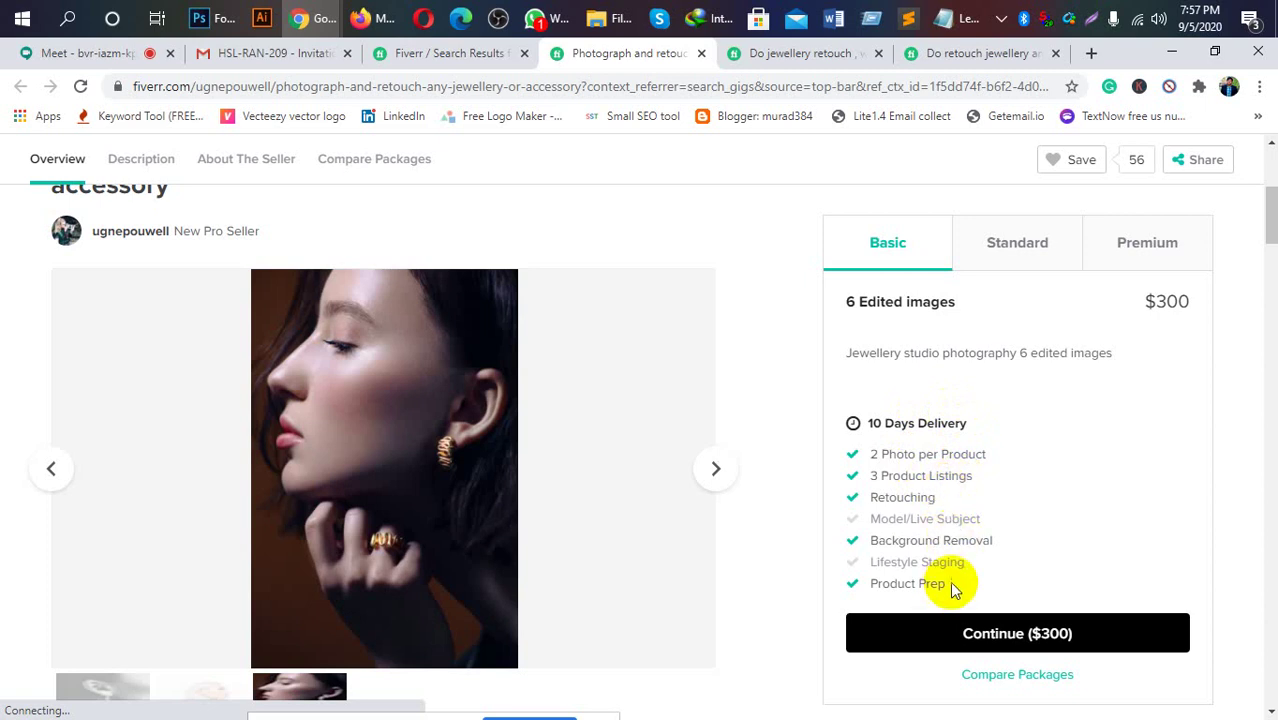
Compare the Standard package, then Premium ($1,350, 21 images with model), and scroll to About The Seller.
left_click(1017, 250)
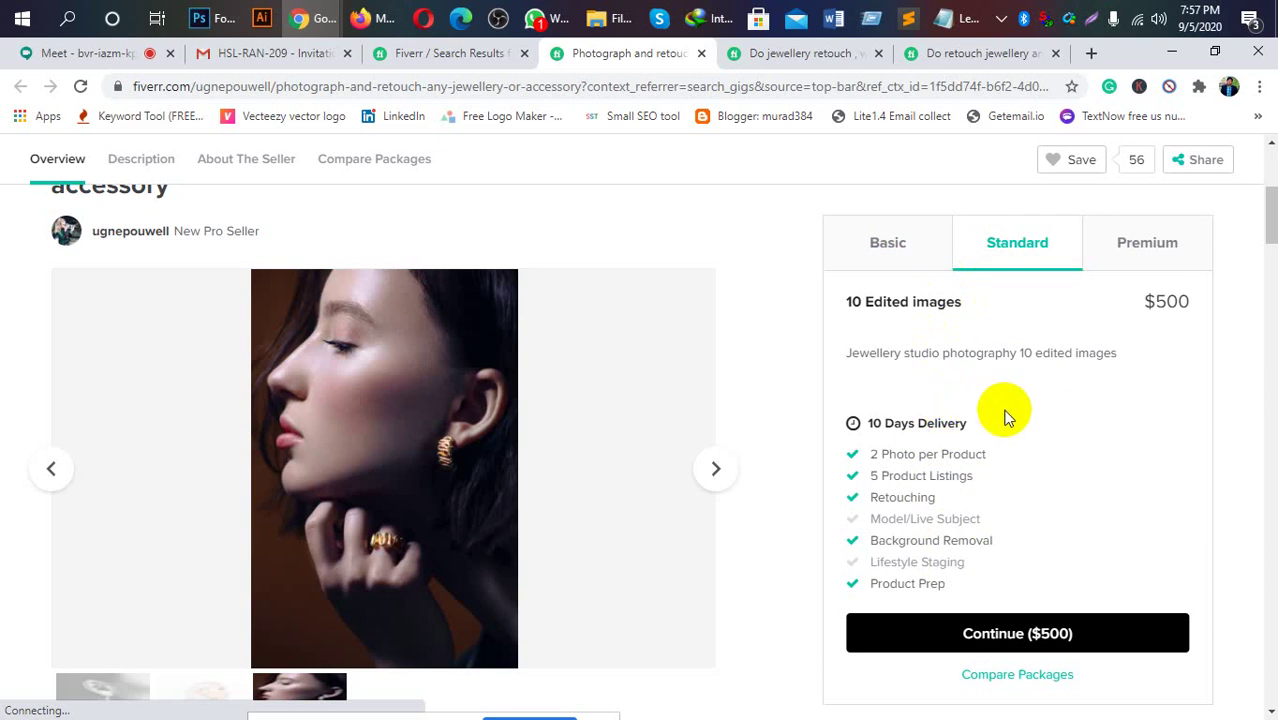
left_click(1152, 248)
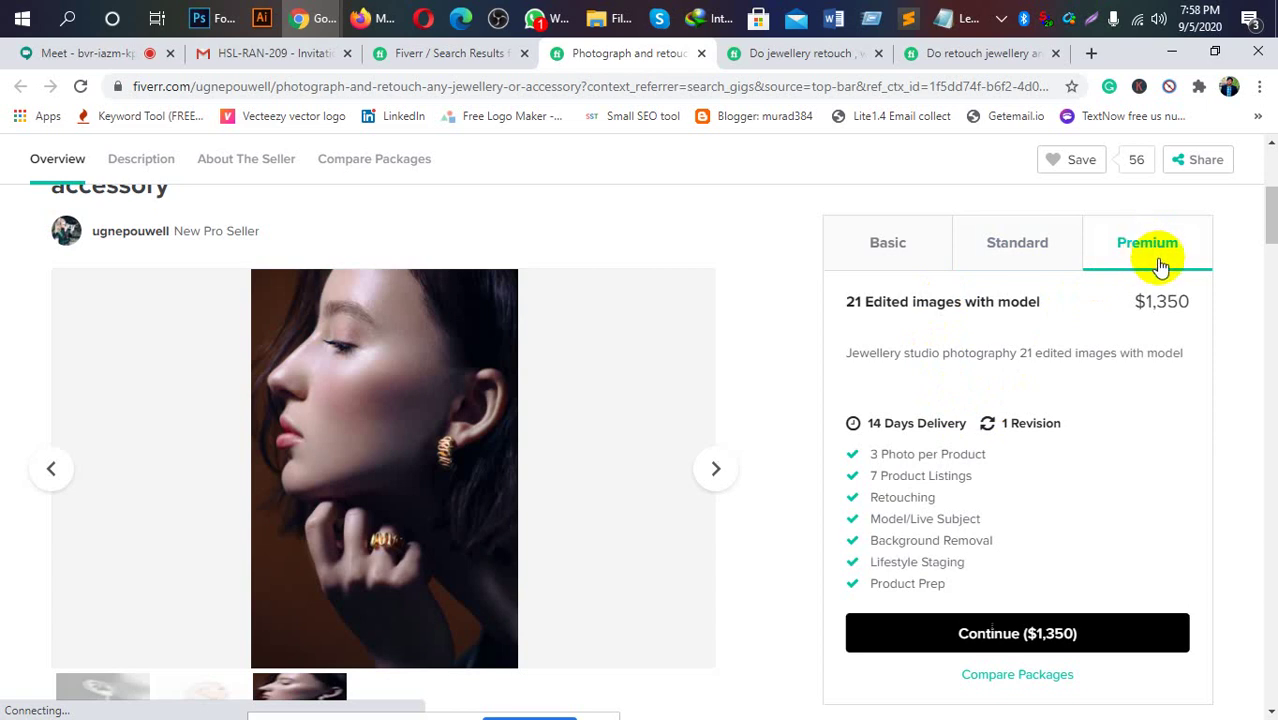
scroll(838, 380, "up", 2)
scroll(838, 380, "up", 1)
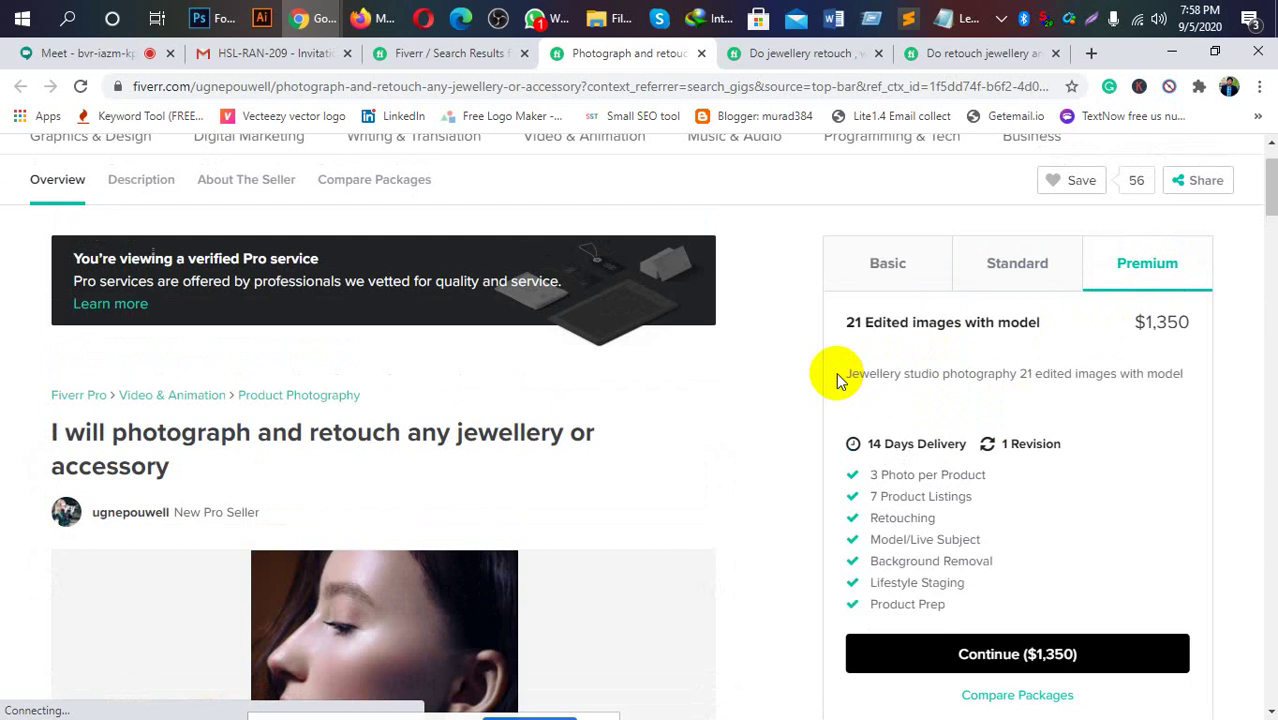
scroll(838, 380, "down", 1)
scroll(838, 380, "down", 1)
scroll(838, 380, "down", 2)
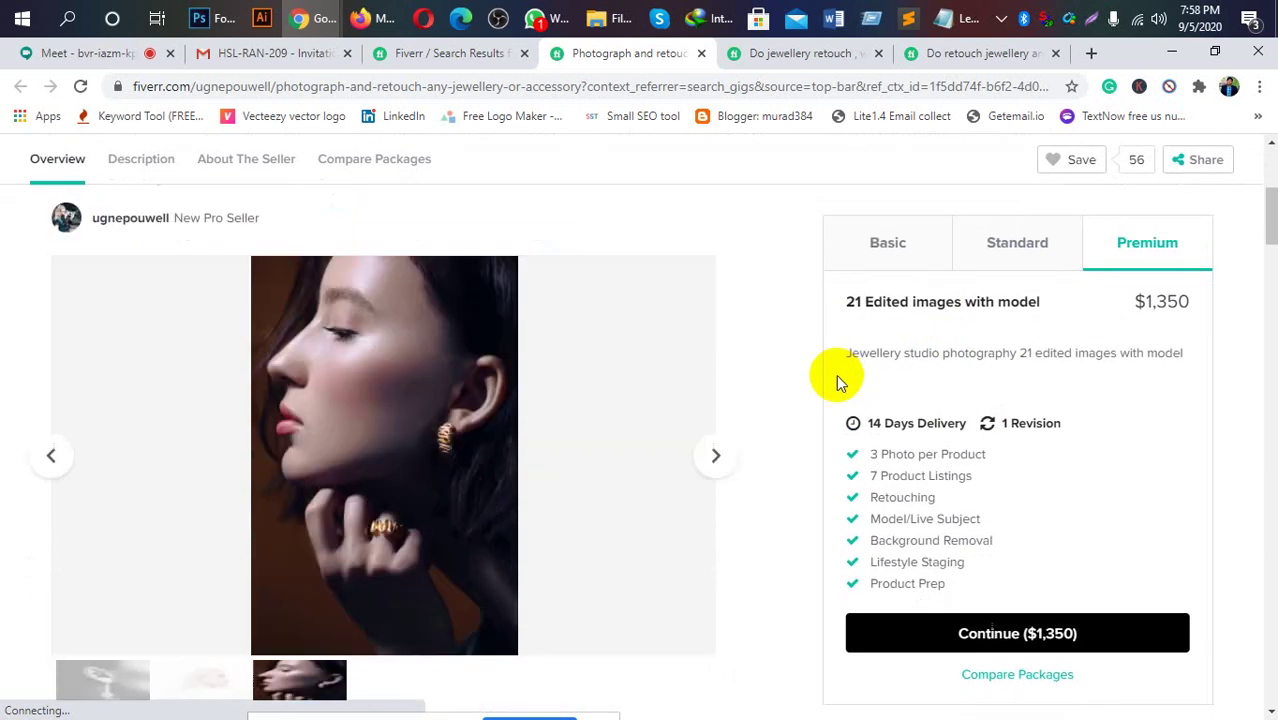
scroll(840, 382, "down", 5)
scroll(842, 383, "down", 3)
scroll(845, 381, "down", 2)
scroll(849, 383, "down", 2)
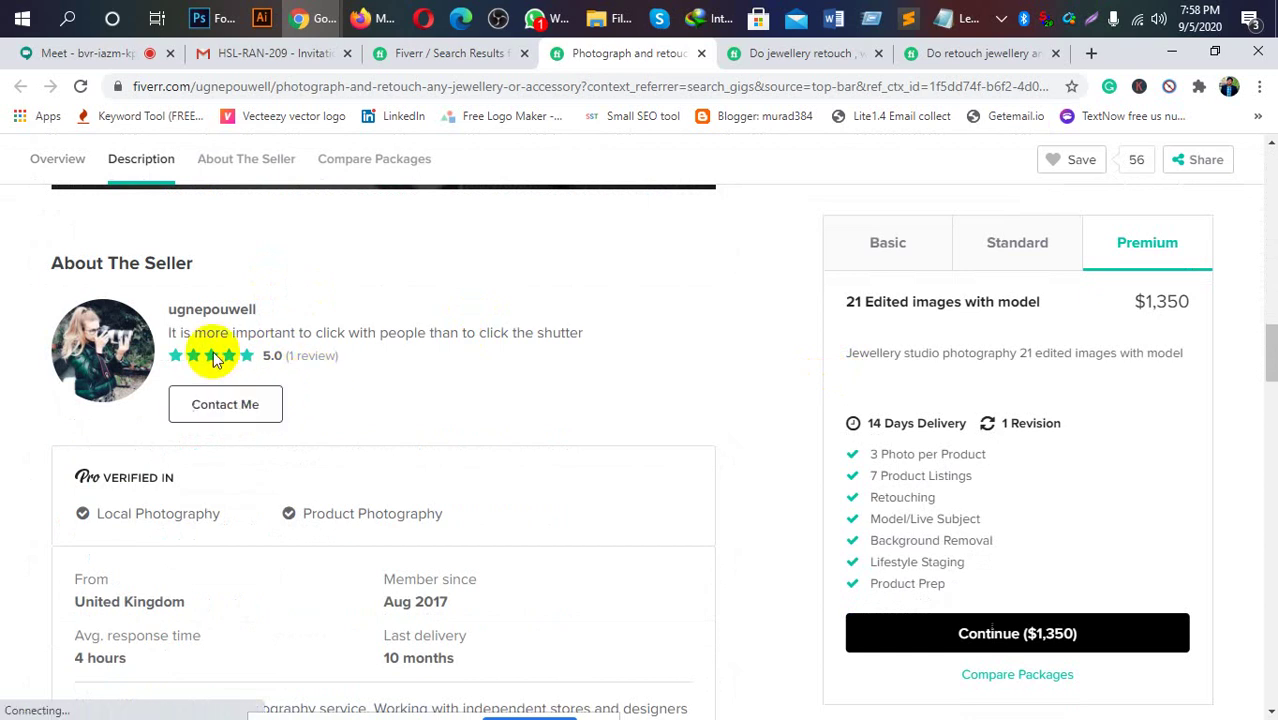
scroll(485, 362, "down", 2)
scroll(485, 362, "down", 3)
scroll(485, 362, "down", 2)
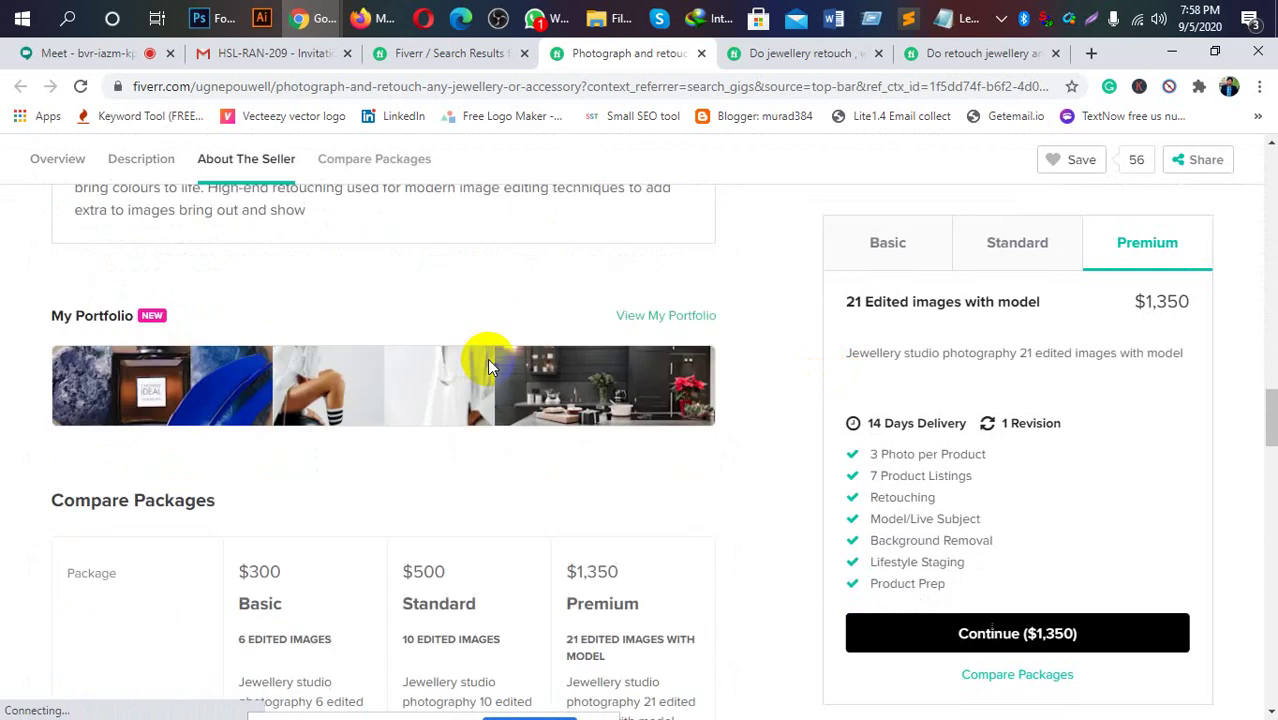
scroll(490, 370, "down", 3)
scroll(490, 370, "down", 4)
scroll(490, 370, "down", 3)
scroll(490, 370, "down", 1)
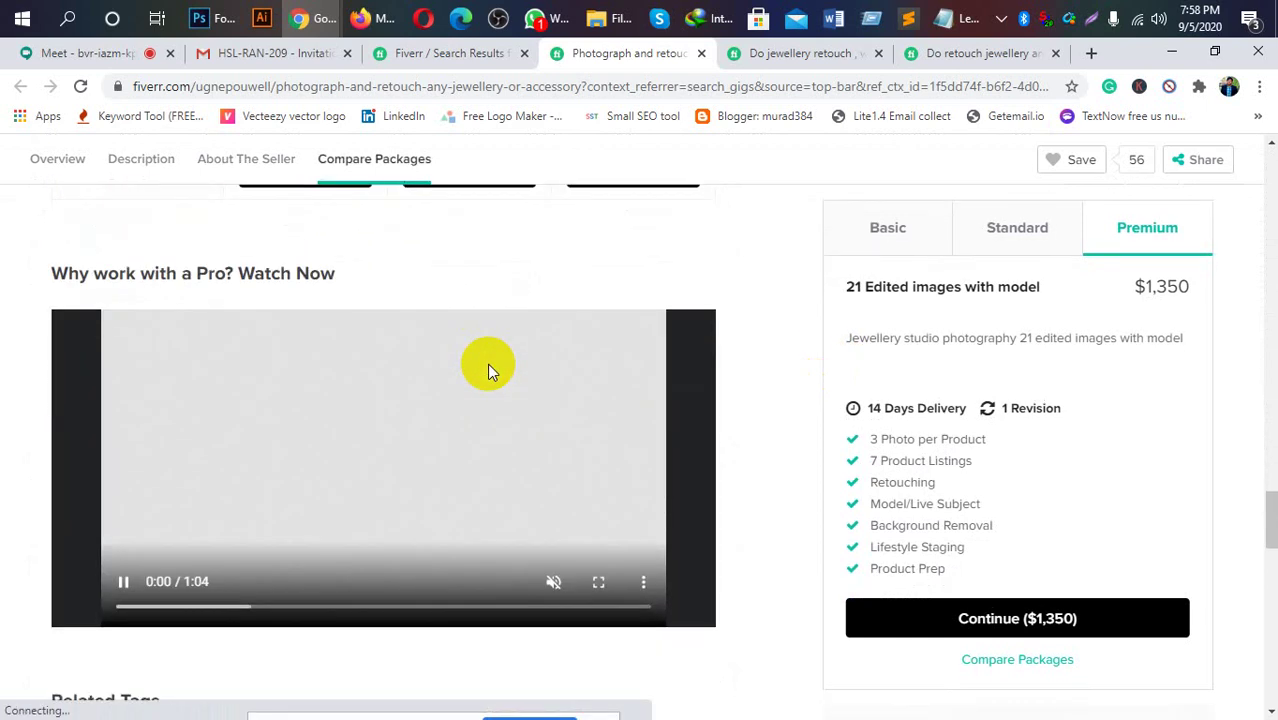
scroll(487, 363, "down", 1)
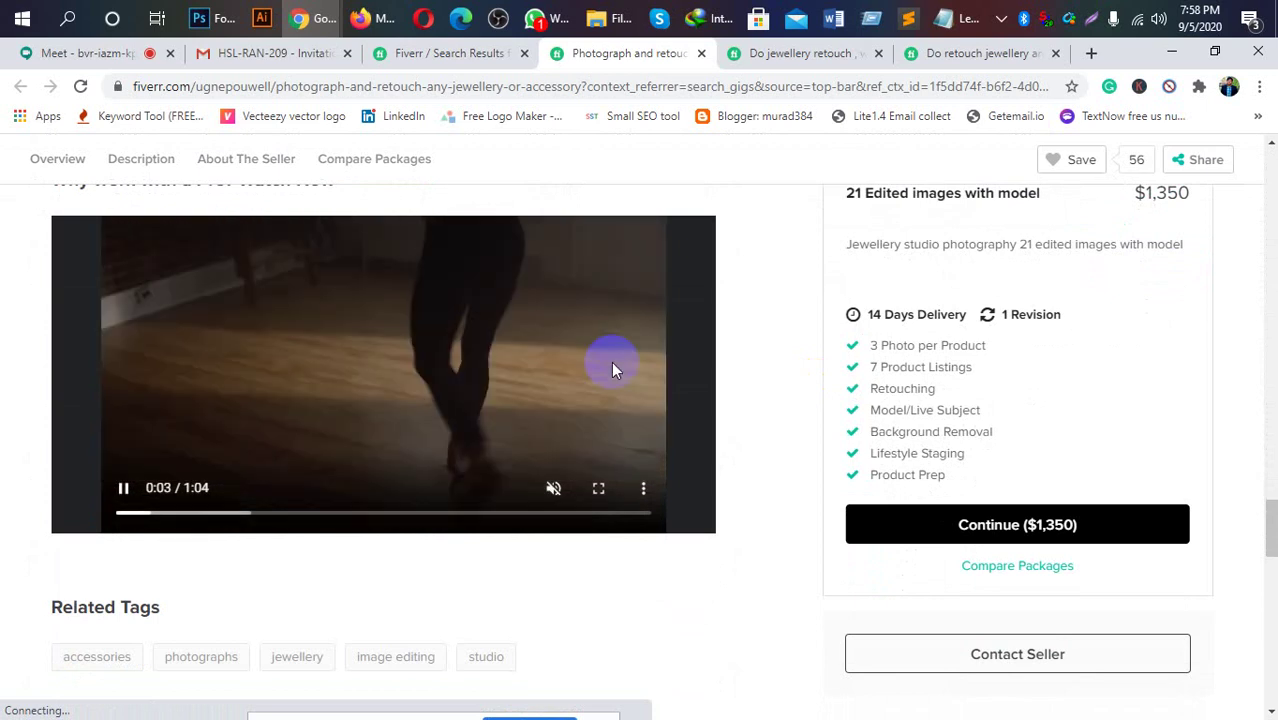
scroll(673, 364, "down", 1)
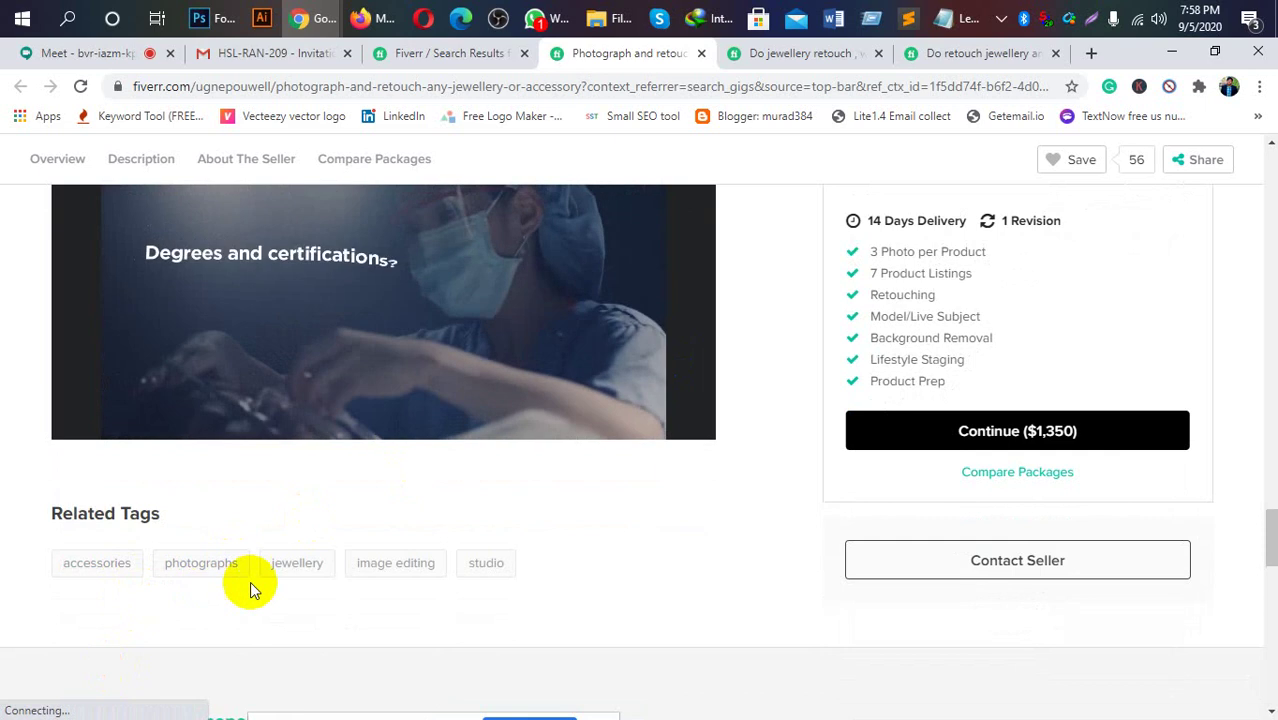
scroll(605, 575, "up", 1)
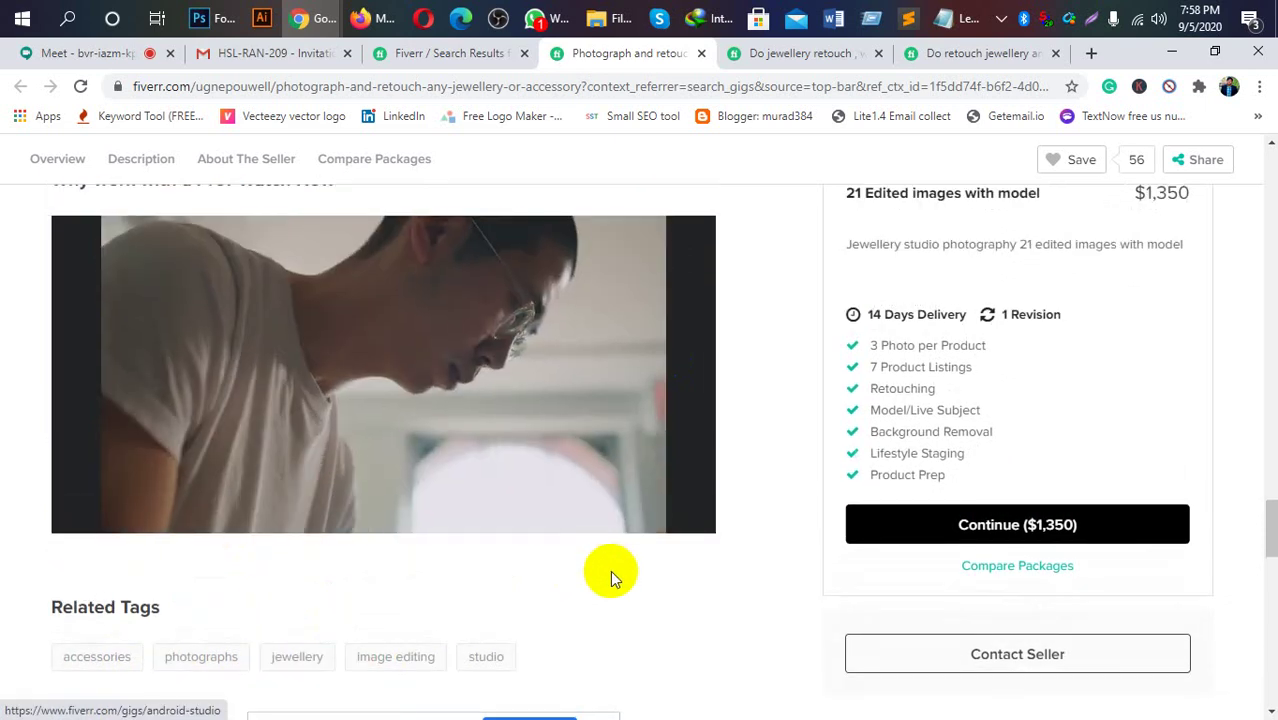
scroll(610, 575, "up", 1)
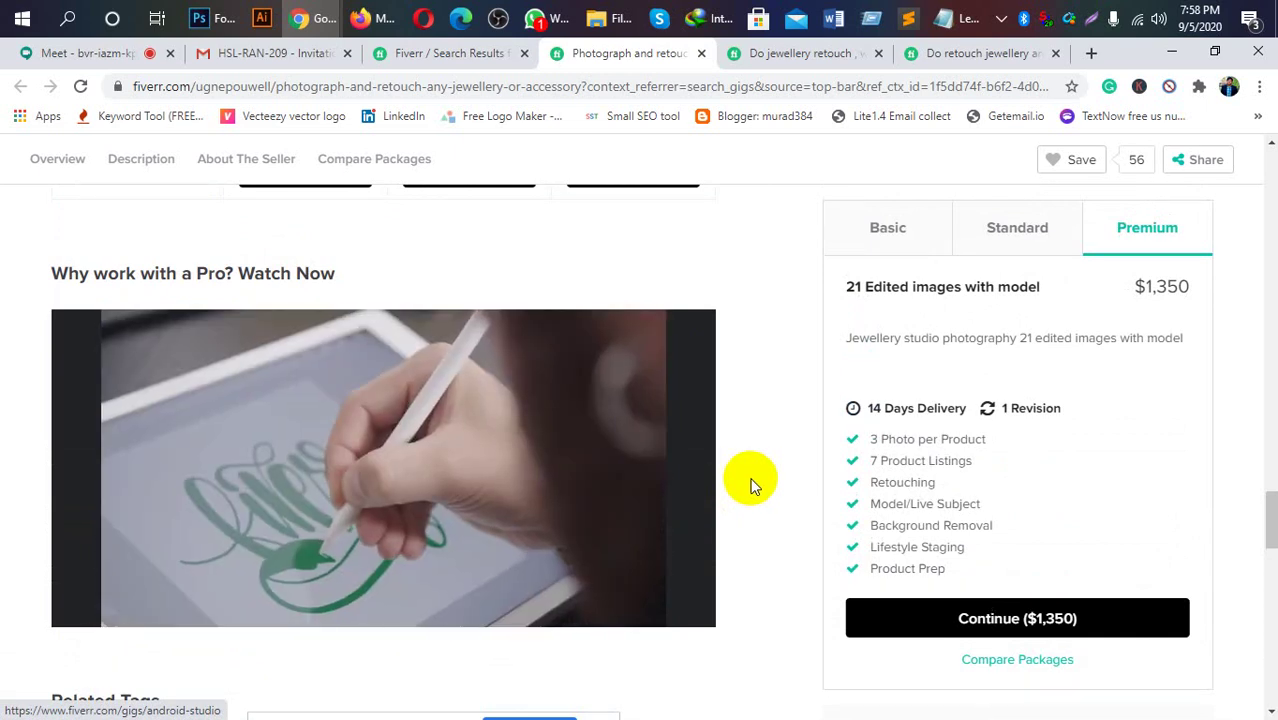
scroll(752, 485, "up", 2)
scroll(752, 483, "up", 4)
scroll(755, 480, "up", 3)
scroll(755, 480, "up", 2)
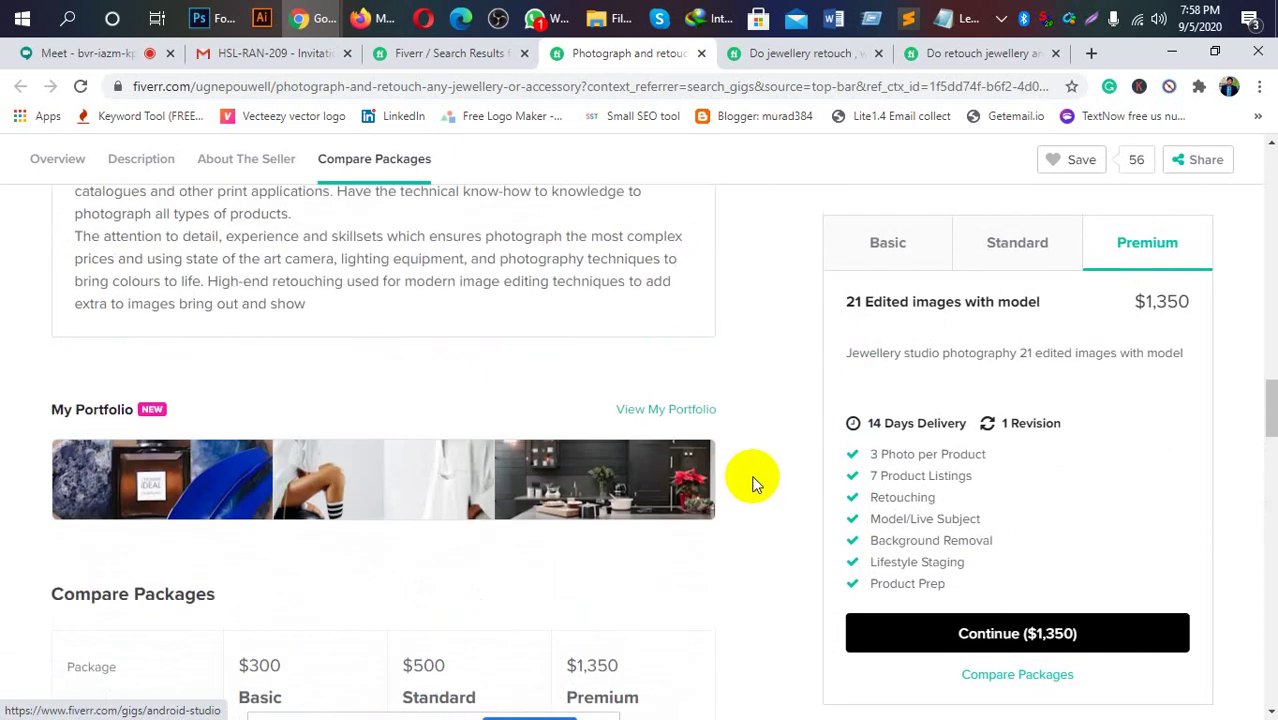
scroll(757, 480, "down", 4)
scroll(757, 475, "down", 3)
scroll(759, 473, "up", 5)
scroll(759, 471, "up", 4)
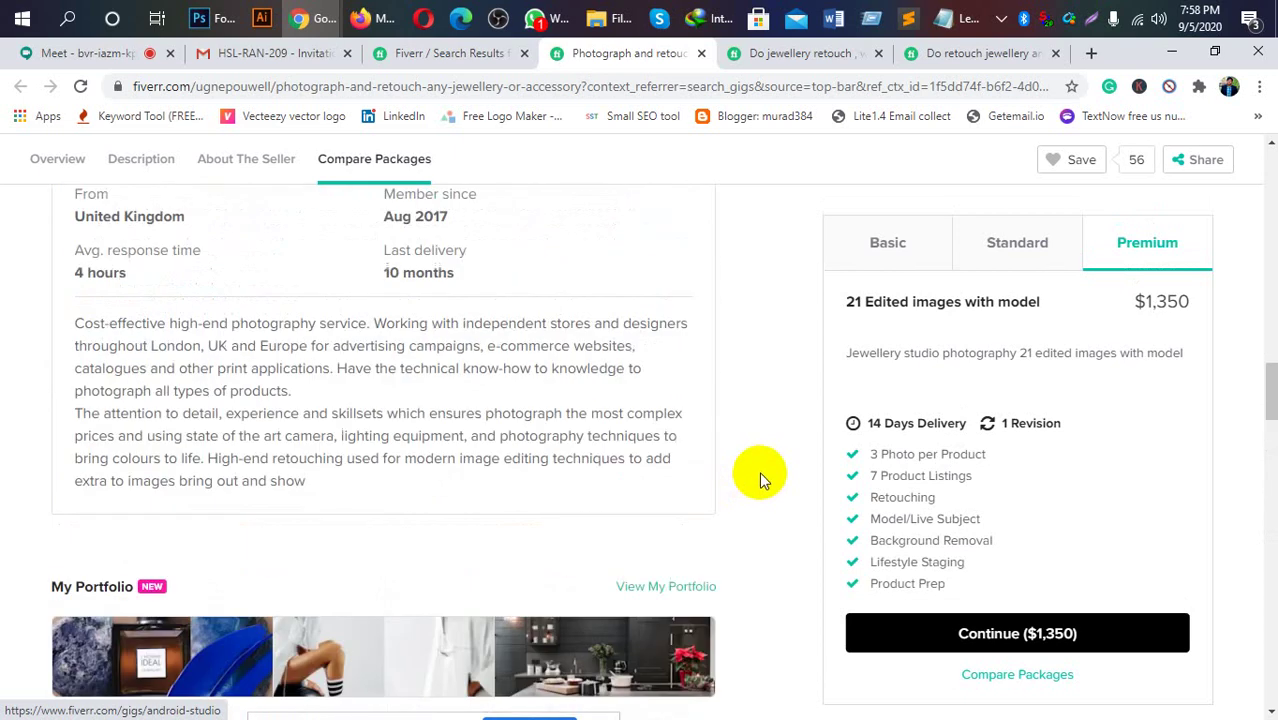
scroll(759, 471, "down", 2)
scroll(759, 471, "down", 1)
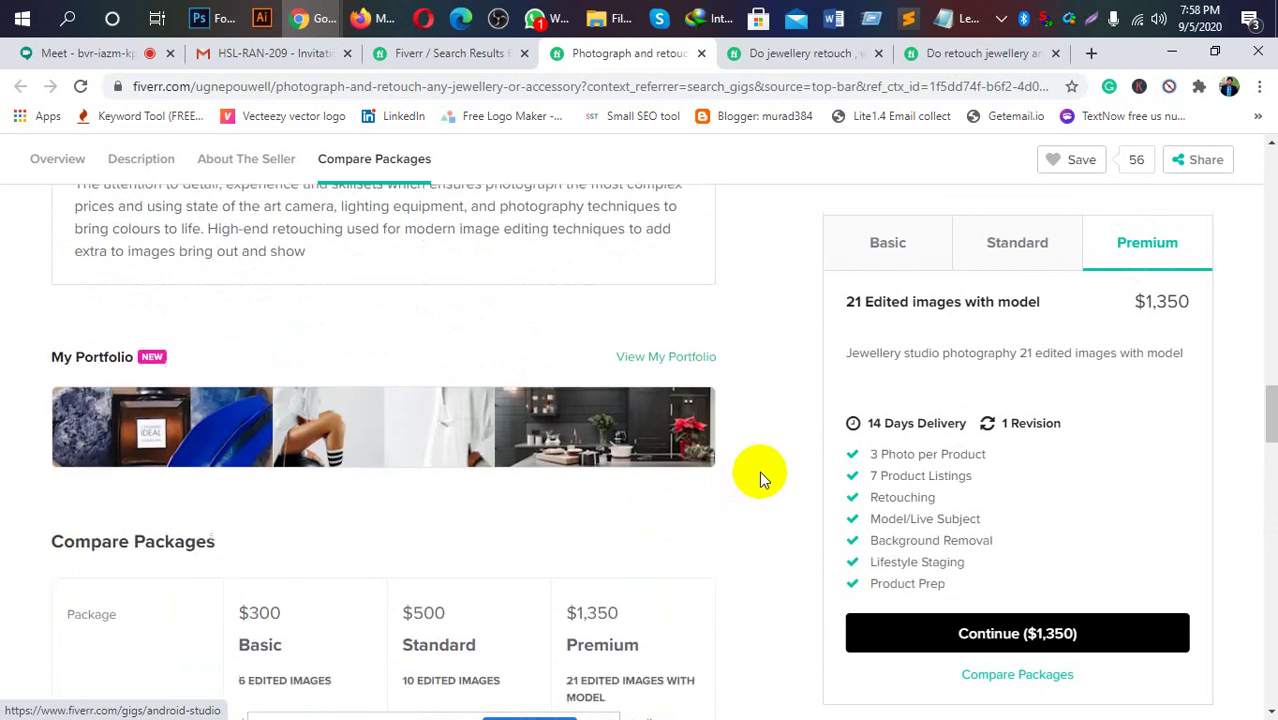
scroll(759, 471, "down", 4)
scroll(759, 473, "down", 5)
scroll(759, 473, "down", 3)
scroll(759, 473, "down", 1)
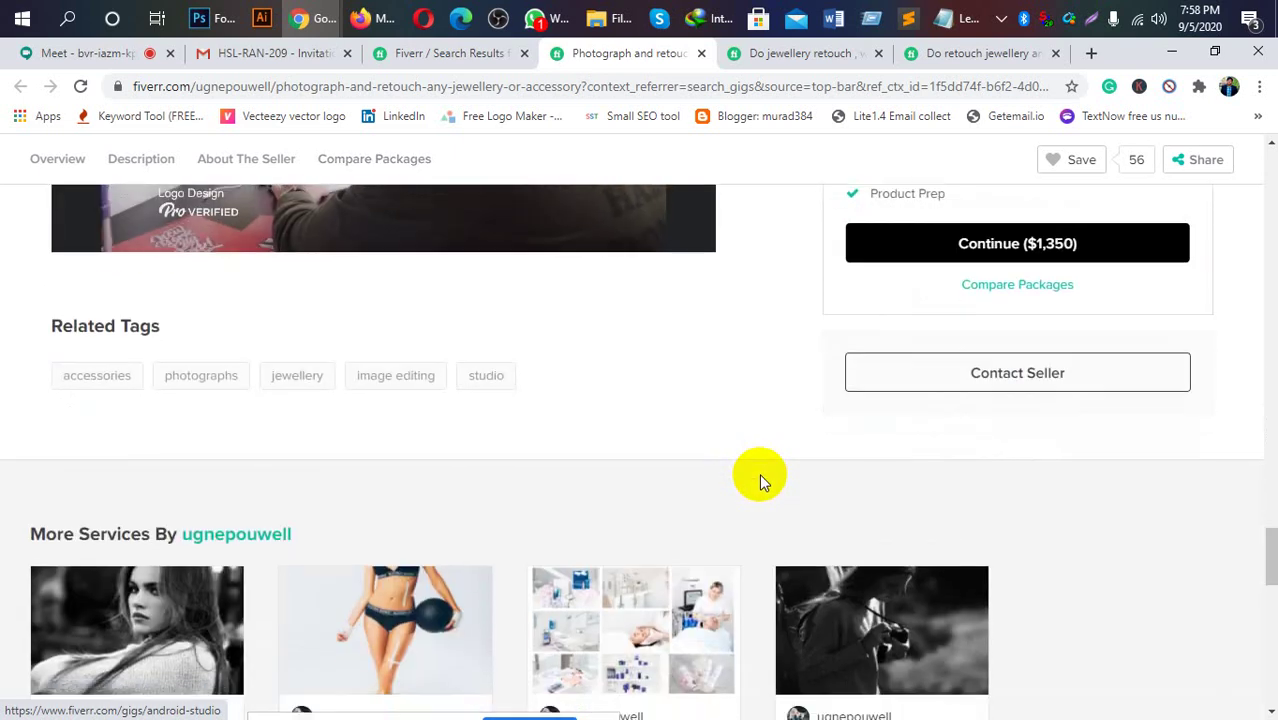
scroll(759, 473, "down", 3)
scroll(759, 474, "down", 1)
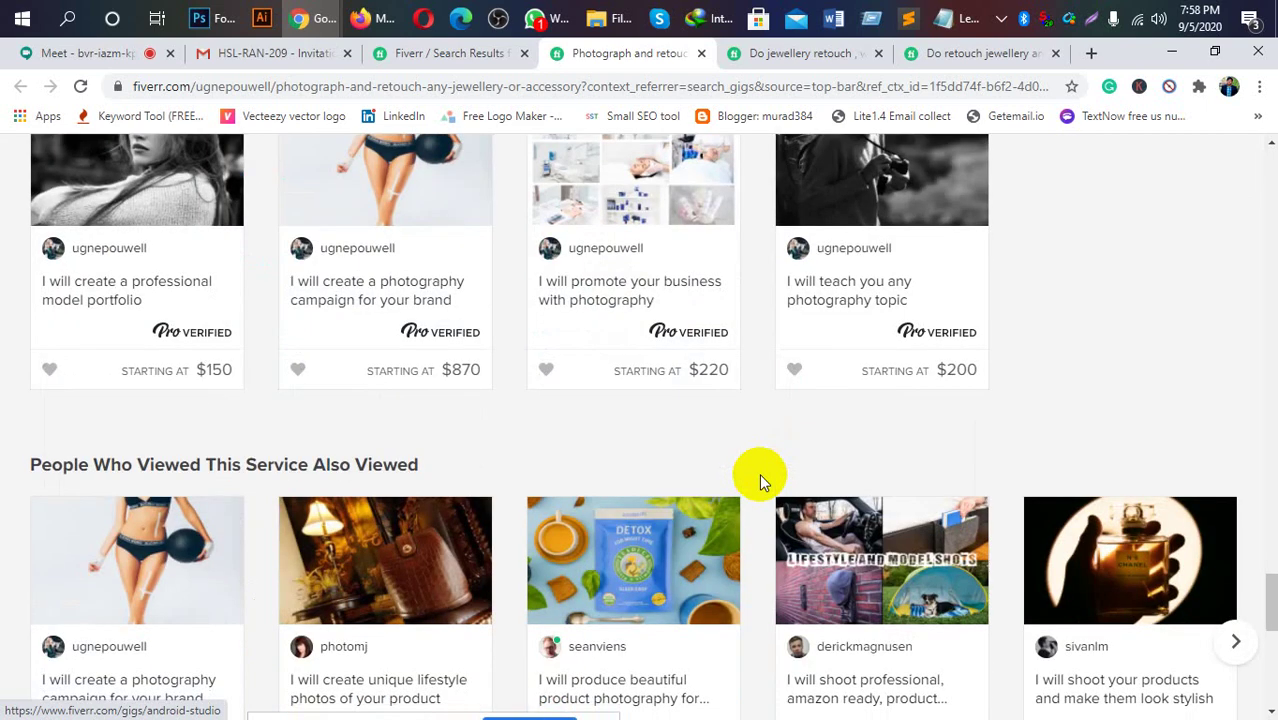
scroll(759, 474, "down", 1)
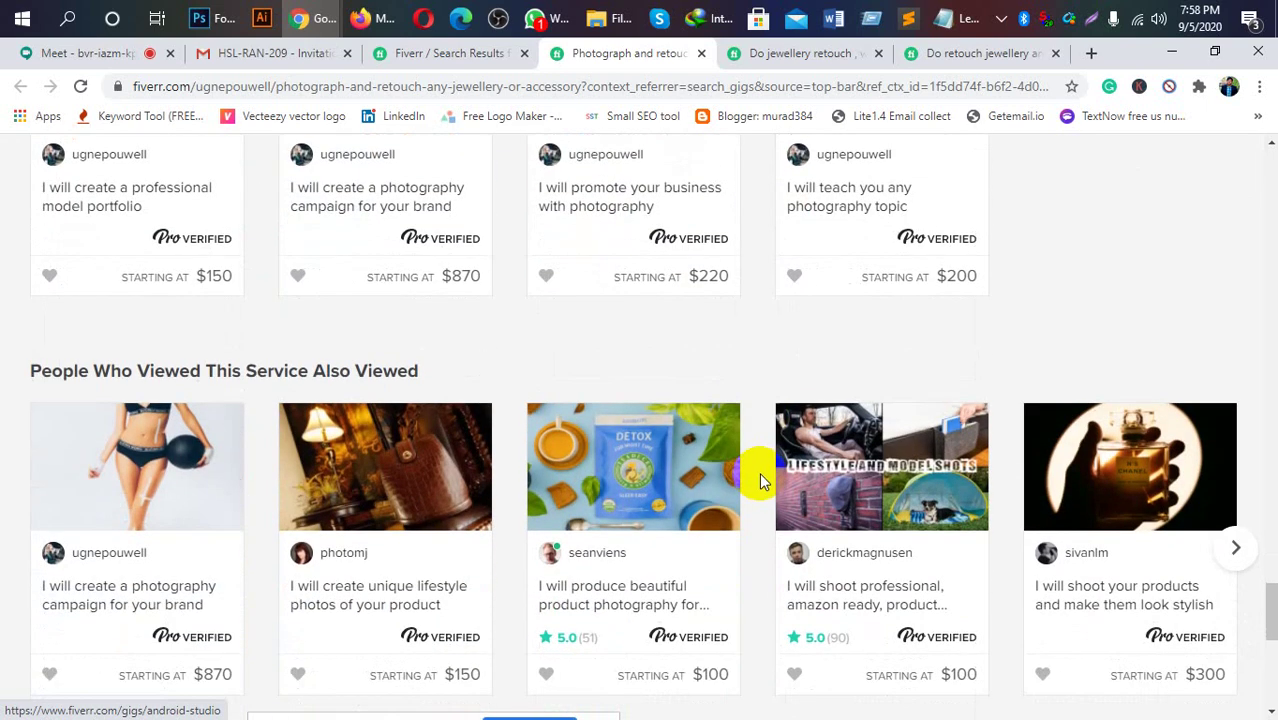
left_click(700, 282)
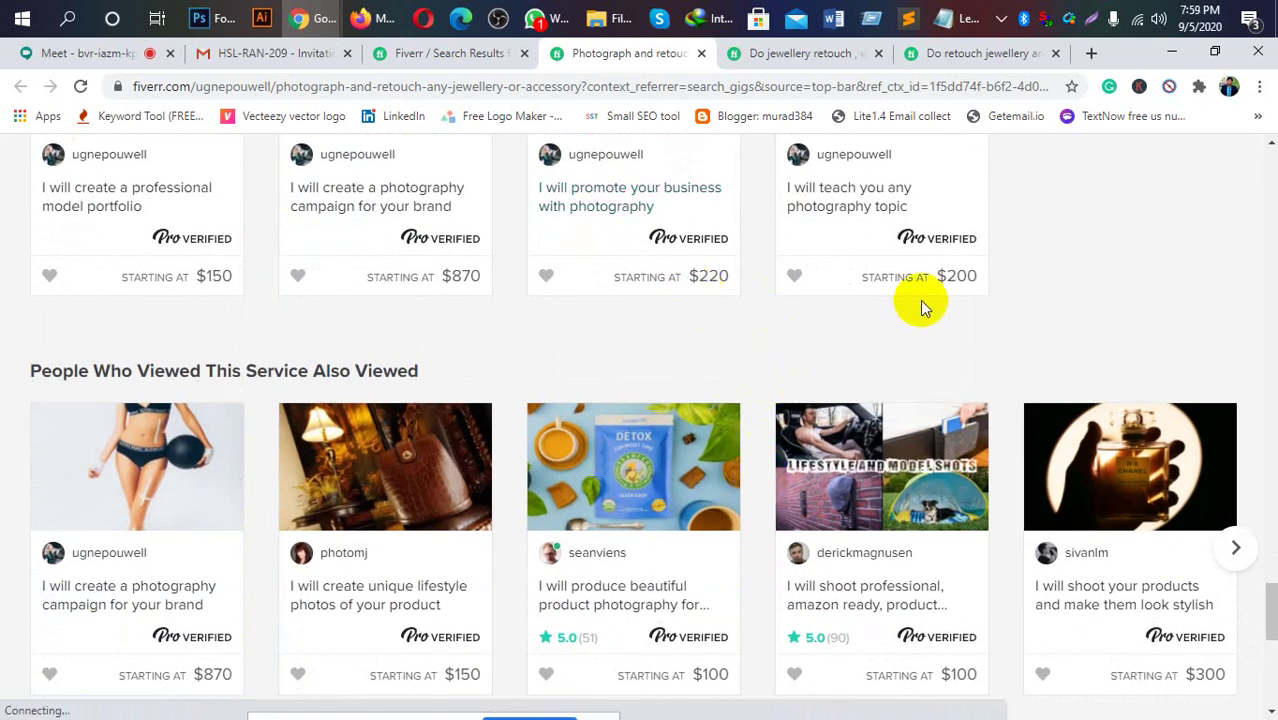
scroll(919, 305, "down", 3)
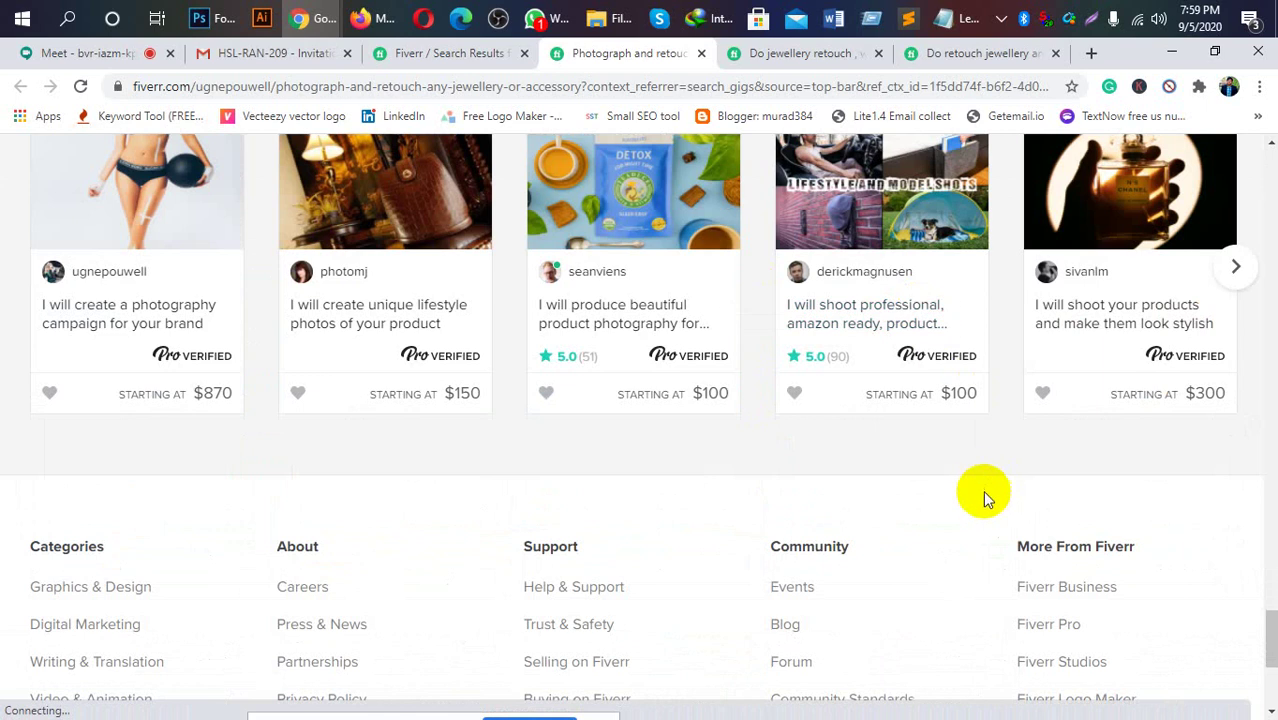
scroll(979, 492, "up", 1)
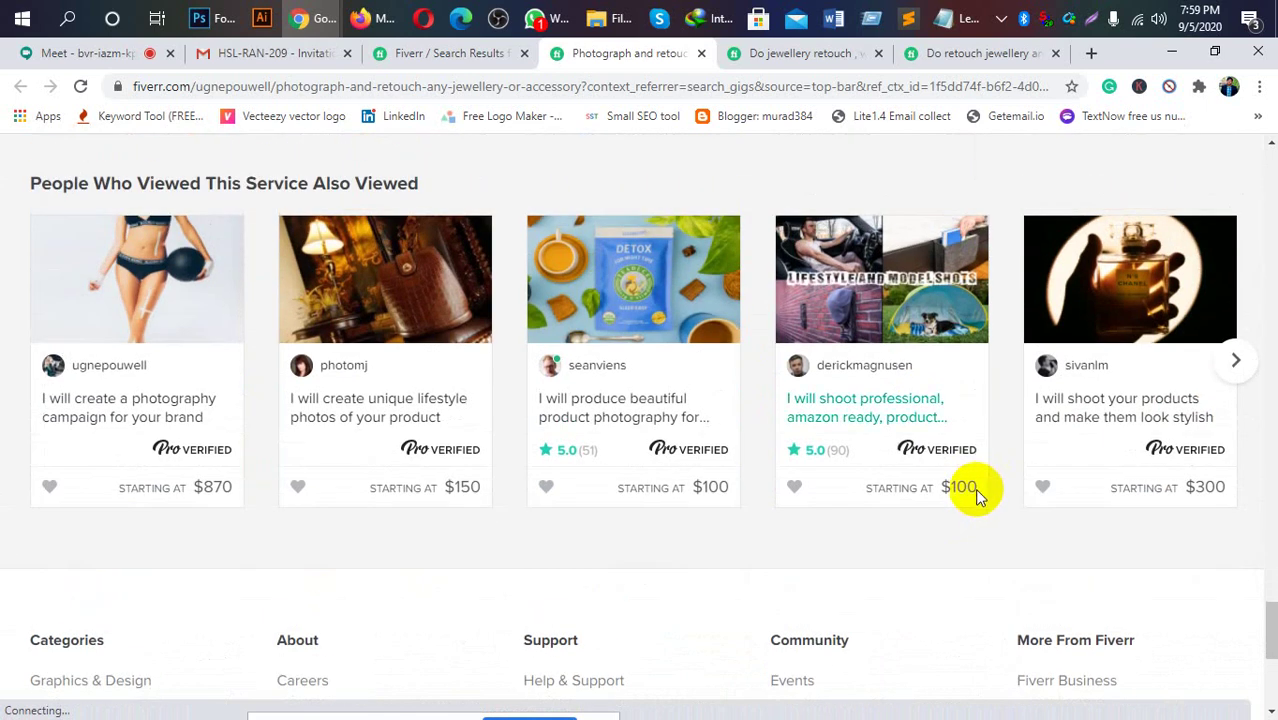
scroll(979, 495, "up", 2)
scroll(979, 495, "up", 3)
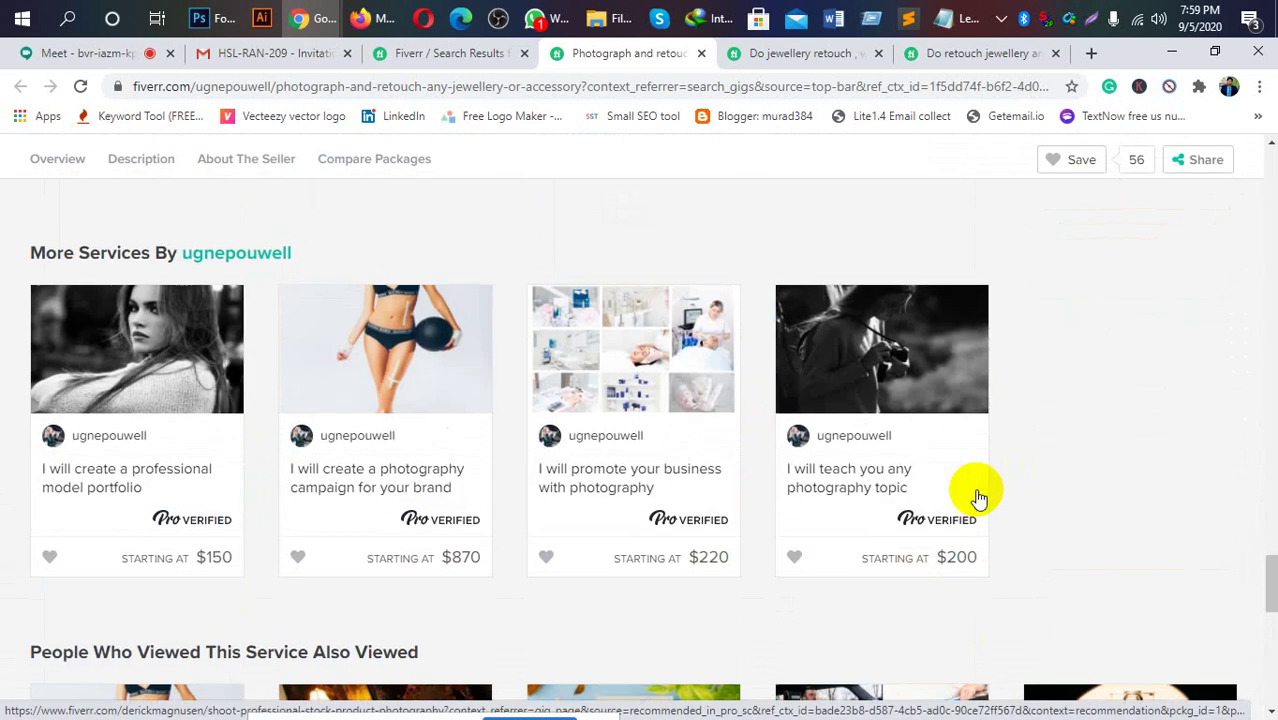
scroll(979, 495, "up", 1)
scroll(979, 495, "up", 3)
scroll(976, 492, "up", 1)
scroll(984, 415, "up", 1)
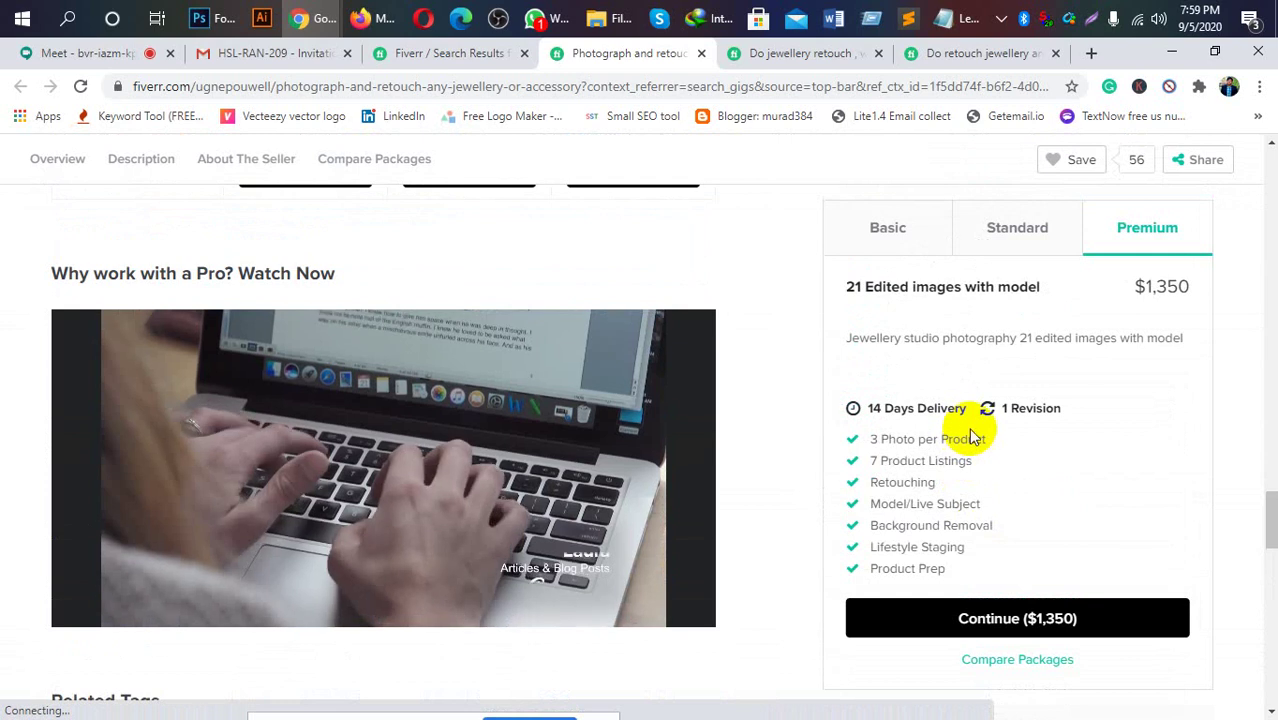
scroll(900, 400, "up", 1)
scroll(783, 343, "up", 2)
scroll(783, 342, "up", 3)
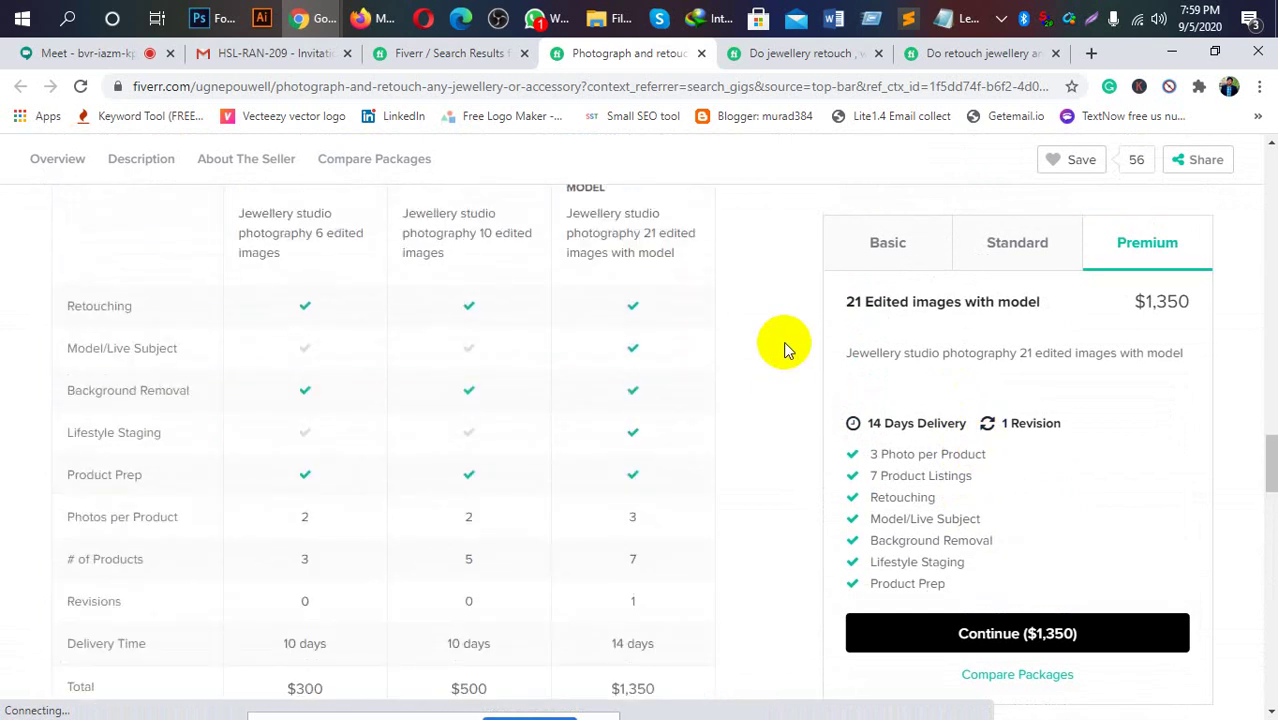
scroll(783, 341, "up", 3)
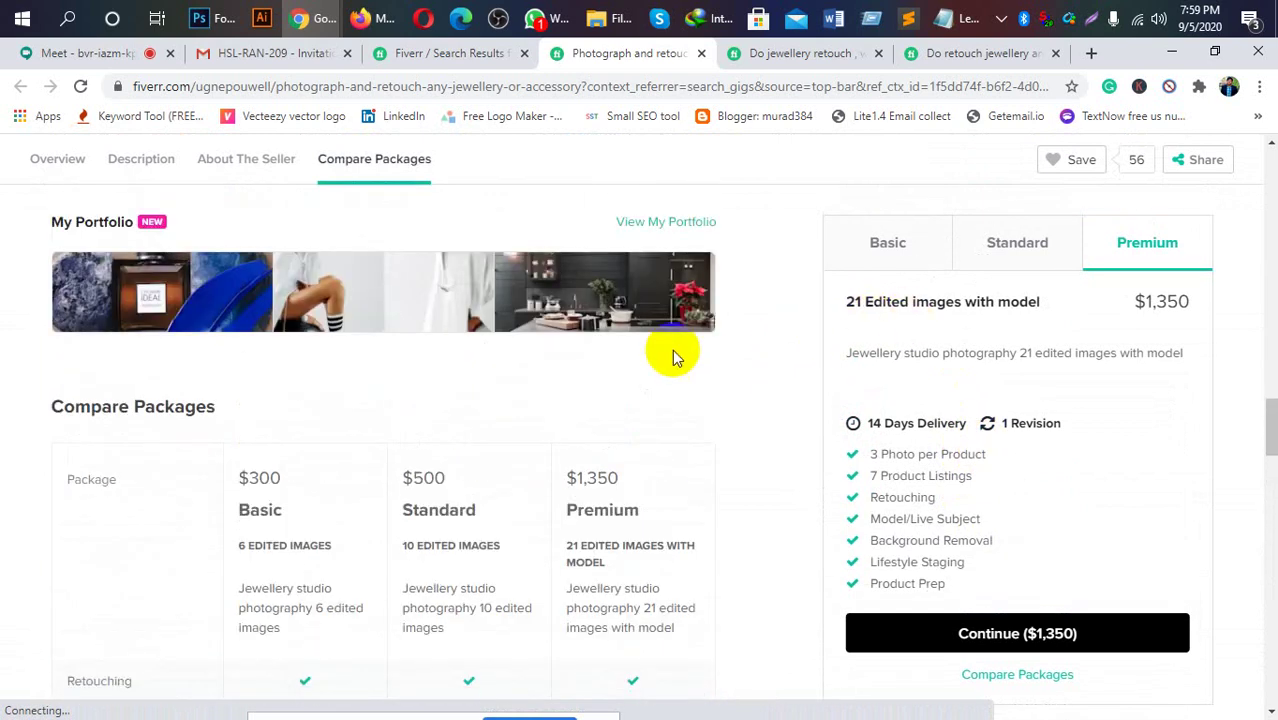
scroll(700, 358, "up", 2)
scroll(724, 360, "up", 3)
scroll(729, 366, "down", 5)
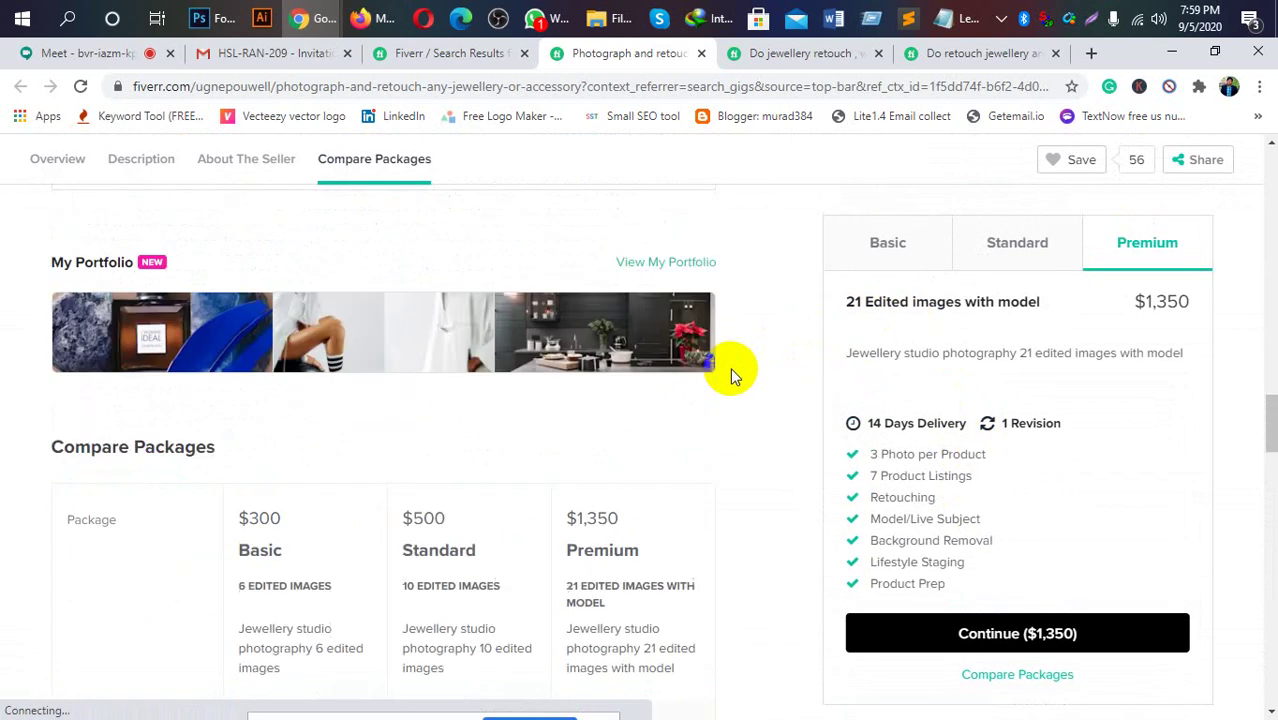
scroll(733, 372, "down", 1)
scroll(733, 372, "down", 2)
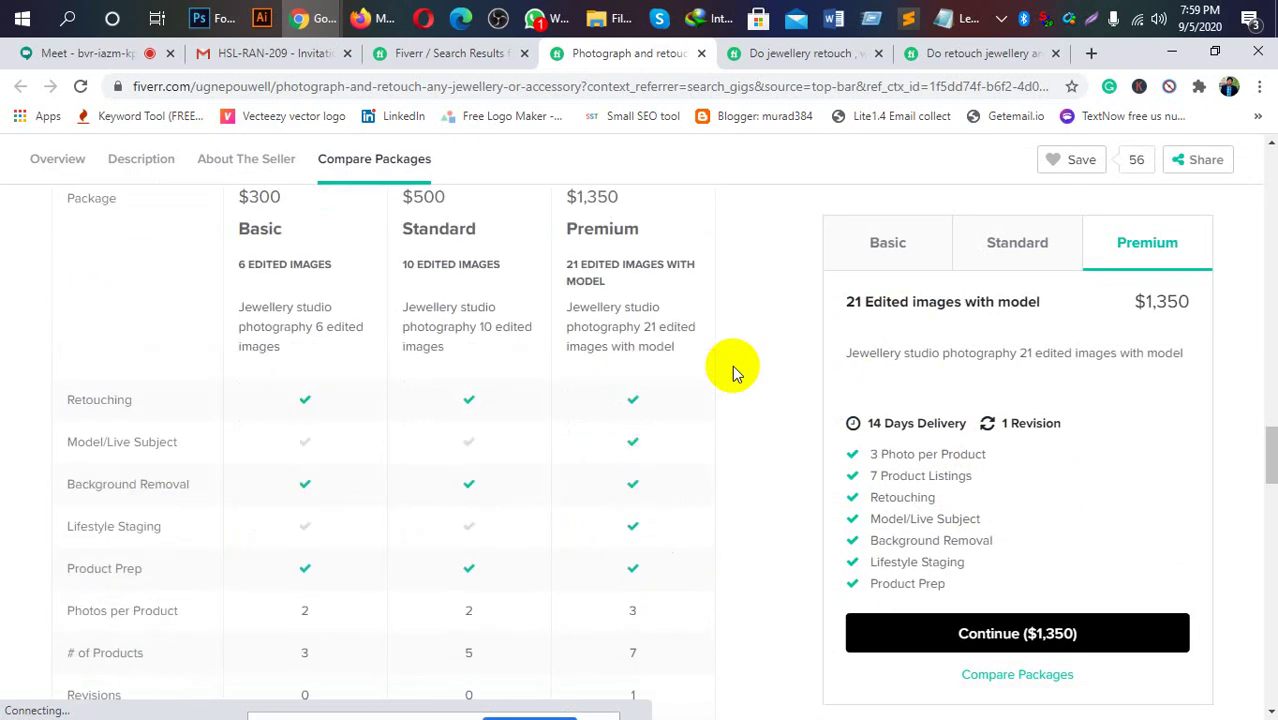
scroll(735, 372, "down", 1)
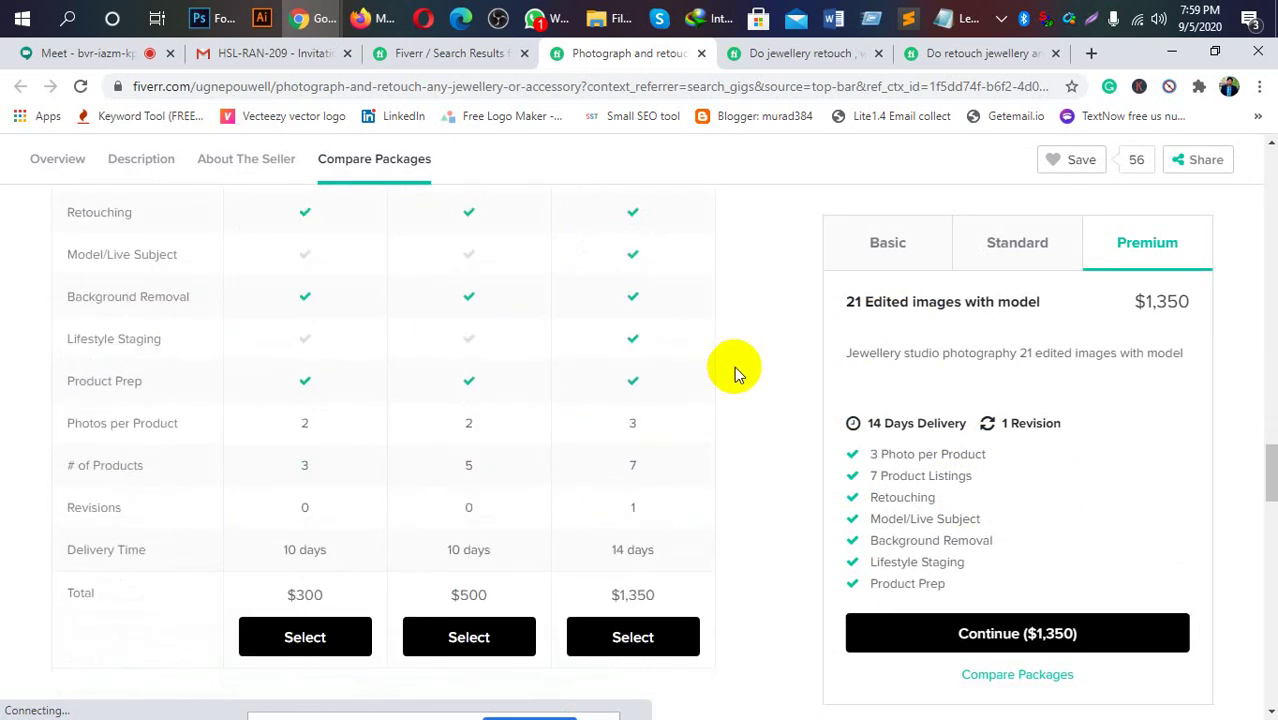
scroll(734, 370, "up", 2)
scroll(734, 370, "up", 3)
scroll(738, 372, "up", 2)
scroll(738, 375, "up", 2)
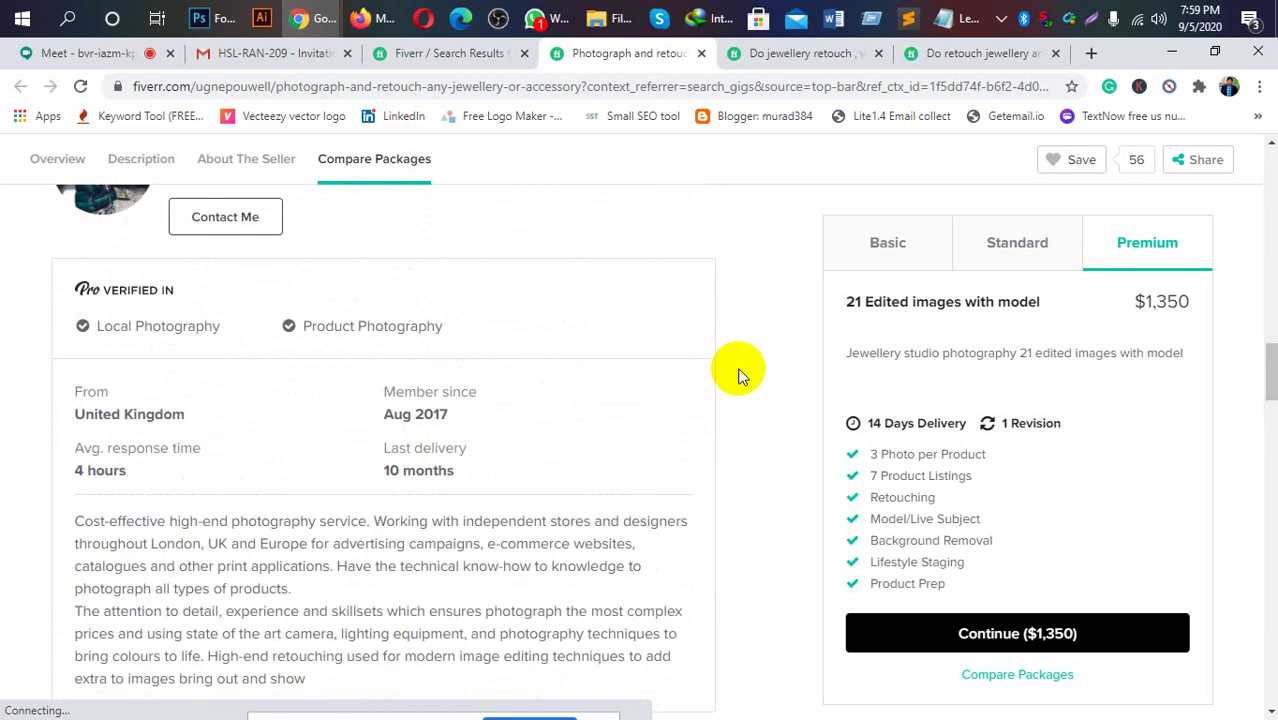
scroll(738, 375, "up", 3)
scroll(738, 375, "up", 3)
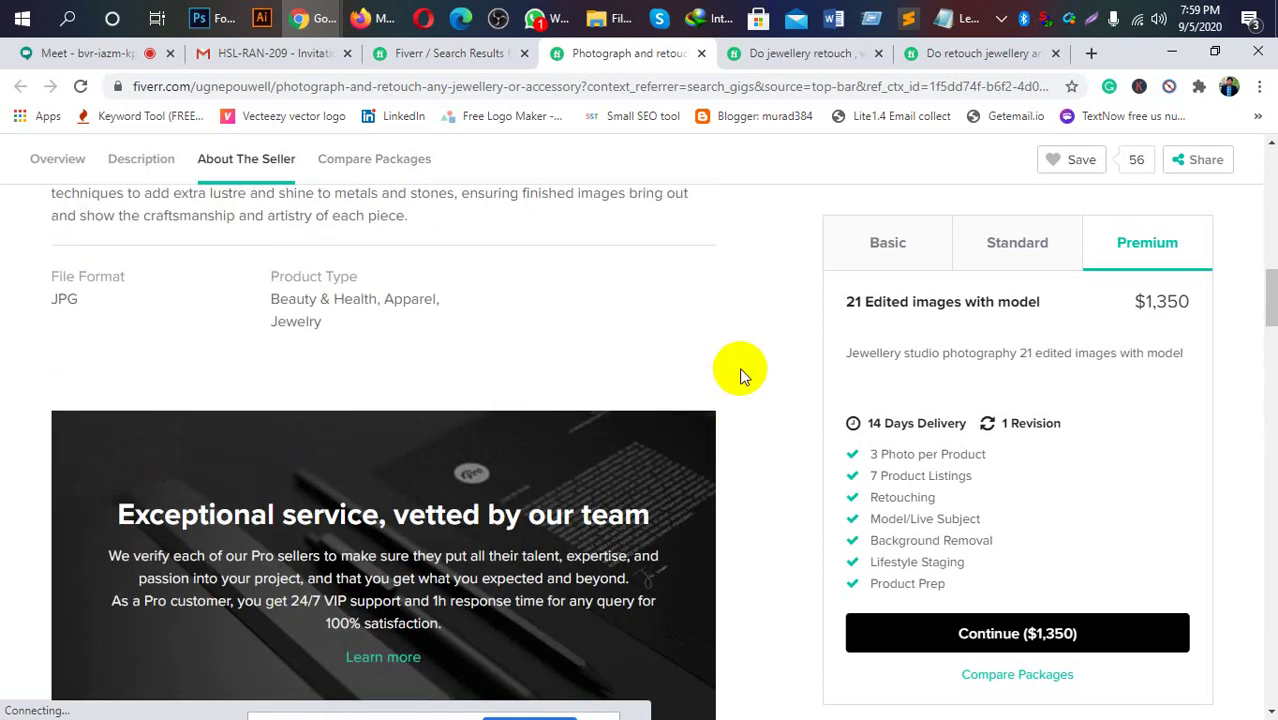
scroll(741, 376, "up", 2)
scroll(742, 376, "up", 1)
scroll(744, 376, "up", 1)
scroll(747, 376, "up", 2)
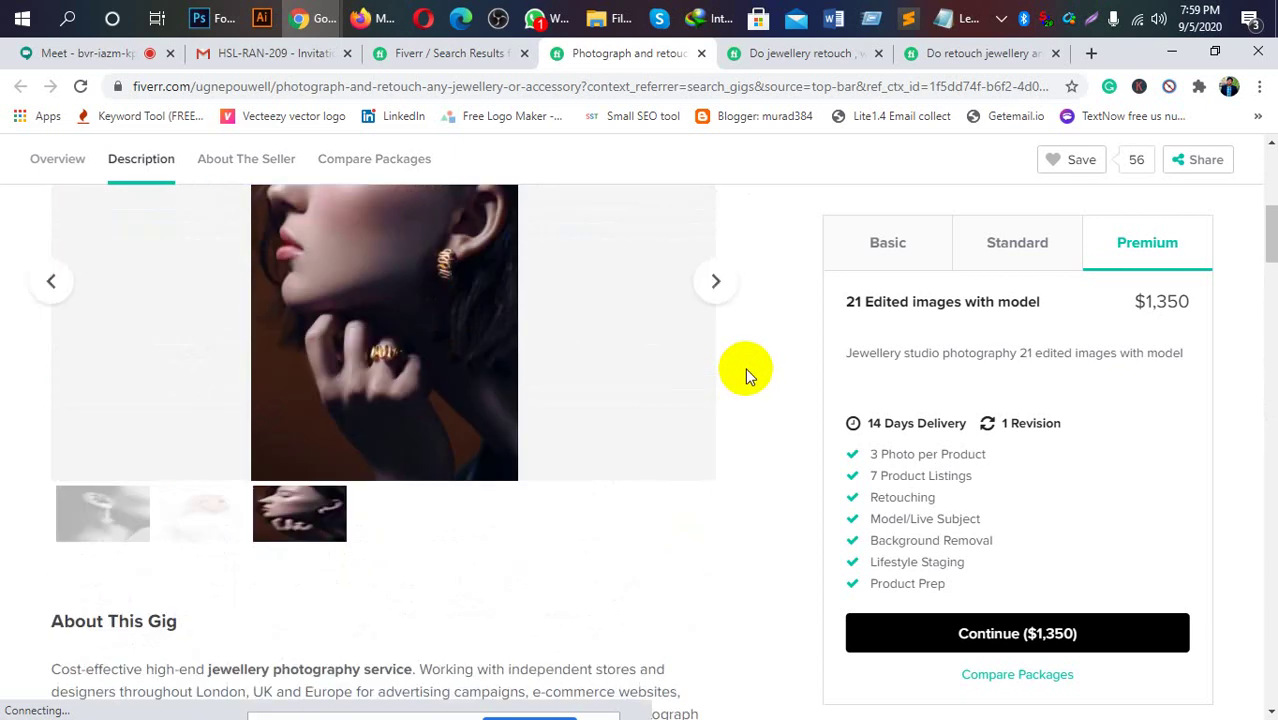
scroll(745, 375, "up", 3)
scroll(745, 375, "up", 1)
scroll(745, 375, "up", 1)
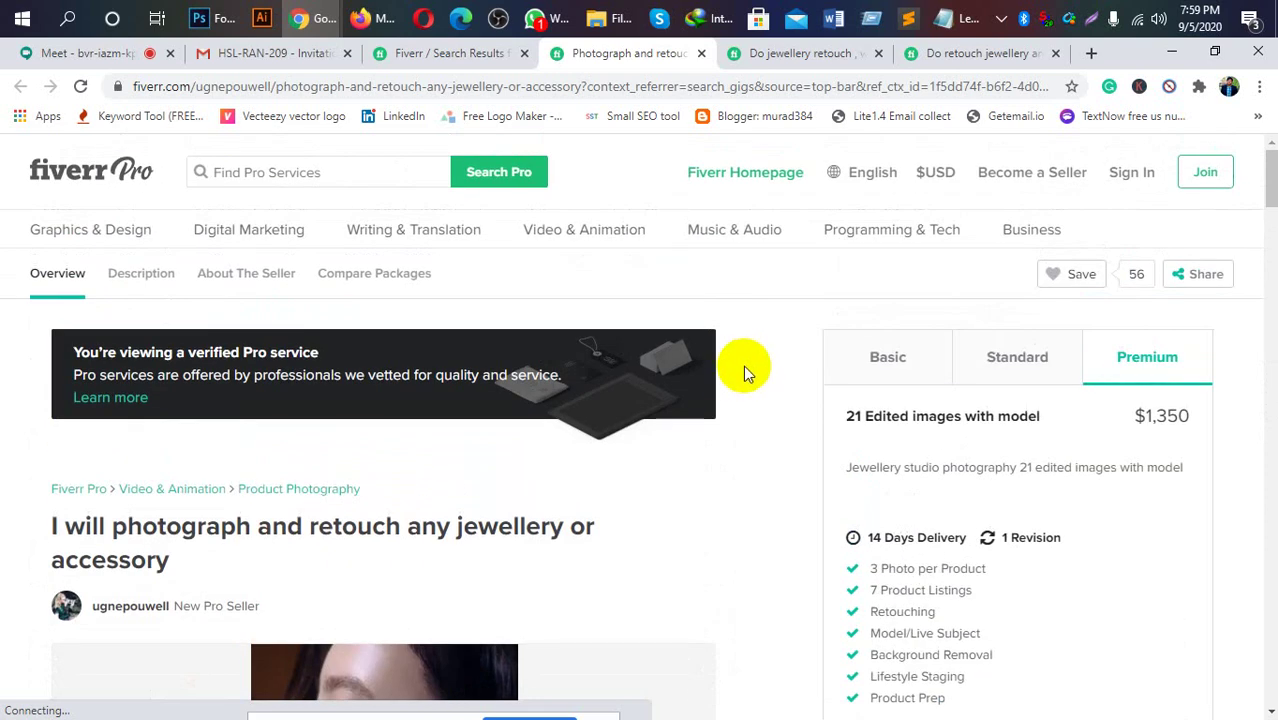
Switch from WhatsApp back to the Meet class tab and stop screen sharing.
left_click(537, 20)
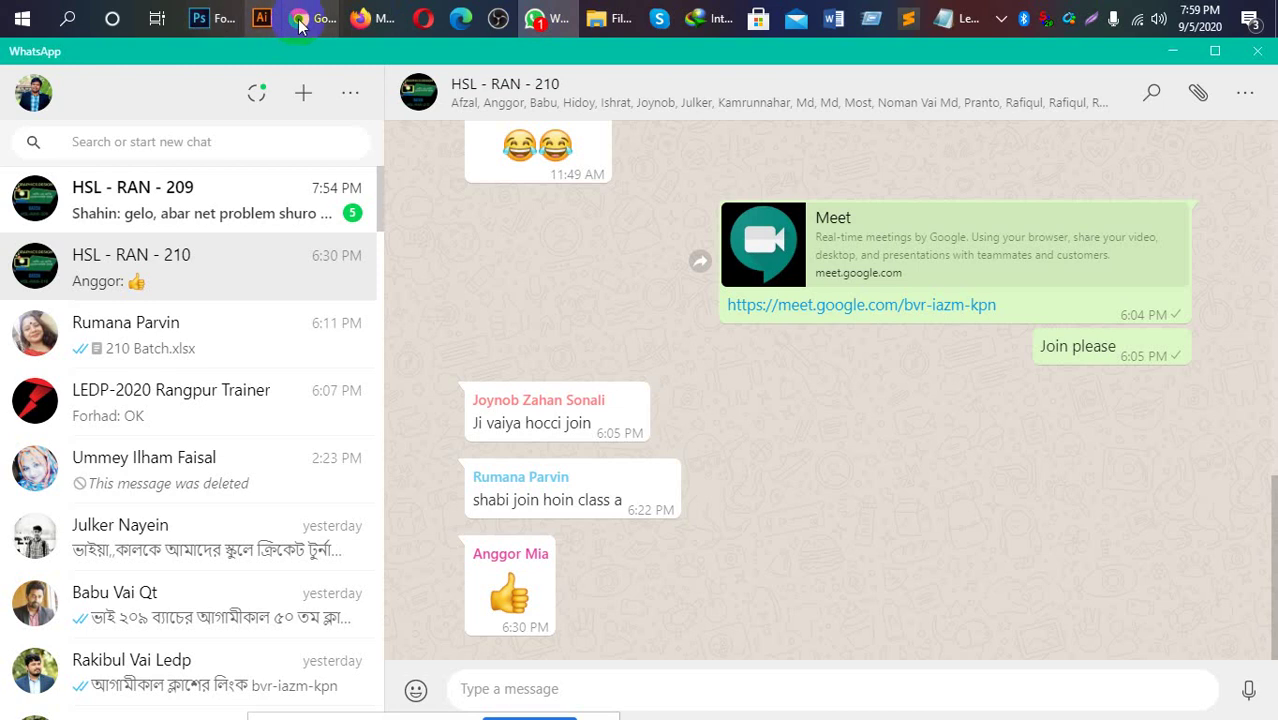
mouse_move(310, 18)
left_click(251, 76)
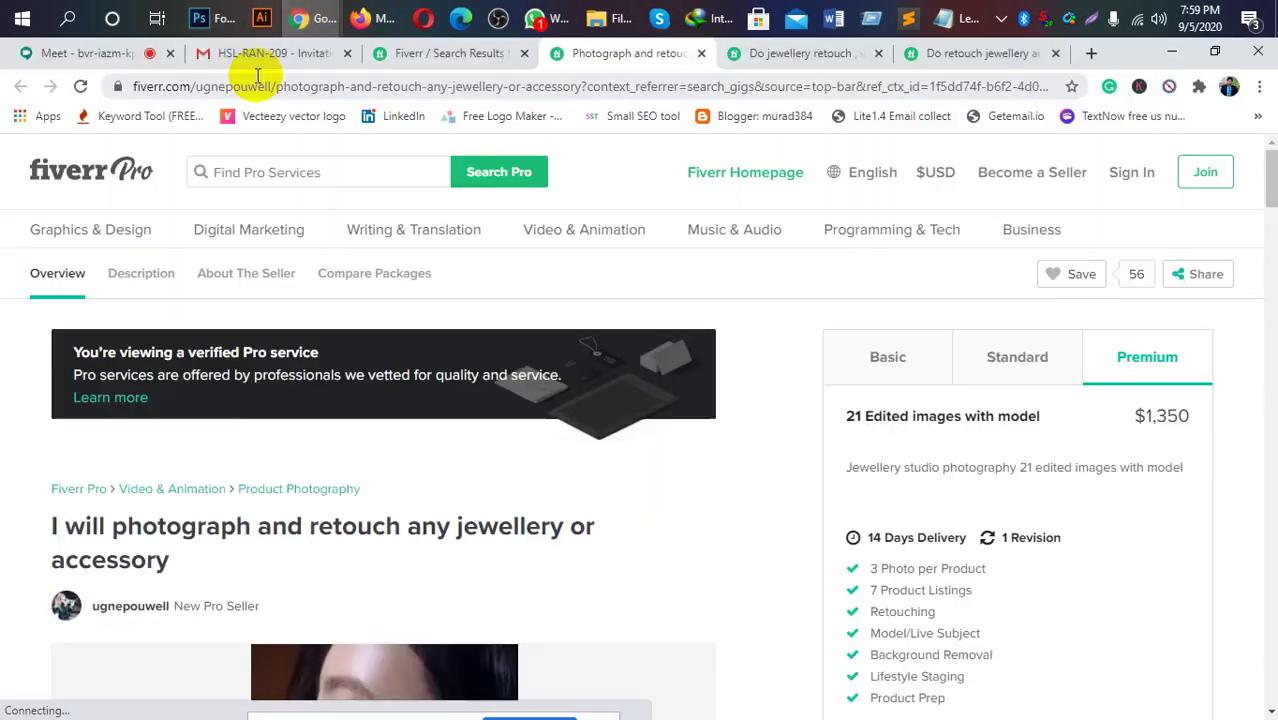
left_click(84, 56)
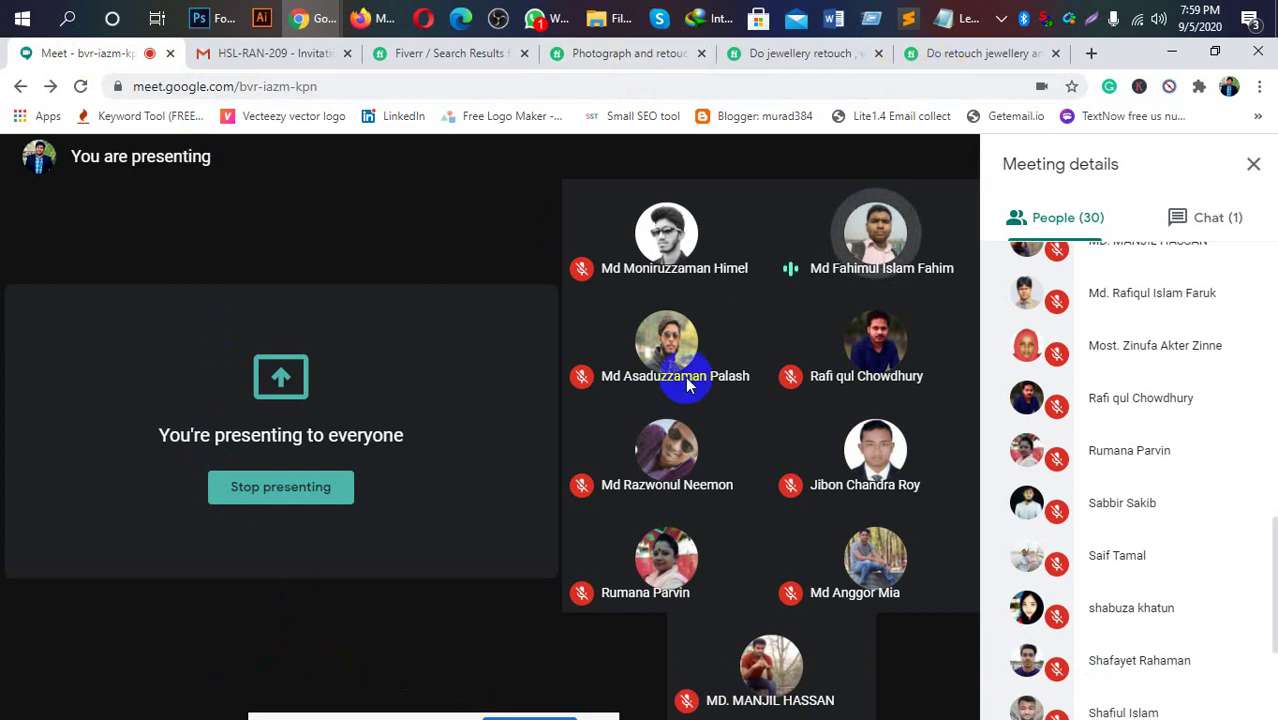
mouse_move(385, 700)
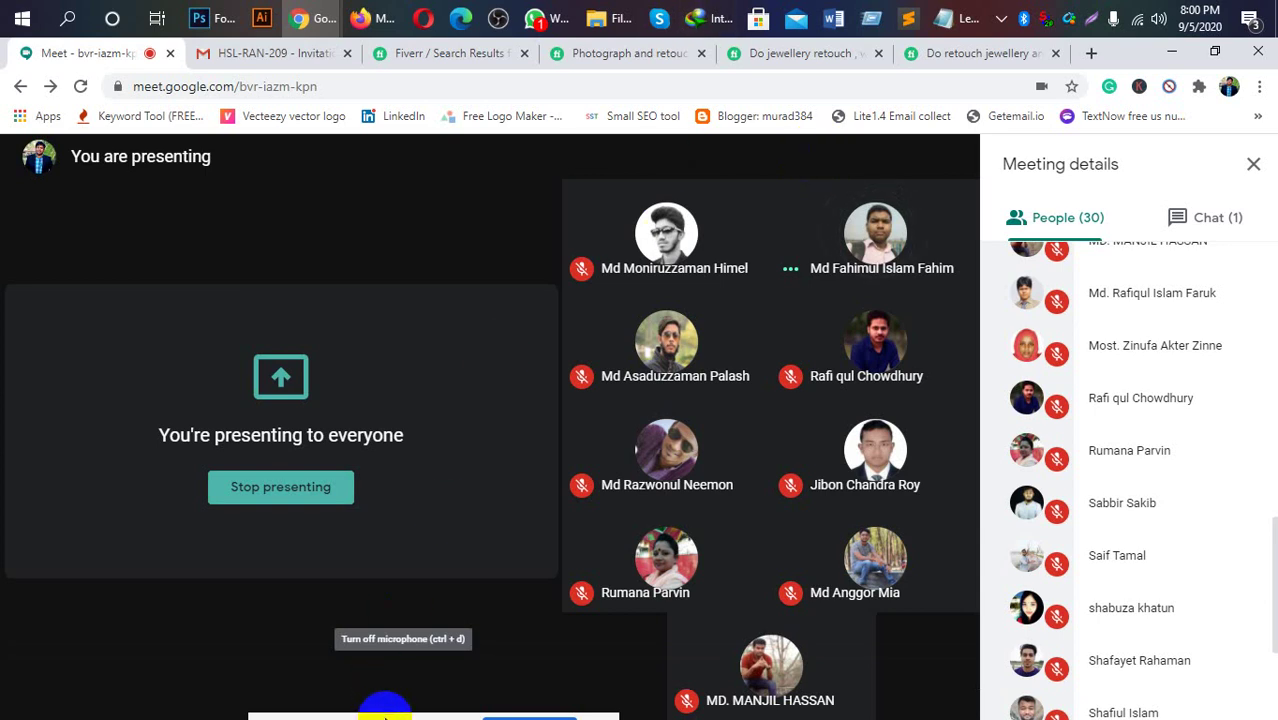
left_click_drag(388, 716, 392, 586)
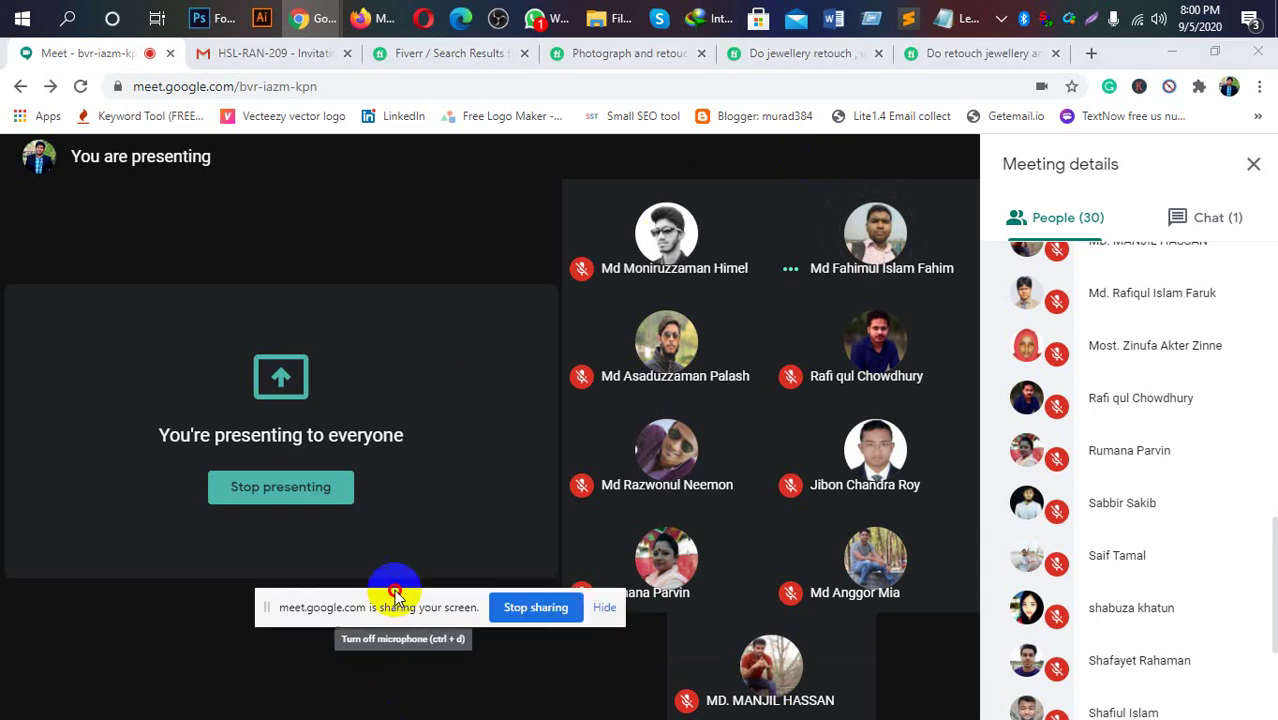
left_click(513, 600)
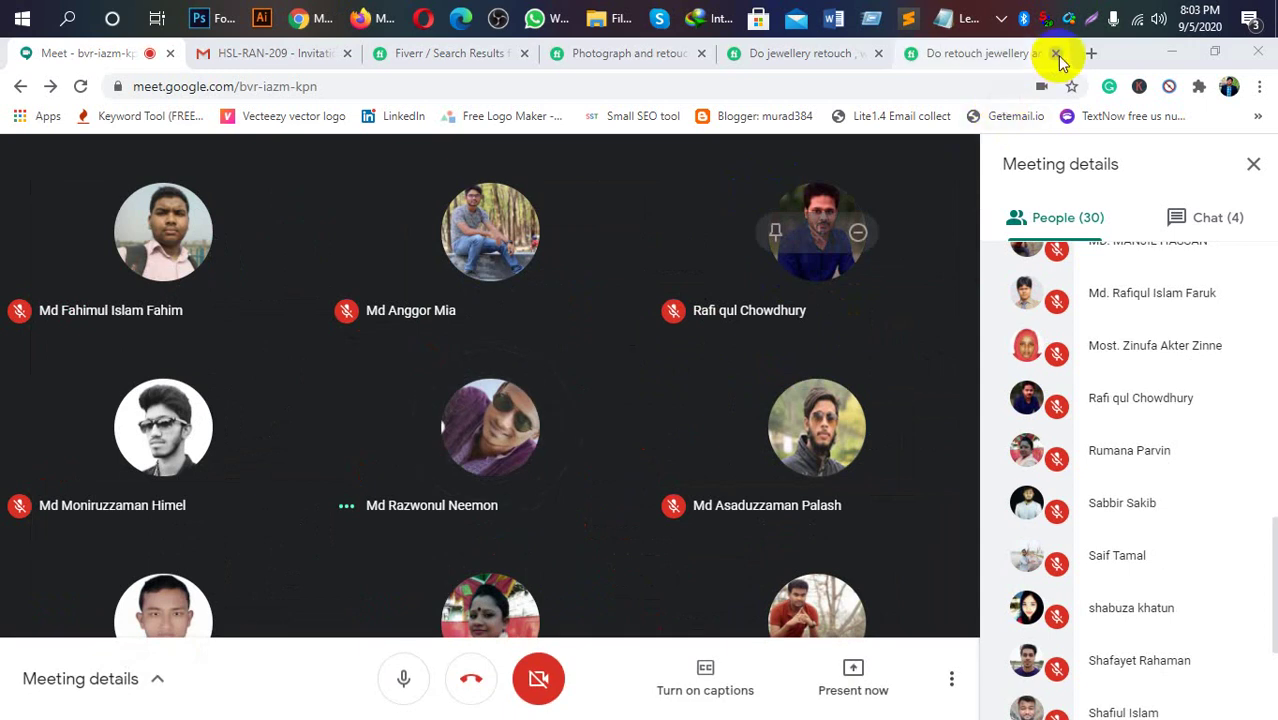
Close the jewellery retouch, photograph-and-retouch and Fiverr search tabs, then scroll the People list to the top.
middle_click(890, 57)
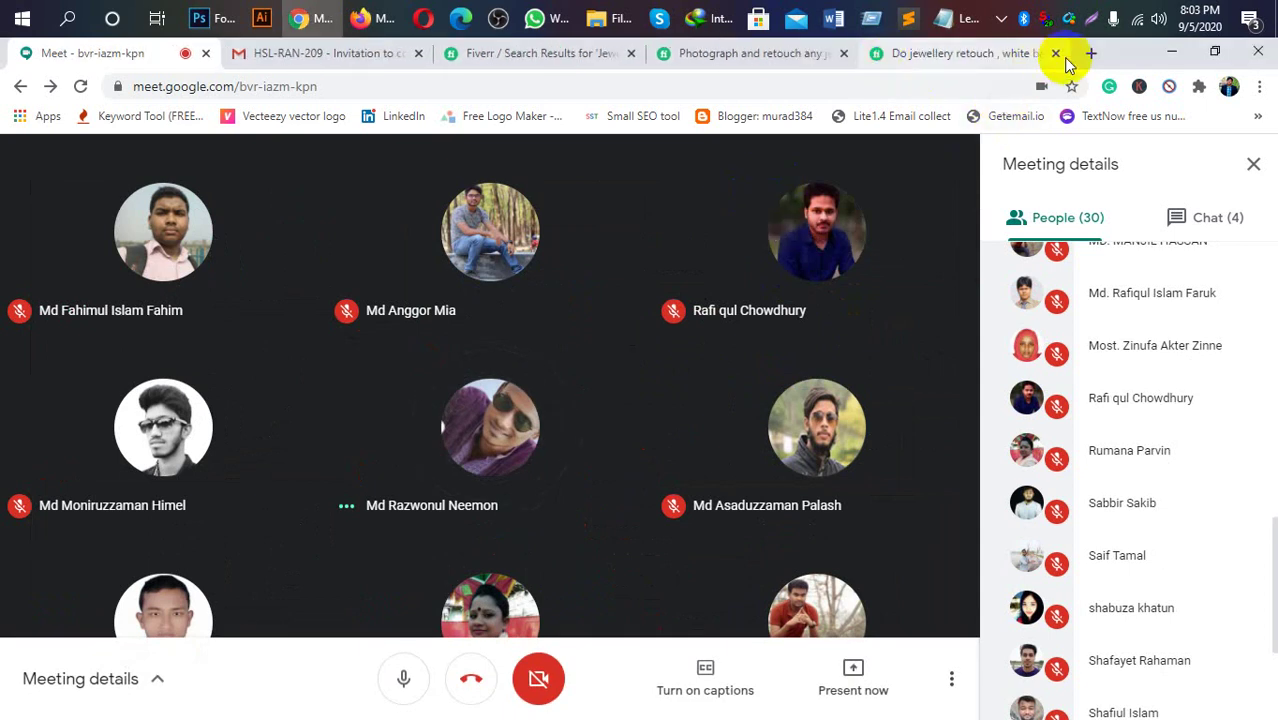
left_click(1055, 55)
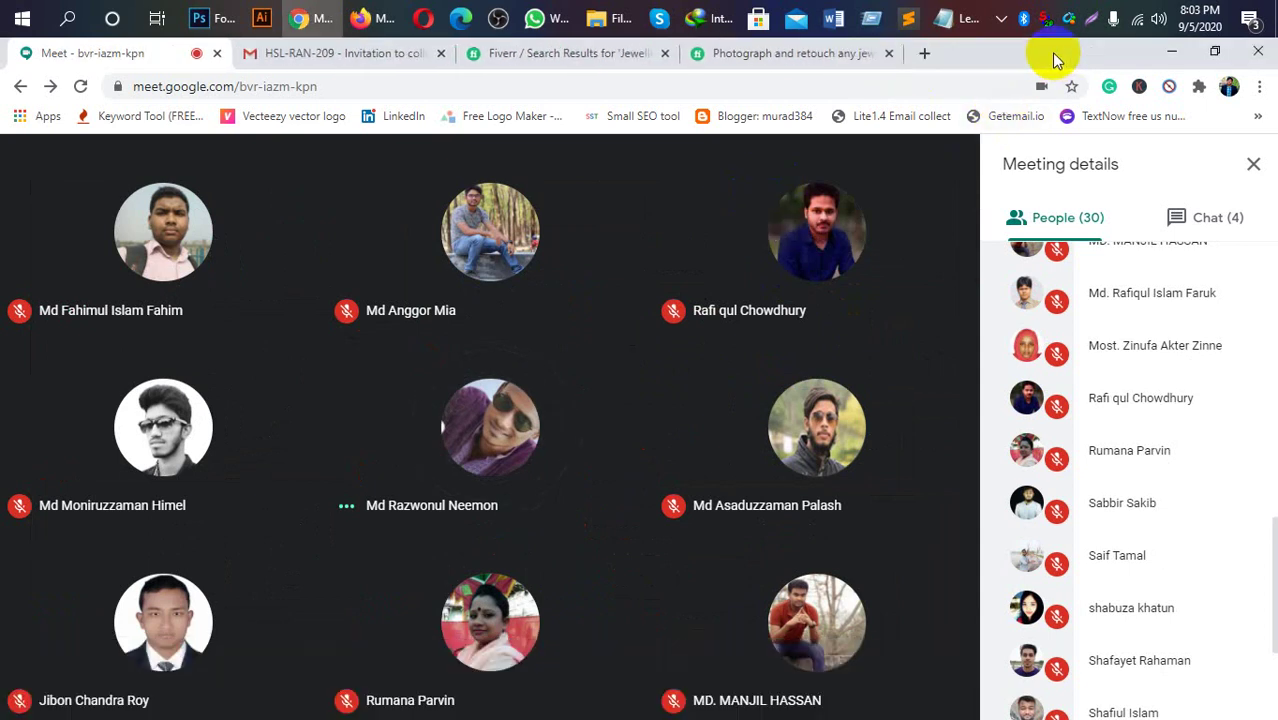
left_click(890, 55)
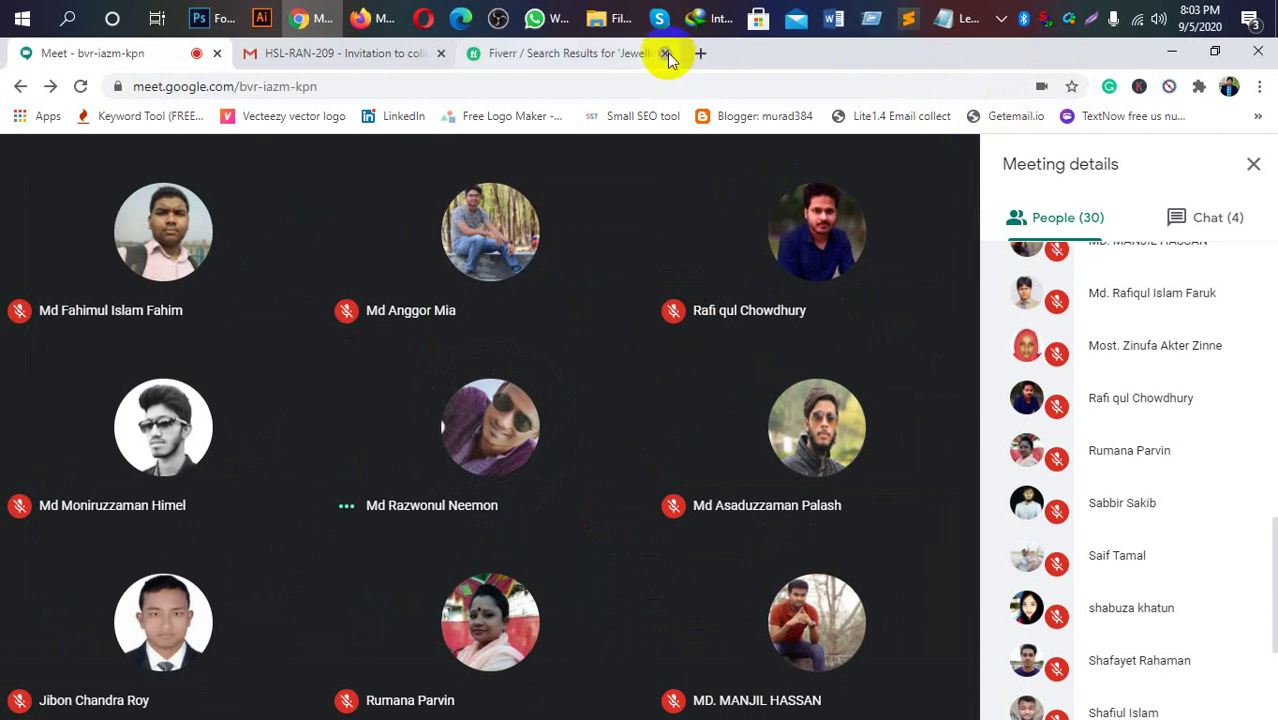
left_click(666, 54)
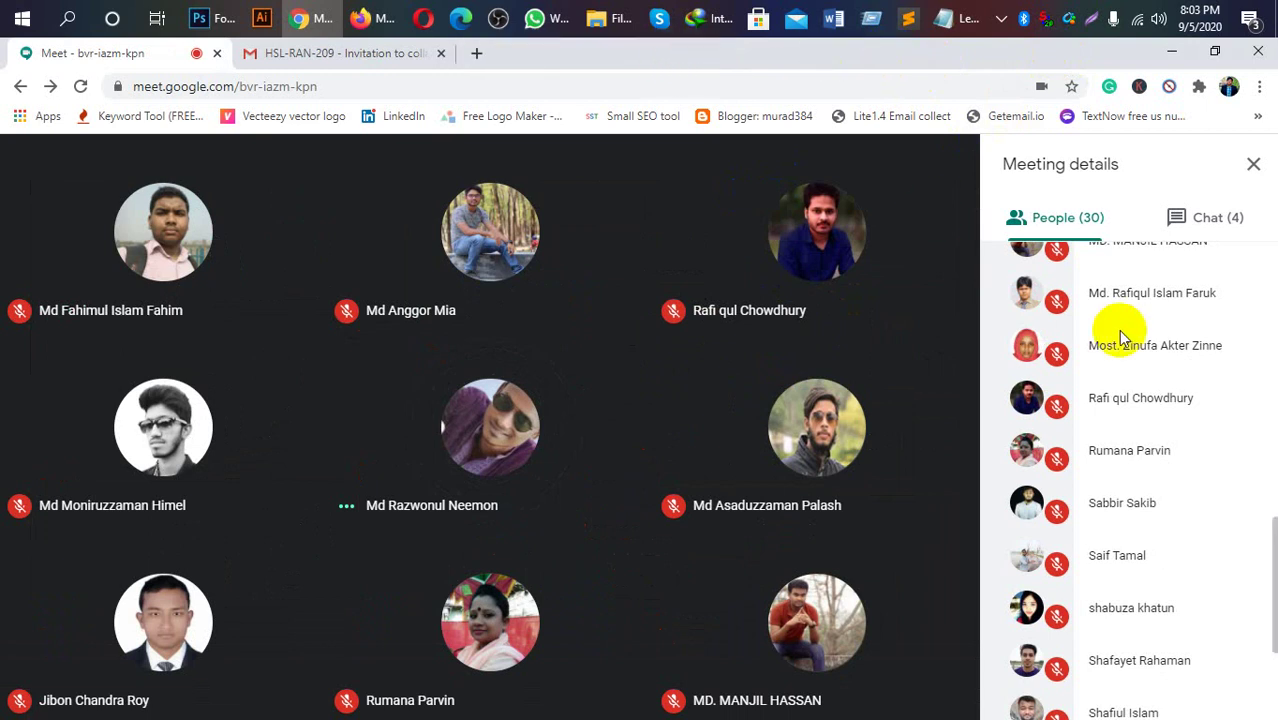
scroll(1200, 345, "up", 5)
scroll(1200, 345, "up", 3)
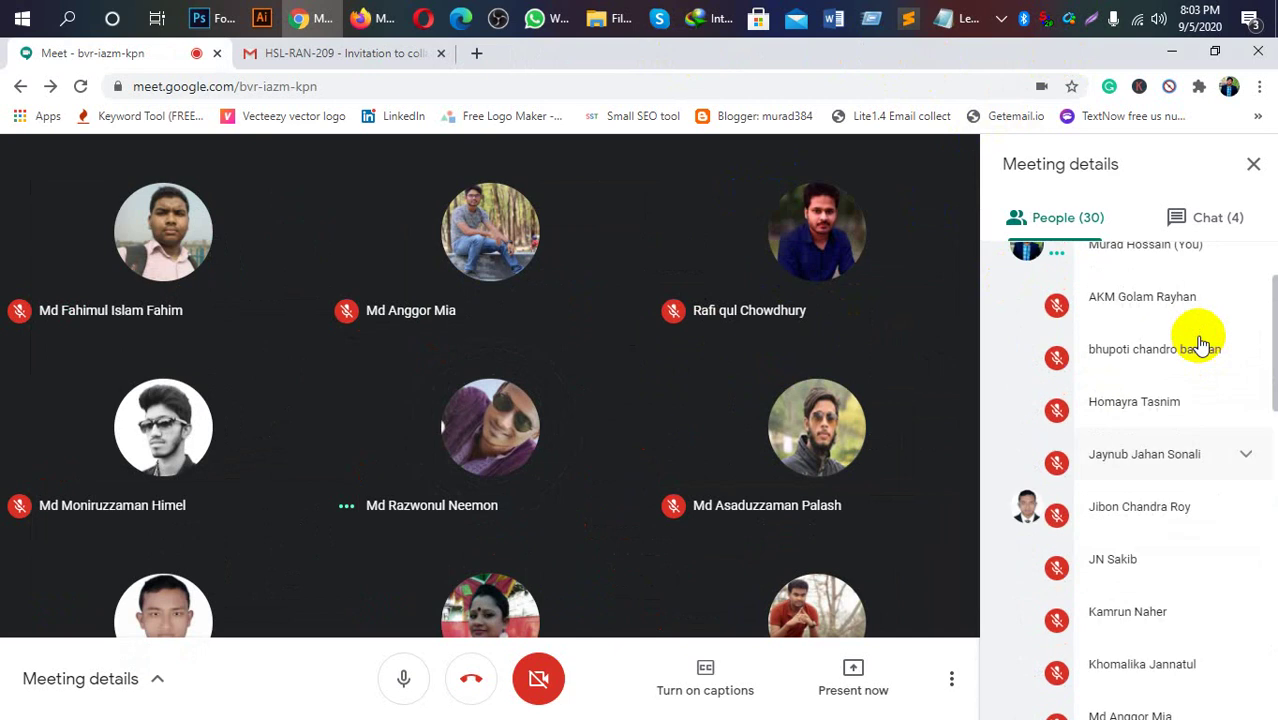
scroll(1200, 340, "up", 1)
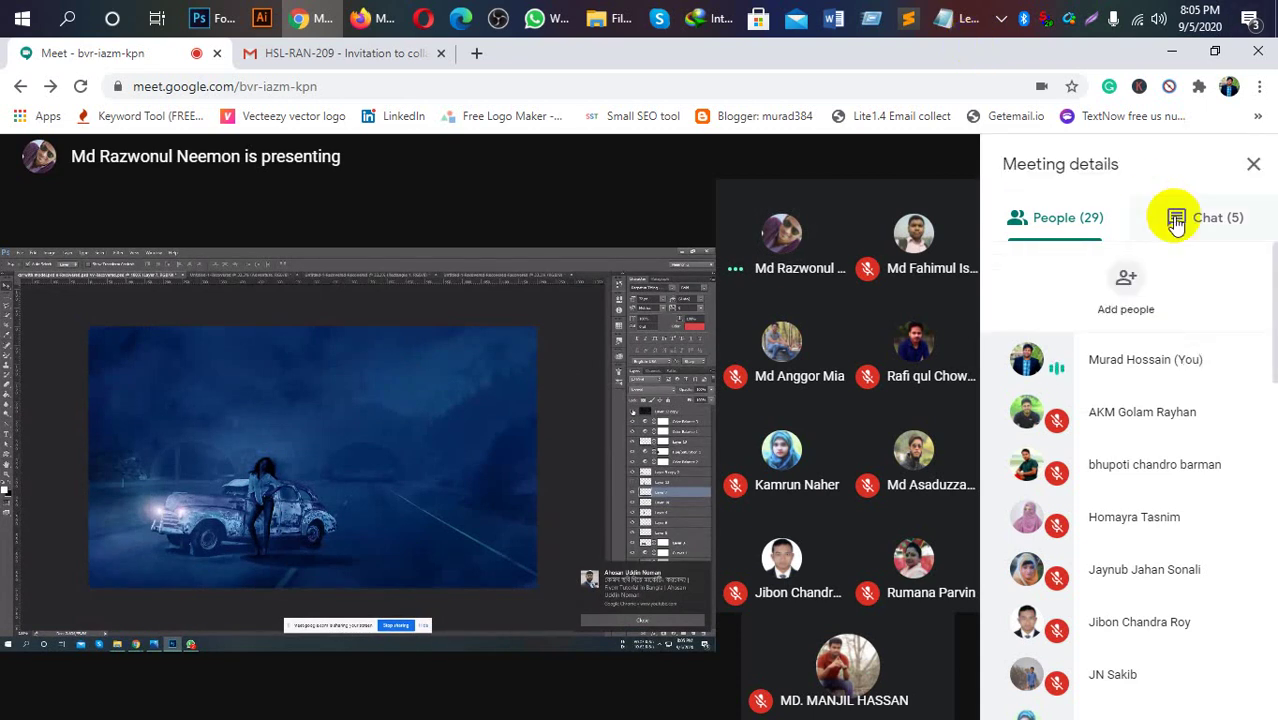
left_click(1210, 228)
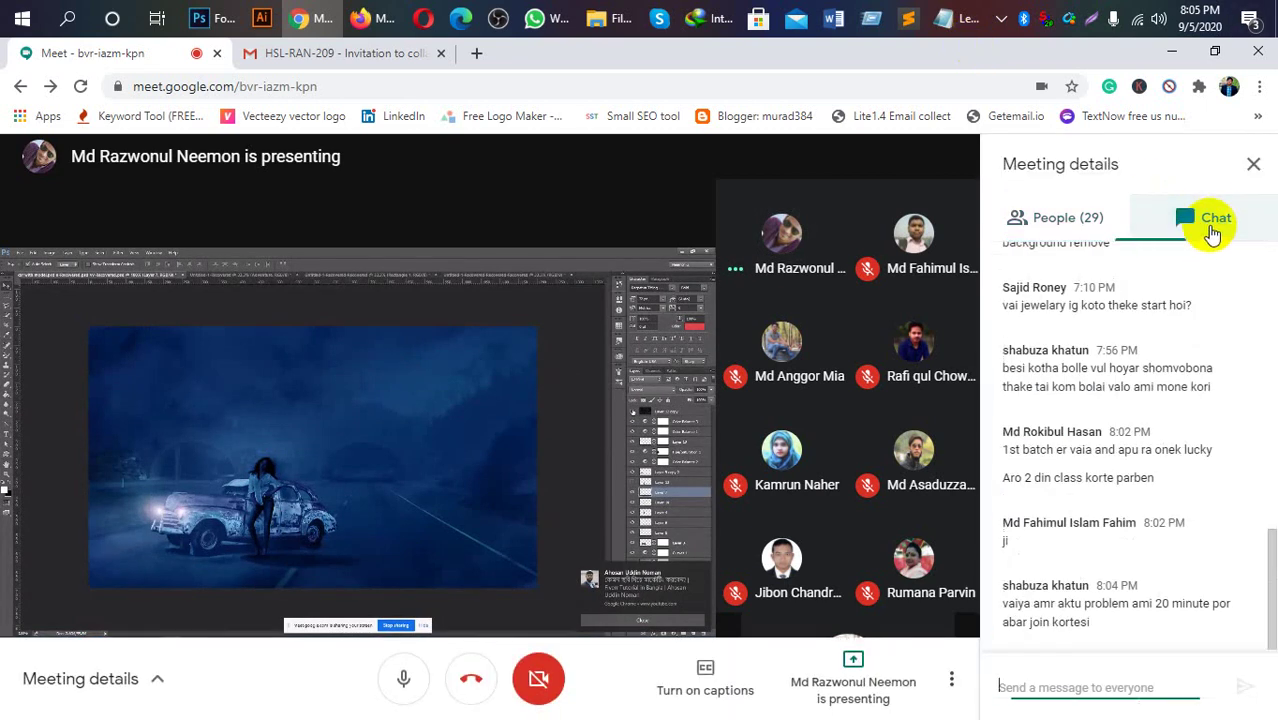
left_click(1066, 226)
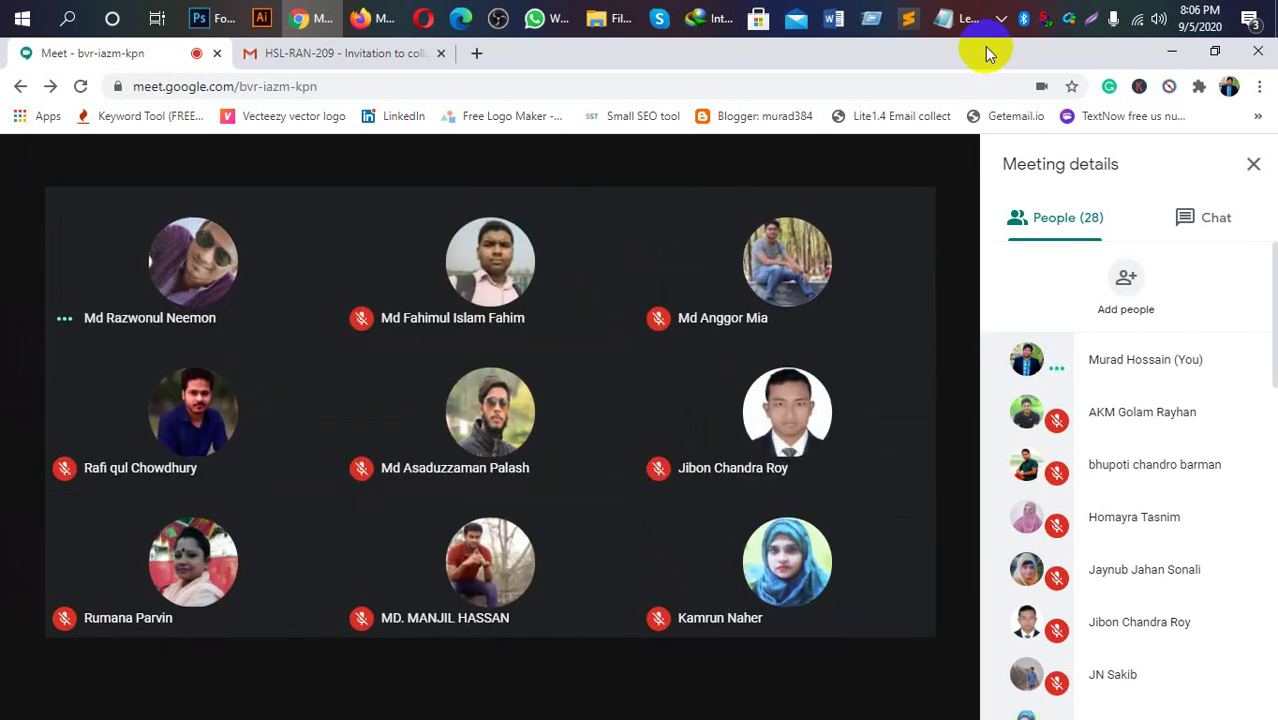
scroll(1115, 570, "down", 1)
scroll(1115, 570, "down", 3)
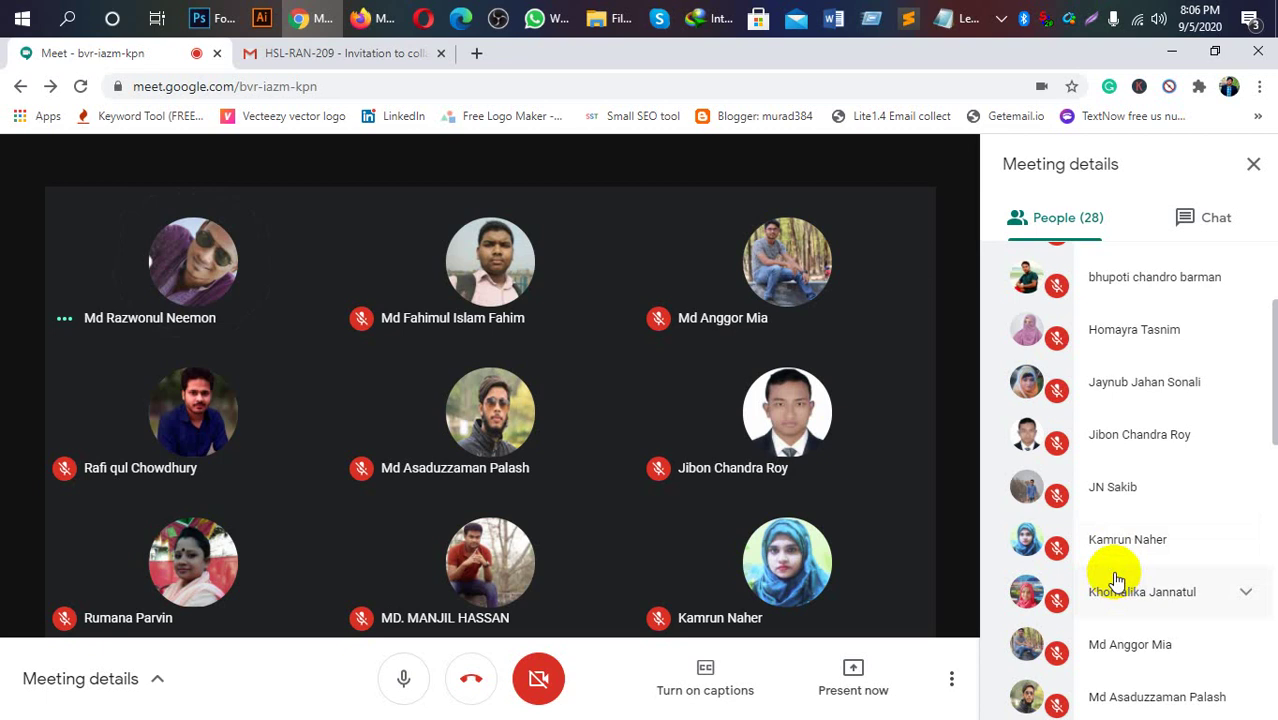
scroll(1136, 550, "down", 3)
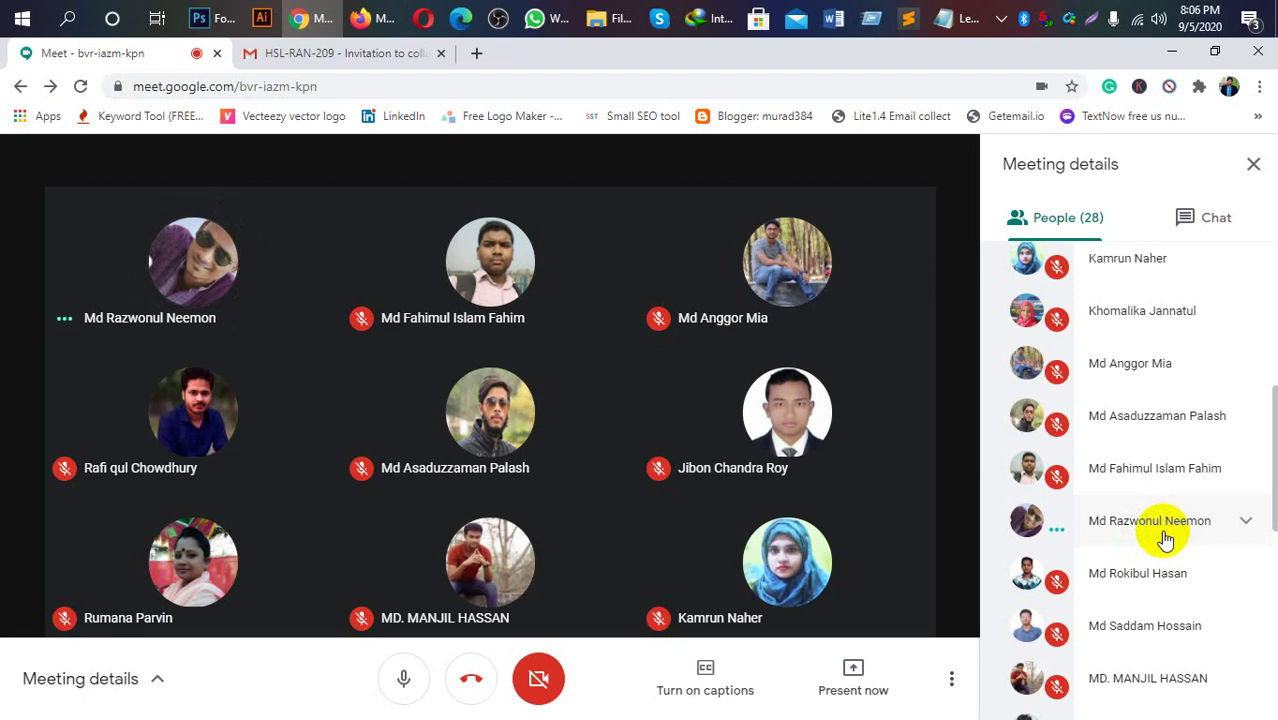
scroll(1165, 540, "down", 2)
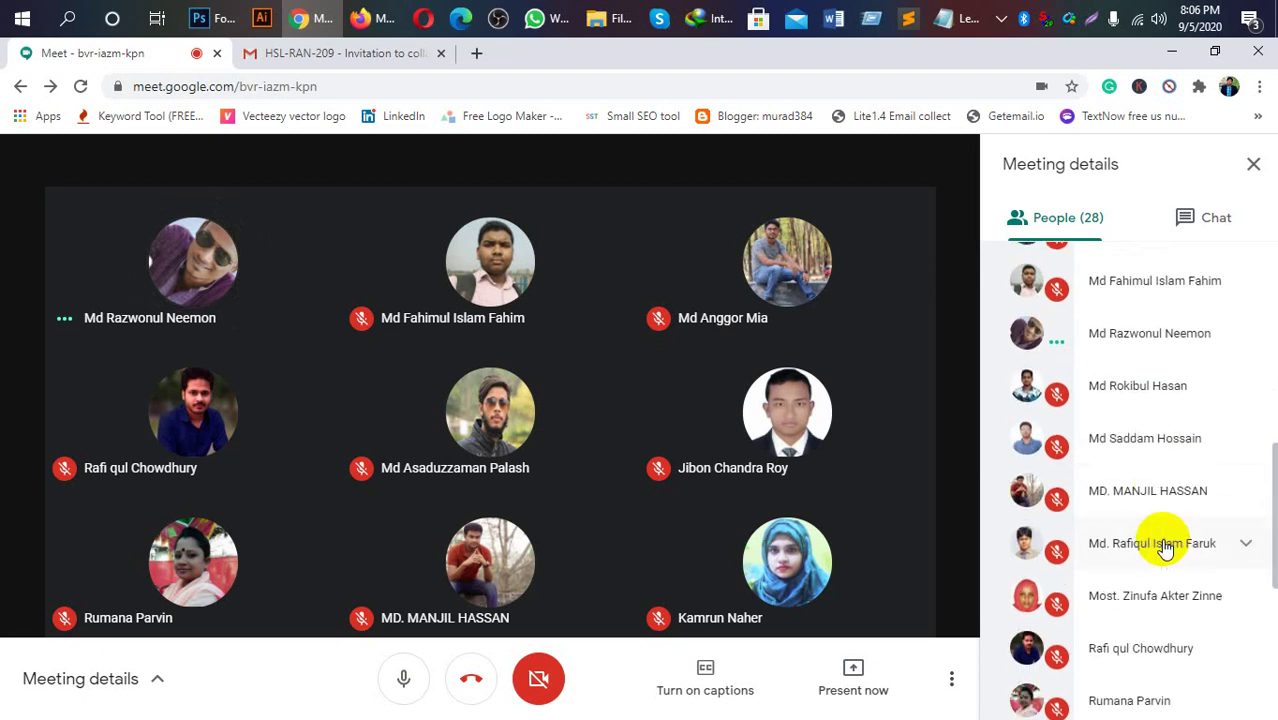
scroll(1165, 547, "down", 3)
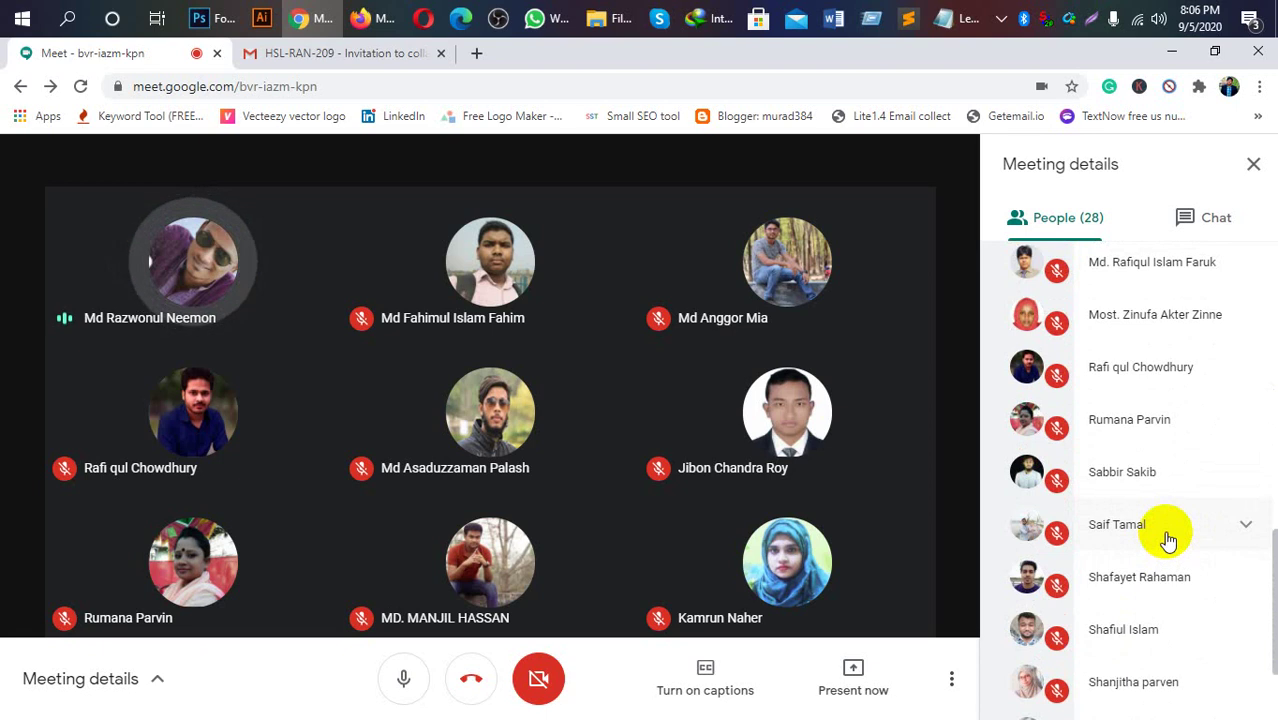
scroll(1166, 545, "down", 2)
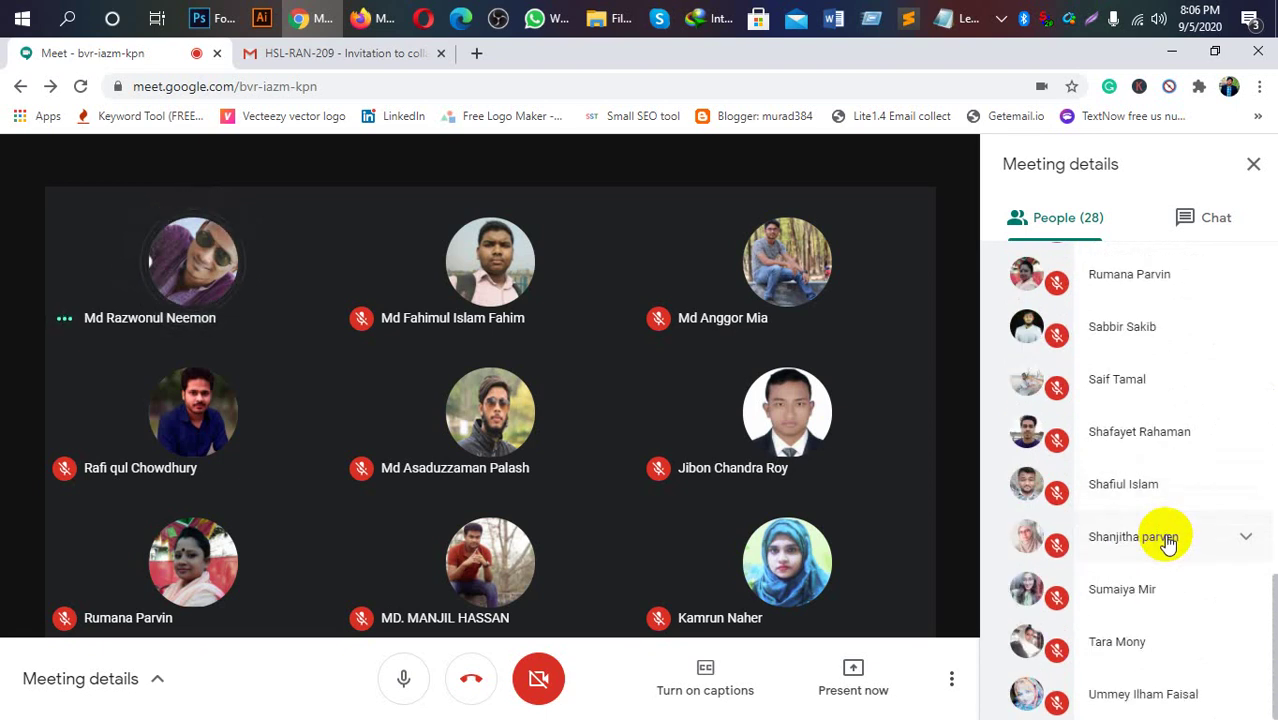
scroll(1168, 545, "up", 3)
scroll(1168, 545, "up", 1)
scroll(1168, 545, "up", 2)
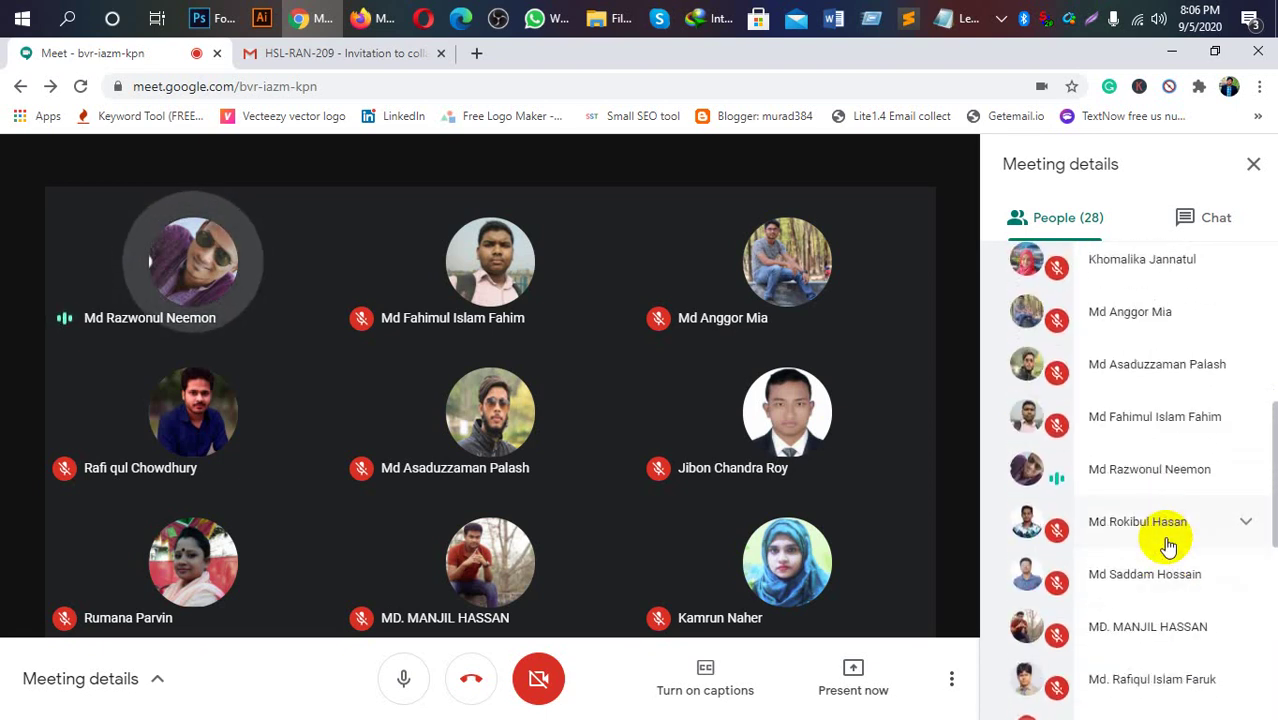
scroll(1168, 545, "up", 1)
scroll(1165, 544, "up", 2)
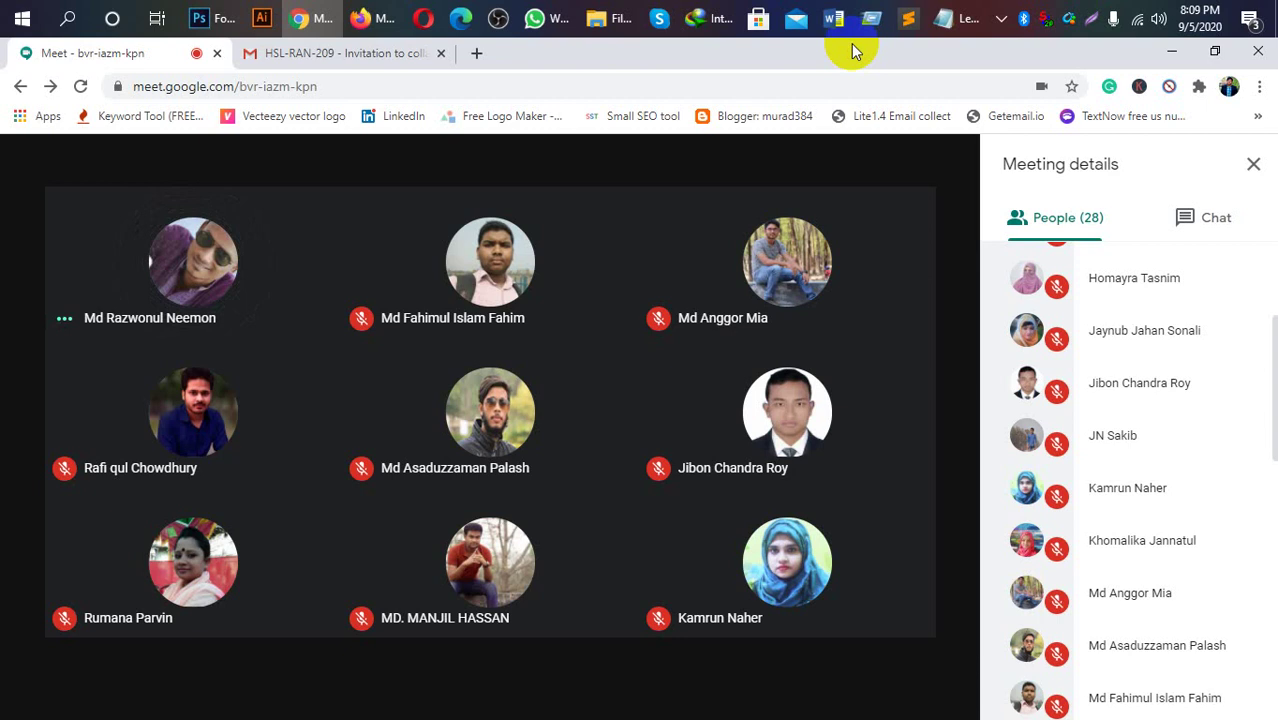
scroll(1078, 430, "up", 3)
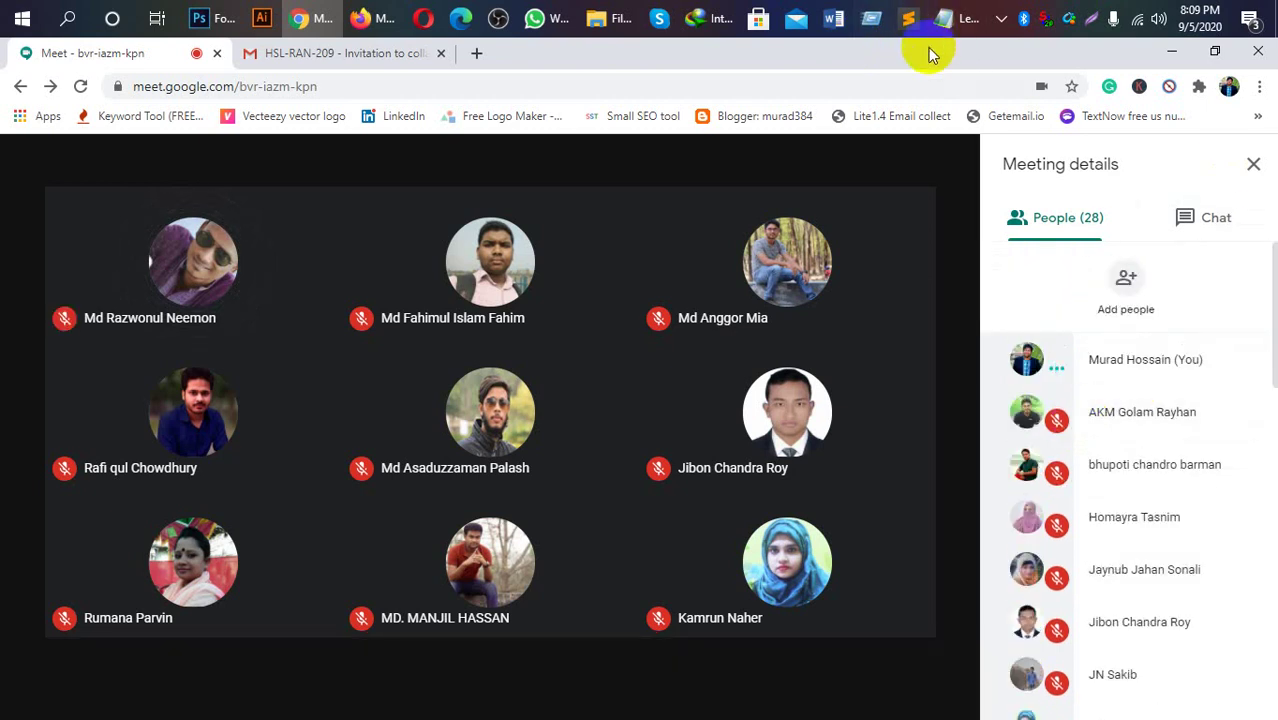
scroll(1210, 462, "down", 1)
scroll(1210, 462, "down", 3)
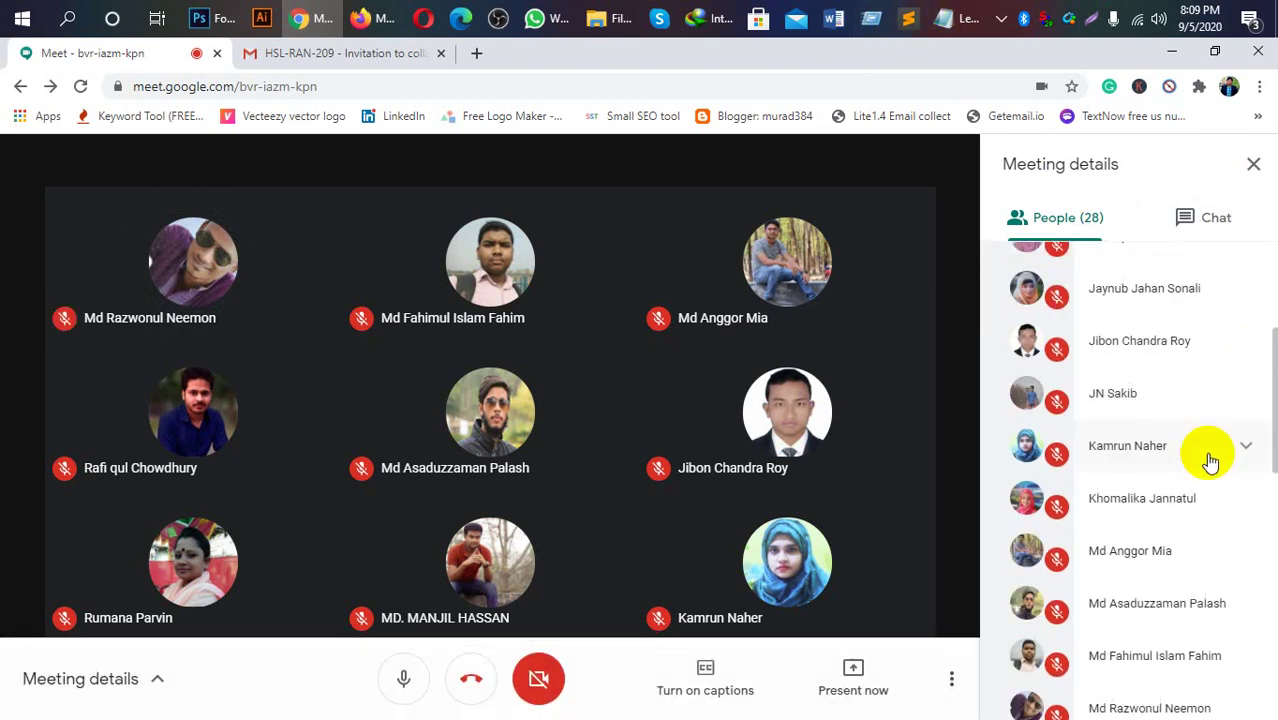
scroll(1210, 462, "down", 5)
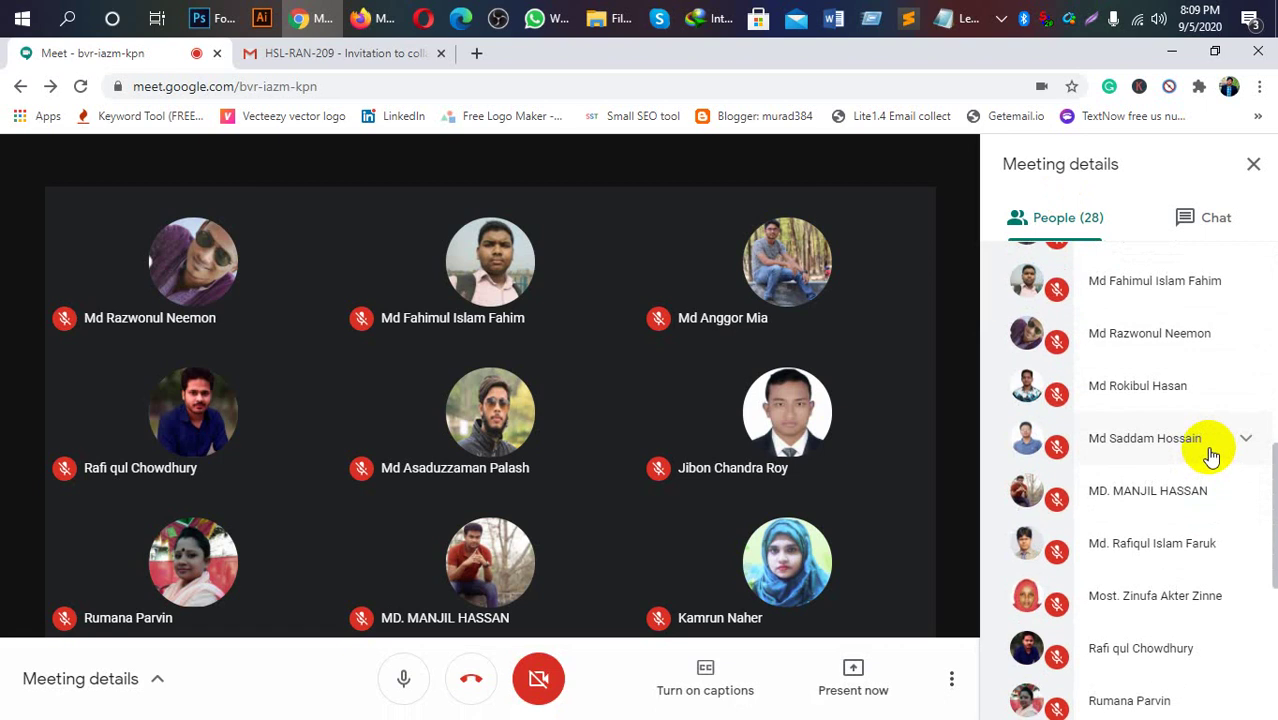
scroll(1210, 456, "down", 1)
scroll(1210, 456, "down", 2)
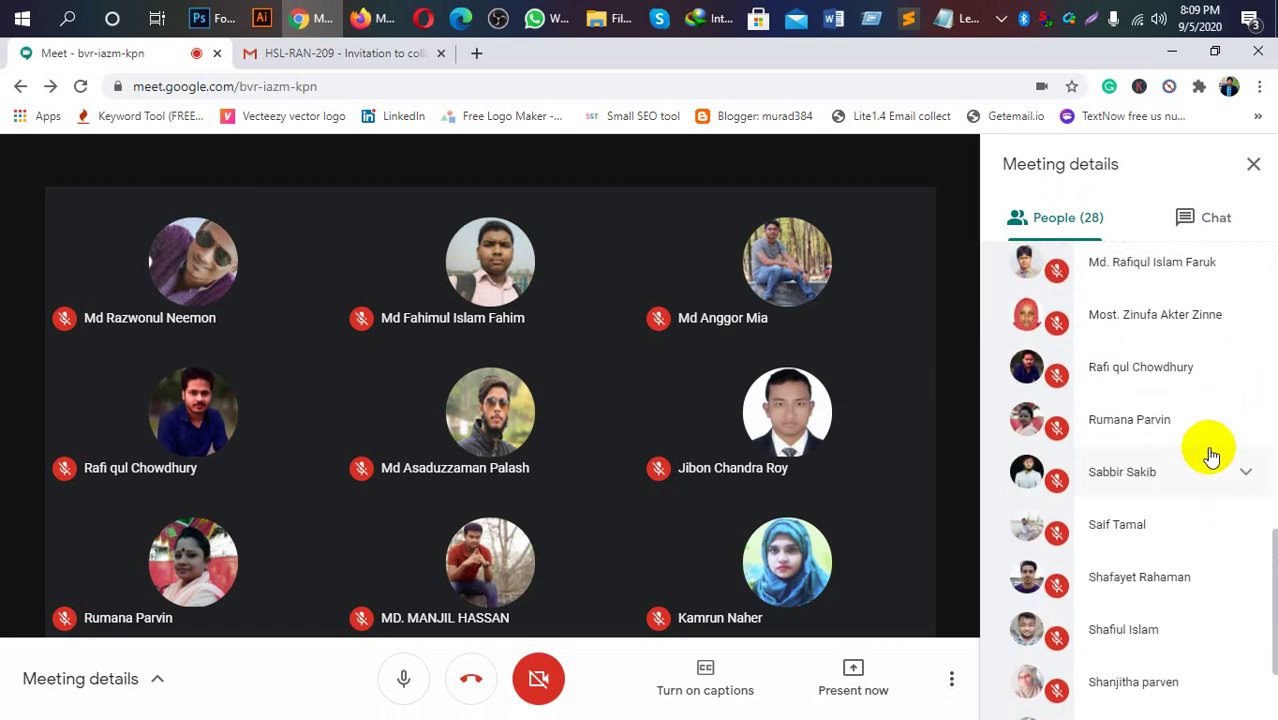
scroll(1210, 456, "down", 2)
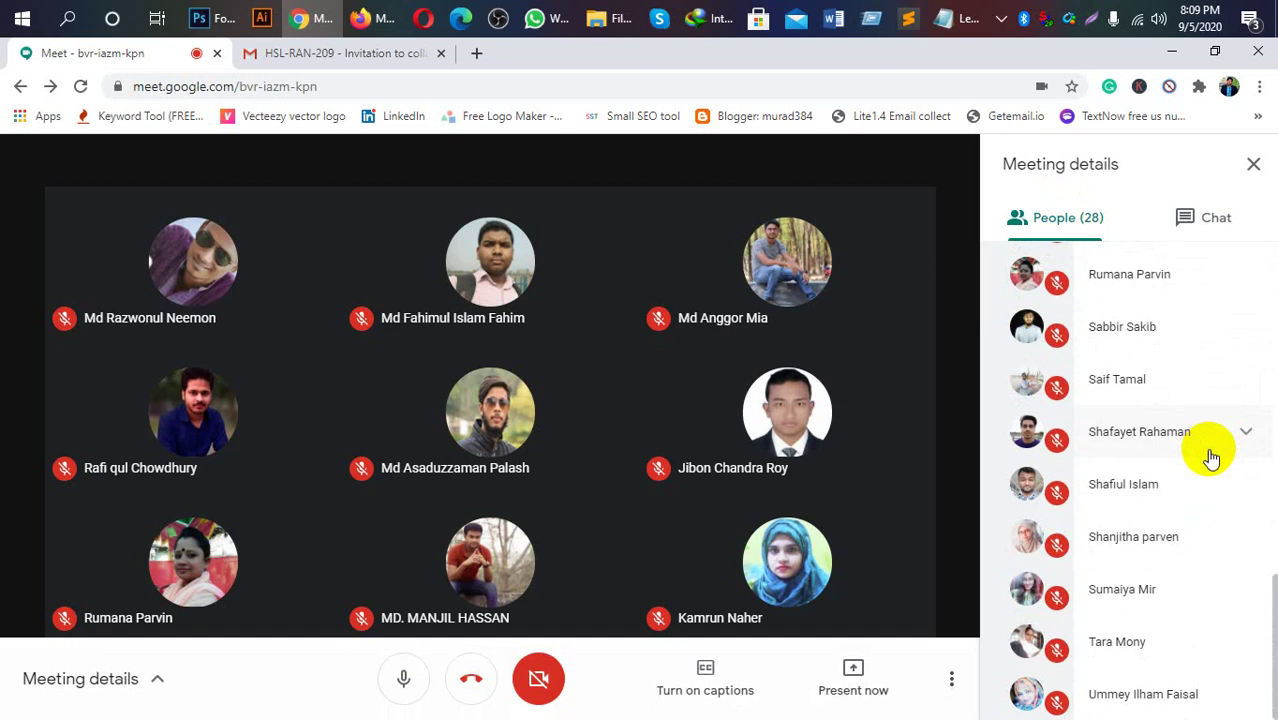
scroll(1210, 456, "up", 2)
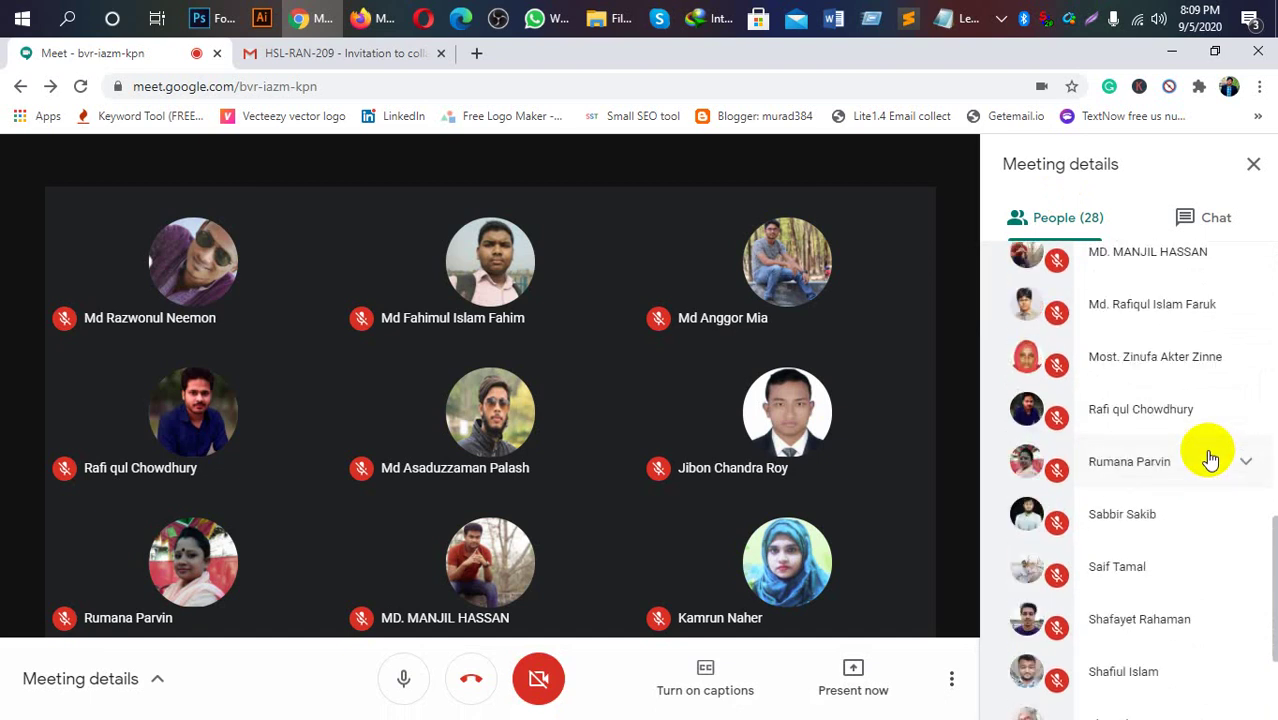
scroll(1210, 458, "up", 2)
scroll(1210, 458, "up", 1)
scroll(1210, 458, "up", 1)
scroll(1210, 458, "up", 2)
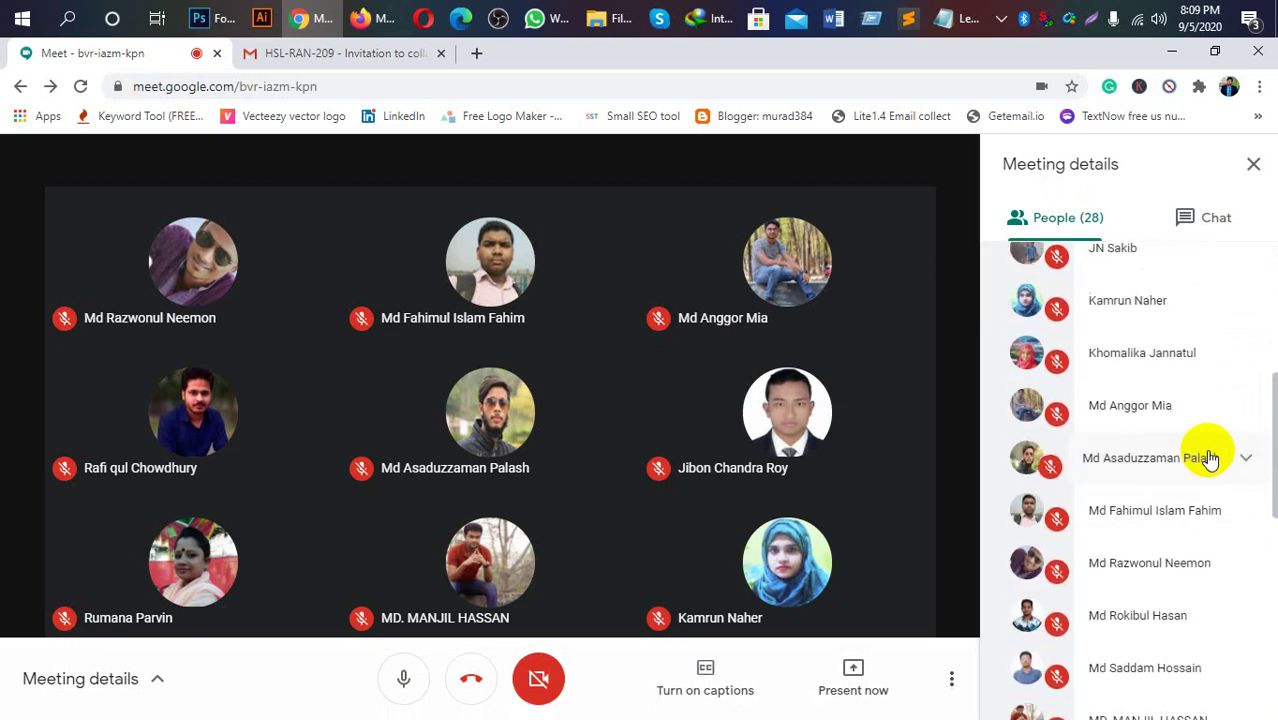
scroll(1210, 458, "up", 2)
scroll(1210, 458, "up", 3)
scroll(1210, 458, "up", 1)
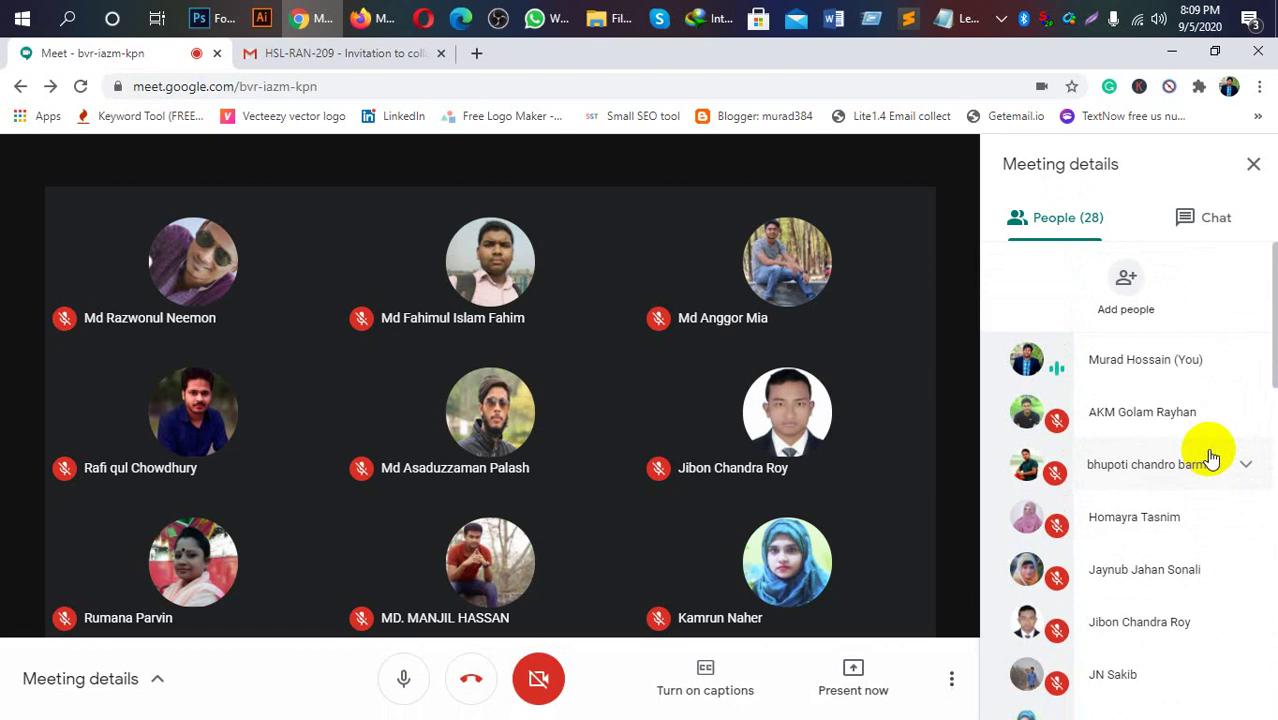
scroll(1210, 458, "down", 1)
scroll(1210, 458, "down", 3)
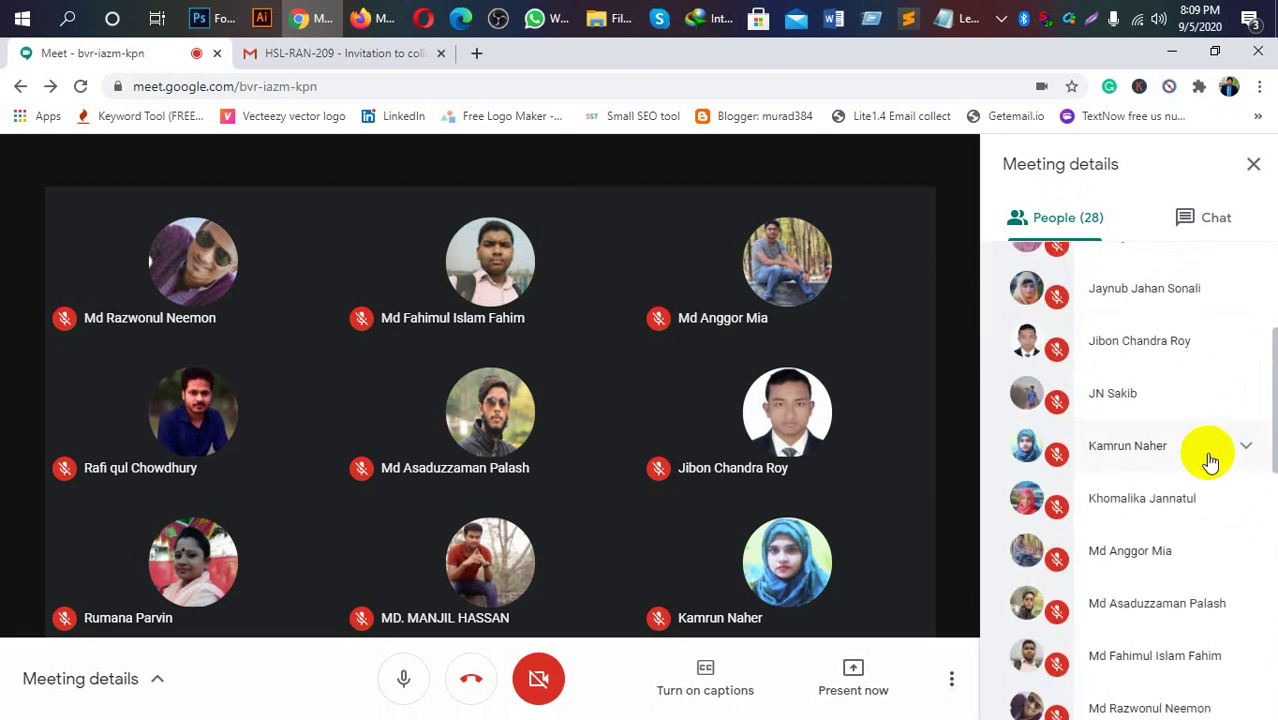
scroll(1210, 458, "down", 3)
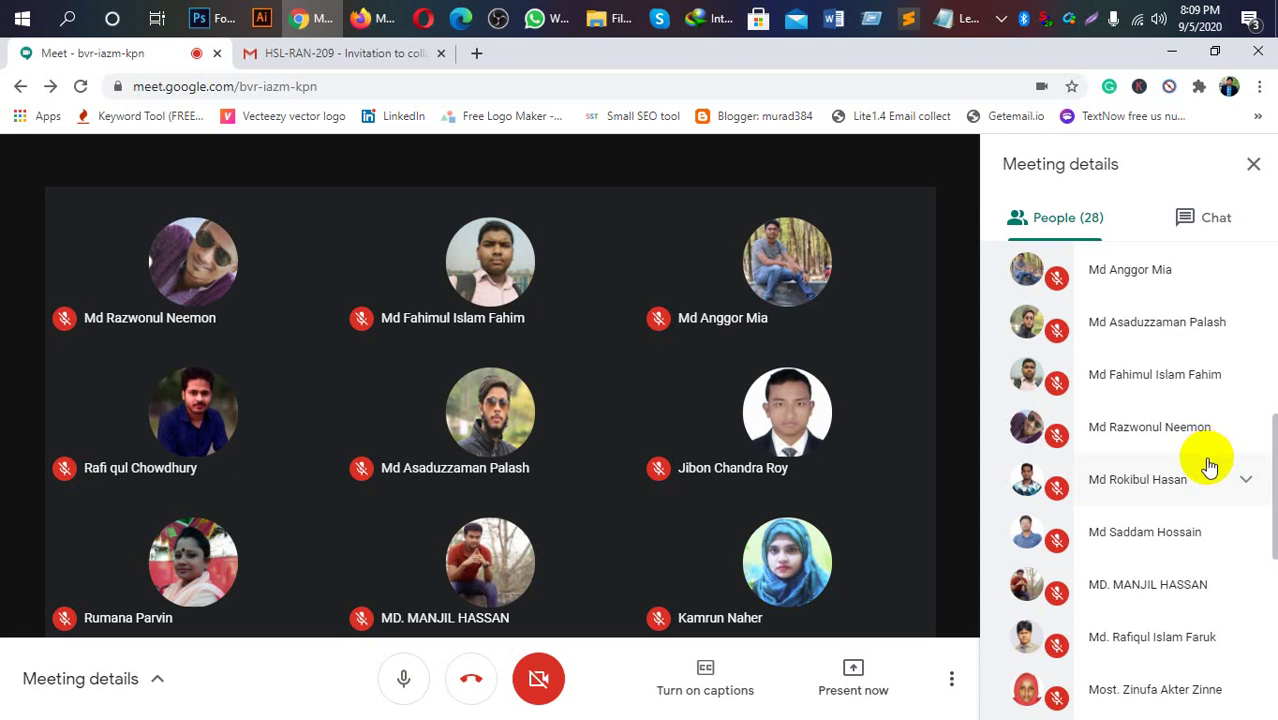
scroll(1210, 466, "up", 5)
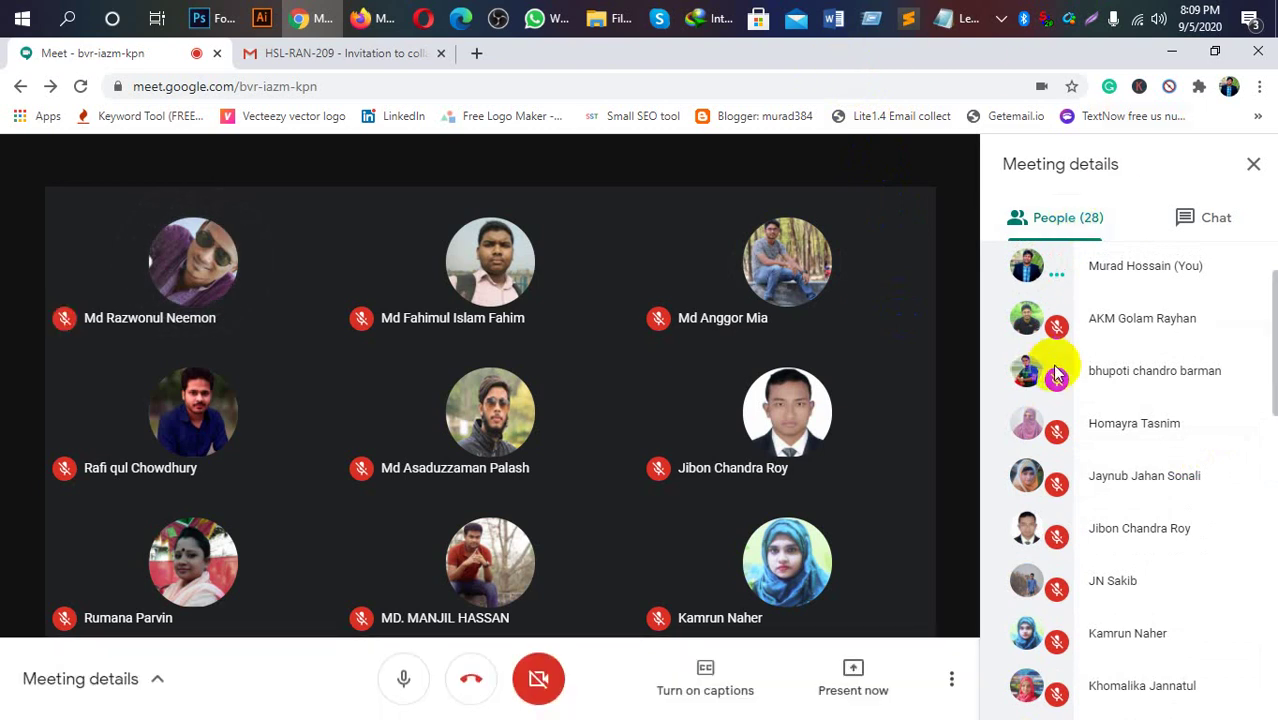
scroll(1065, 408, "down", 1)
scroll(1068, 409, "down", 6)
scroll(1080, 412, "down", 3)
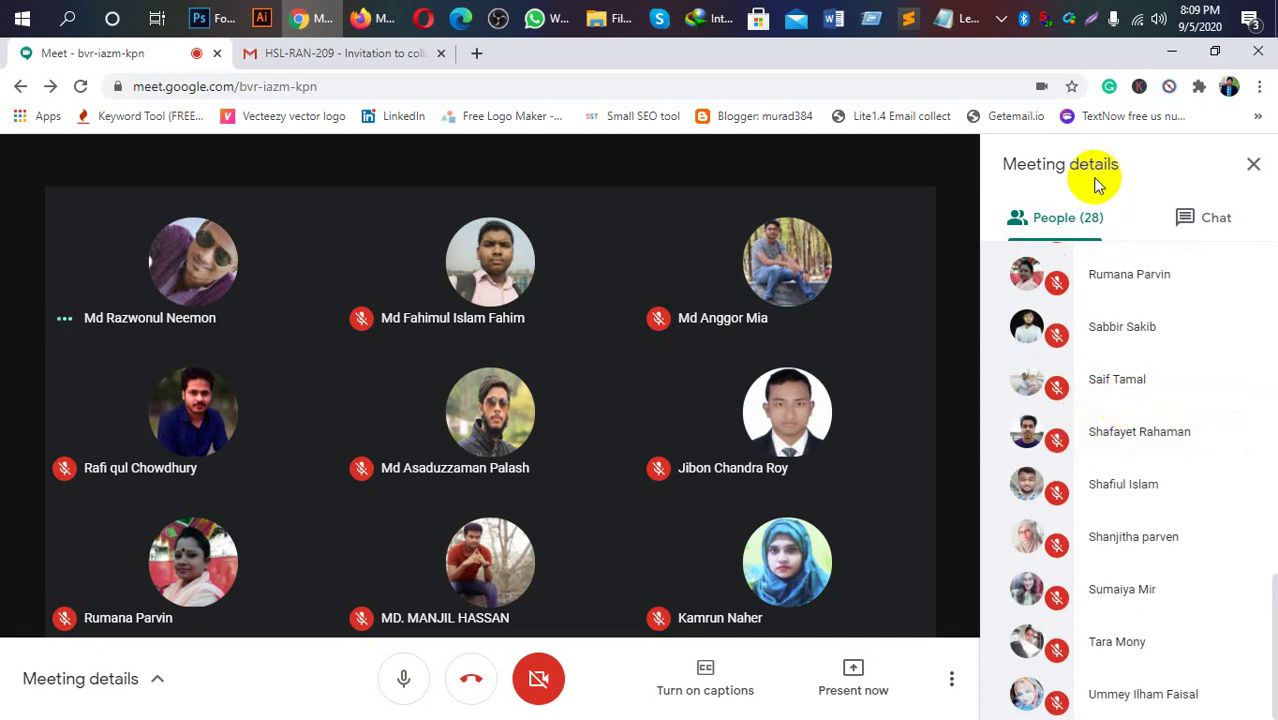
scroll(1121, 429, "up", 3)
scroll(1140, 436, "up", 1)
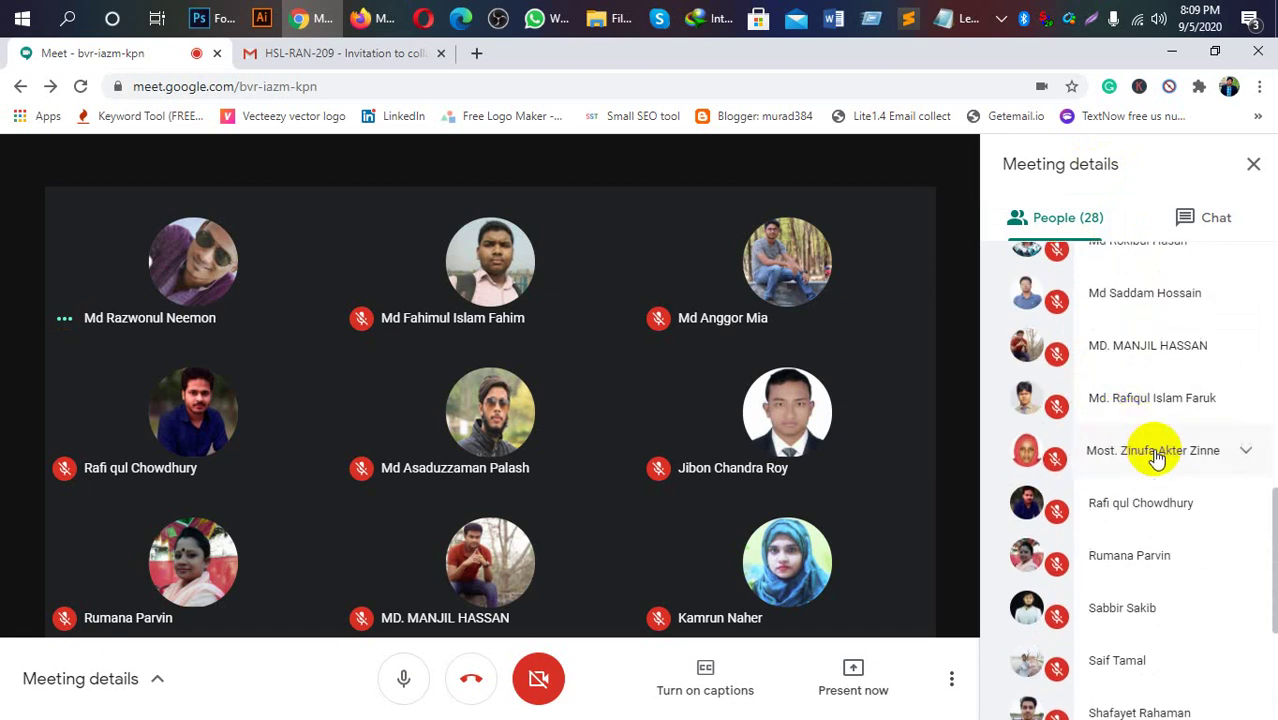
scroll(1150, 443, "up", 3)
scroll(1155, 455, "up", 3)
scroll(1150, 448, "up", 1)
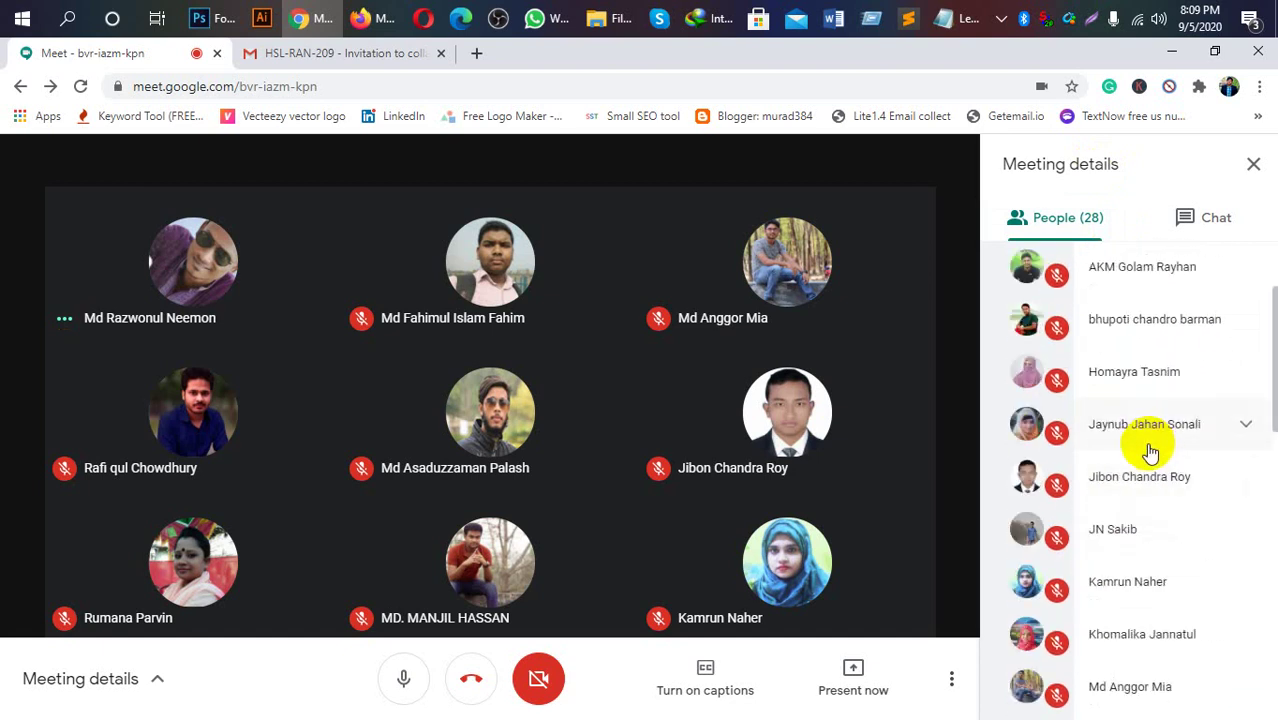
scroll(1150, 450, "up", 2)
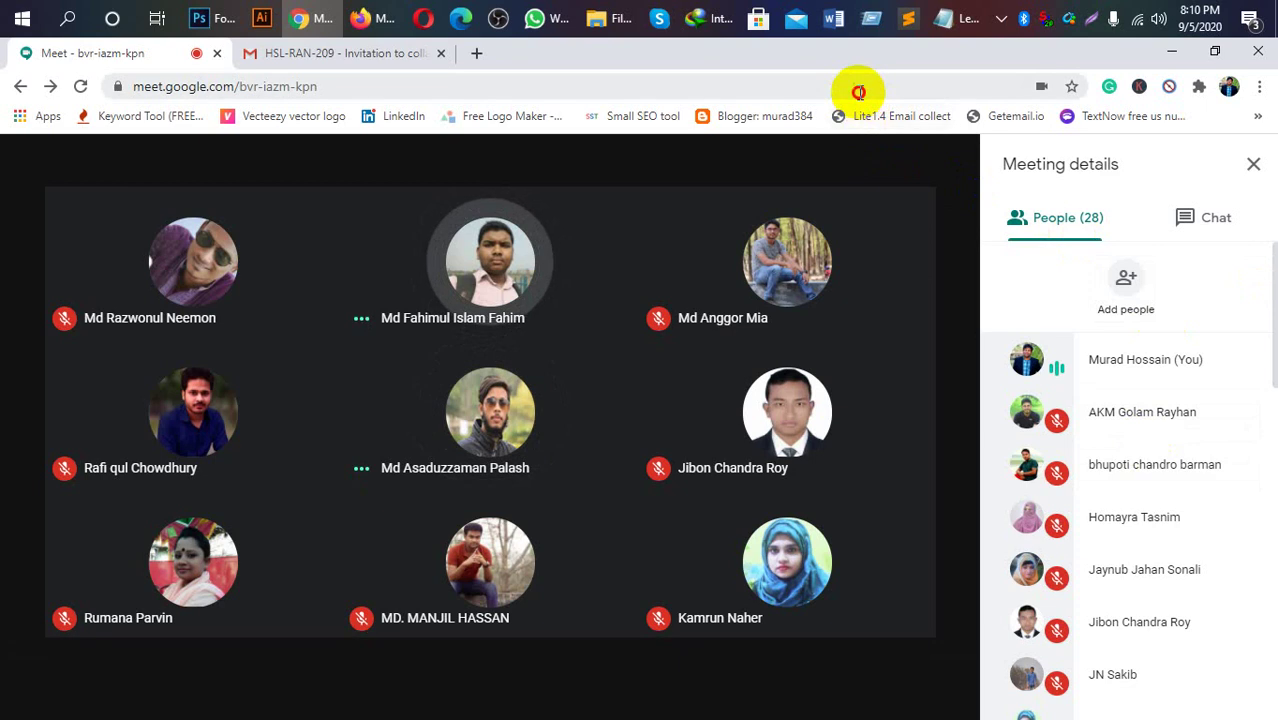
left_click(858, 90)
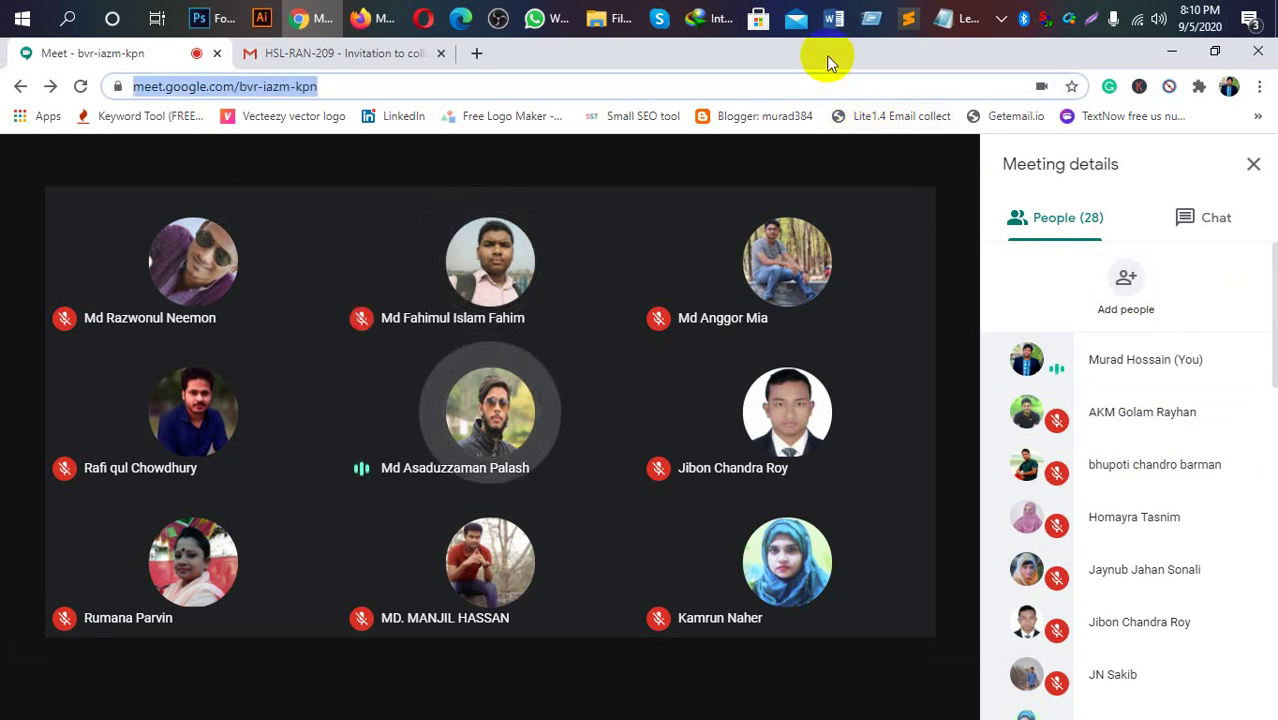
left_click(960, 238)
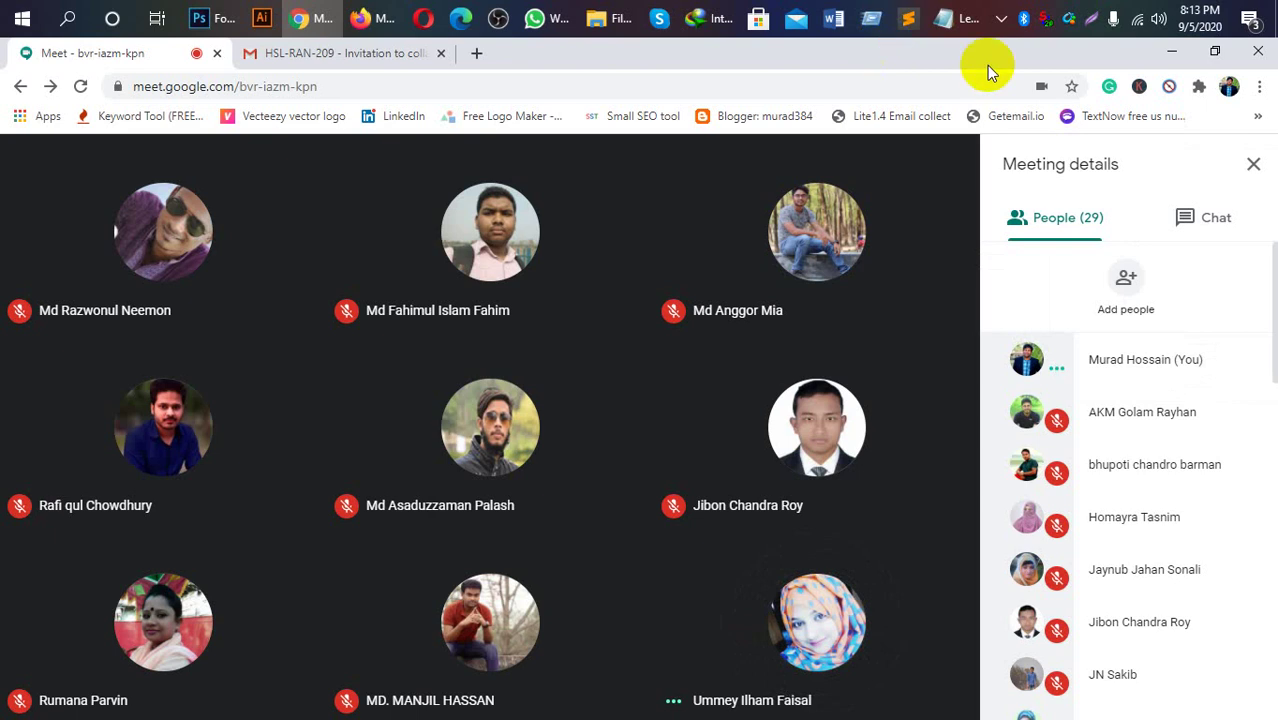
scroll(1245, 585, "down", 3)
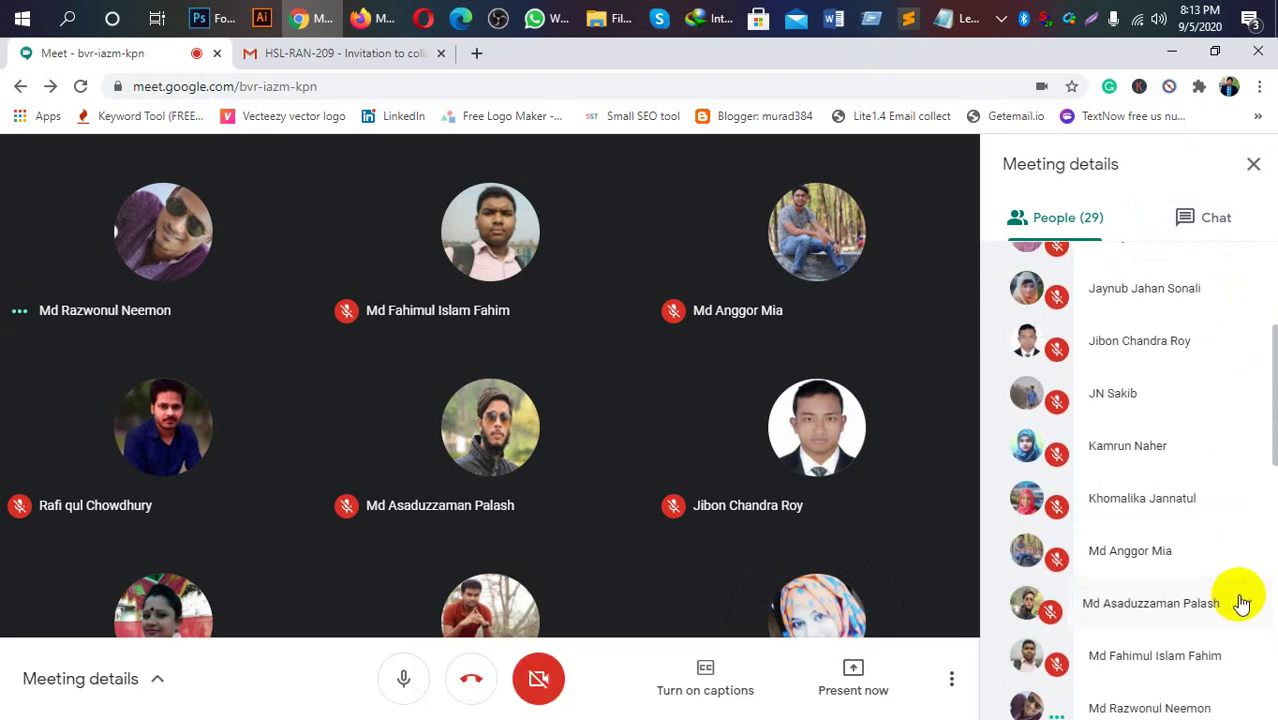
scroll(1241, 603, "down", 4)
scroll(1241, 603, "down", 3)
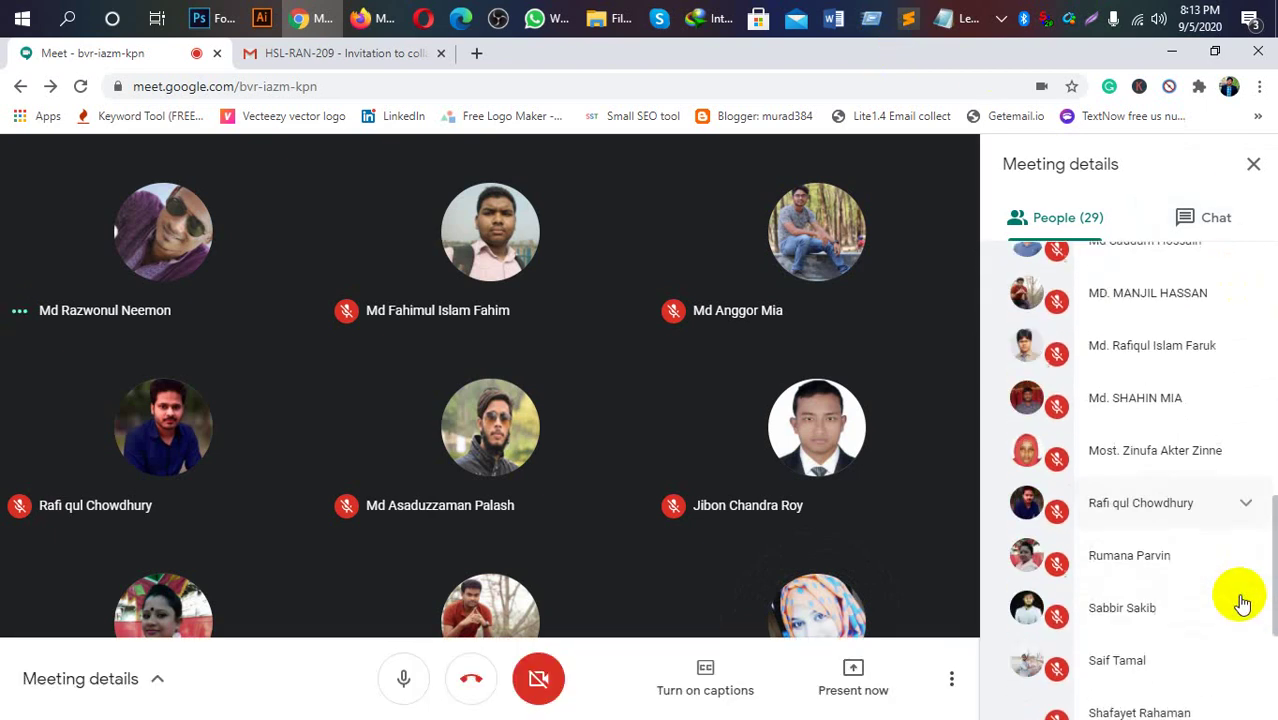
scroll(1241, 587, "down", 3)
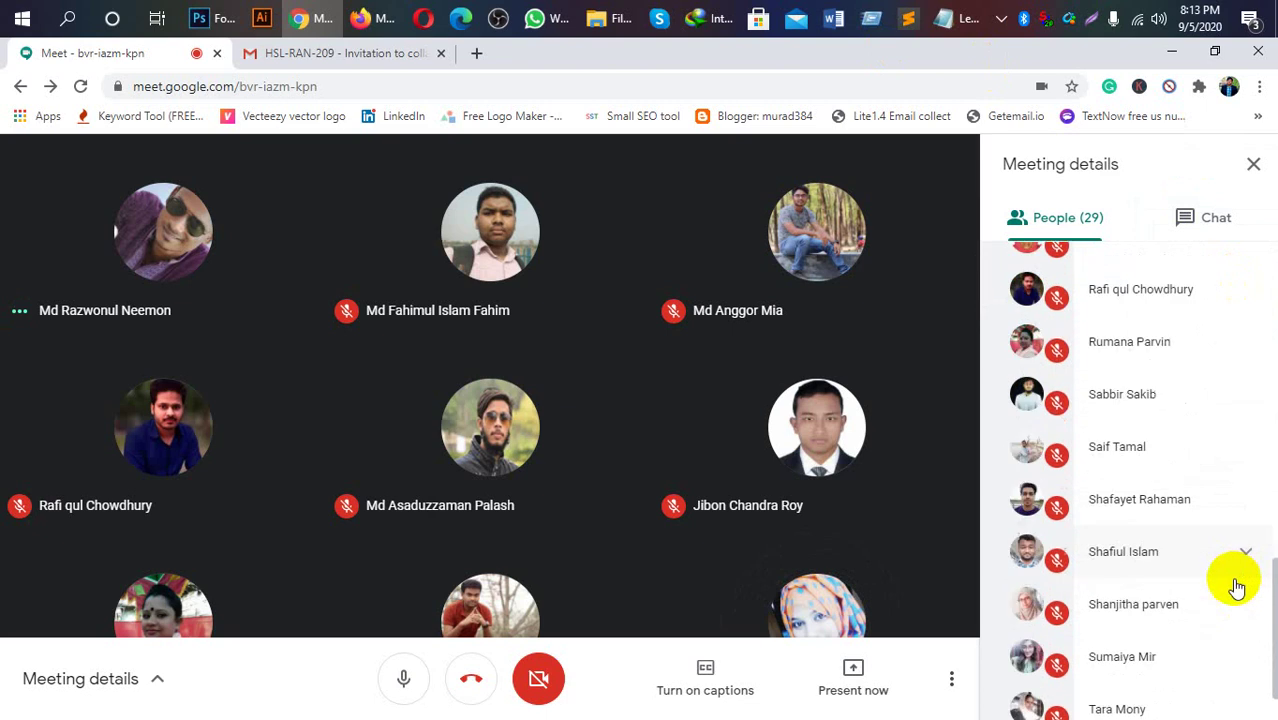
scroll(1237, 587, "up", 1)
scroll(1237, 587, "up", 5)
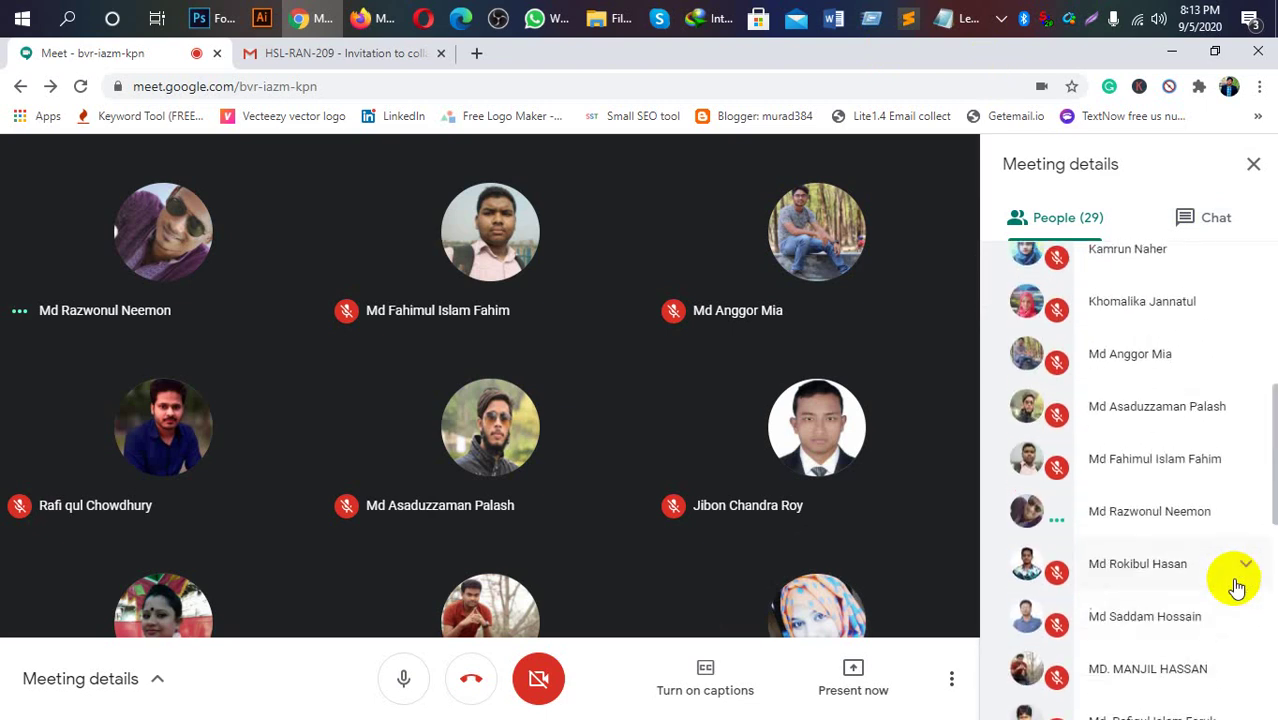
scroll(1237, 587, "up", 2)
scroll(1237, 587, "up", 3)
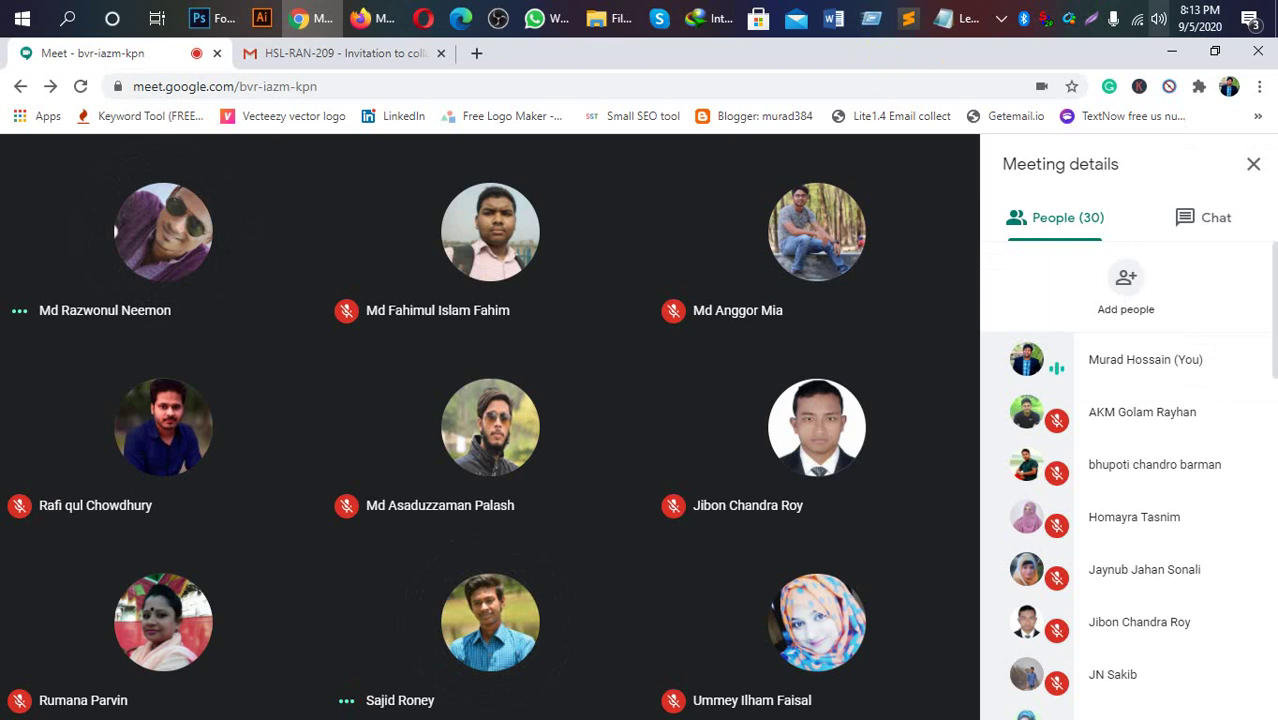
Capture the whole screen showing the Meet participant grid with Lightshot and save it as Screenshot_3.jpg.
left_click(1093, 27)
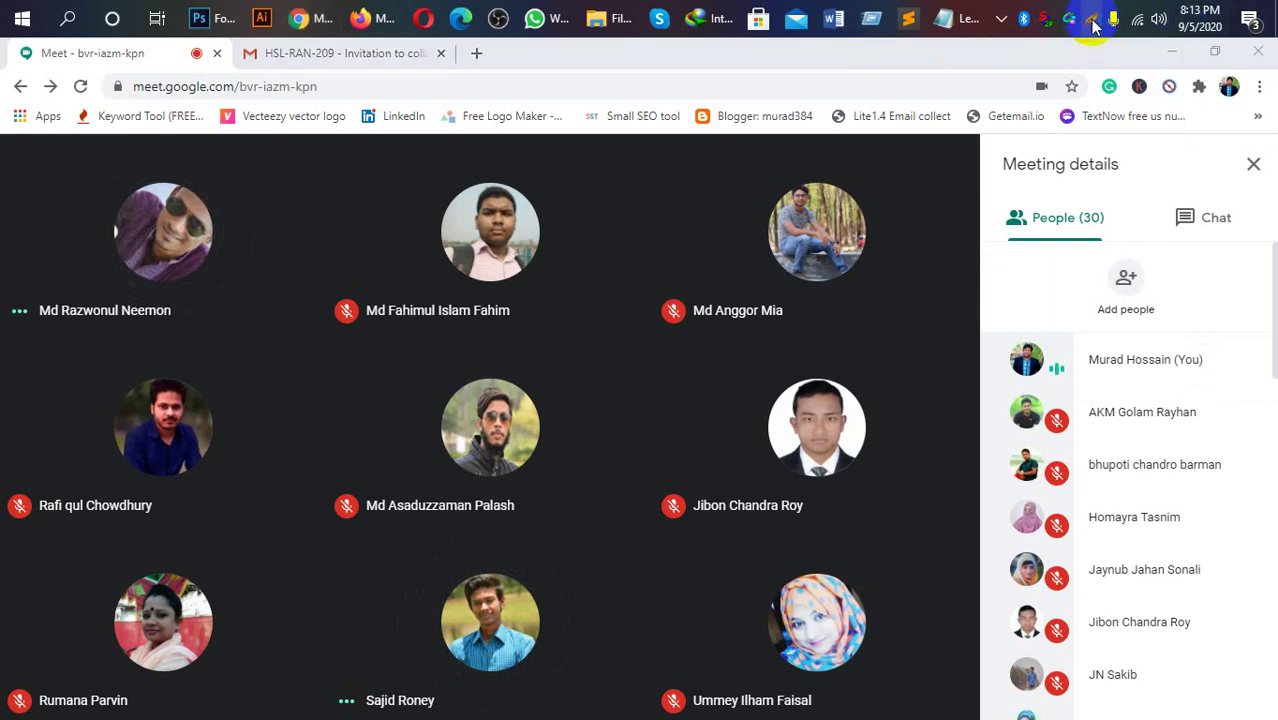
left_click(1093, 27)
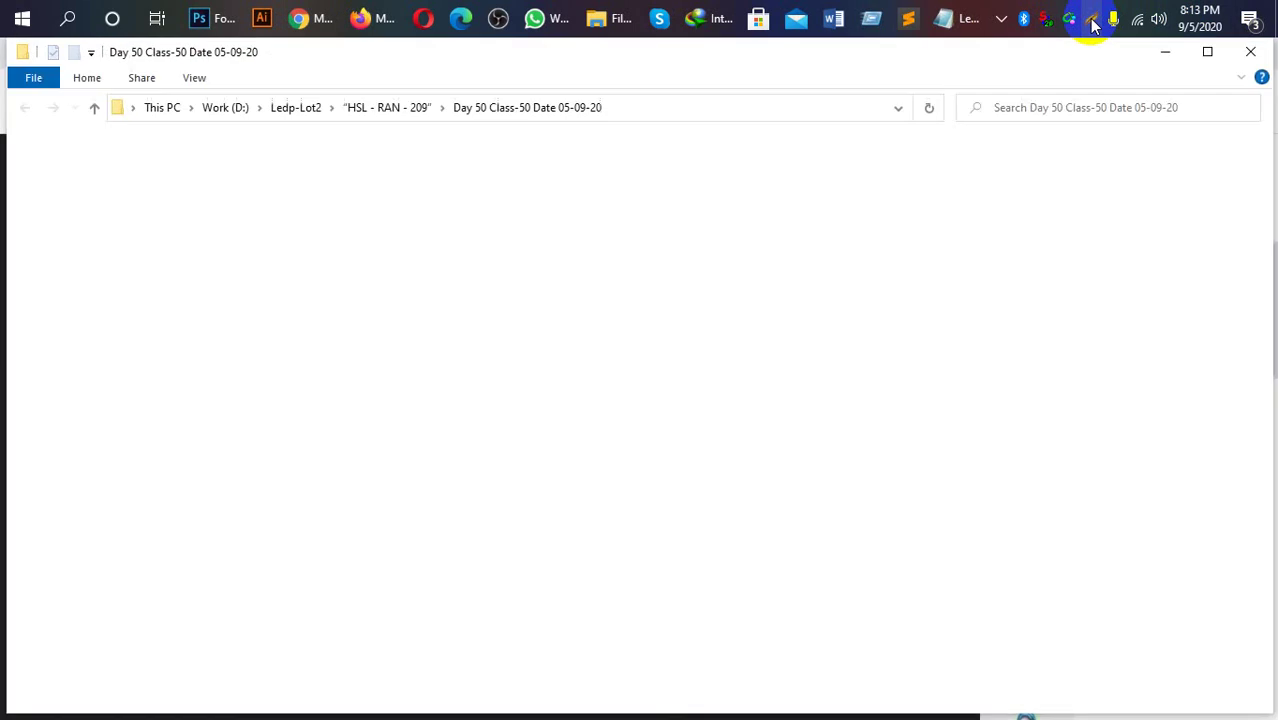
left_click(310, 18)
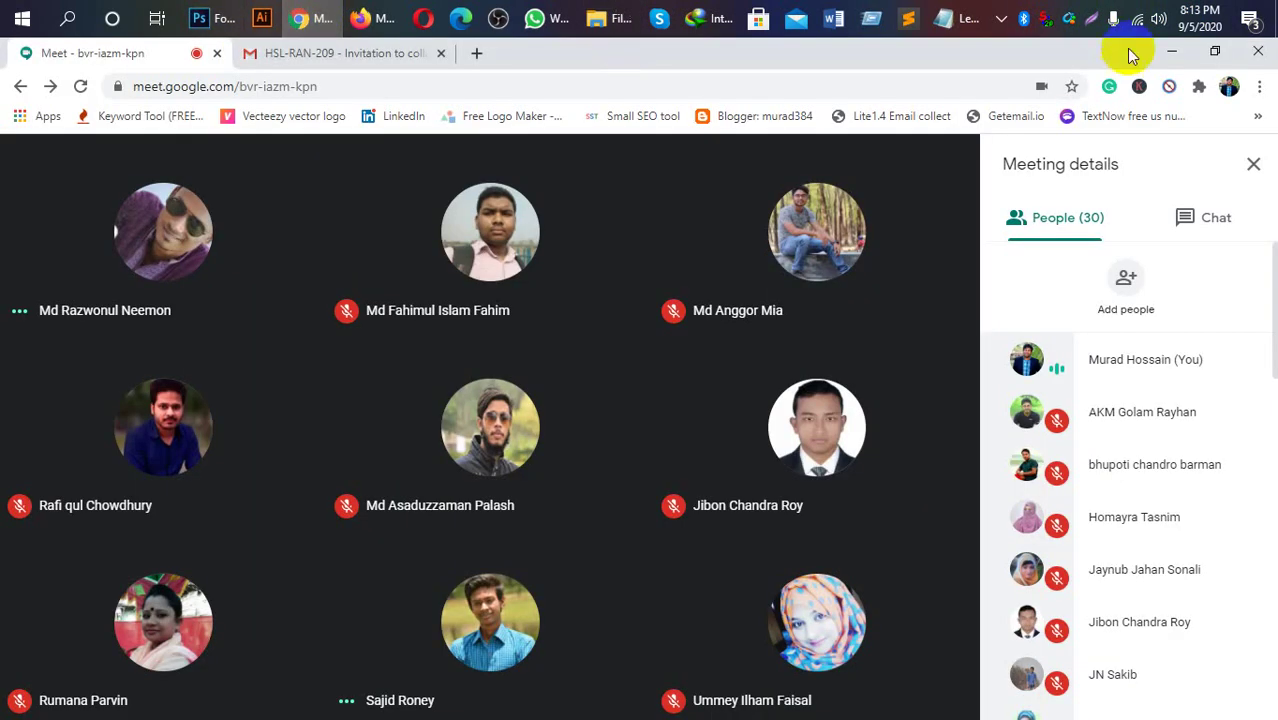
left_click(1096, 25)
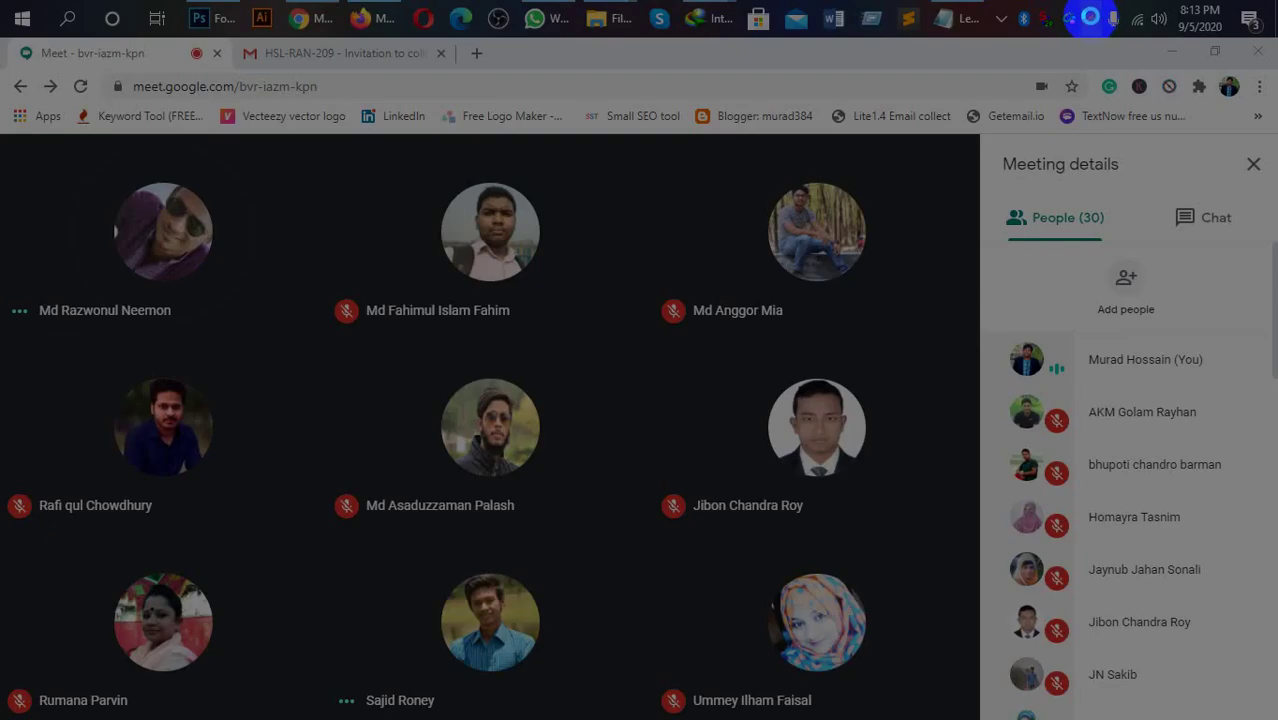
left_click_drag(1, 5, 1276, 718)
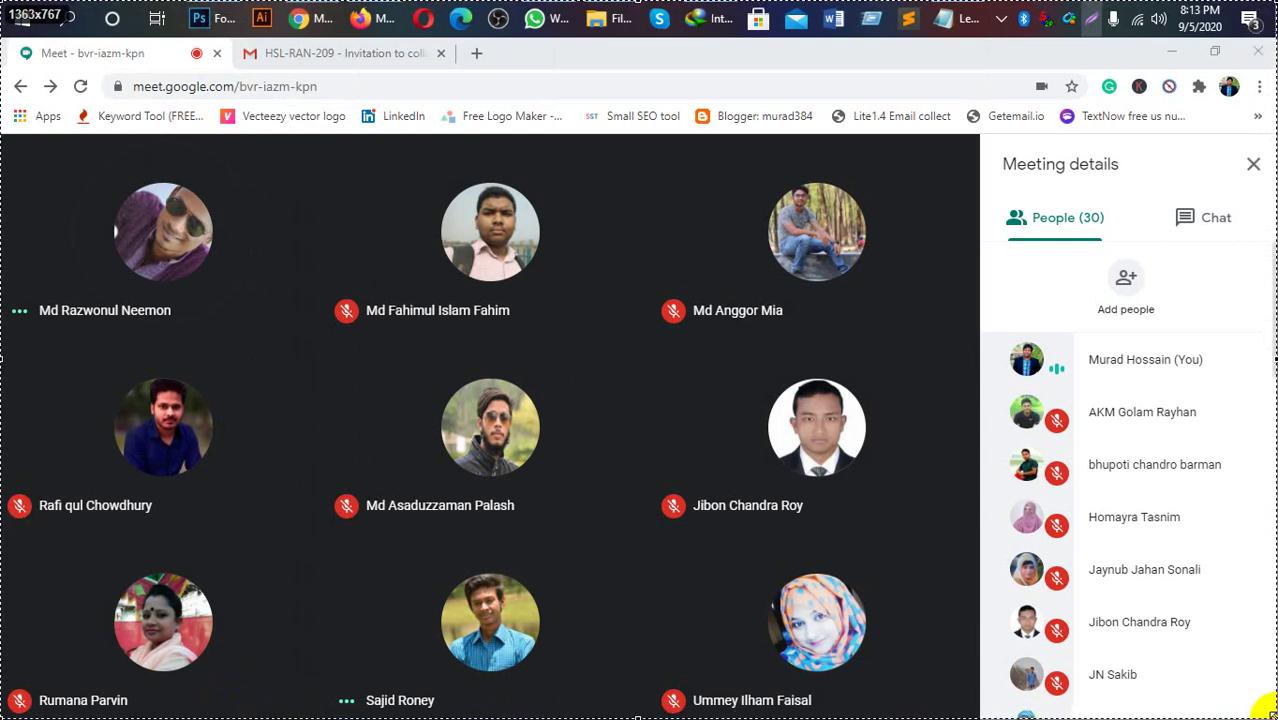
left_click(1232, 697)
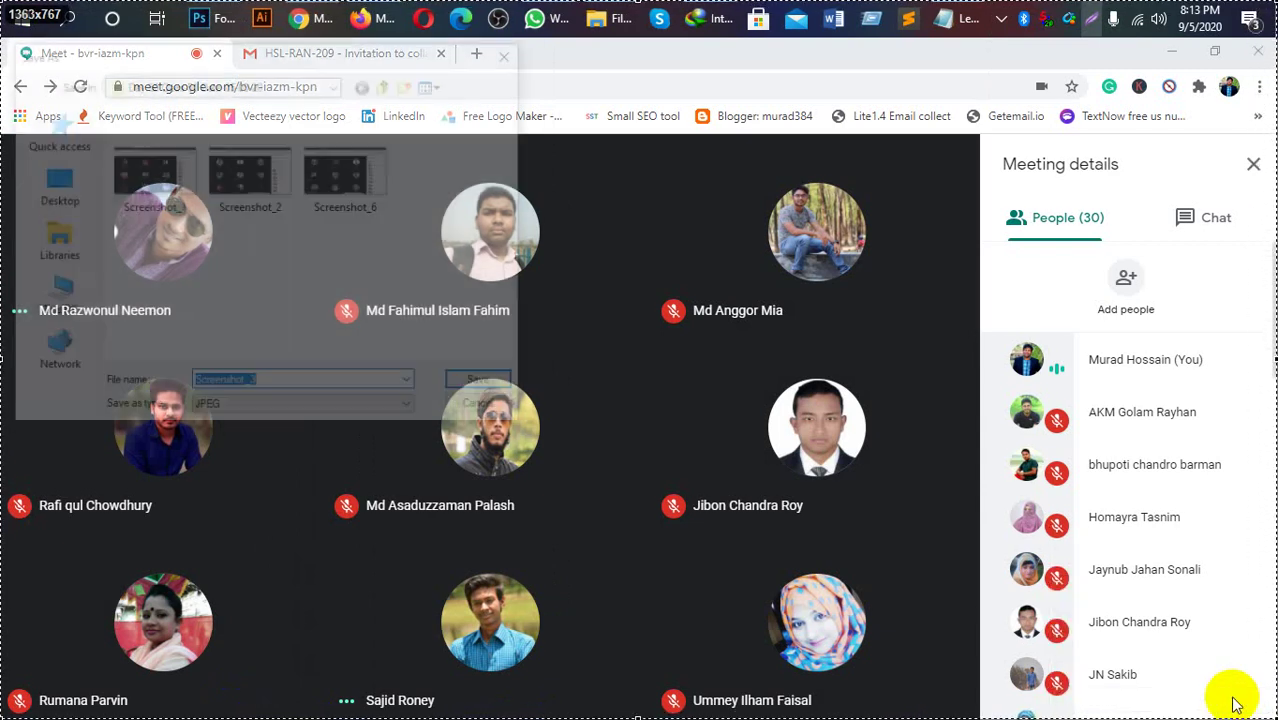
left_click(476, 381)
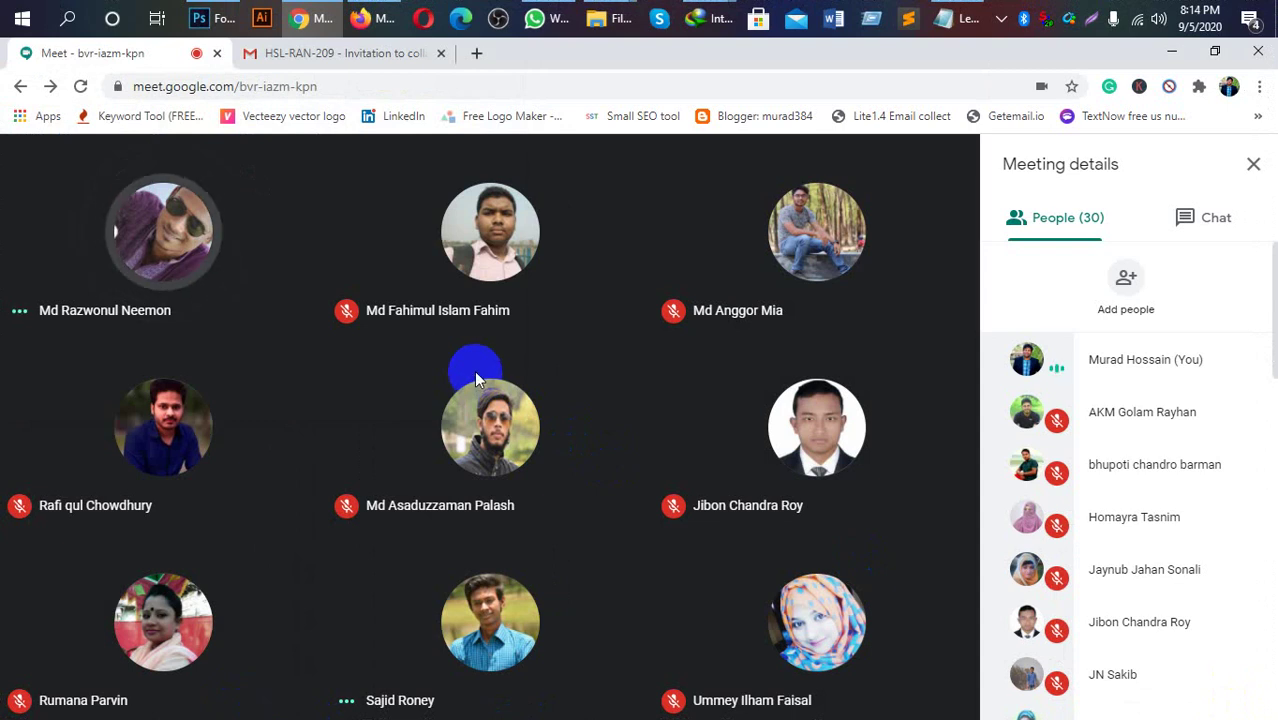
key("shift+Print")
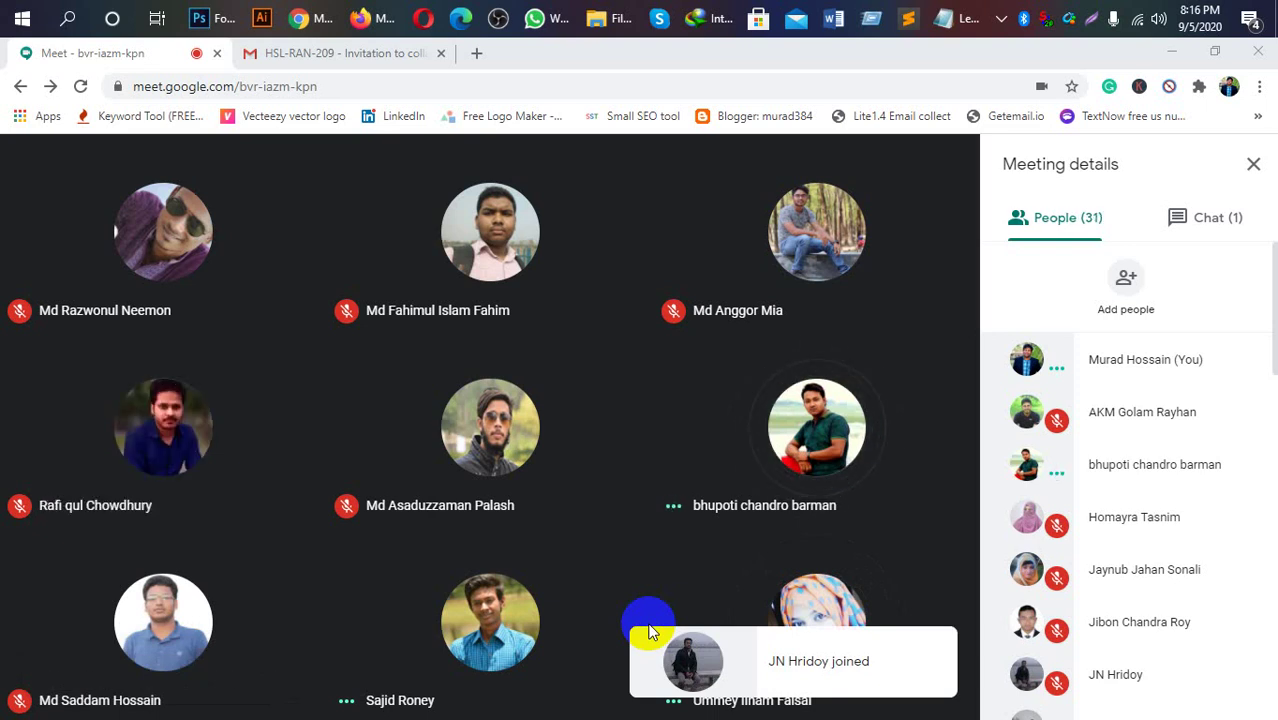
left_click(648, 632)
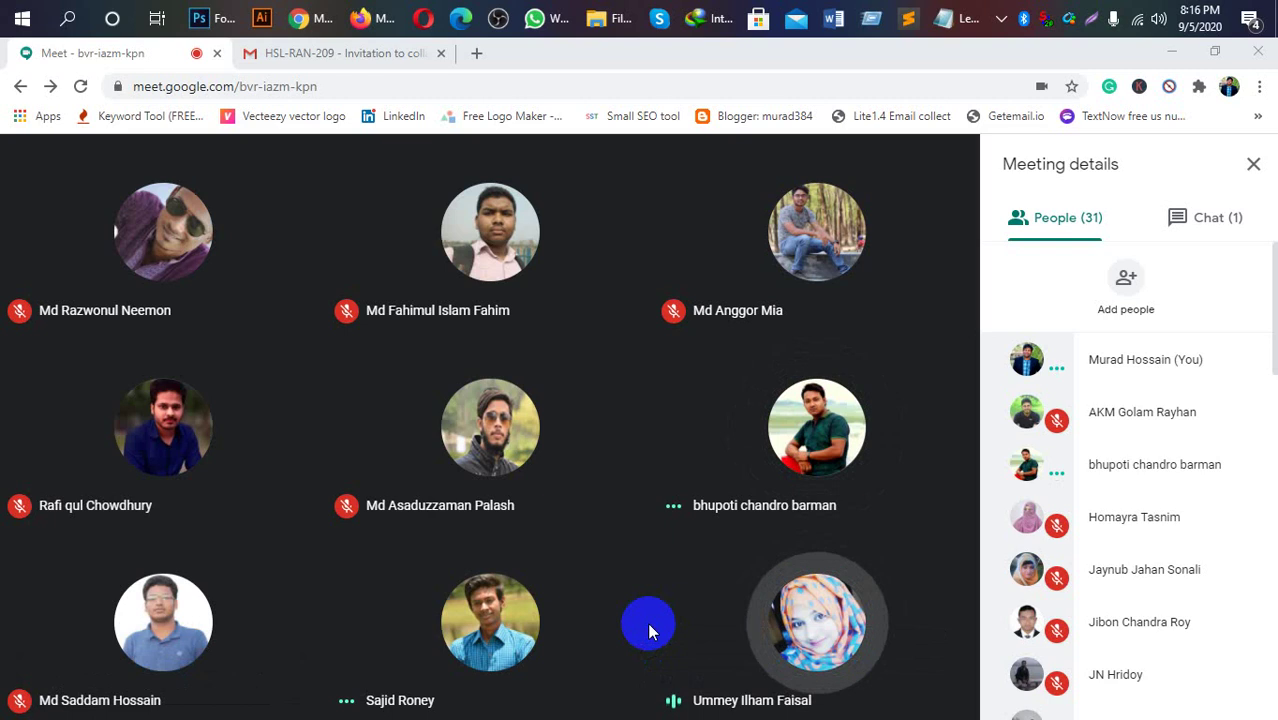
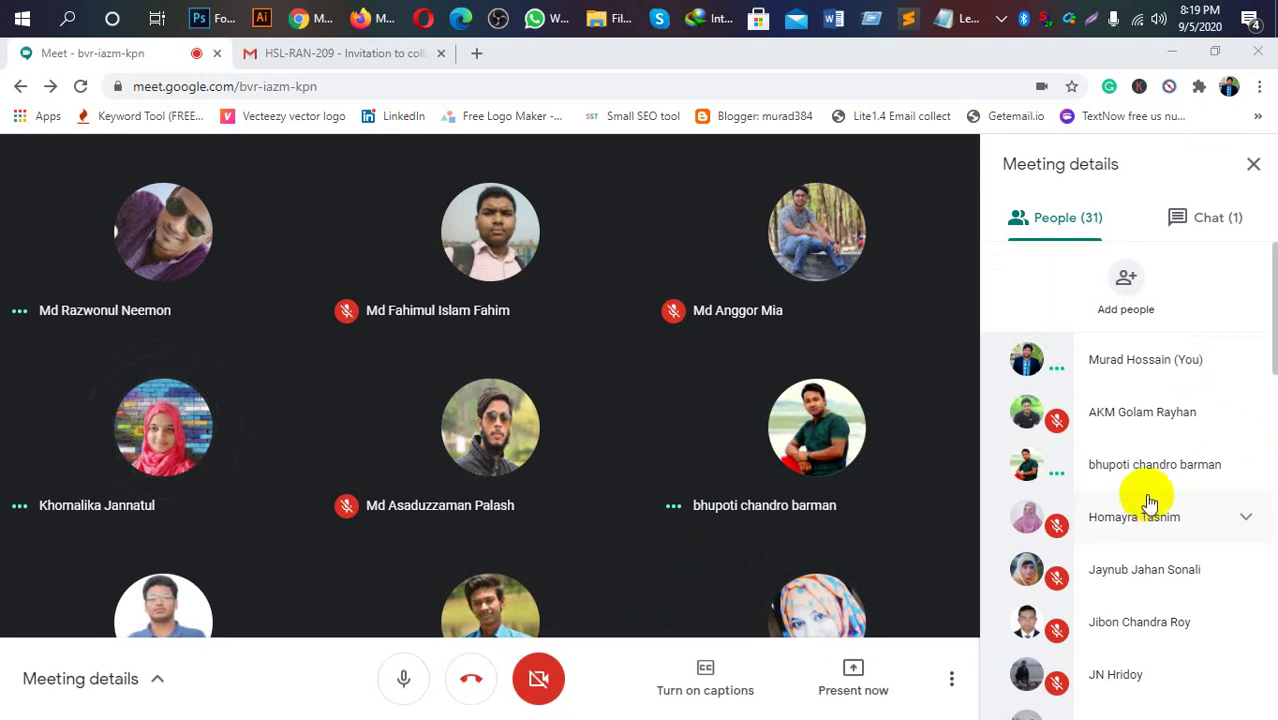
In the People list, mute the currently speaking participant for everyone and confirm.
scroll(1185, 535, "down", 2)
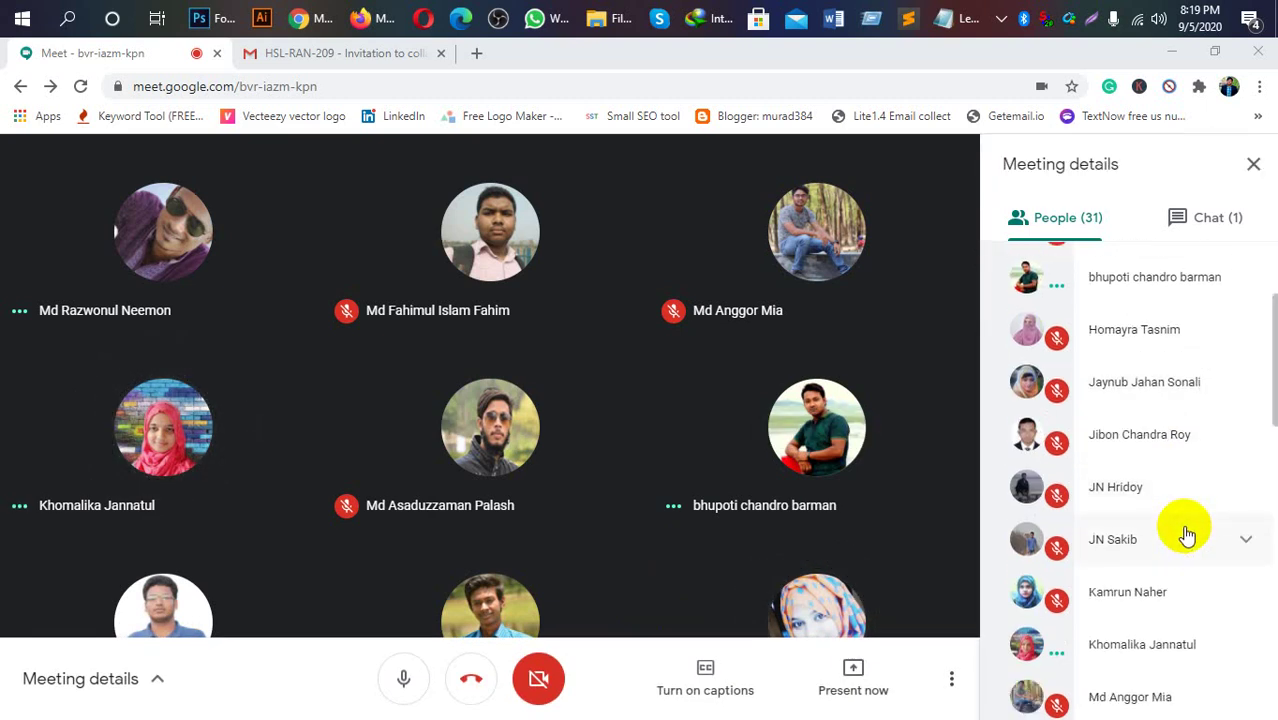
scroll(1185, 535, "down", 2)
scroll(1184, 531, "down", 1)
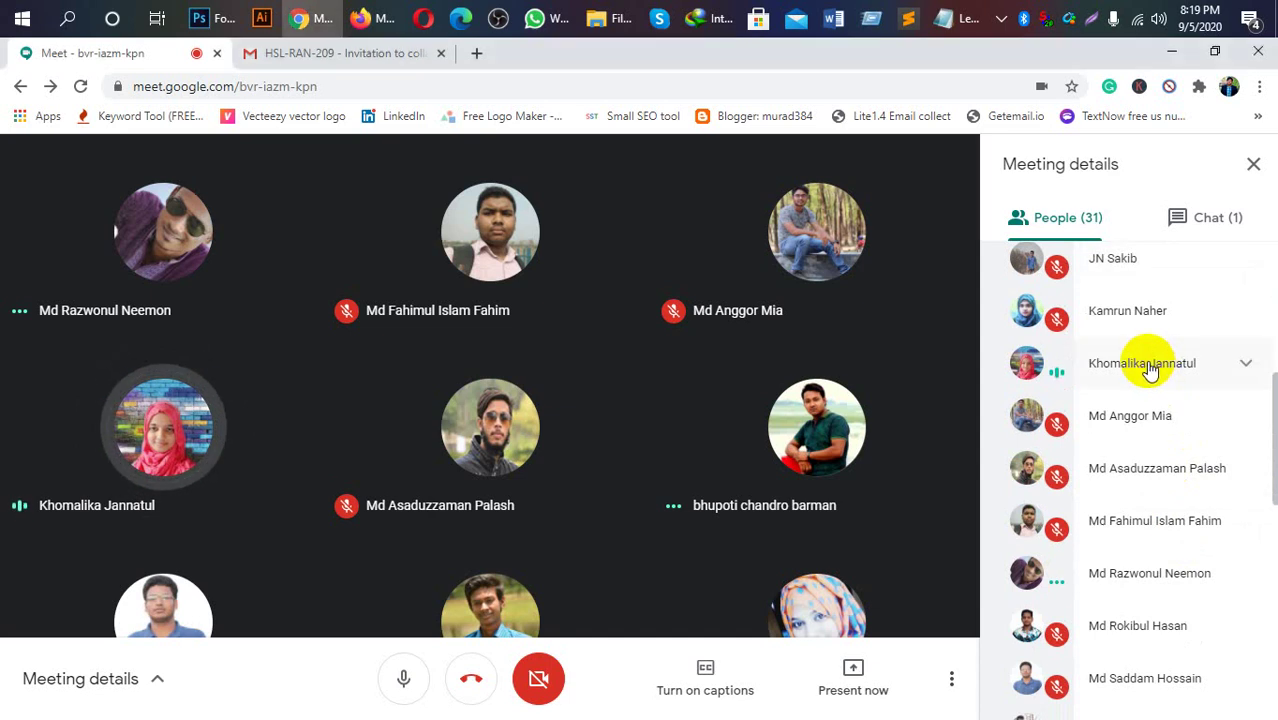
left_click(1241, 367)
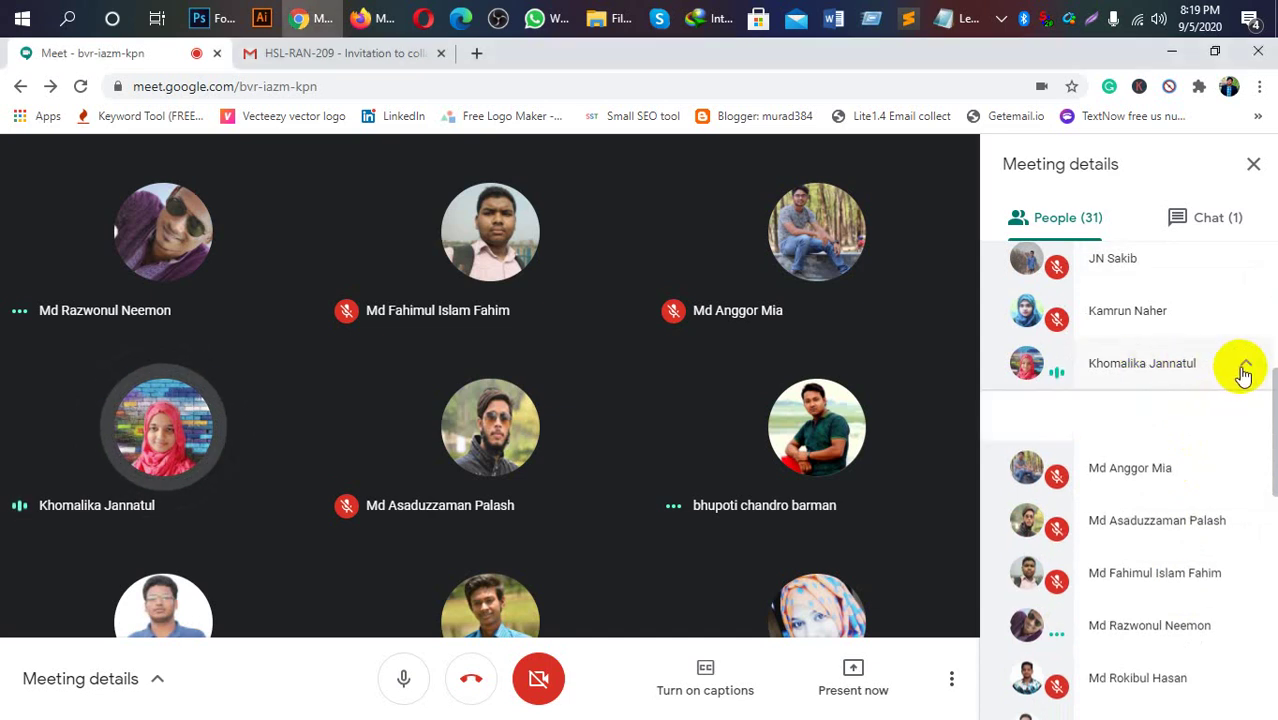
left_click(1130, 415)
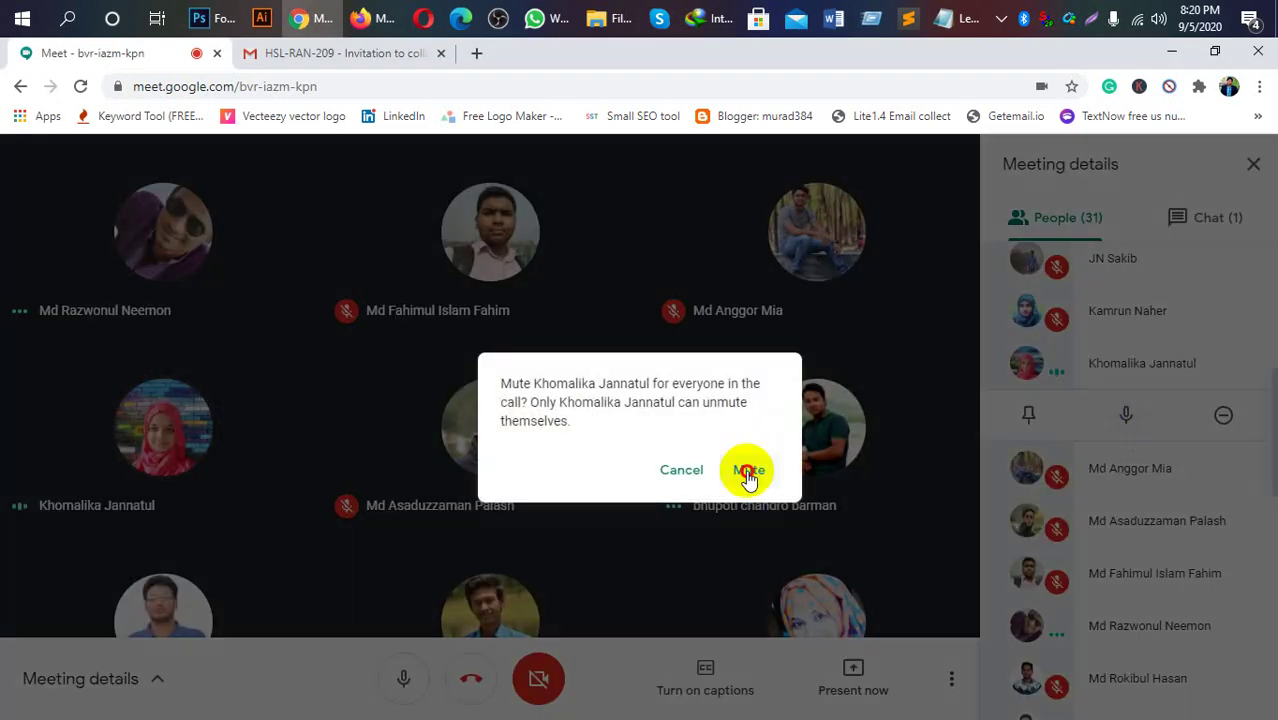
left_click(747, 474)
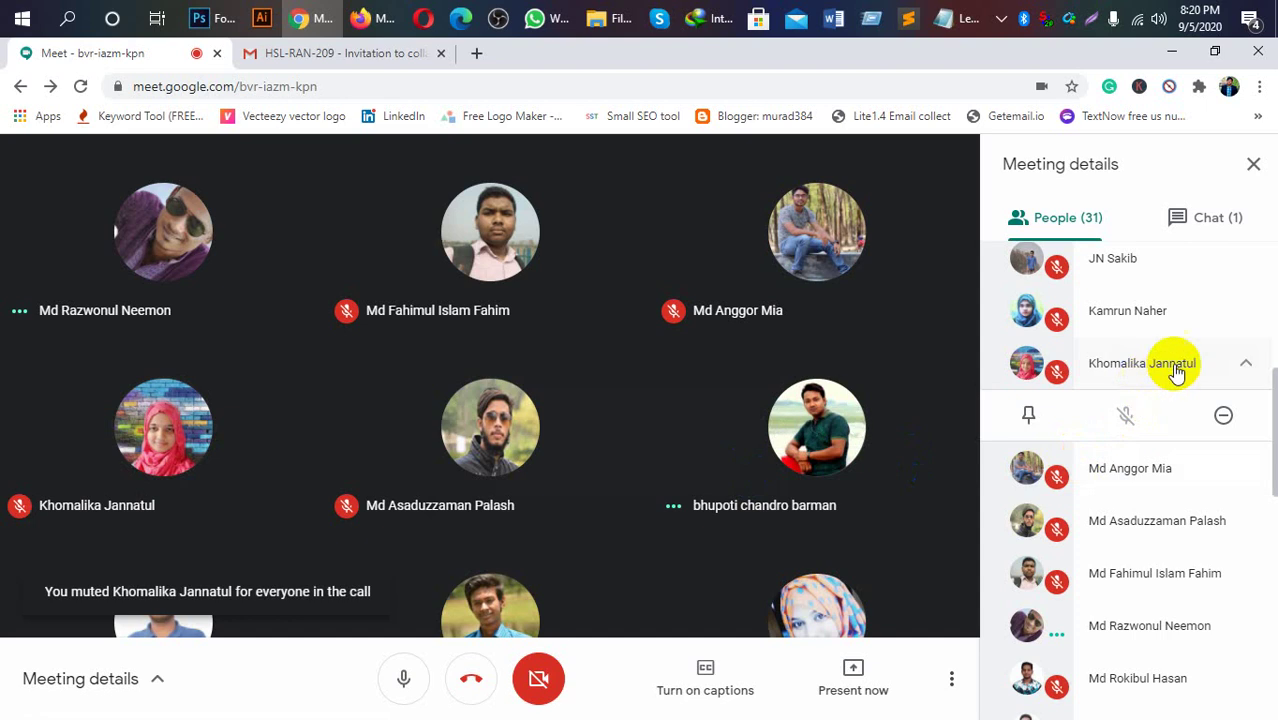
left_click(1241, 368)
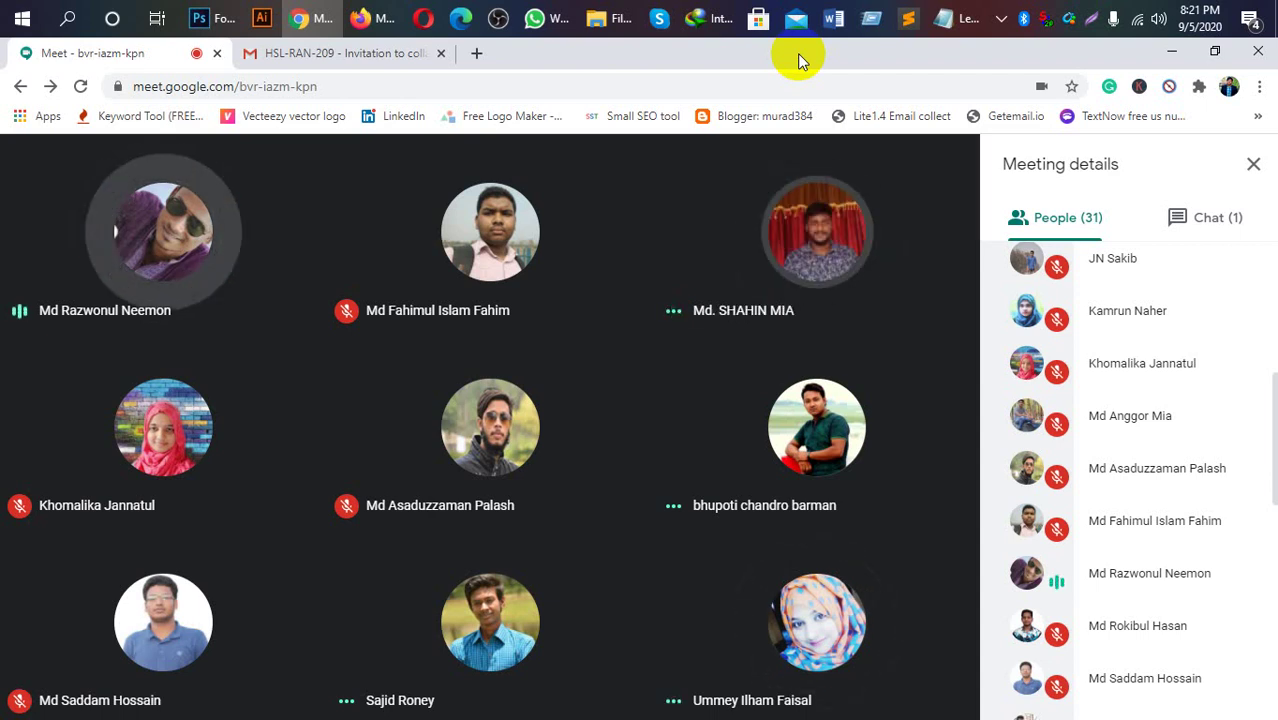
Leave the call using the red Leave call button in the bottom toolbar.
left_click(832, 378)
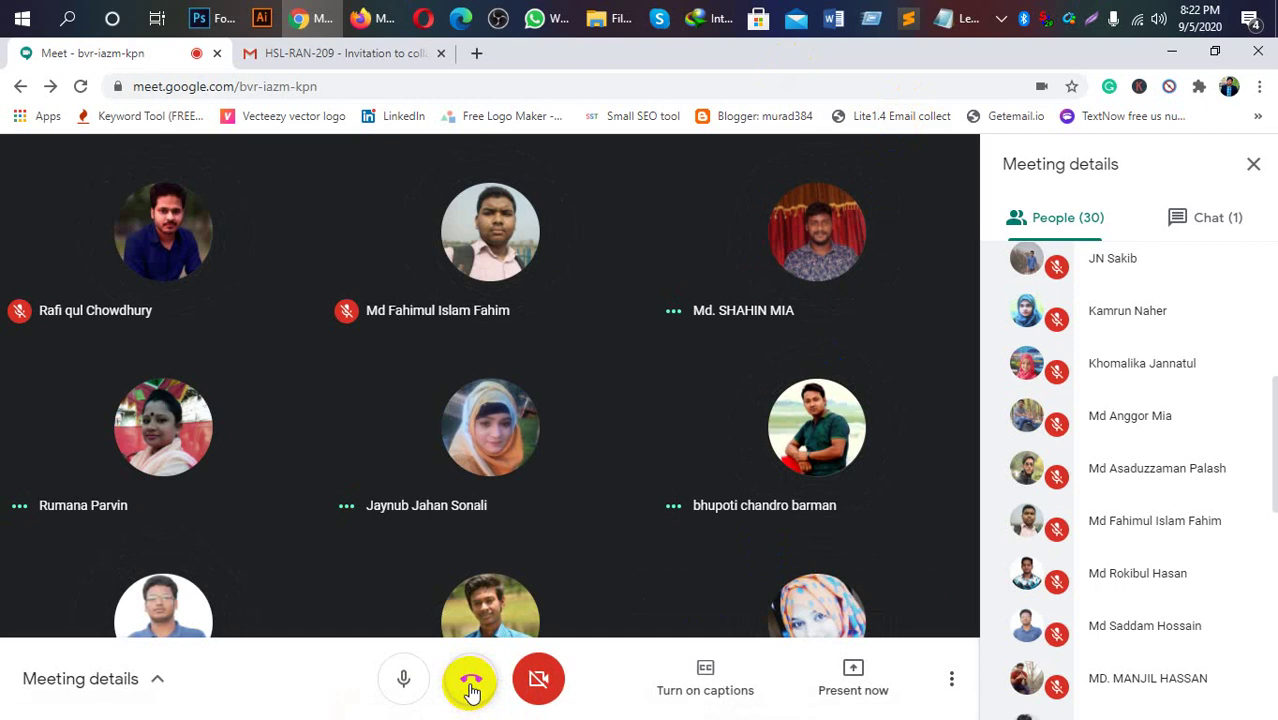
left_click(471, 690)
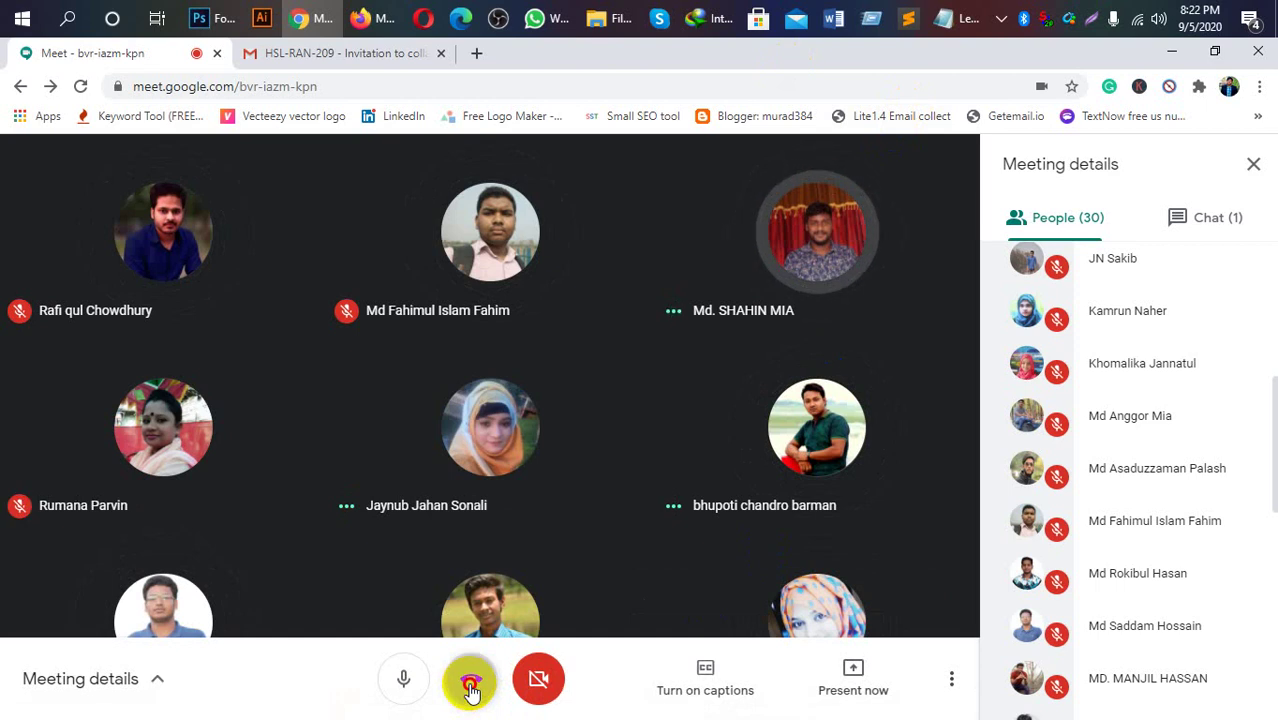